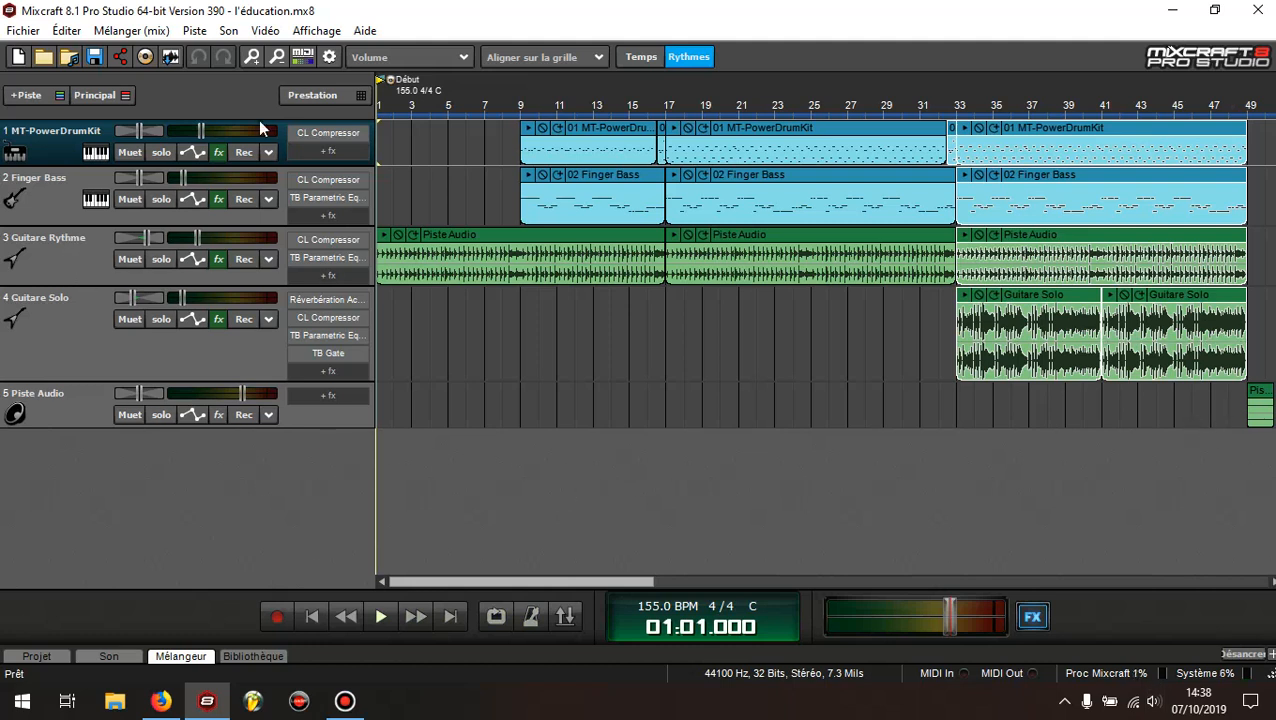
Open the MT-PowerDrumKit plugin interface from track 1, skip its donation screen, and close the instrument windows
left_click(100, 151)
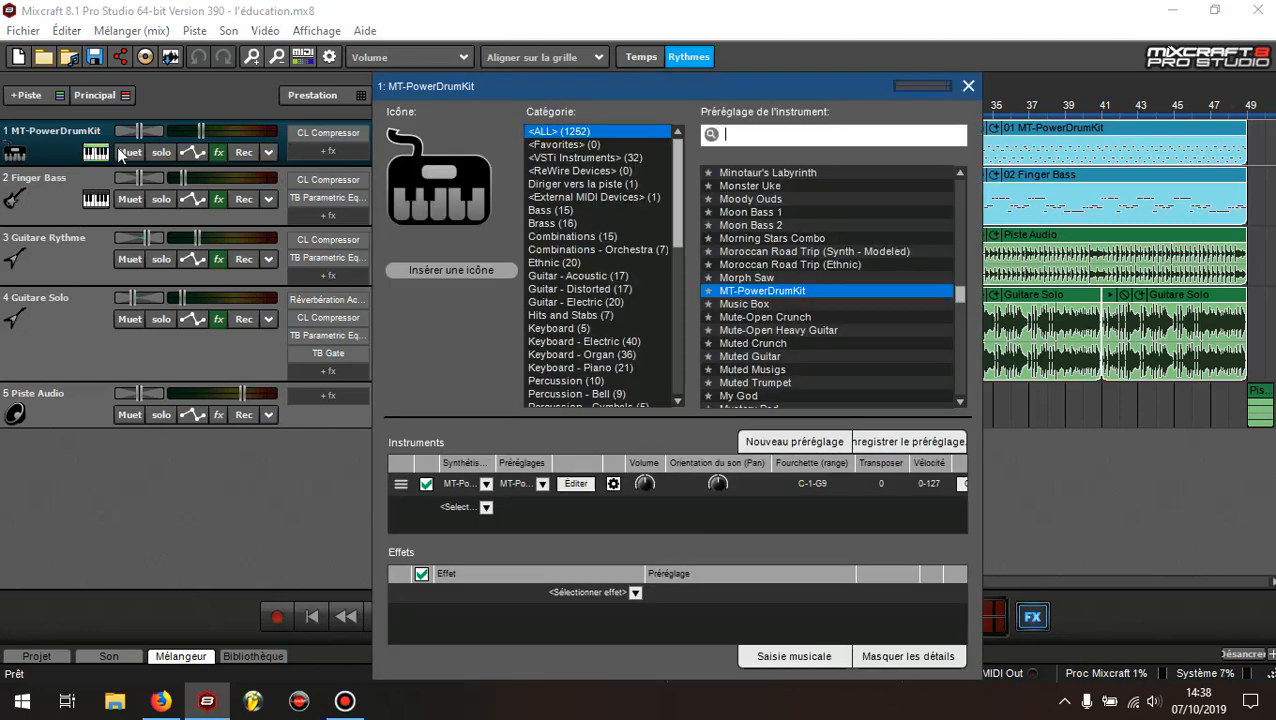
left_click(563, 483)
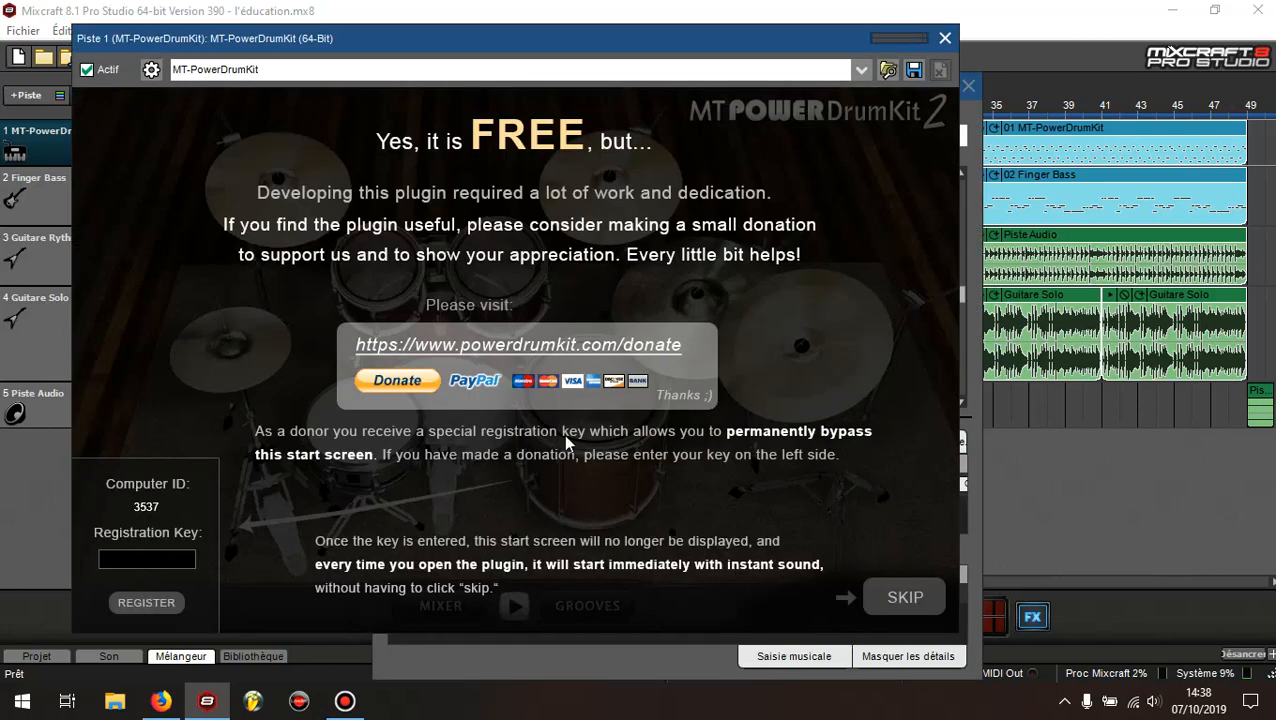
left_click(903, 597)
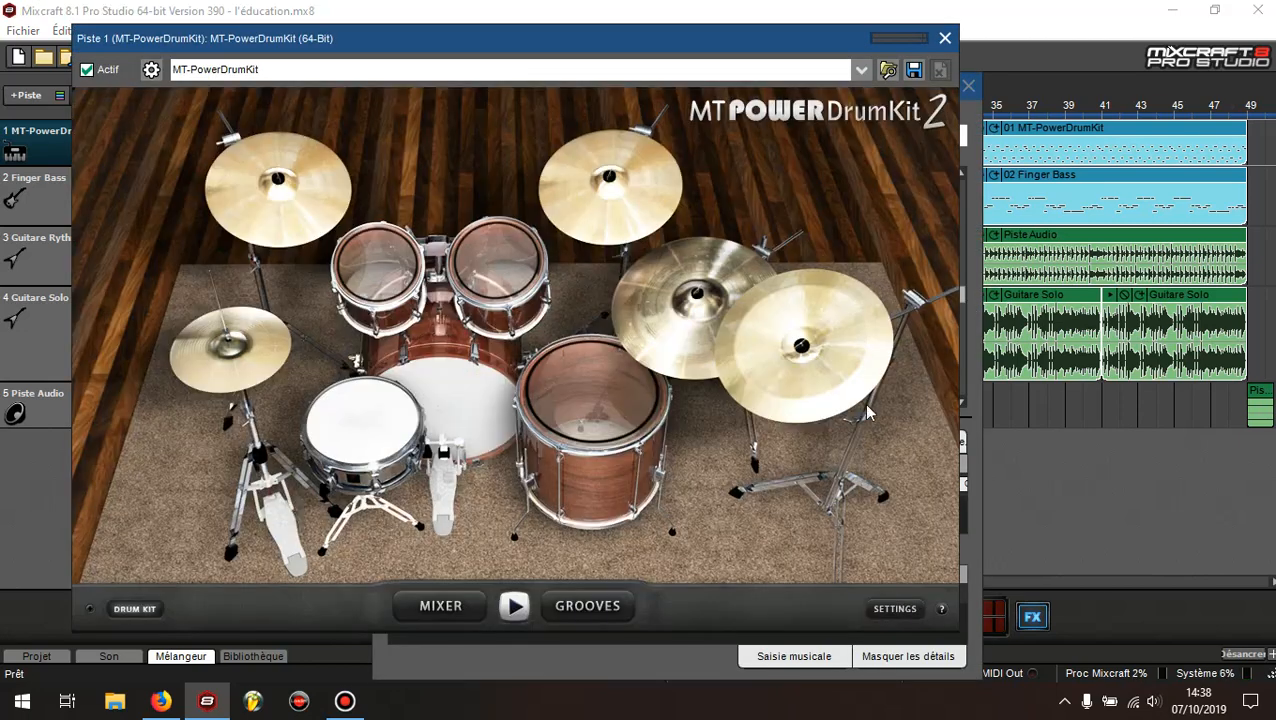
left_click(946, 38)
left_click(968, 84)
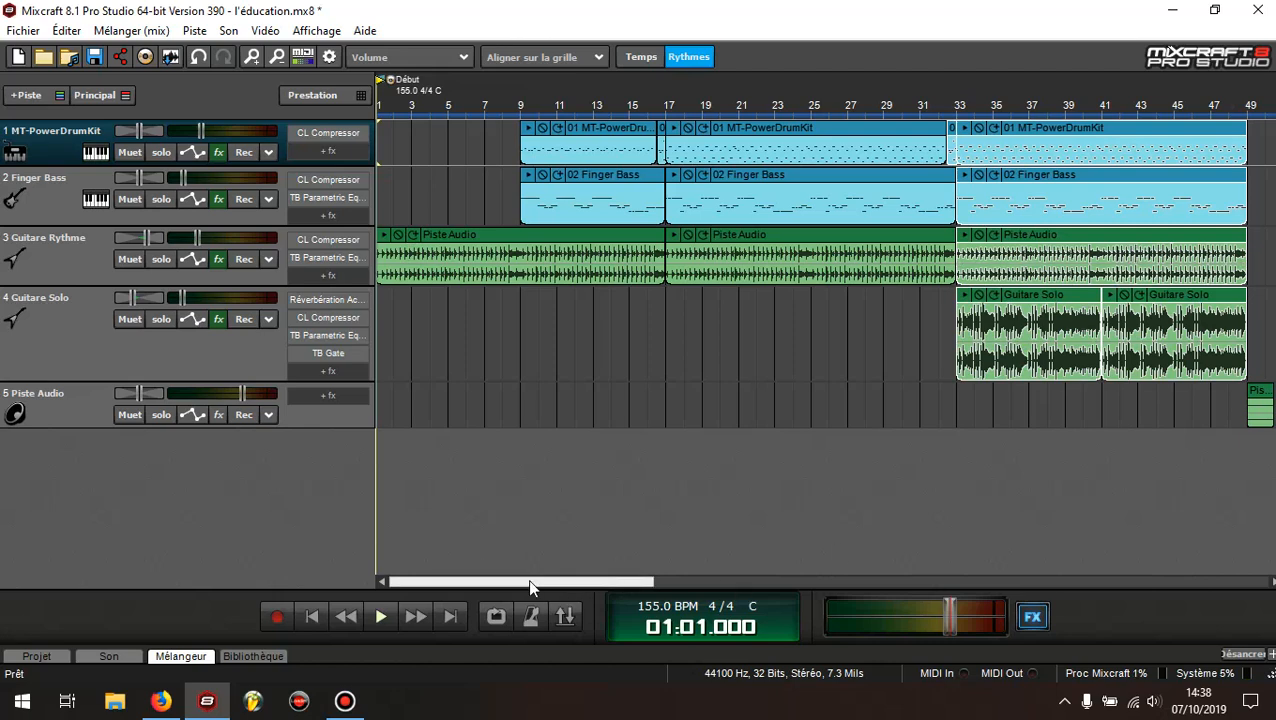
mouse_move(530, 581)
left_mouse_down()
mouse_move(545, 582)
mouse_move(526, 581)
left_mouse_up()
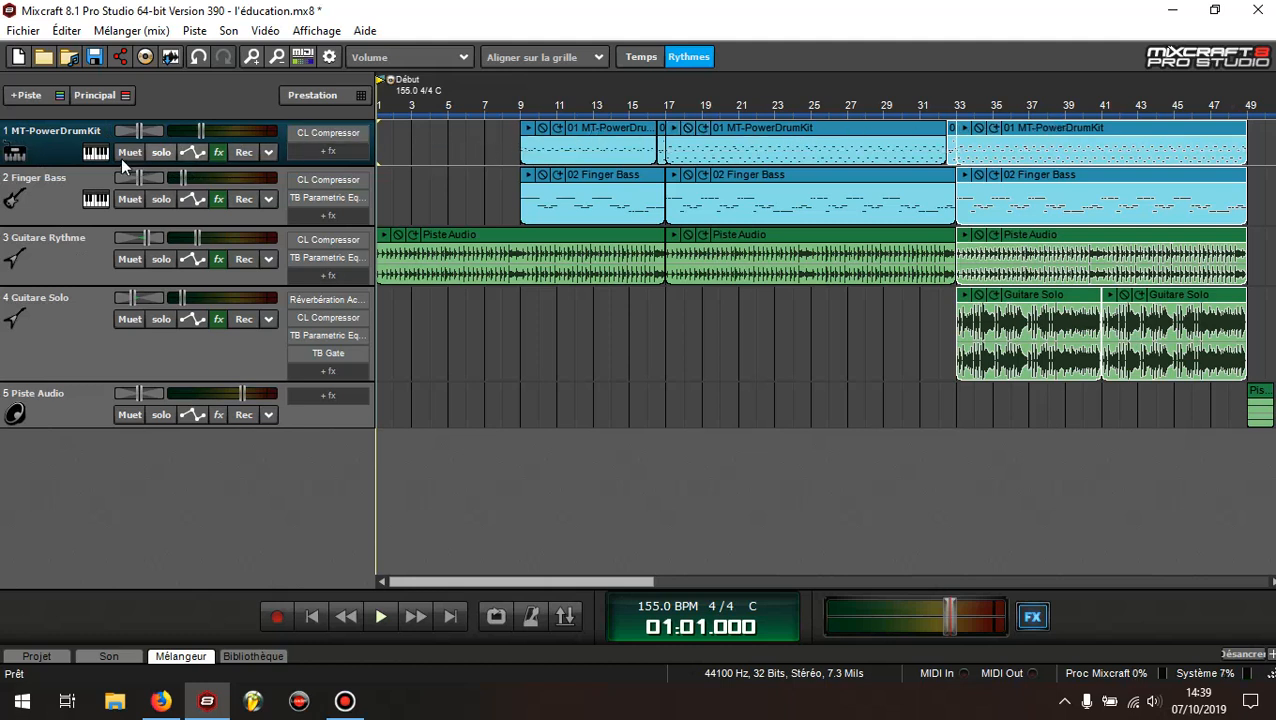
Reopen the MT-PowerDrumKit interface on track 1, audition a cymbal, toms, kick and snare, and close the instrument windows
left_click(96, 152)
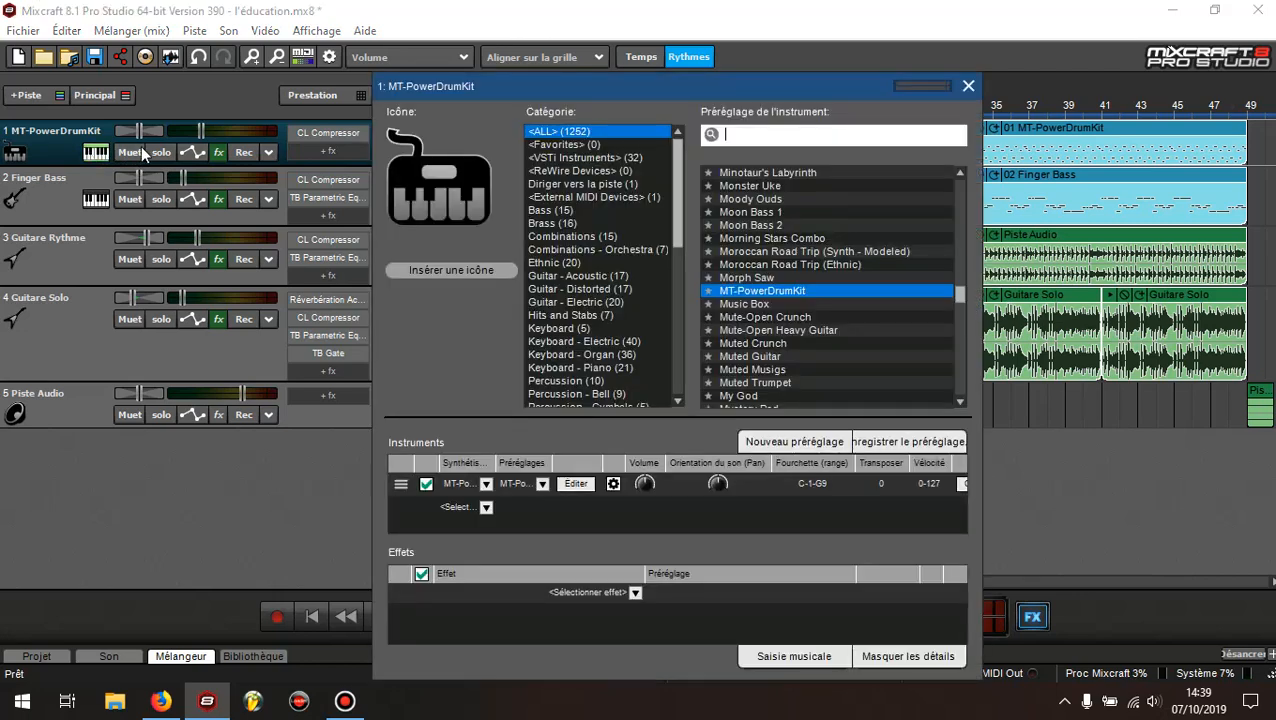
left_click(575, 485)
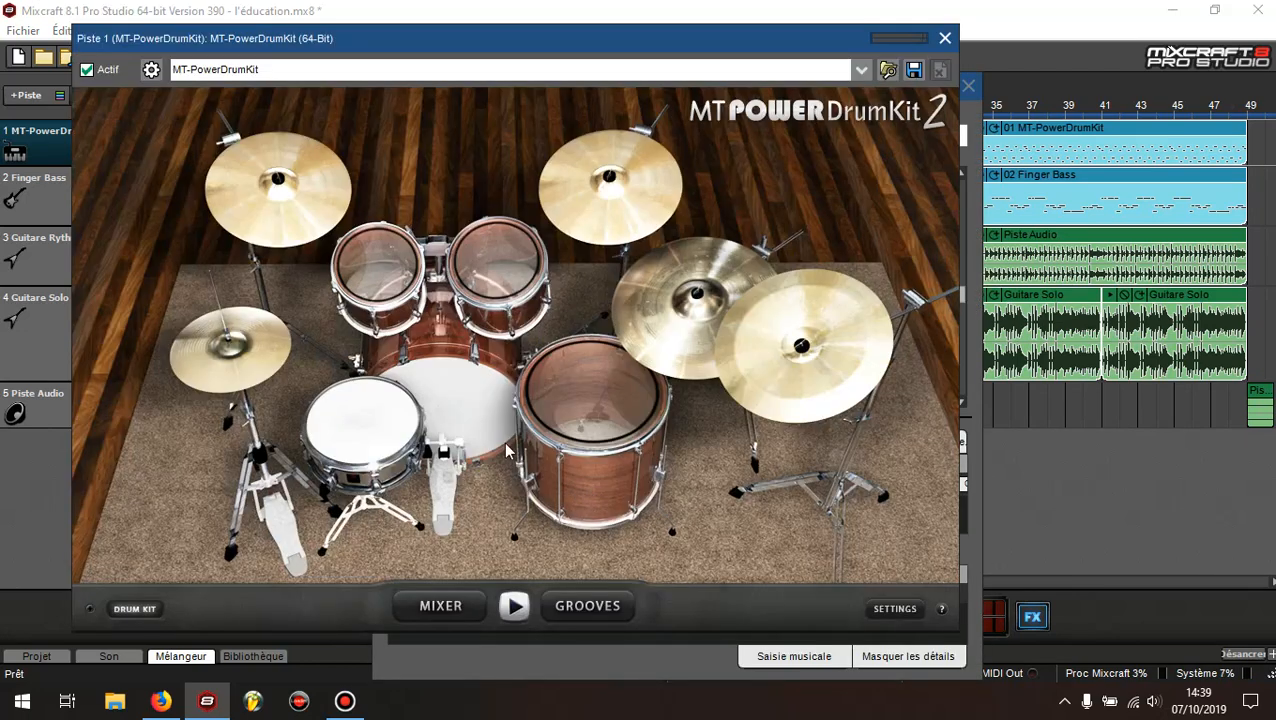
left_click(284, 176)
left_click(374, 256)
left_click(497, 256)
left_click(565, 370)
left_click(481, 403)
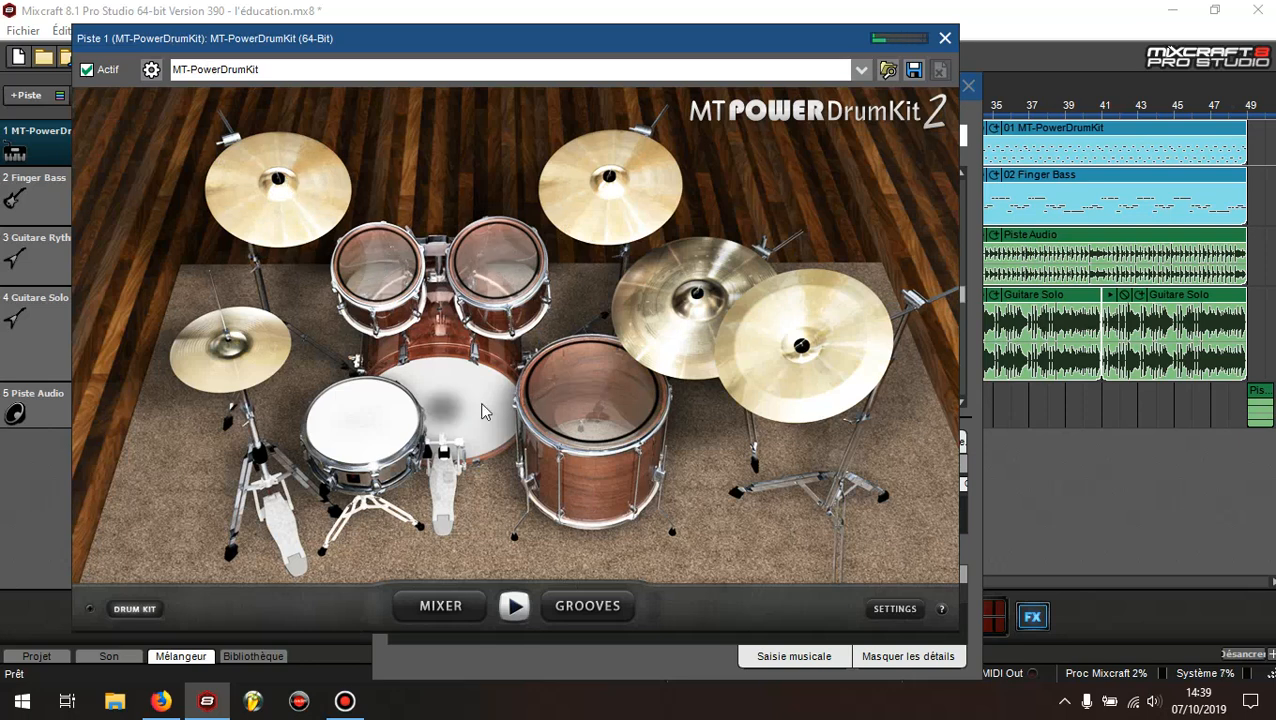
left_click(360, 431)
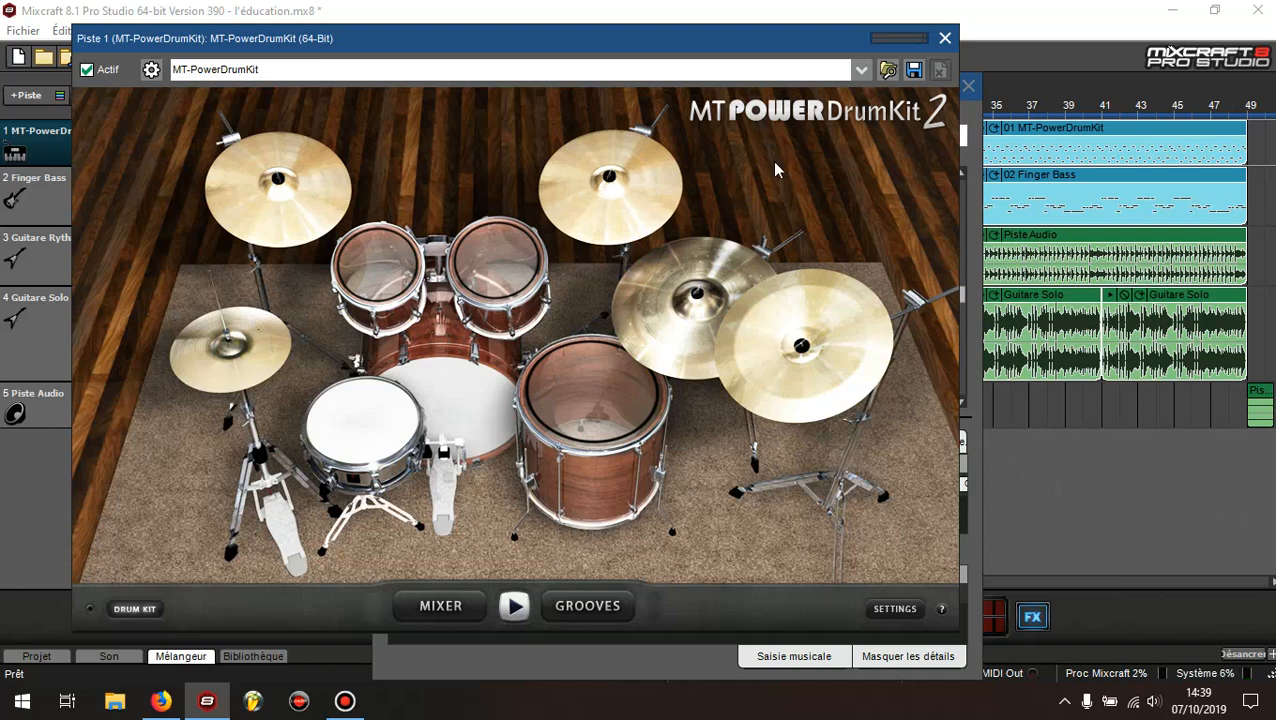
left_click(943, 40)
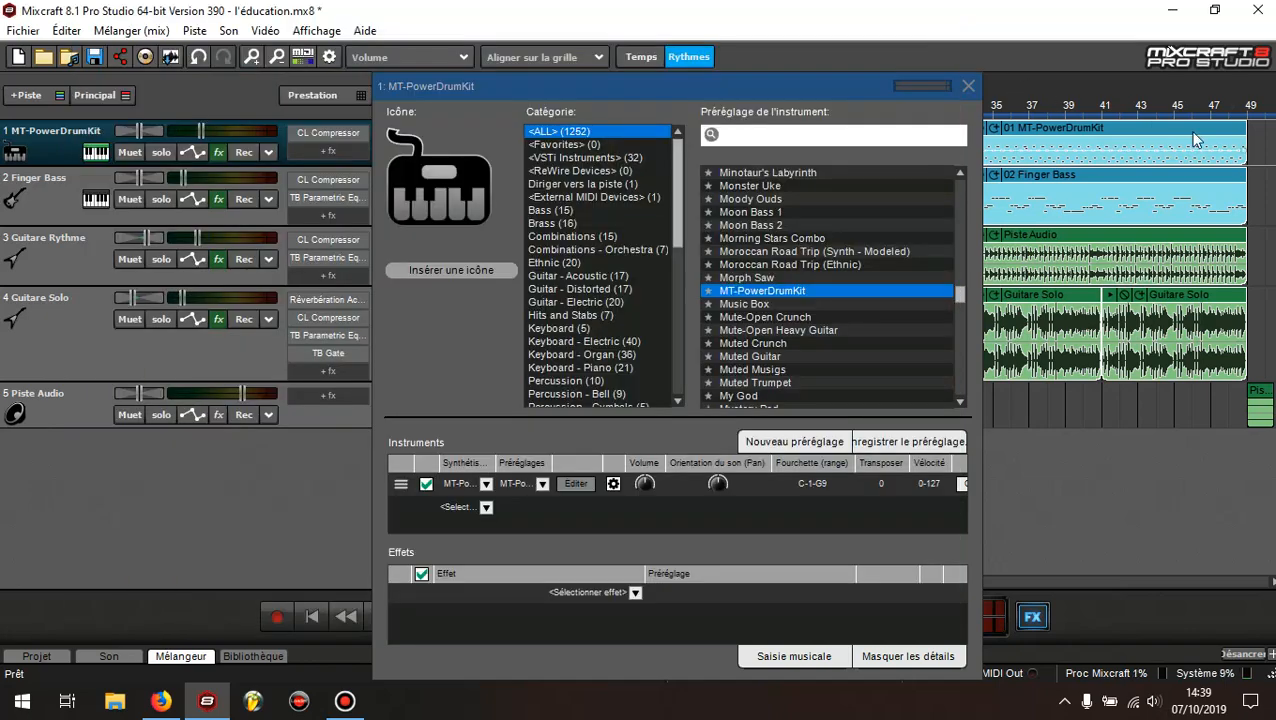
left_click(825, 88)
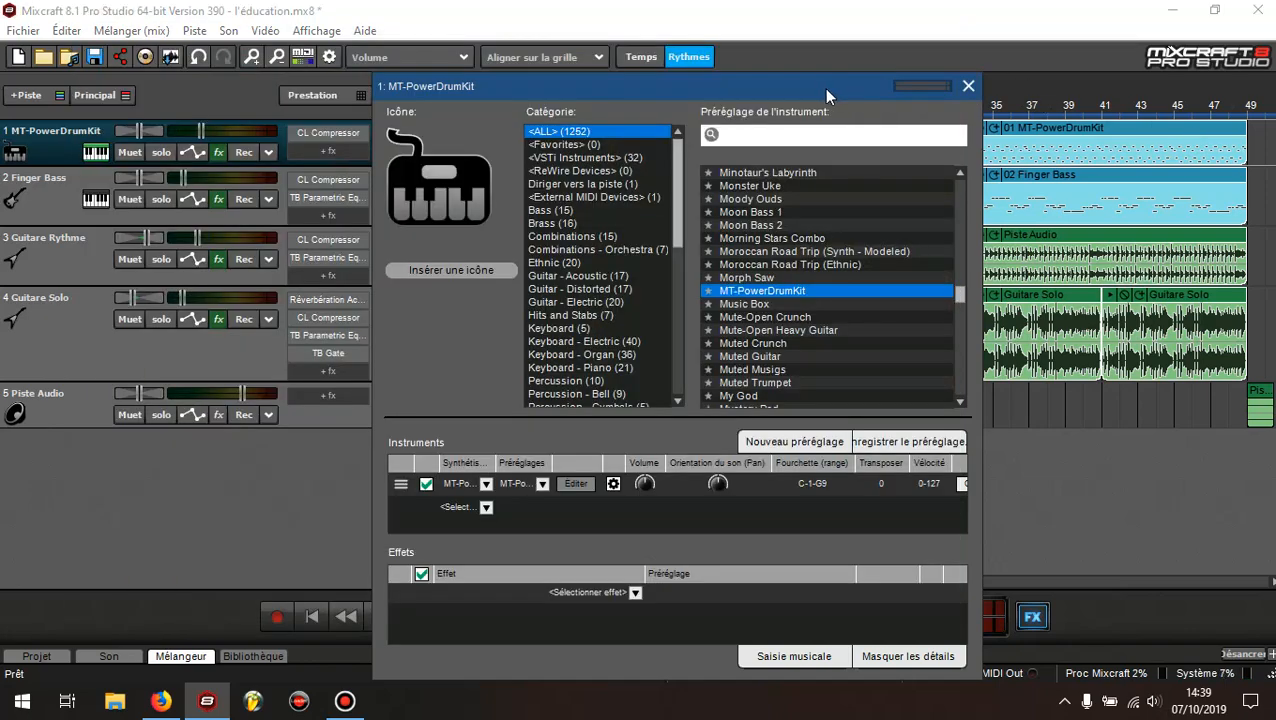
left_click(965, 87)
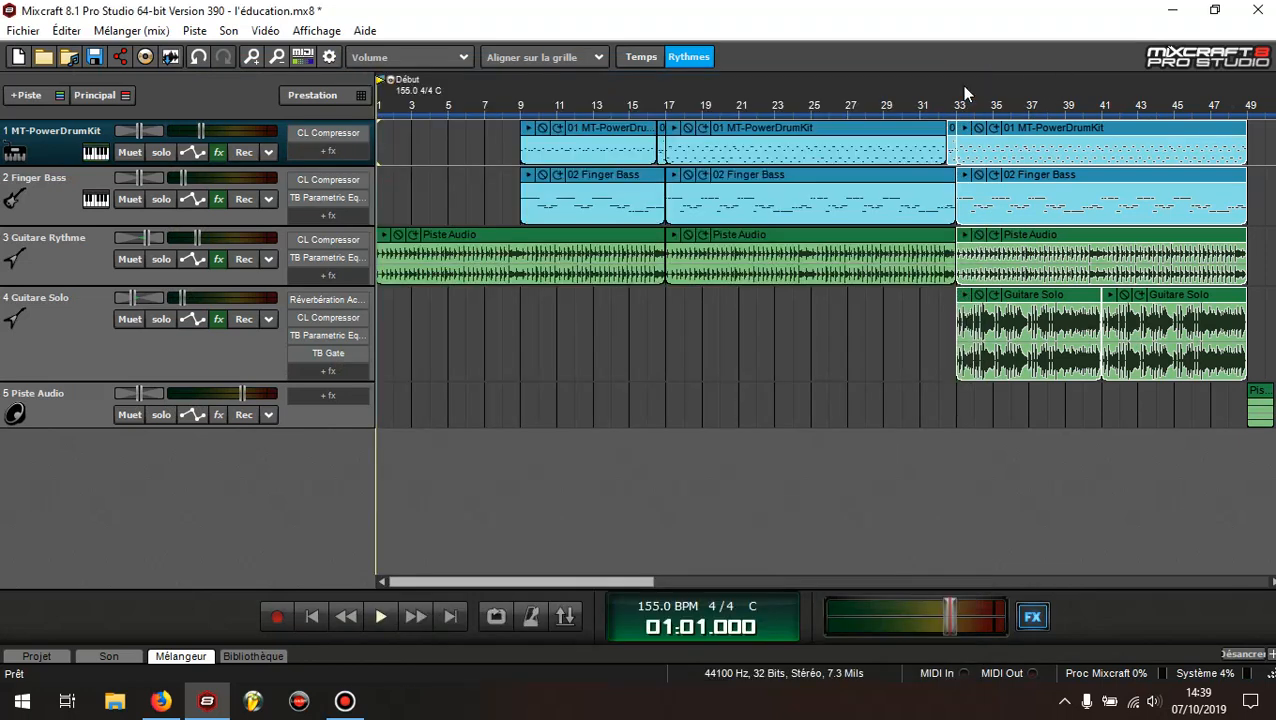
Rename track 1 as Batterie
double_click(41, 130)
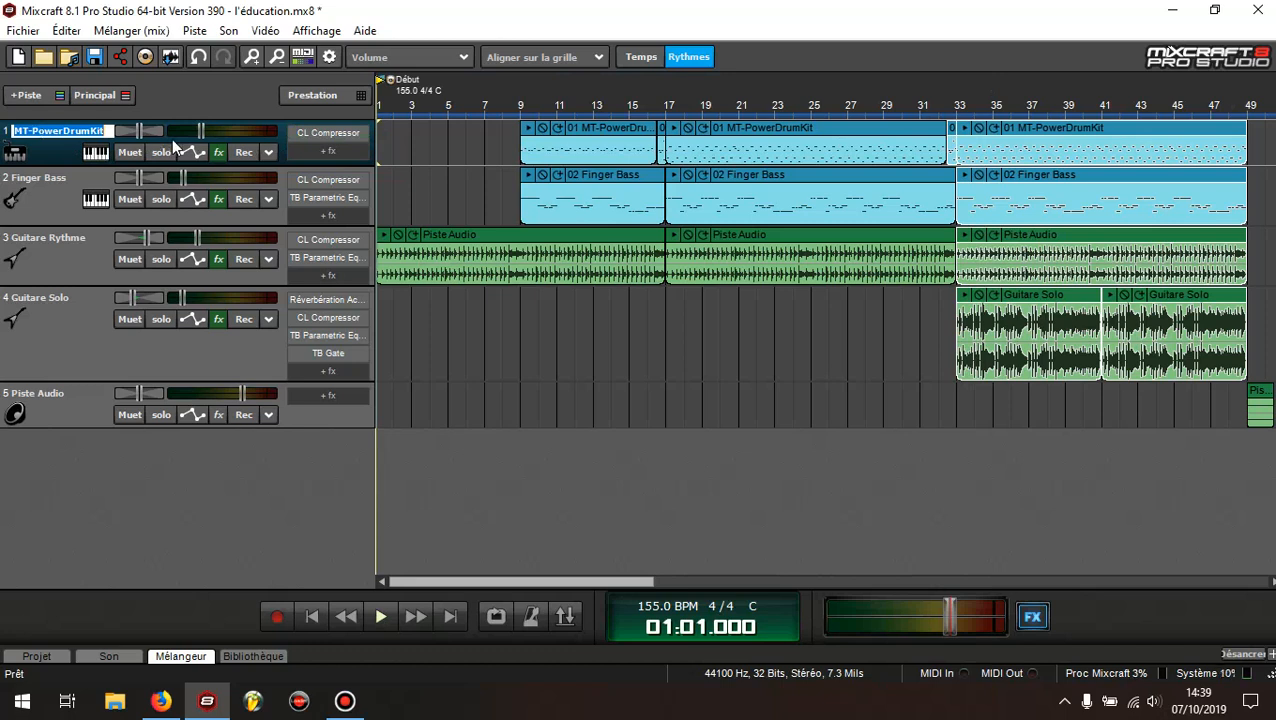
type("Batte")
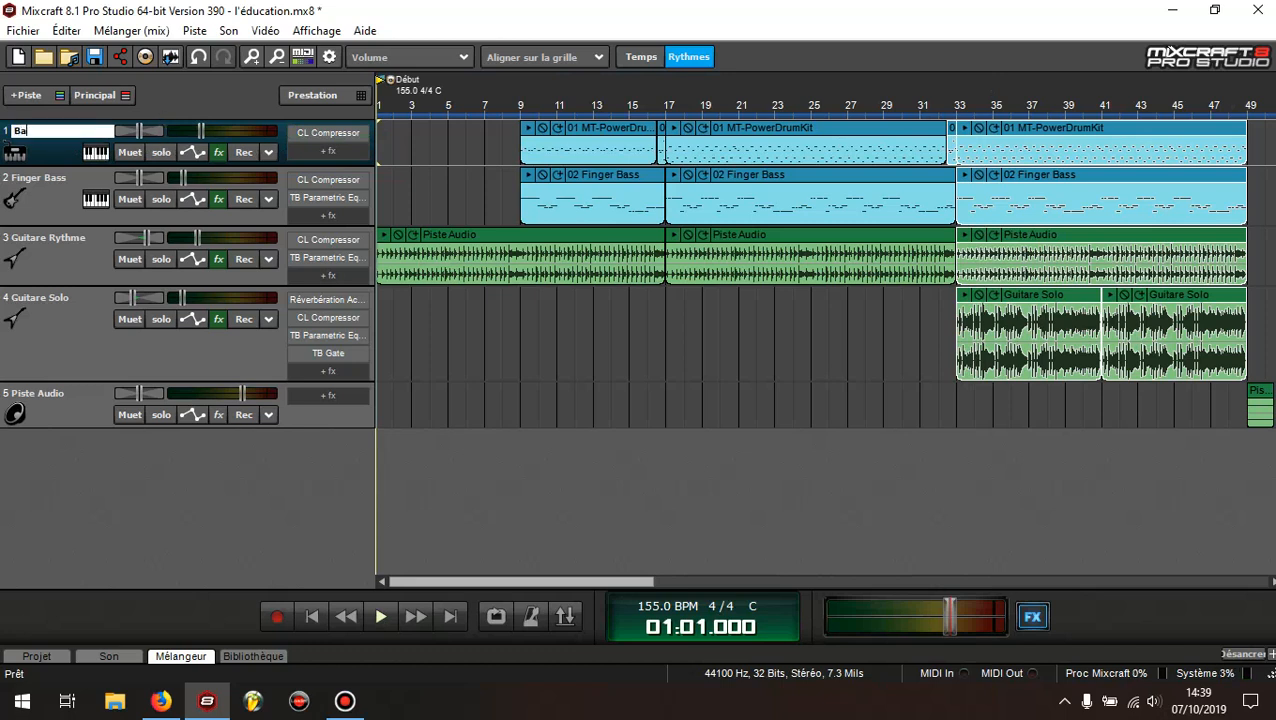
type("rie")
key("Return")
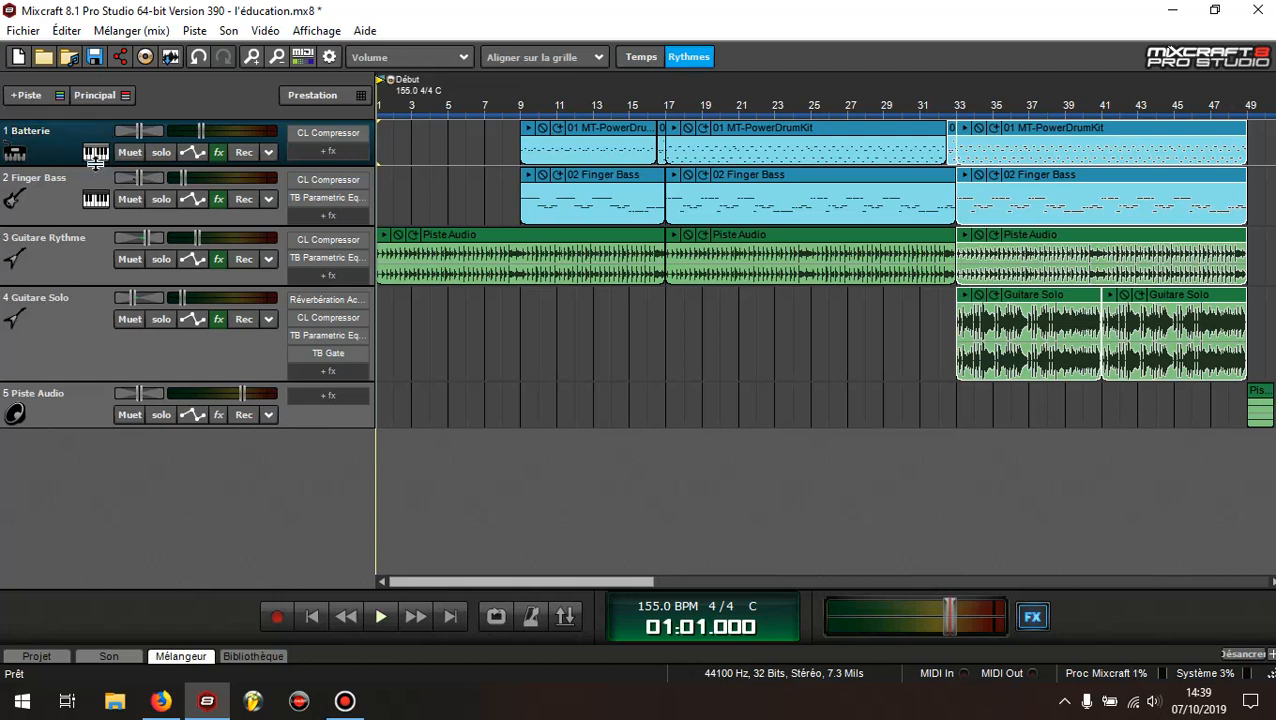
Change the Batterie track's image to the black-and-white drum kit icon
left_click(12, 150)
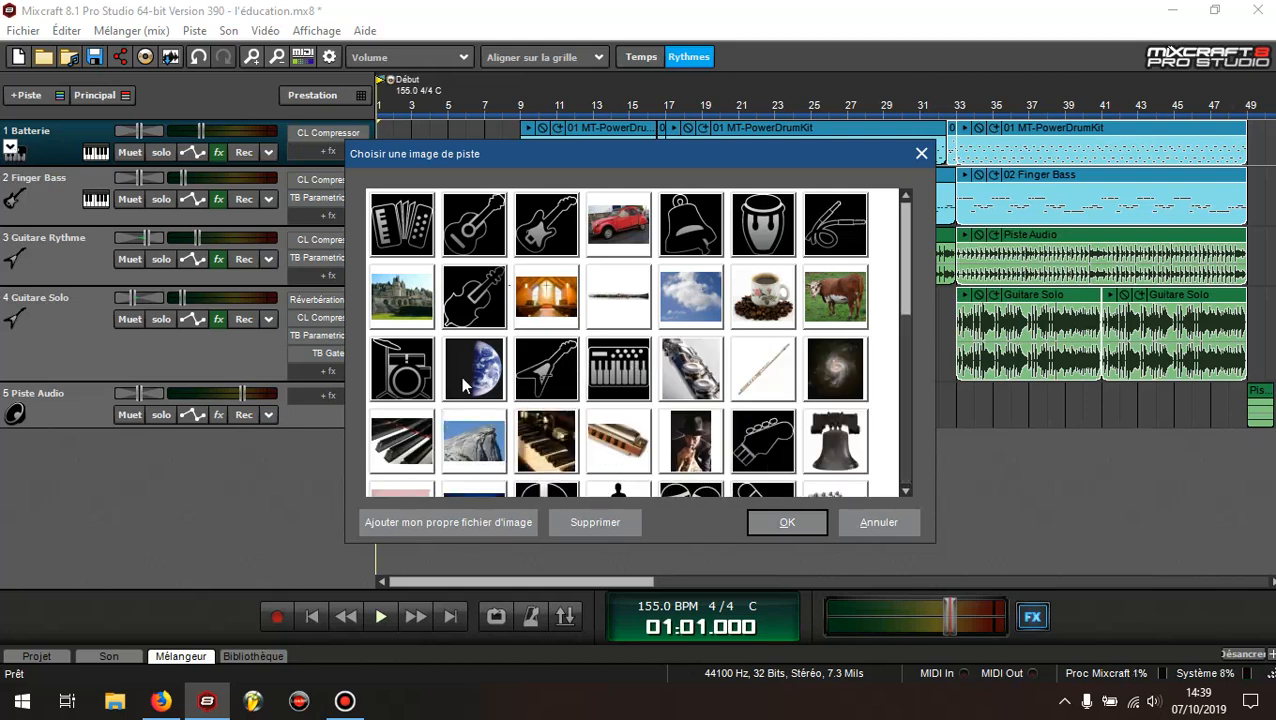
left_click(405, 378)
left_click(786, 521)
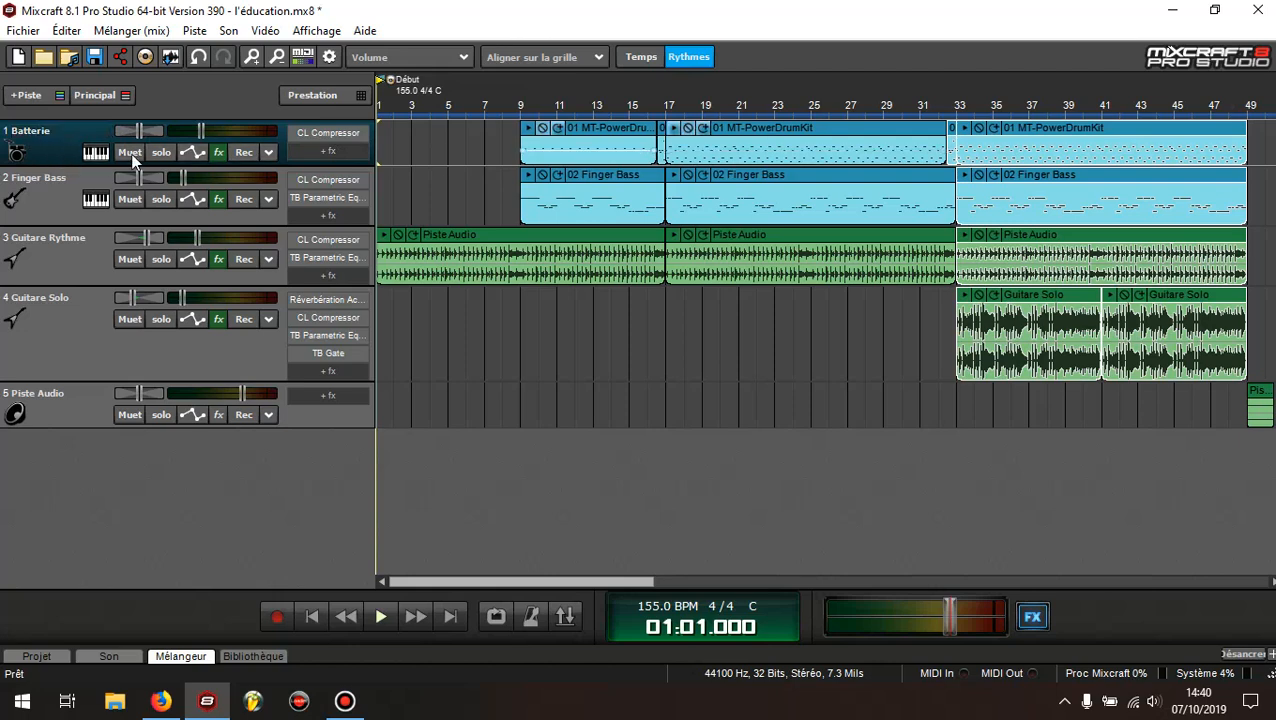
Set the colour of the Batterie track to red
right_click(50, 148)
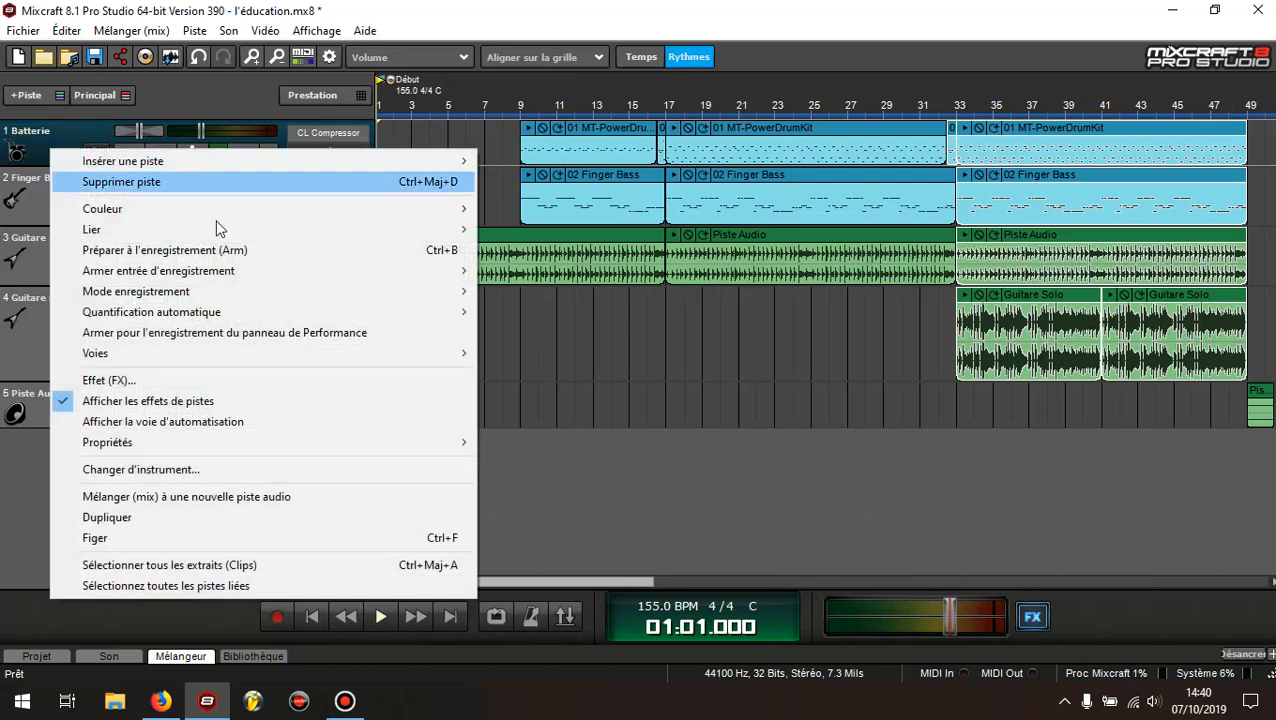
mouse_move(377, 216)
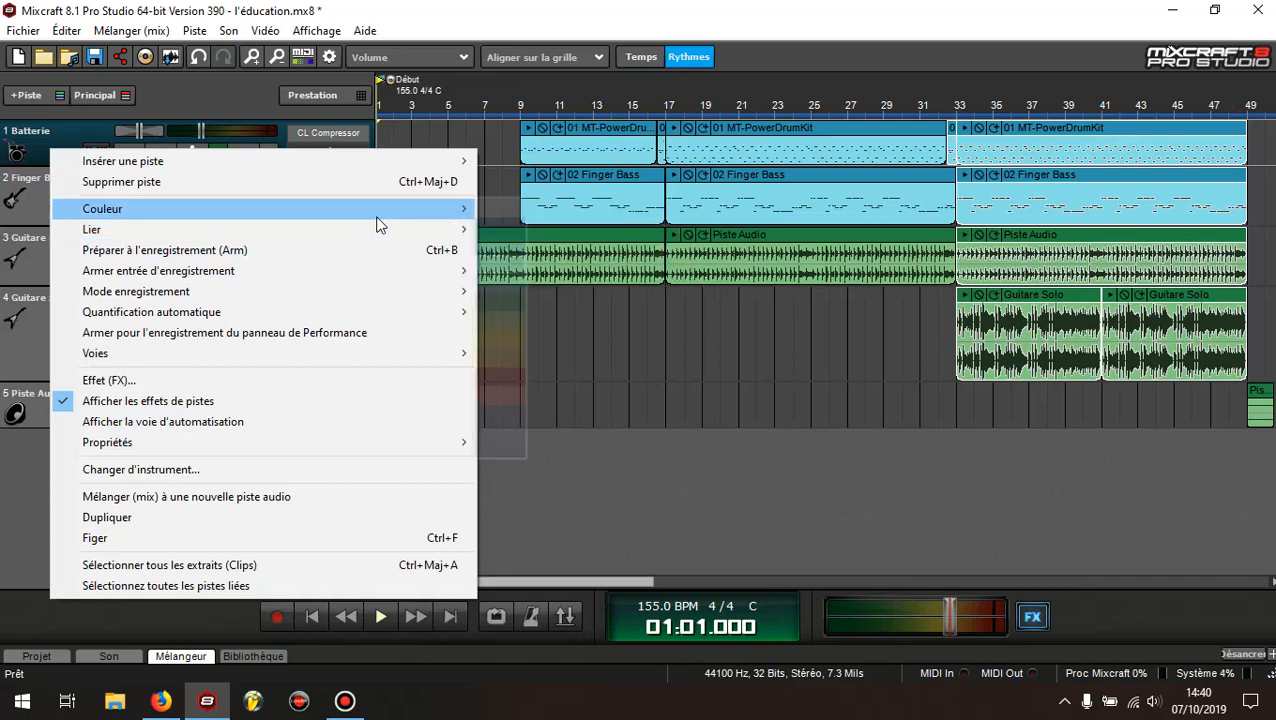
right_click(51, 135)
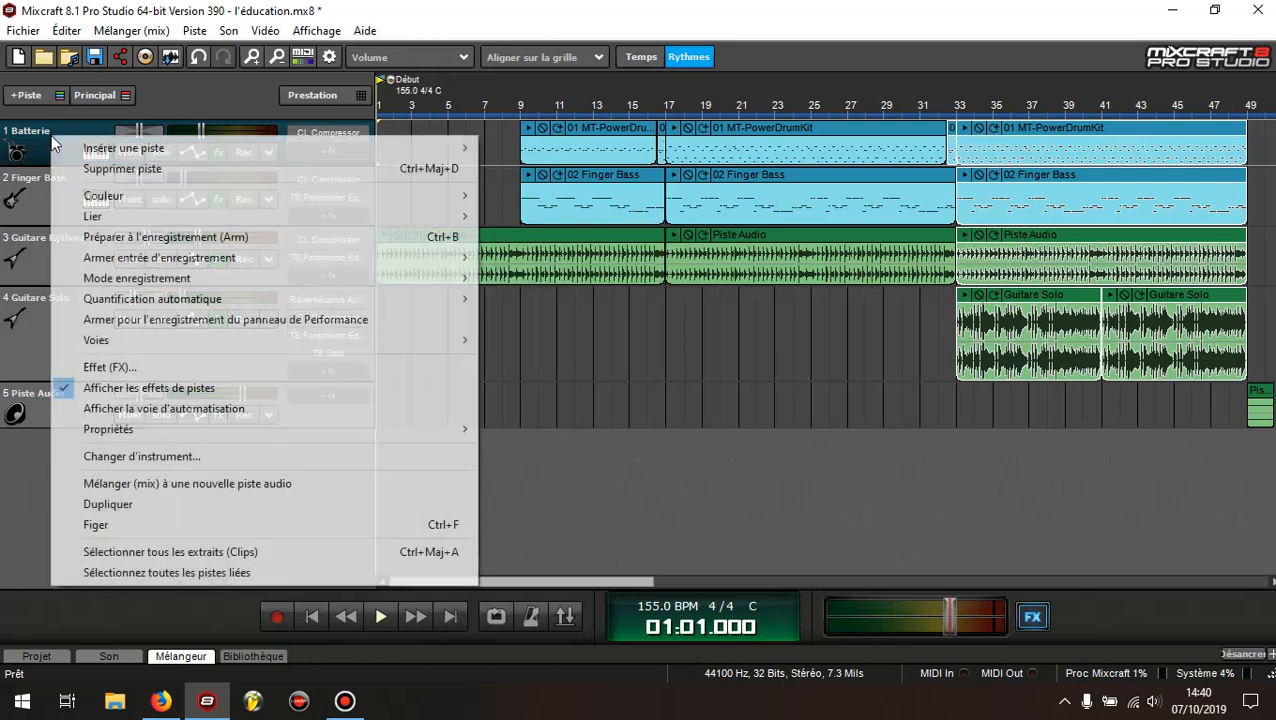
mouse_move(228, 198)
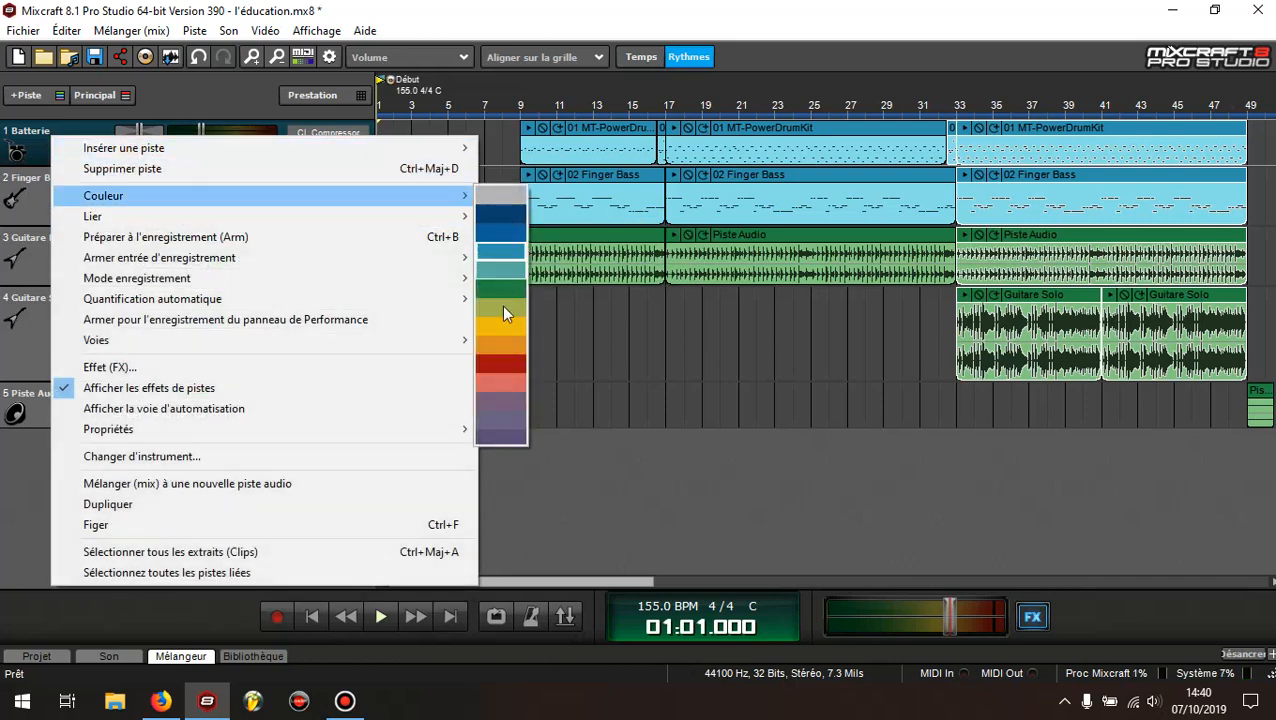
left_click(500, 365)
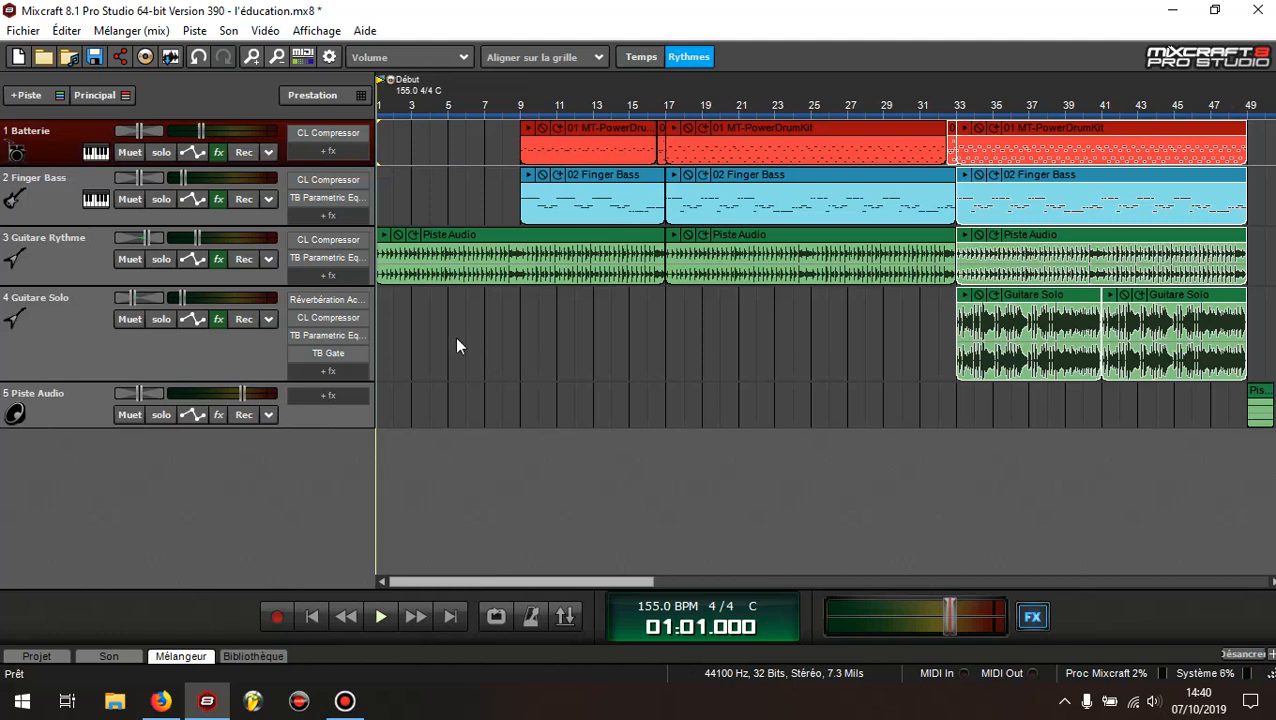
Set the colour of the Finger Bass track to yellow
left_click(32, 213)
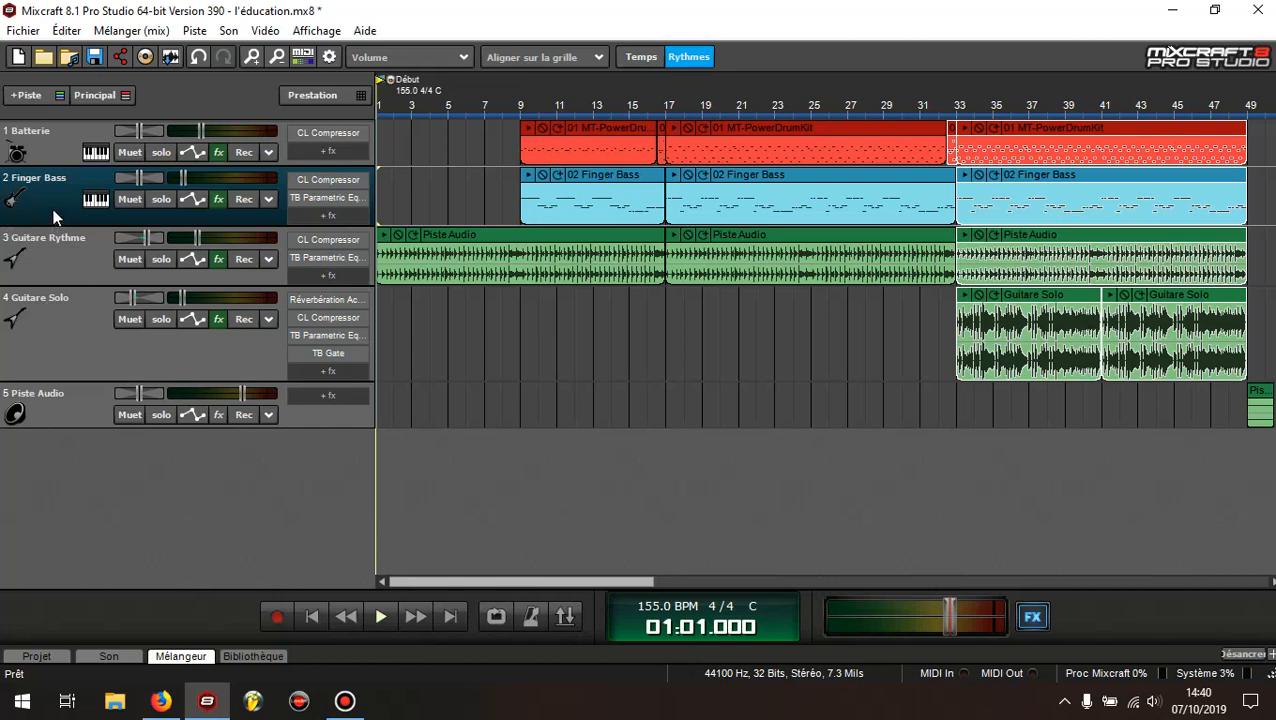
right_click(54, 211)
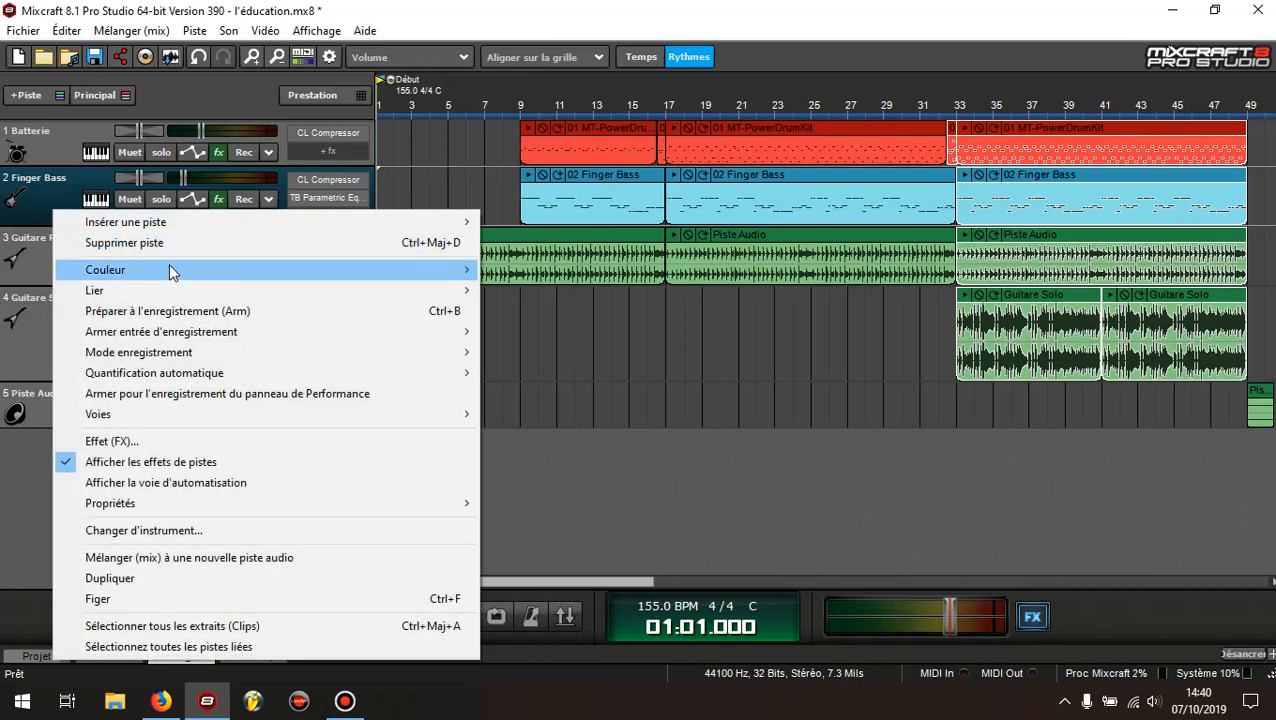
mouse_move(470, 271)
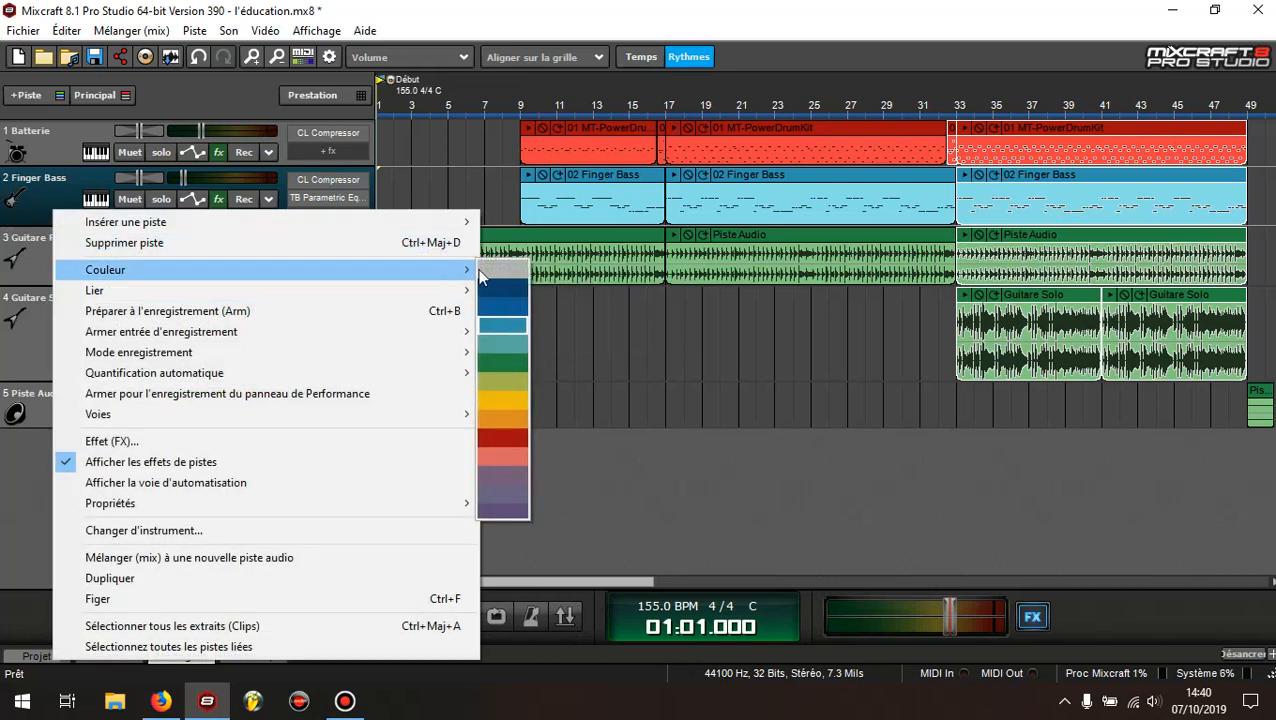
left_click(513, 403)
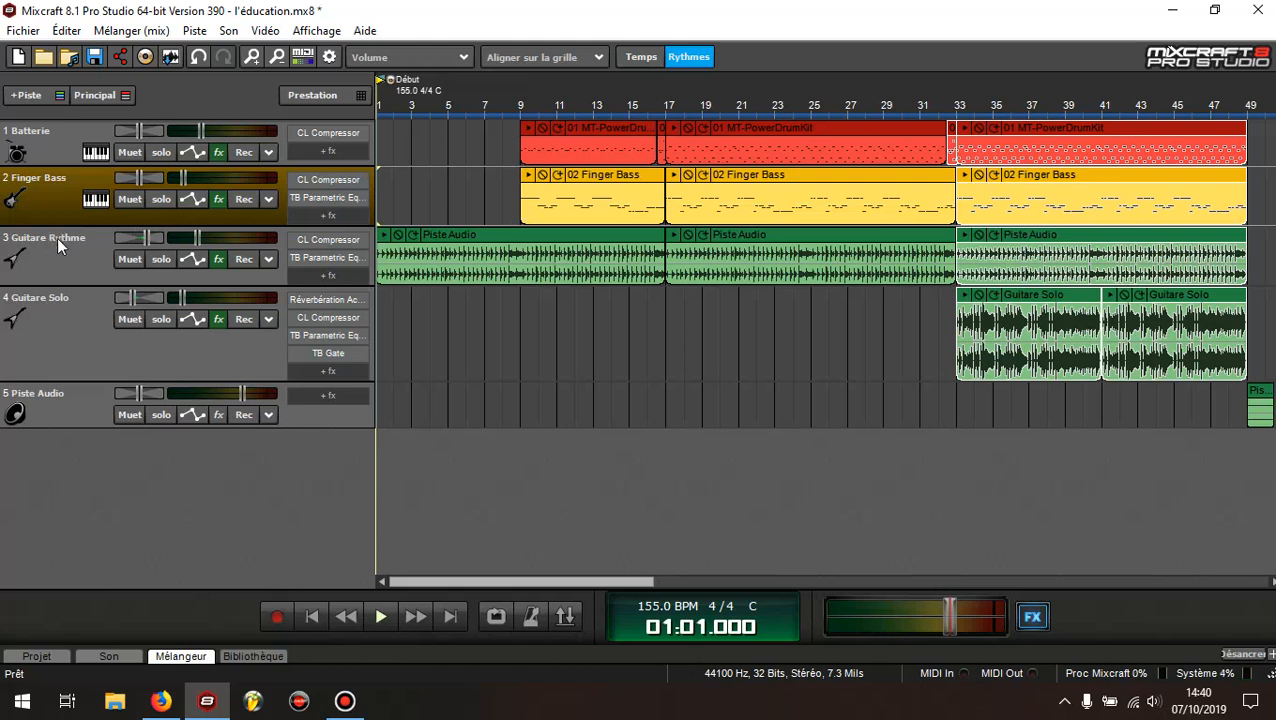
left_click(1123, 233)
left_click(848, 237)
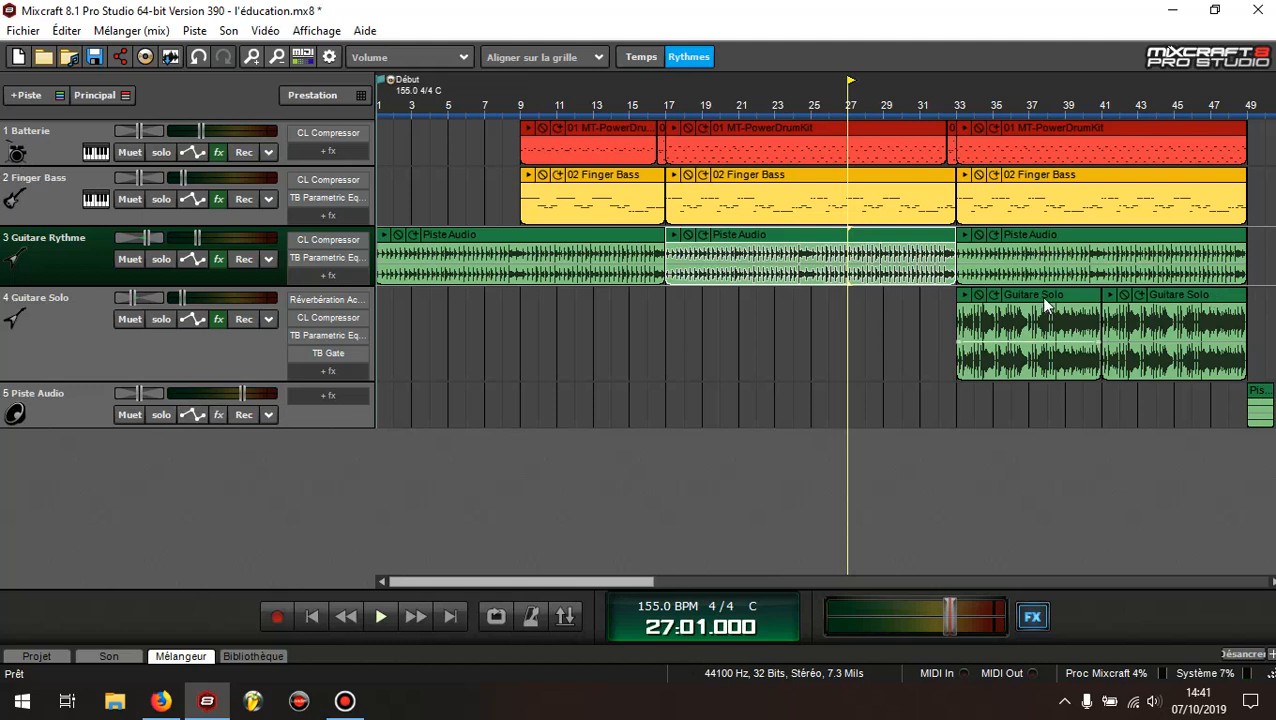
left_click(1078, 298)
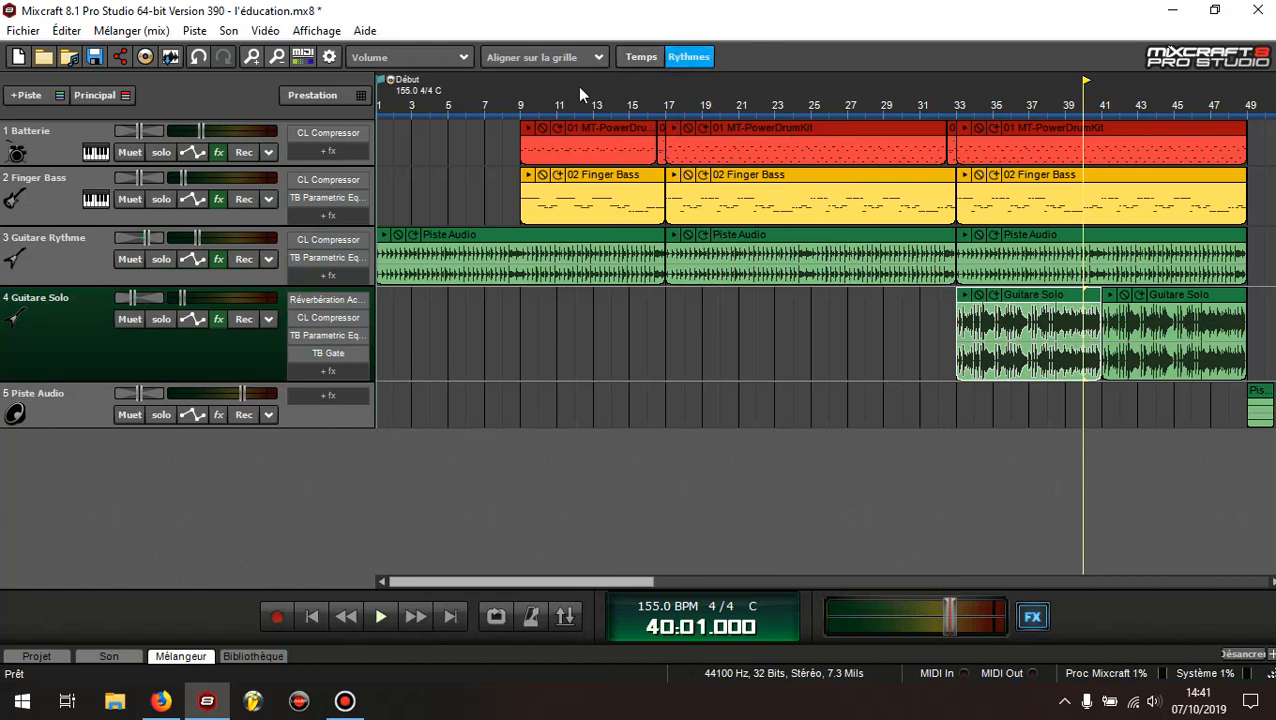
left_click(61, 142)
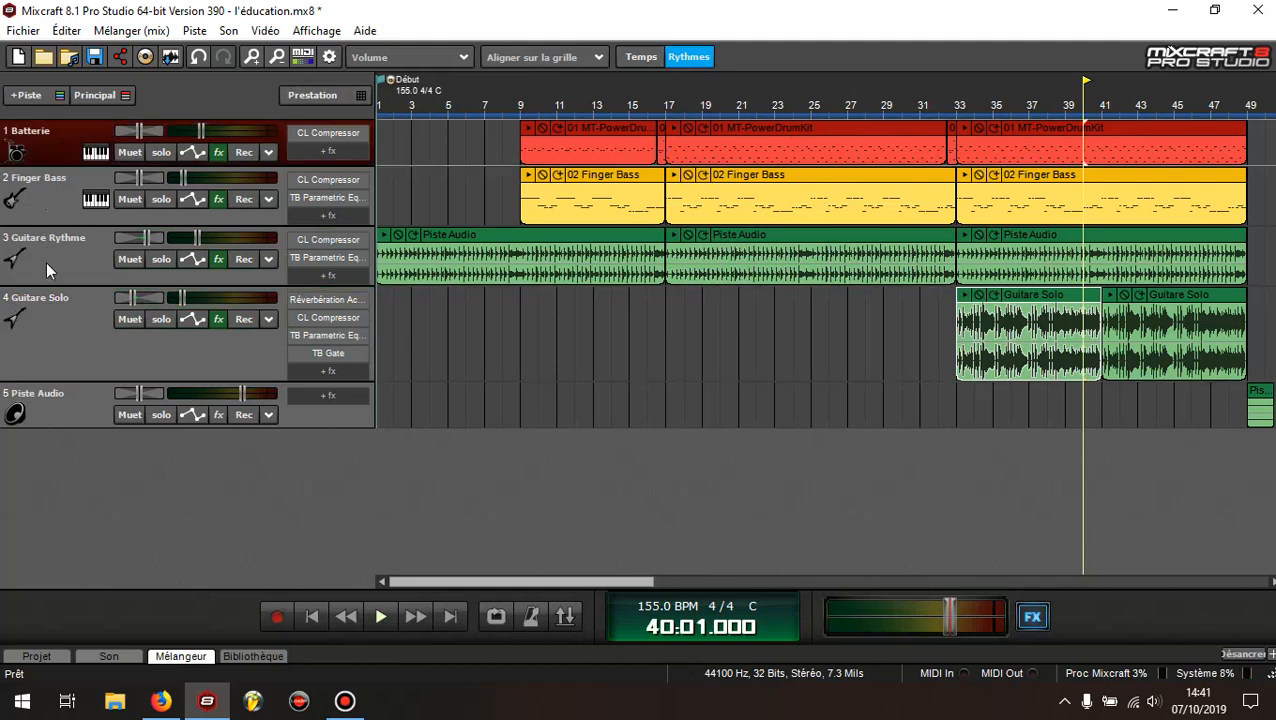
left_click(69, 412)
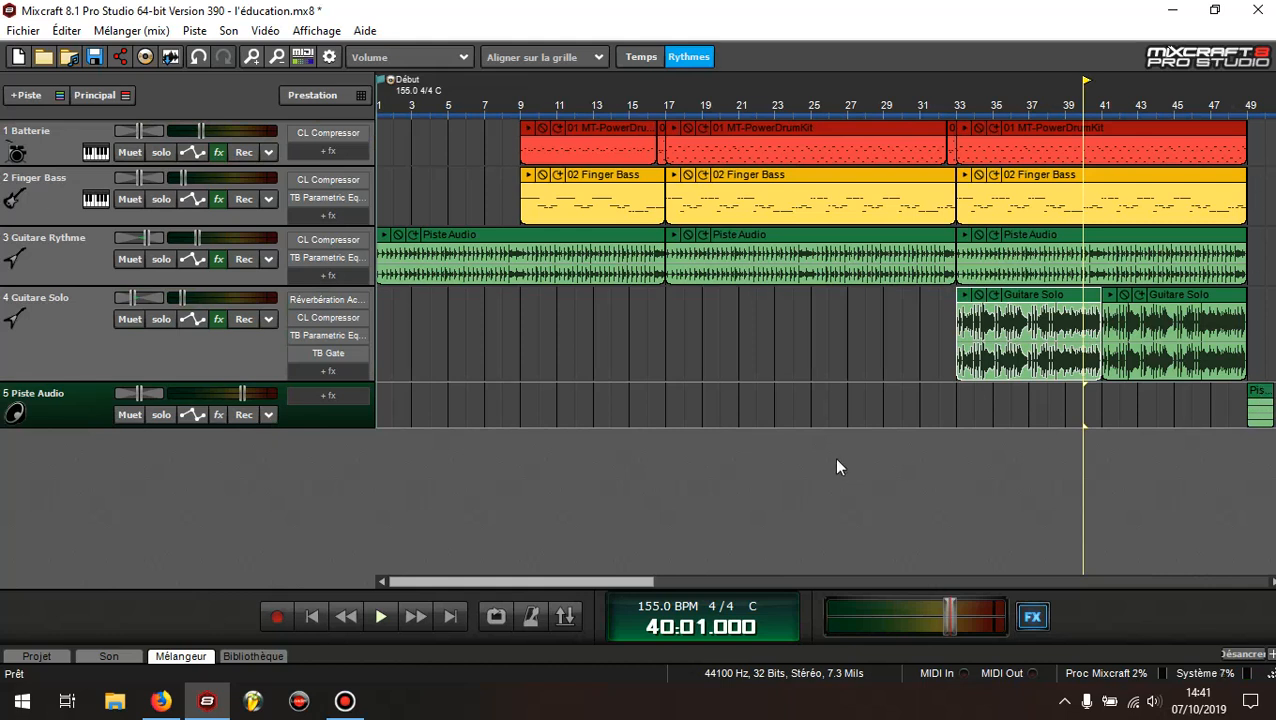
left_click(41, 349)
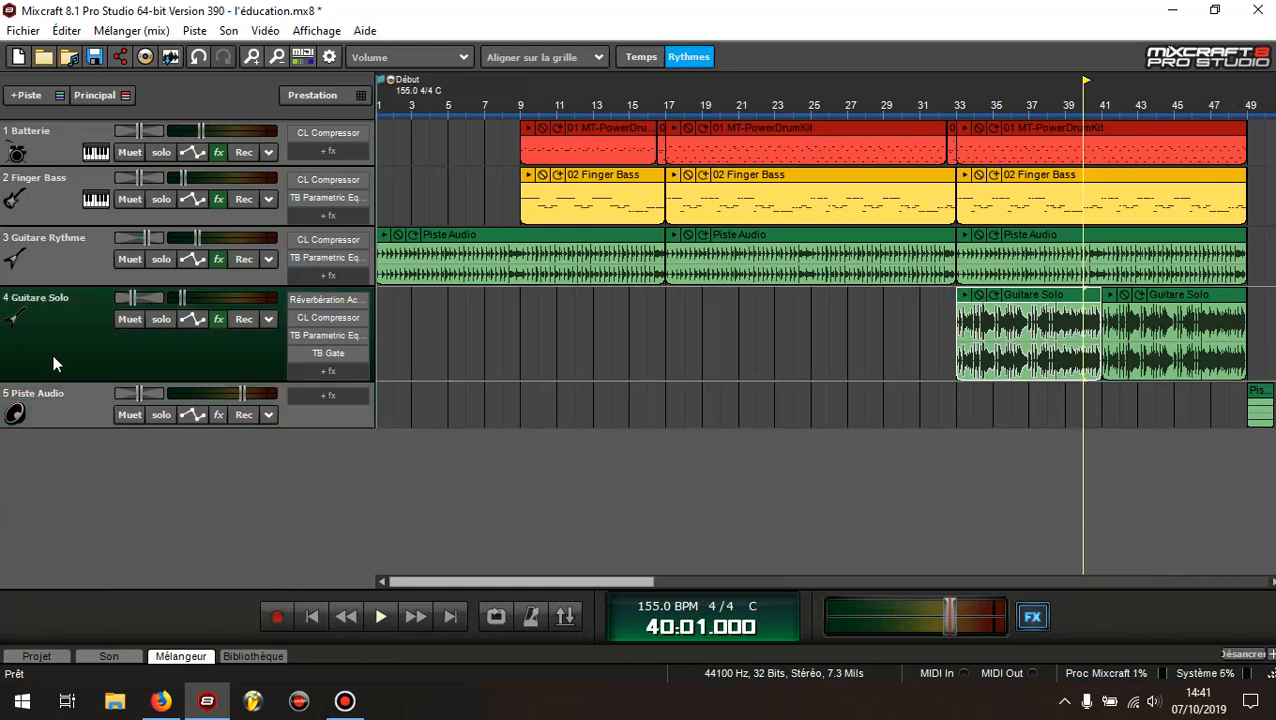
left_click(62, 269)
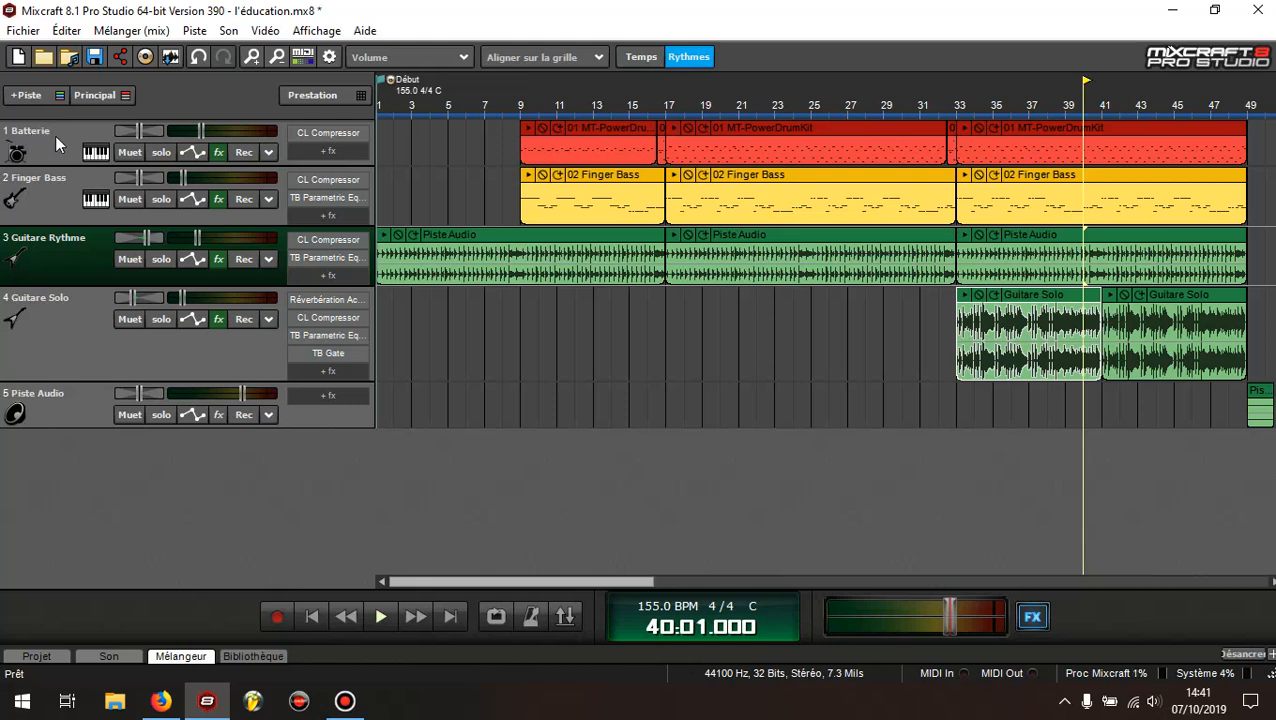
Return the playhead to the start of the song and disable the Classic Compressor on the Batterie track
left_click(310, 618)
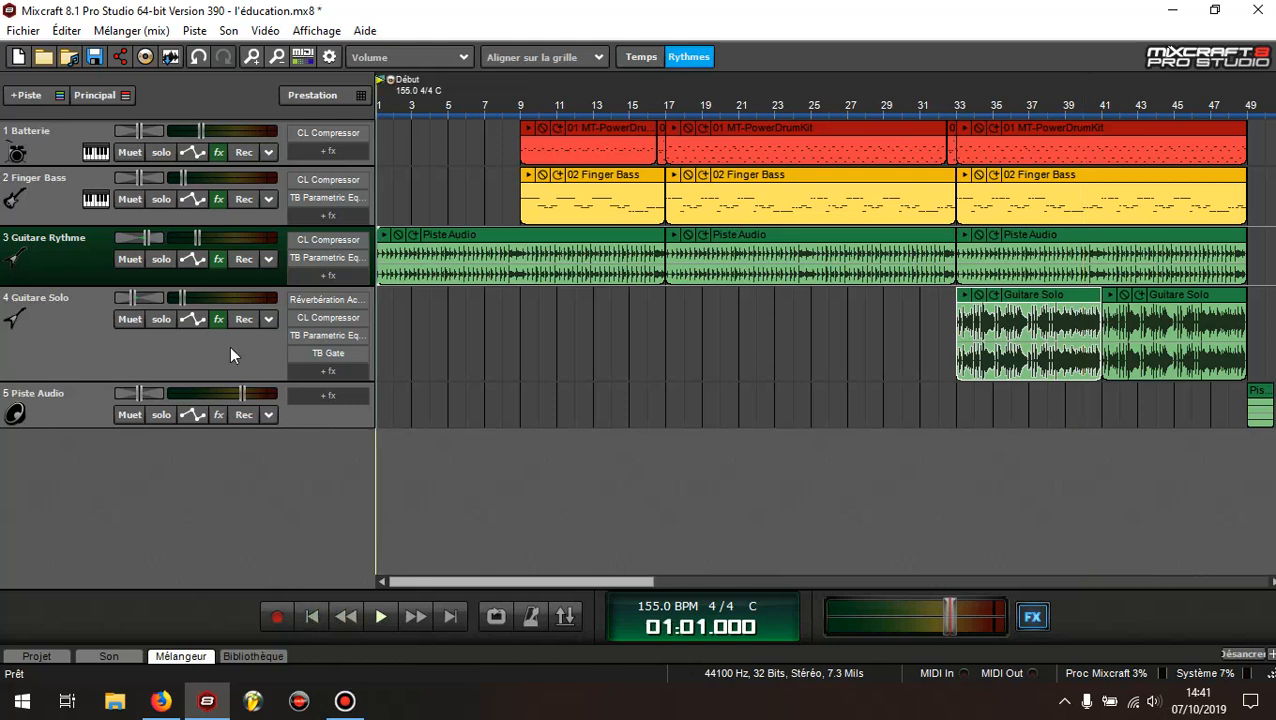
left_click(218, 153)
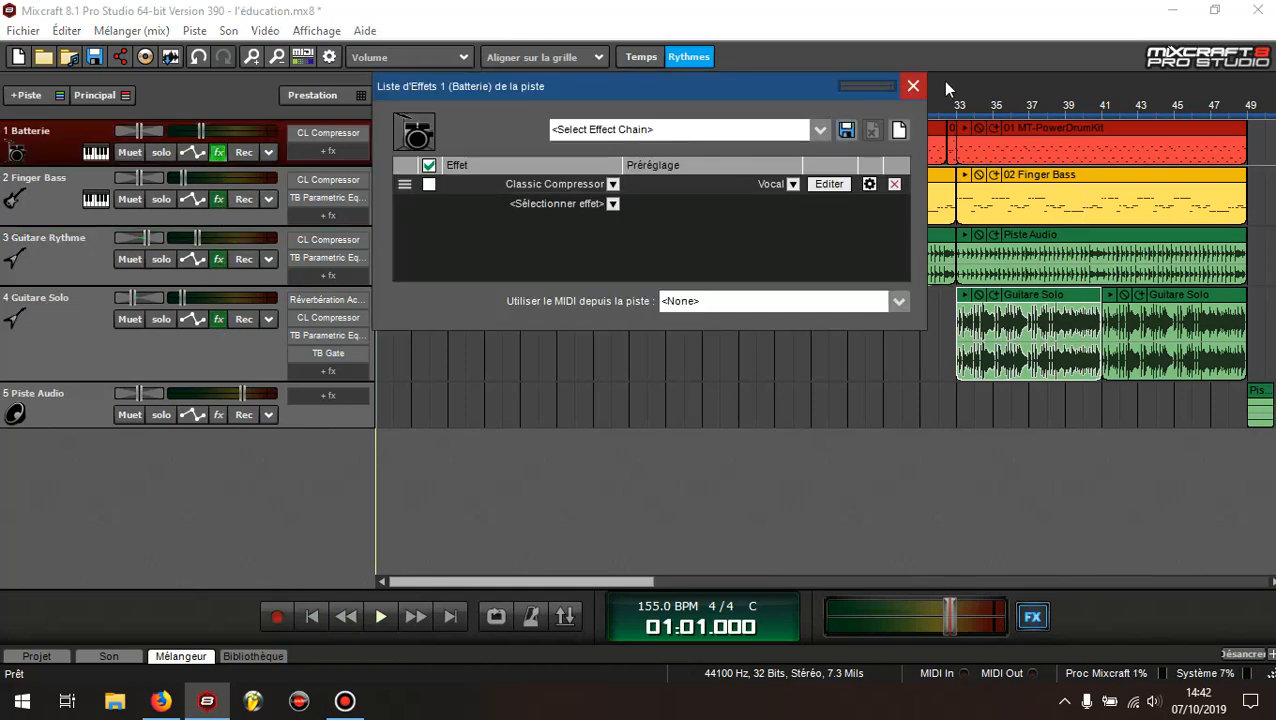
left_click(911, 87)
Disable the Classic Compressor and TB Parametric Equalizer effects on the Finger Bass track
left_click(216, 201)
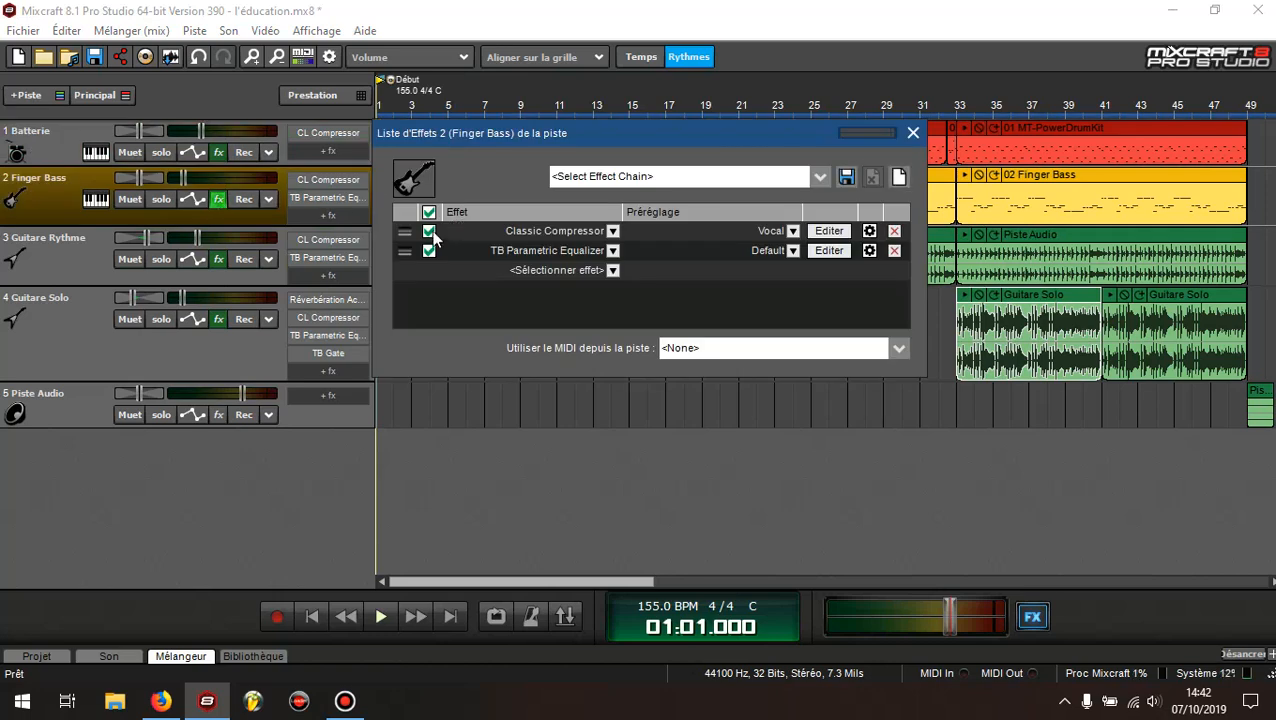
left_click(429, 231)
left_click(429, 251)
left_click(913, 133)
Disable the Classic Compressor and TB Parametric Equalizer effects on the Guitare Rythme track
left_click(218, 259)
left_click(429, 291)
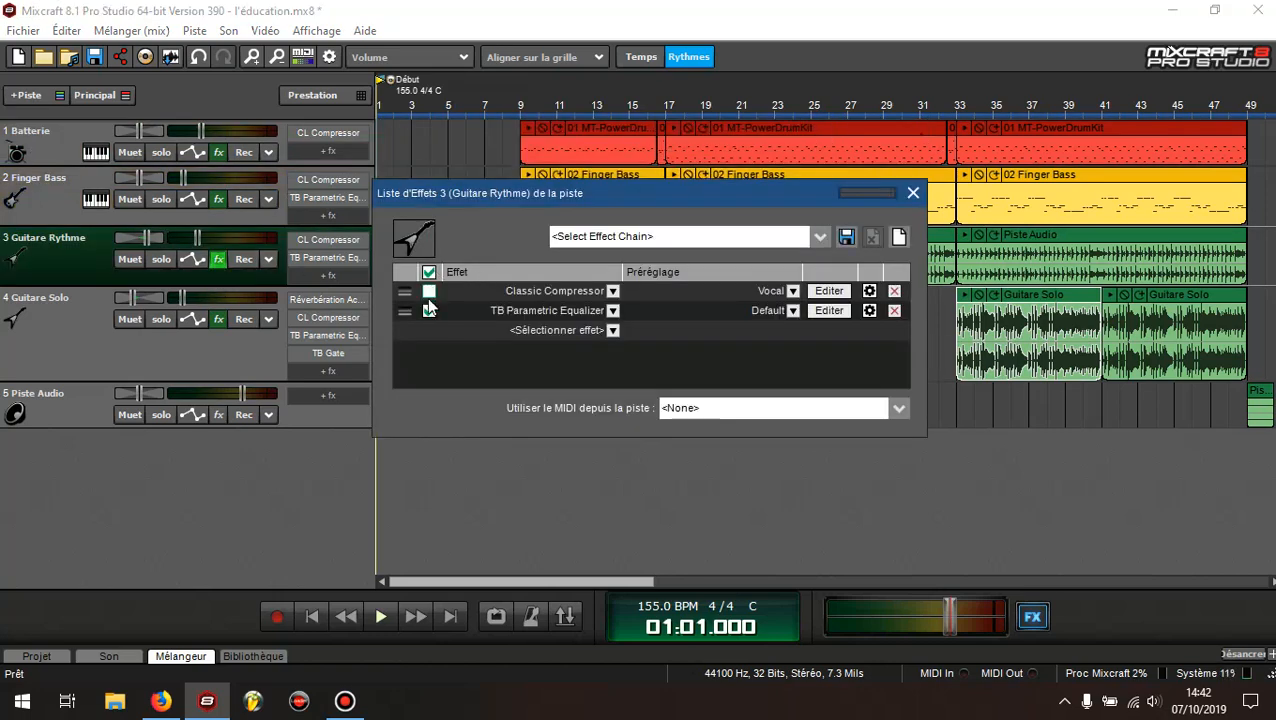
left_click(429, 311)
left_click(913, 192)
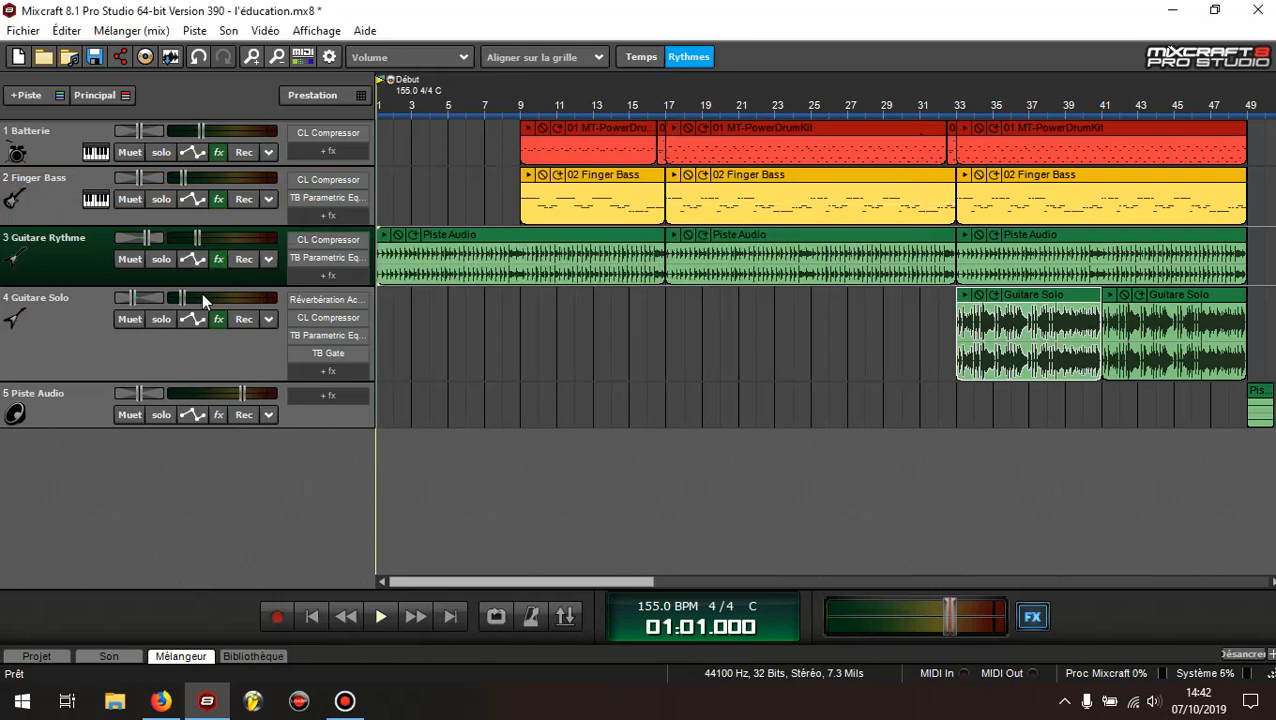
left_click(223, 256)
left_click(223, 256)
Disable the Réverbération Acoustica, Classic Compressor, TB Parametric Equalizer and TB Gate effects on the Guitare Solo track
left_click(218, 319)
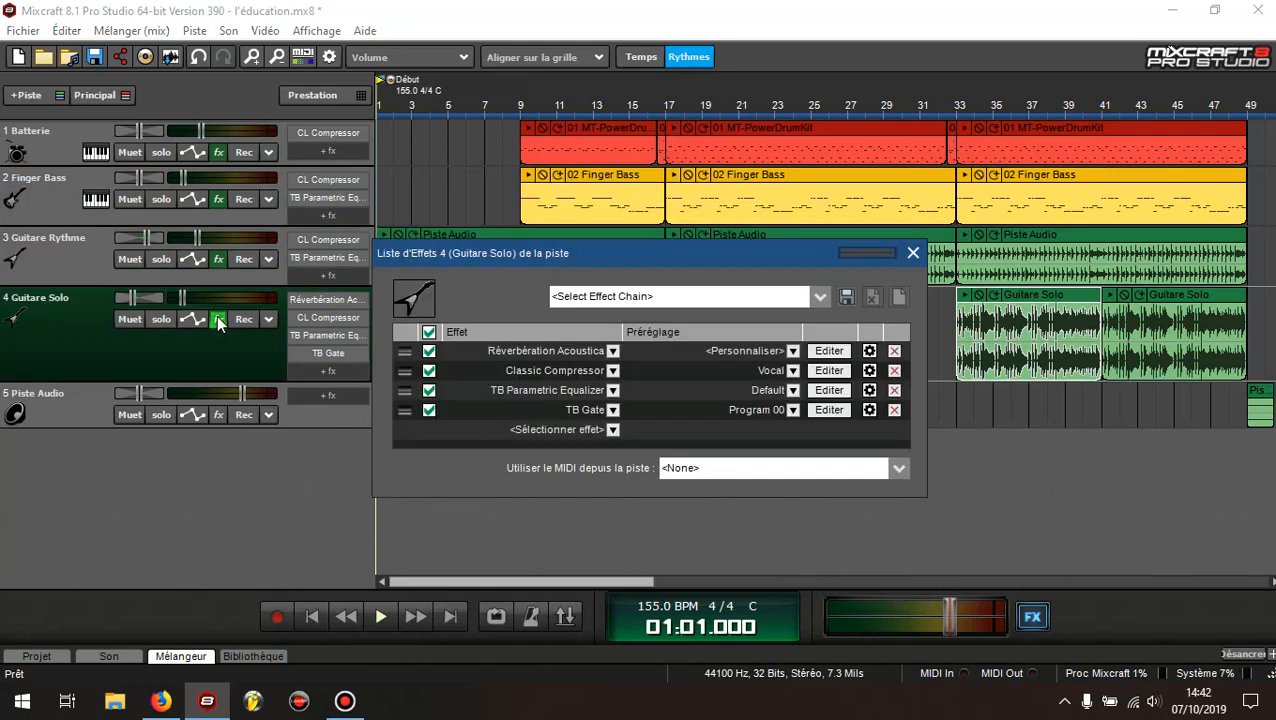
left_click(429, 351)
left_click(429, 372)
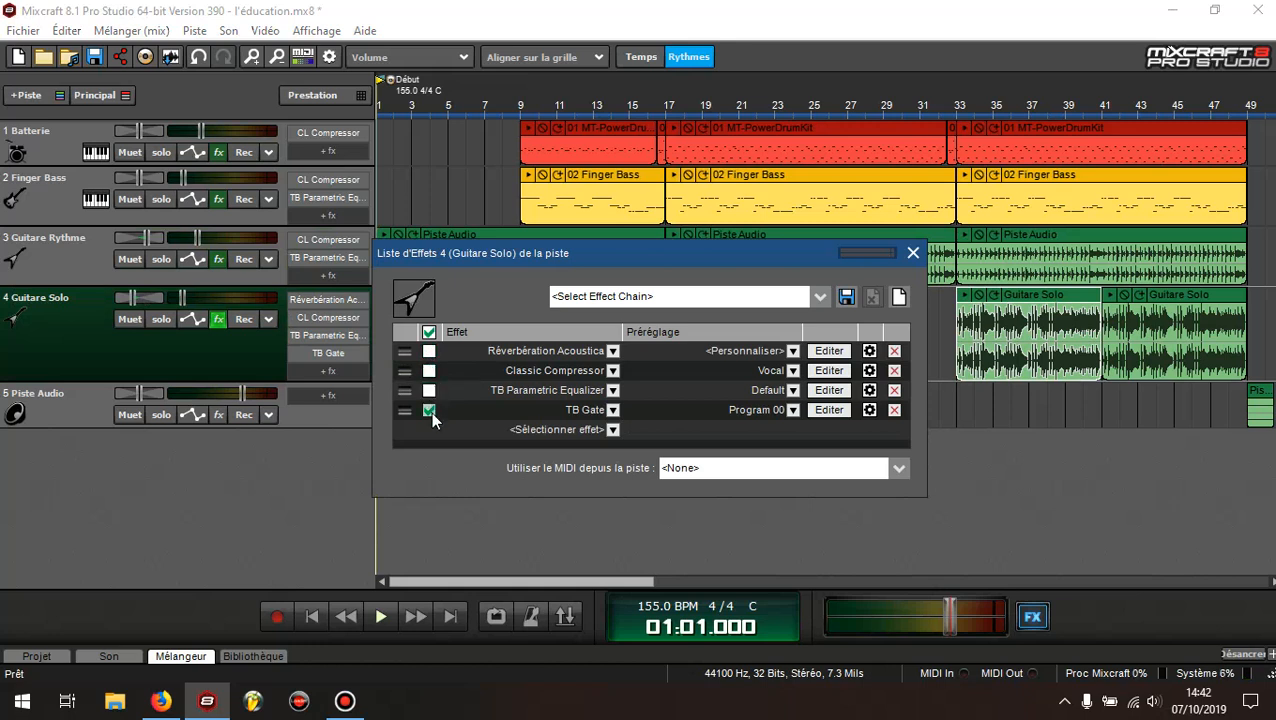
left_click(429, 411)
Close the Guitare Solo track's effects list and display the mixer below the timeline
left_click(913, 254)
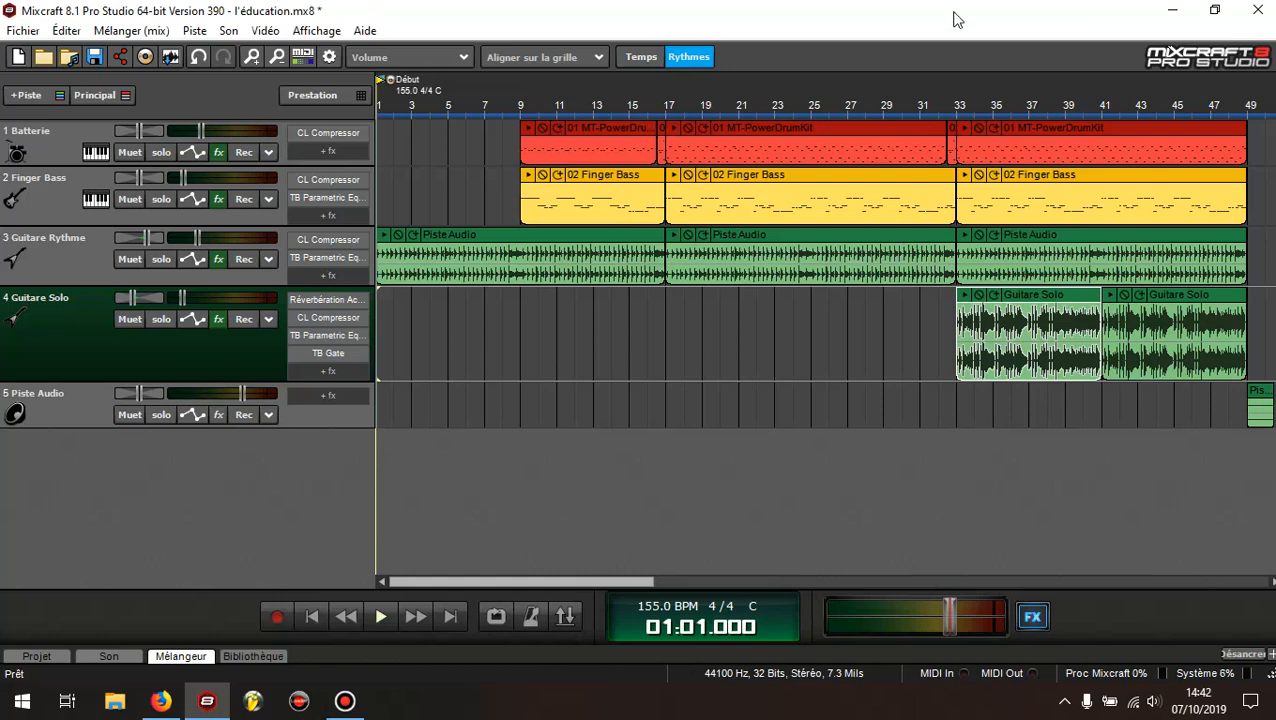
left_click(180, 656)
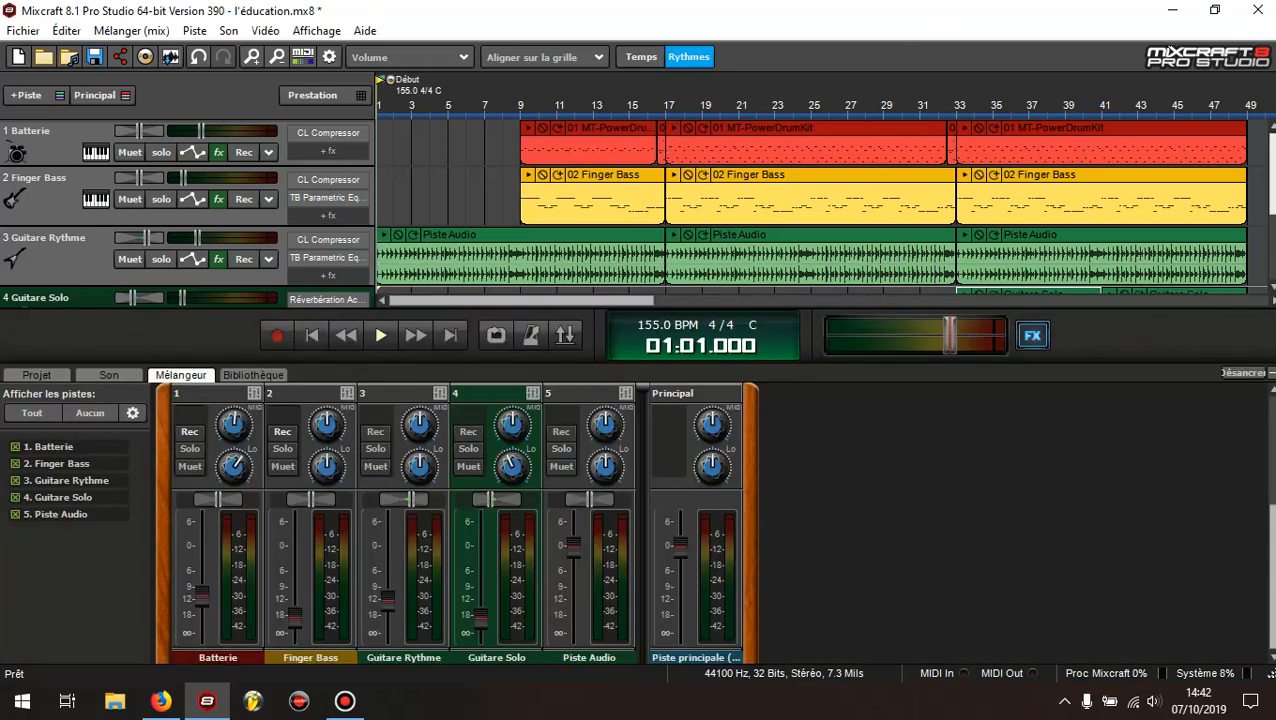
scroll(1273, 205, "down", 1)
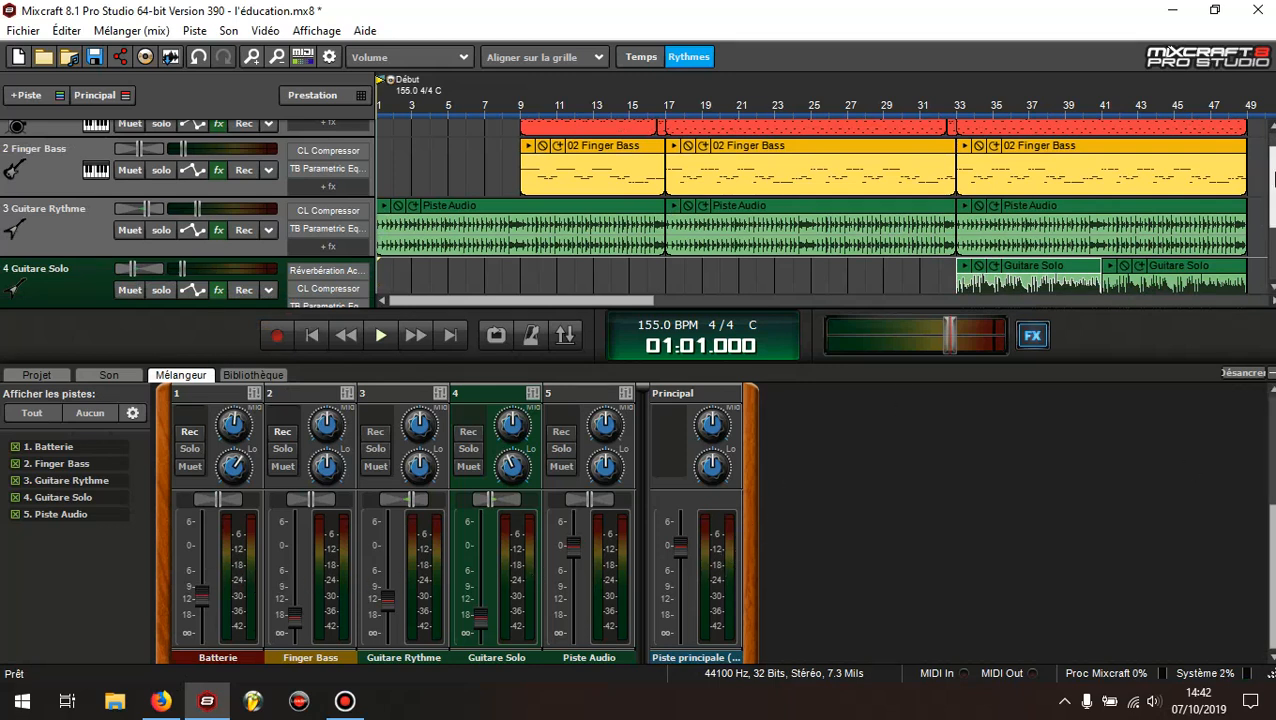
scroll(1273, 178, "up", 1)
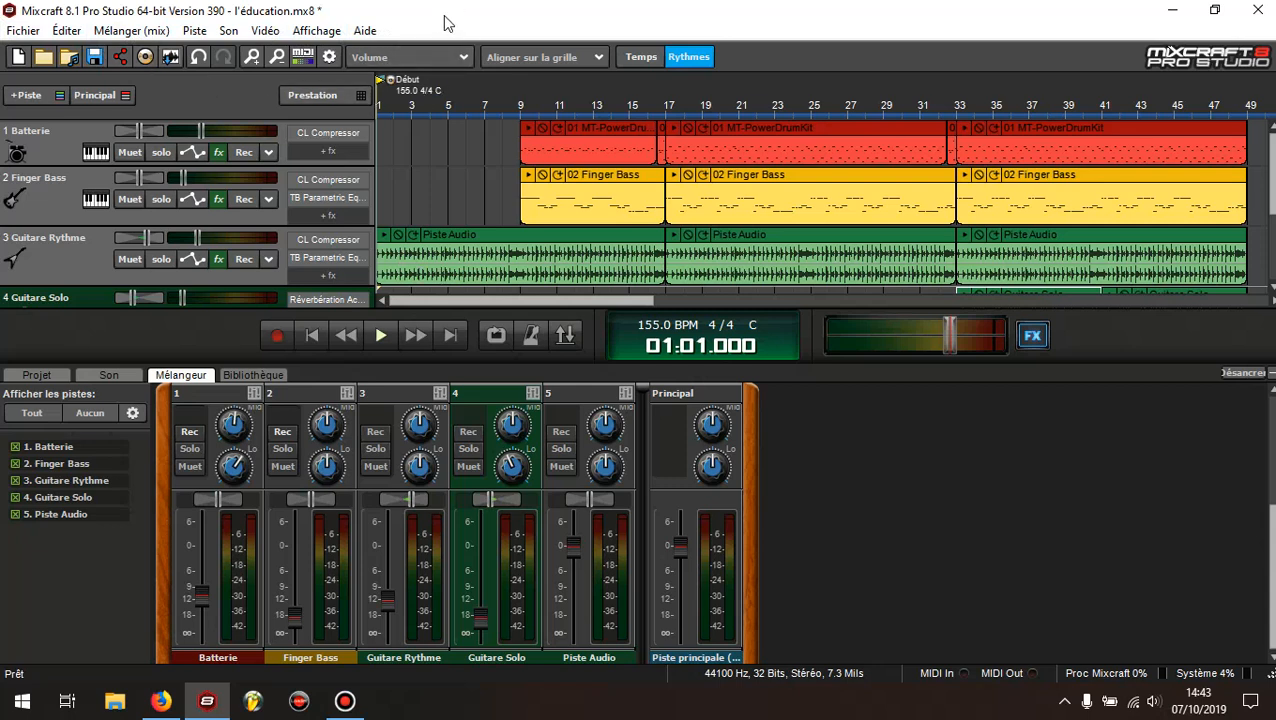
Inspect the effect slots, equalizer knobs and volume faders of the mixer channels
left_click(218, 153)
left_click_drag(1272, 577, 1272, 403)
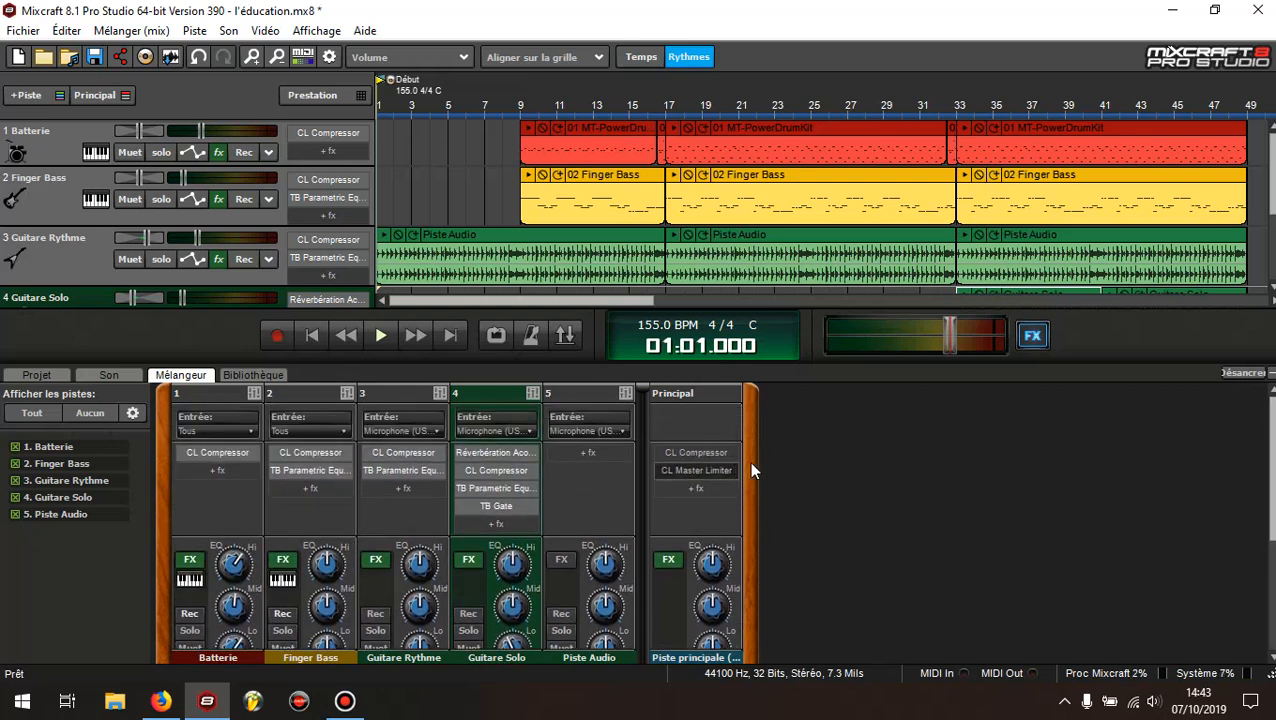
left_click_drag(1272, 462, 1272, 550)
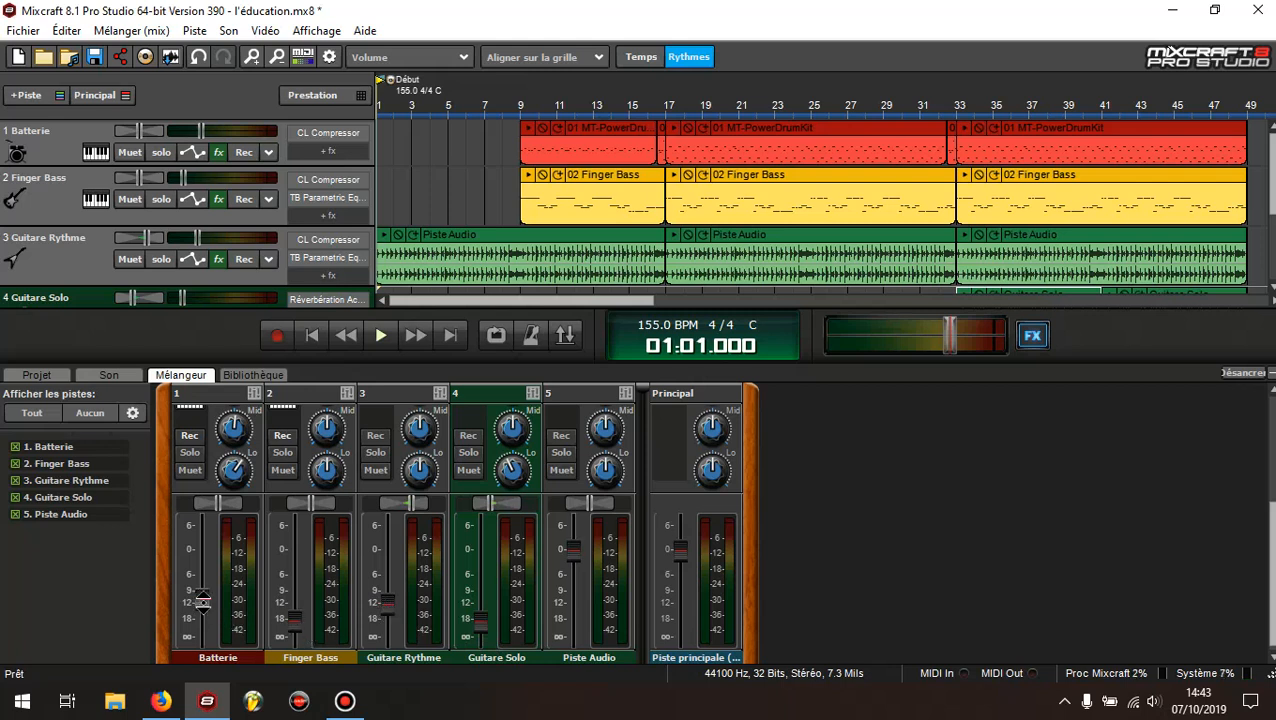
left_click_drag(1271, 585, 1271, 589)
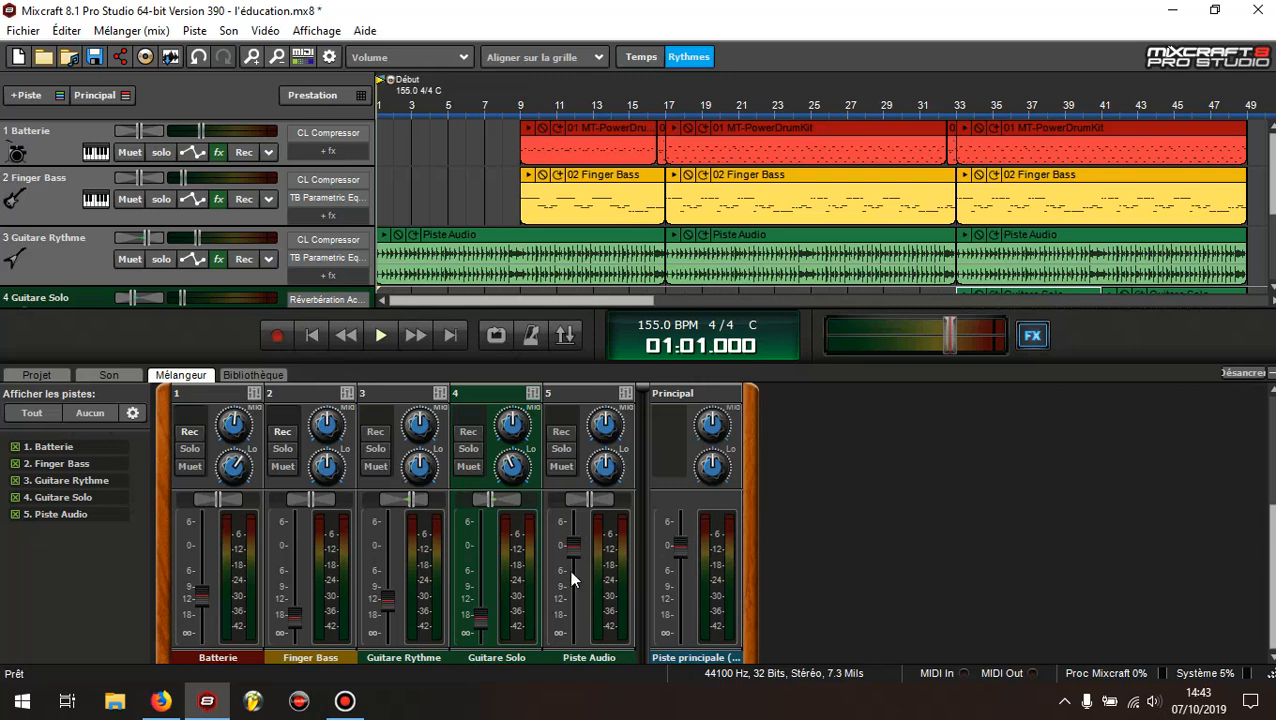
Play the song from the beginning while watching the channel levels in the mixer
left_click(1153, 701)
left_click(1108, 524)
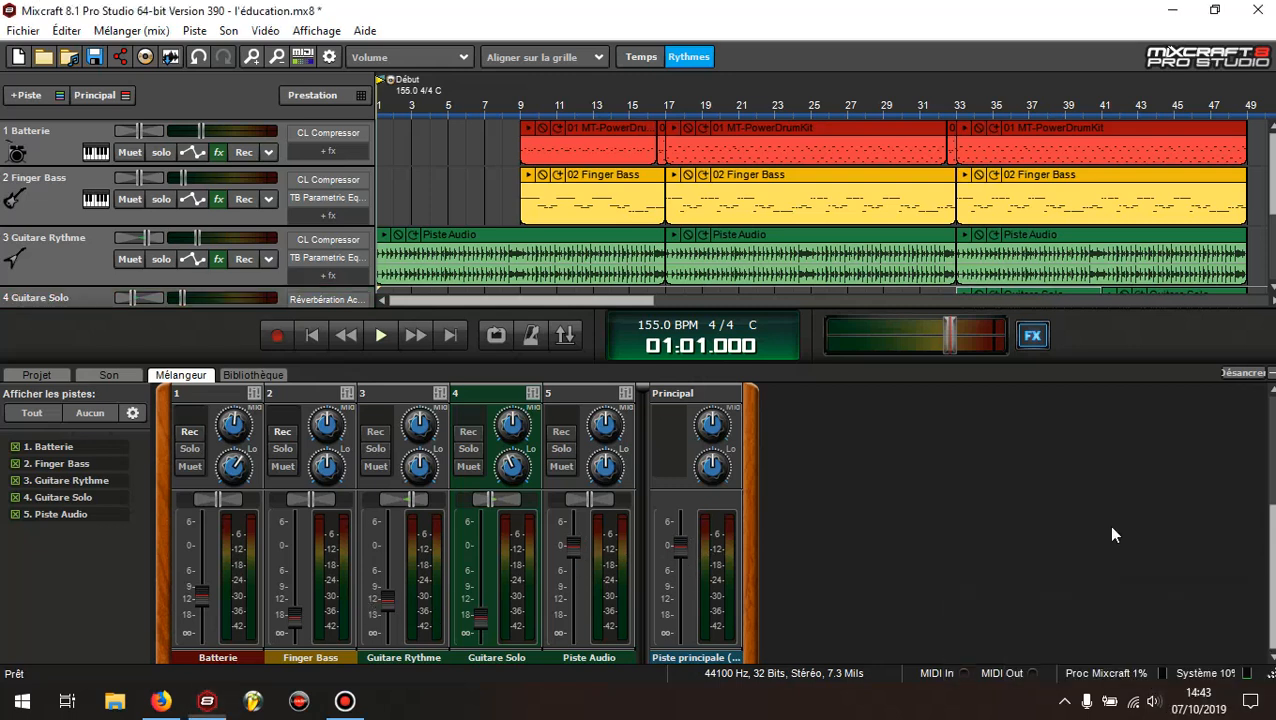
left_click(380, 338)
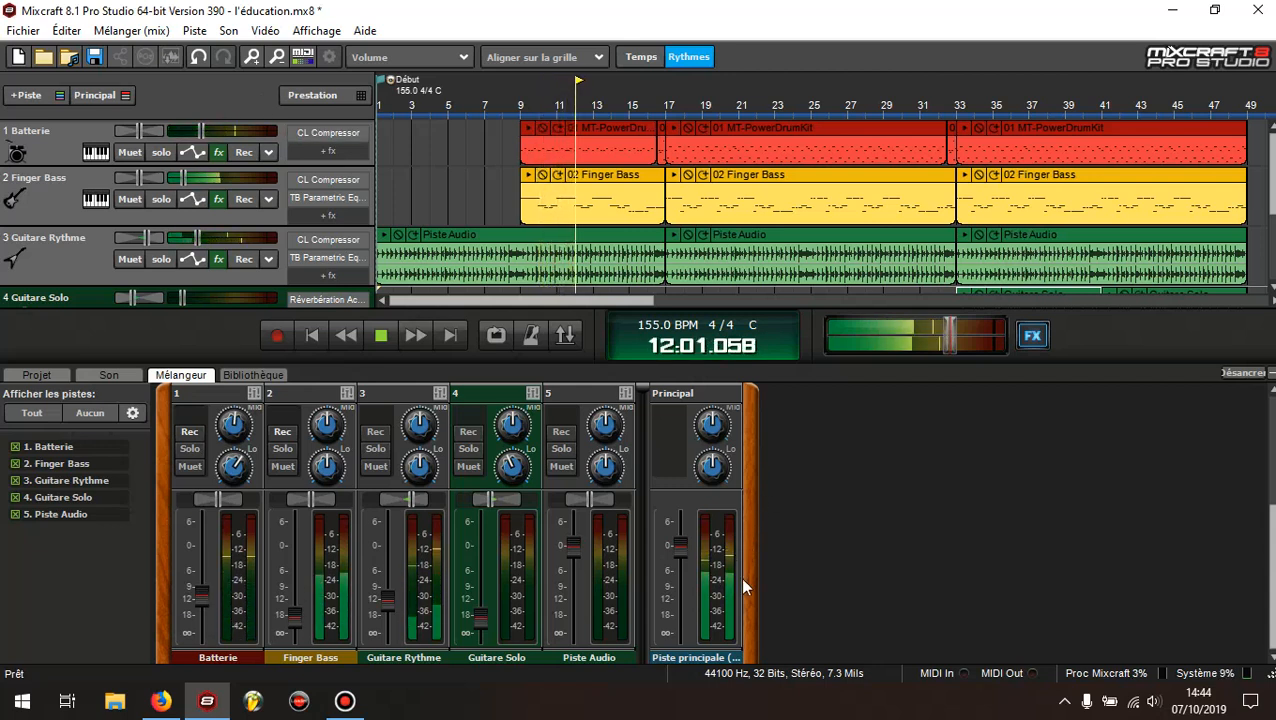
mouse_move(290, 616)
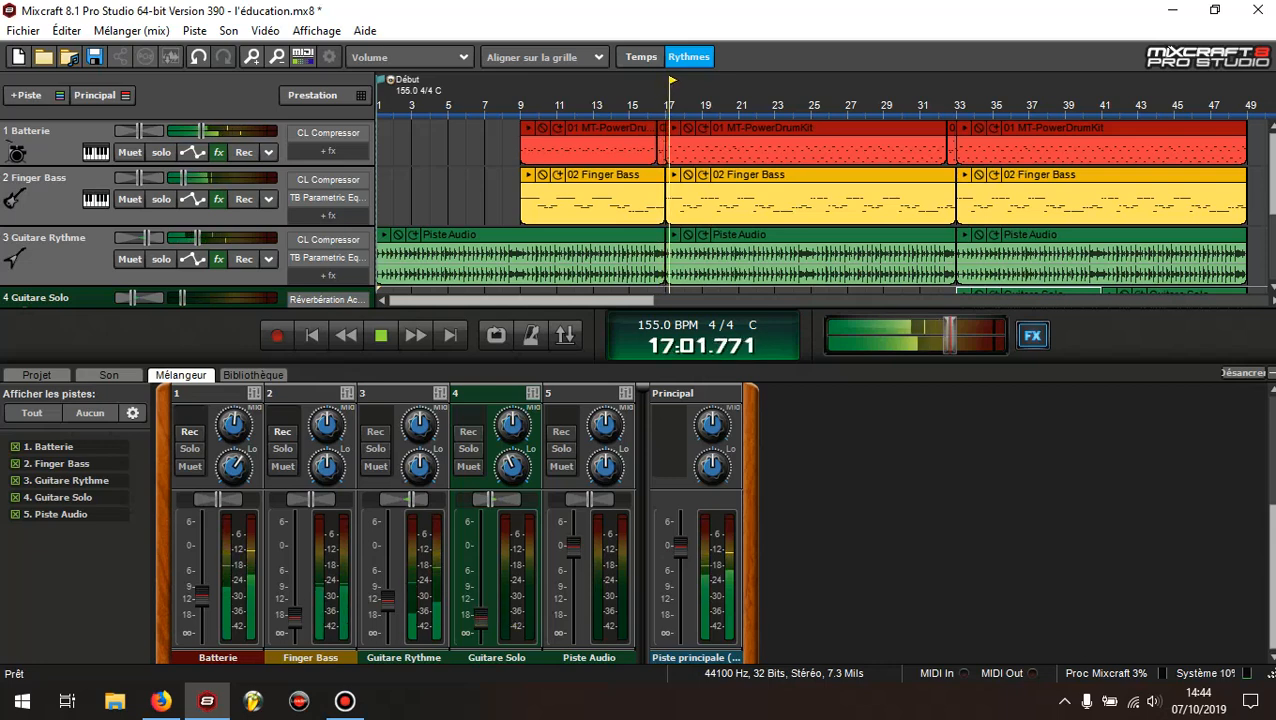
Set the system speaker volume to 35 during playback and stop the song around bar 40
left_click(1153, 702)
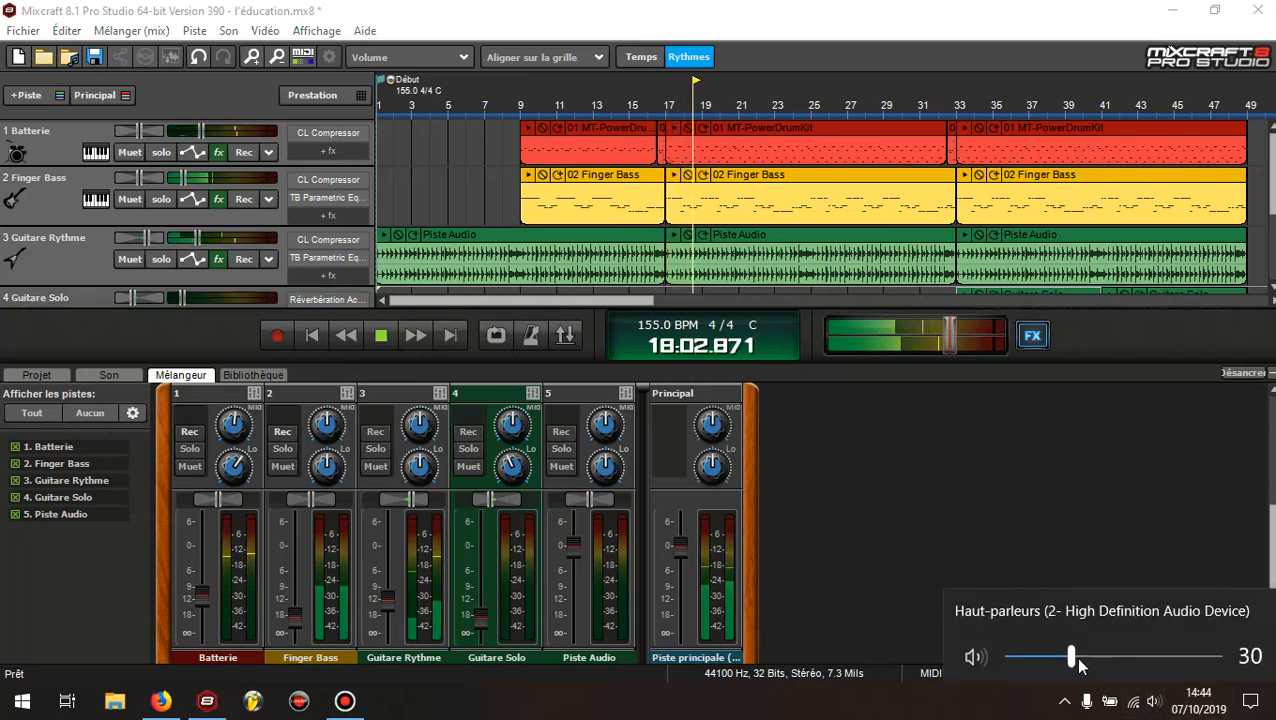
left_click_drag(1073, 658, 1081, 657)
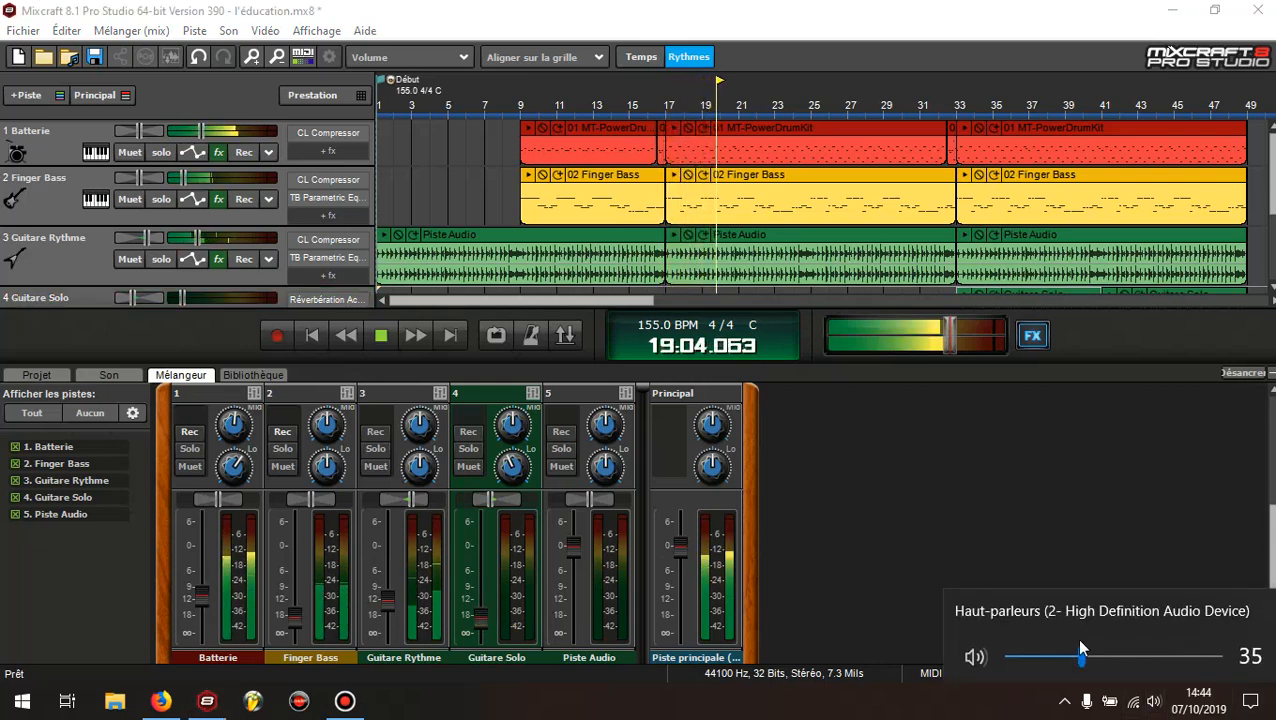
left_click(1024, 467)
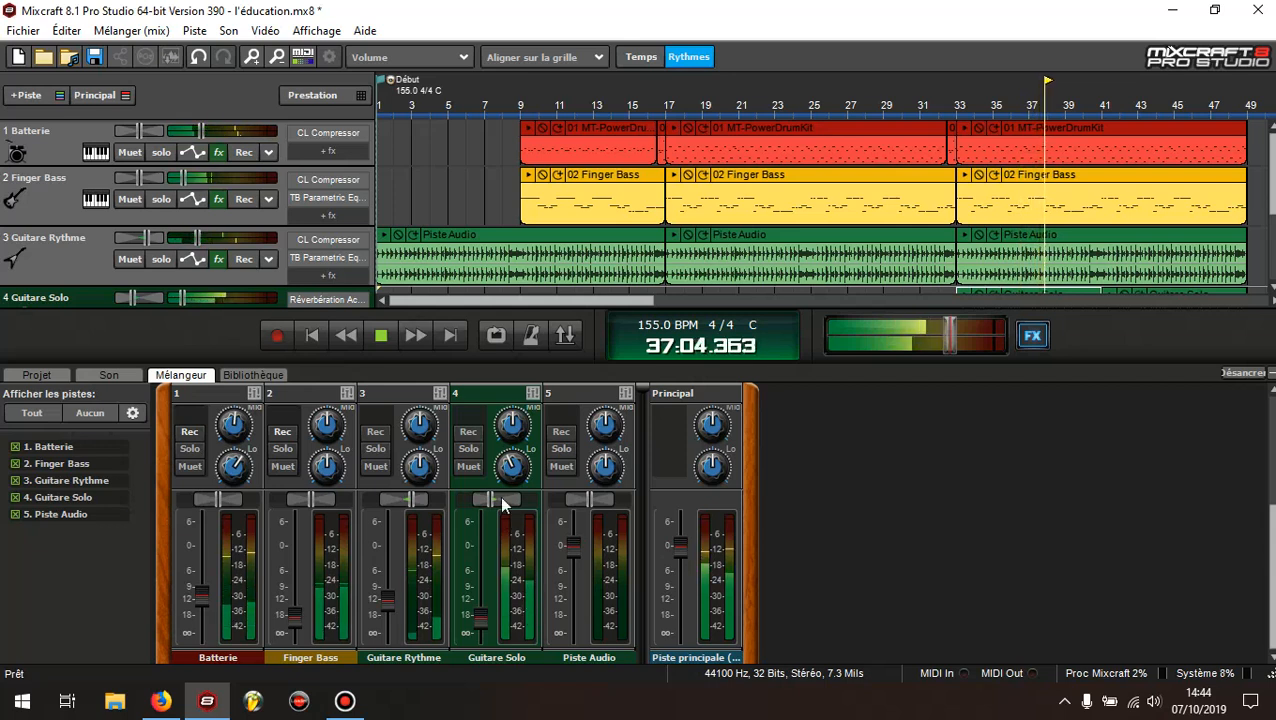
left_click(383, 336)
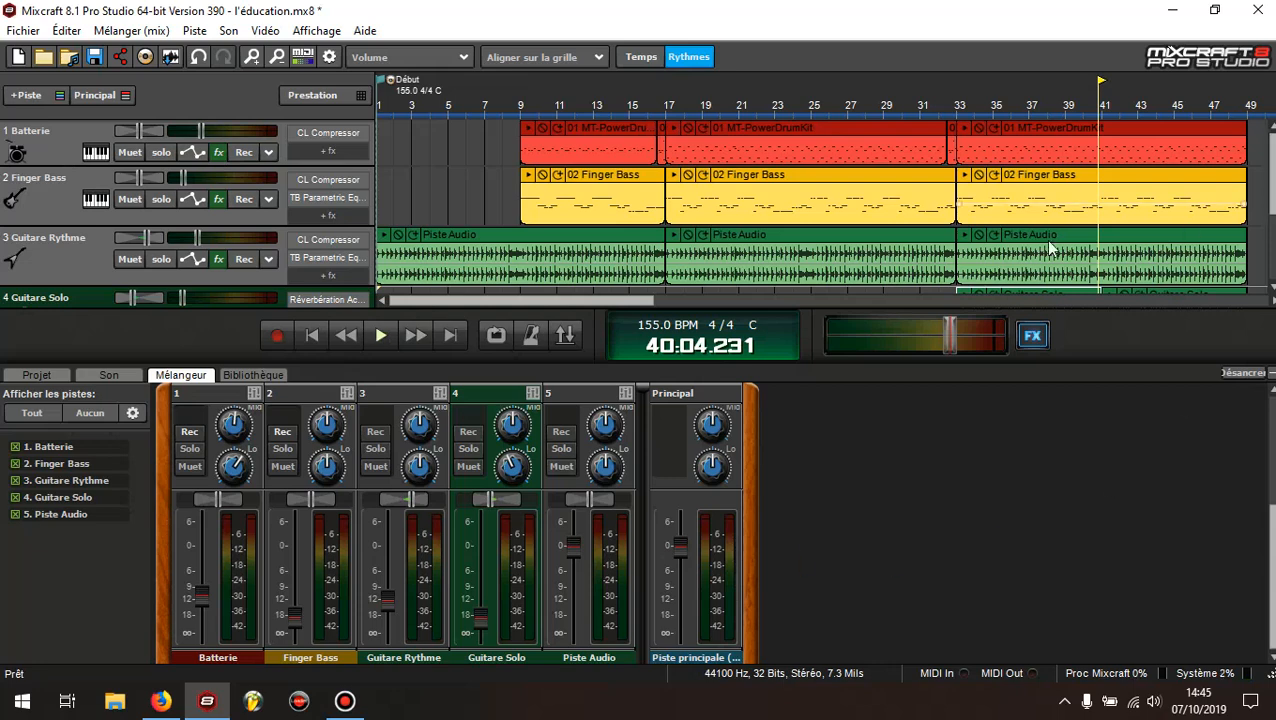
Centre the stereo panning of the Guitare Rythme and Guitare Solo tracks
left_click(152, 237)
left_click_drag(143, 237, 129, 237)
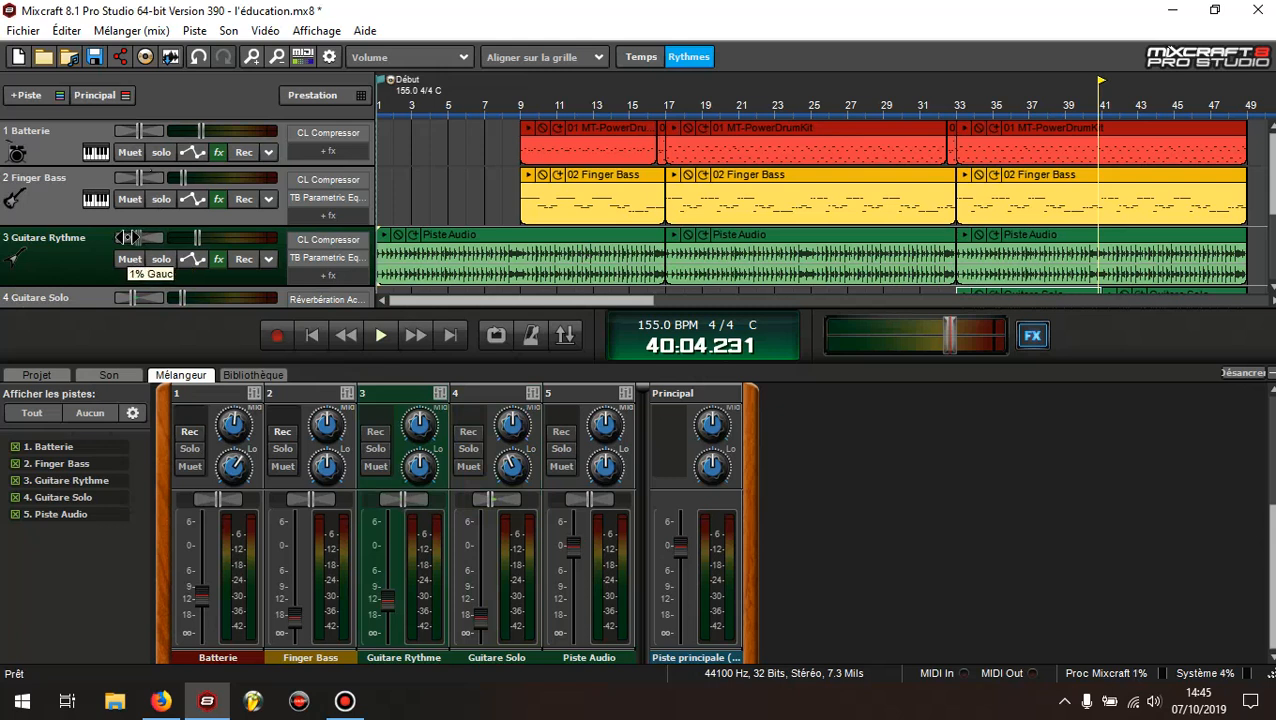
left_click_drag(124, 237, 131, 237)
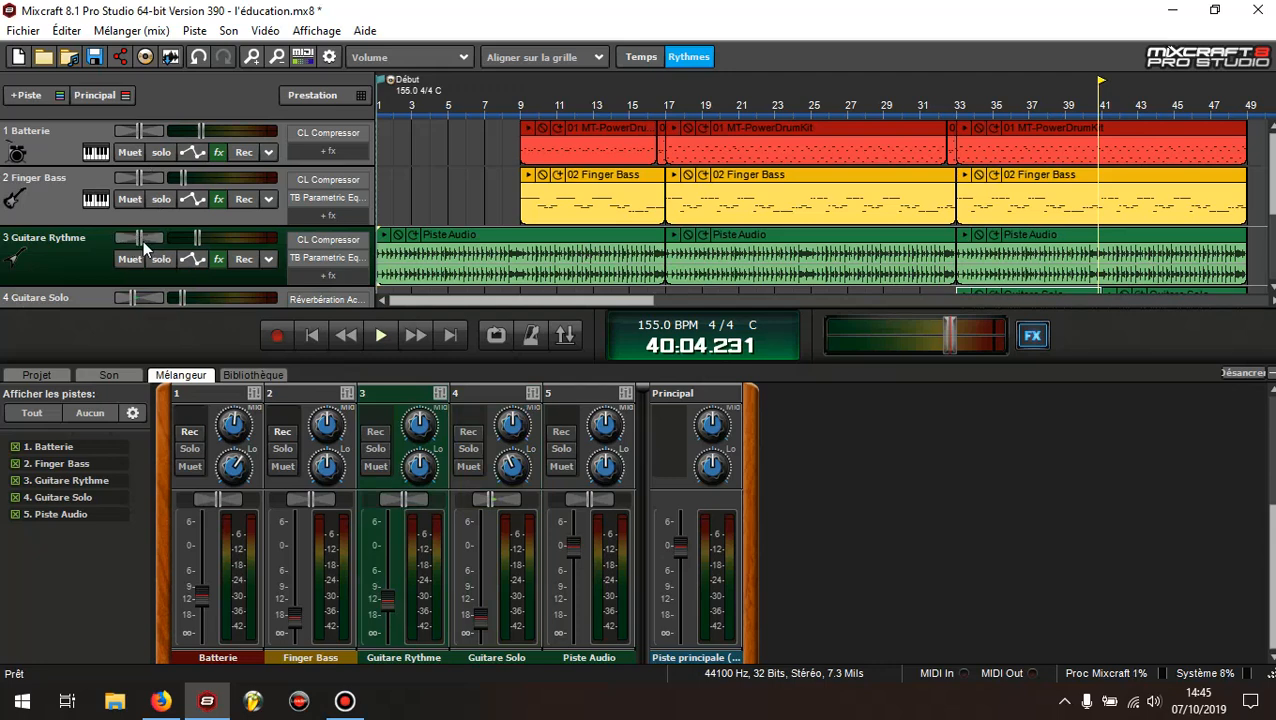
left_click(133, 298)
scroll(179, 231, "down", 1)
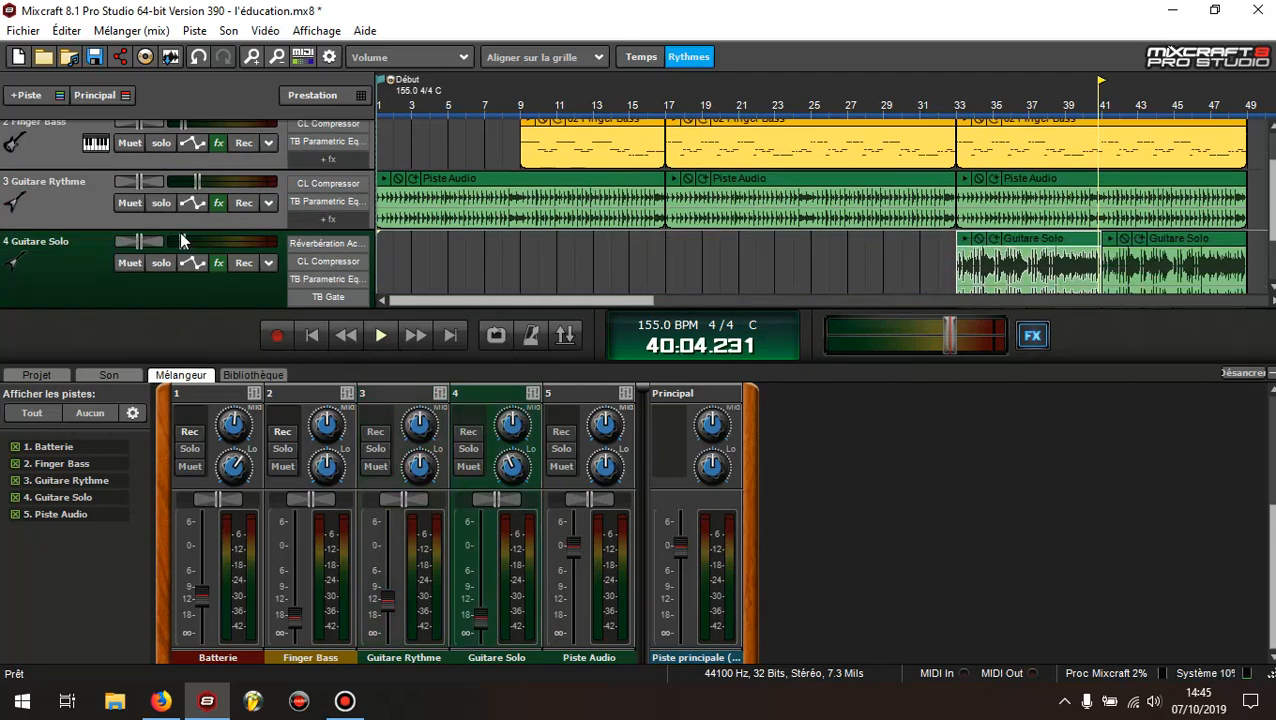
scroll(179, 231, "up", 1)
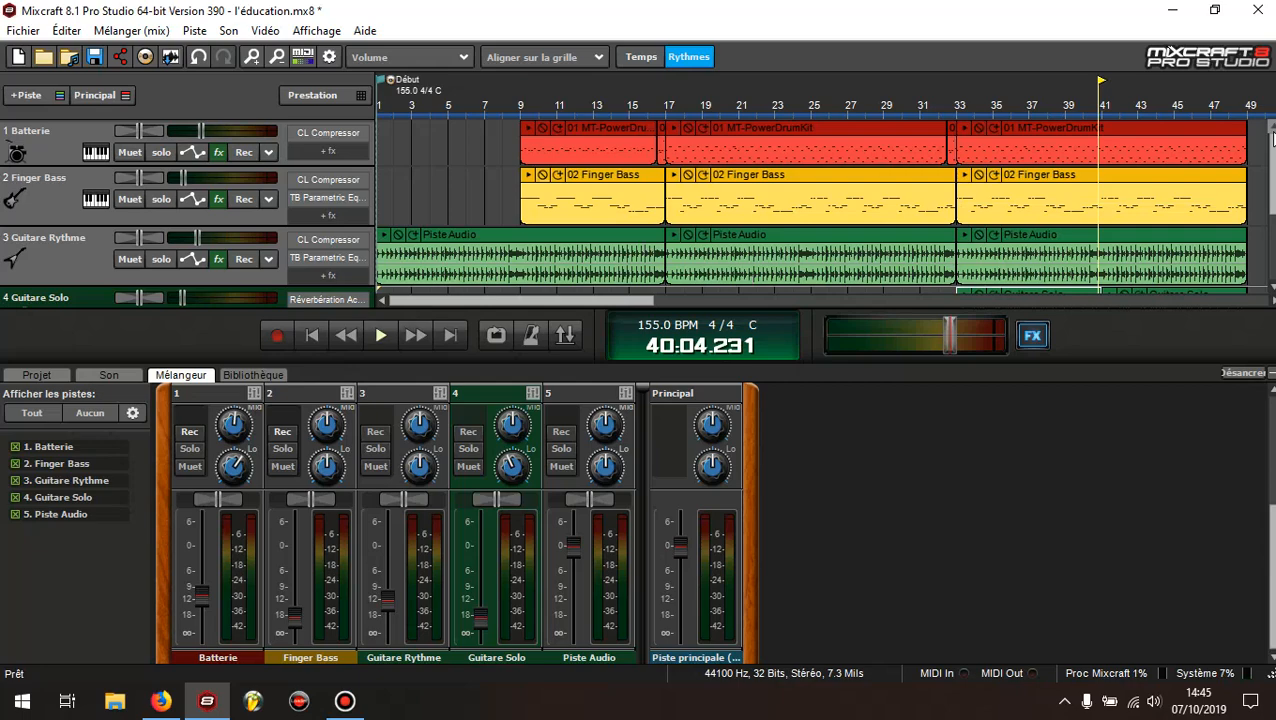
Hide the mixer, select bars 33 to 49 across the tracks and enable loop mode on that range
scroll(636, 213, "down", 3)
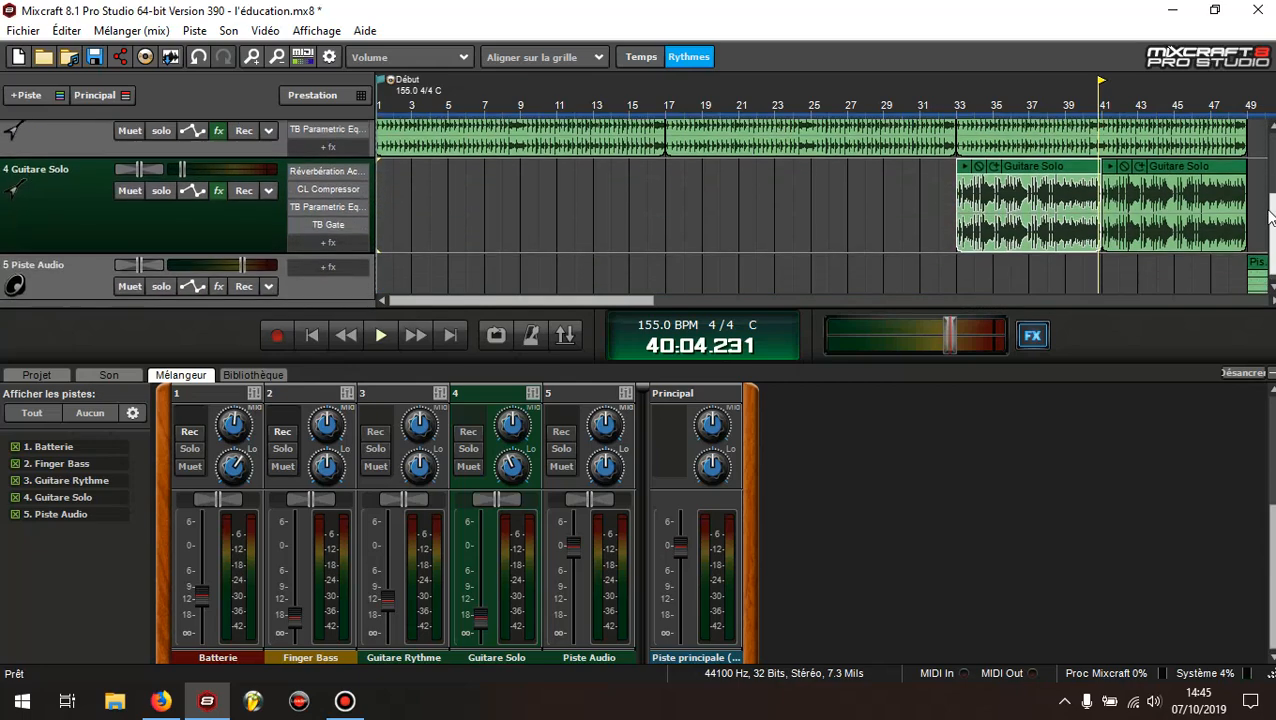
scroll(636, 213, "up", 3)
scroll(1042, 173, "down", 3)
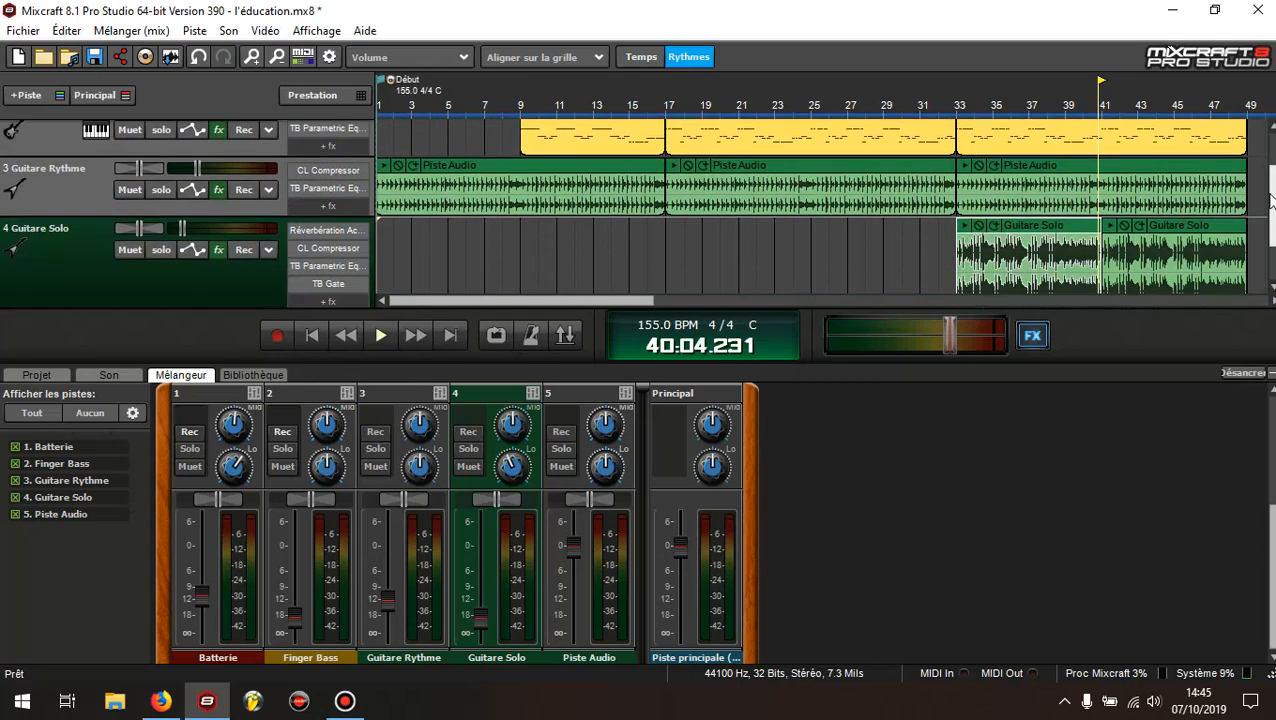
scroll(1100, 220, "up", 1)
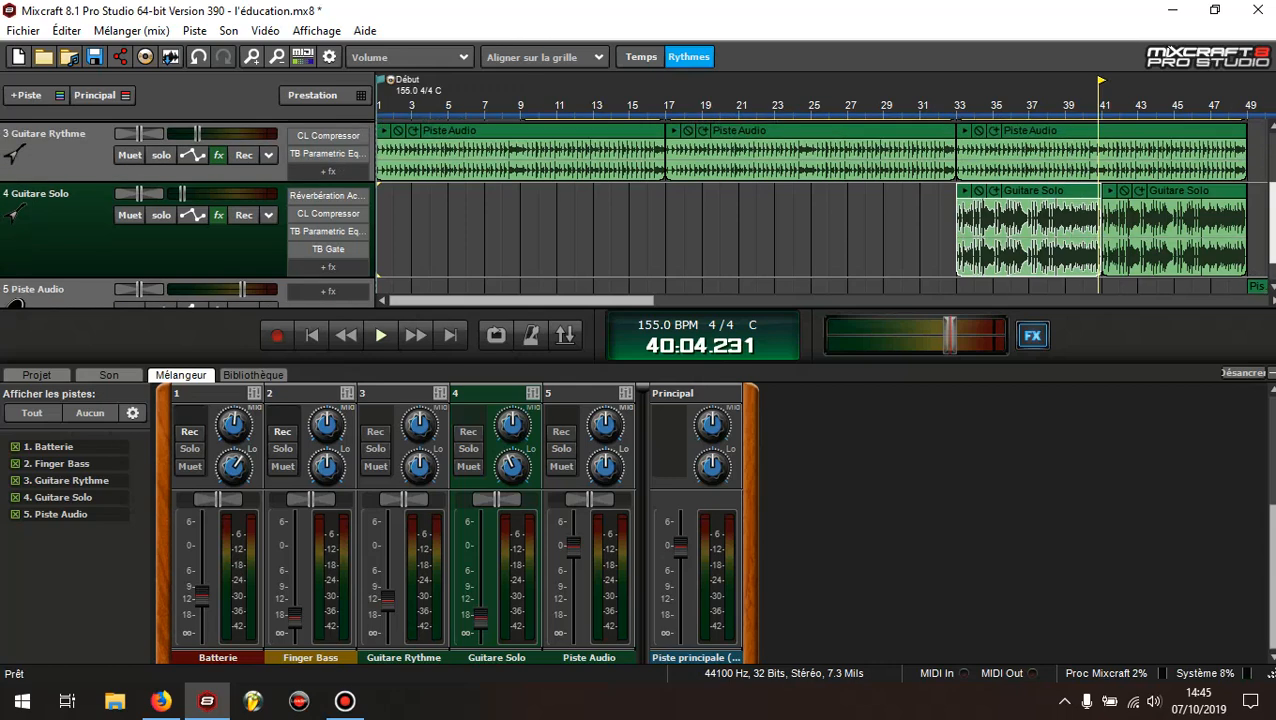
left_click(1271, 373)
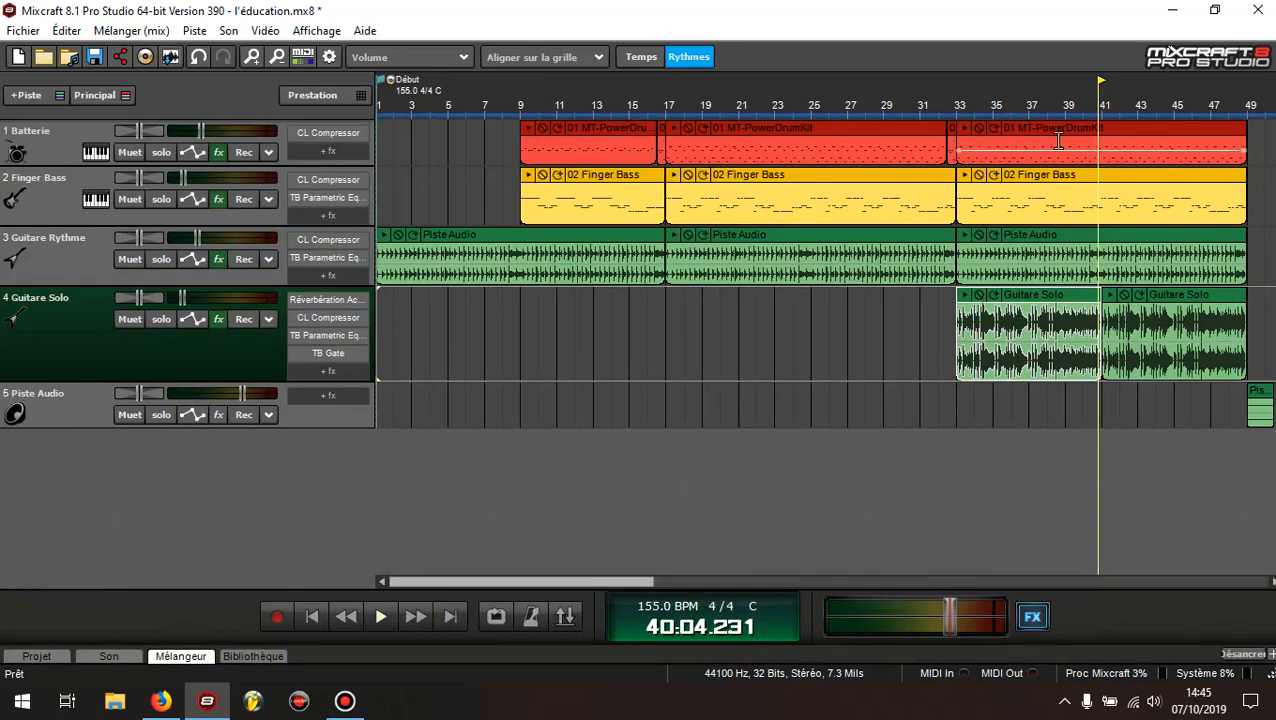
left_click(957, 93)
left_click_drag(977, 97, 1157, 123)
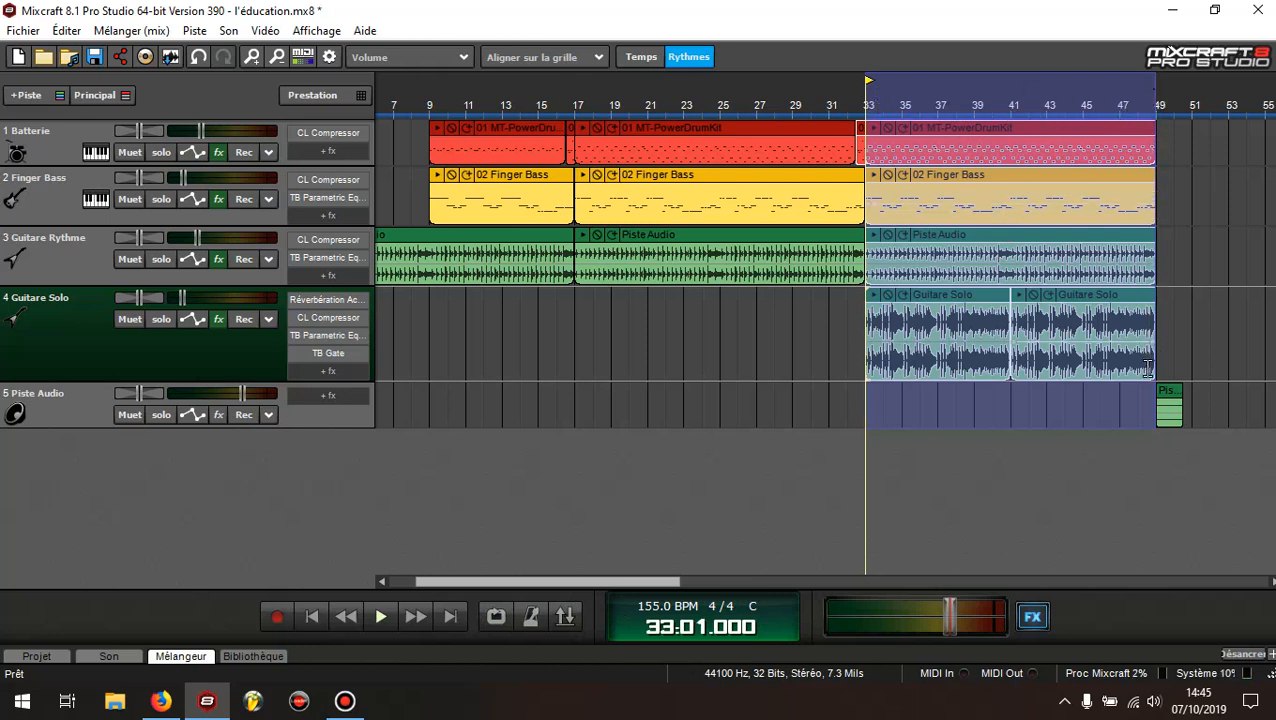
left_click(494, 617)
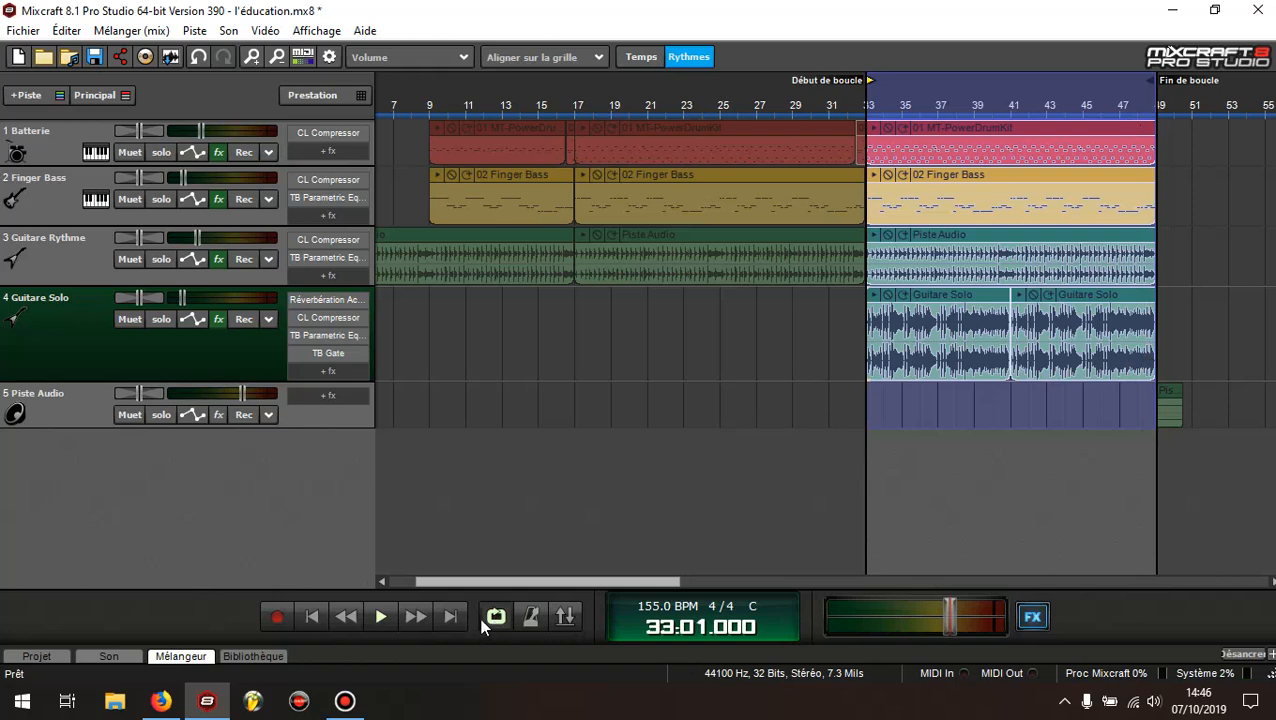
Reopen the mixer and lower the volume faders of all five tracks to -Inf dB, leaving the main channel alone
left_click(181, 657)
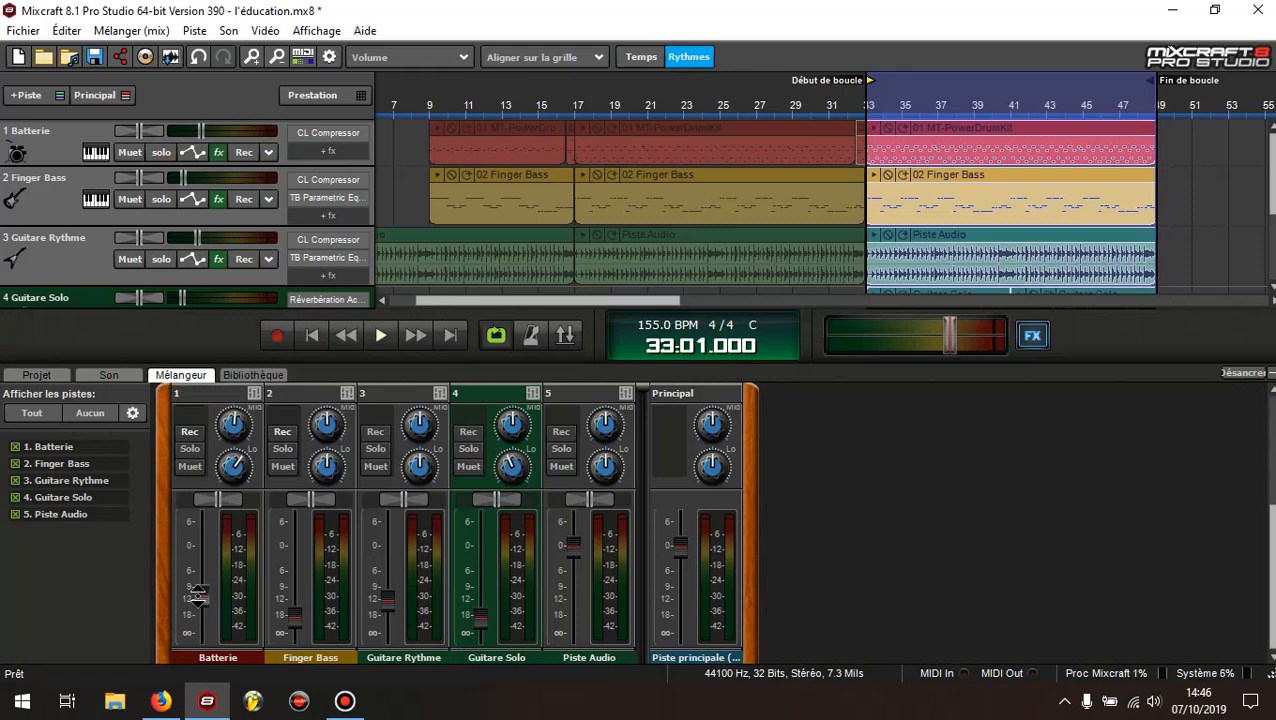
left_click_drag(199, 595, 199, 641)
left_click_drag(295, 612, 295, 632)
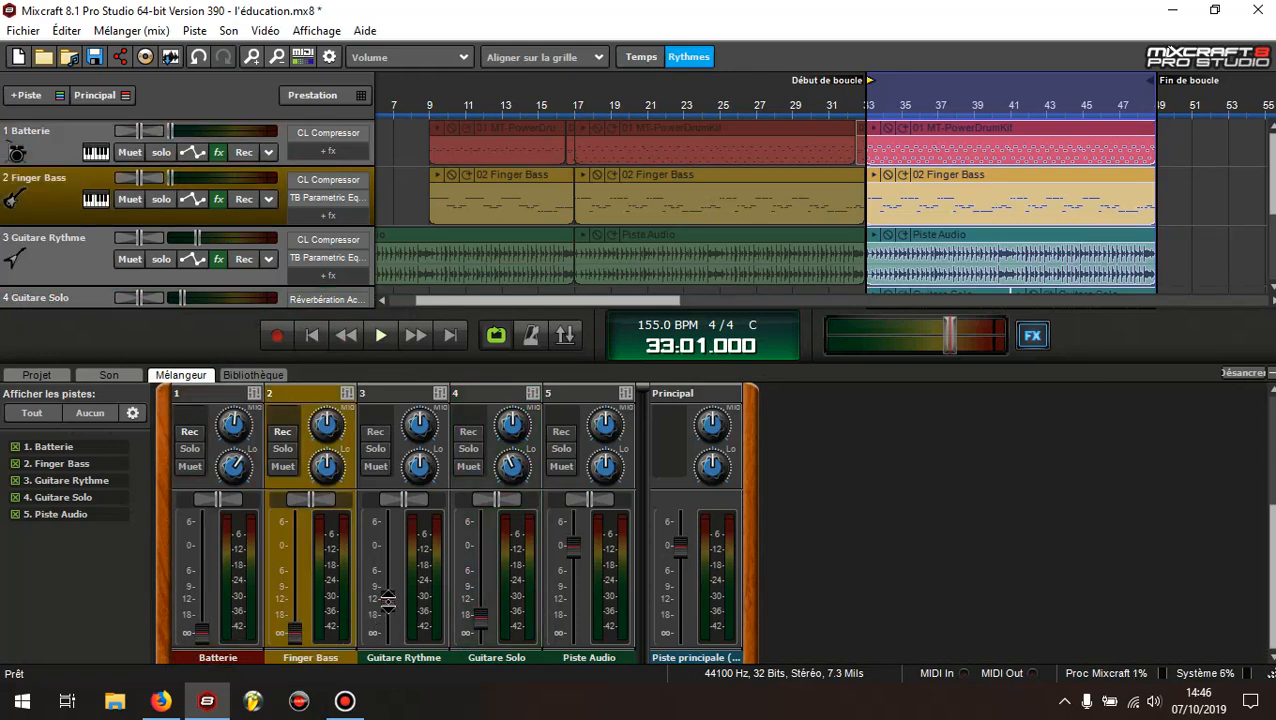
left_click_drag(388, 598, 388, 634)
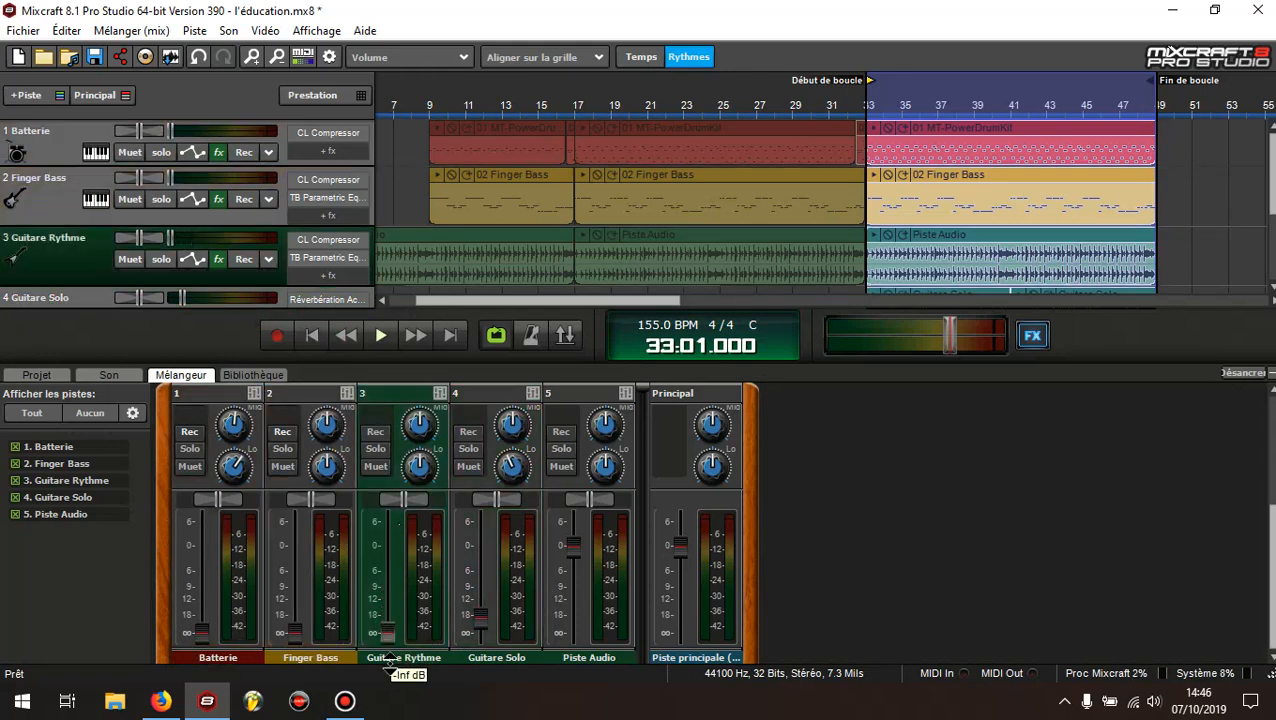
left_click_drag(480, 612, 480, 634)
left_click_drag(573, 548, 585, 648)
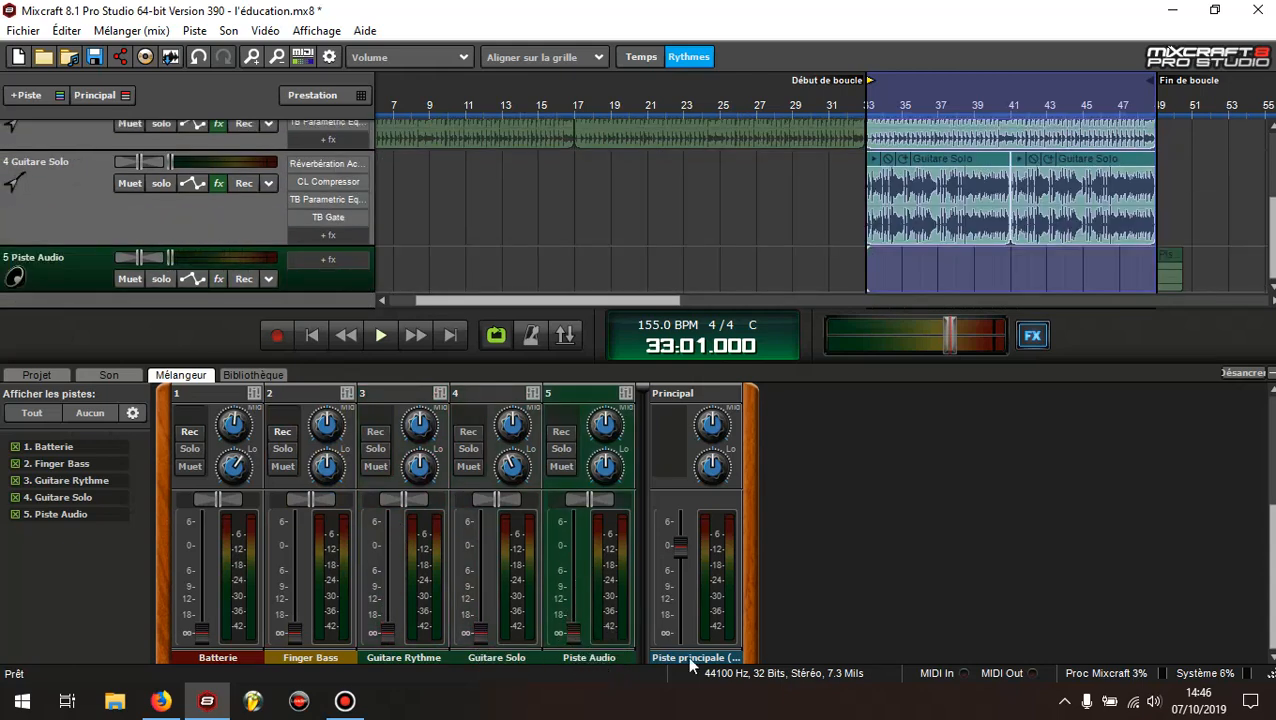
Review the effect slots of the track channels and the main channel in the mixer
left_click_drag(1272, 537, 1272, 443)
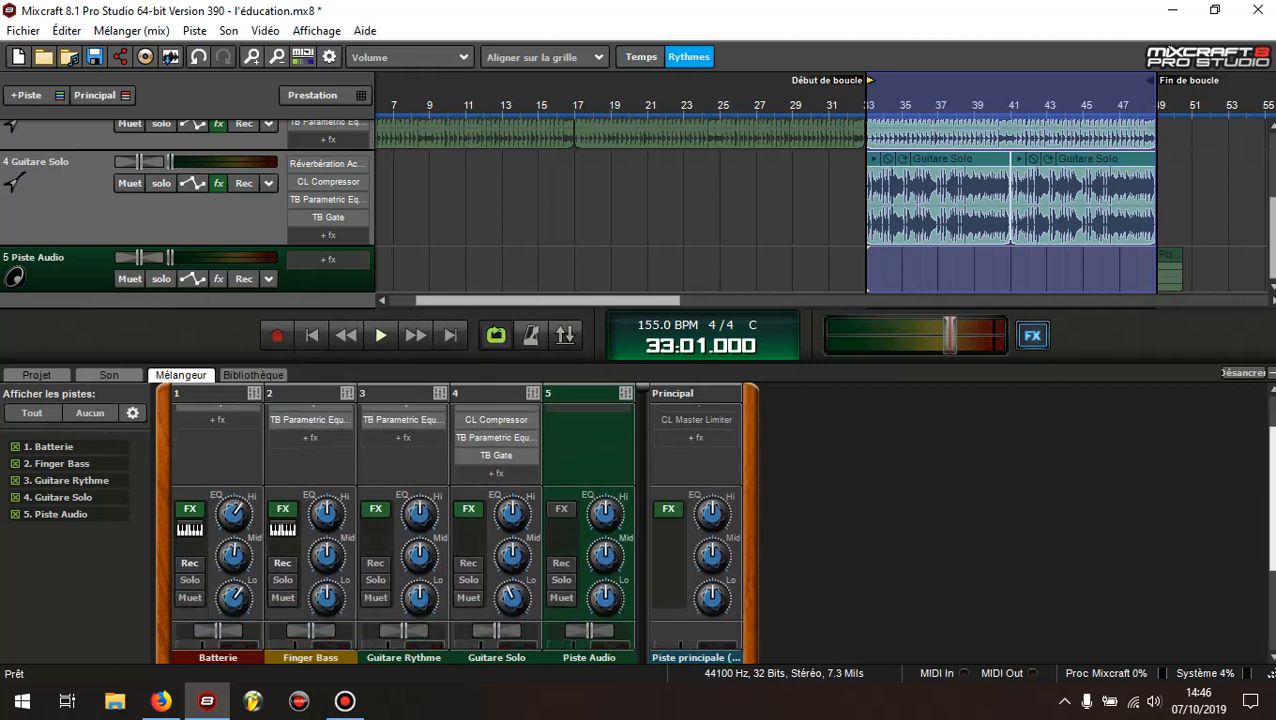
left_click_drag(1271, 441, 1271, 409)
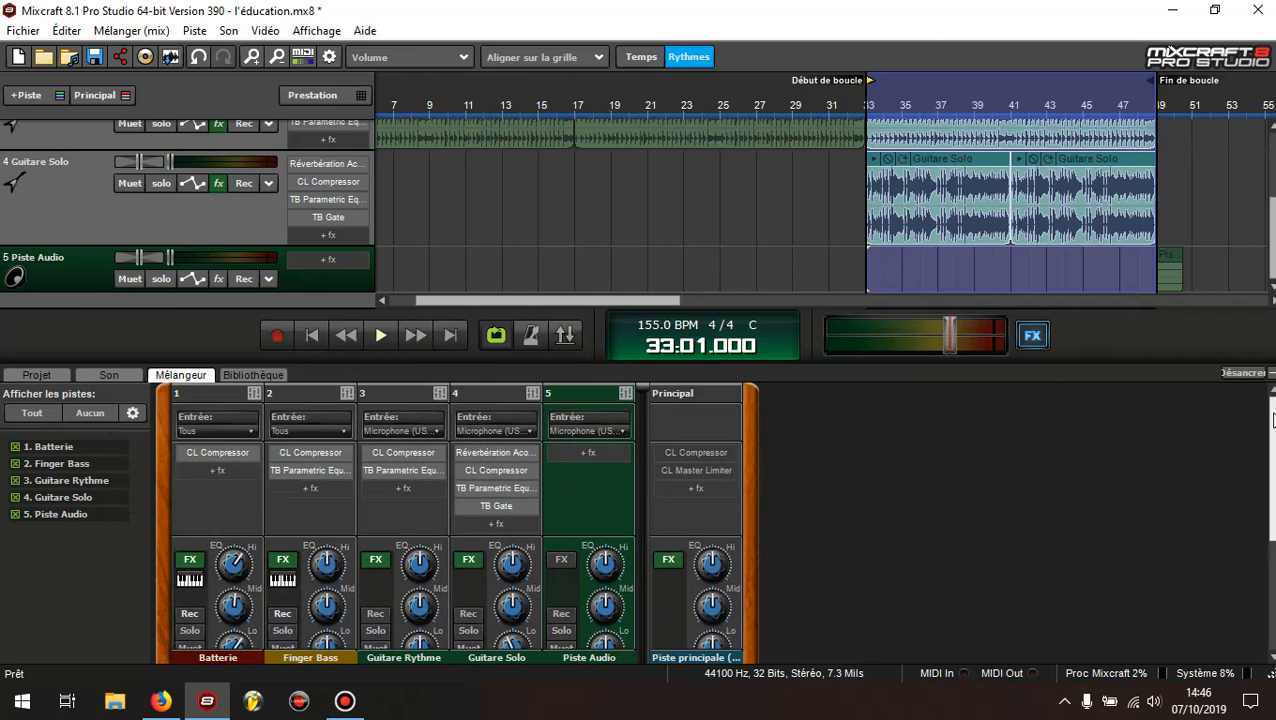
scroll(59, 132, "up", 3)
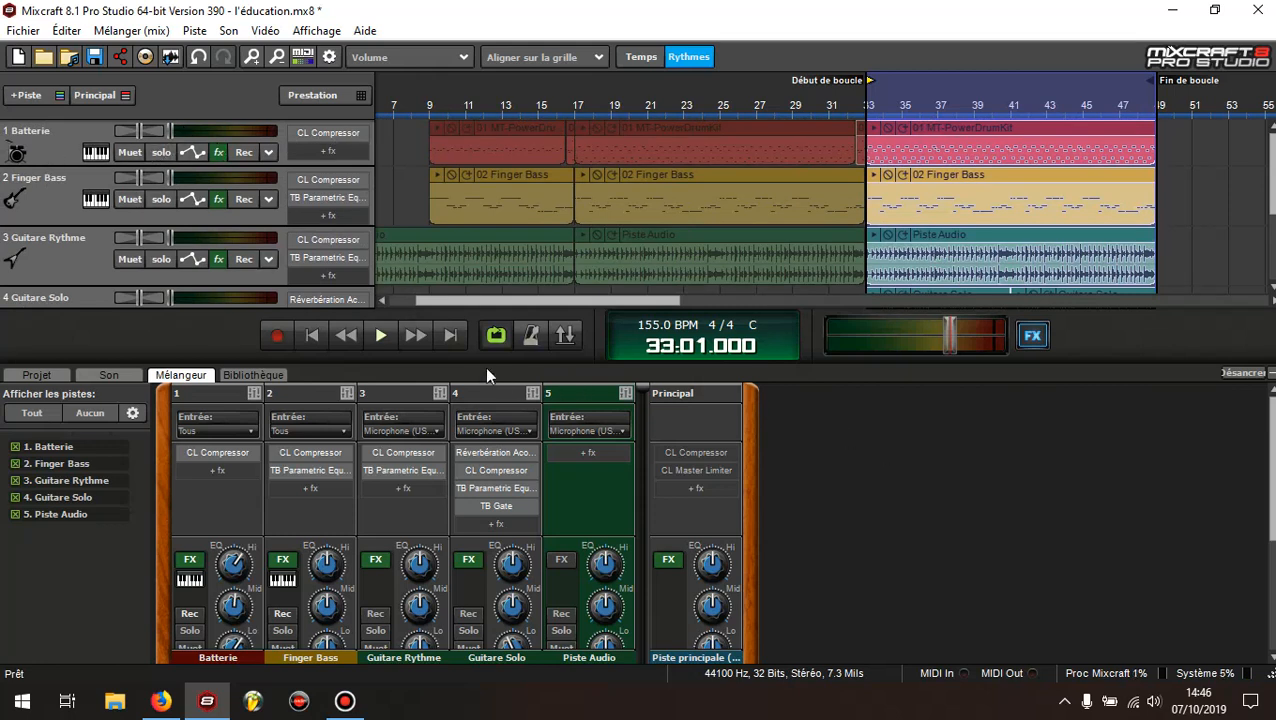
Start playback of the looped section from bar 33 with the mixer's volume faders in view
left_click(380, 338)
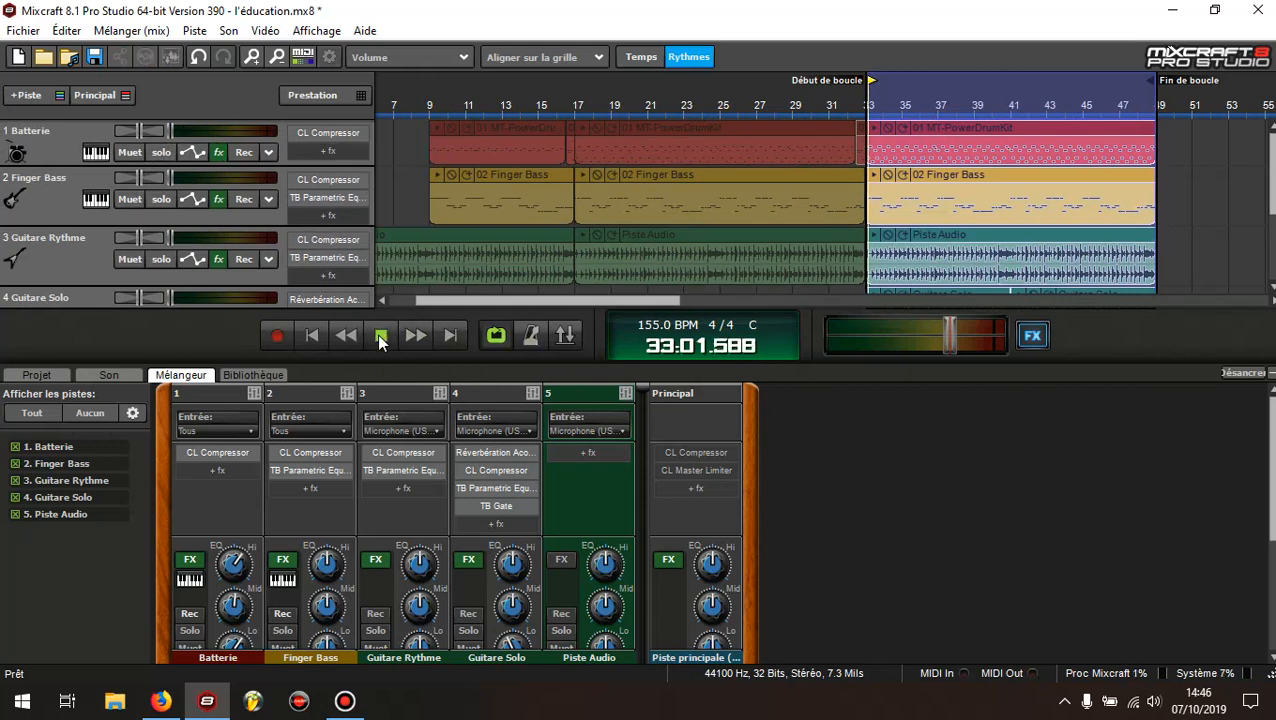
scroll(640, 200, "down", 2)
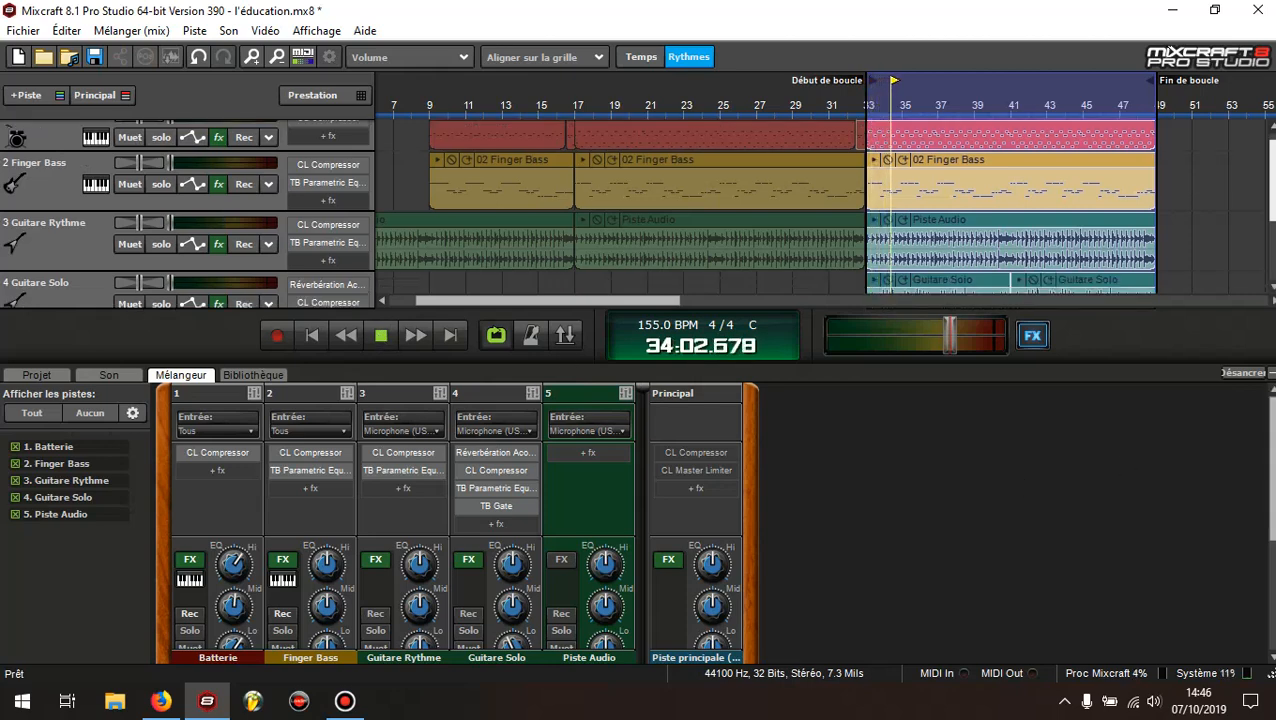
scroll(984, 484, "down", 1)
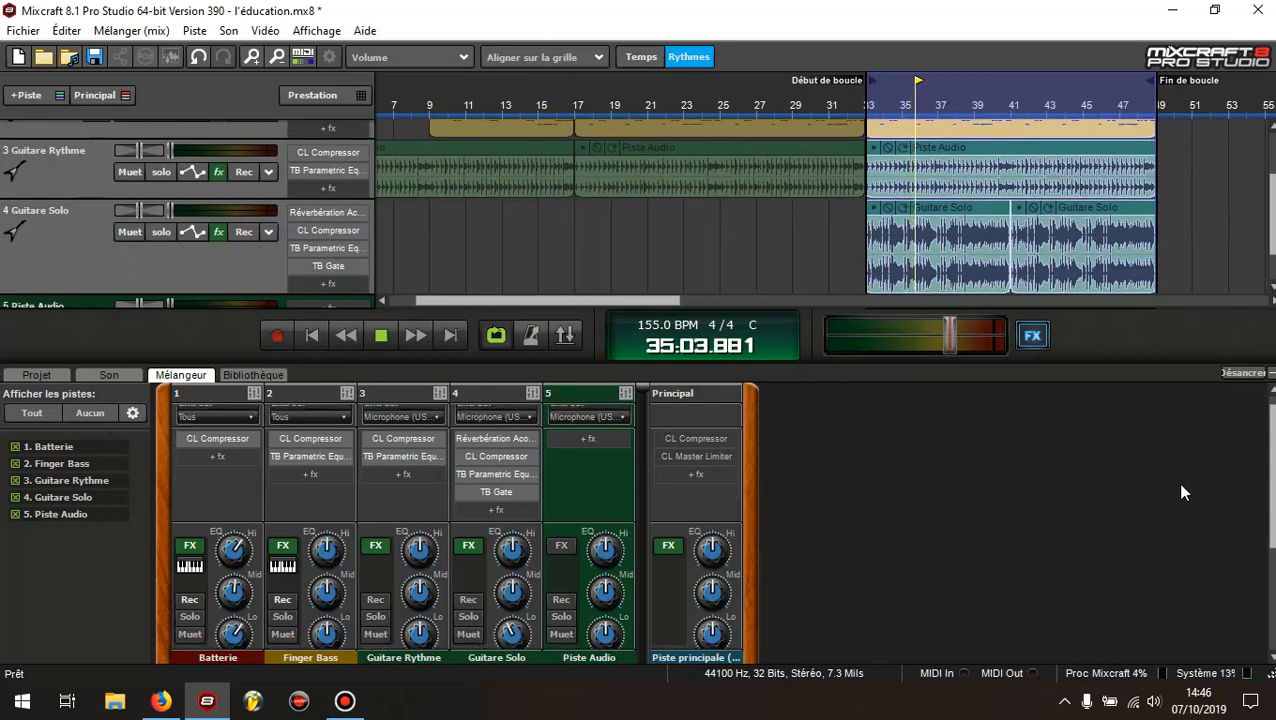
scroll(1182, 490, "down", 1)
scroll(828, 537, "down", 6)
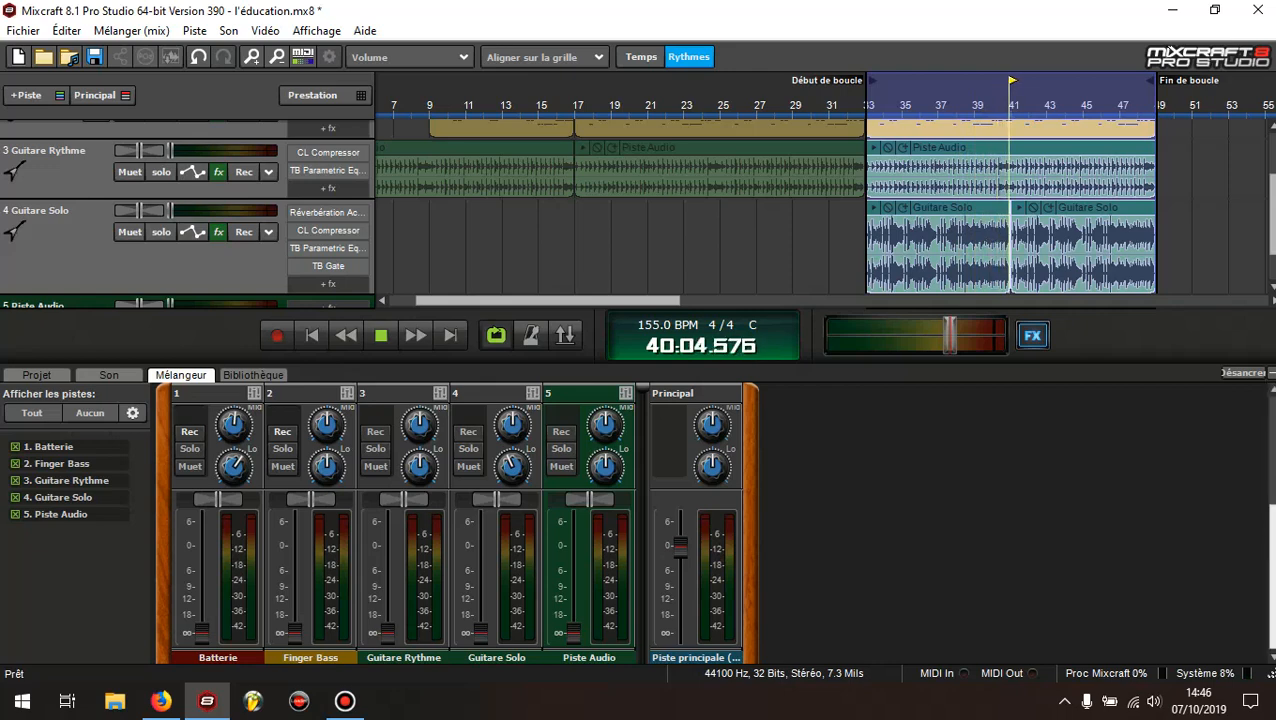
Raise the Batterie track's volume fader to between -9 and -12 dB while the loop plays
left_click(205, 628)
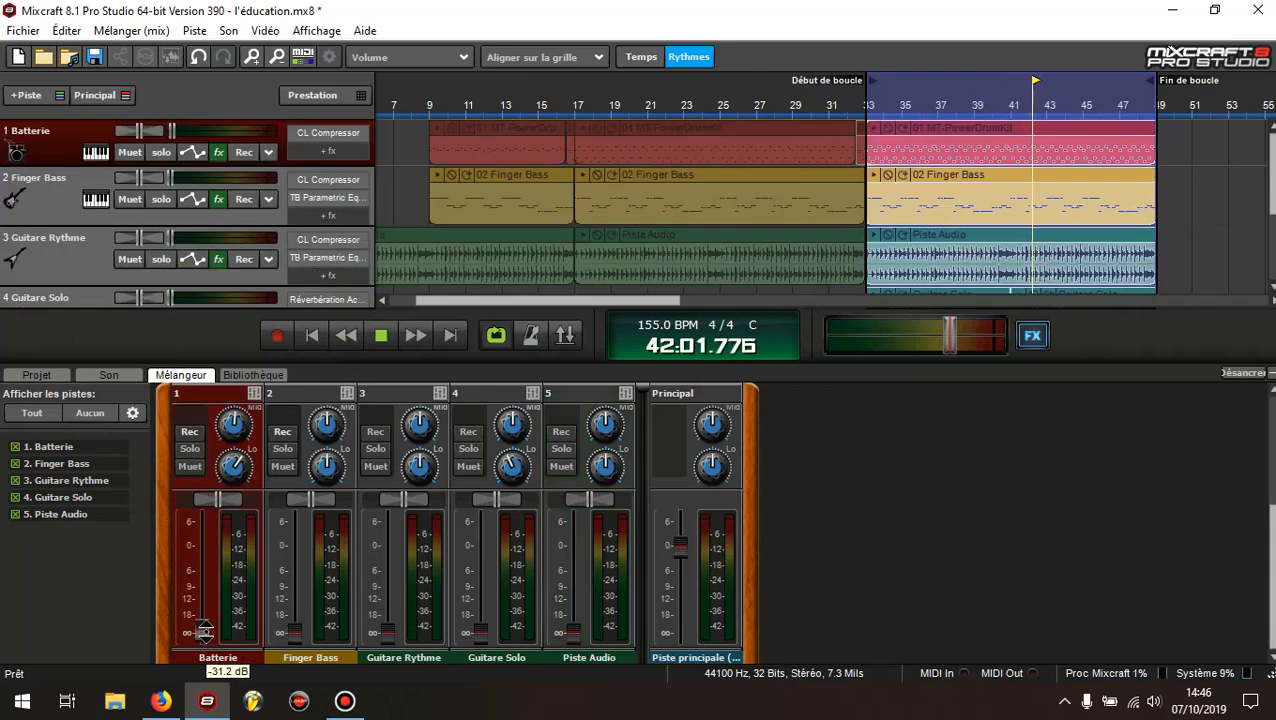
left_click_drag(205, 628, 205, 600)
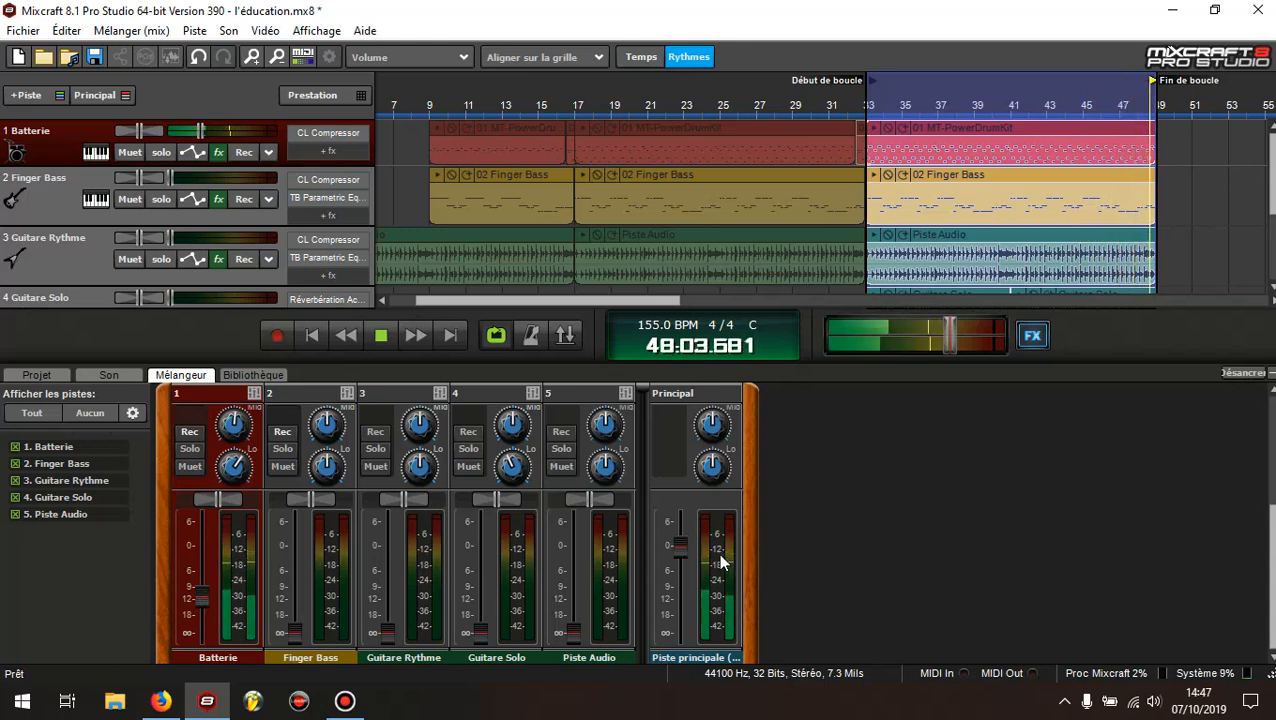
left_click_drag(200, 598, 201, 593)
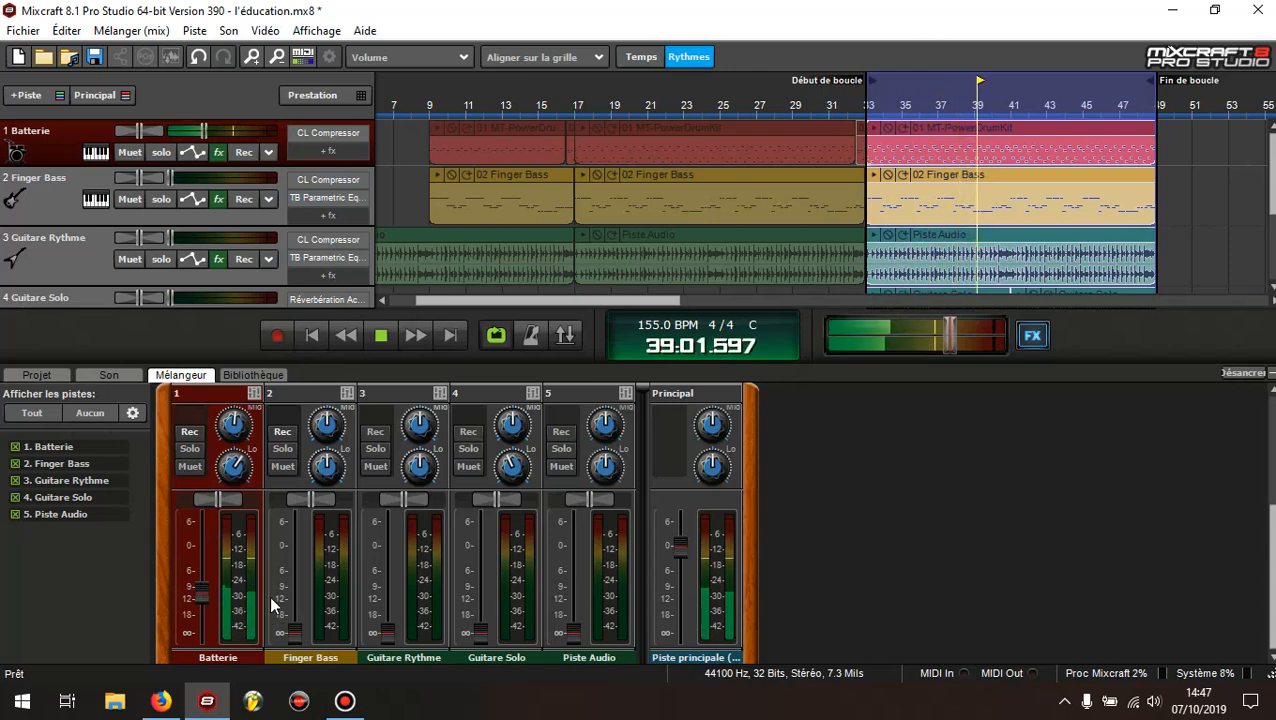
Bring in the Finger Bass track by raising its volume fader to about -12 dB, balancing it against Batterie
left_click(53, 201)
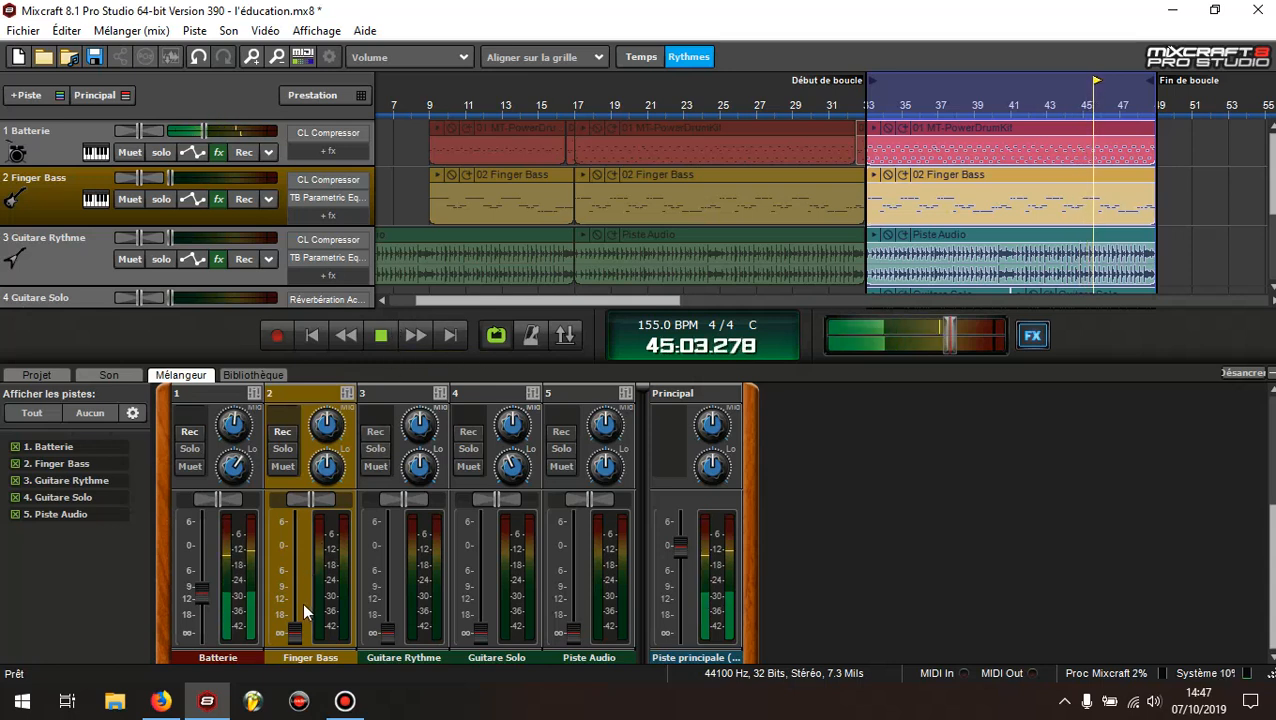
mouse_move(296, 630)
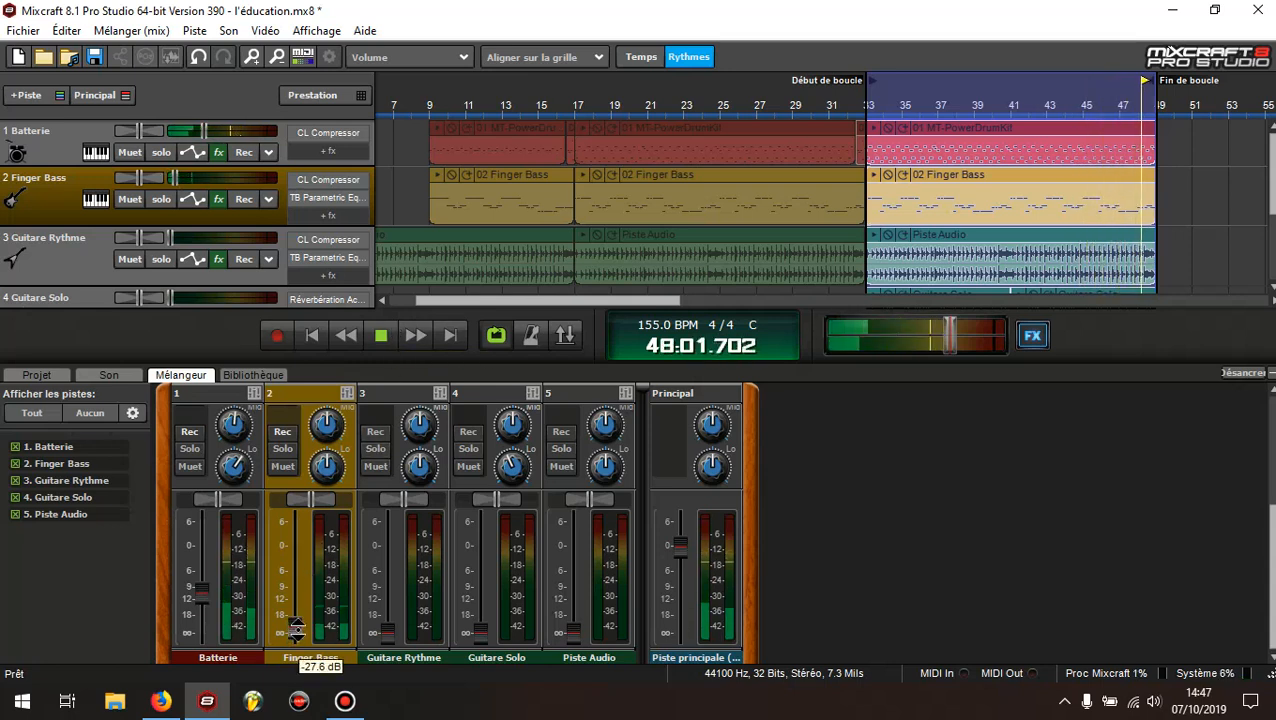
left_click_drag(296, 630, 299, 599)
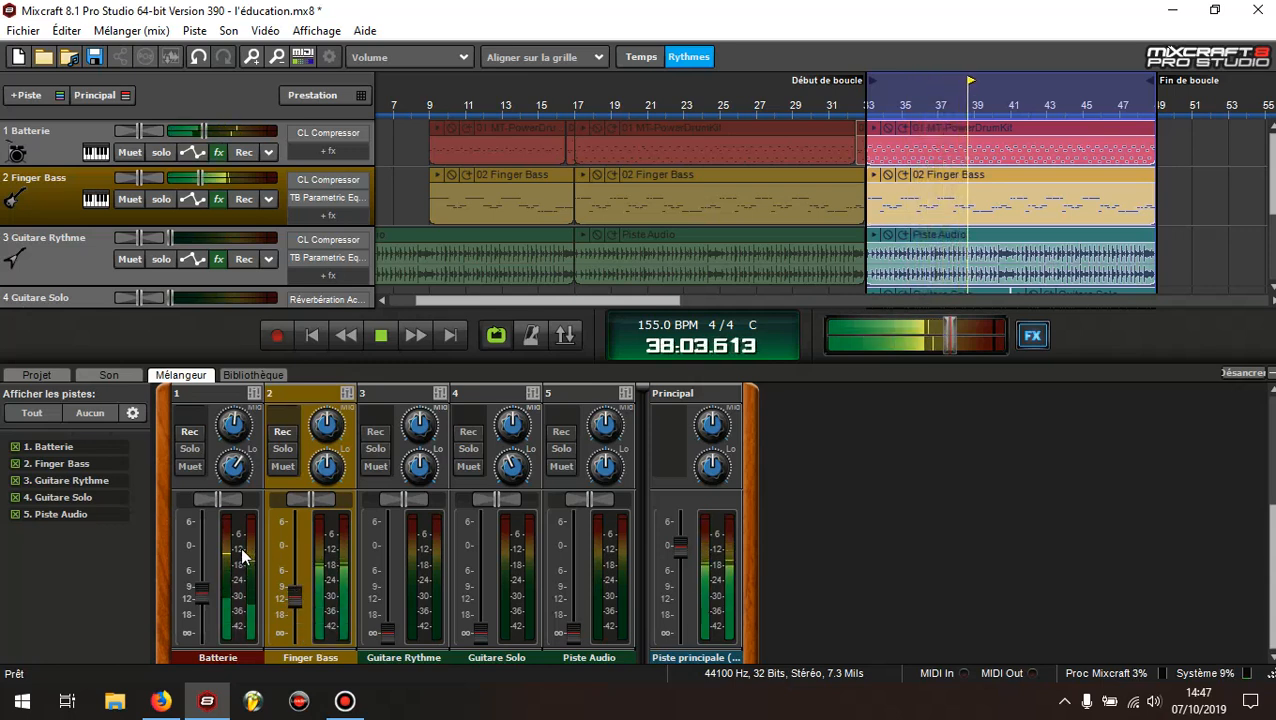
mouse_move(293, 596)
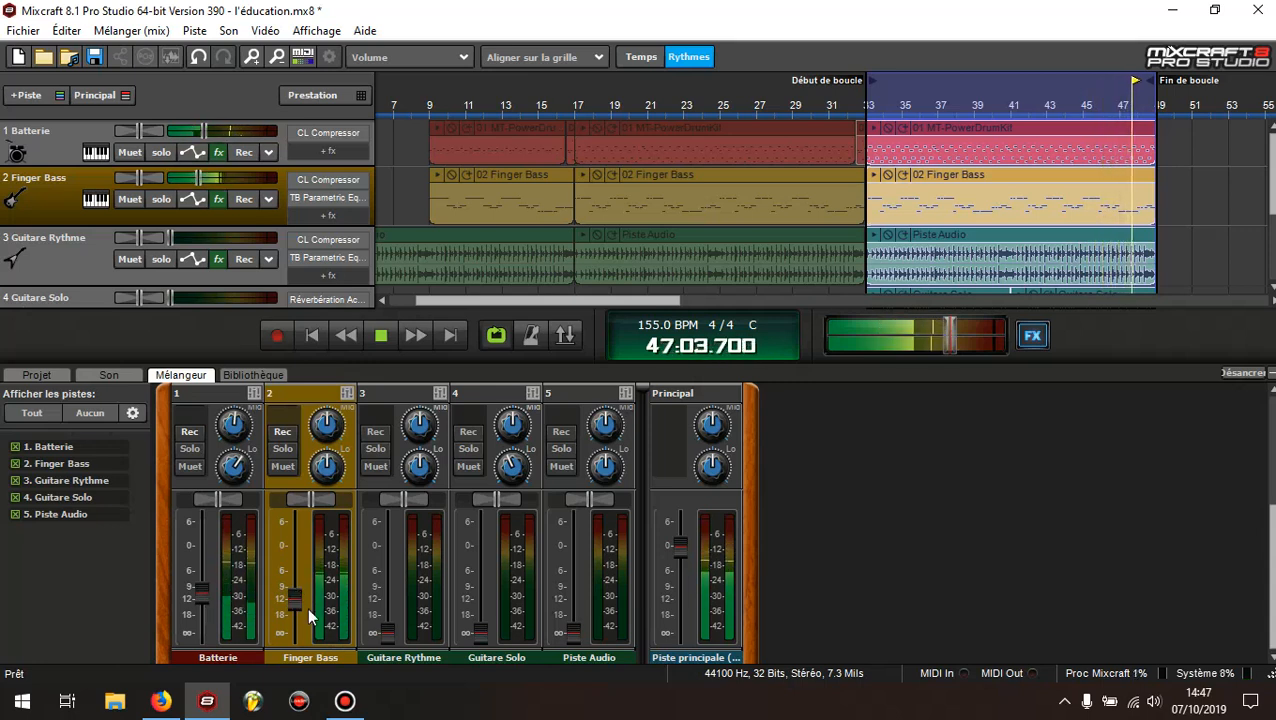
mouse_move(296, 618)
left_click(200, 591)
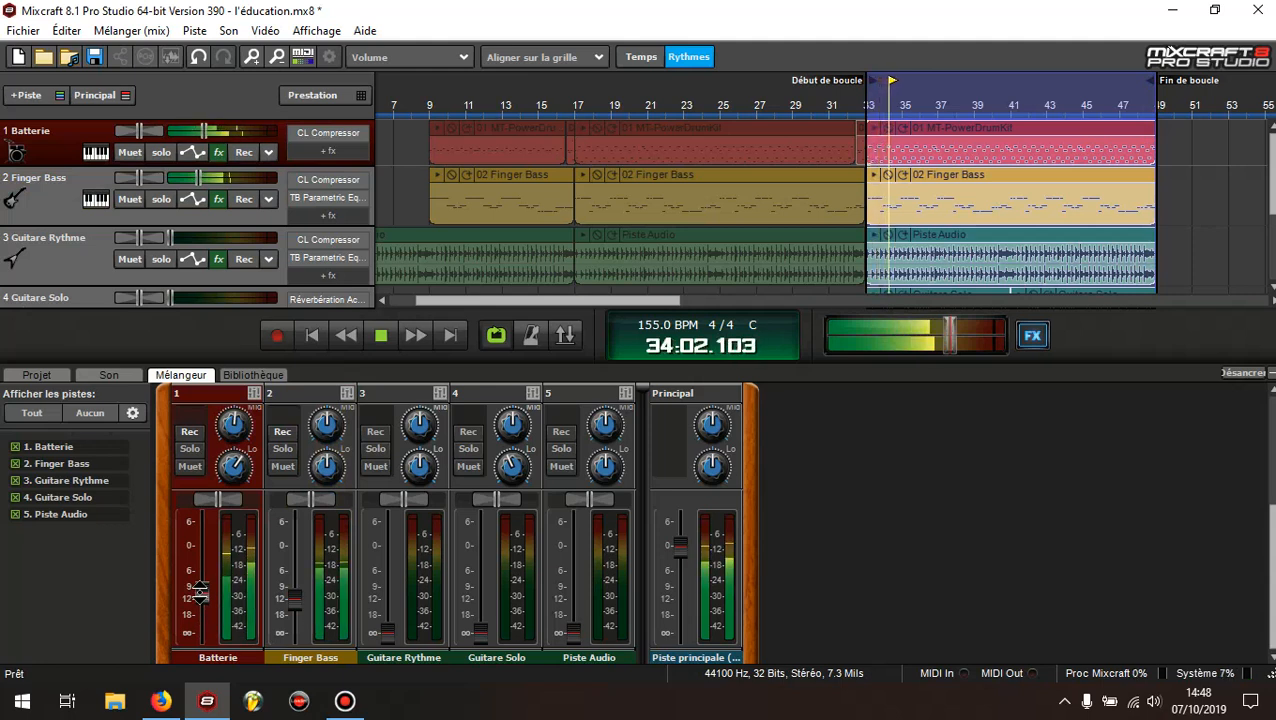
Raise the Guitare Rythme track's volume fader to about -11.8 dB to blend it with drums and bass
left_click(72, 258)
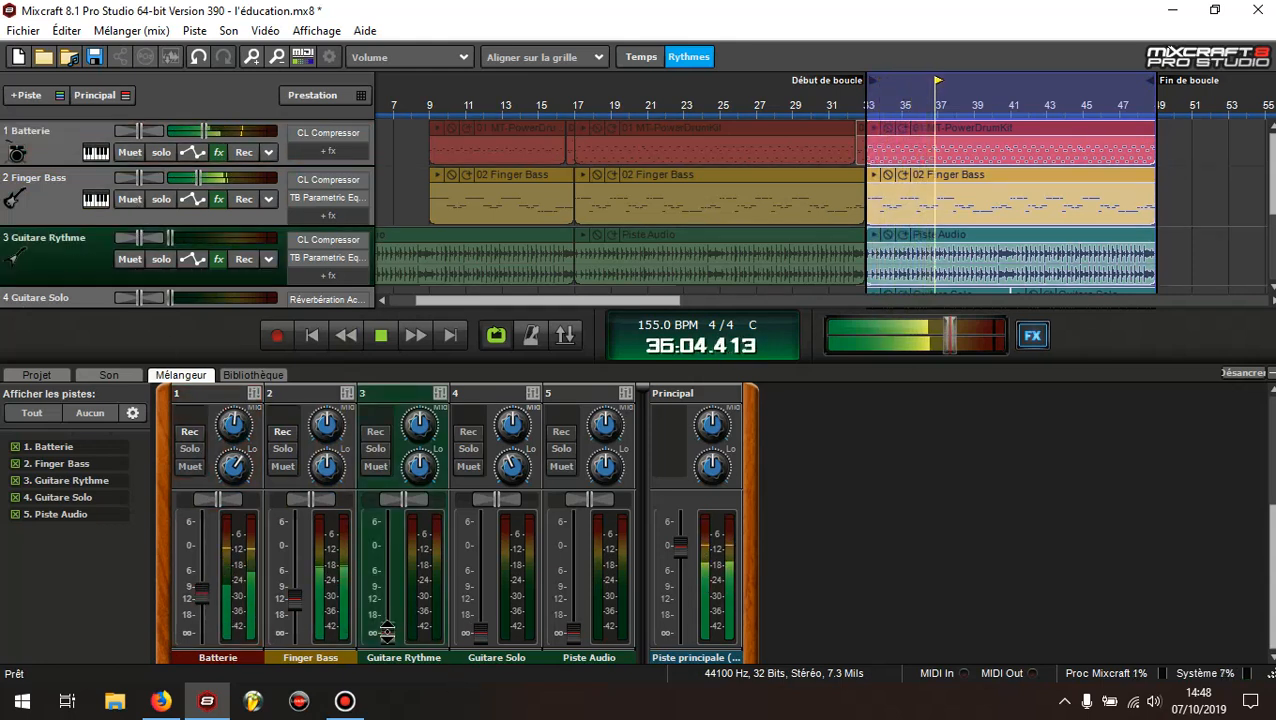
left_click_drag(388, 630, 398, 600)
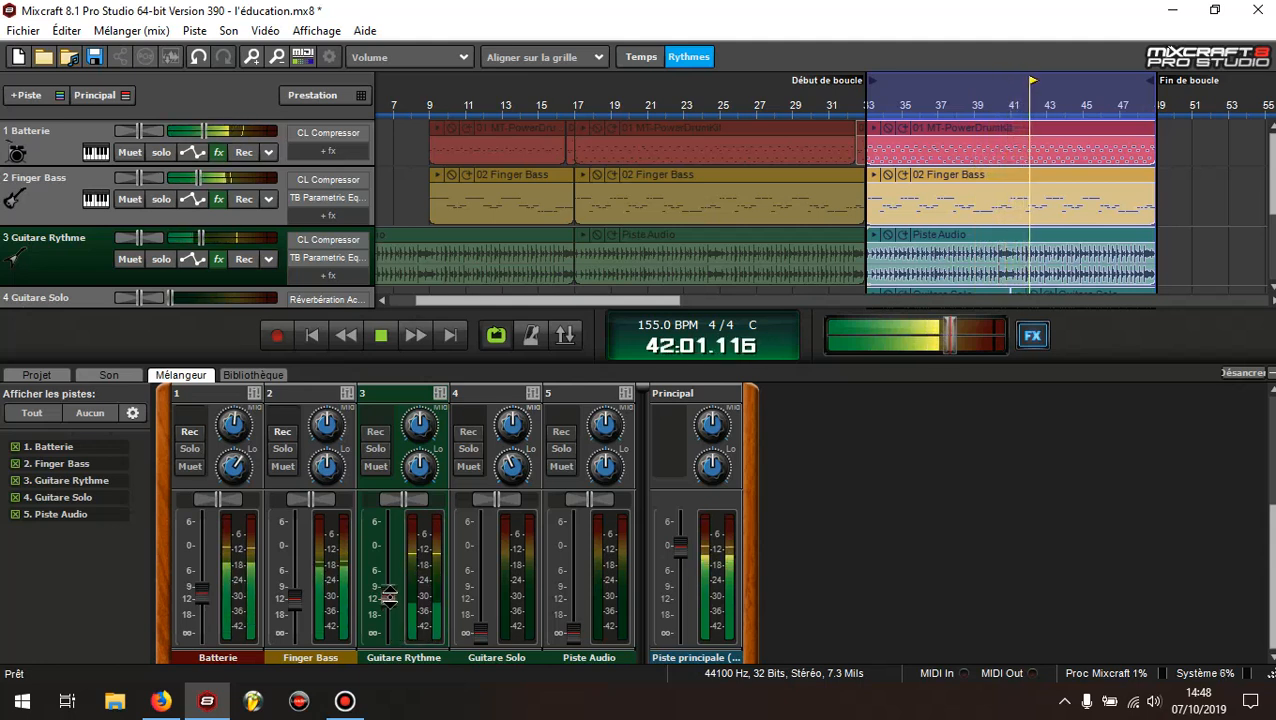
left_click_drag(388, 596, 390, 598)
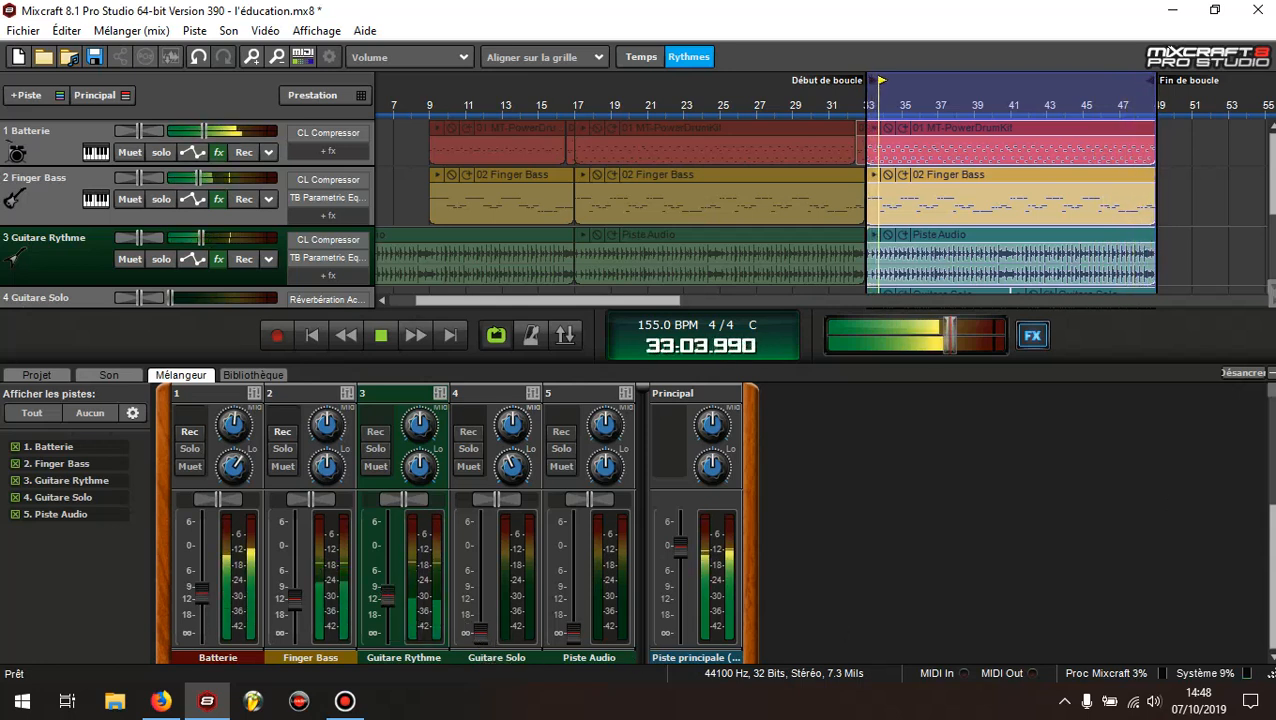
scroll(1272, 148, "down", 1)
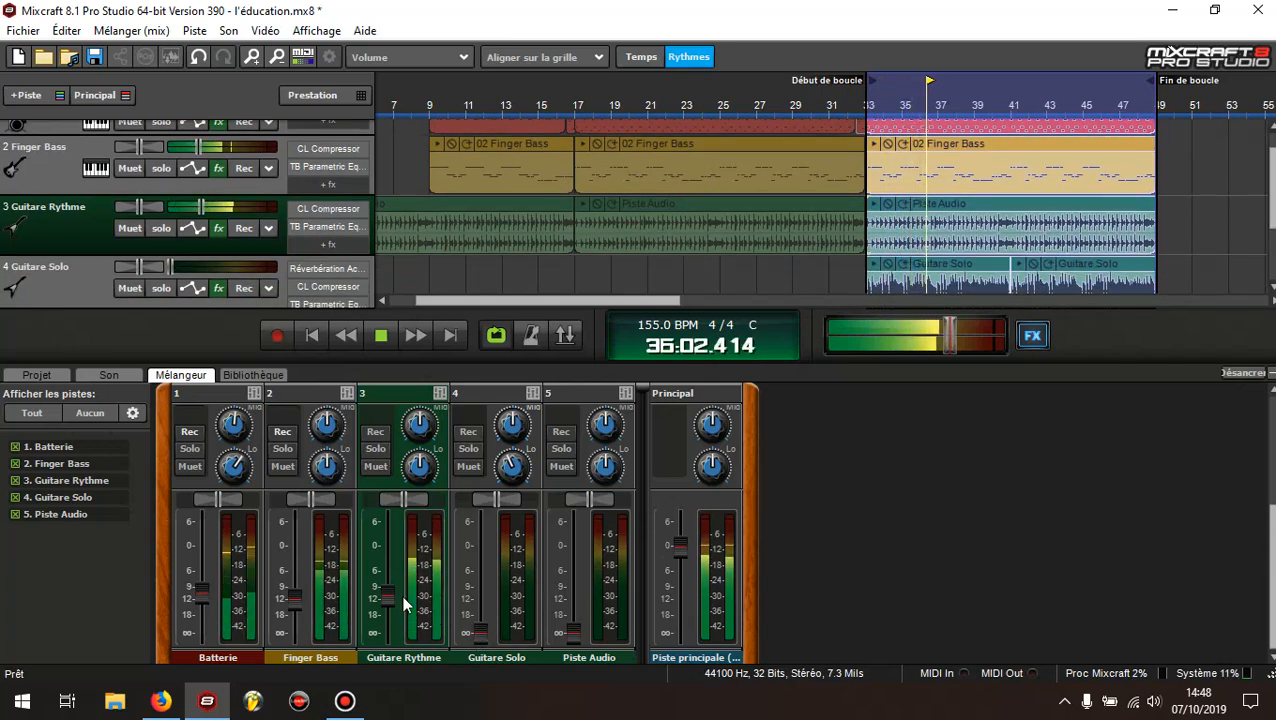
left_click_drag(386, 598, 386, 600)
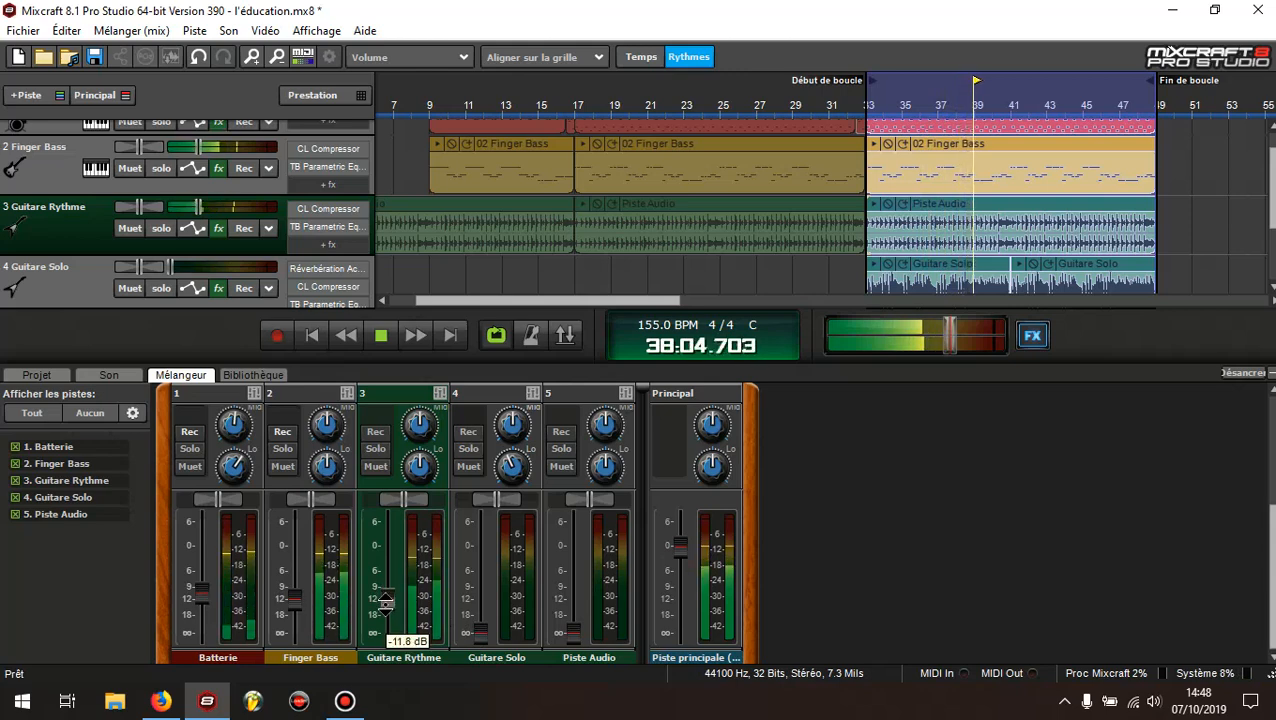
Raise the Guitare Solo fader to between -12 and -18 dB, fine-tune the Finger Bass fader around -12 dB and stop playback
left_click(481, 632)
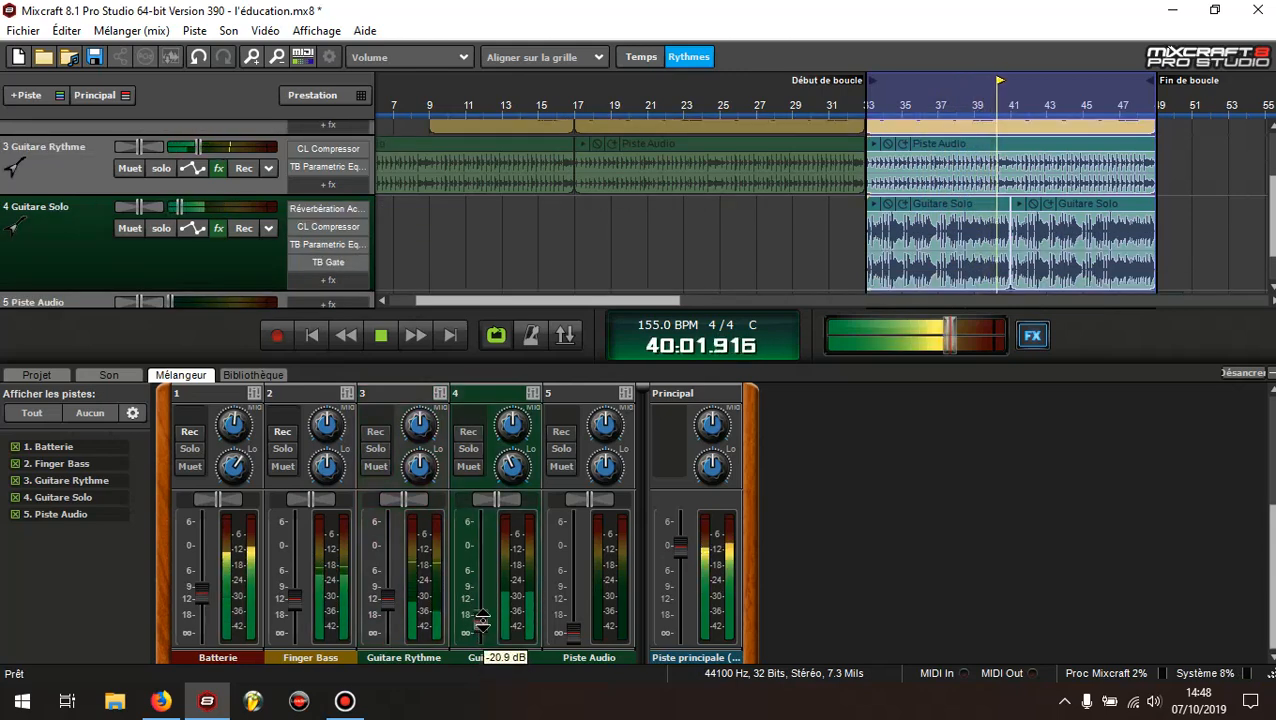
left_click_drag(481, 632, 481, 598)
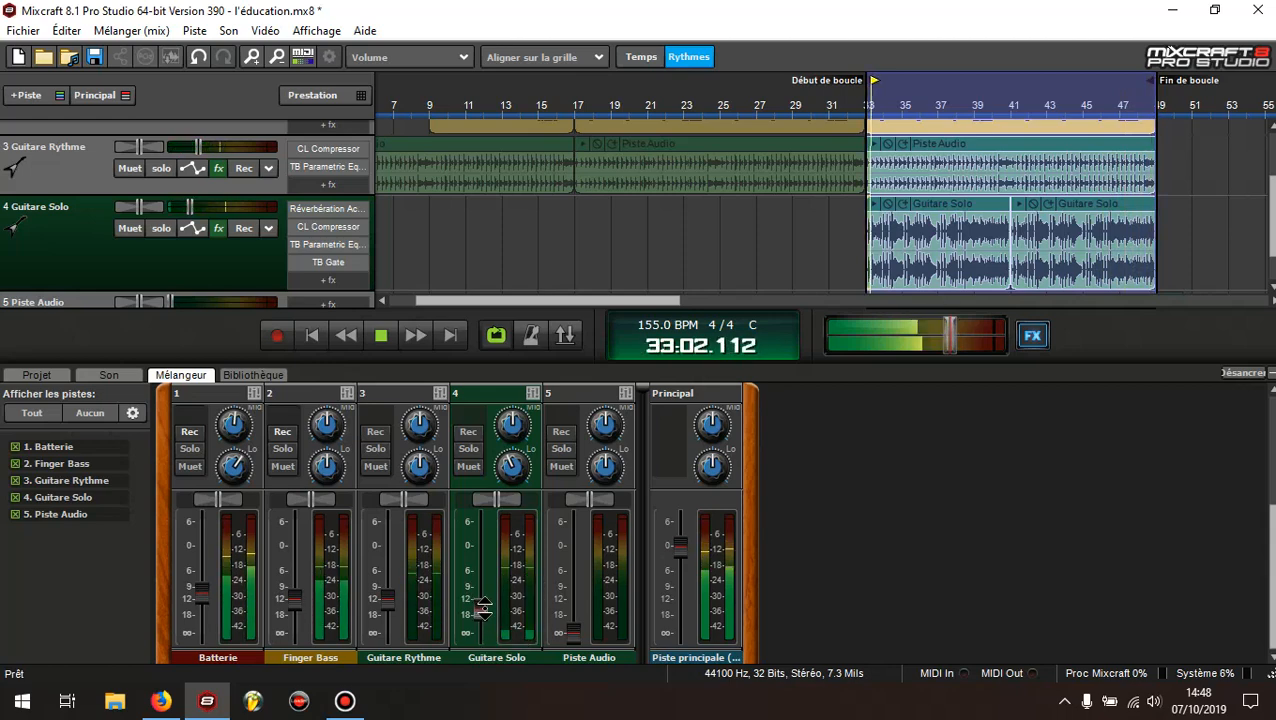
left_click(296, 600)
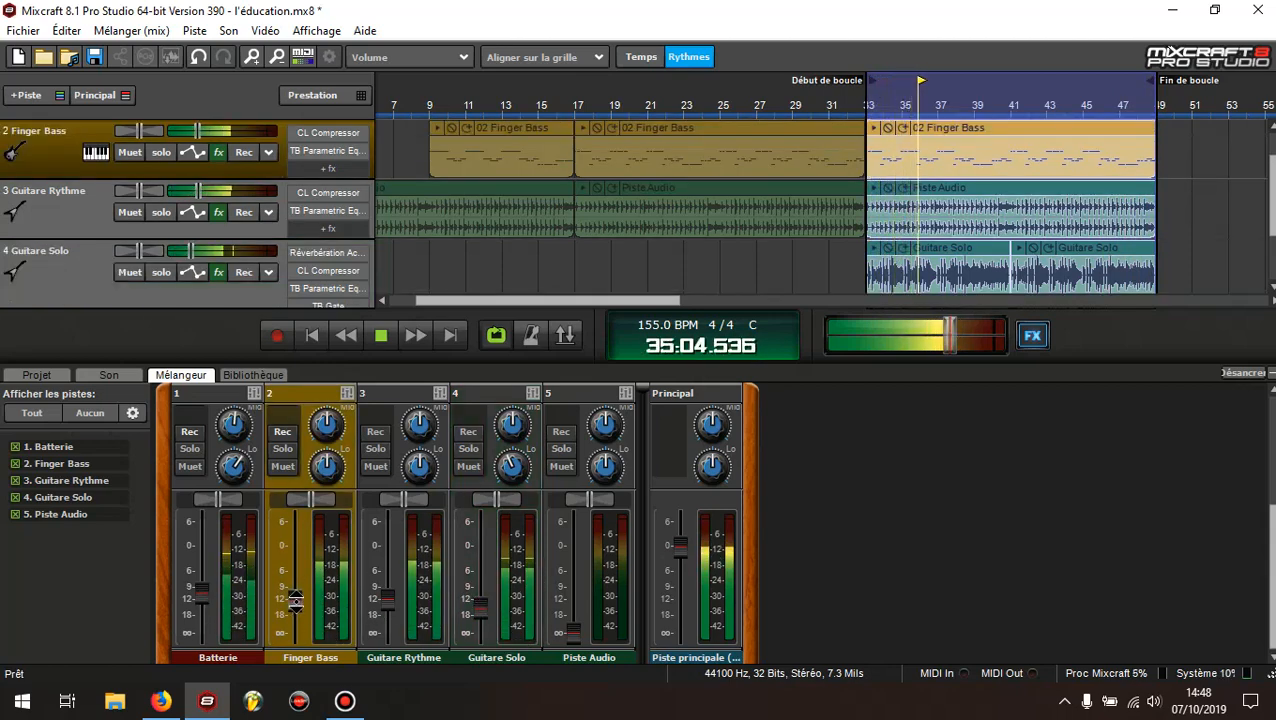
mouse_move(296, 600)
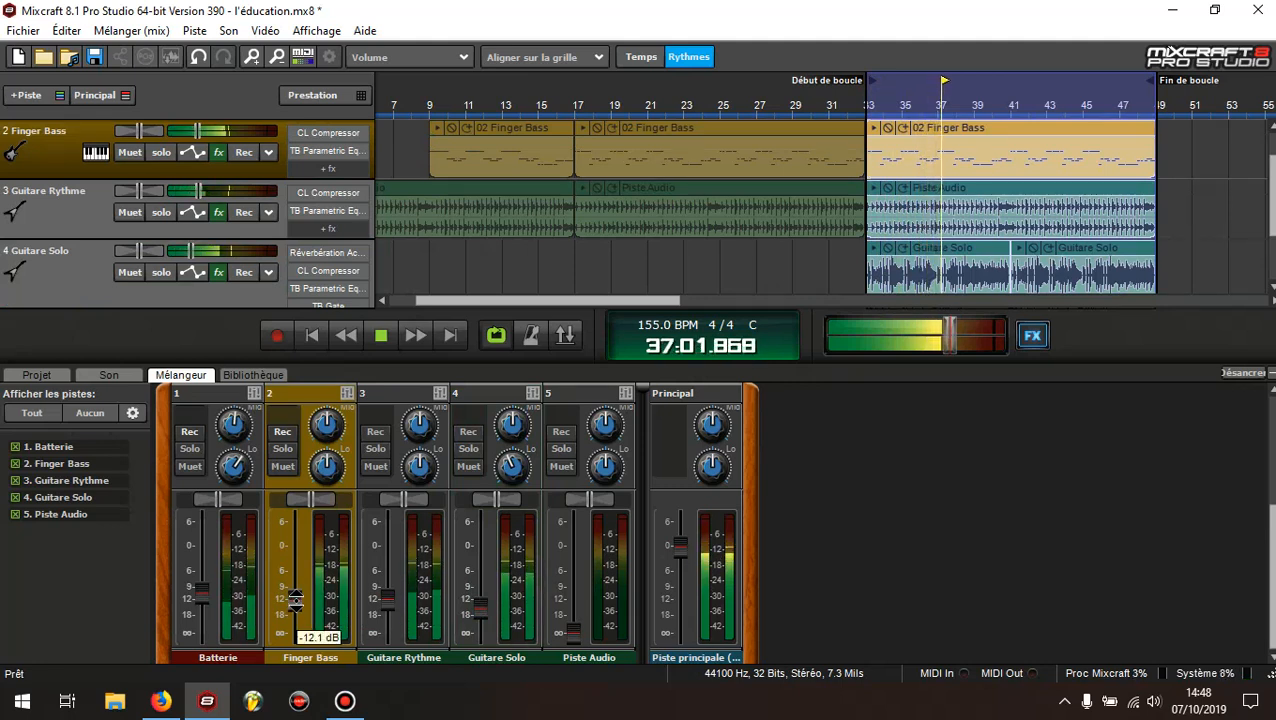
left_click(387, 336)
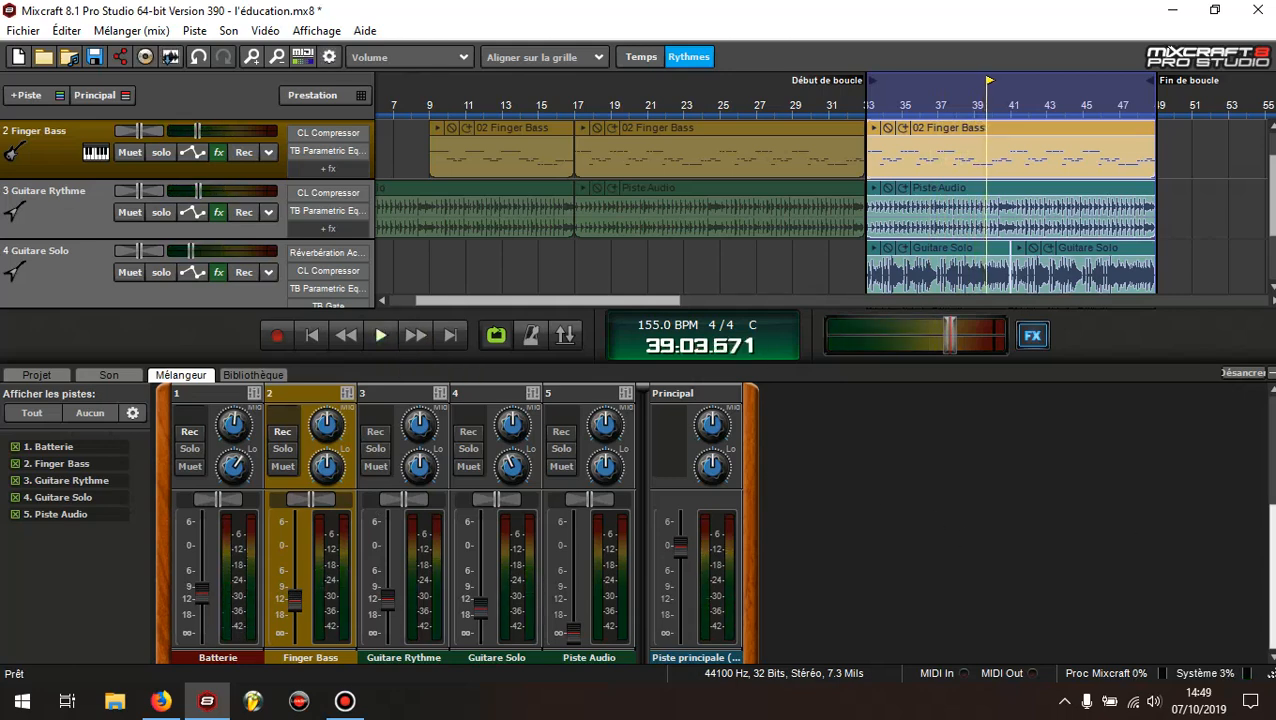
Replay the looped section, lower the Guitare Solo volume fader slightly and stop playback
scroll(1180, 468, "up", 5)
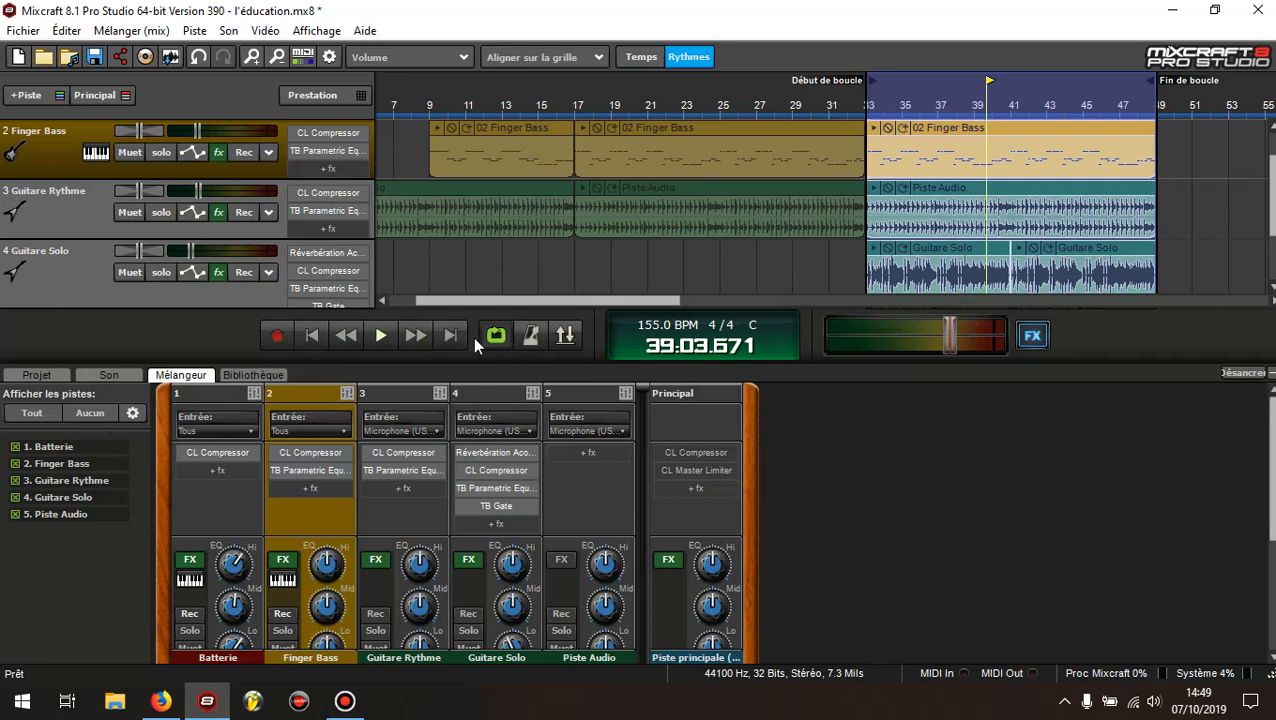
left_click(380, 336)
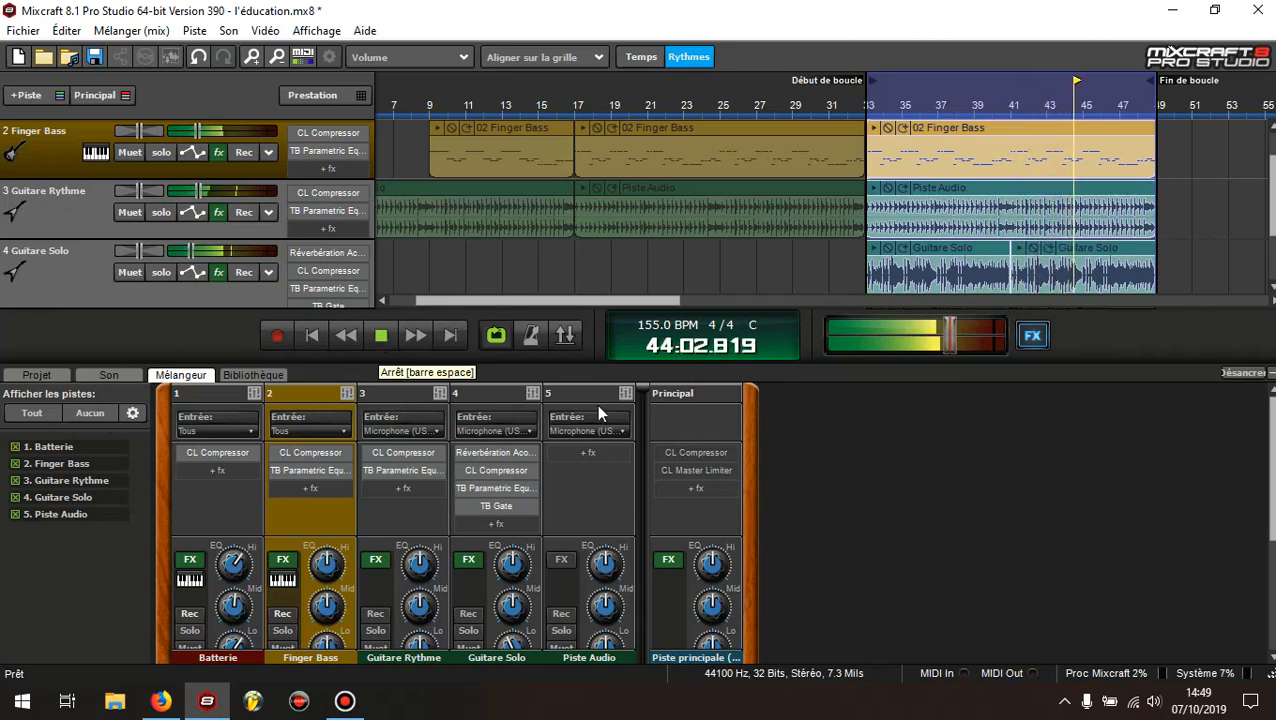
scroll(1017, 557, "down", 2)
scroll(1020, 565, "down", 3)
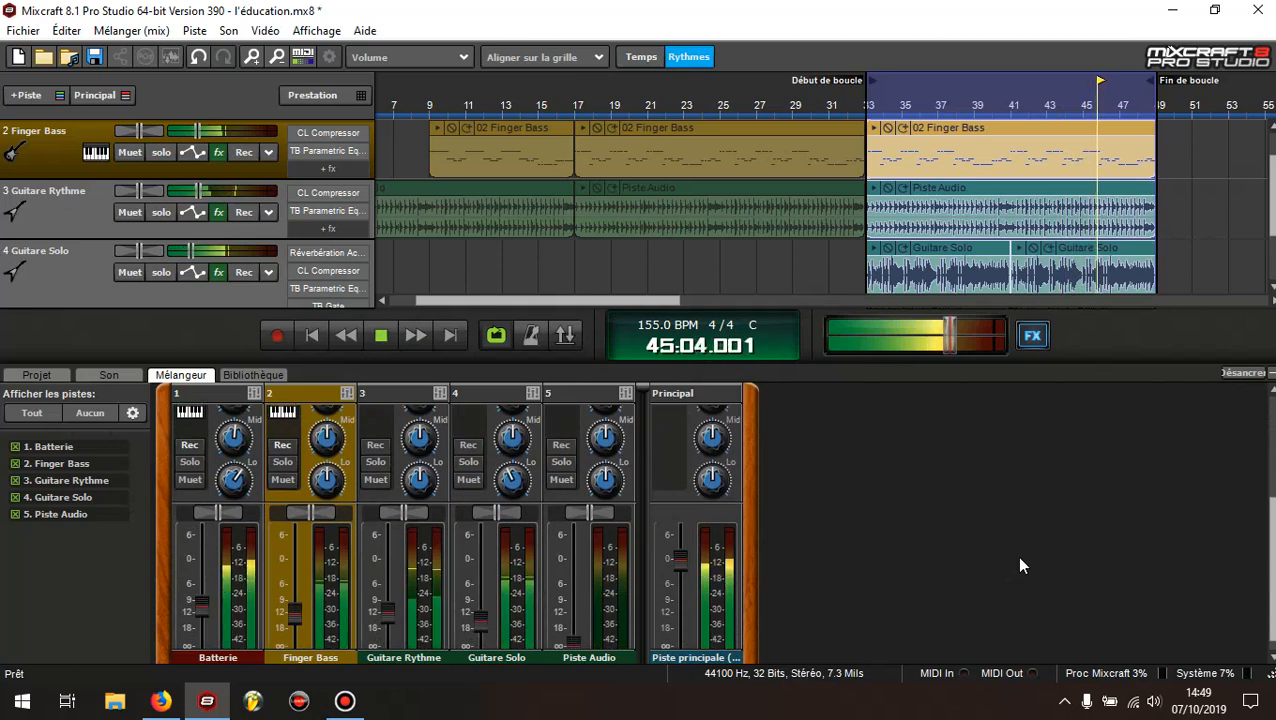
left_click(479, 610)
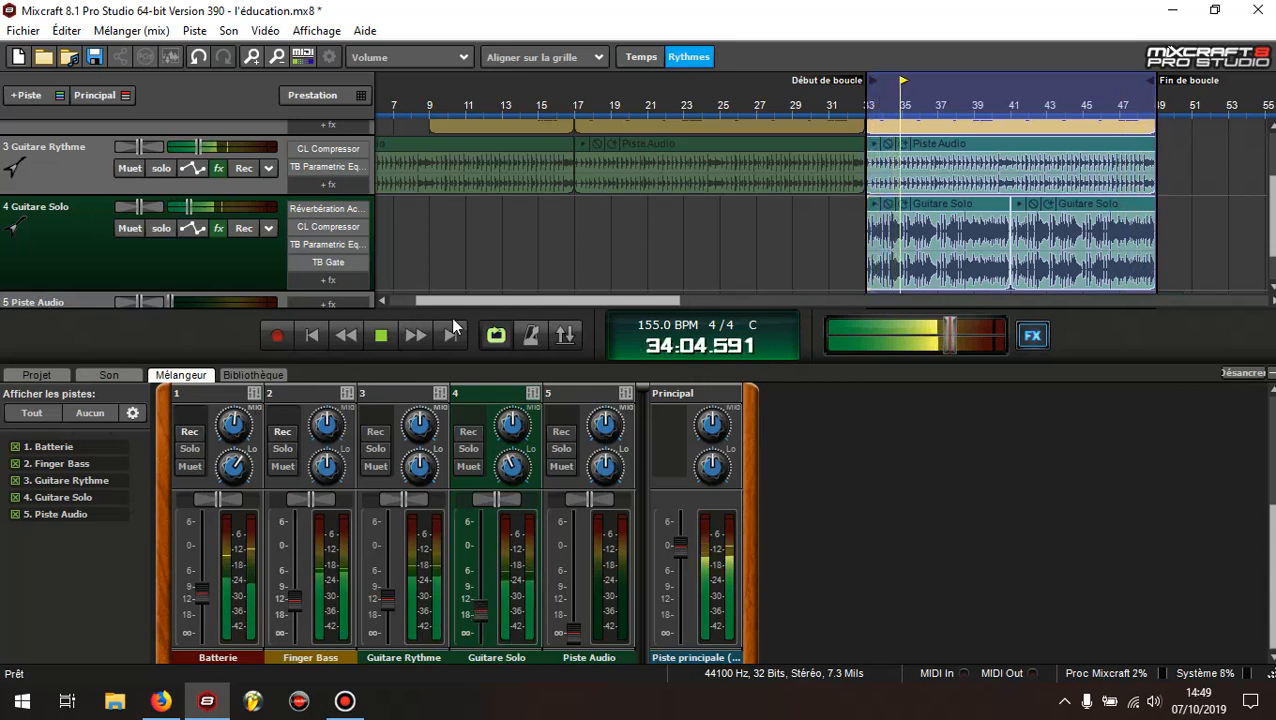
key("space")
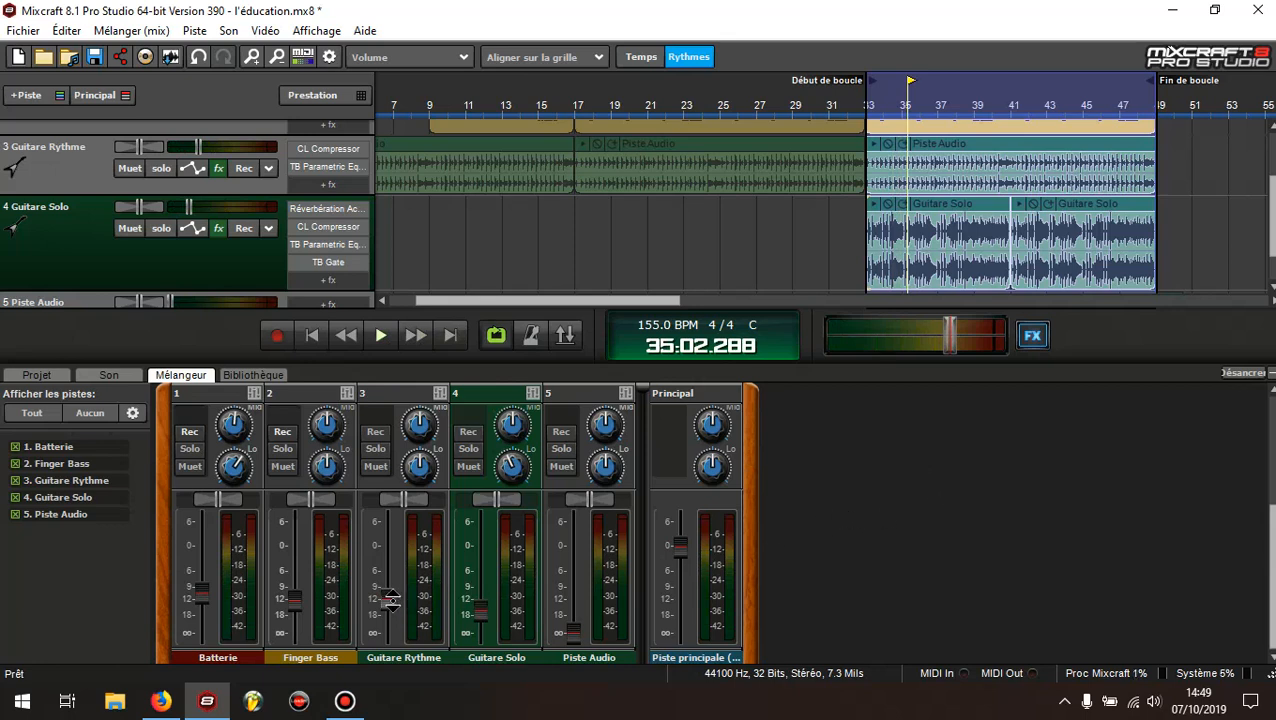
mouse_move(390, 598)
left_click_drag(203, 597, 203, 590)
left_click_drag(1273, 523, 1274, 415)
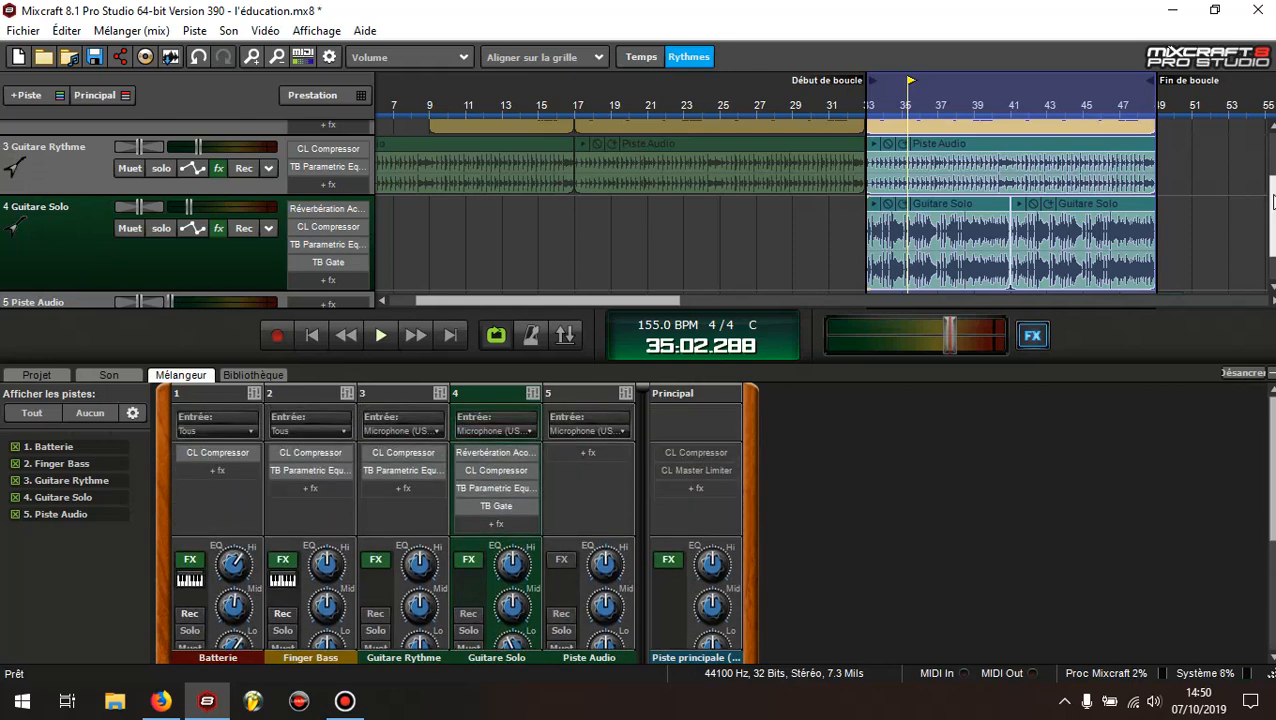
left_click_drag(1273, 215, 1273, 172)
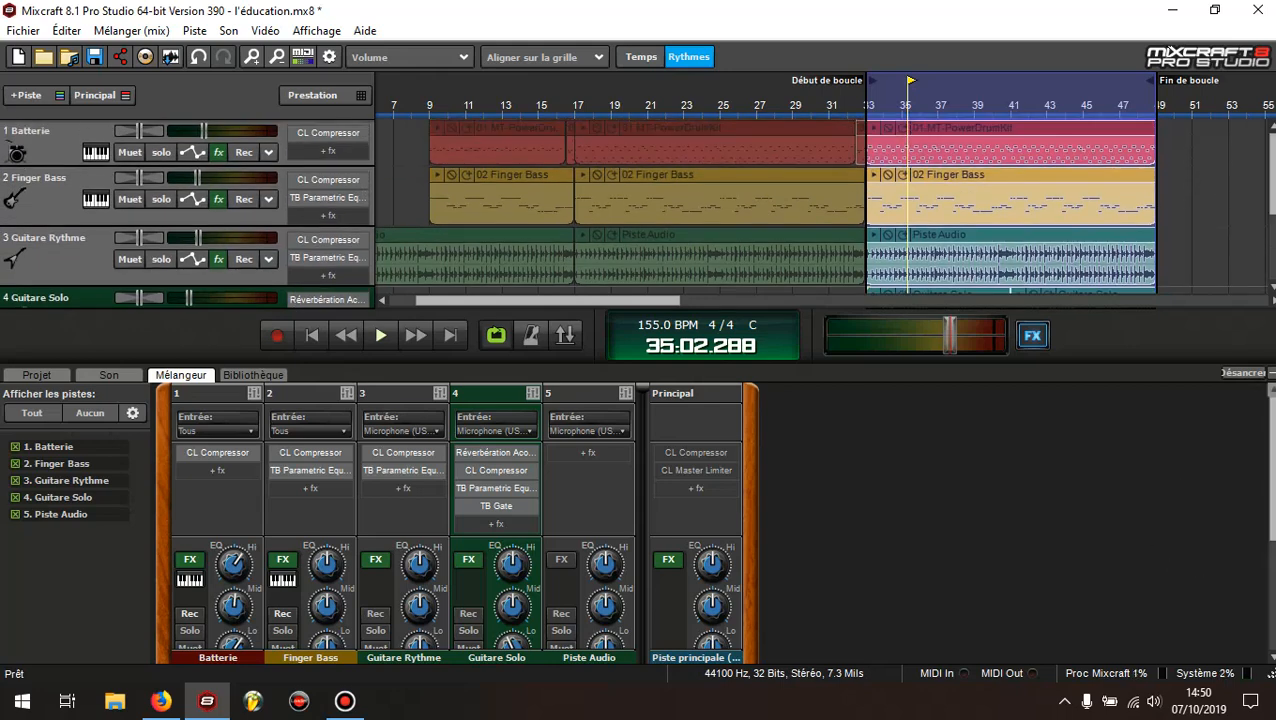
left_click_drag(1273, 455, 1273, 560)
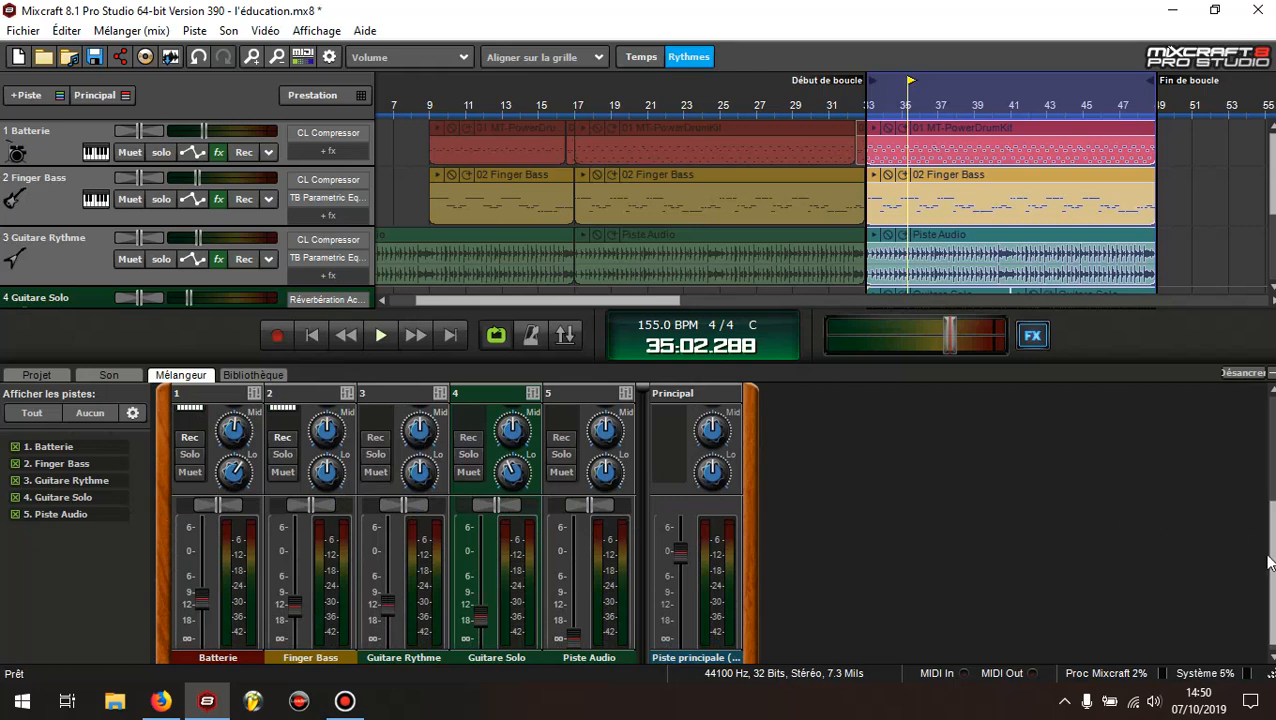
left_click_drag(1272, 562, 1272, 455)
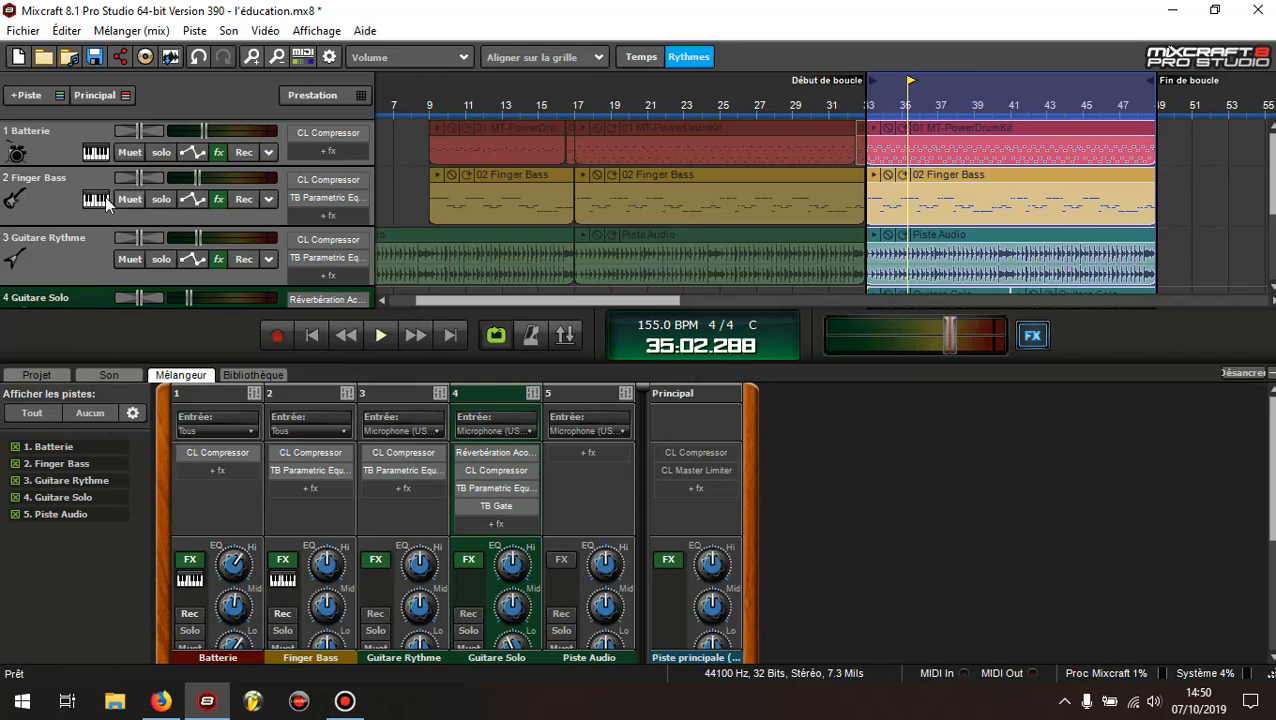
Try panning the Batterie track slightly left and reset its pan to centre
left_click_drag(140, 133, 130, 140)
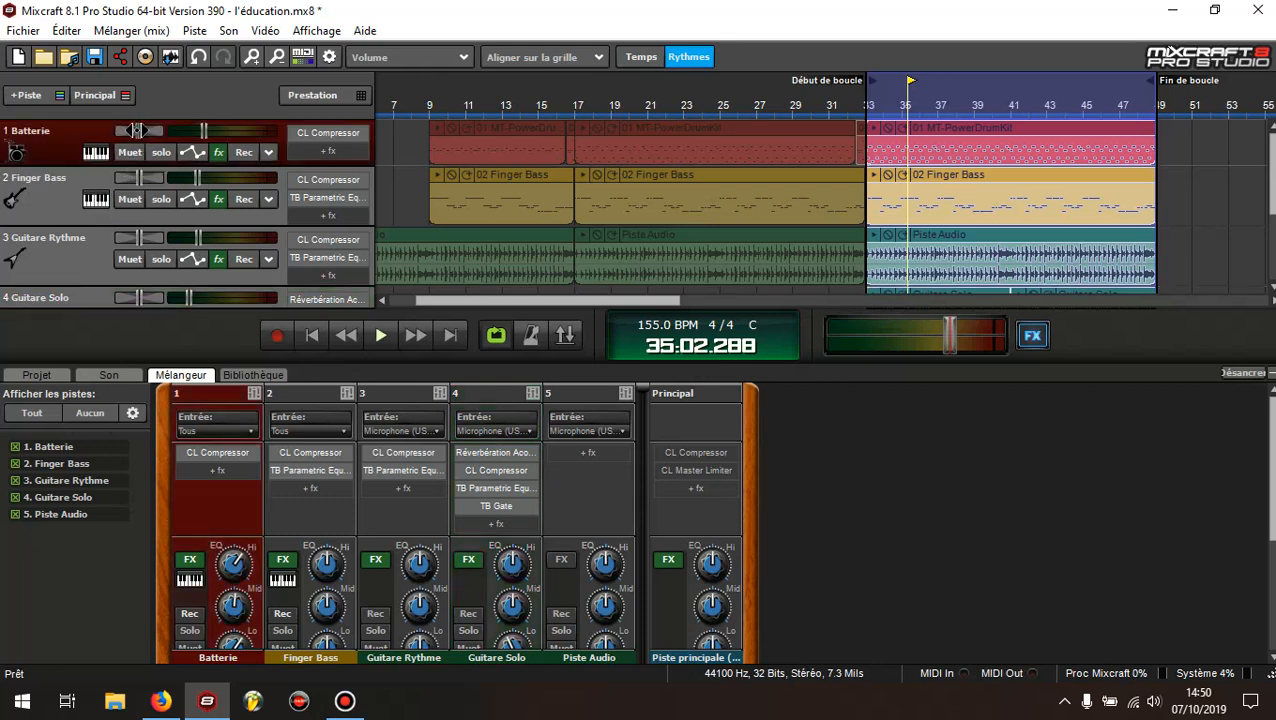
double_click(137, 131)
scroll(1179, 513, "down", 5)
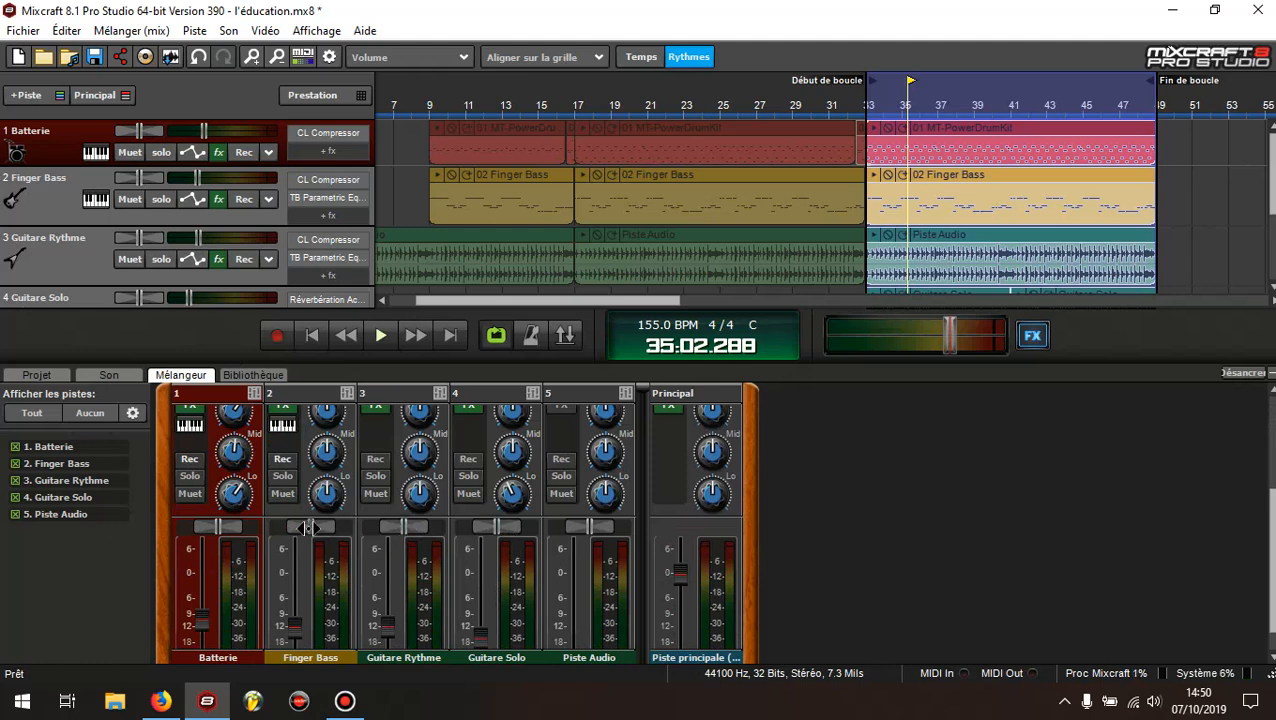
left_click_drag(1269, 527, 1269, 548)
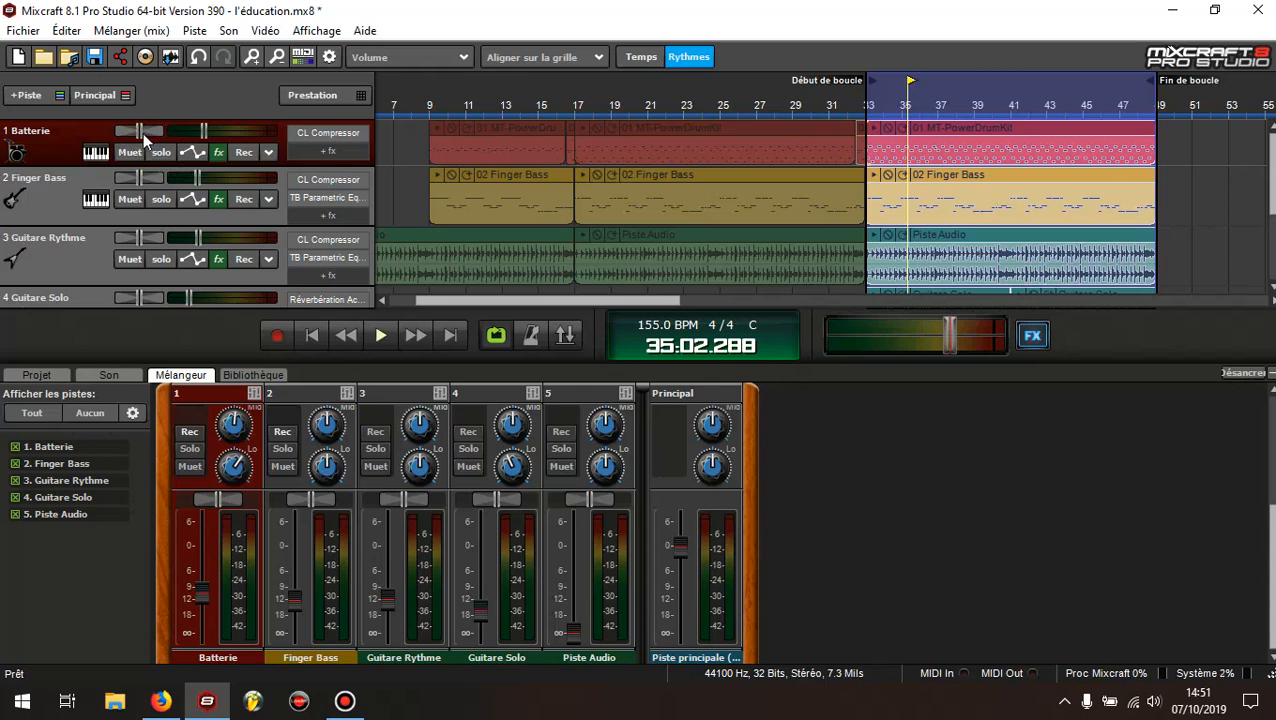
left_click_drag(157, 137, 147, 137)
left_click_drag(140, 132, 148, 135)
left_click(229, 375)
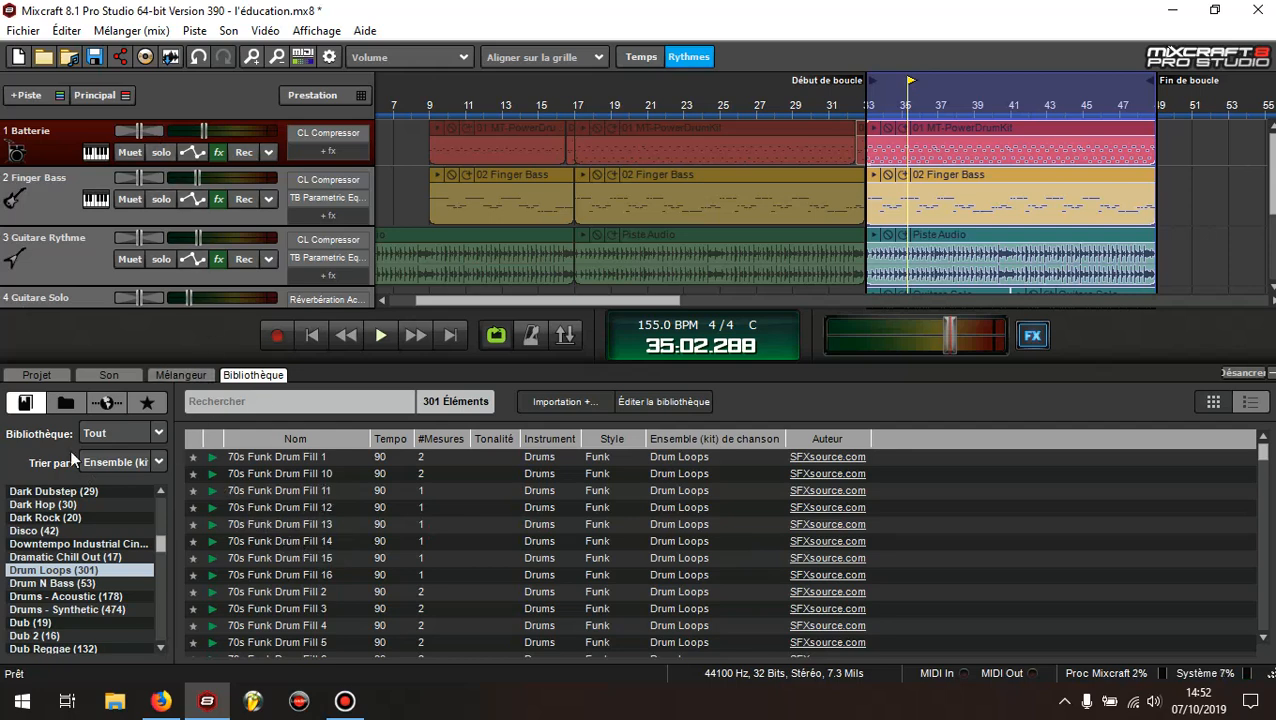
left_click(164, 374)
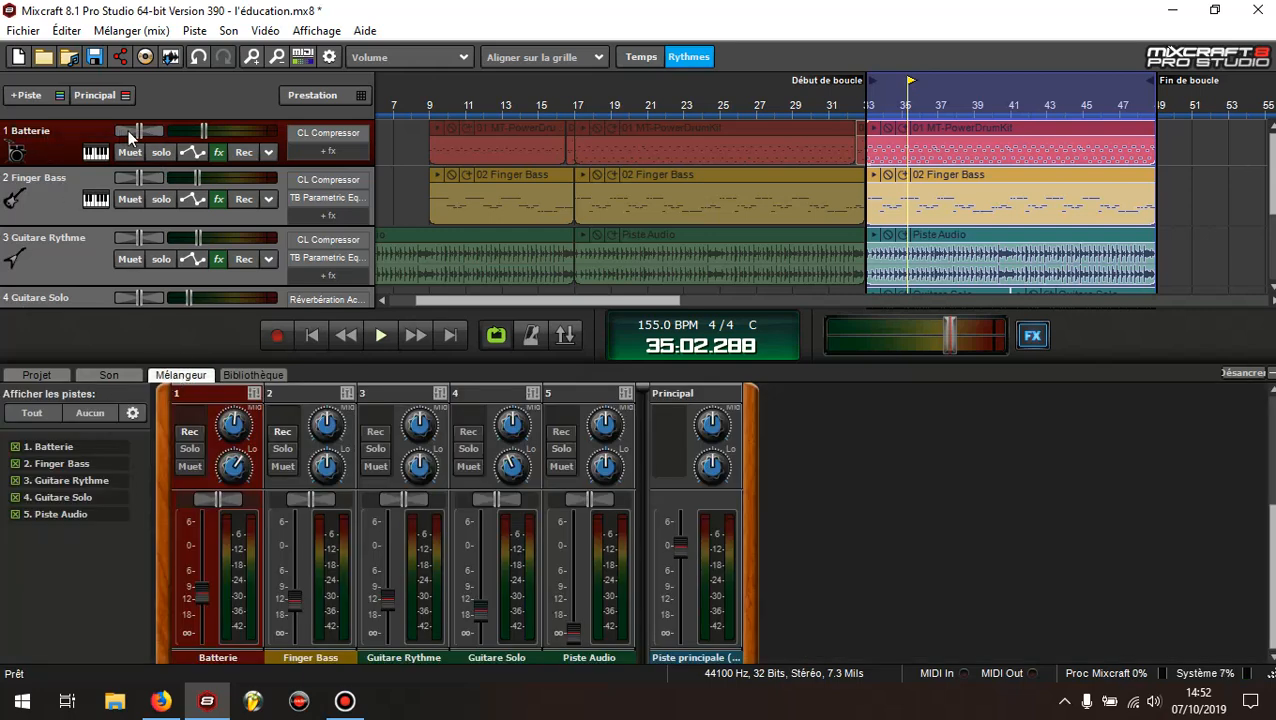
left_click(60, 196)
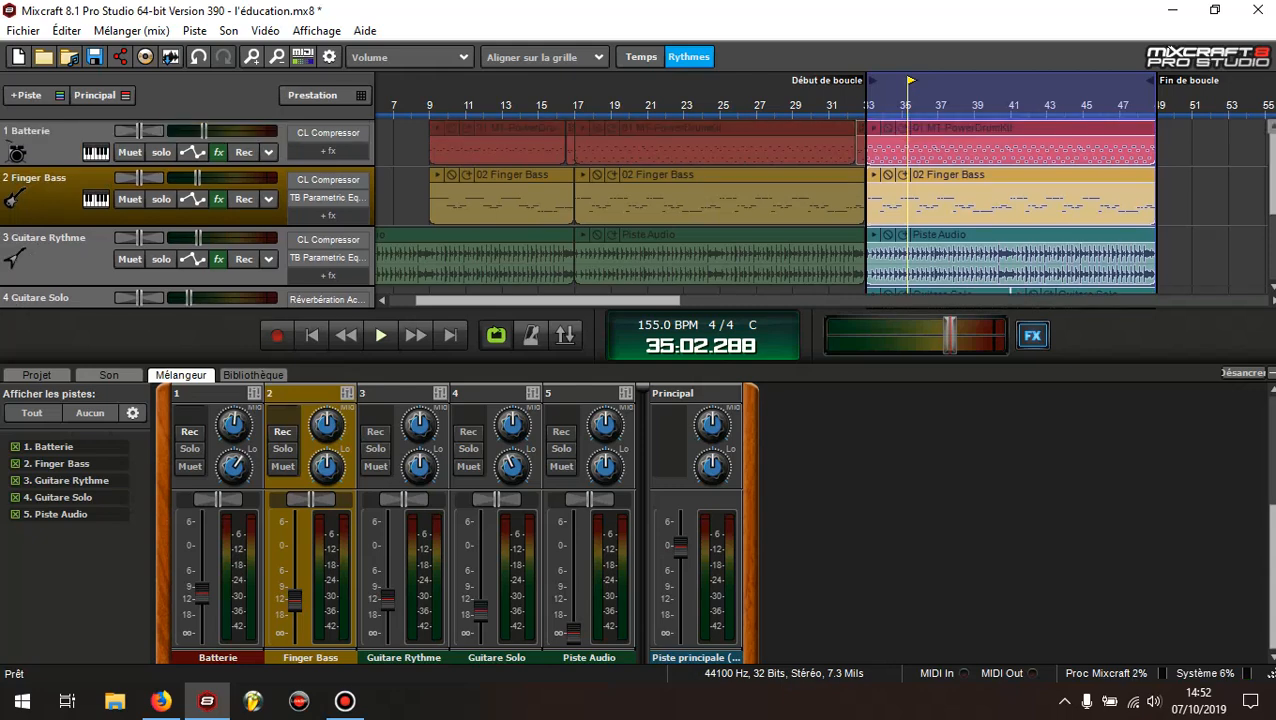
scroll(1273, 188, "down", 2)
scroll(1273, 188, "down", 2)
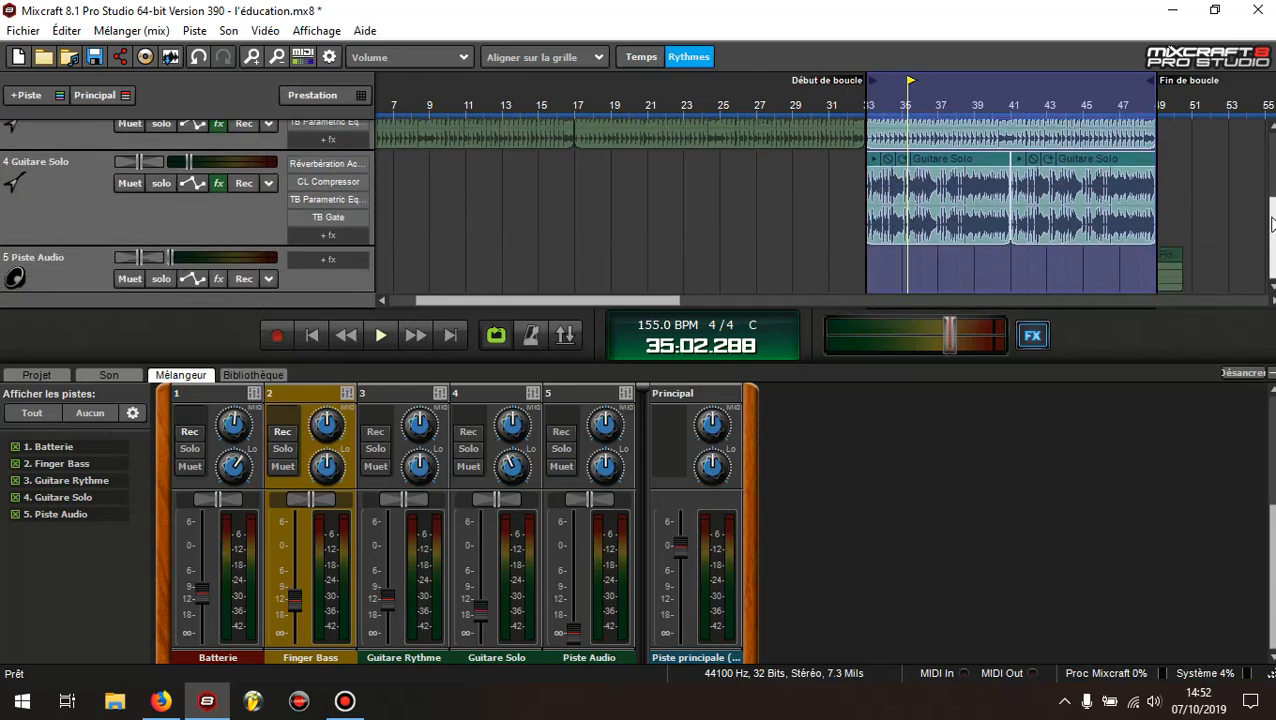
scroll(1273, 188, "up", 5)
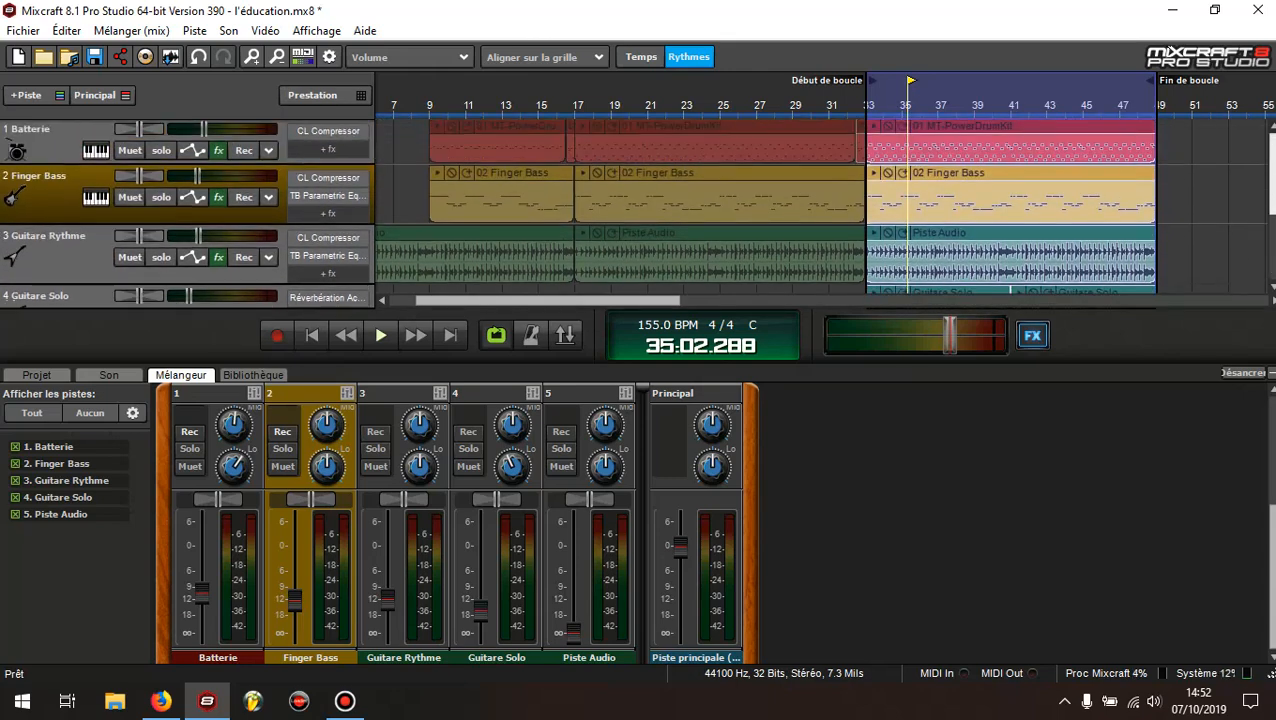
Play the looped section and pan the Guitare Rythme track about 26% right
scroll(1273, 188, "down", 2)
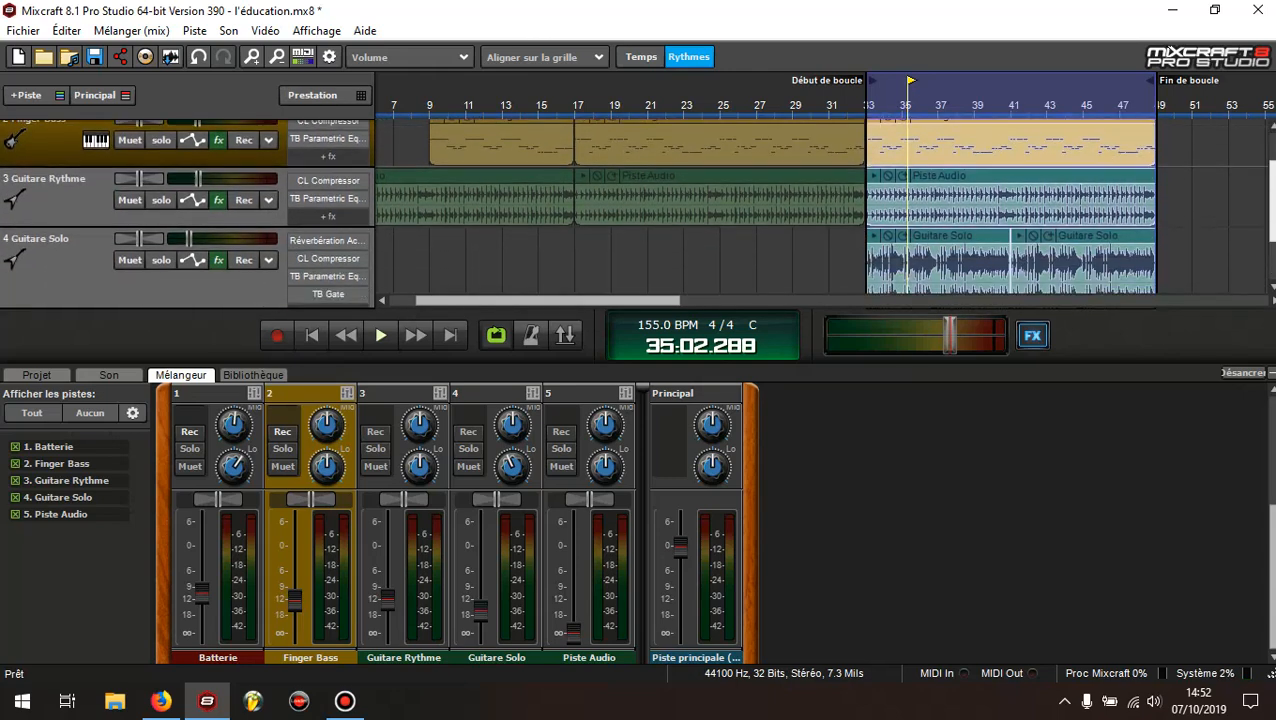
left_click_drag(1273, 180, 1273, 177)
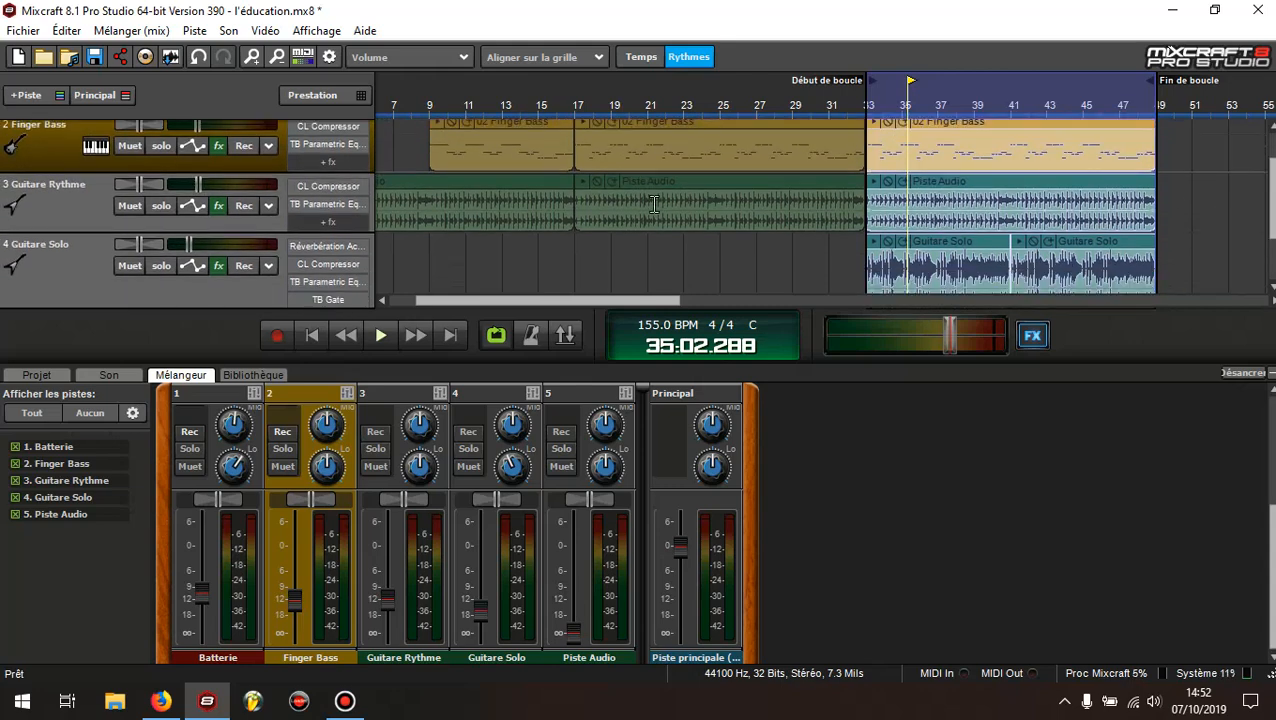
left_click(53, 211)
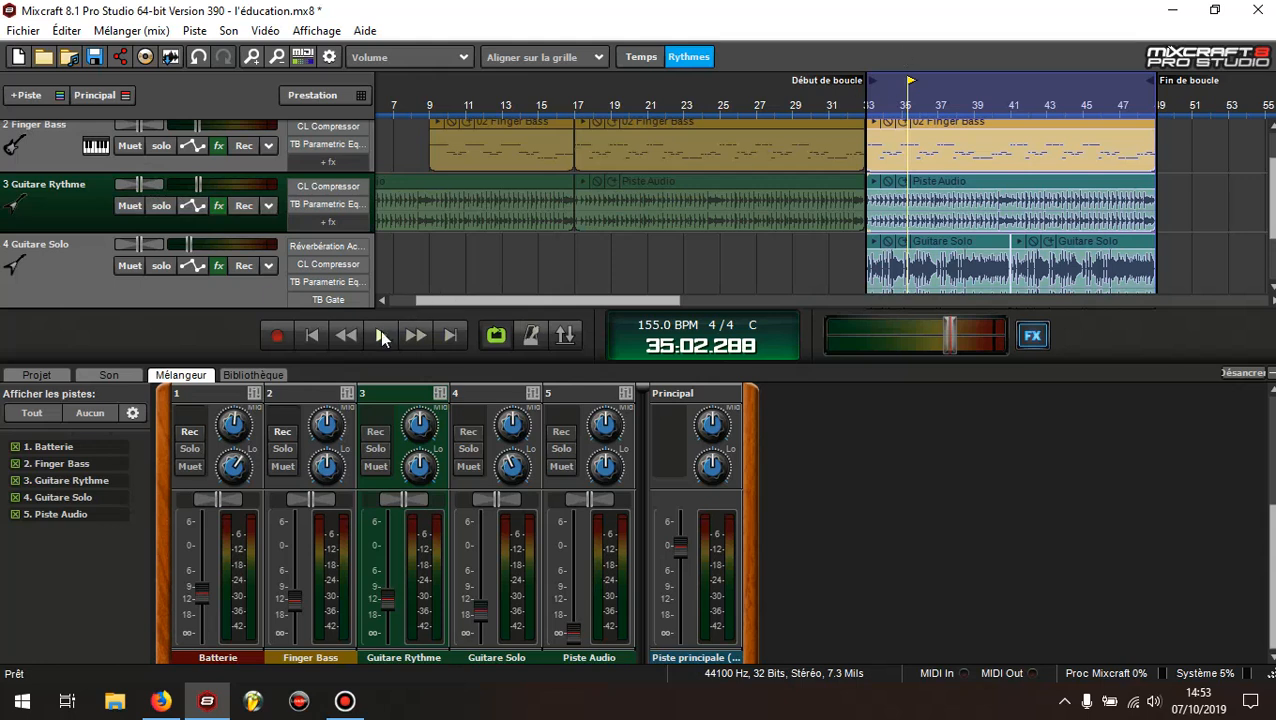
mouse_move(141, 182)
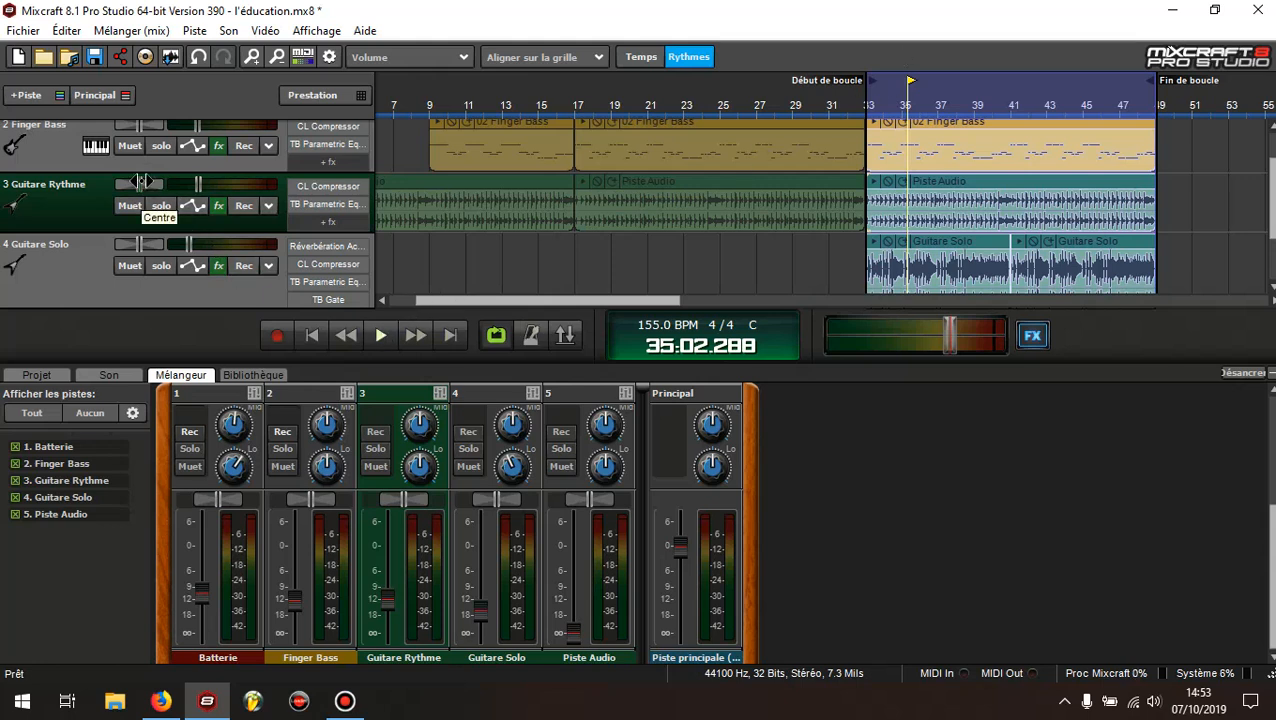
key("space")
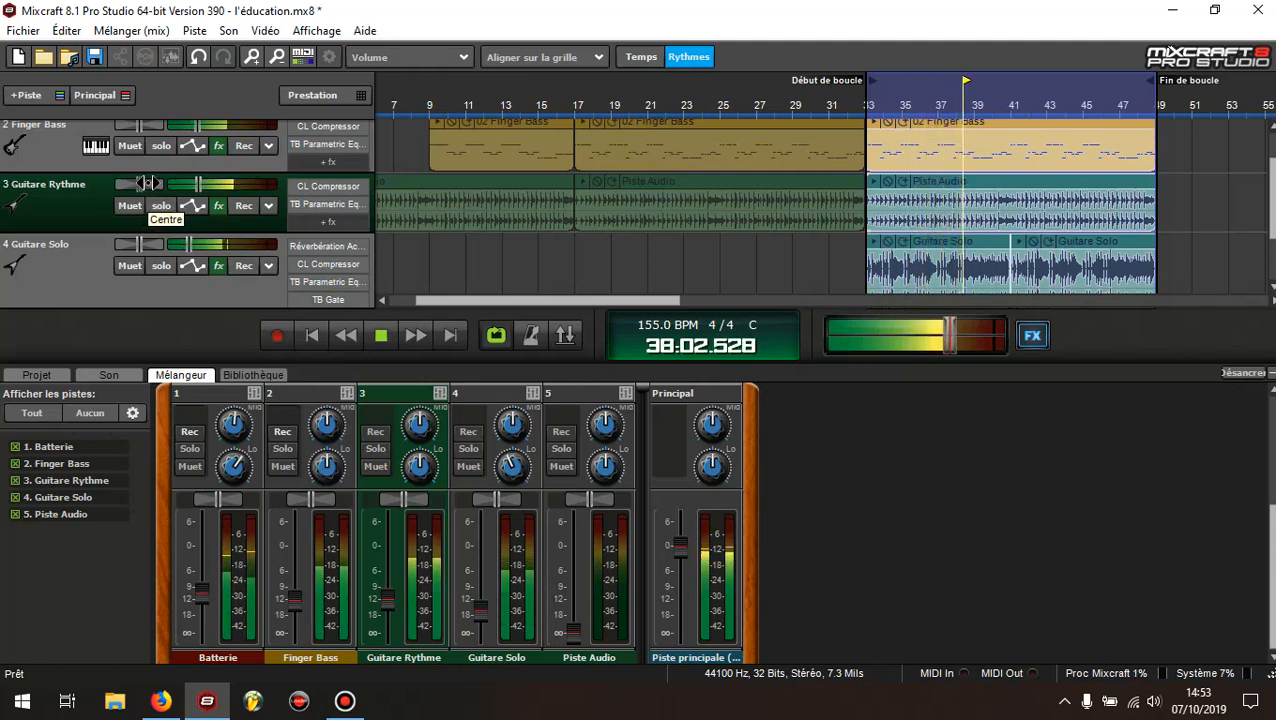
mouse_move(141, 183)
left_mouse_down()
mouse_move(173, 184)
mouse_move(145, 184)
left_mouse_up()
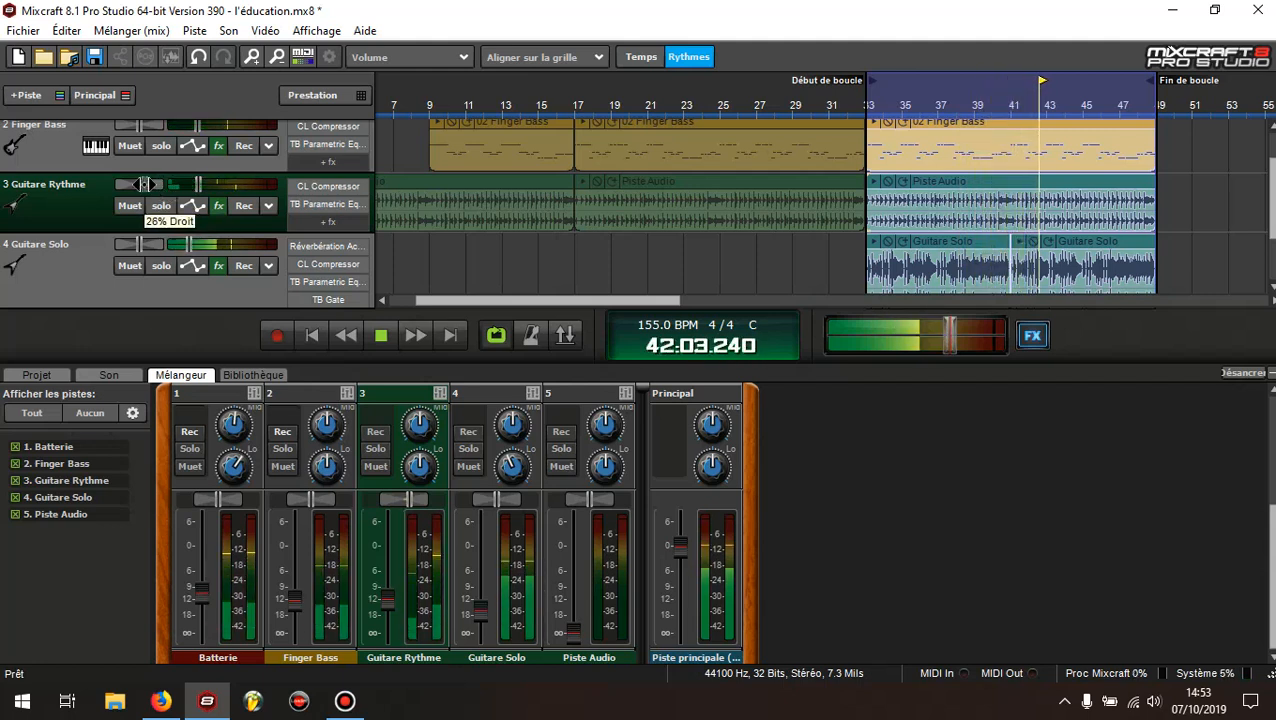
left_click(141, 245)
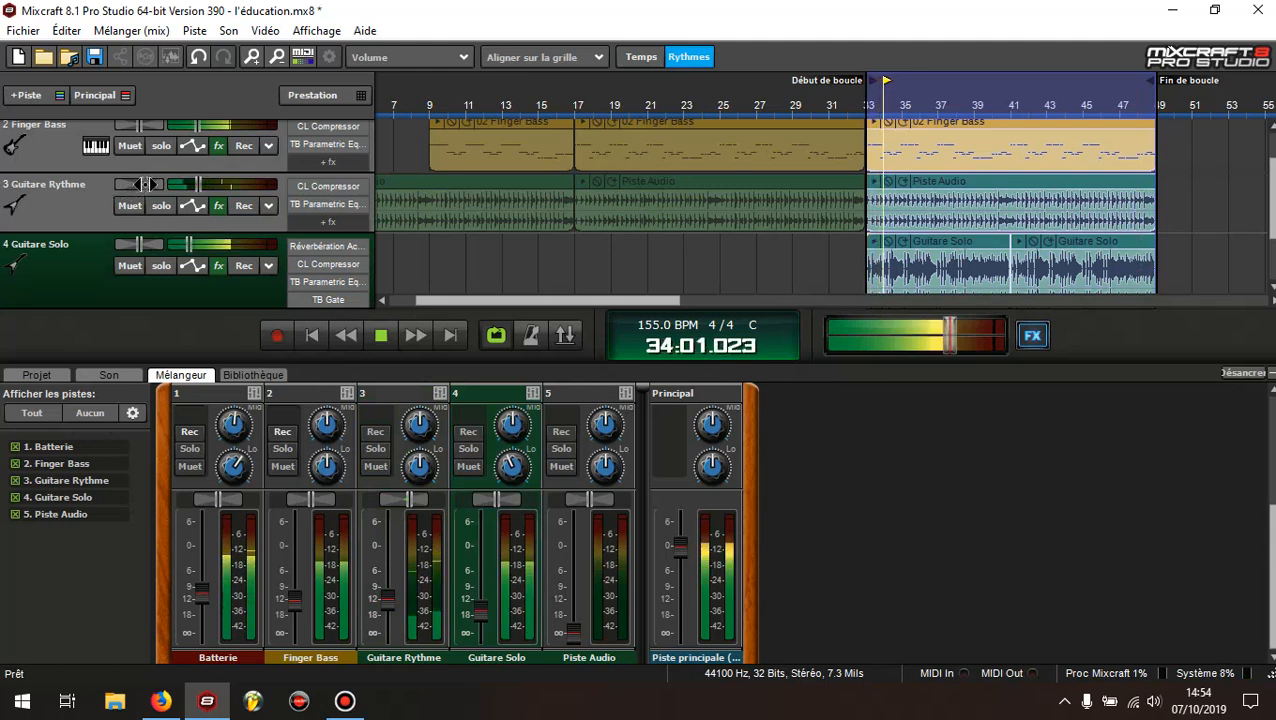
left_click_drag(140, 186, 144, 188)
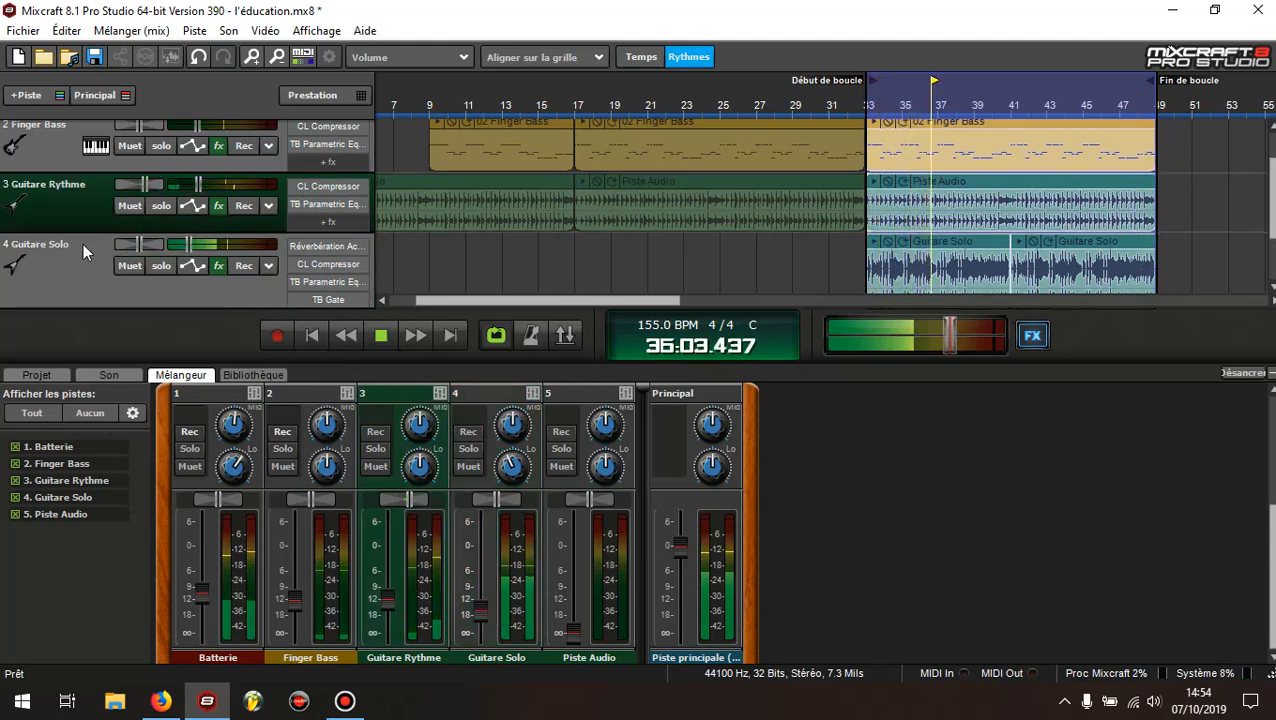
Pan the Guitare Solo track about 26% left and fine-tune the Guitare Rythme track's right pan to balance it
left_click_drag(144, 243, 116, 248)
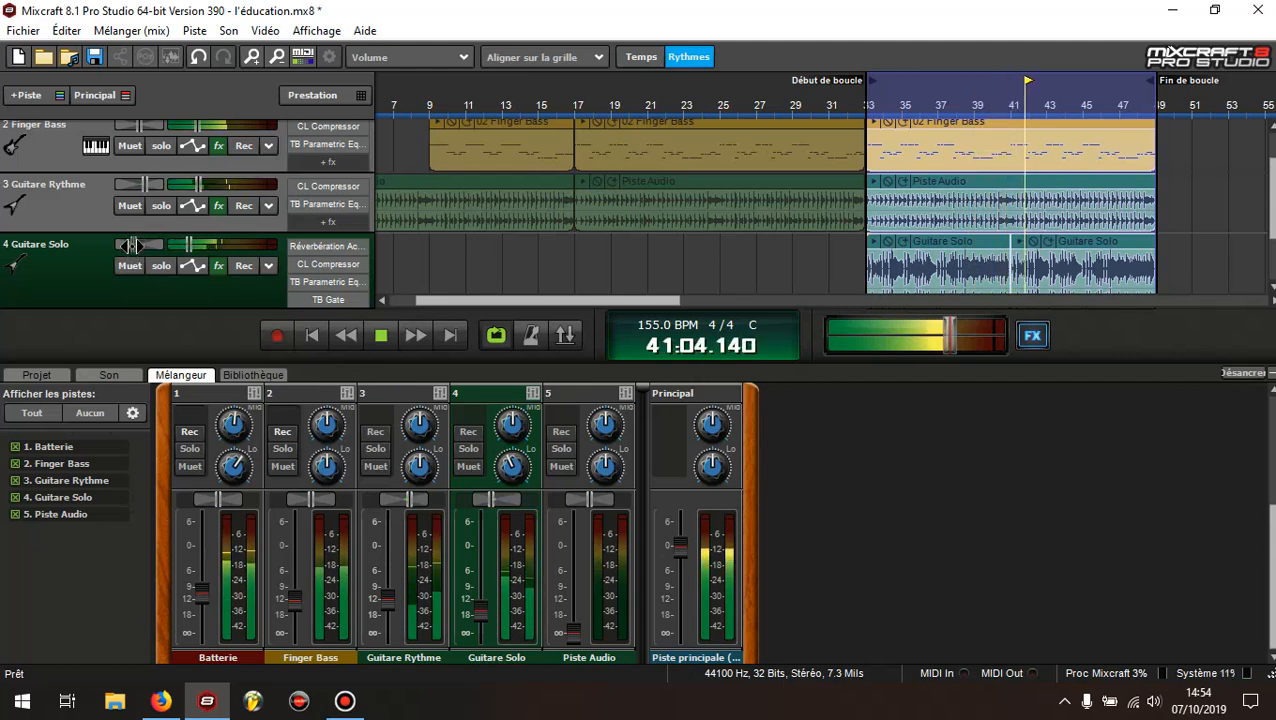
left_click(144, 185)
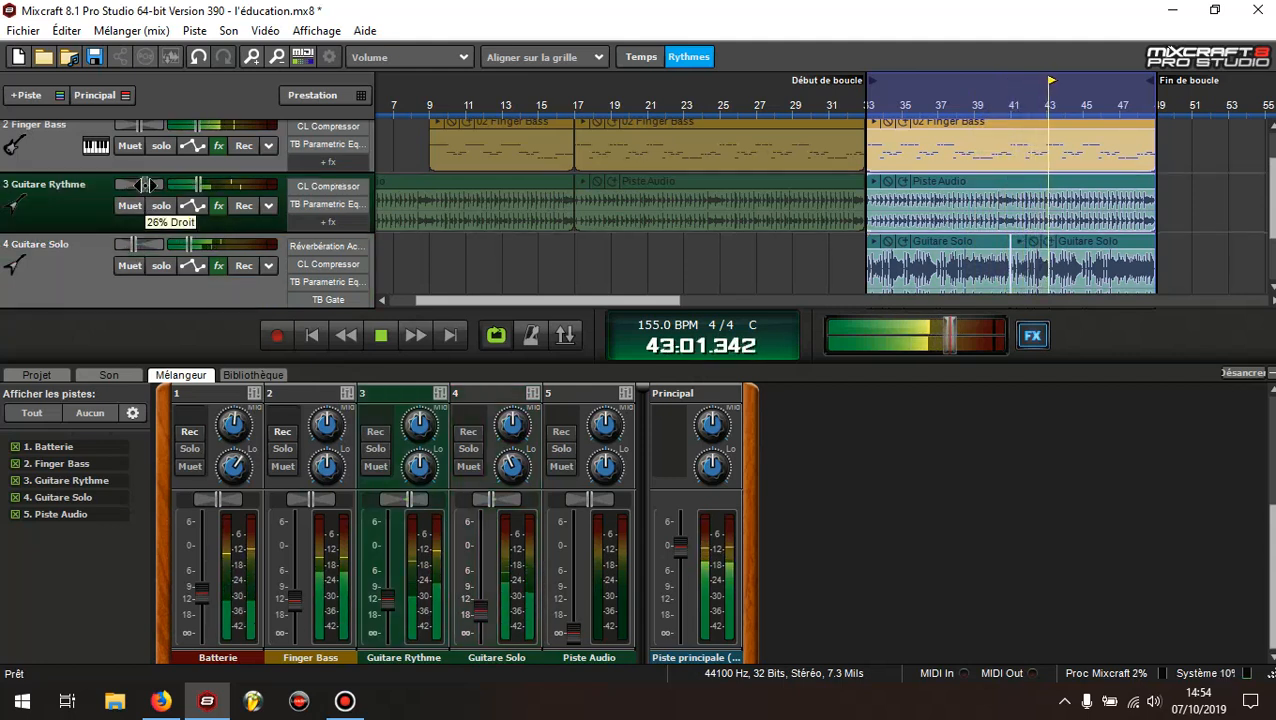
left_click_drag(143, 185, 145, 185)
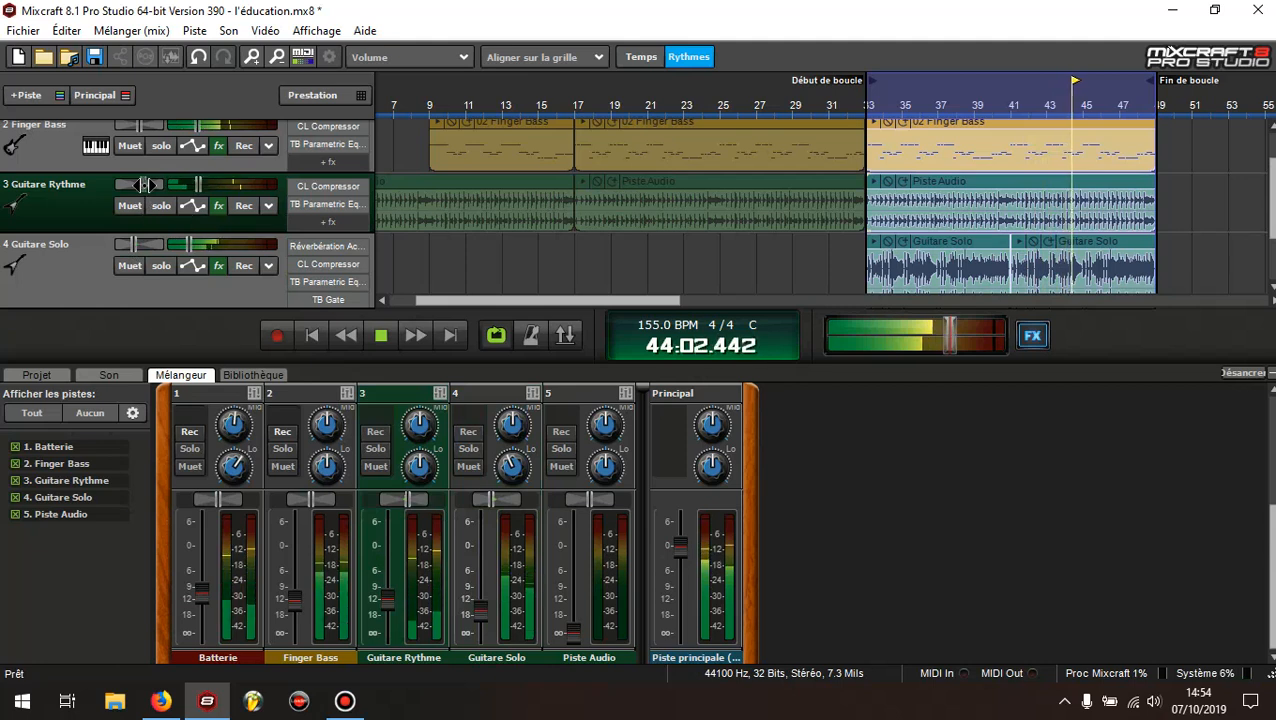
left_click(135, 245)
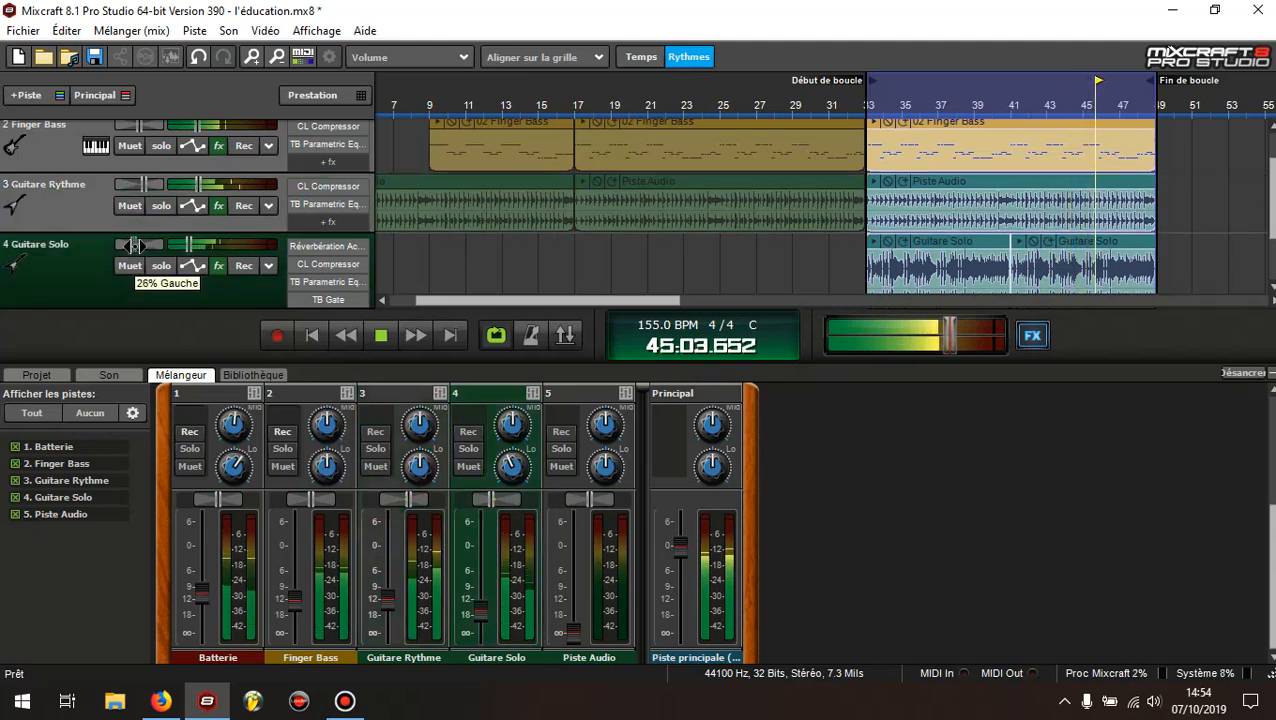
left_click_drag(137, 245, 138, 245)
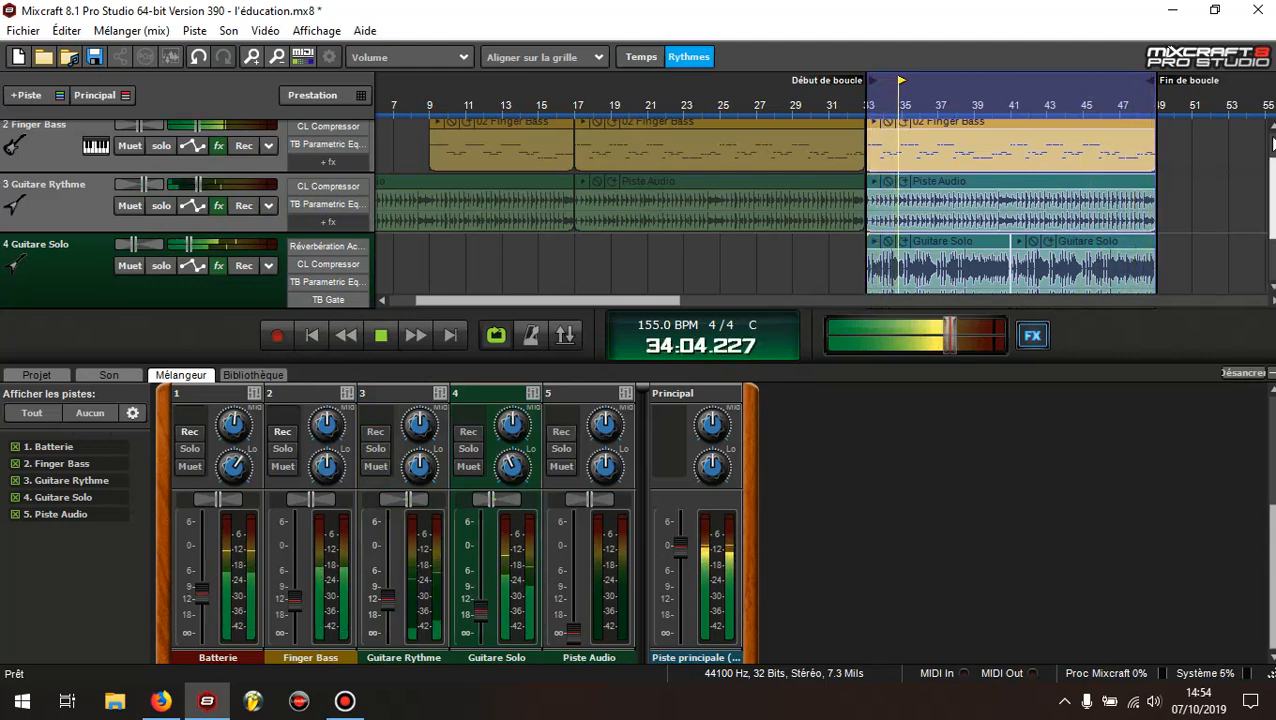
Lower the Batterie track's volume fader slightly and stop playback
scroll(640, 200, "up", 3)
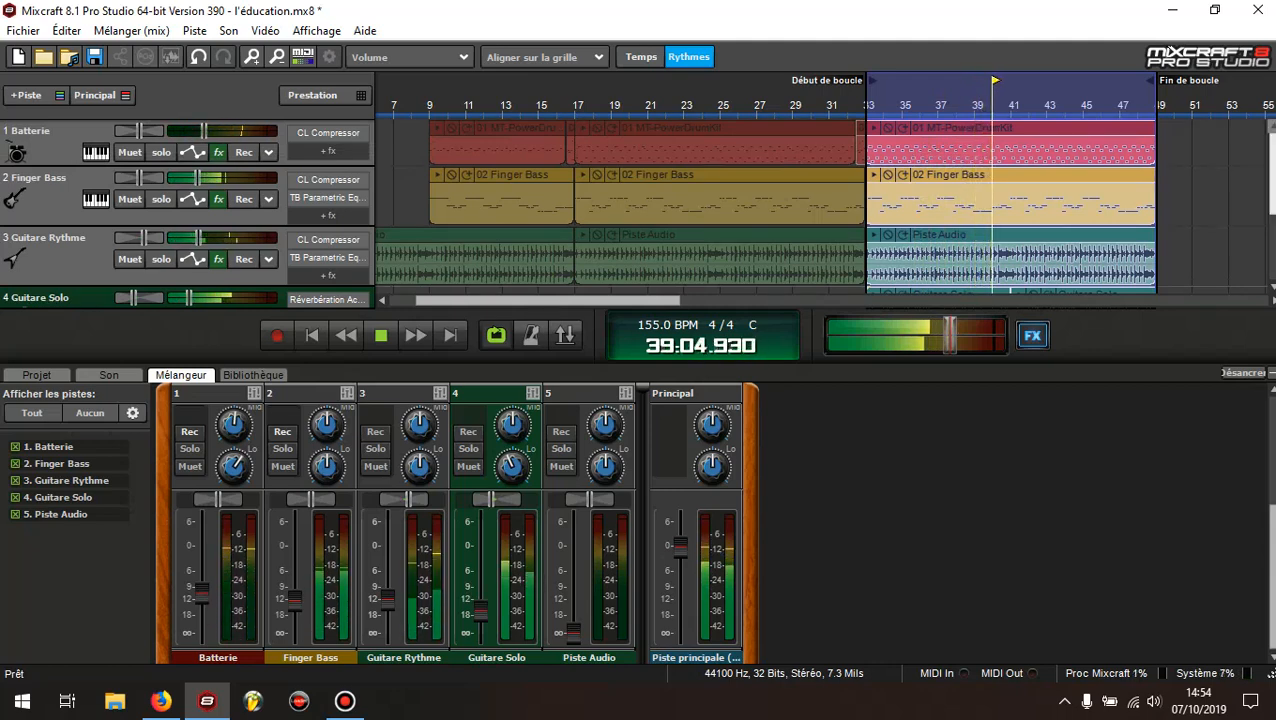
scroll(560, 200, "down", 3)
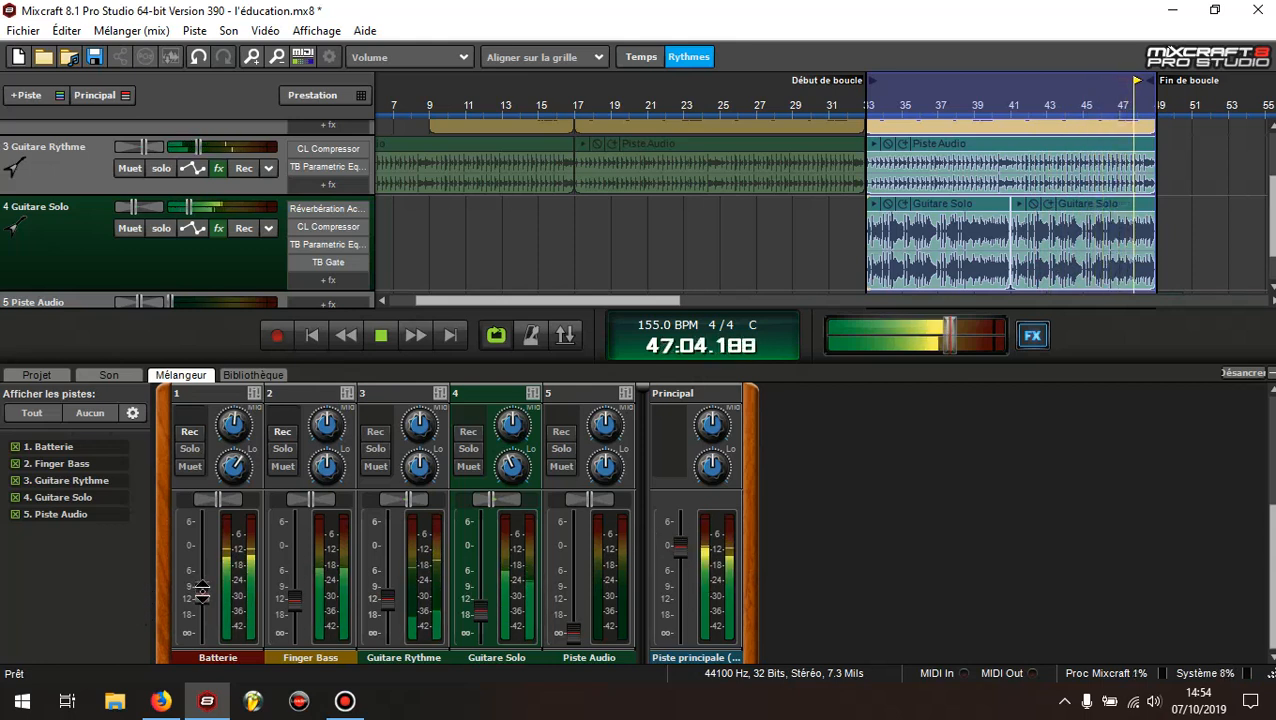
mouse_move(202, 592)
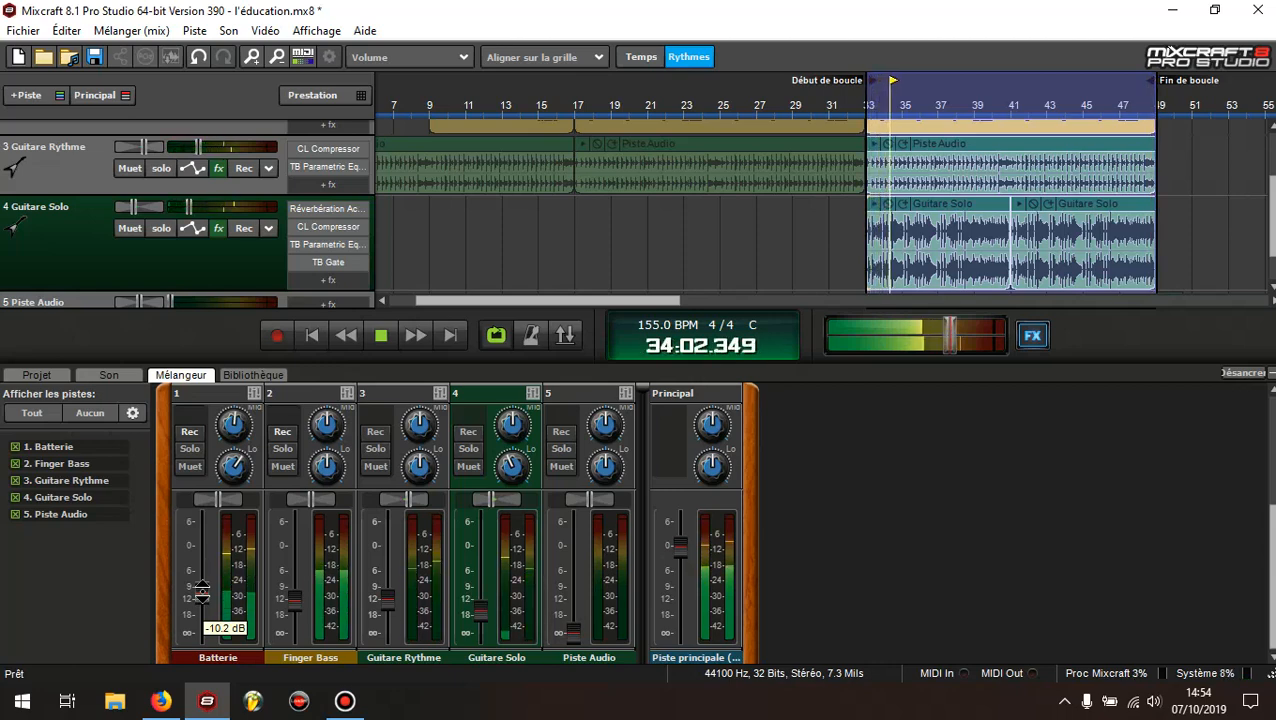
left_click(201, 595)
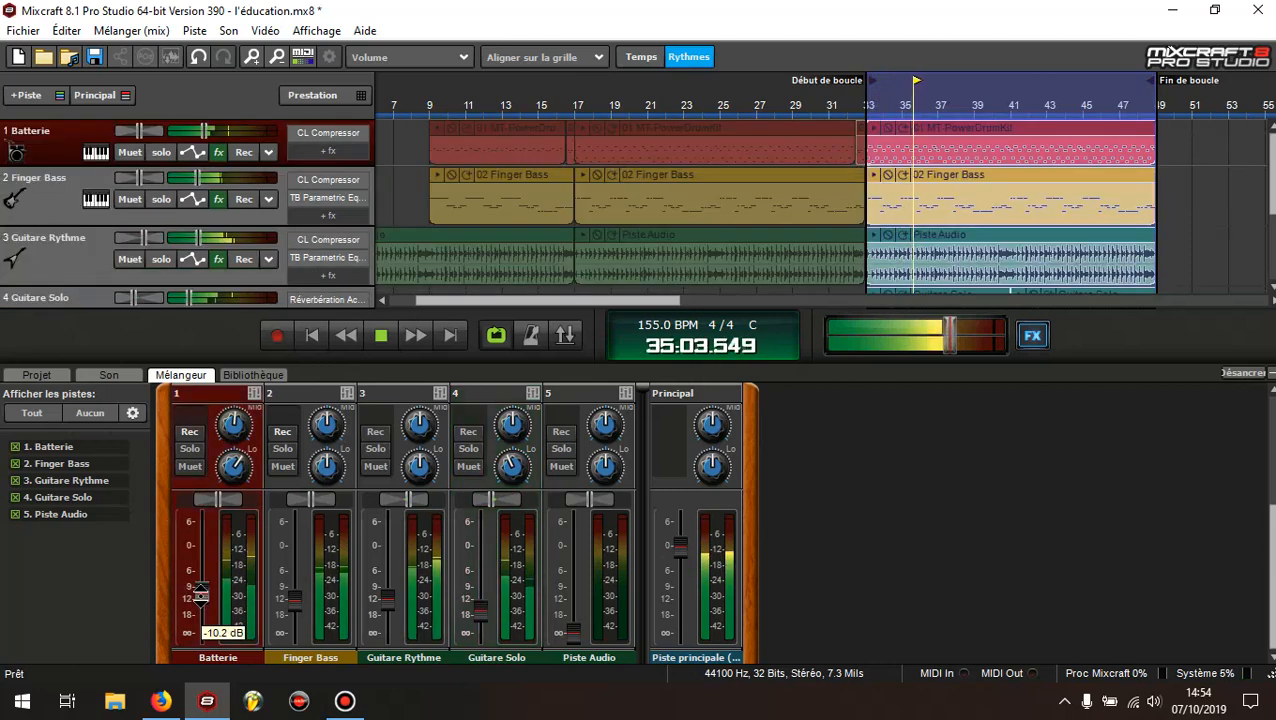
left_click(381, 336)
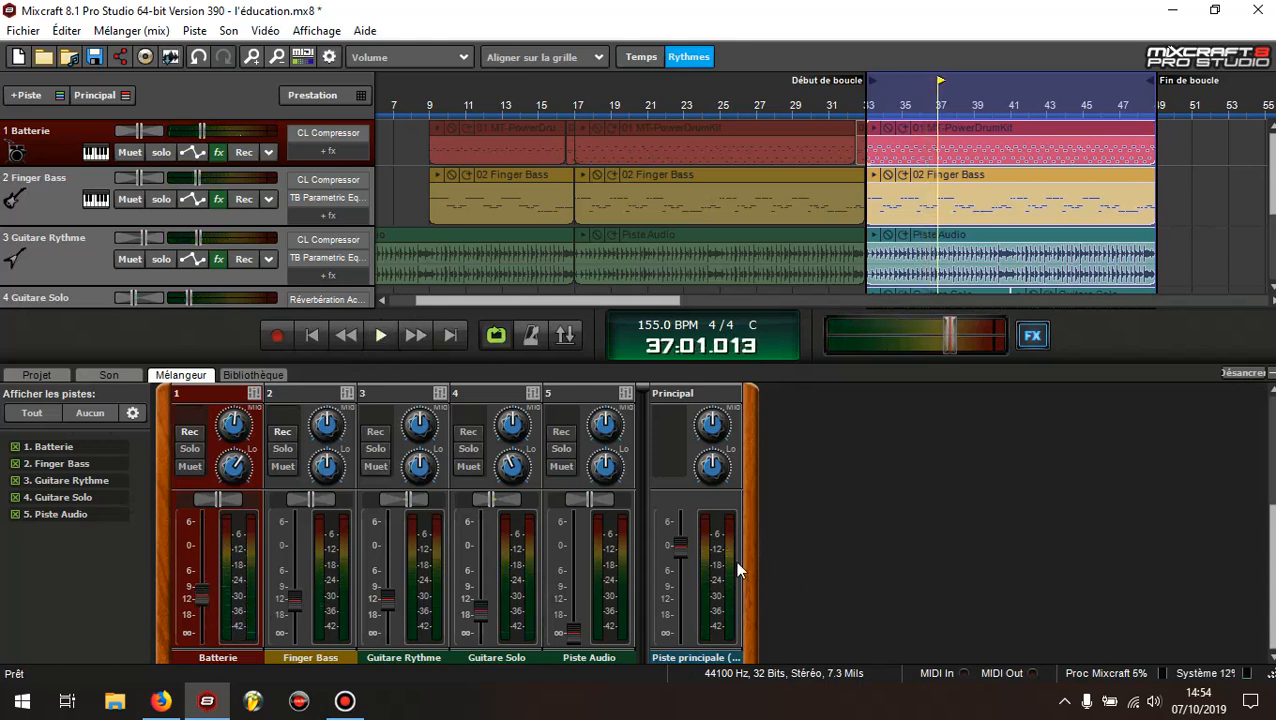
Replay the loop and slightly lower the Batterie, Guitare Rythme and Guitare Solo faders and the Finger Bass fader to about -12.6 dB
left_click(381, 336)
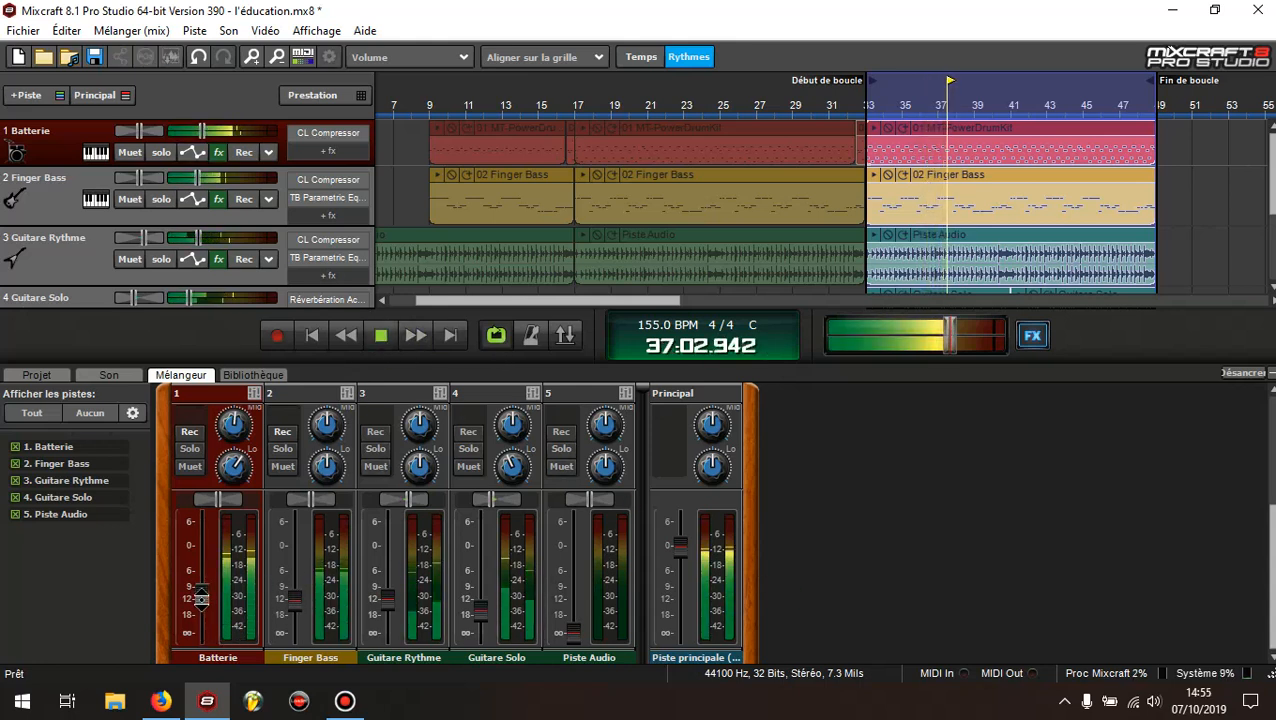
left_click(295, 601)
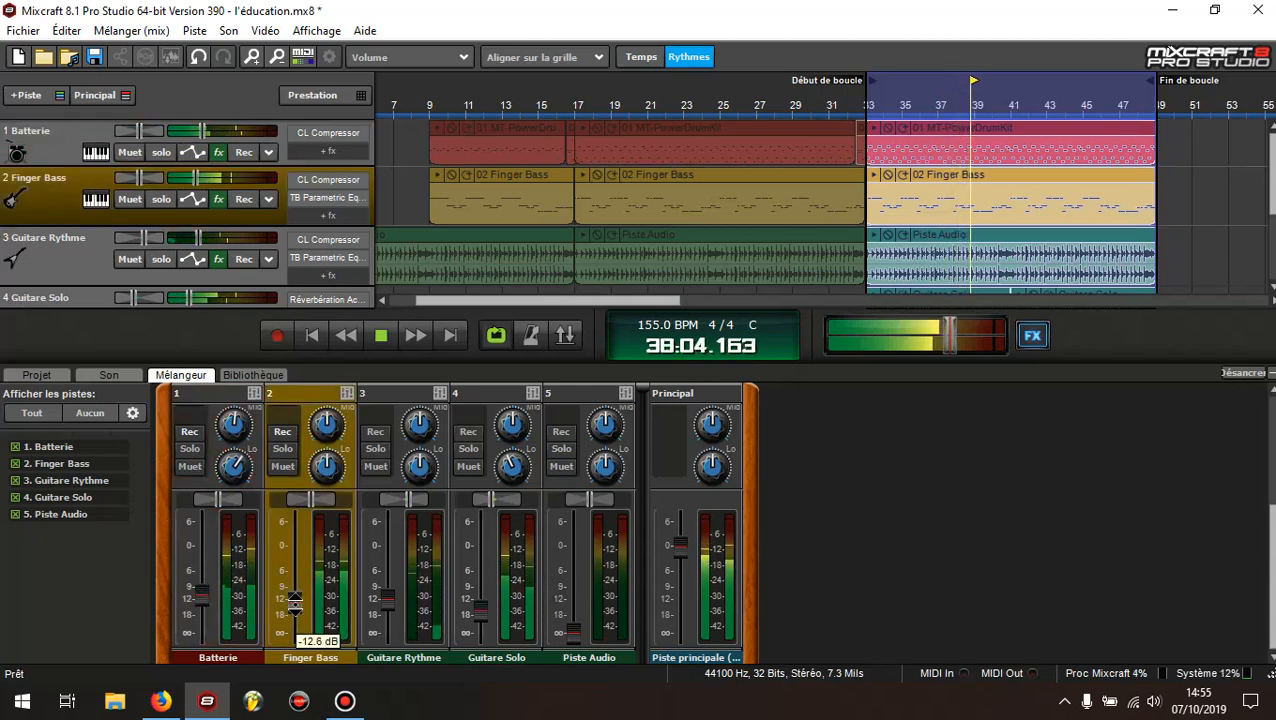
left_click(201, 597)
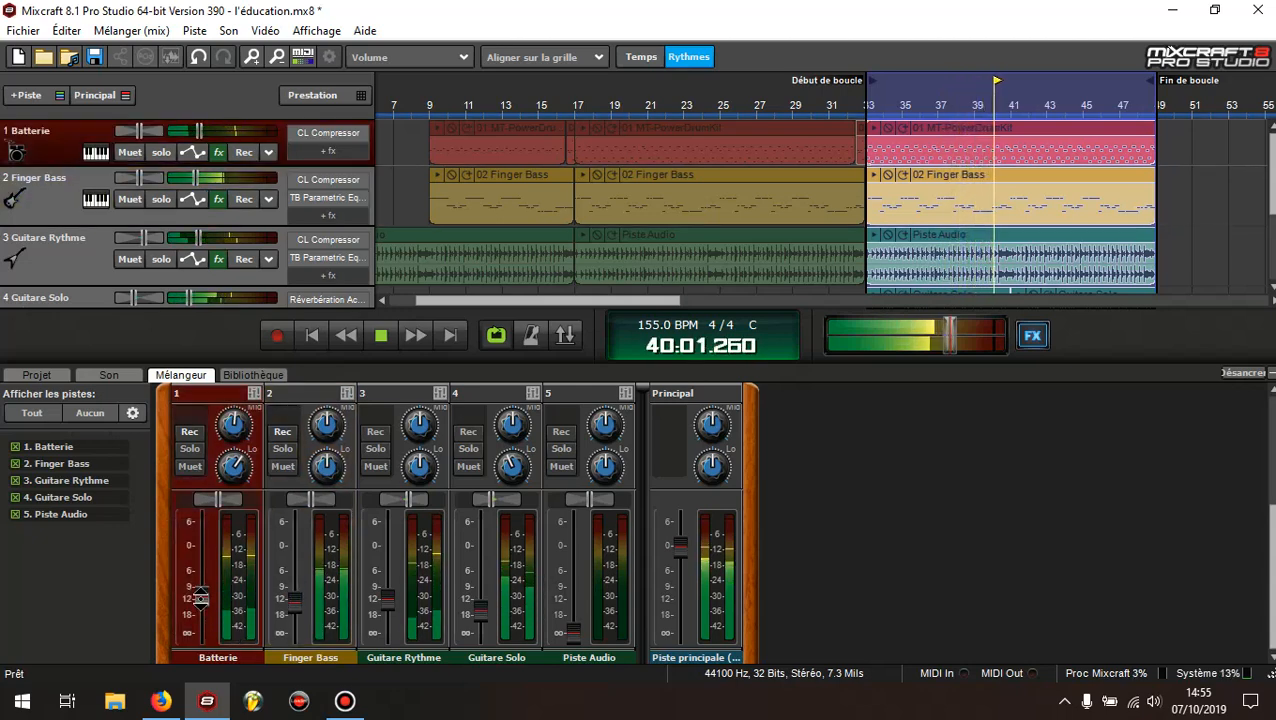
left_click(389, 599)
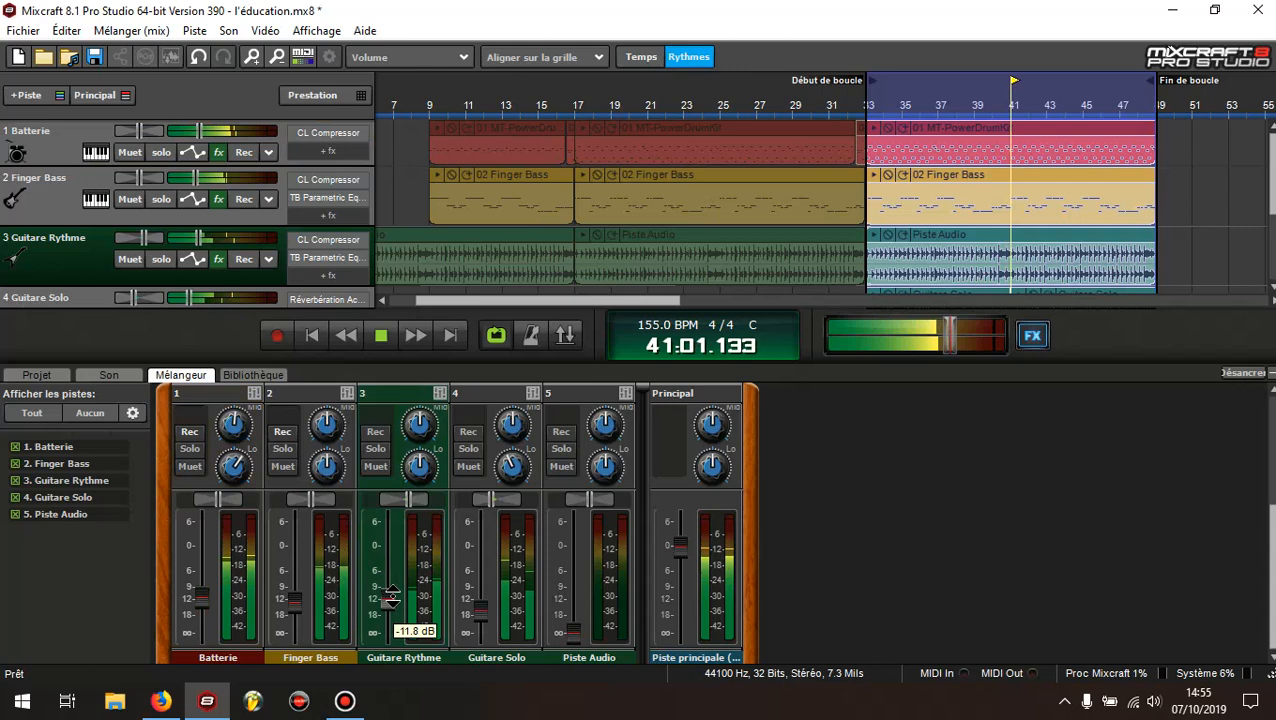
left_click(486, 610)
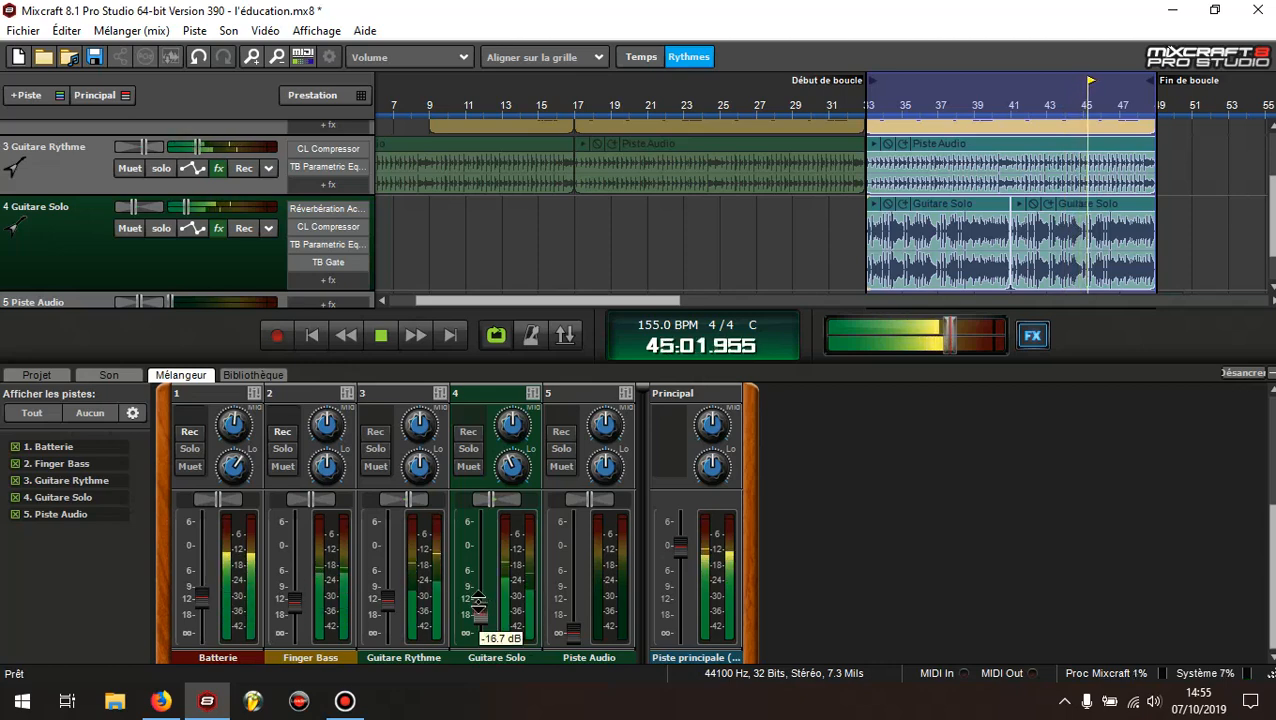
Fine-tune the Batterie fader around -11.3 dB and raise Finger Bass slightly, then stop playback and return to the song's start
left_click(300, 605)
left_click(203, 598)
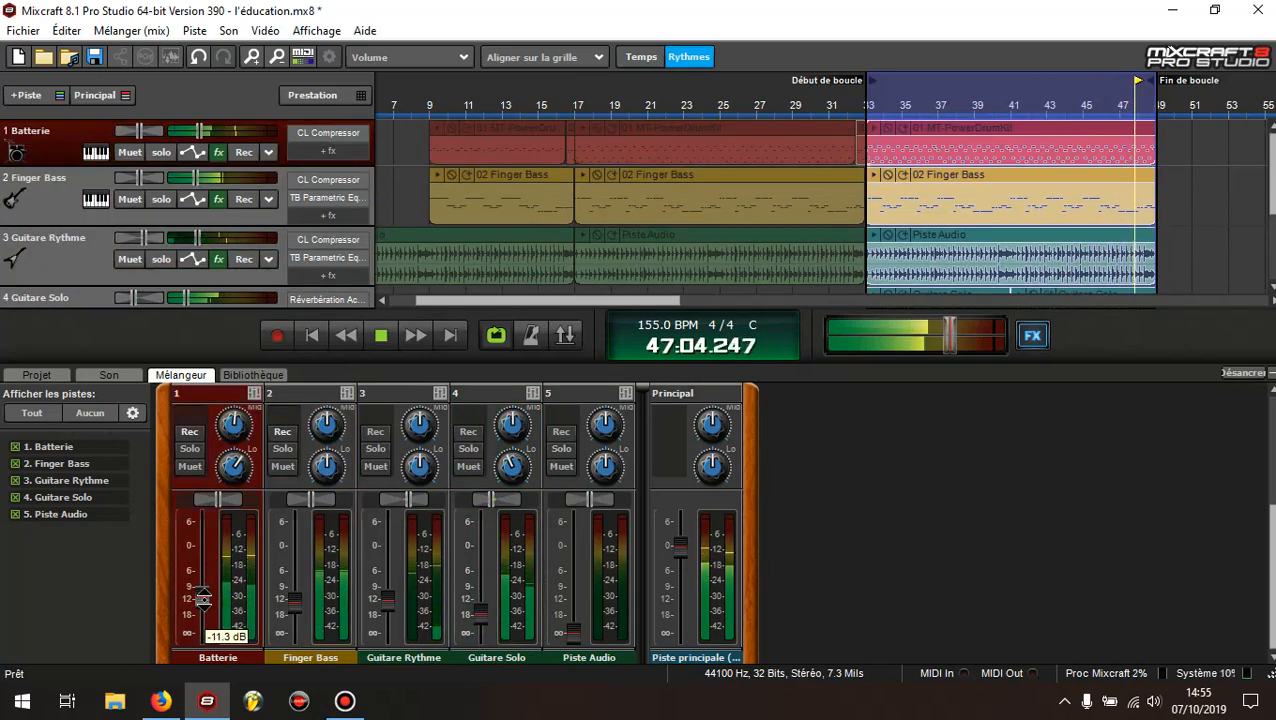
left_click(296, 600)
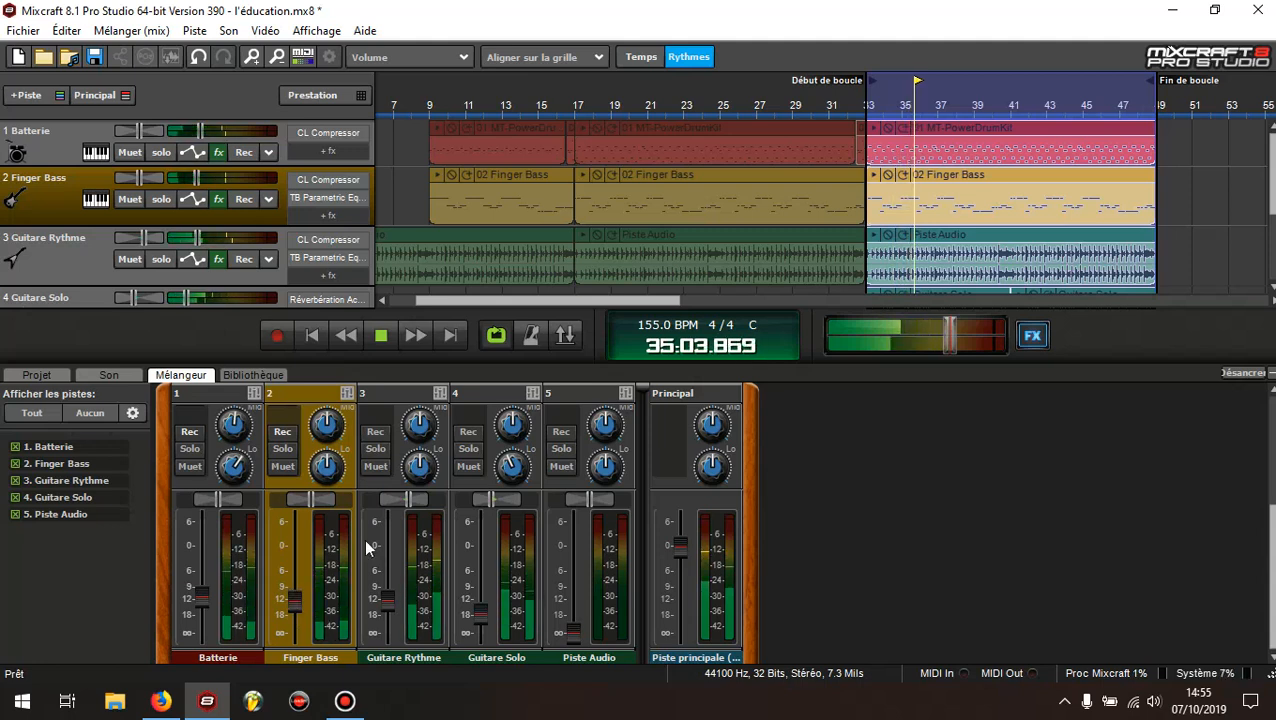
left_click(379, 336)
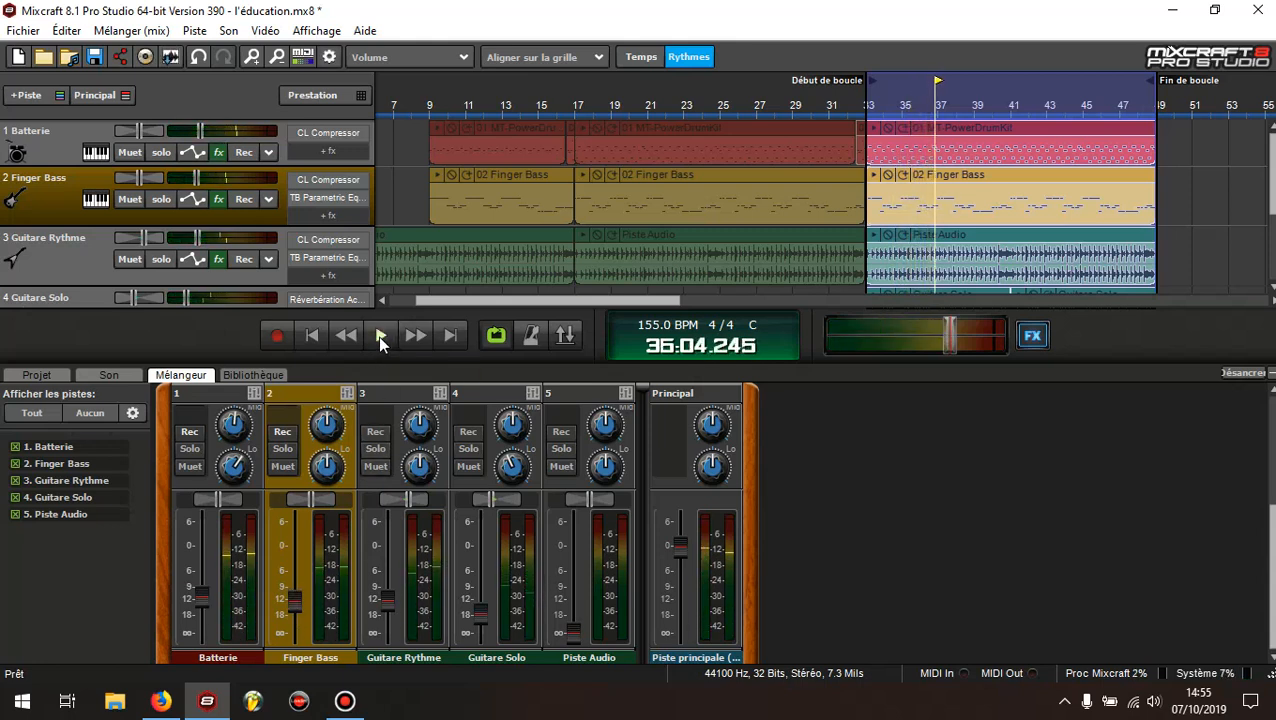
left_click(313, 336)
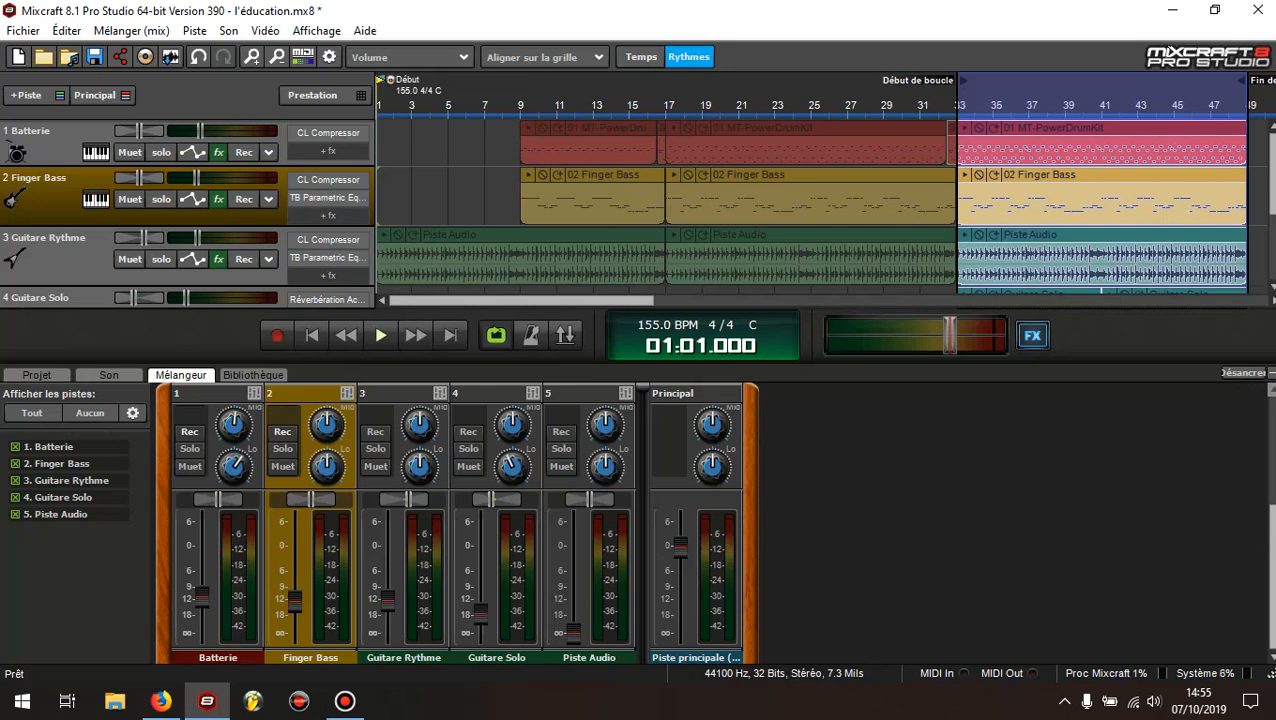
Review the effect slots, equaliser knobs, pans and faders of the Batterie, Guitare Rythme and Guitare Solo tracks
scroll(1248, 471, "up", 5)
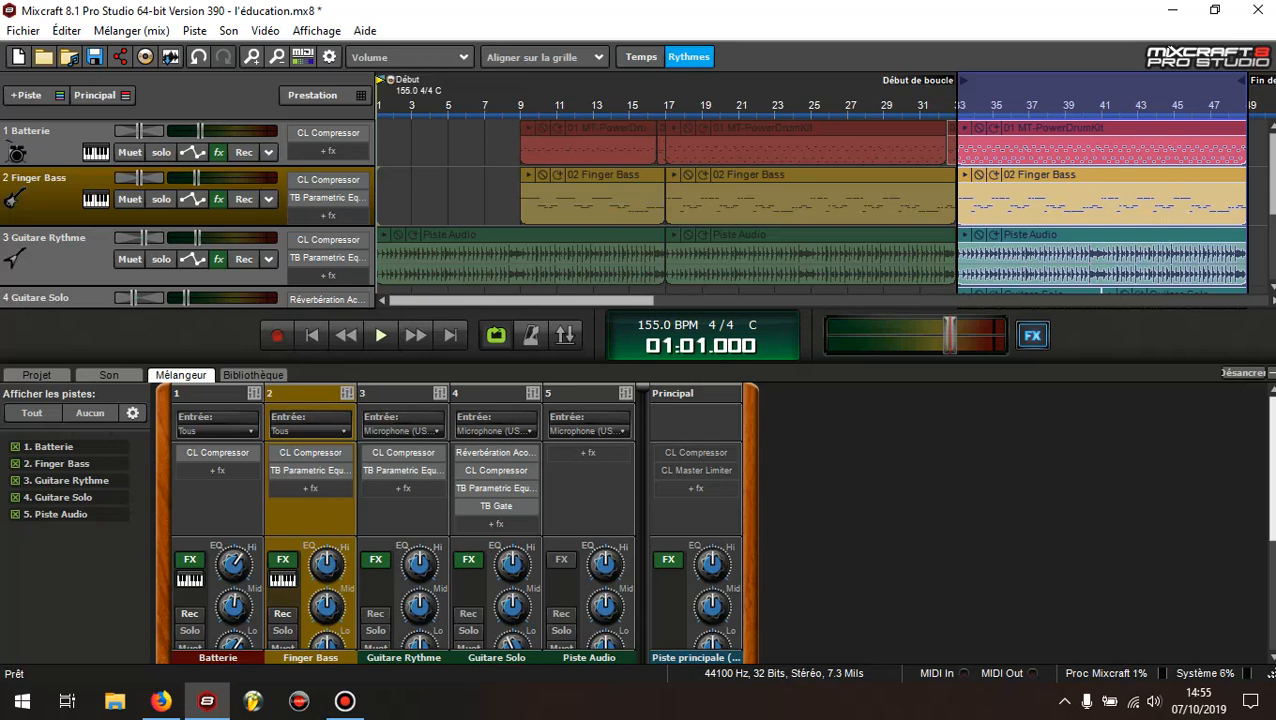
left_click_drag(1273, 415, 1273, 523)
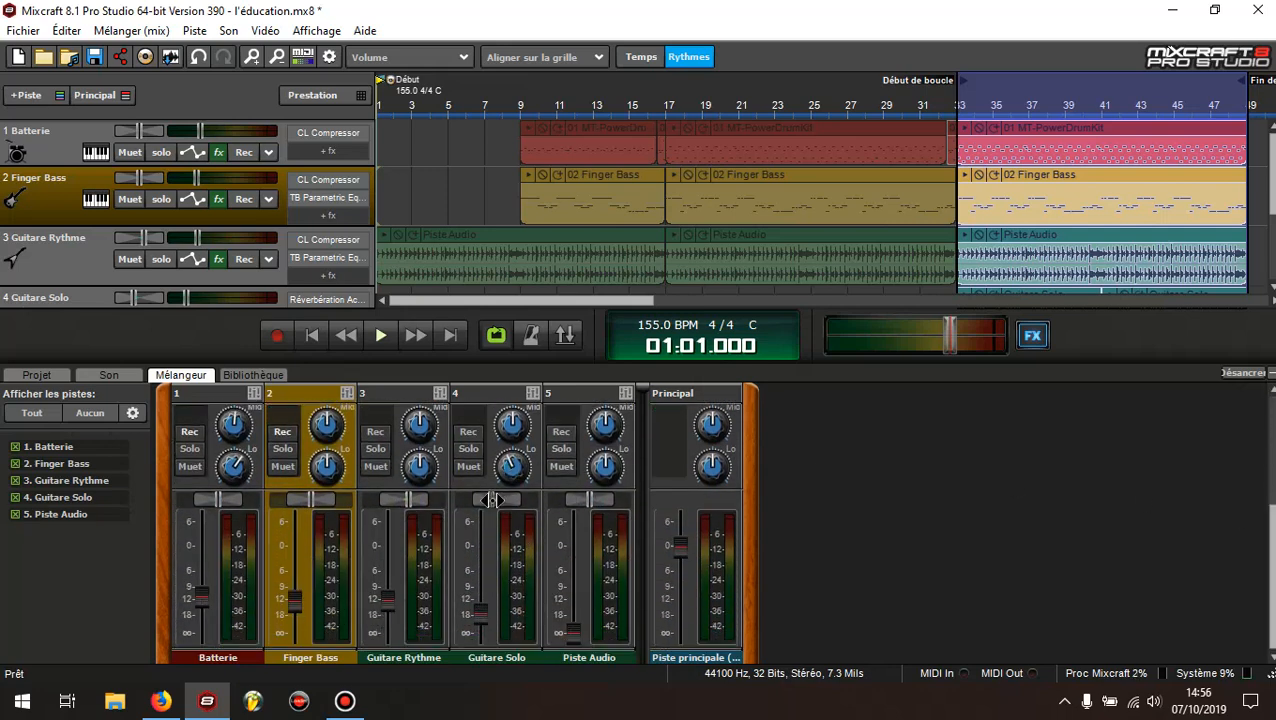
left_click_drag(495, 497, 465, 487)
left_click(51, 156)
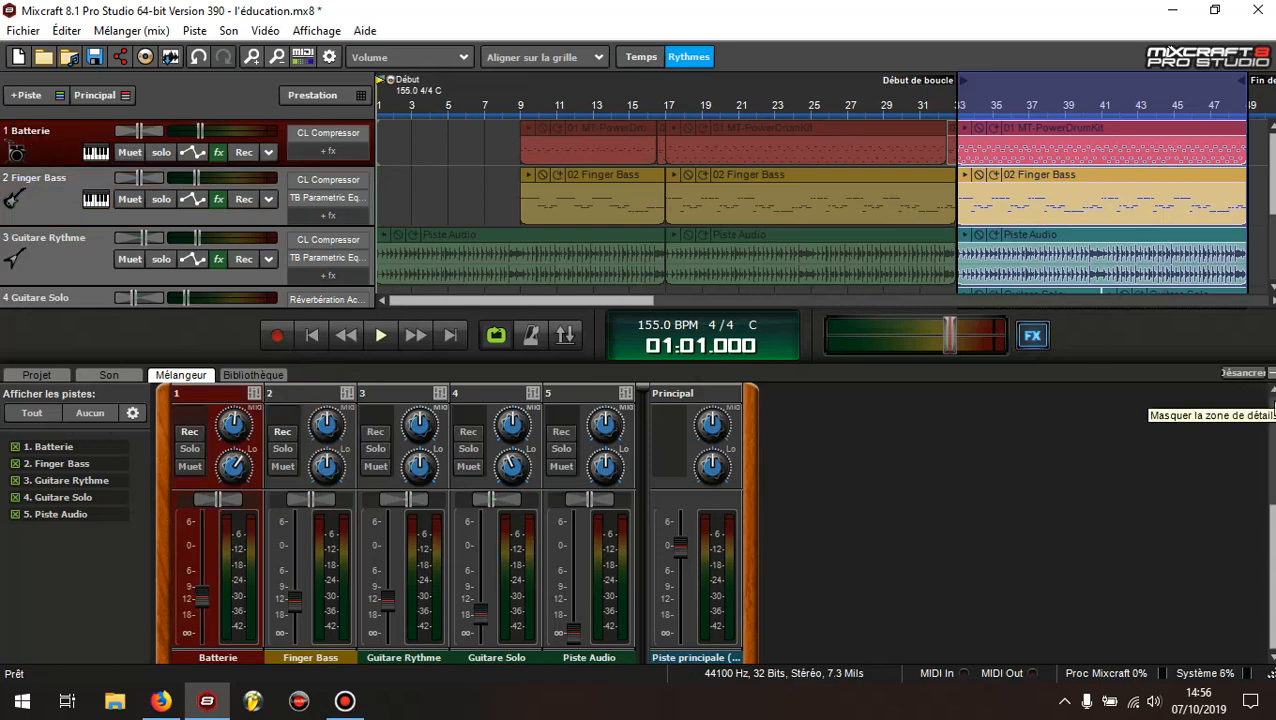
left_click_drag(1270, 557, 1271, 398)
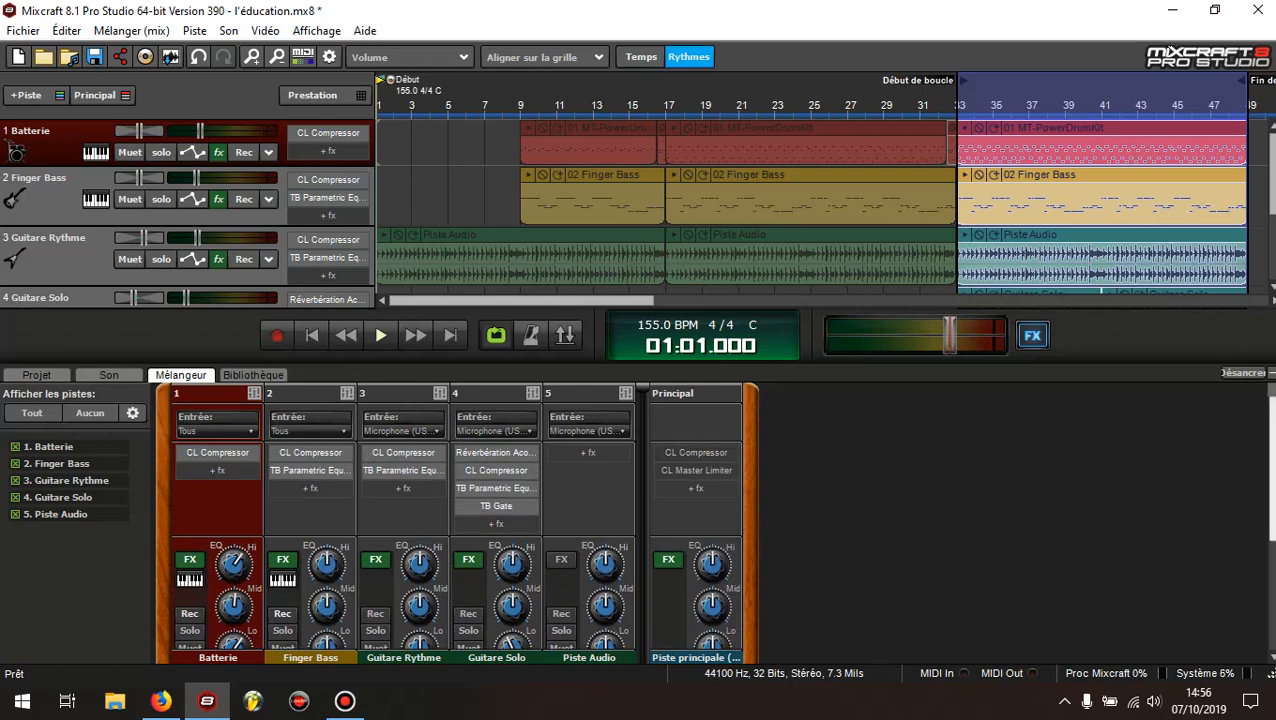
mouse_move(1272, 440)
left_mouse_down()
mouse_move(1272, 468)
mouse_move(1272, 430)
left_mouse_up()
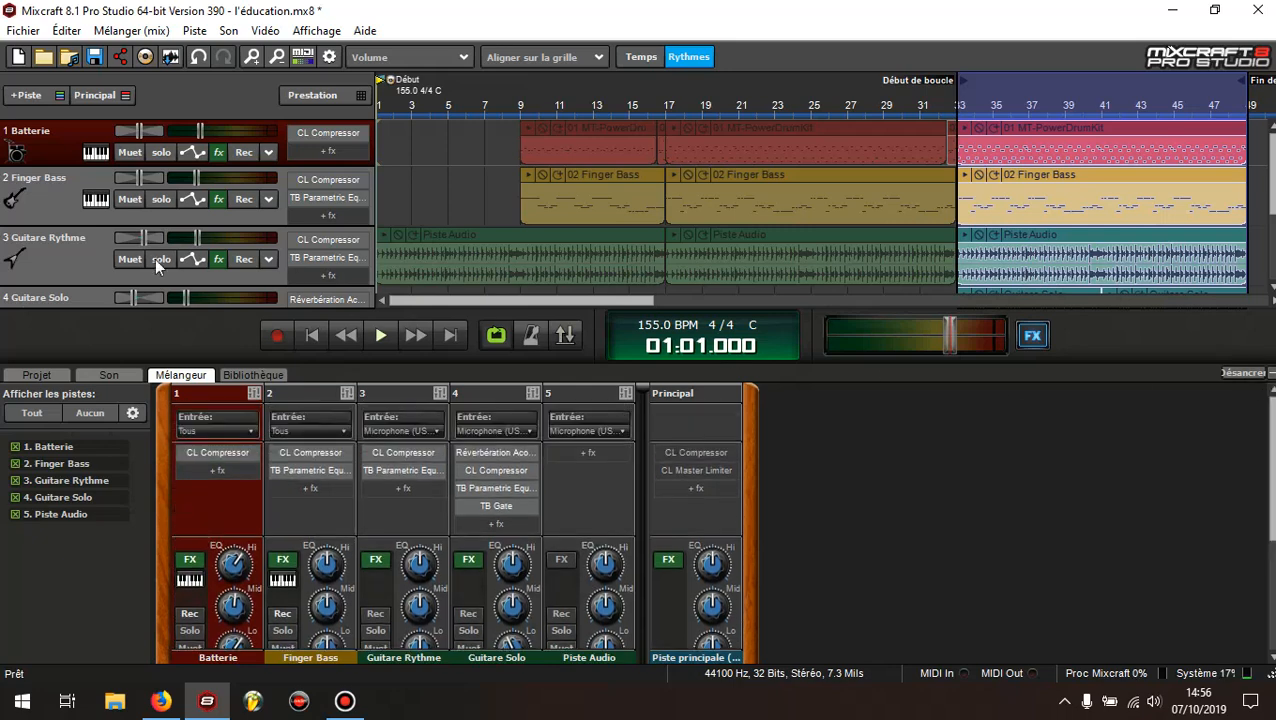
left_click(63, 262)
scroll(68, 265, "down", 2)
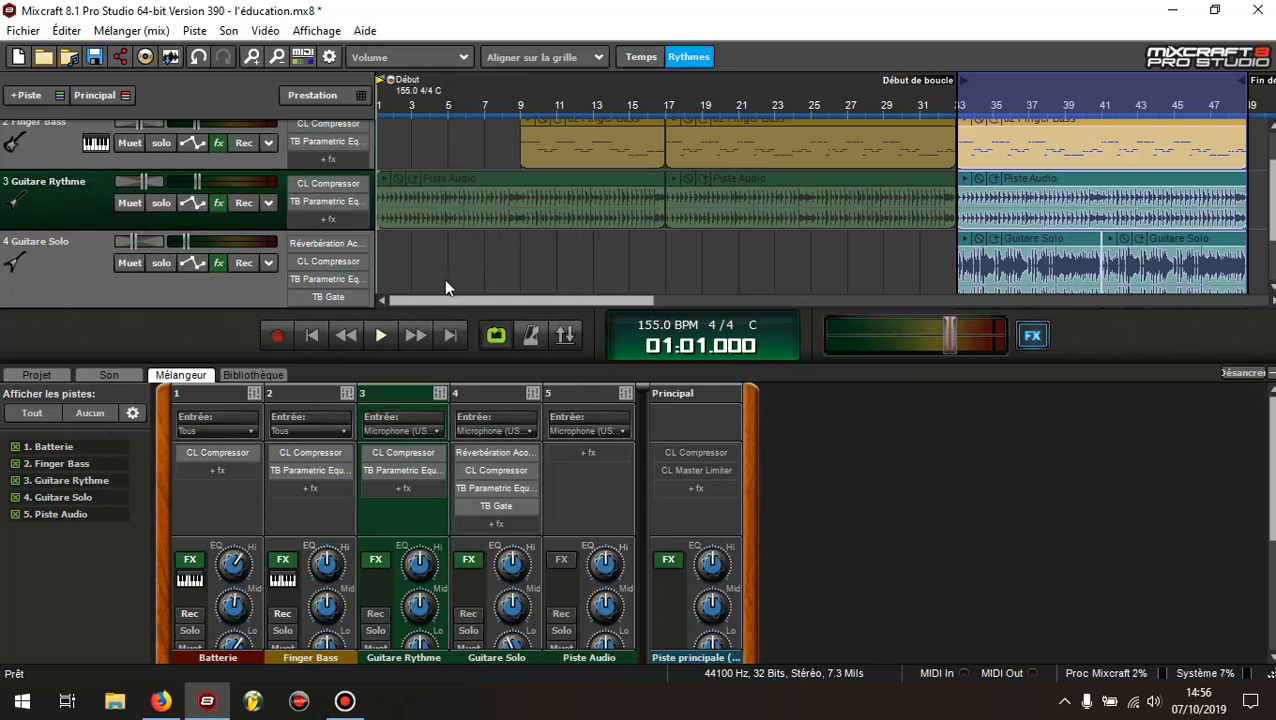
left_click(69, 256)
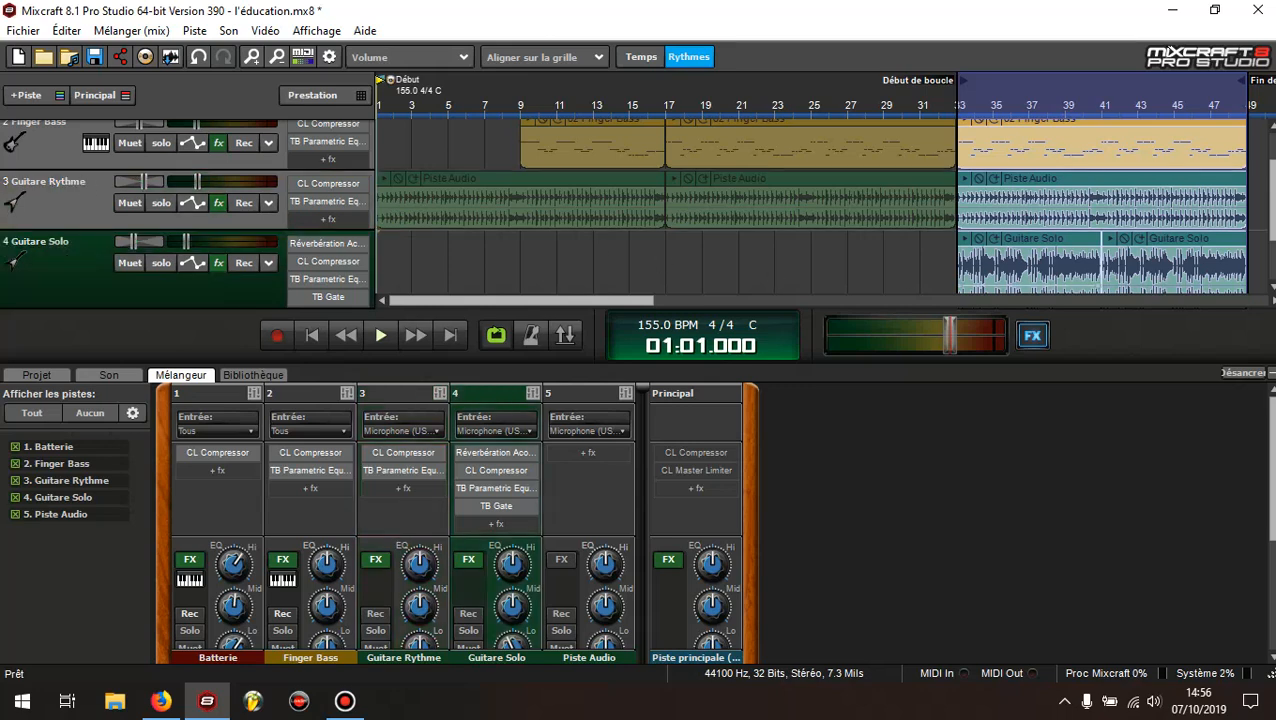
scroll(1273, 139, "up", 1)
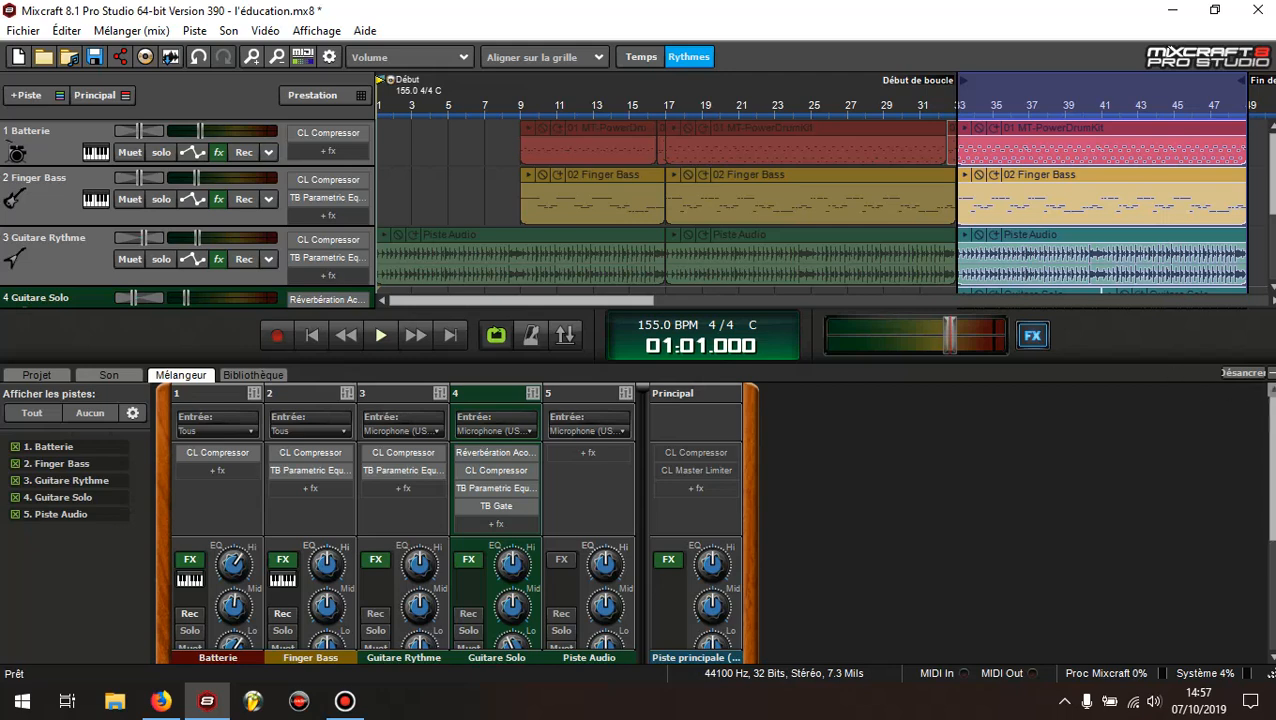
scroll(1267, 450, "down", 3)
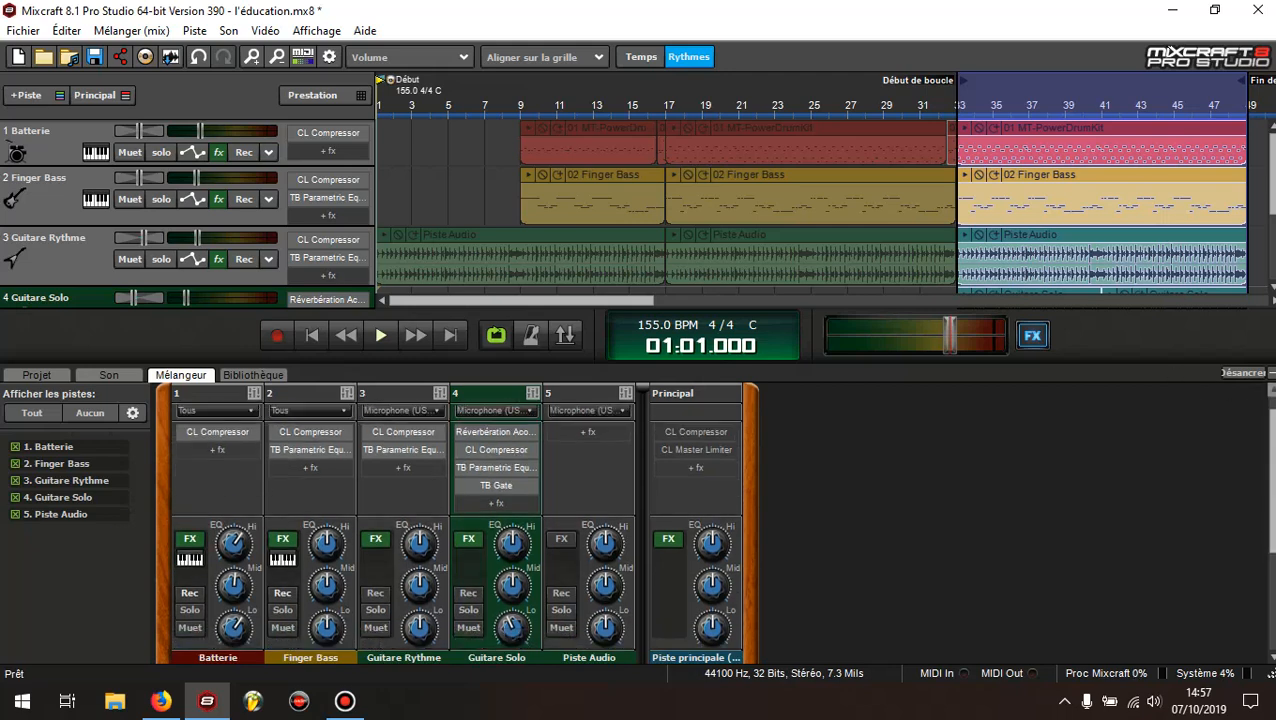
scroll(1267, 450, "up", 3)
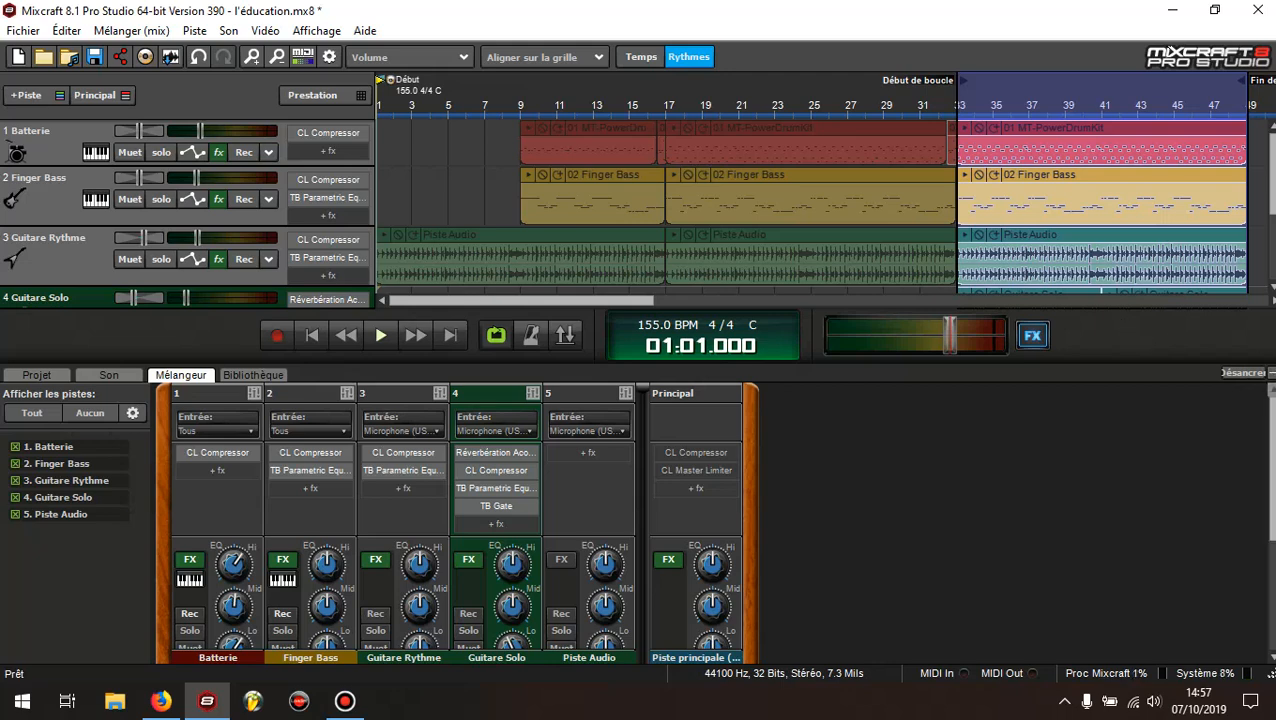
mouse_move(1272, 411)
left_mouse_down()
mouse_move(1272, 510)
mouse_move(1270, 404)
left_mouse_up()
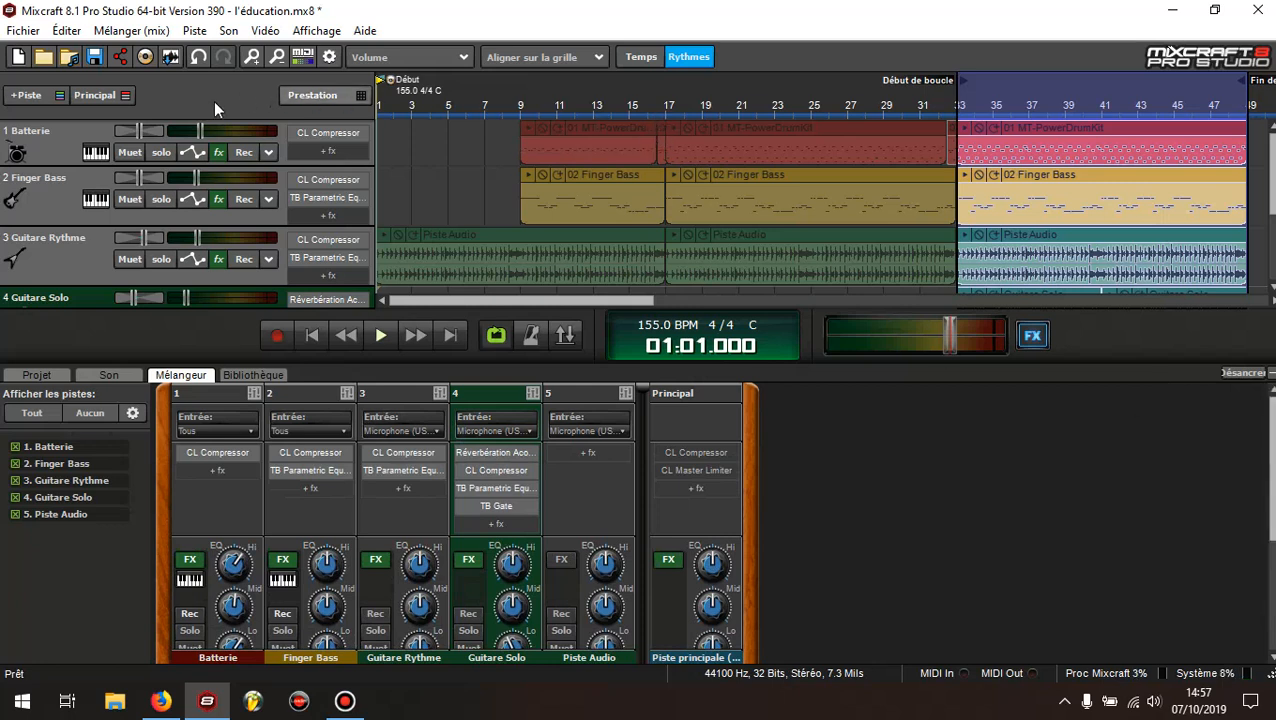
Open the Batterie track's effect list, select and enable Classic Compressor, and bring up its settings with the Vocal preset
left_click(54, 153)
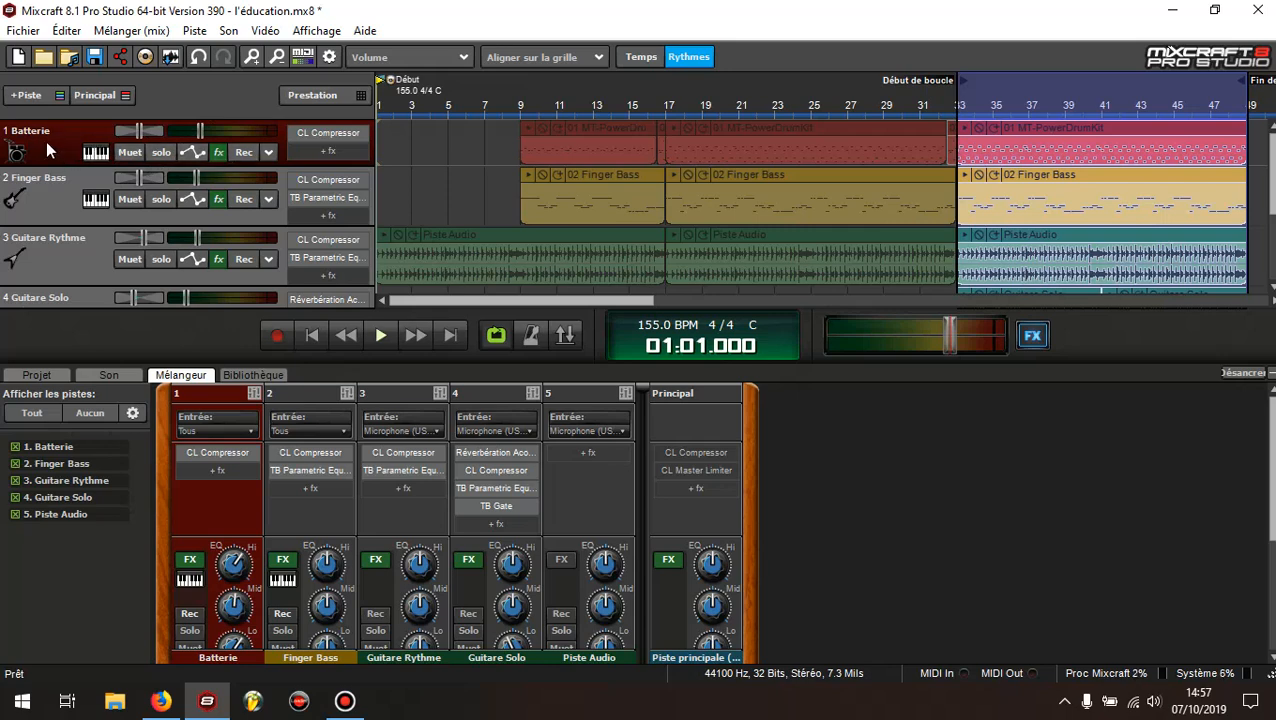
left_click(220, 155)
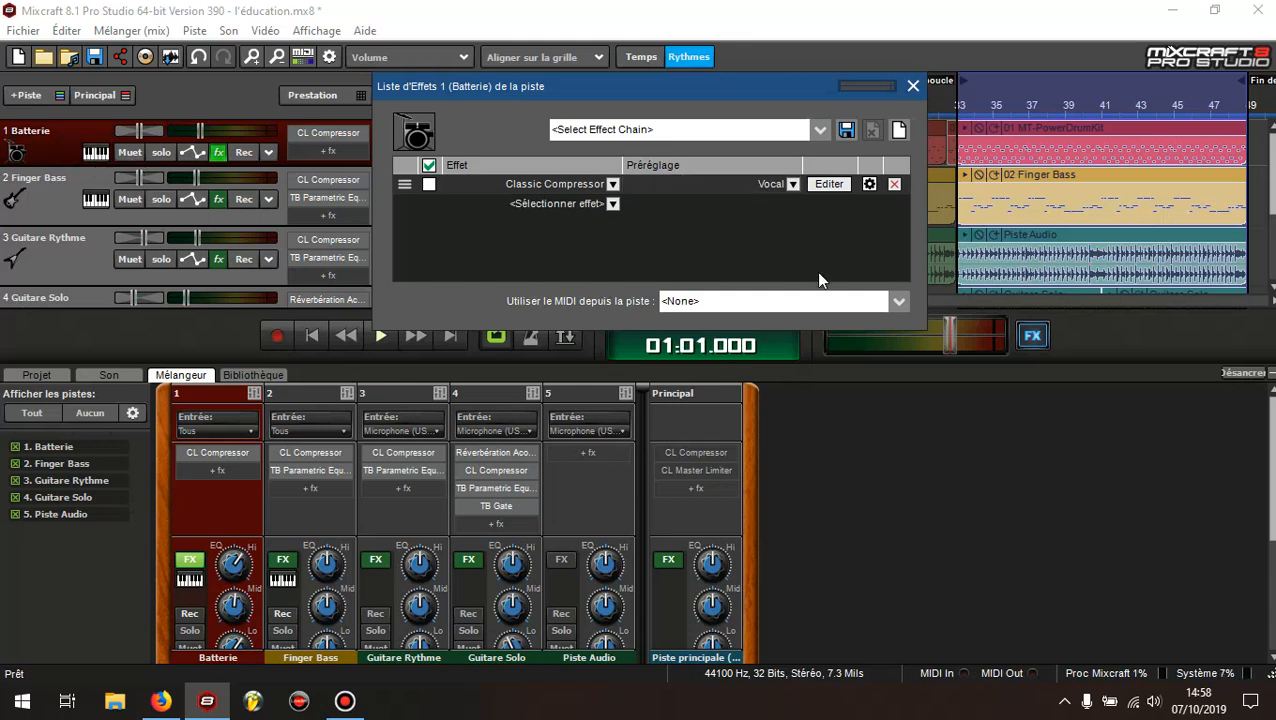
left_click(613, 186)
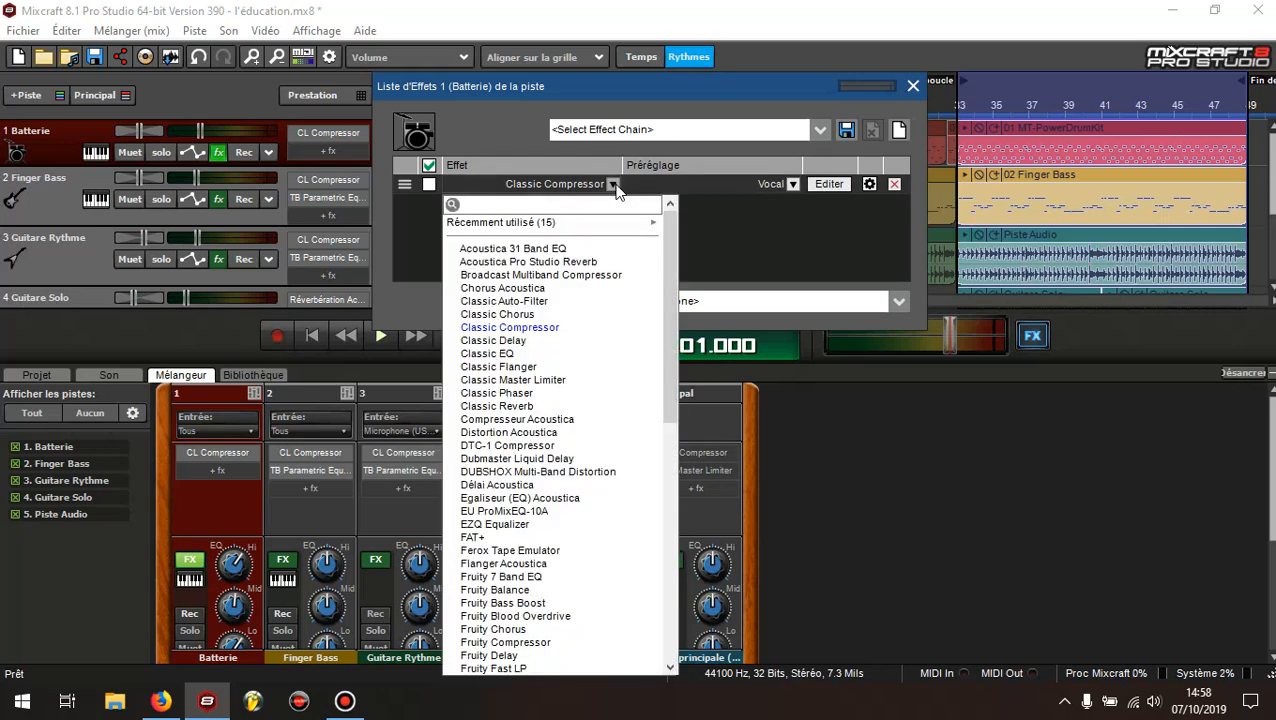
mouse_move(672, 228)
left_mouse_down()
mouse_move(671, 241)
mouse_move(670, 223)
left_mouse_up()
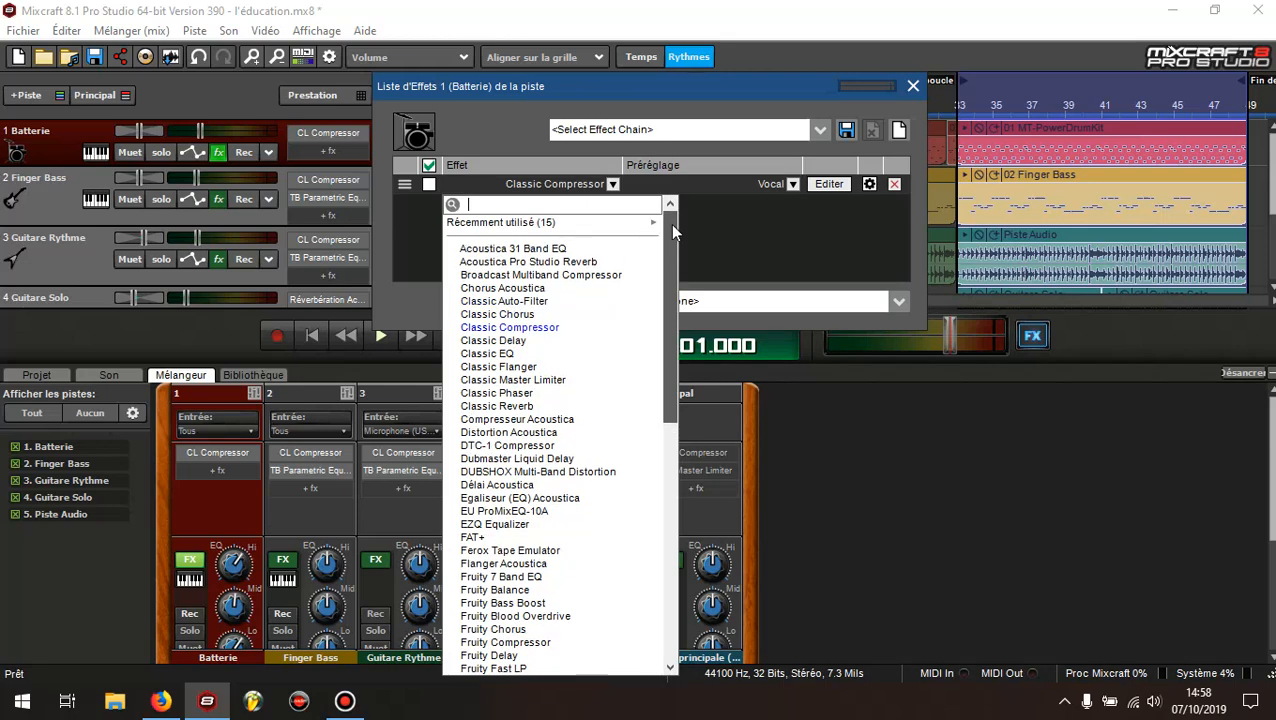
left_click(533, 328)
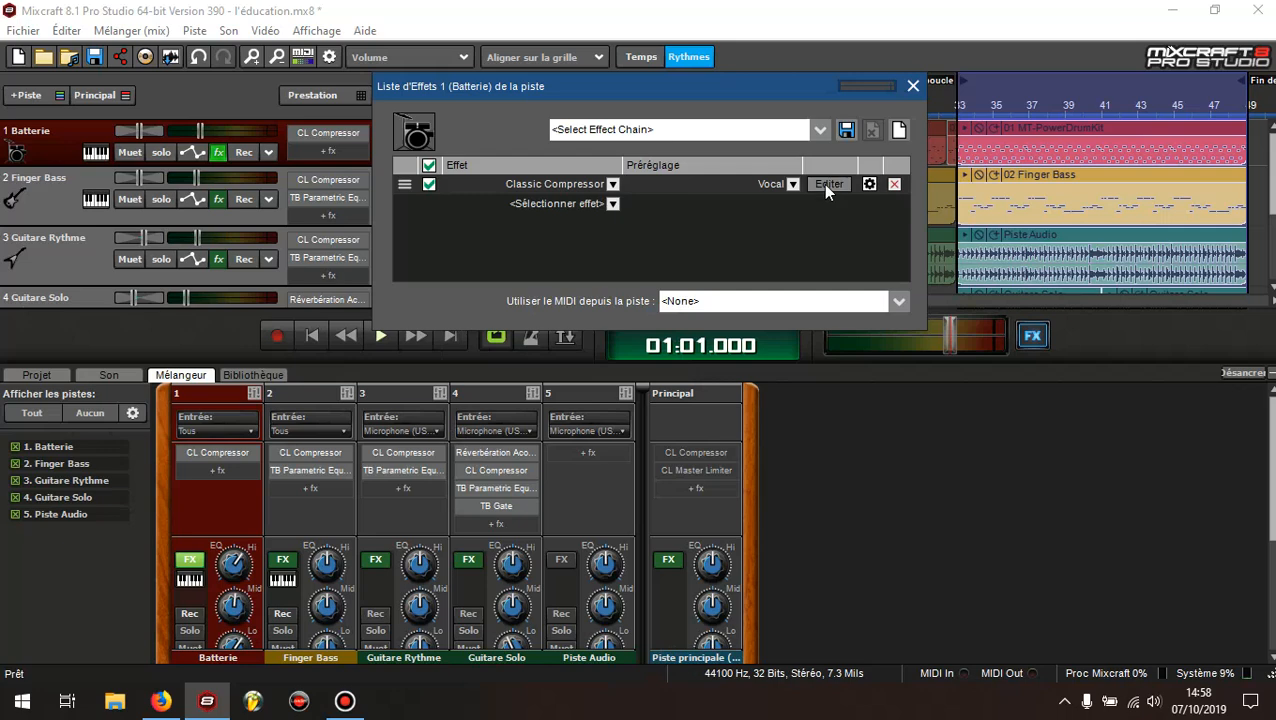
left_click(614, 184)
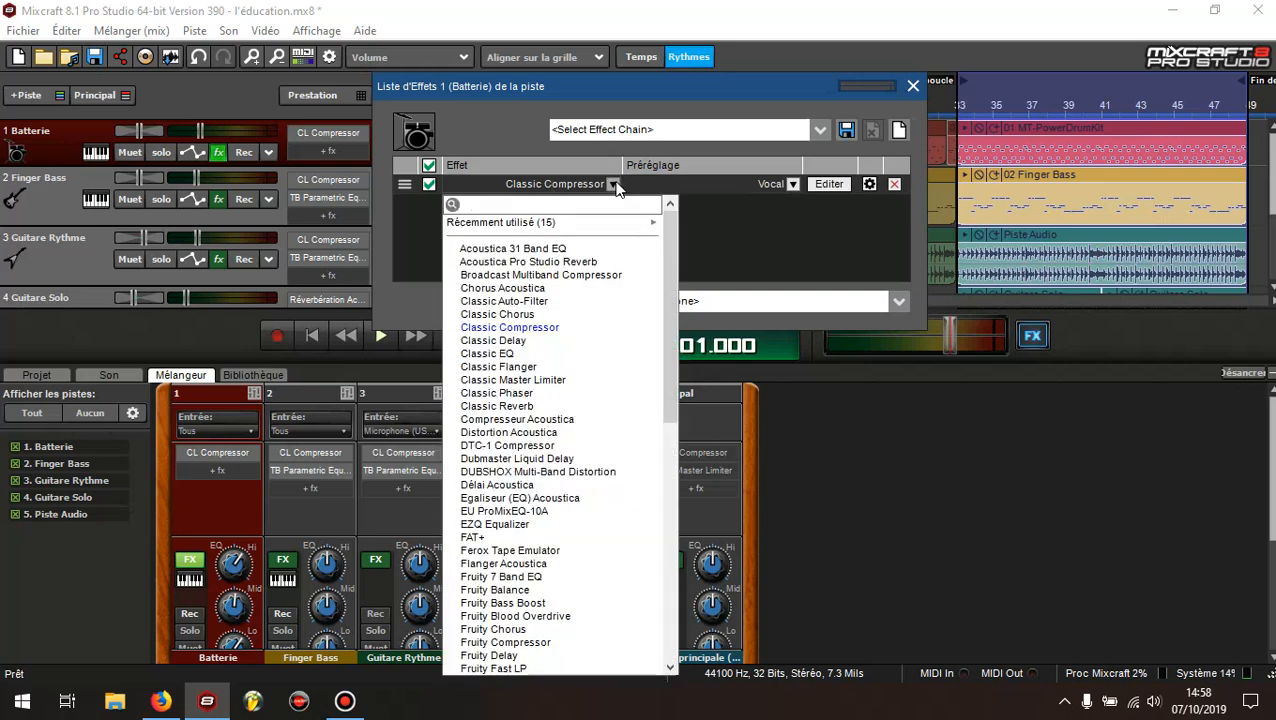
left_click(550, 327)
left_click(829, 185)
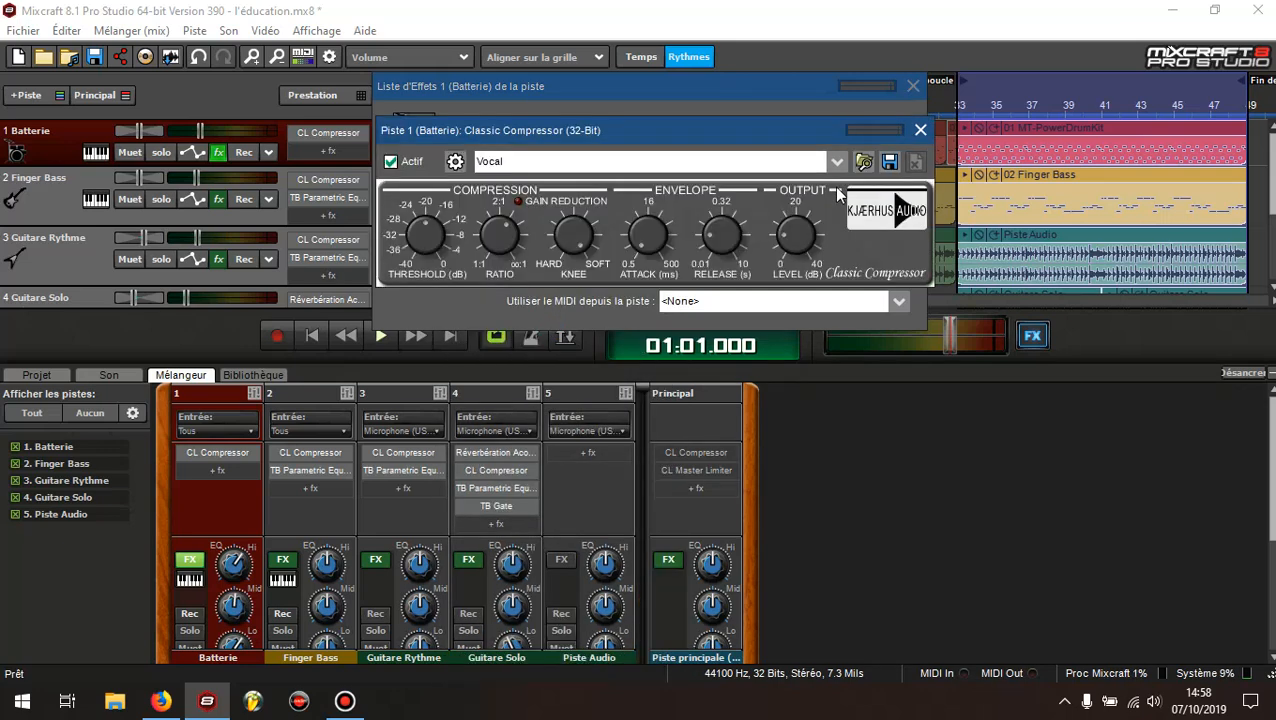
left_click_drag(708, 139, 684, 349)
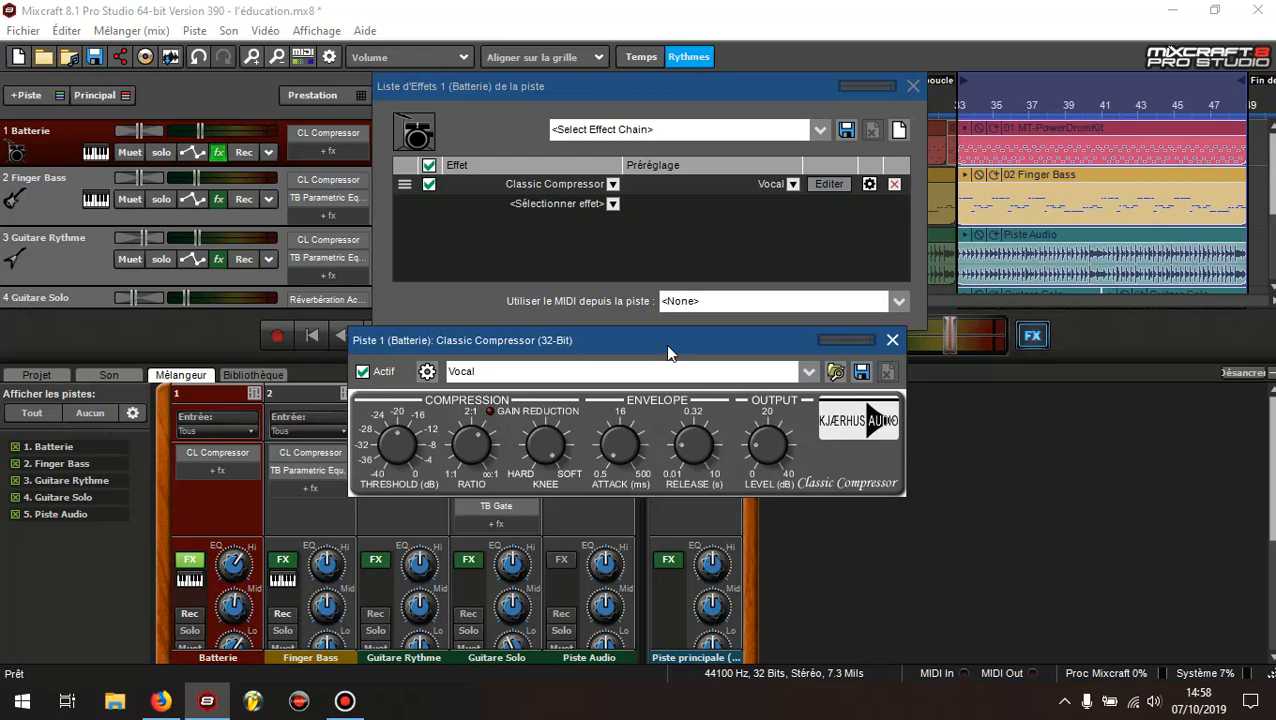
Open the Compression document in Word, read its recommended BATTERIE settings, and return to Mixcraft
left_click(115, 700)
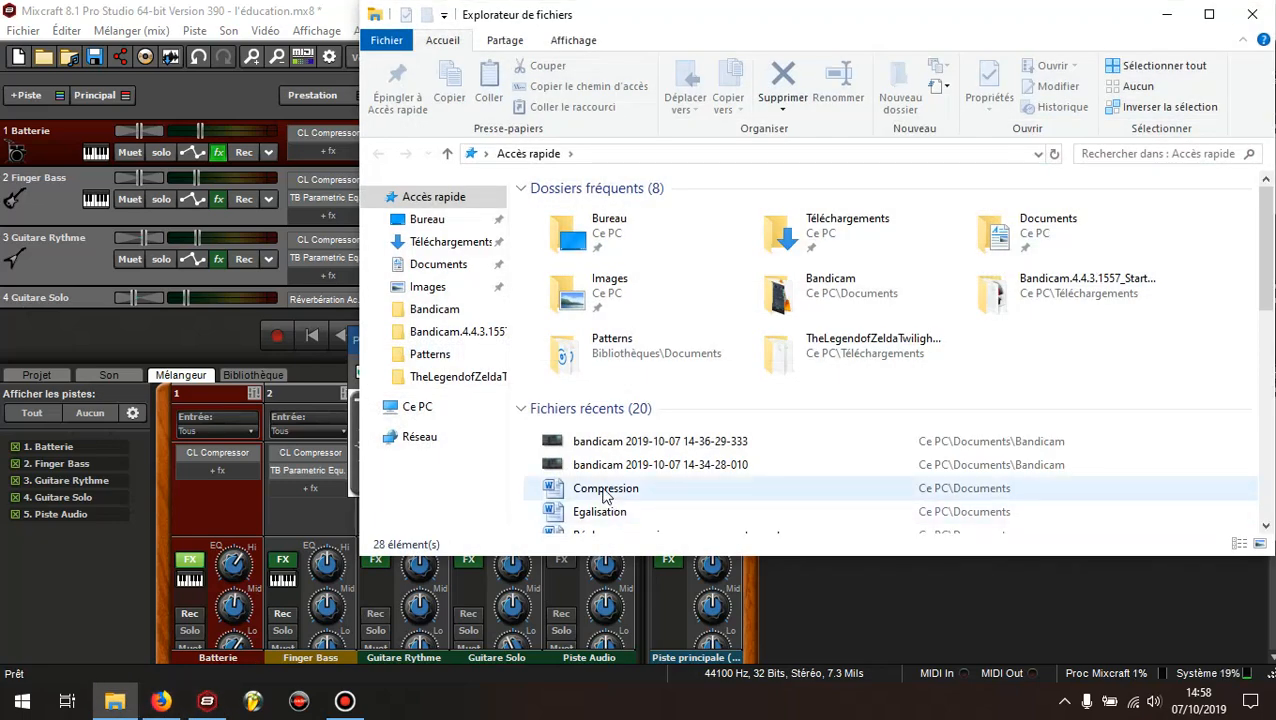
double_click(605, 490)
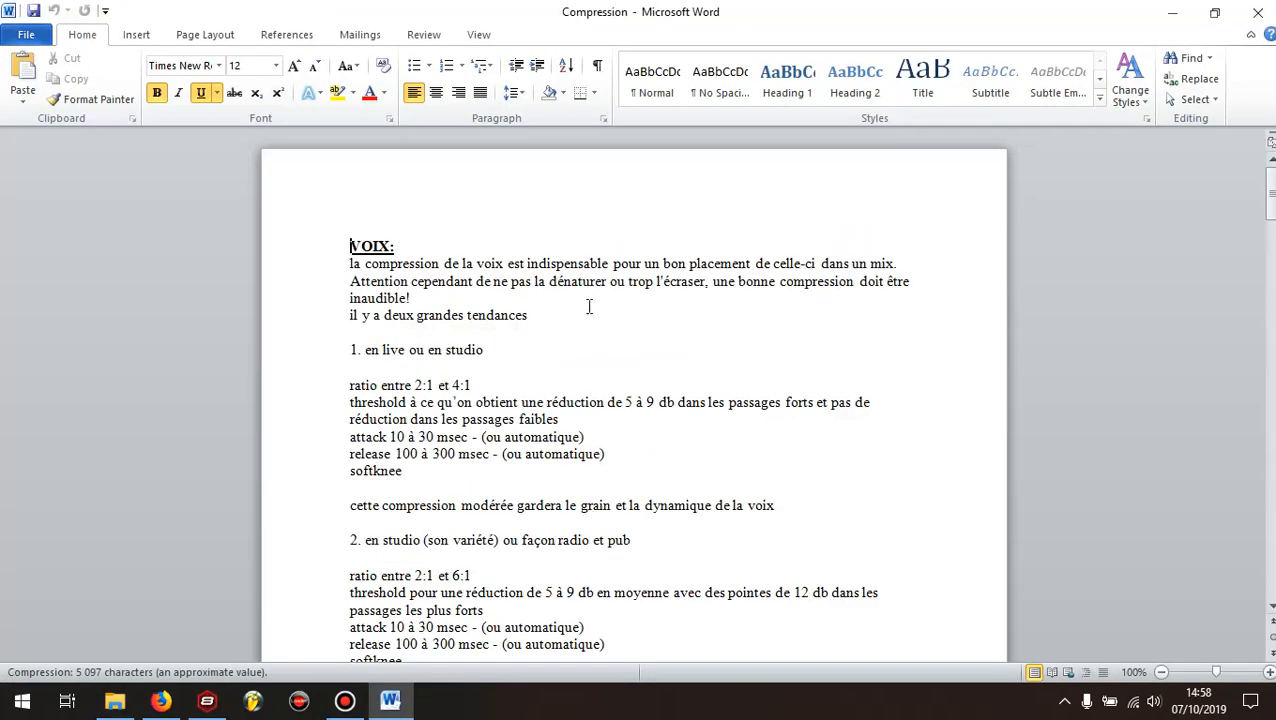
scroll(590, 307, "down", 4)
scroll(627, 304, "down", 6)
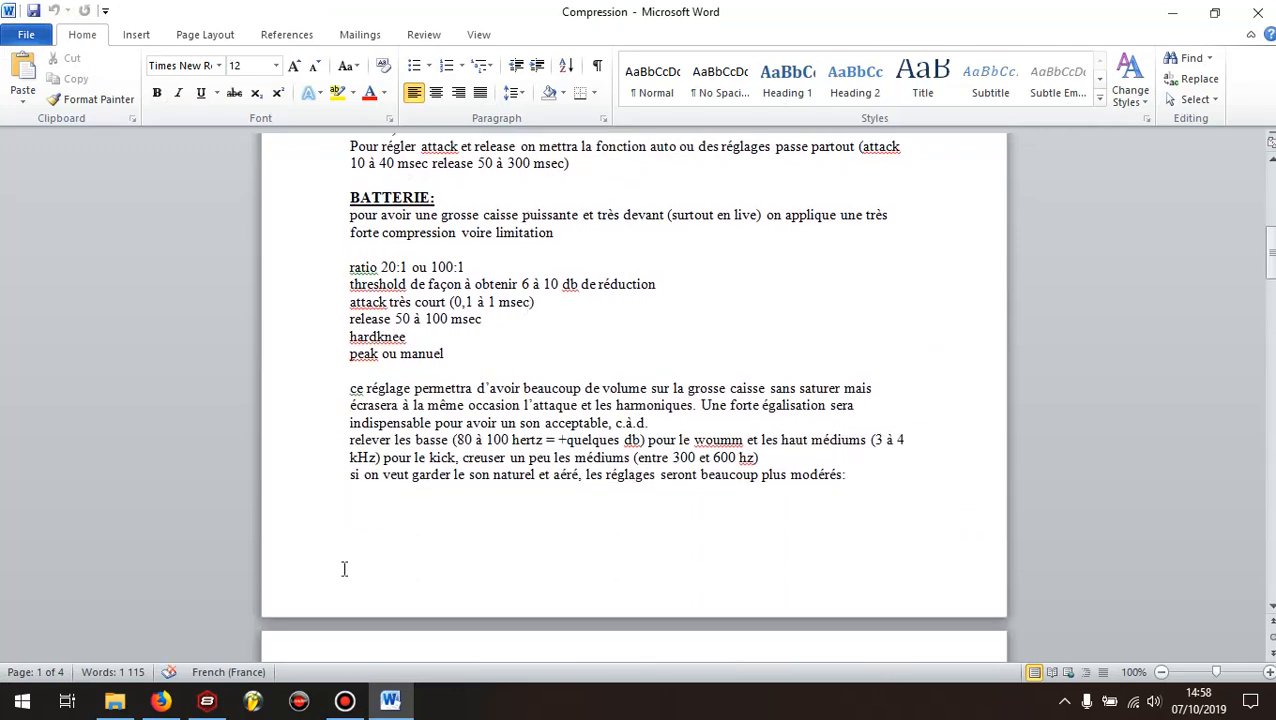
left_click(345, 702)
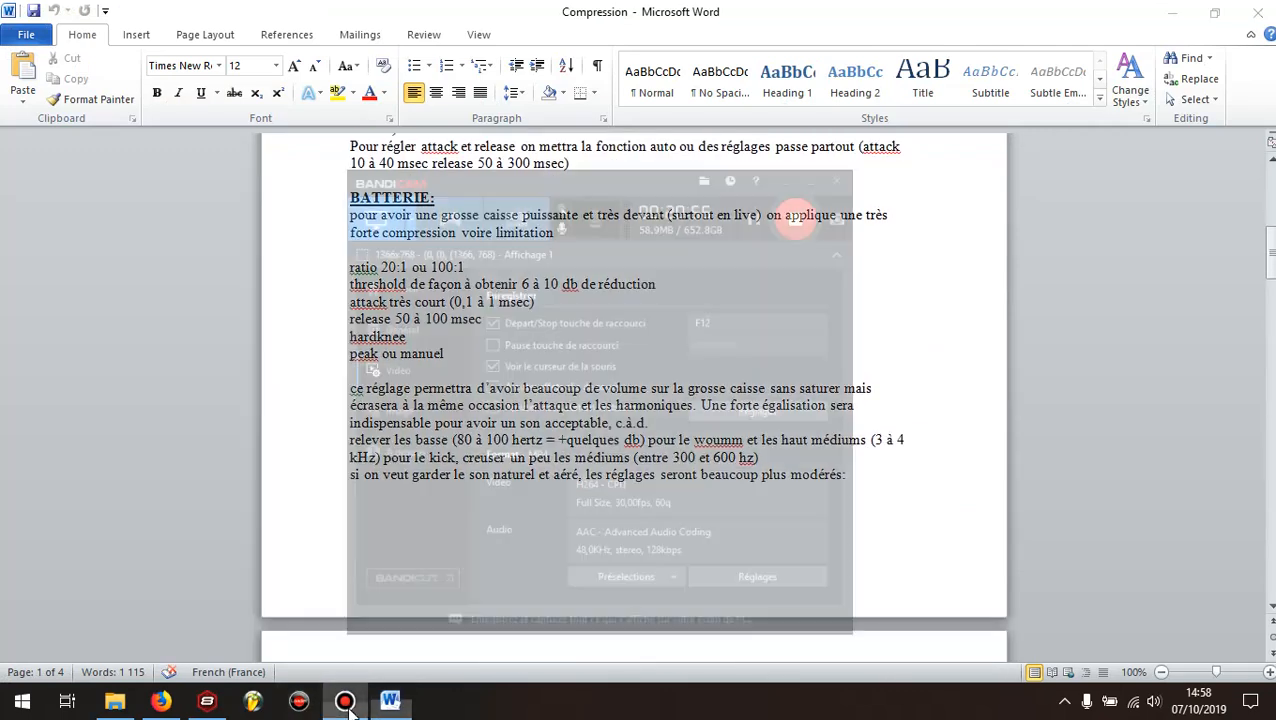
left_click(345, 702)
left_click(207, 702)
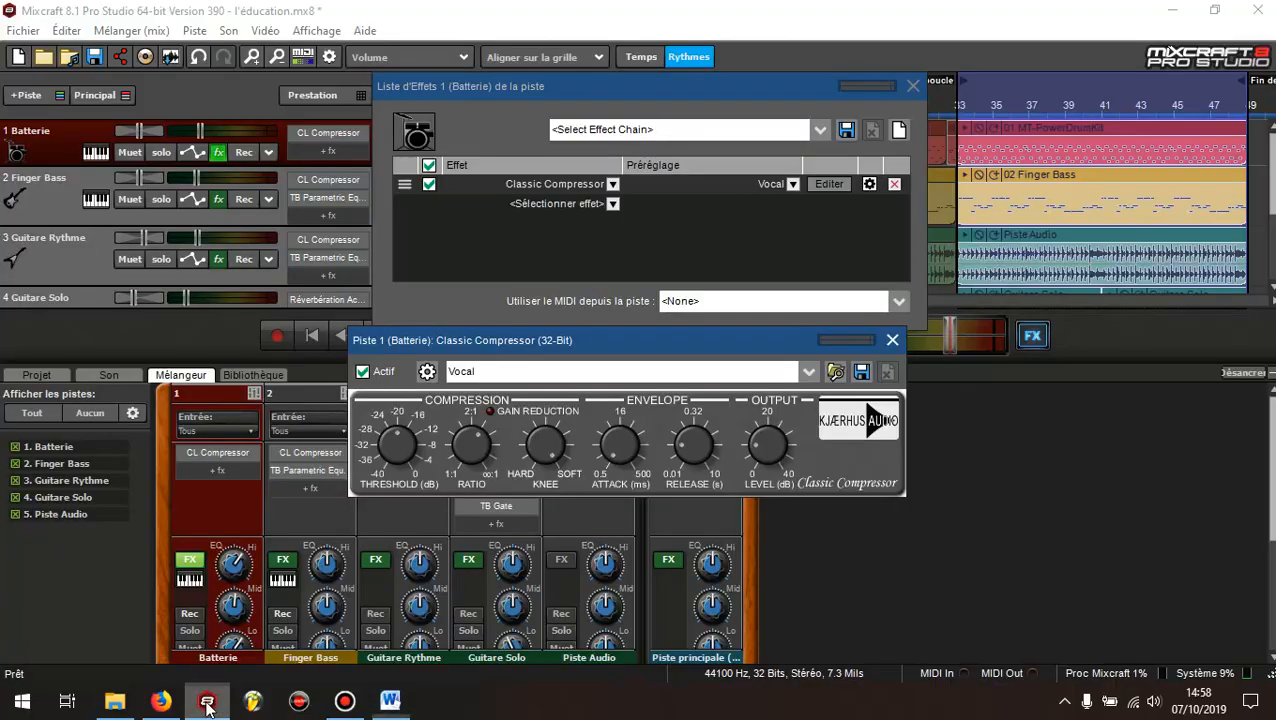
Try the Batterie compressor's Knee knob, and compare the voice and drum knee recommendations in the Word document Compression before returning to Mixcraft
left_click_drag(624, 342, 684, 252)
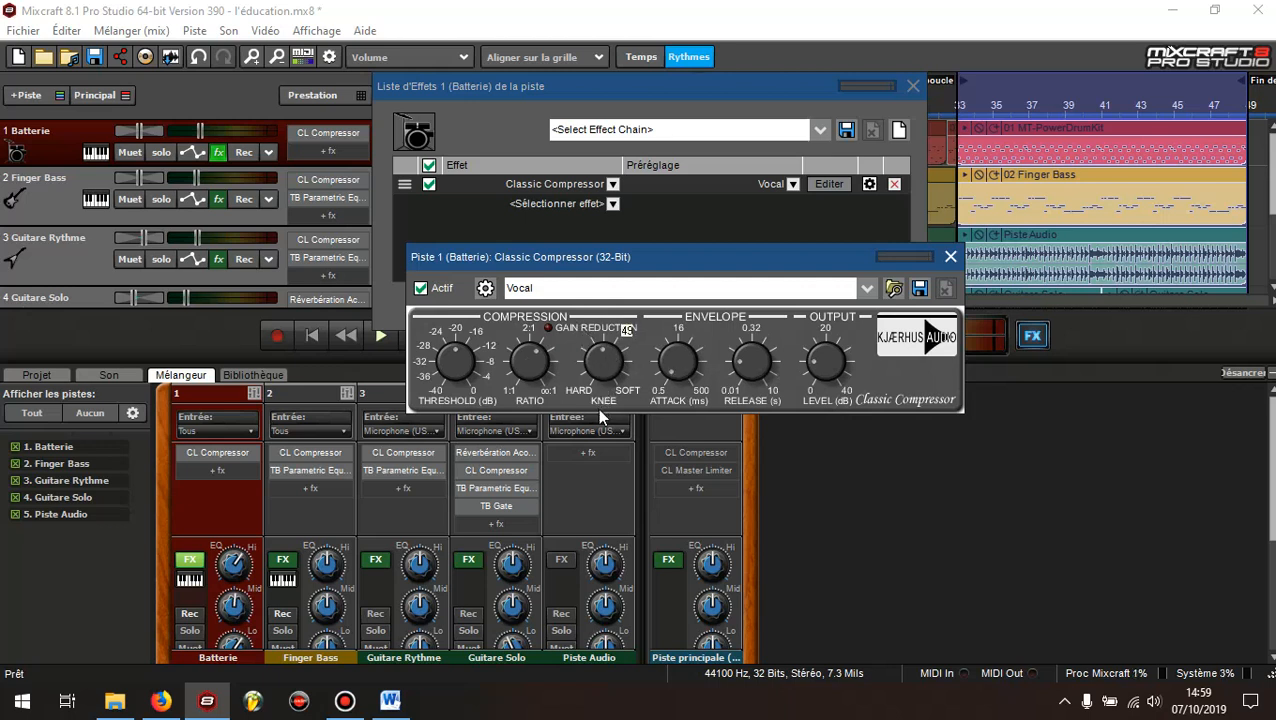
mouse_move(607, 366)
left_mouse_down()
mouse_move(601, 330)
mouse_move(620, 360)
left_mouse_up()
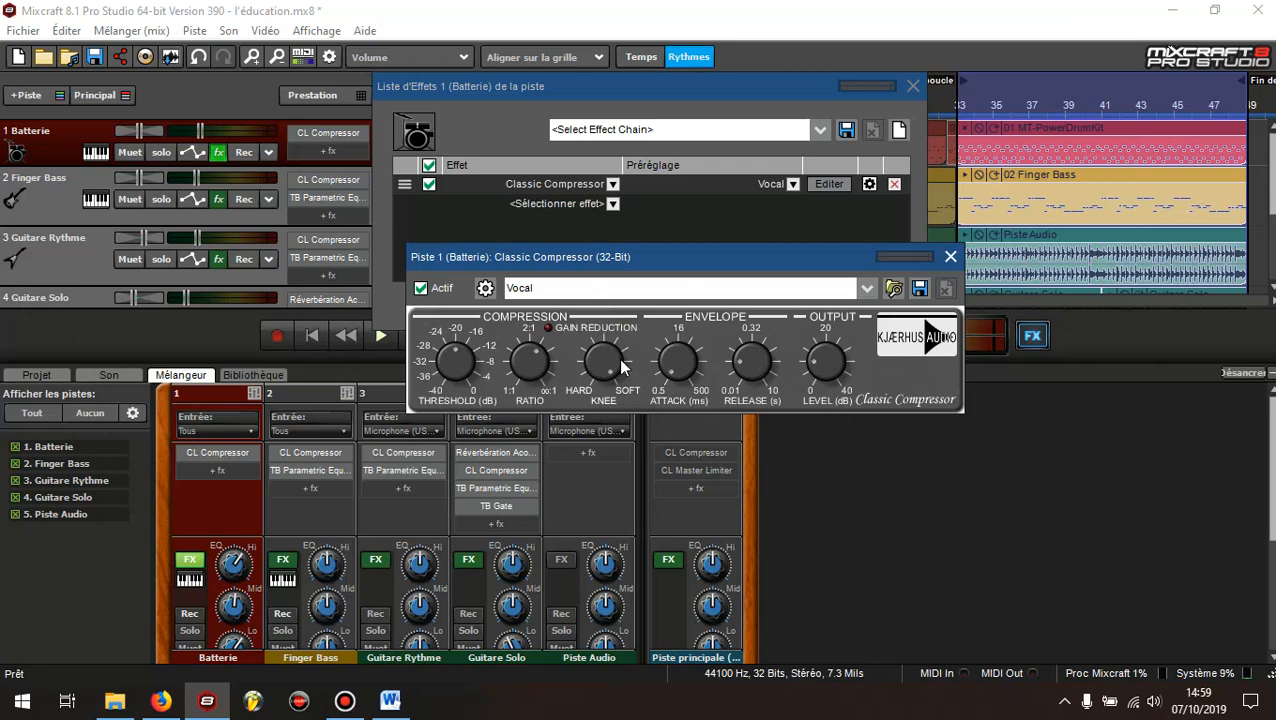
left_click(391, 704)
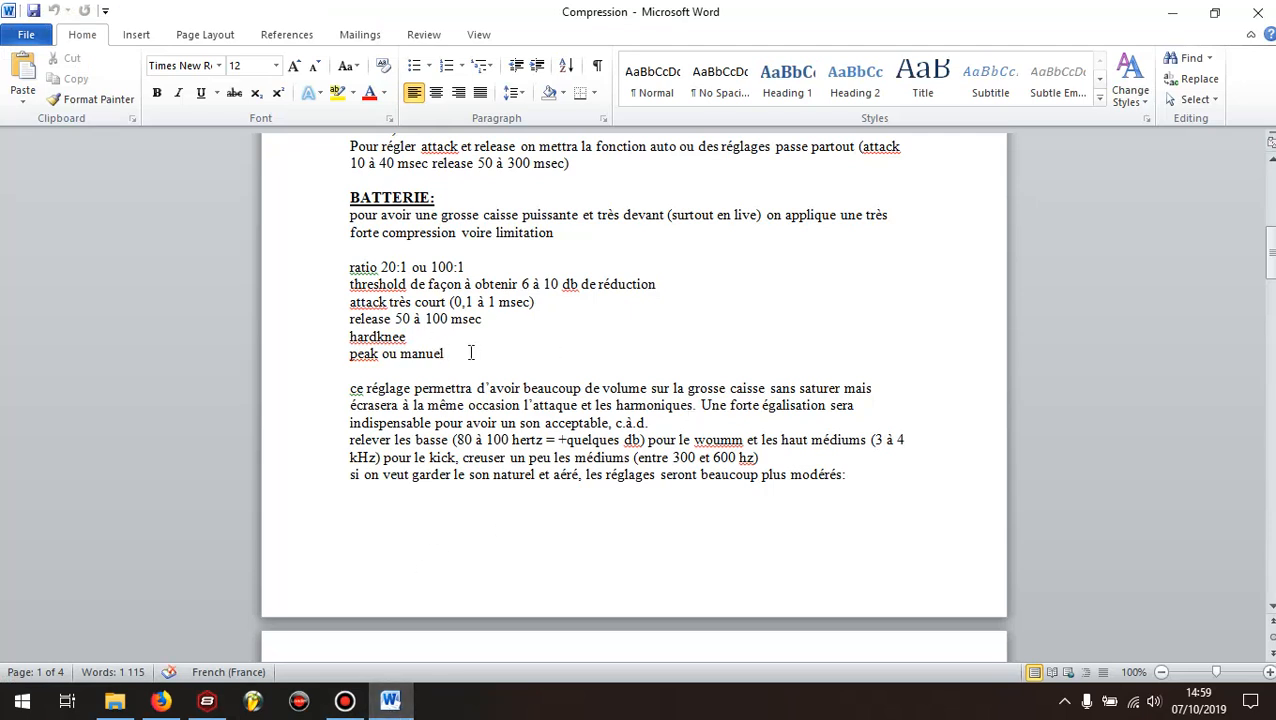
scroll(472, 354, "up", 3)
scroll(477, 358, "up", 4)
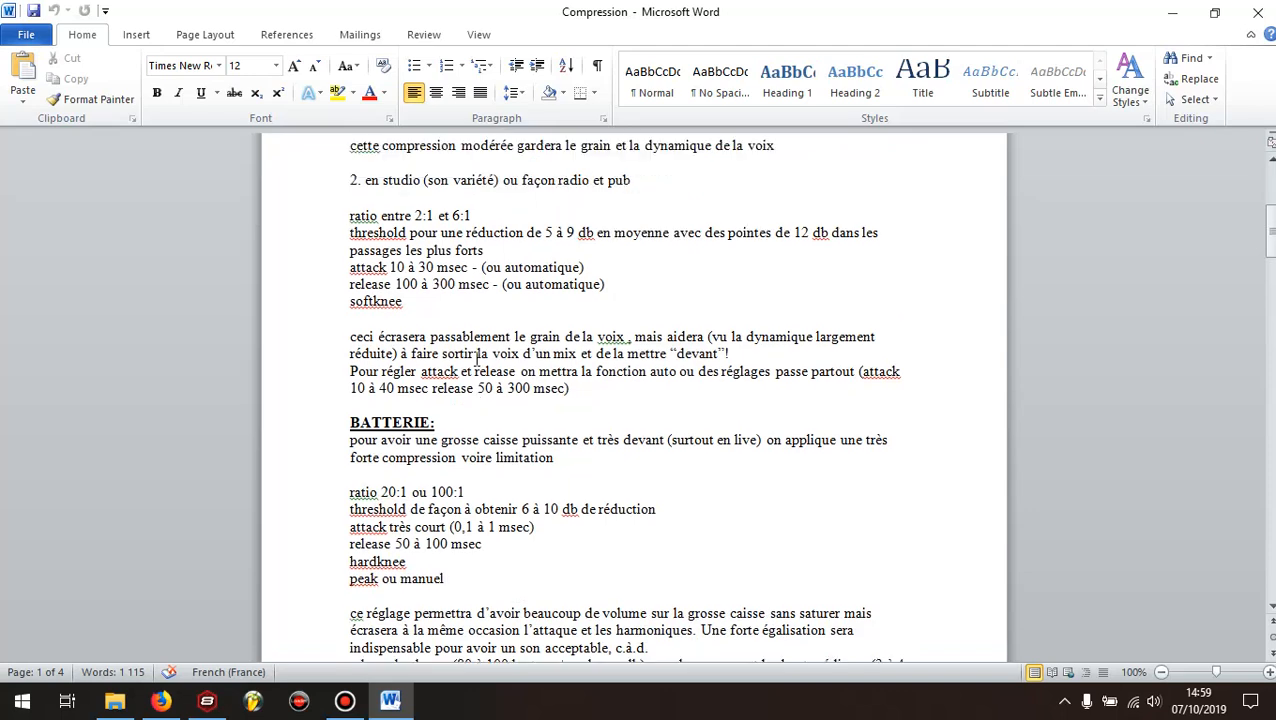
scroll(476, 357, "up", 1)
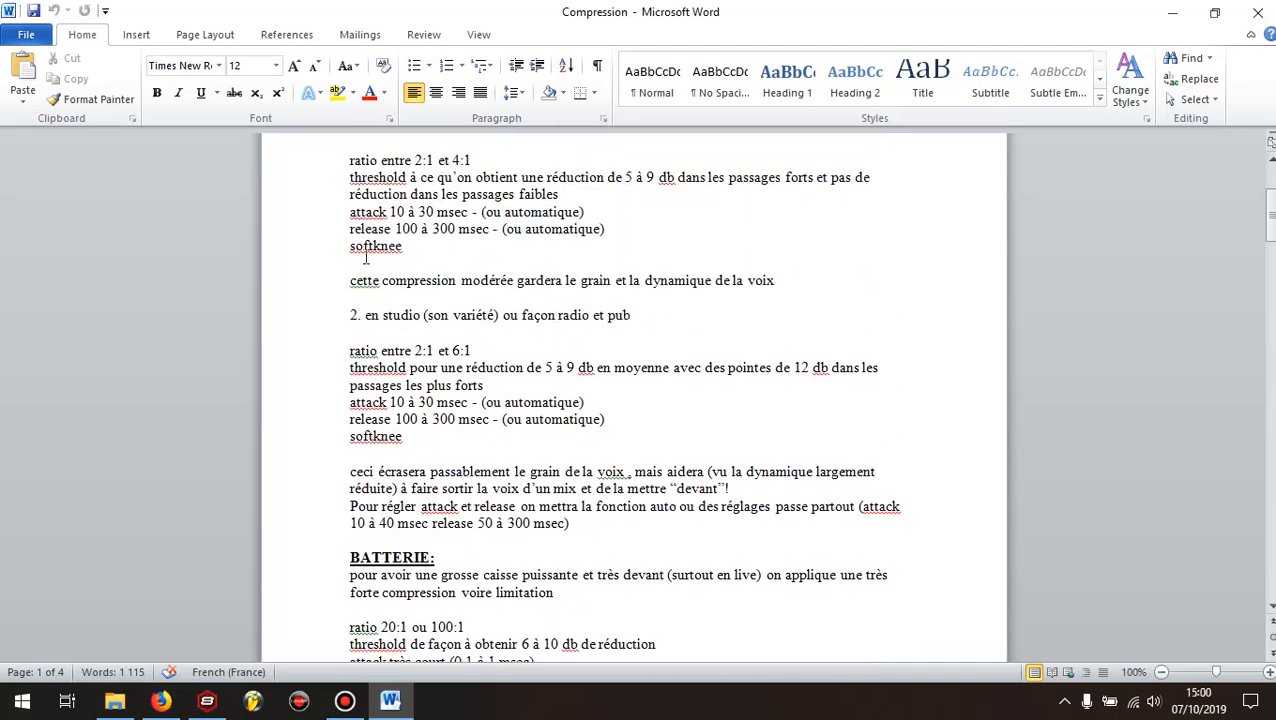
scroll(365, 262, "down", 4)
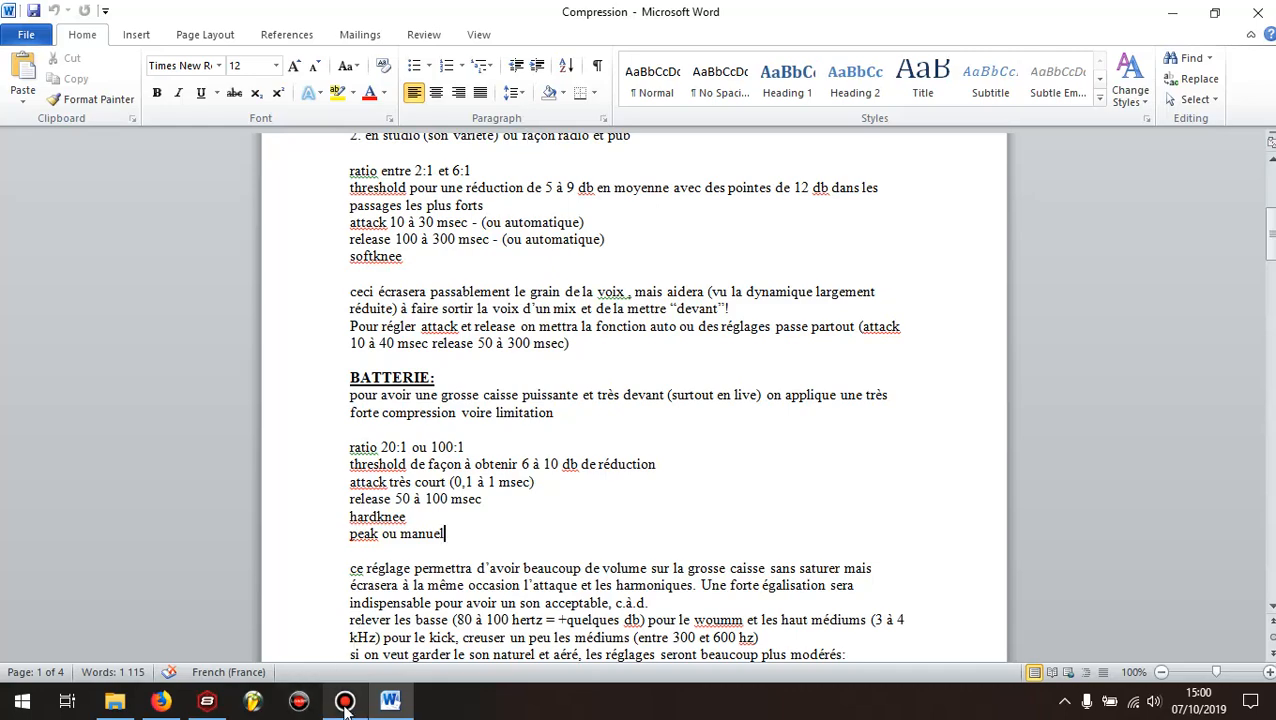
left_click(207, 703)
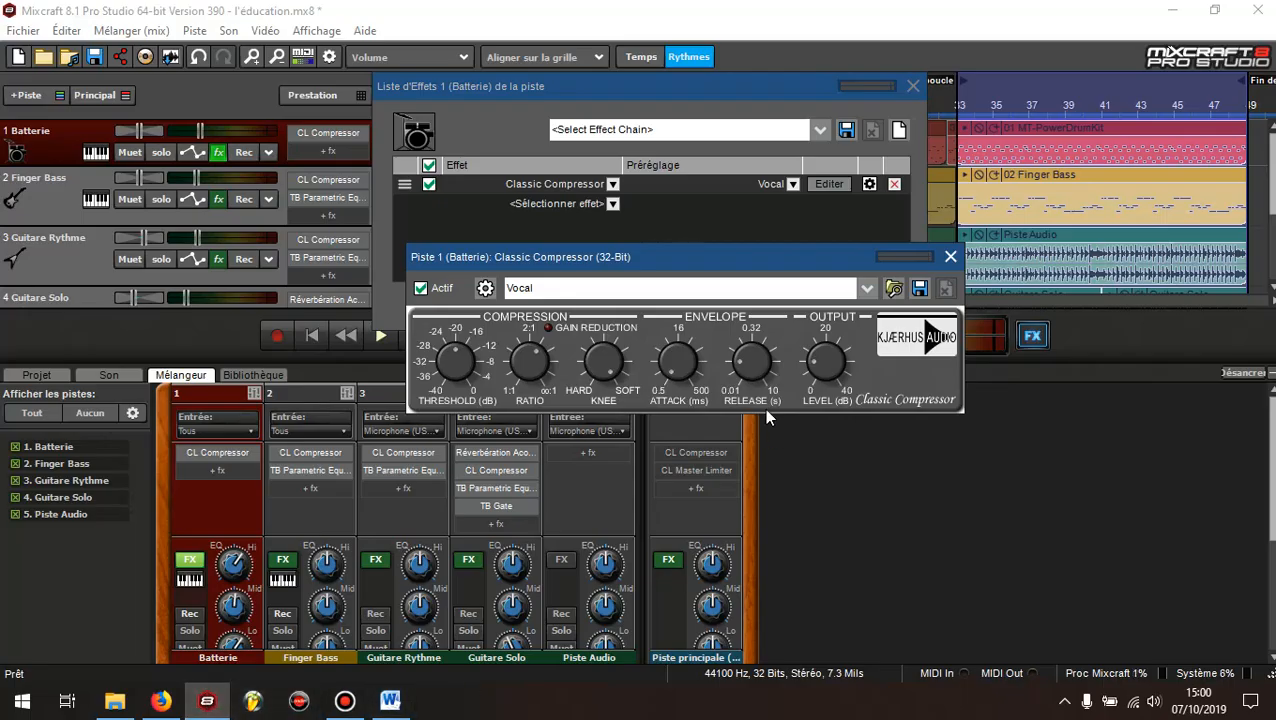
Try out the Knee and Attack knobs of the Batterie track's Classic Compressor
mouse_move(608, 357)
left_click_drag(608, 357, 621, 461)
left_click_drag(679, 355, 682, 316)
mouse_move(680, 363)
left_mouse_down()
mouse_move(673, 405)
mouse_move(678, 343)
mouse_move(680, 363)
left_mouse_up()
left_click_drag(748, 257, 714, 343)
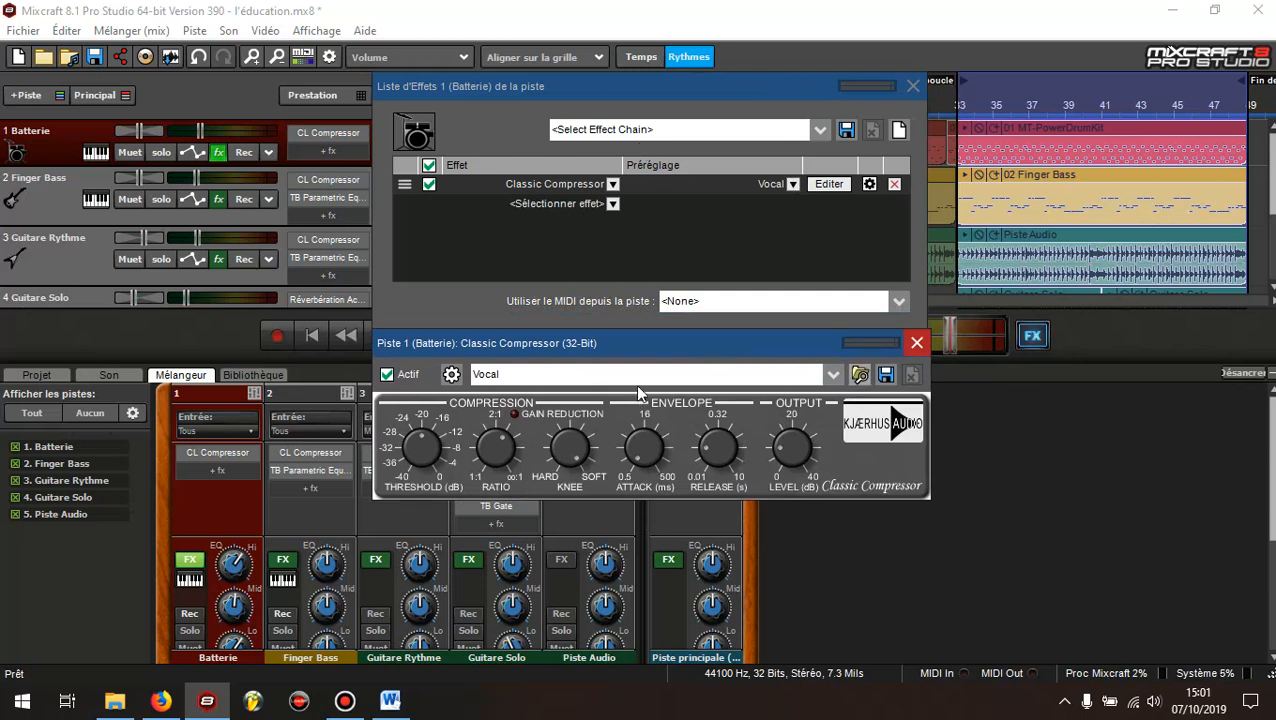
left_click_drag(643, 340, 703, 257)
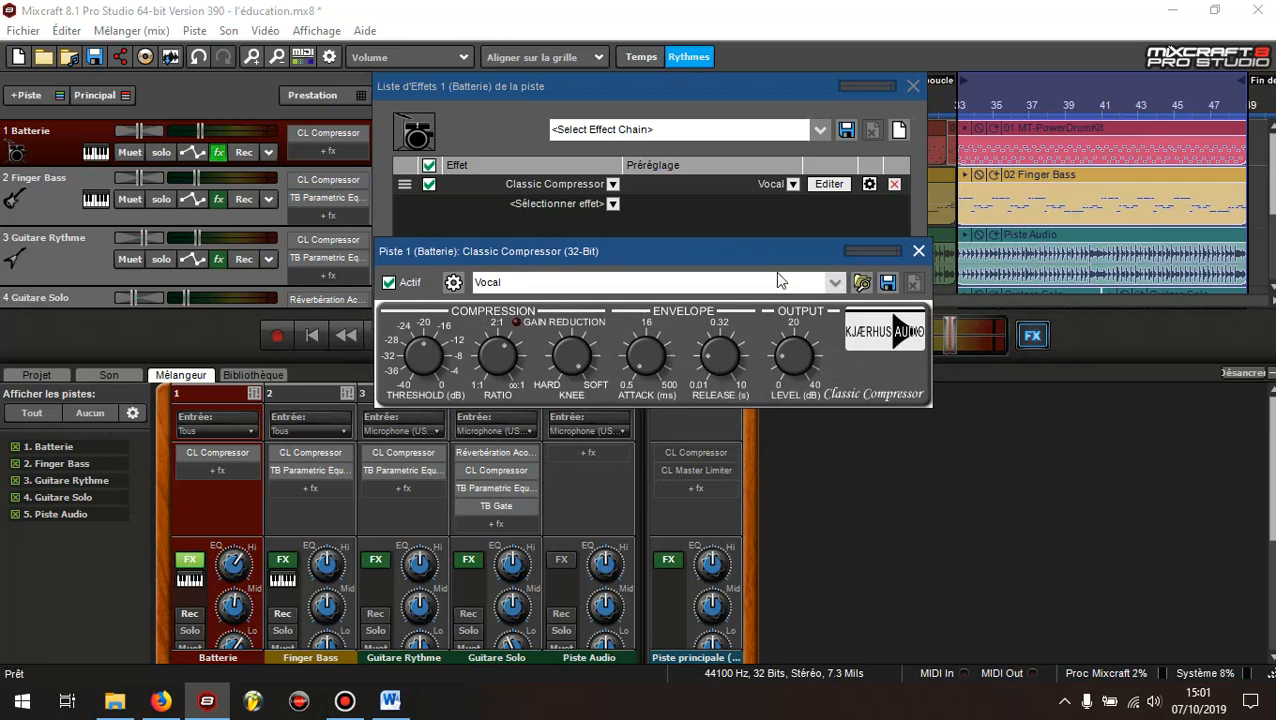
left_click_drag(653, 254, 648, 274)
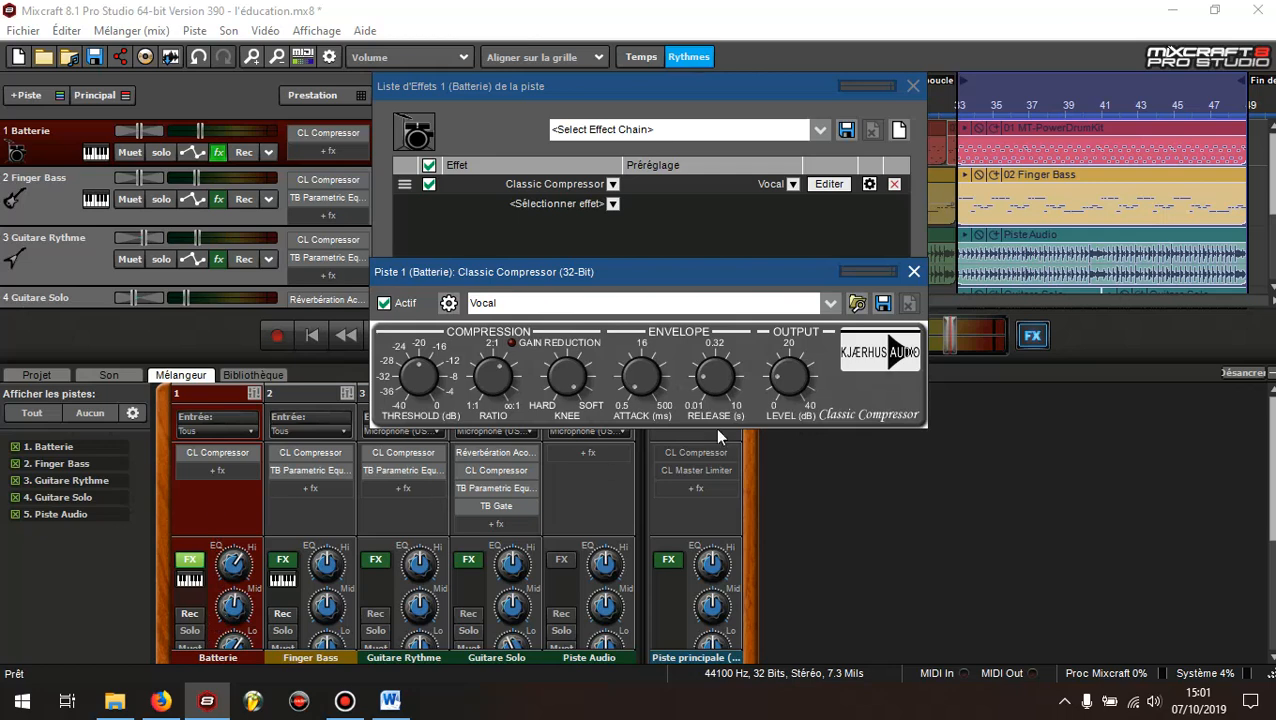
left_click_drag(715, 273, 741, 254)
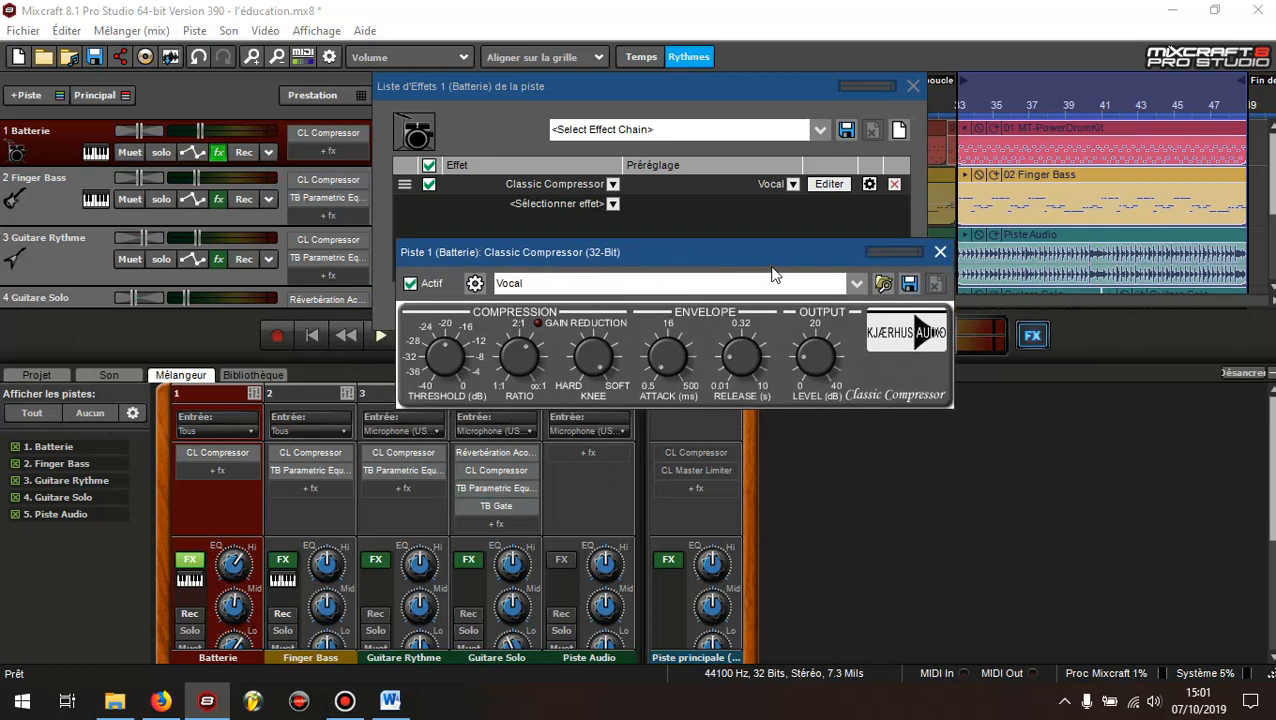
left_click(777, 90)
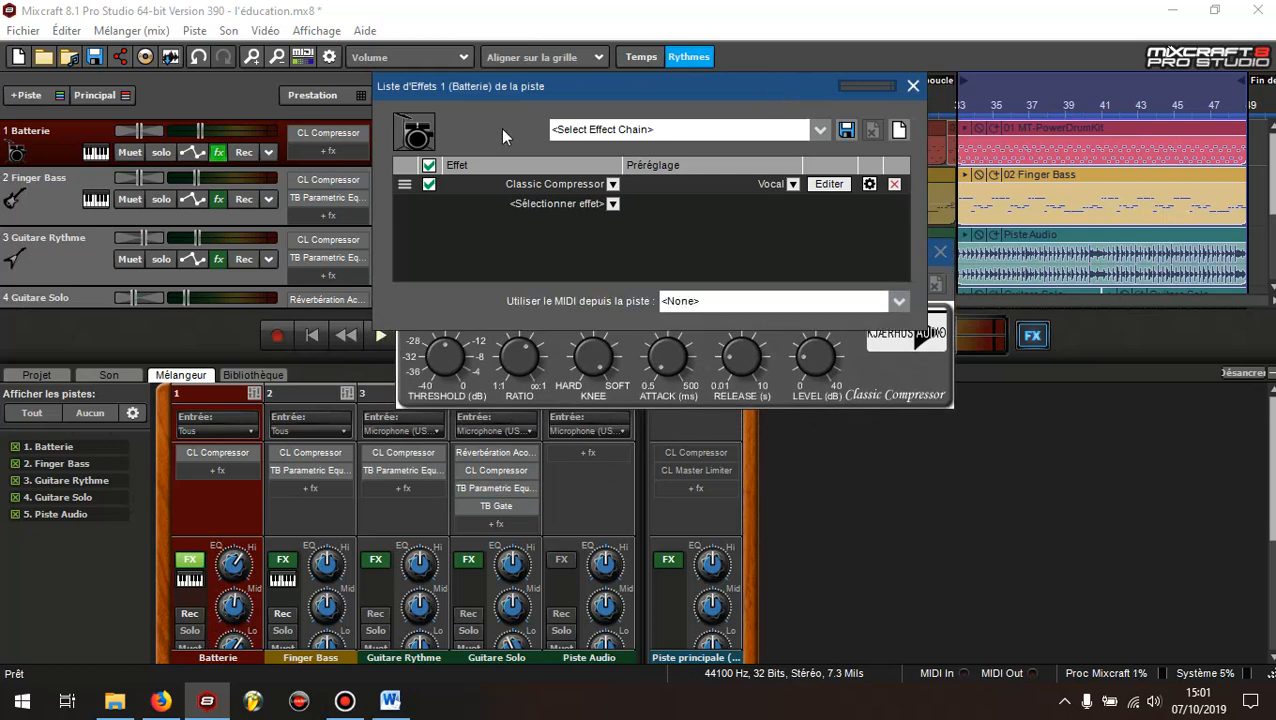
left_click(915, 371)
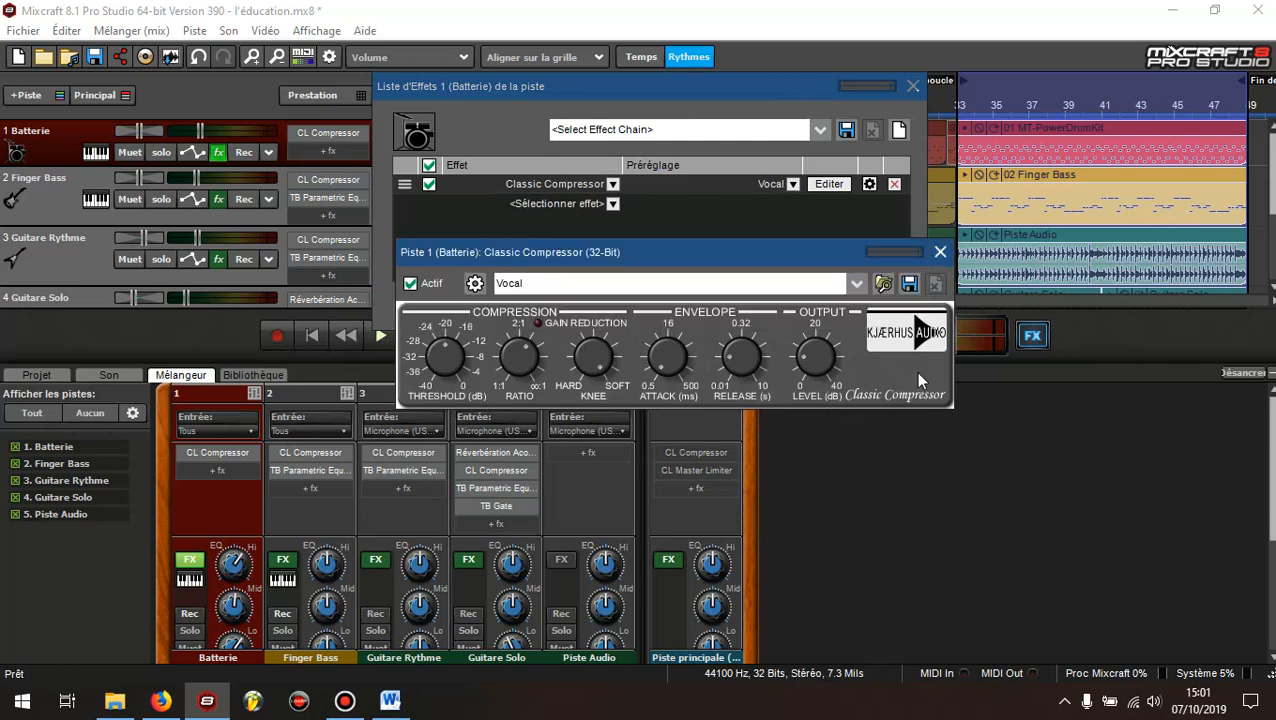
Solo the Batterie track and play the loop with its Classic Compressor bypassed, re-enabling the compressor during playback to compare
left_click(163, 153)
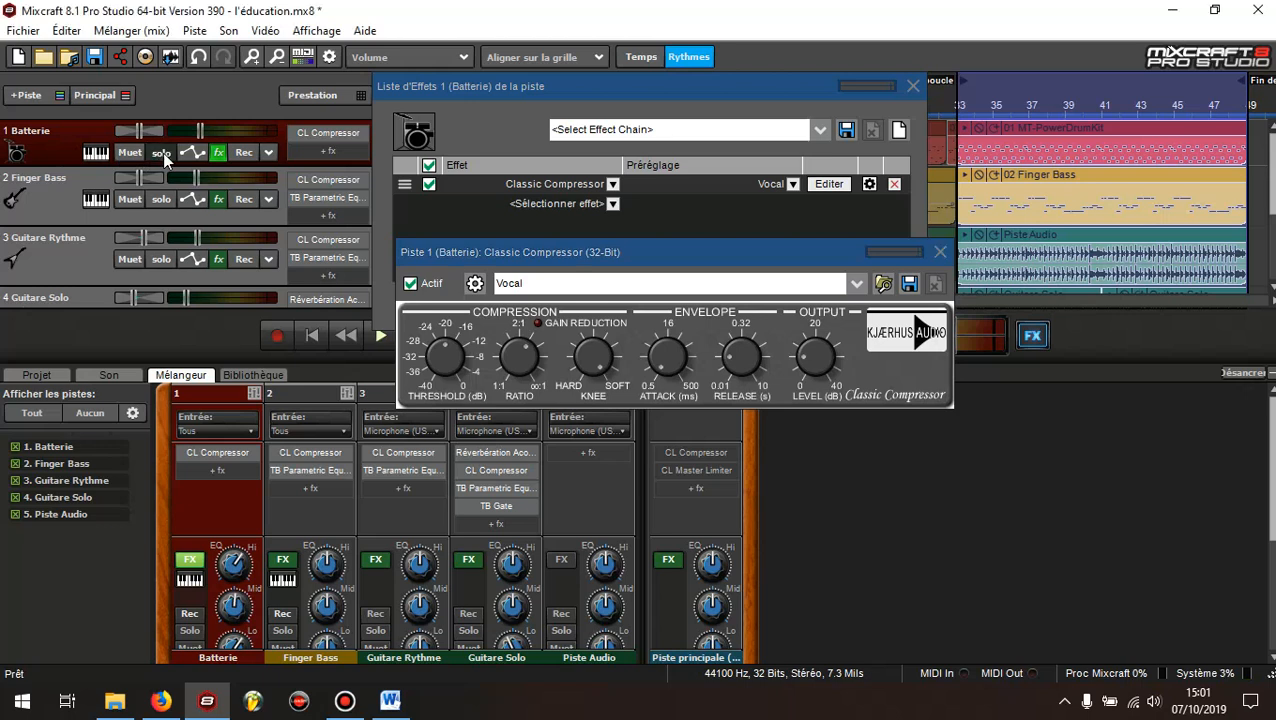
left_click(410, 283)
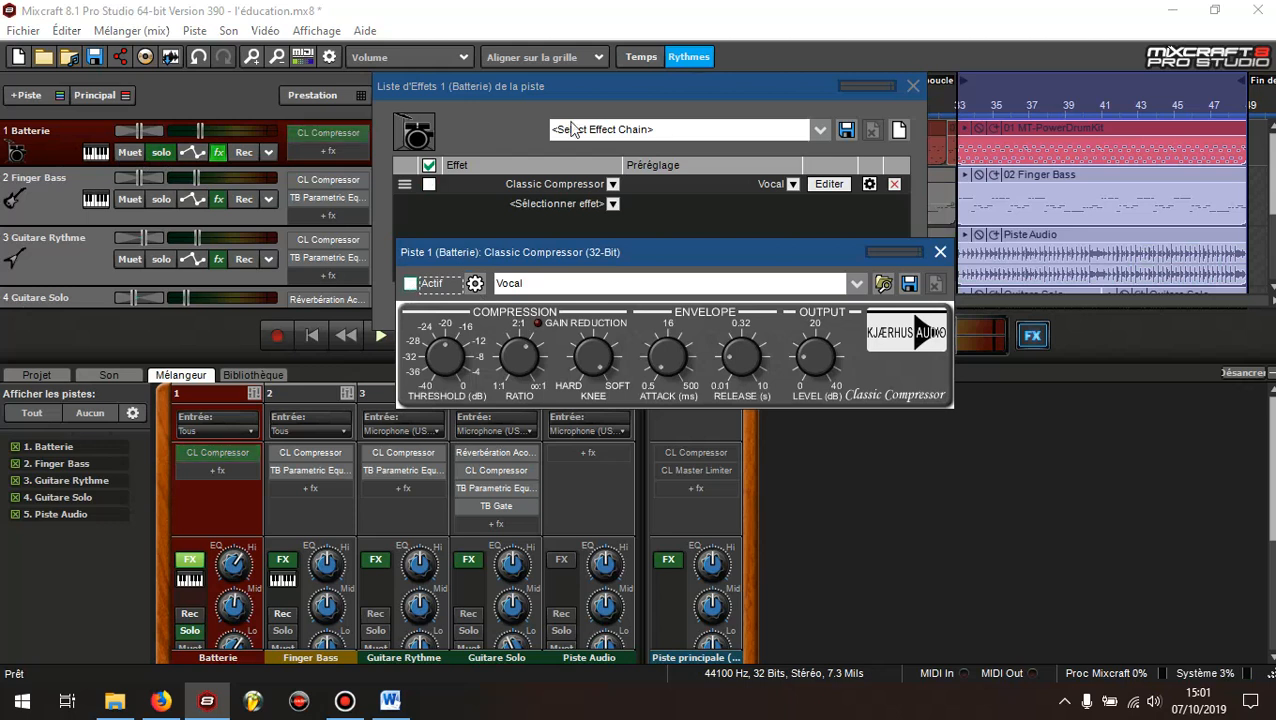
left_click(379, 336)
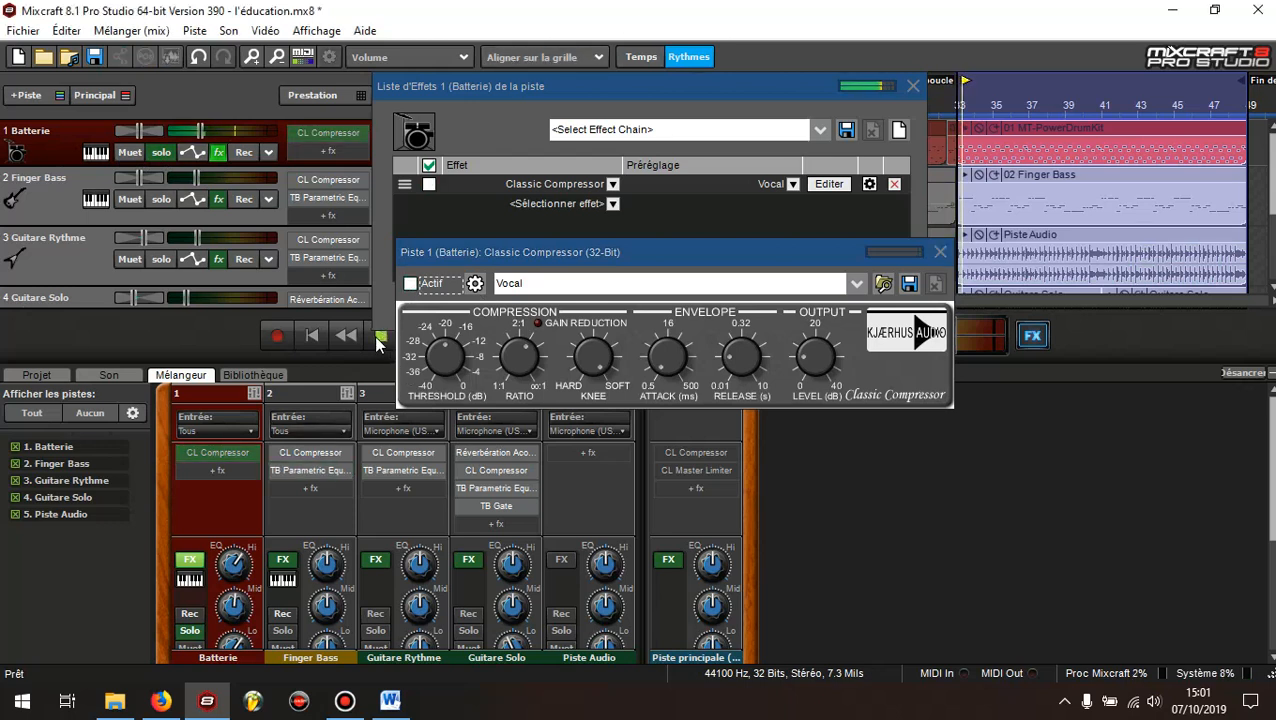
left_click(410, 283)
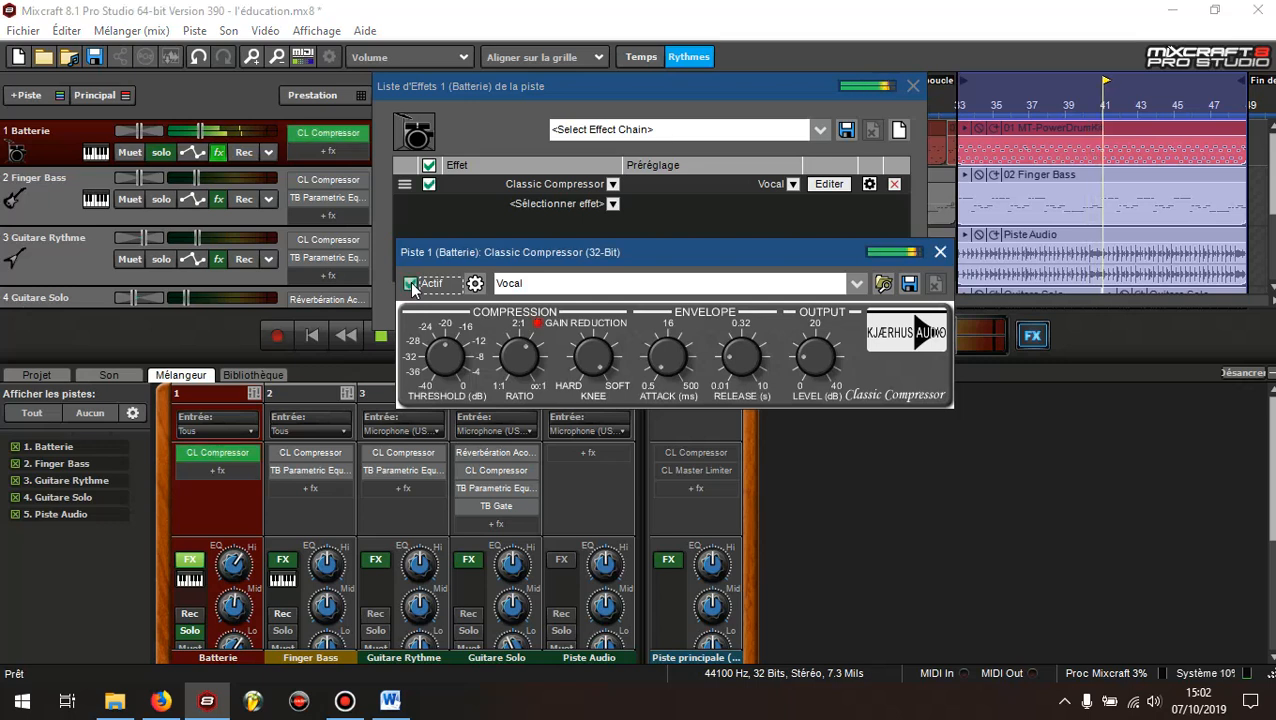
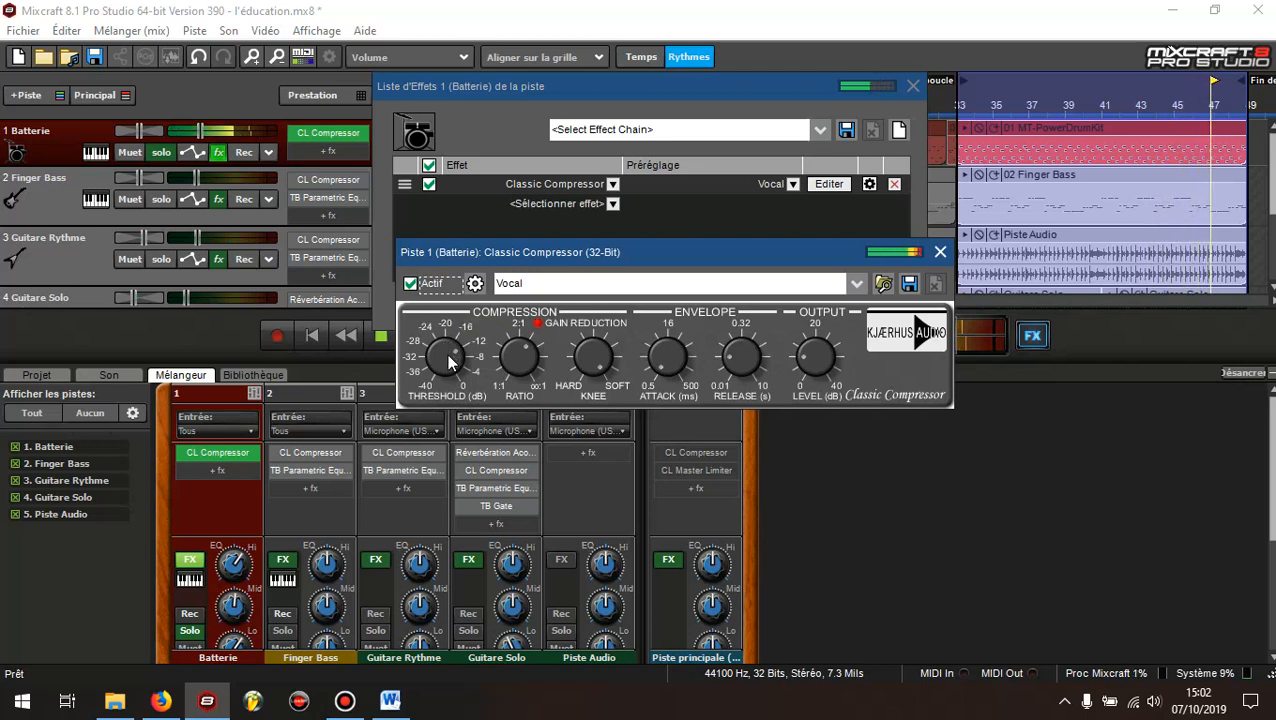
Sweep the Threshold of the Batterie track's Classic Compressor up to 0 dB and back down during loop playback
left_click_drag(448, 355, 451, 333)
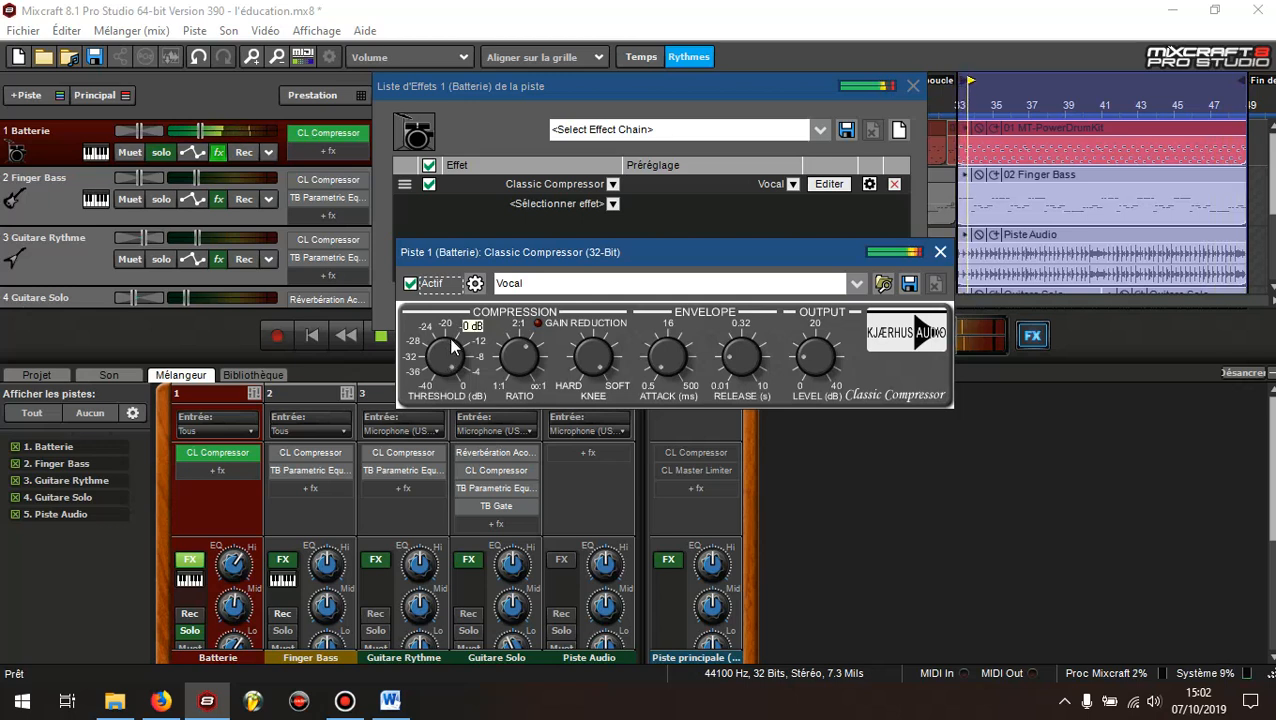
left_click_drag(449, 352, 443, 361)
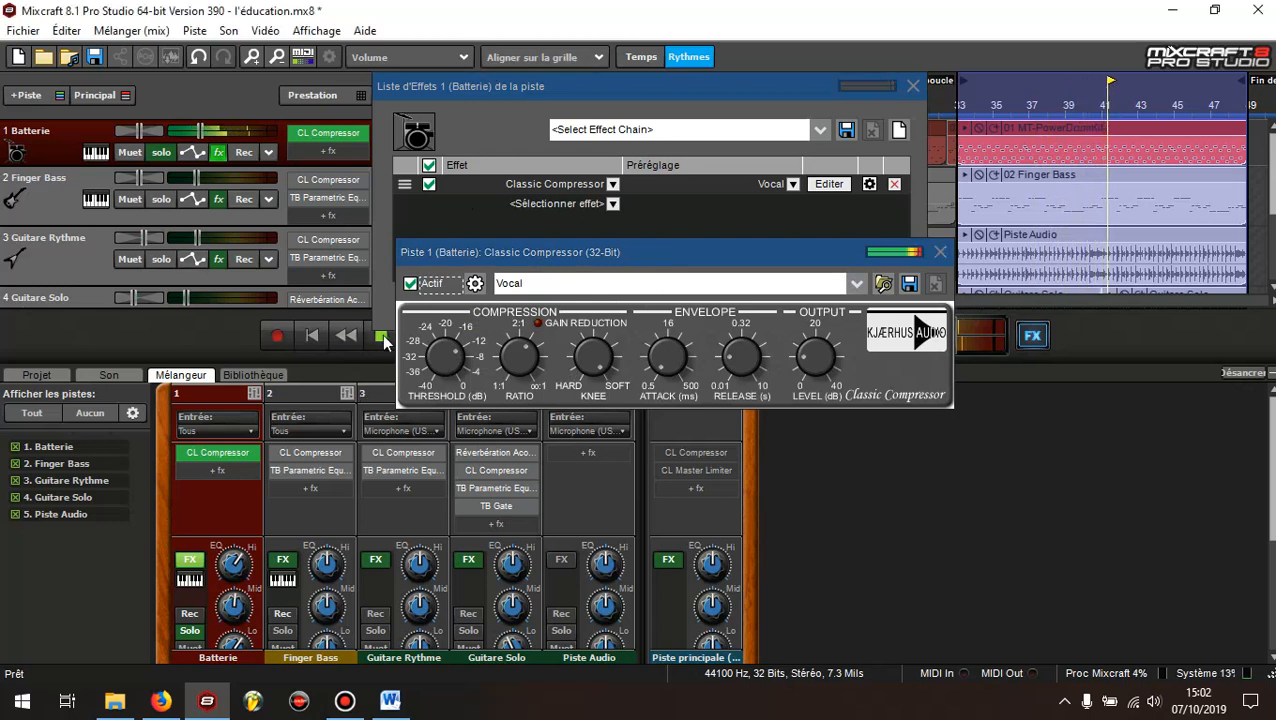
Read the BATTERIE compression recommendations in the Word document Compression, compare them with the neighbouring sections, and return to Mixcraft
left_click(390, 700)
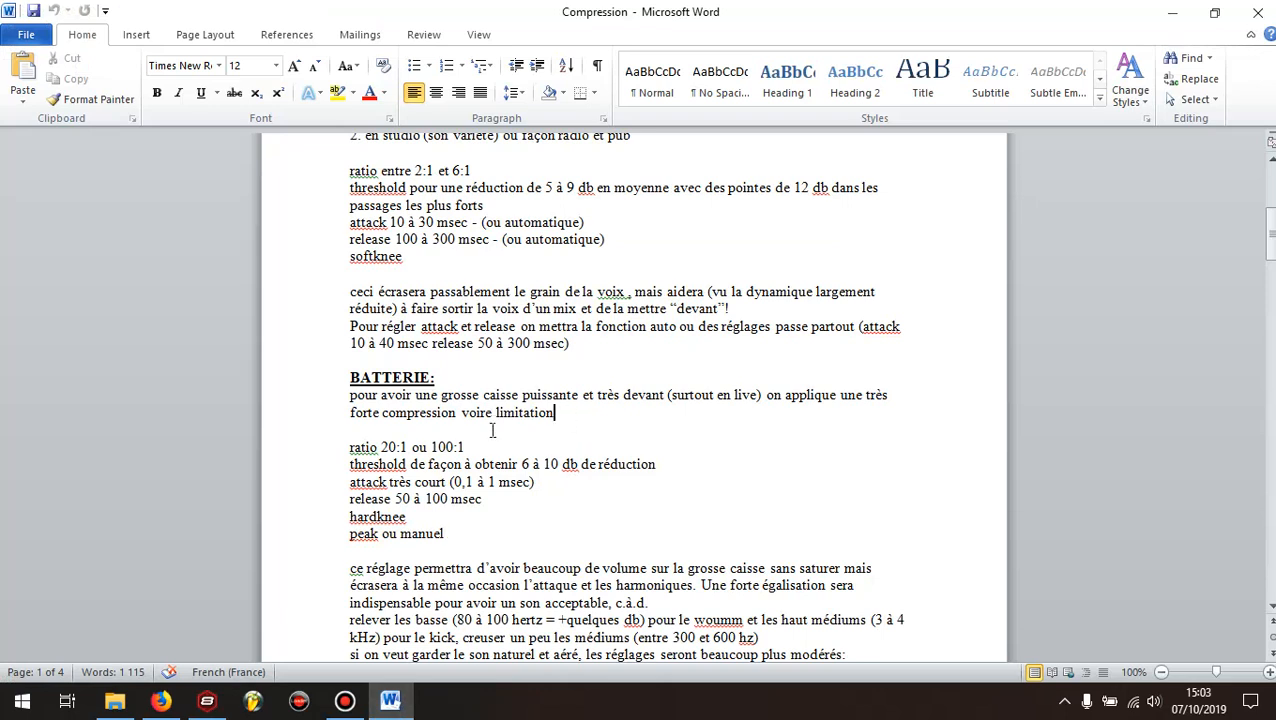
scroll(455, 187, "up", 3)
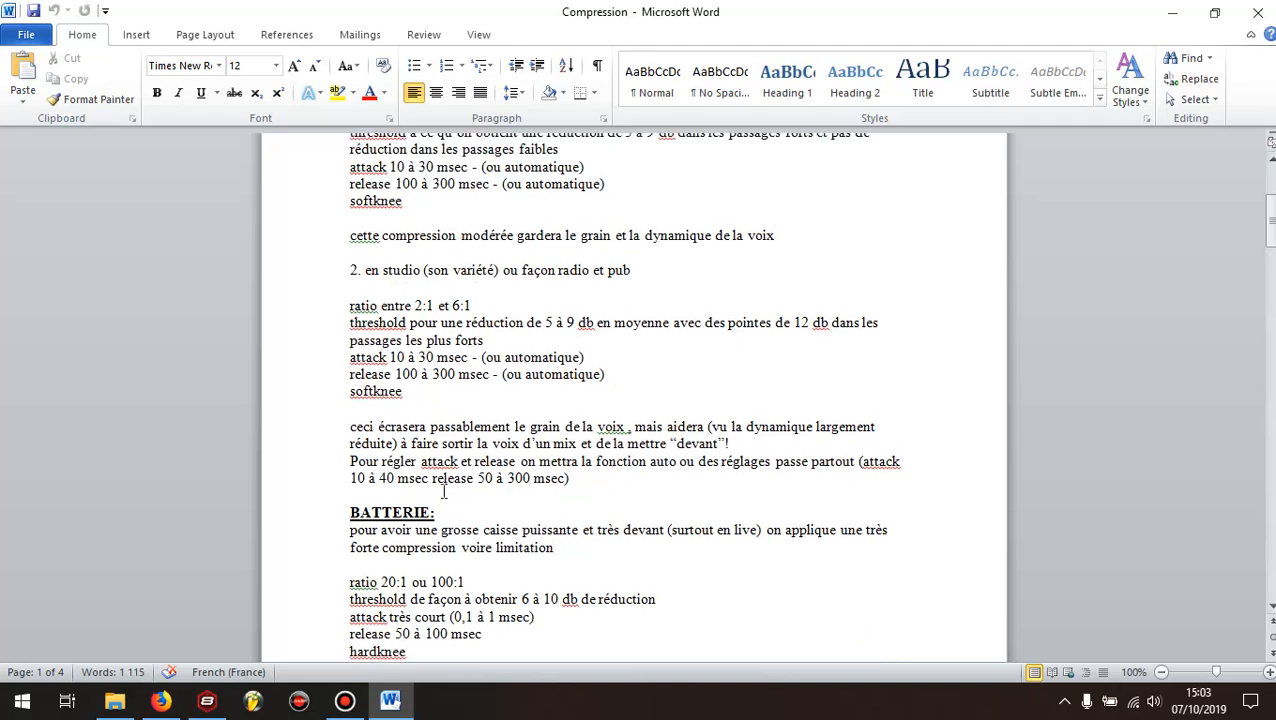
scroll(443, 490, "down", 6)
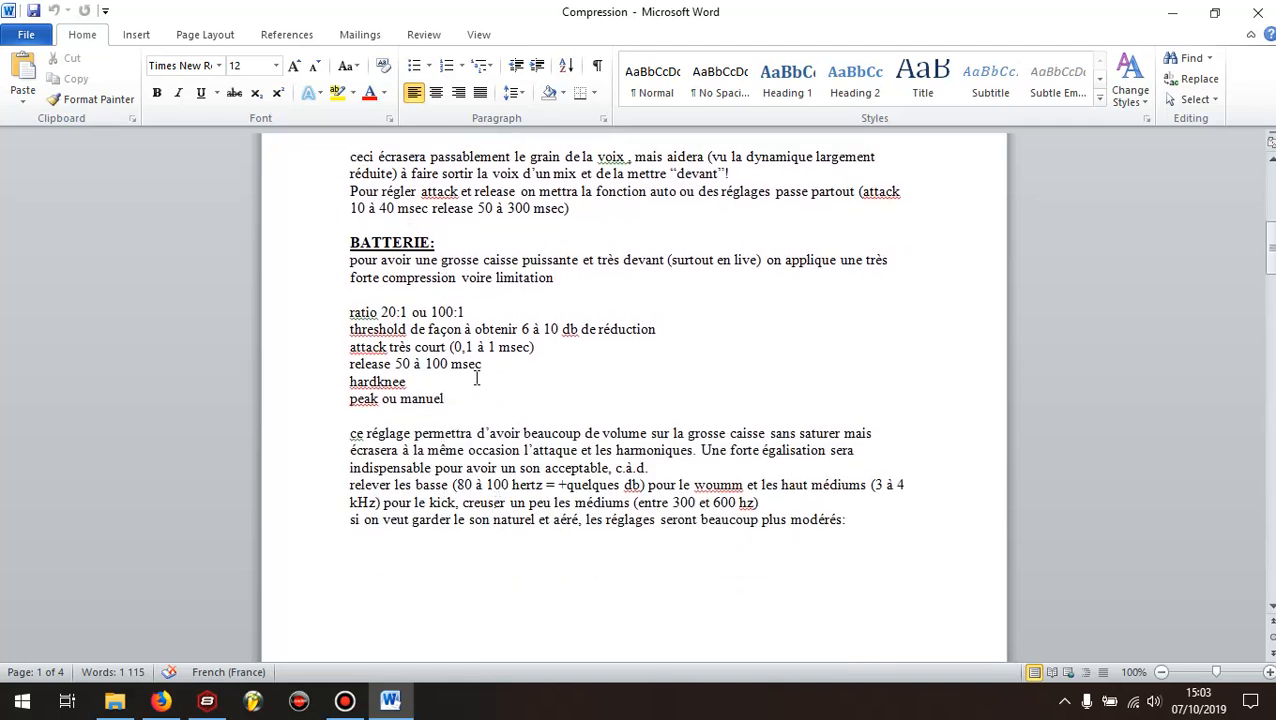
scroll(478, 397, "down", 13)
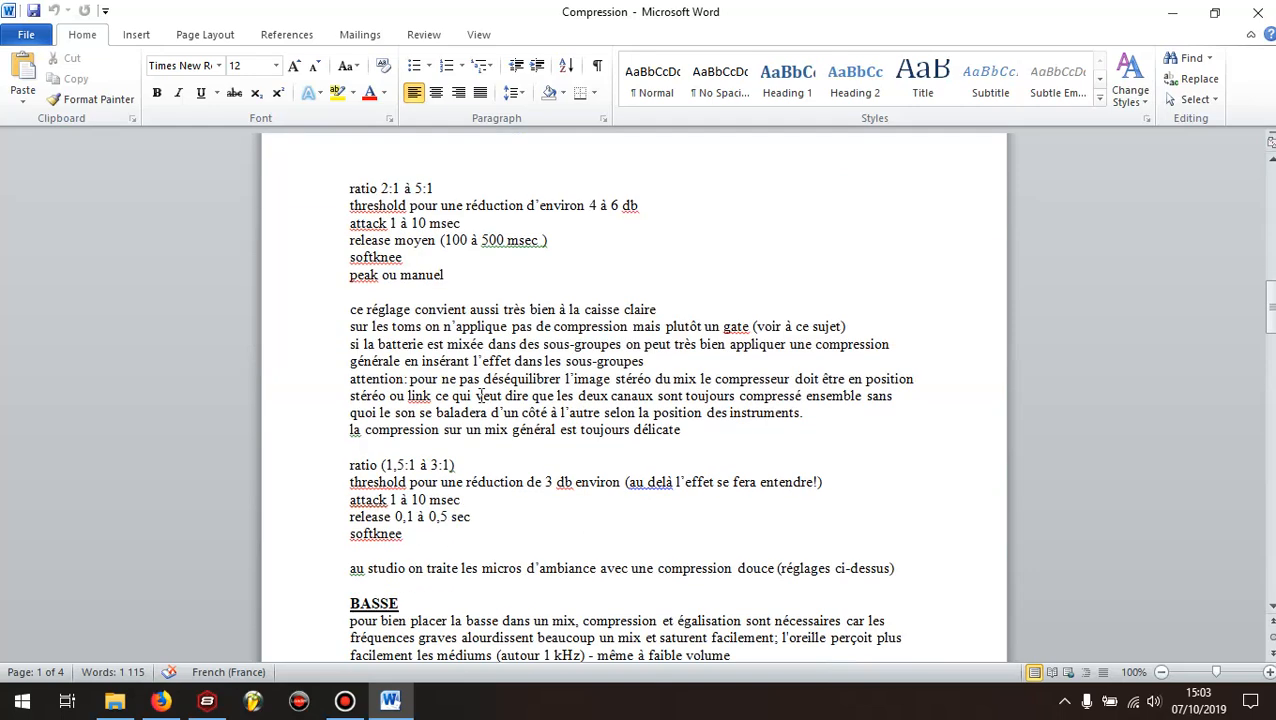
scroll(480, 396, "up", 5)
scroll(481, 396, "up", 7)
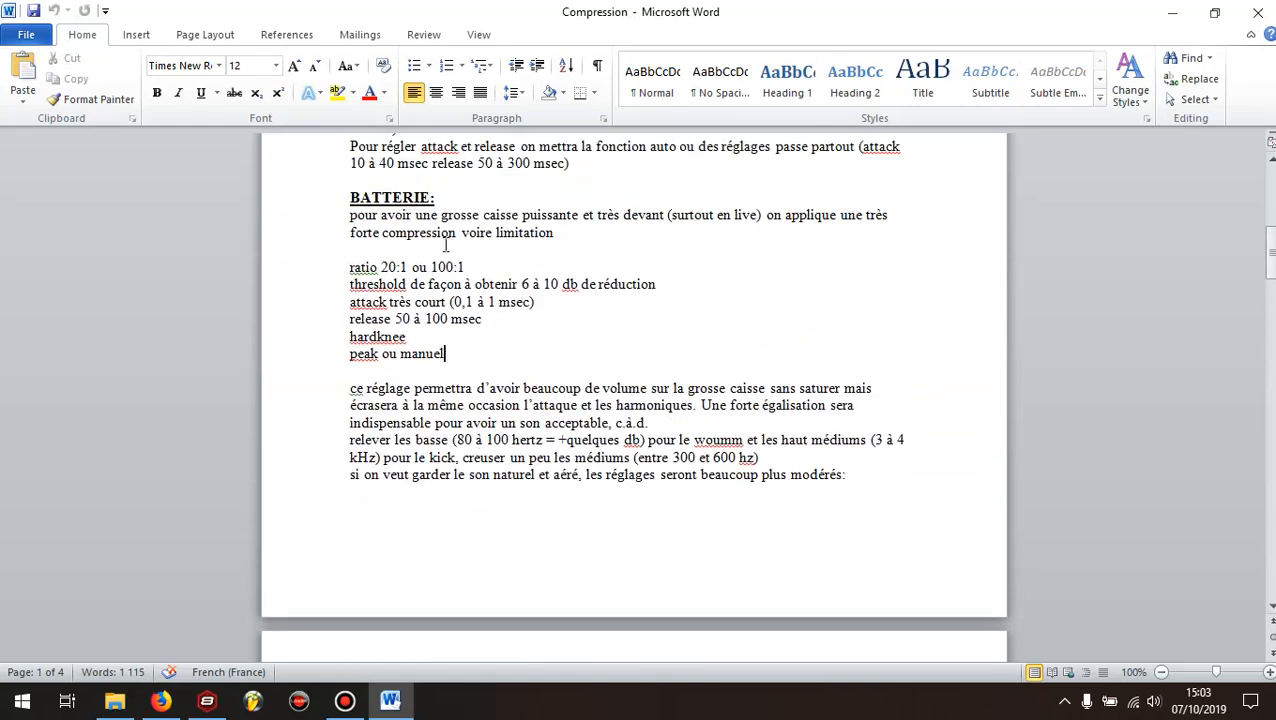
mouse_move(375, 222)
left_mouse_down()
mouse_move(390, 222)
mouse_move(364, 220)
left_mouse_up()
left_click(477, 245)
left_click(205, 704)
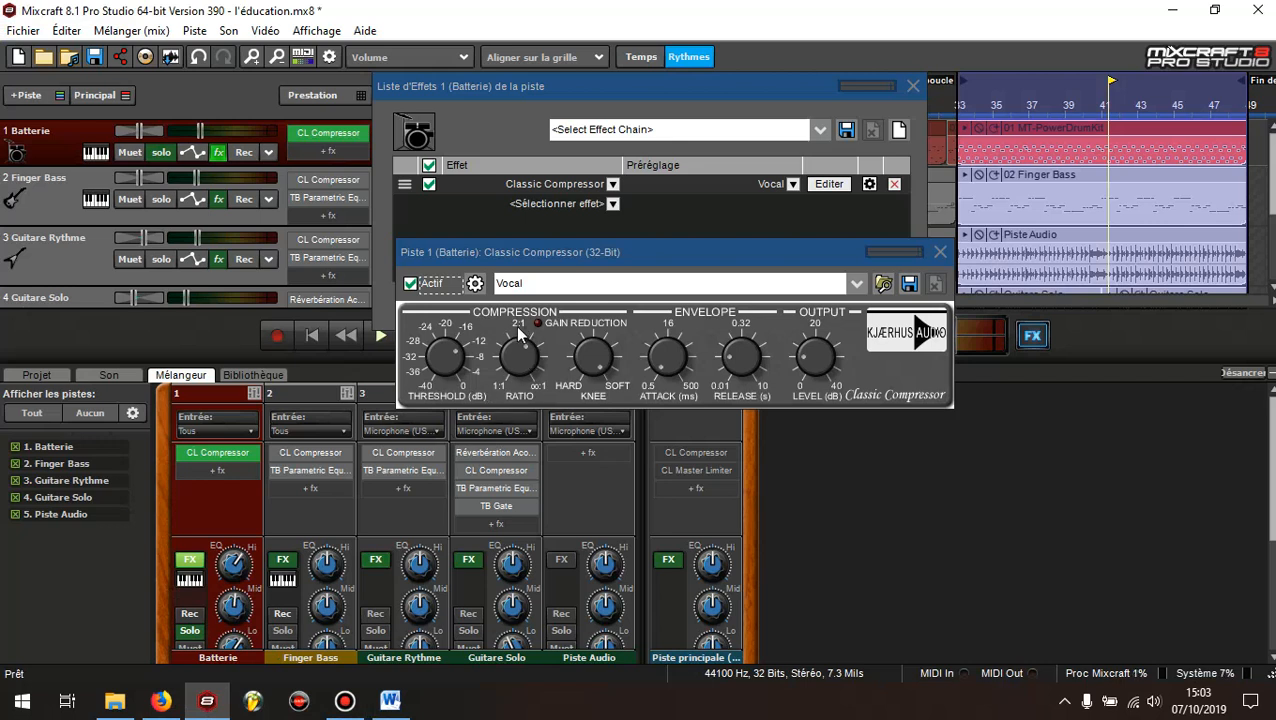
Raise the Ratio of the Batterie compressor, and fine-tune its Threshold against the drum recommendation in the Word document
left_click_drag(524, 361, 527, 368)
left_click(390, 700)
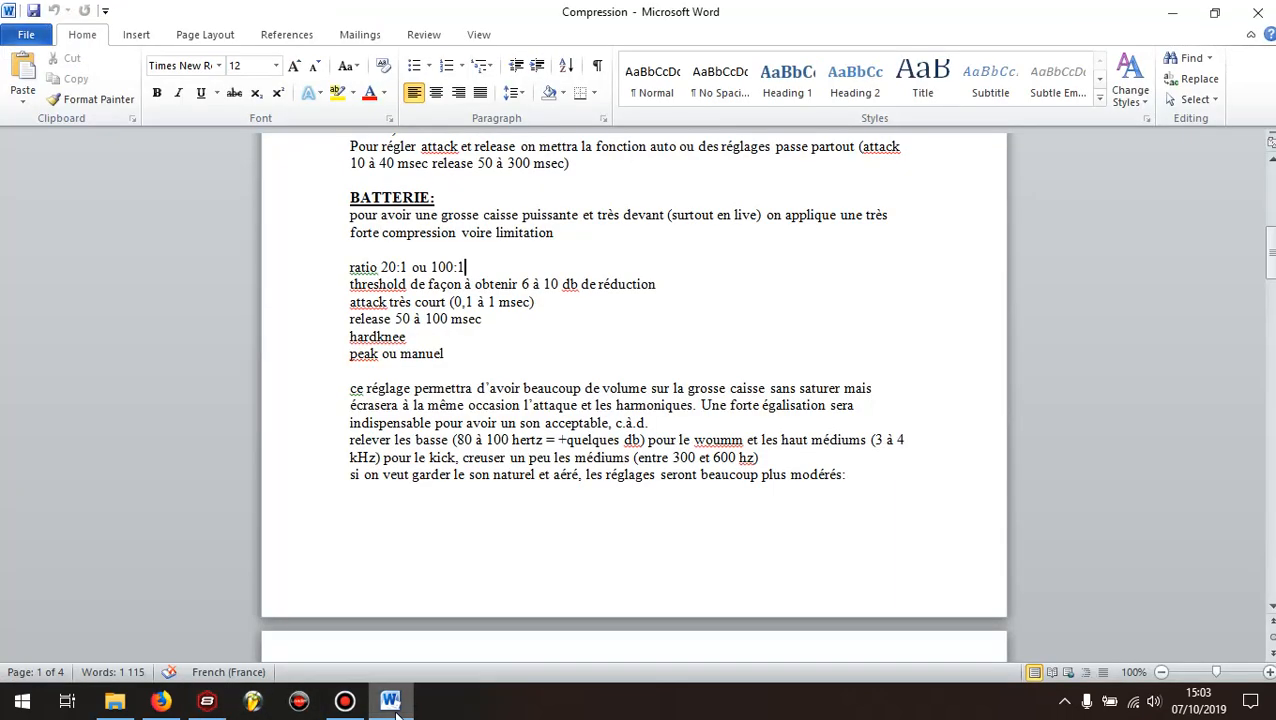
left_click(540, 275)
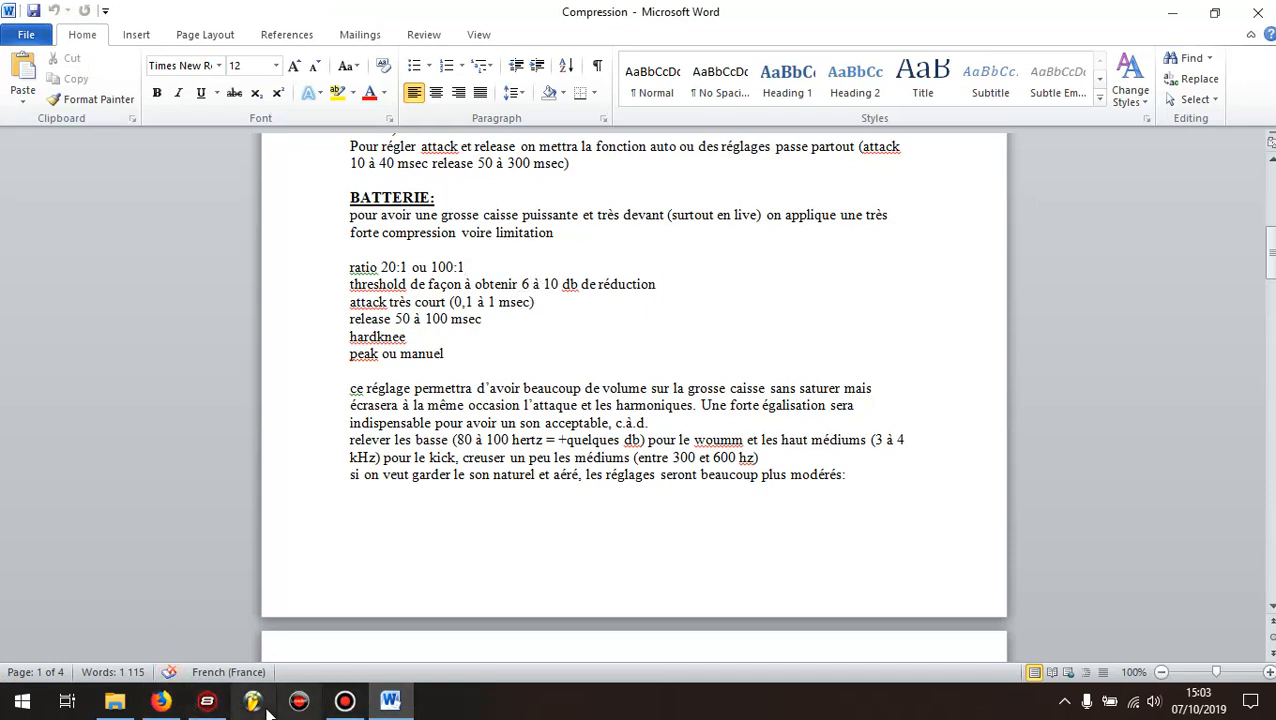
left_click(220, 699)
left_click_drag(452, 363, 455, 361)
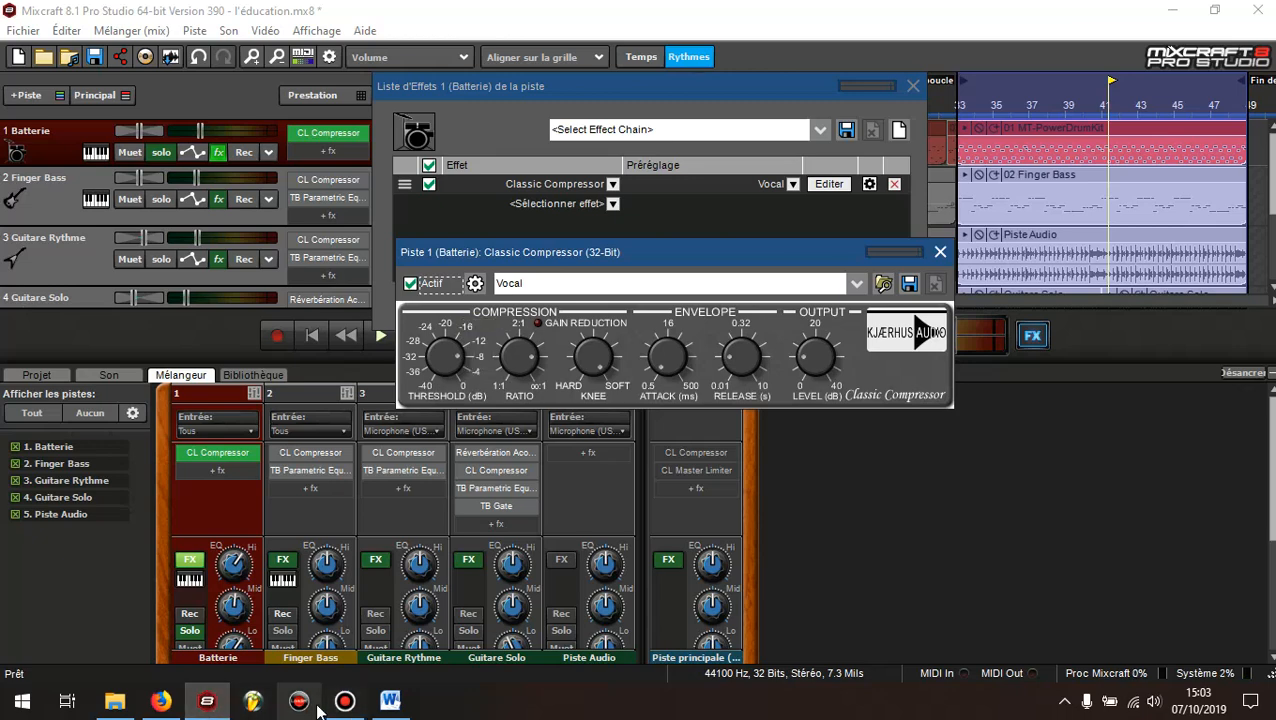
Check the recommended drum attack time in the Word document and adjust the Batterie compressor's Attack knob slightly in Mixcraft
left_click(377, 704)
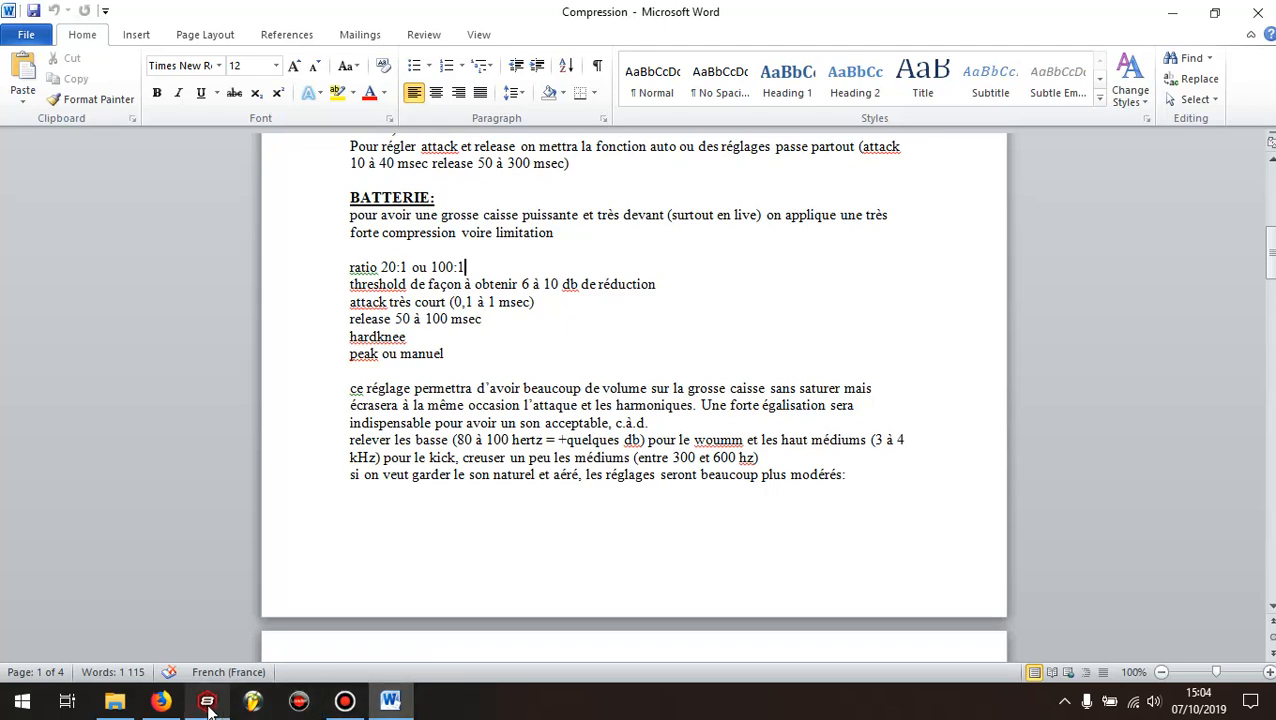
mouse_move(208, 706)
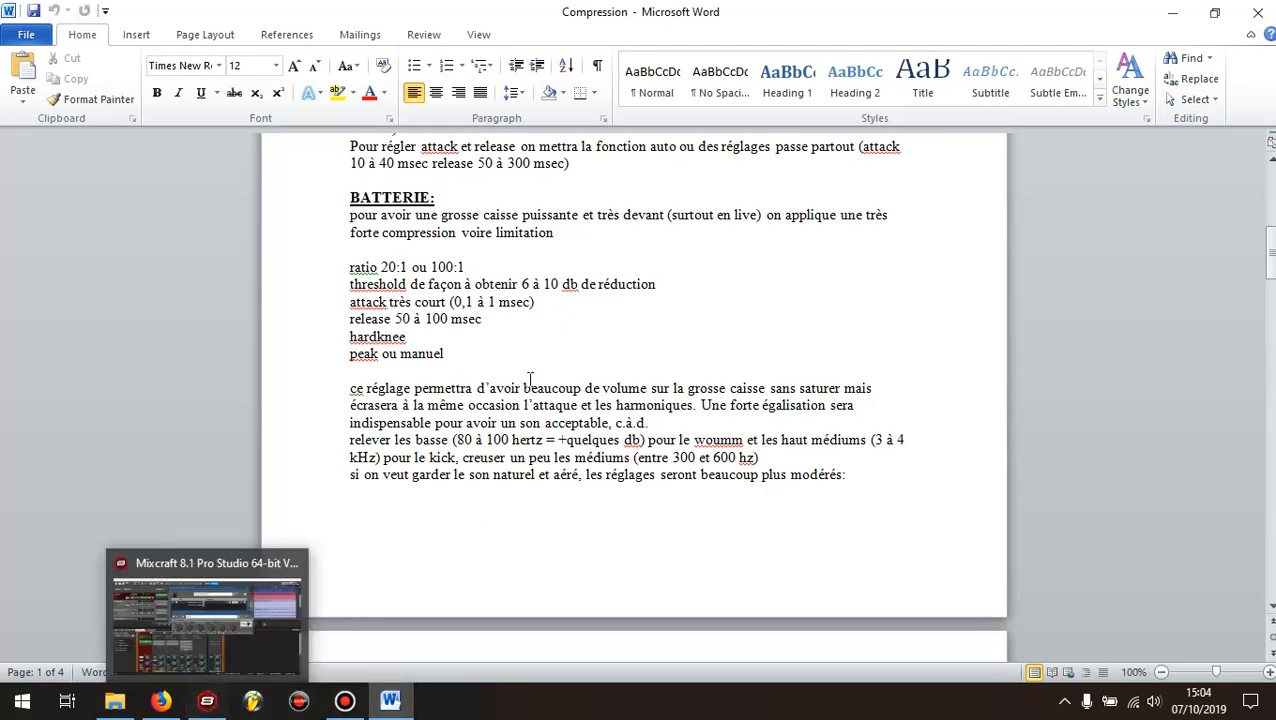
left_click(206, 704)
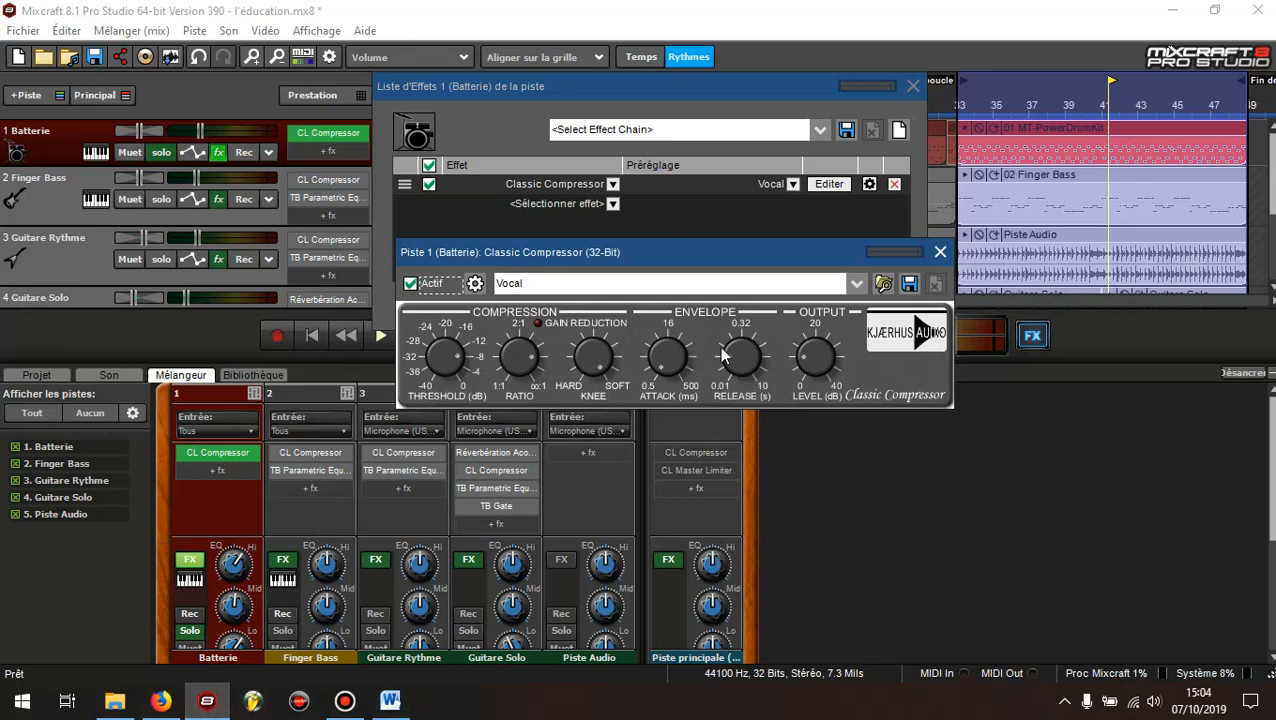
mouse_move(668, 360)
left_click_drag(671, 356, 673, 356)
Consult the recommended drum release time in the Word document and raise the Release knob of the Batterie compressor in Mixcraft
left_click(390, 701)
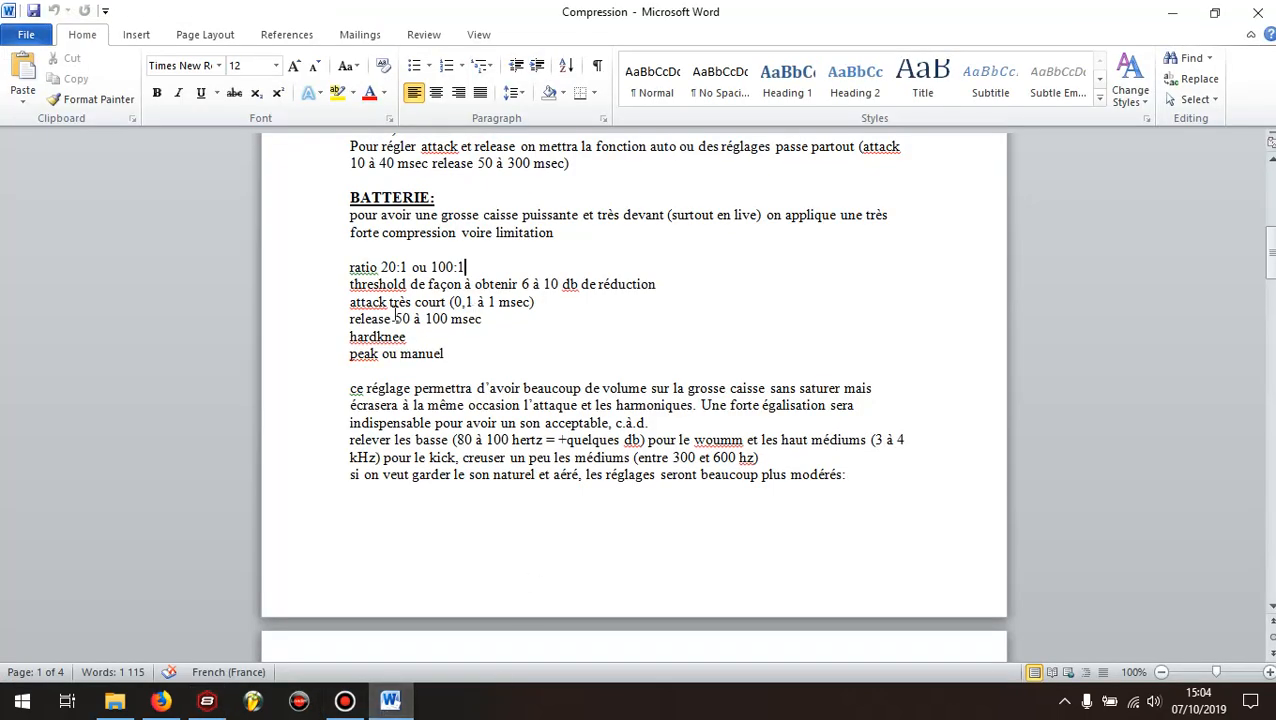
left_click(207, 701)
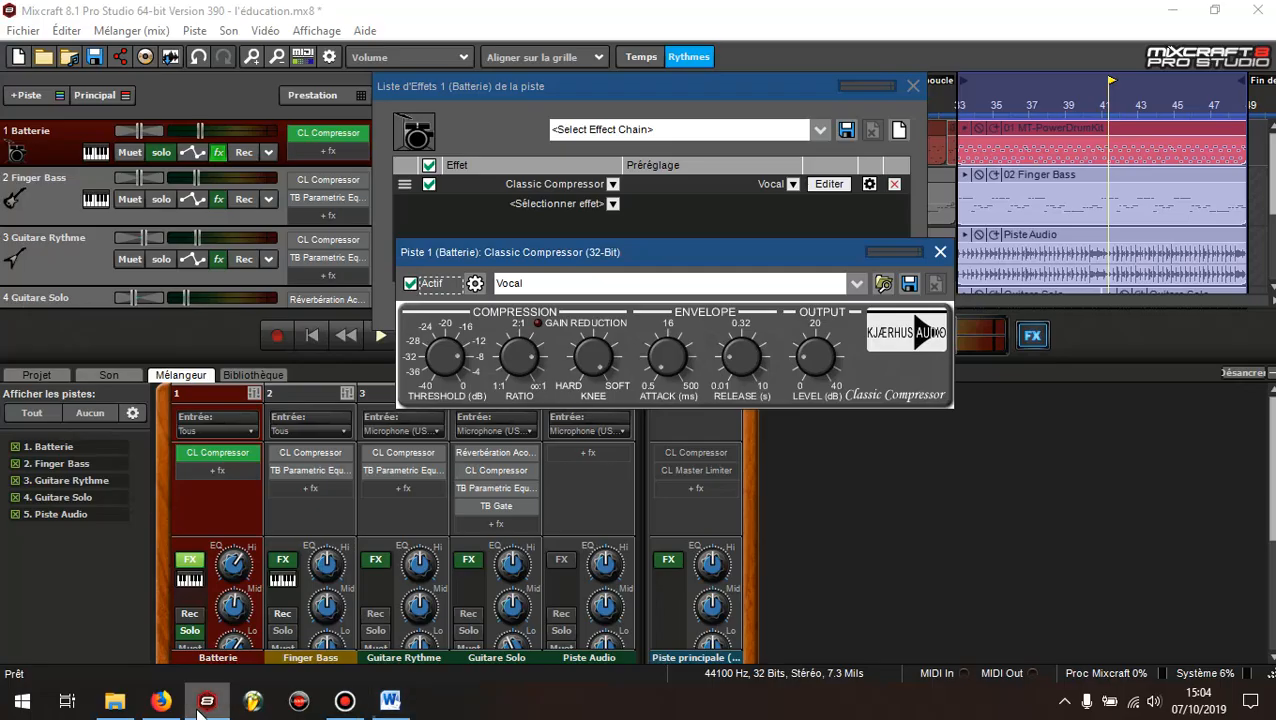
mouse_move(736, 367)
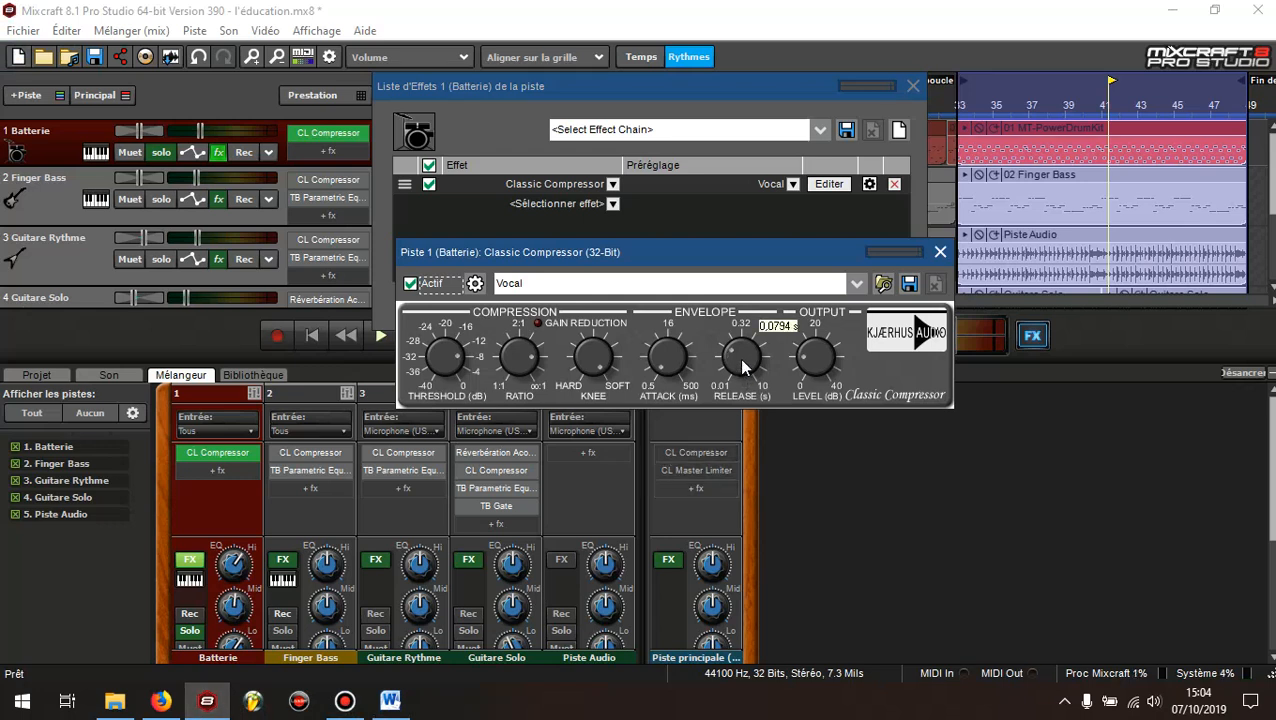
left_click_drag(742, 359, 743, 356)
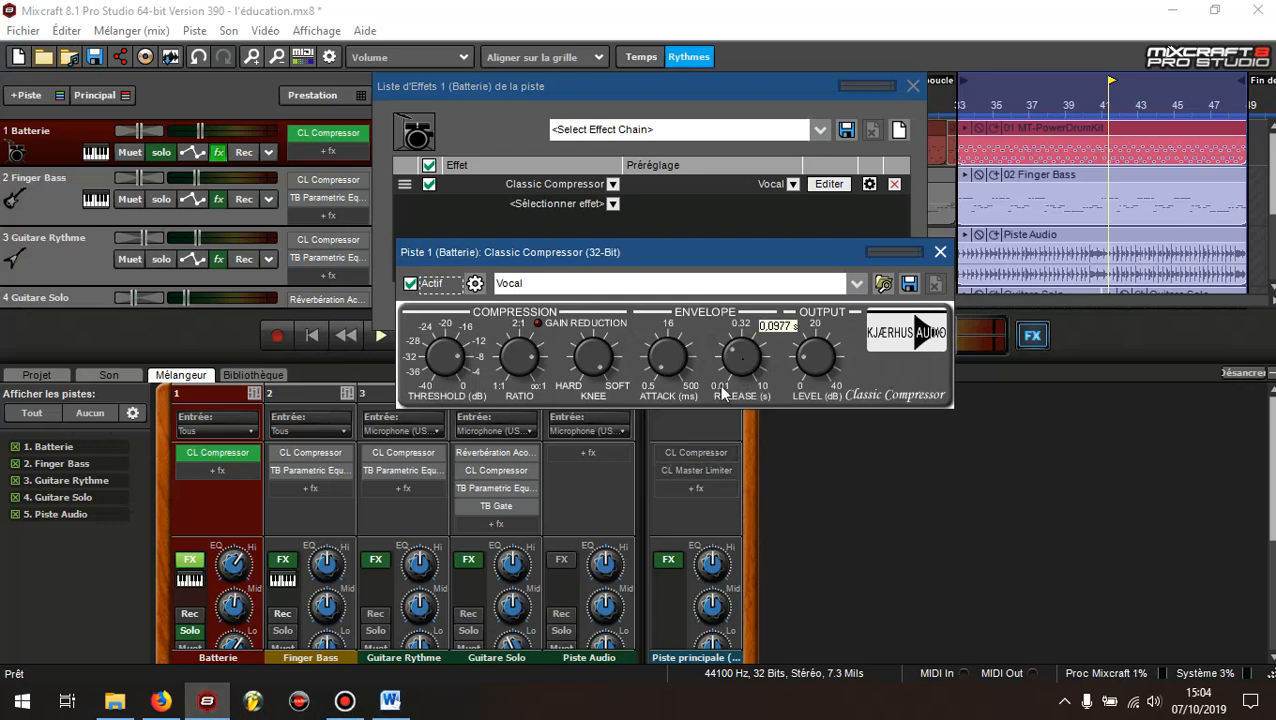
left_click(390, 703)
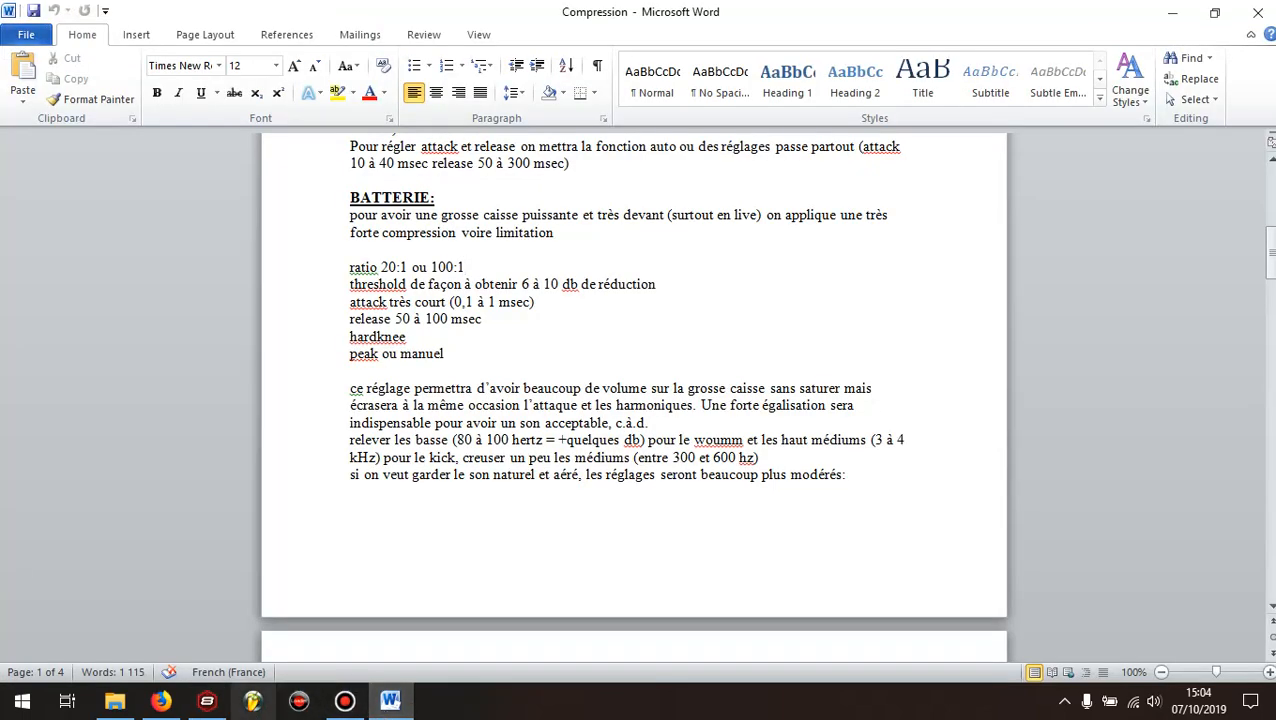
left_click(214, 704)
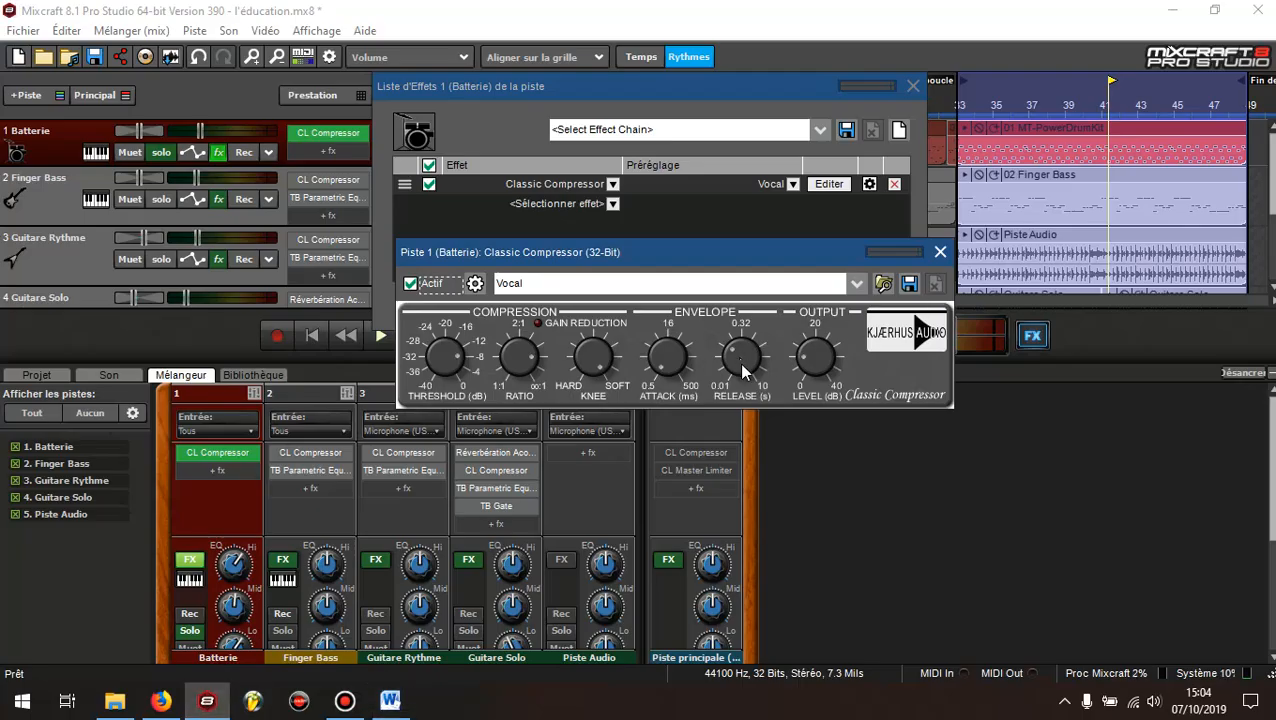
mouse_move(743, 364)
left_mouse_down()
mouse_move(756, 340)
mouse_move(753, 361)
left_mouse_up()
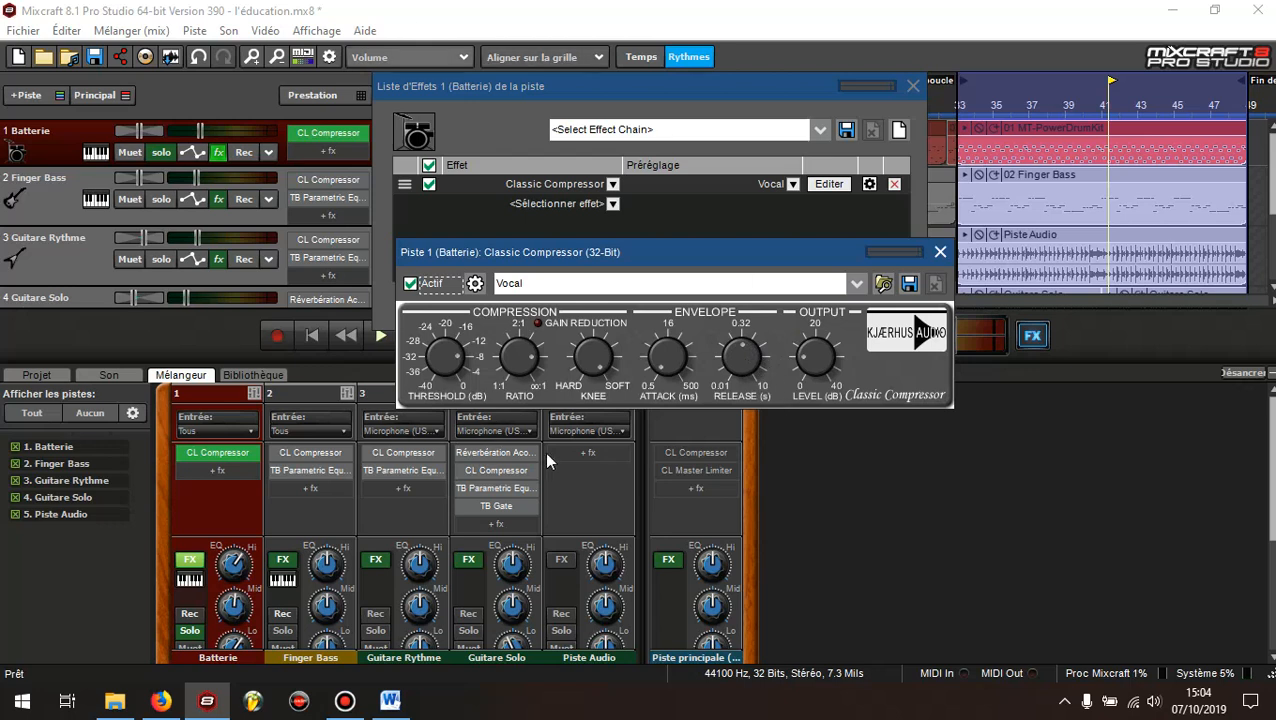
Play the soloed Batterie loop, bypassing and re-enabling its Classic Compressor to compare the sound
left_click(380, 337)
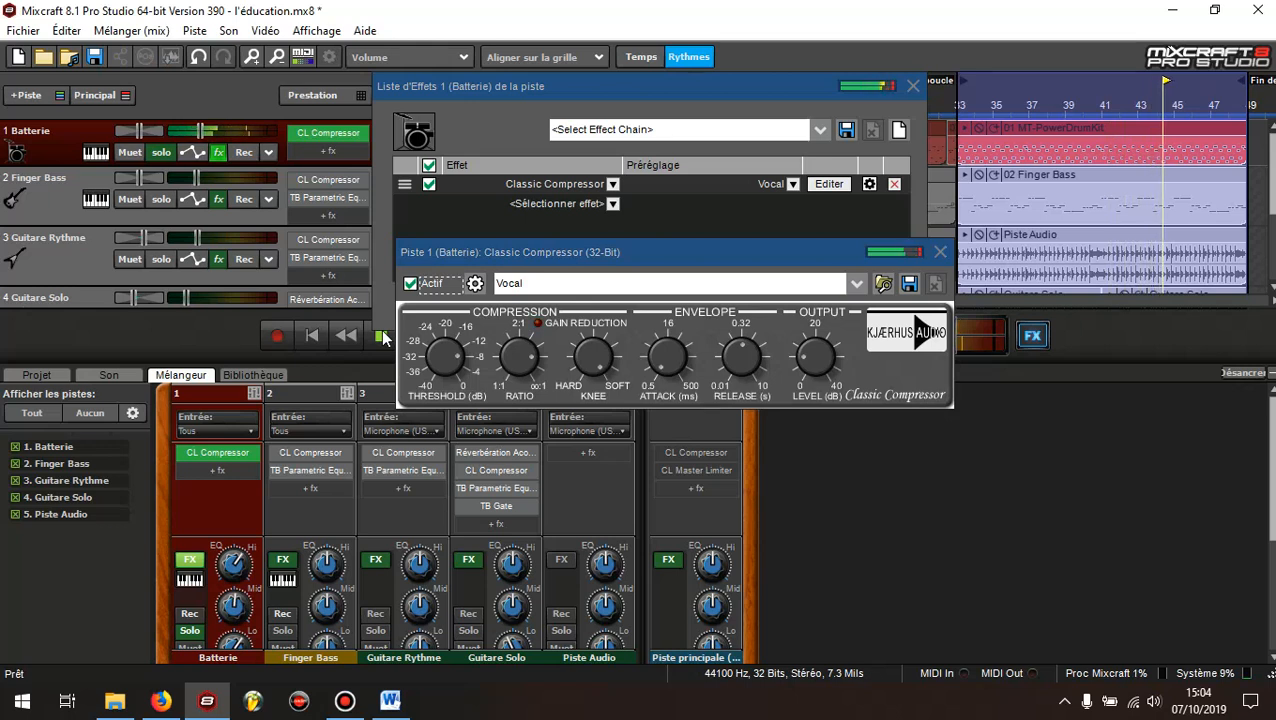
left_click(411, 284)
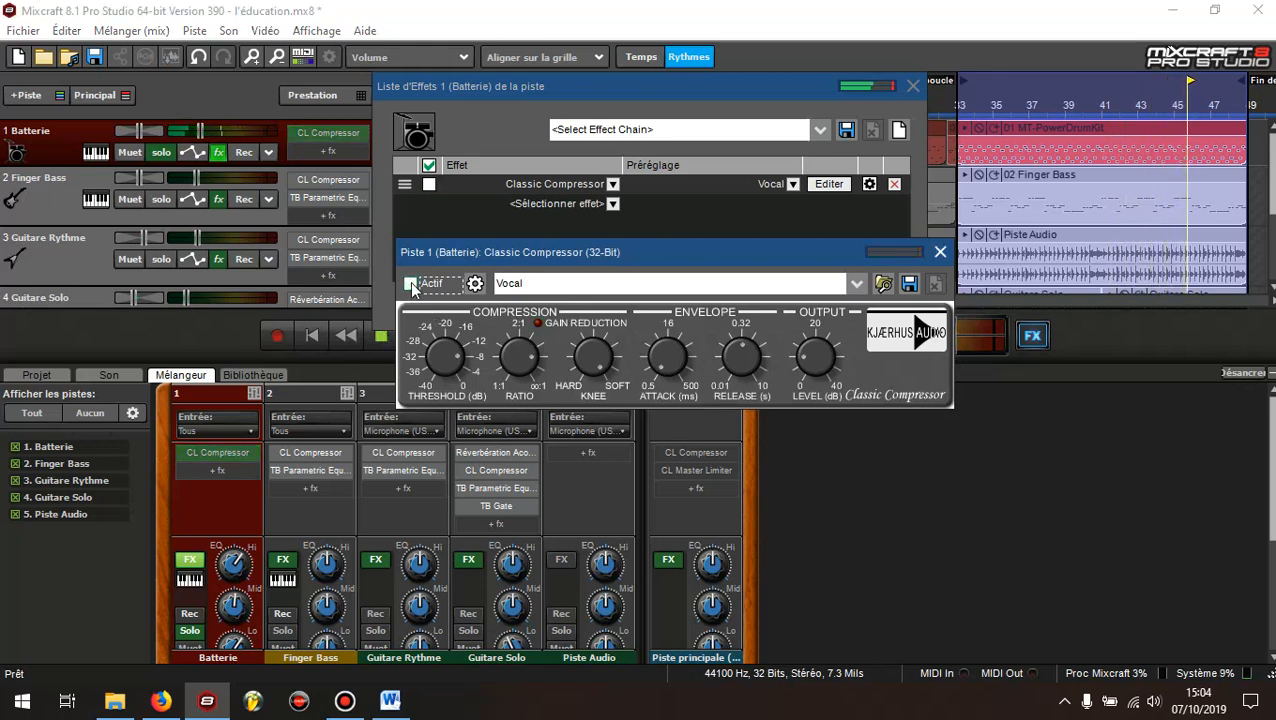
left_click(411, 284)
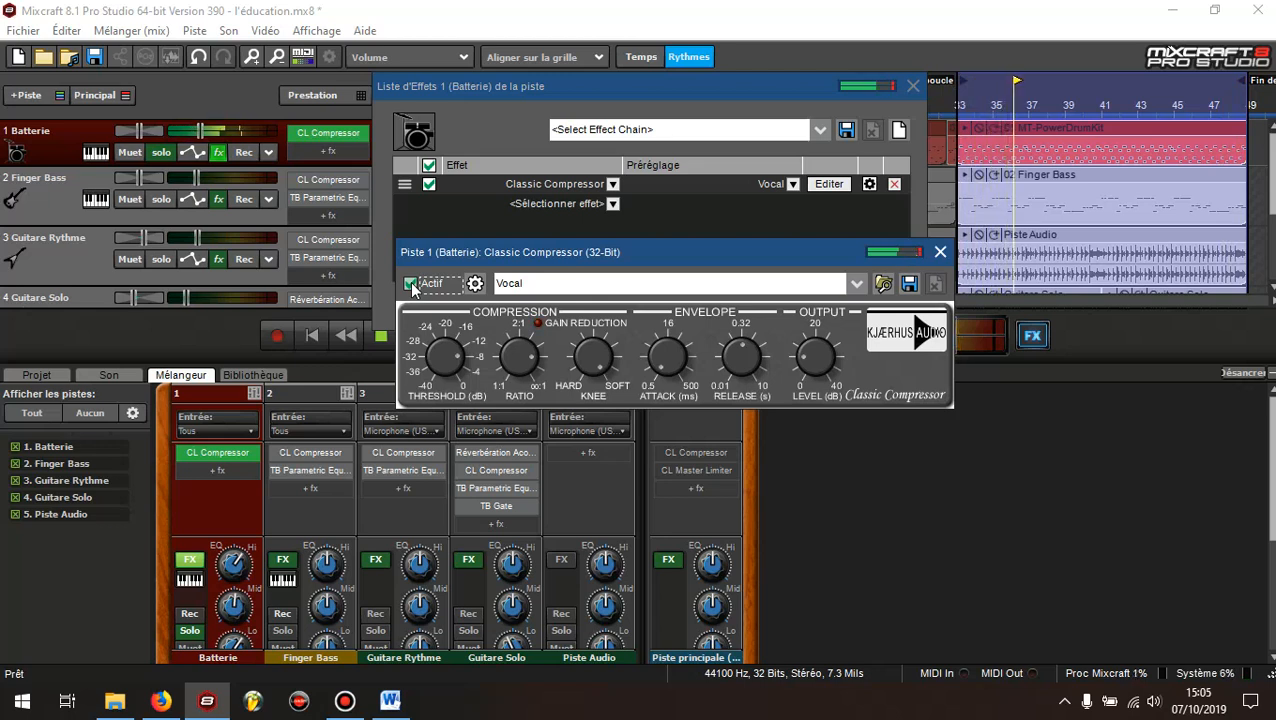
Close the Batterie compressor editor and lower the track's volume fader slightly in the mixer, replaying the loop
left_click(941, 253)
scroll(1037, 495, "down", 5)
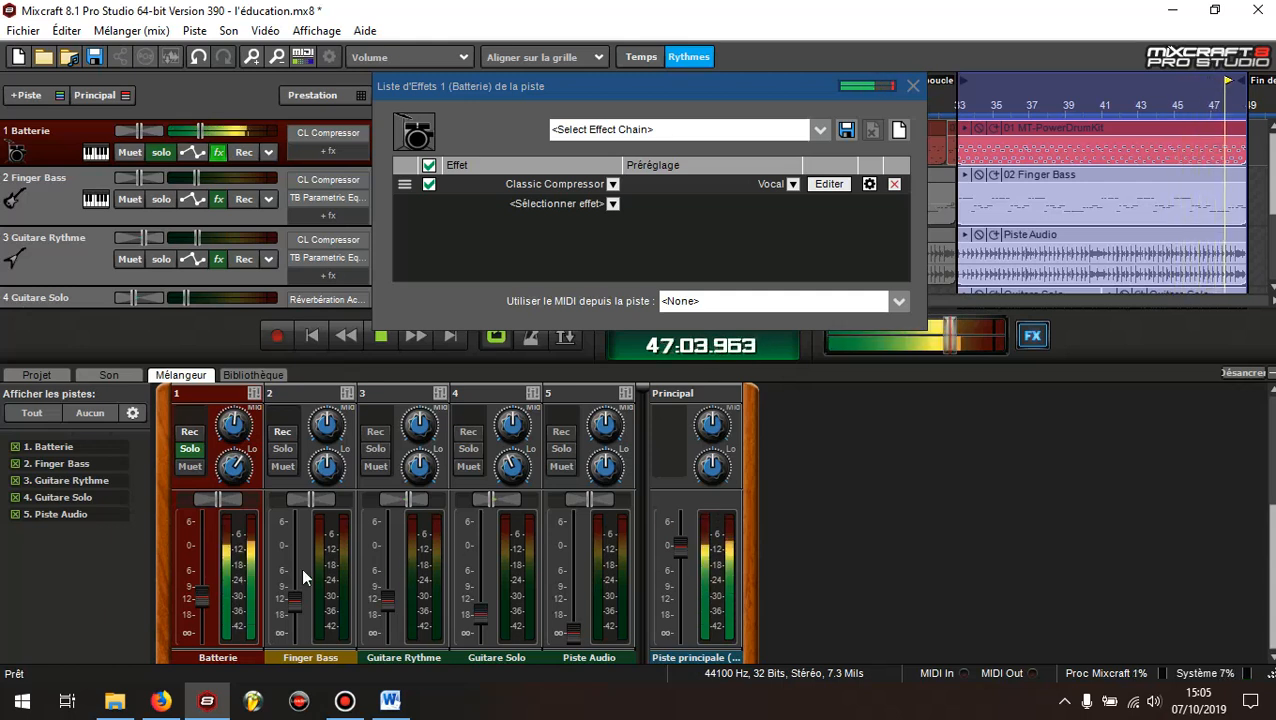
left_click(381, 336)
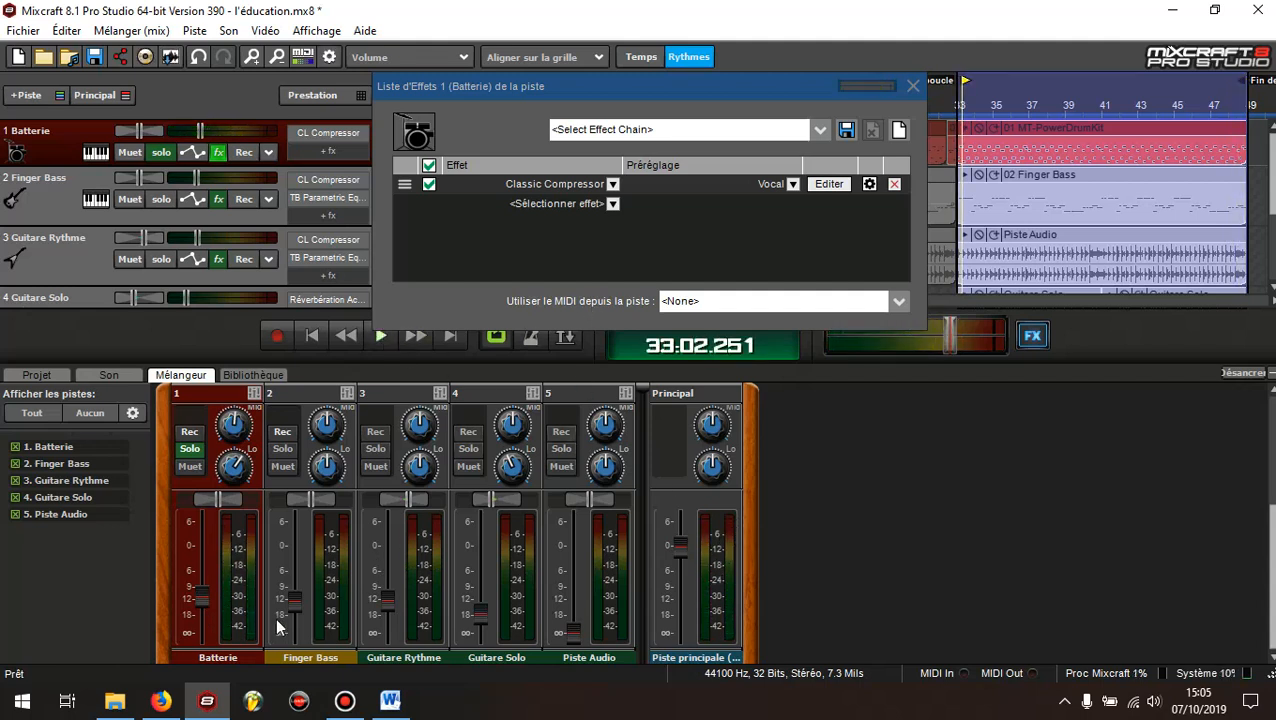
left_click(380, 337)
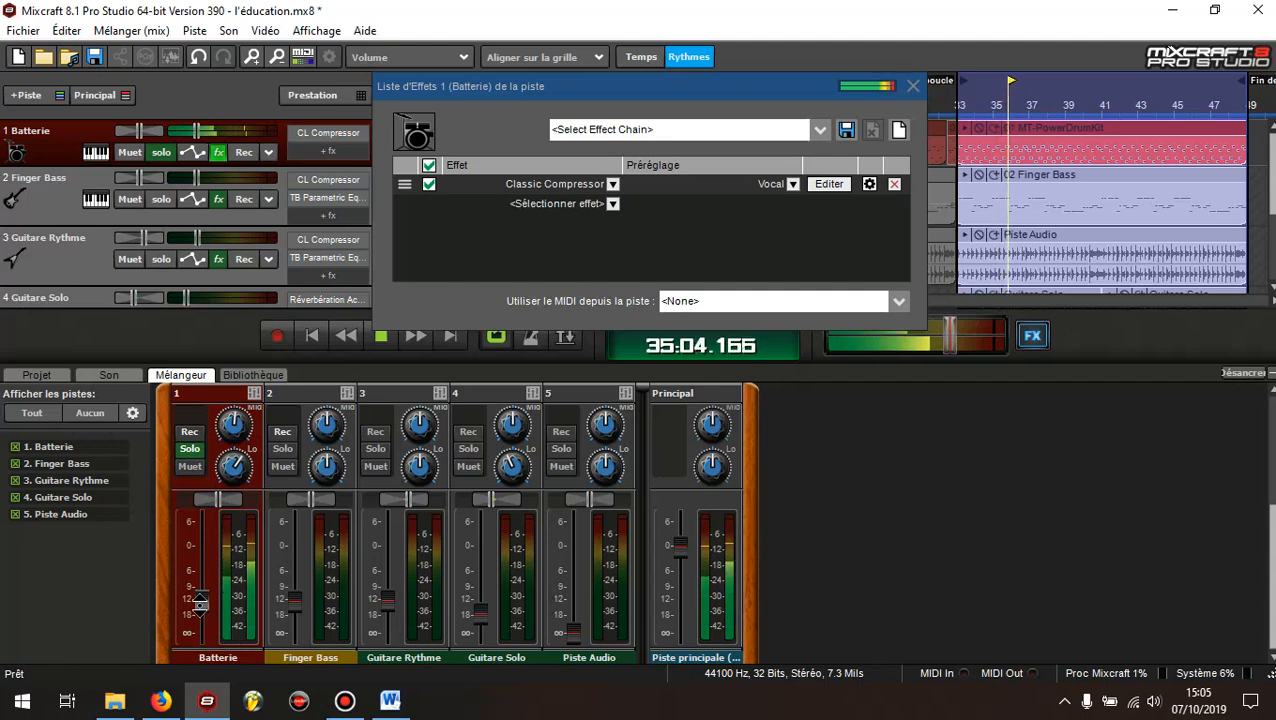
Unsolo the Batterie track to hear the full mix, stop playback, and close its effects list
left_click(160, 155)
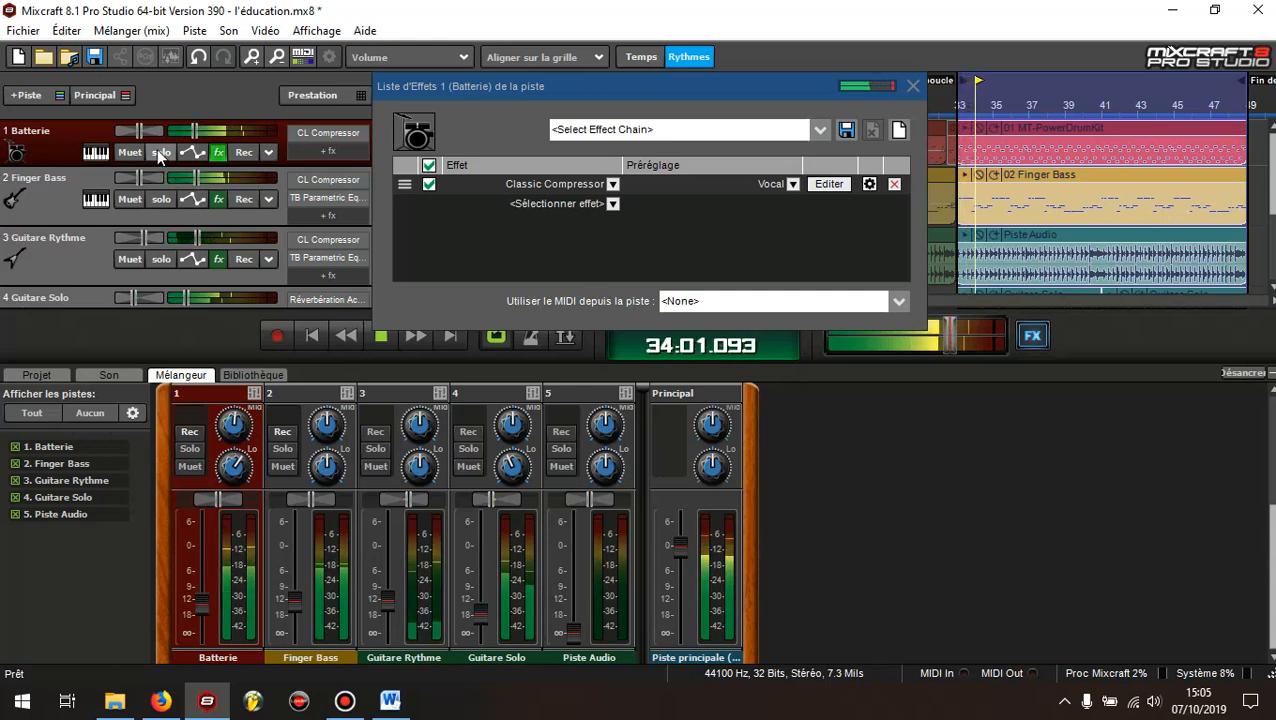
left_click(382, 338)
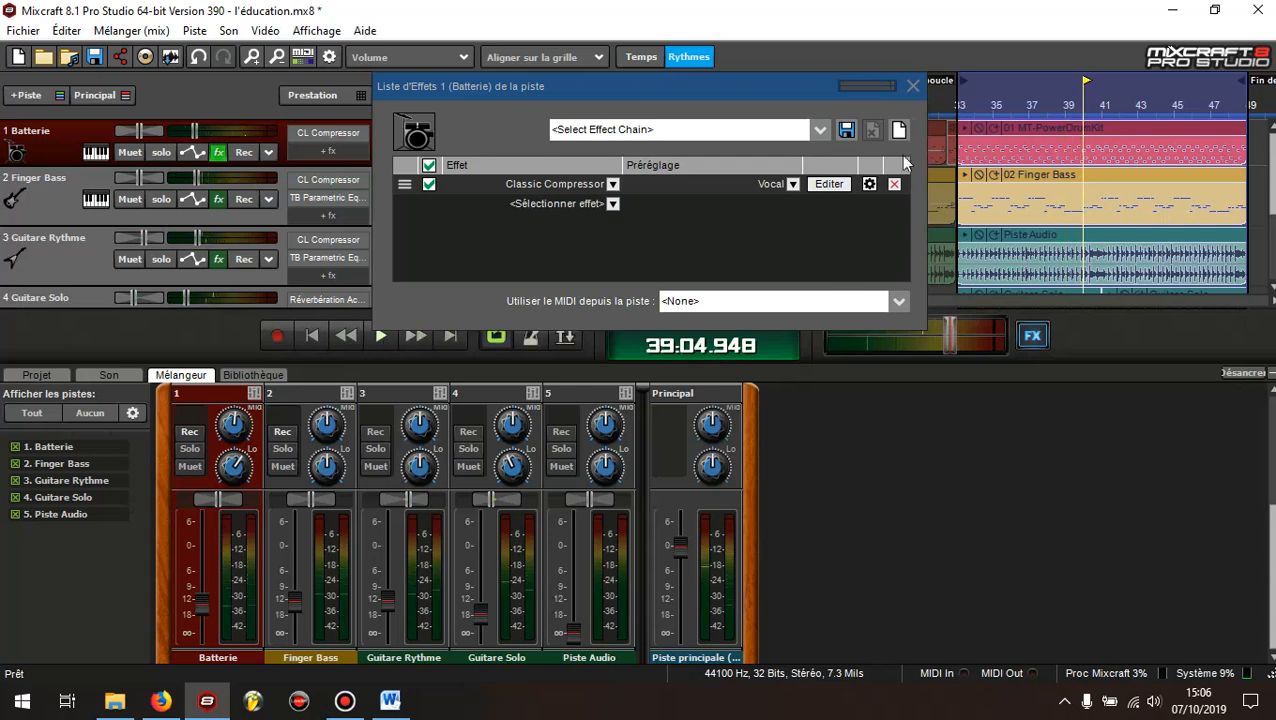
left_click(914, 87)
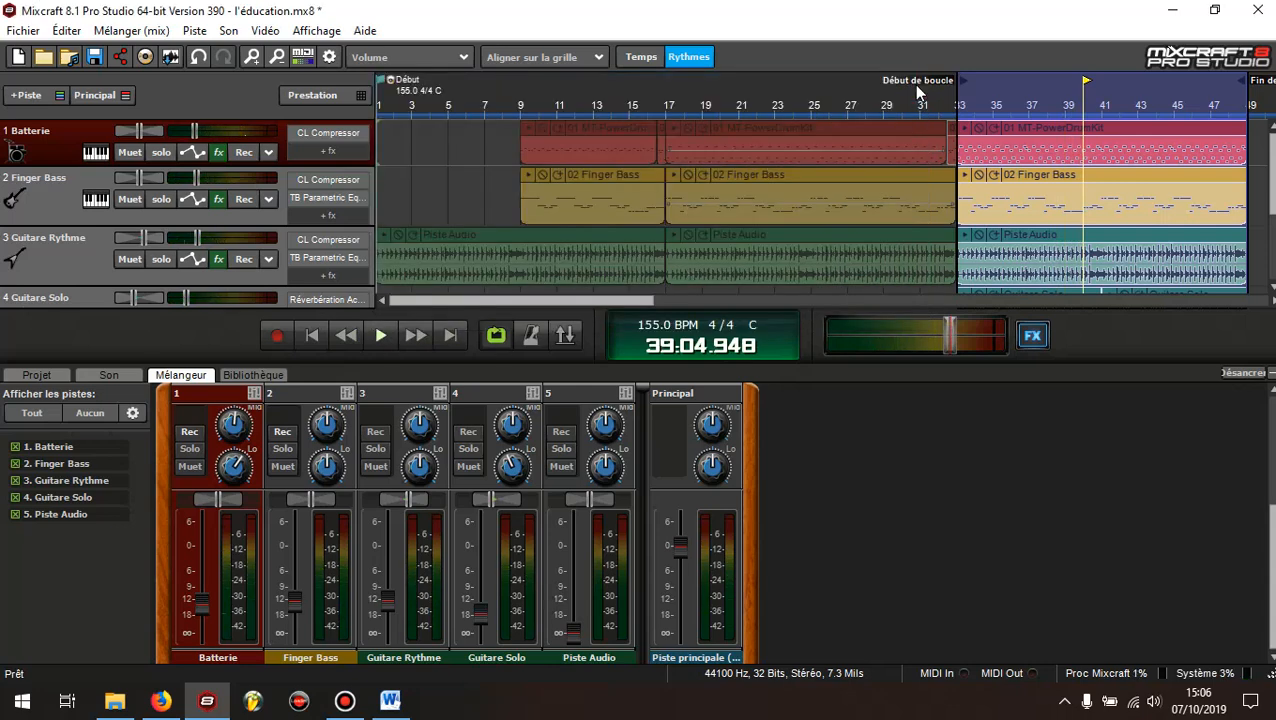
Solo the Finger Bass track and open its Classic Compressor for editing from the track's effects list
left_click(47, 200)
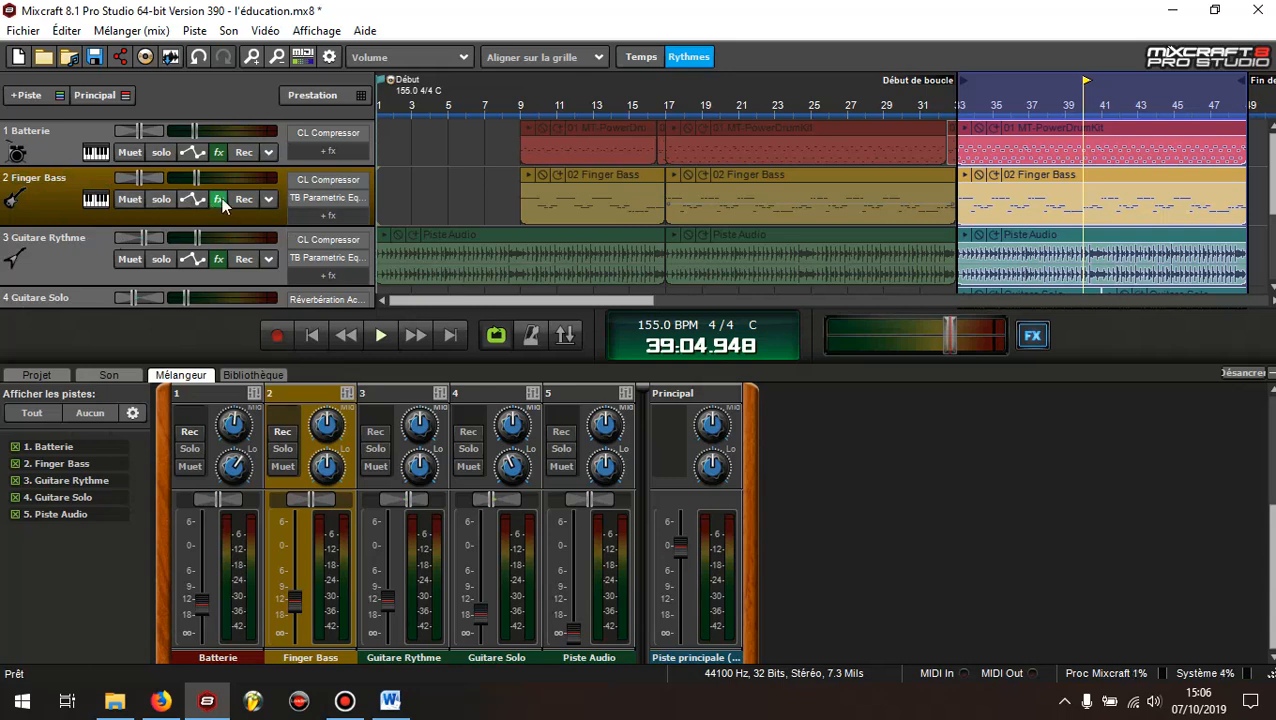
left_click(161, 199)
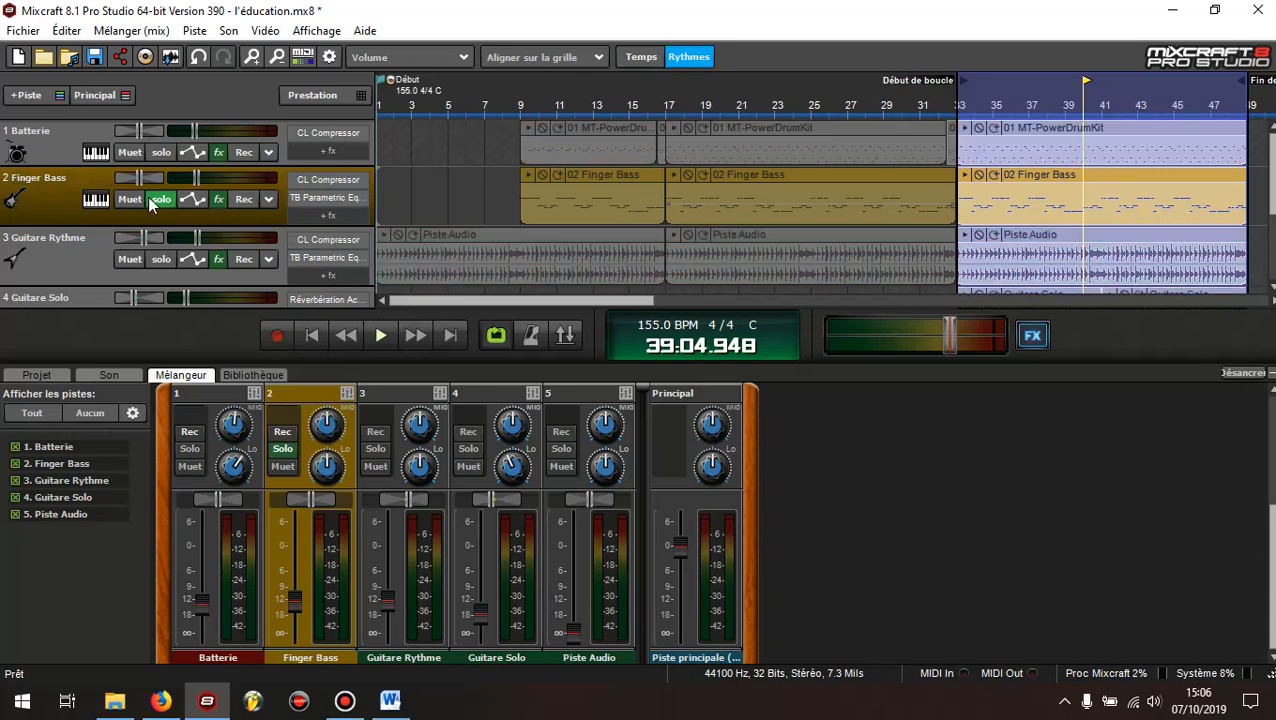
left_click(219, 201)
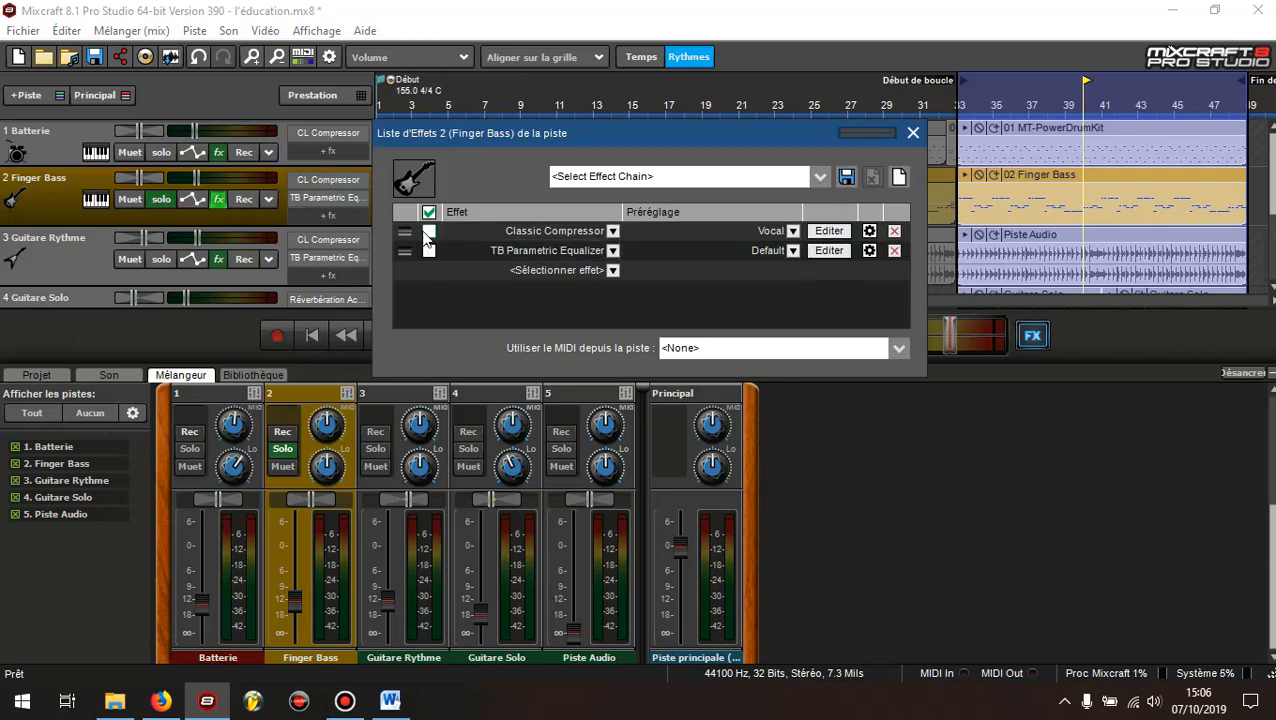
left_click(826, 233)
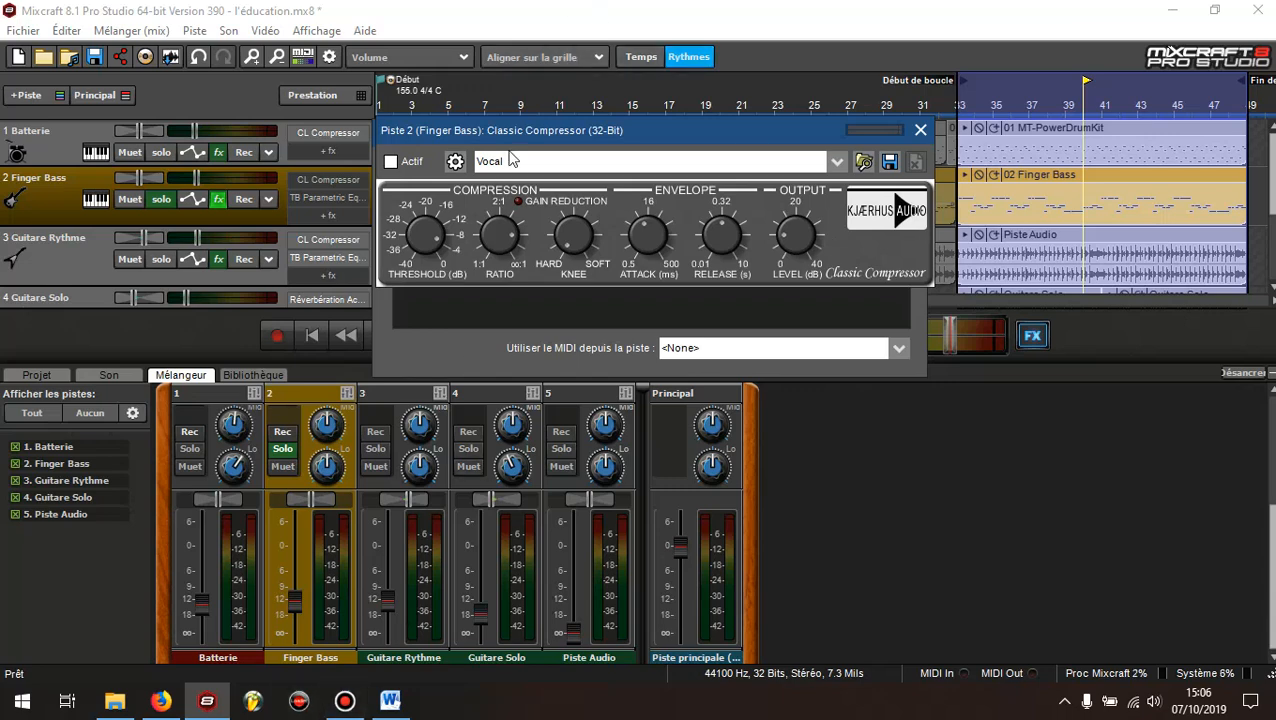
Consult the BASSE section of the Compression document in Word and check the ratio on the Finger Bass compressor in Mixcraft
left_click(390, 700)
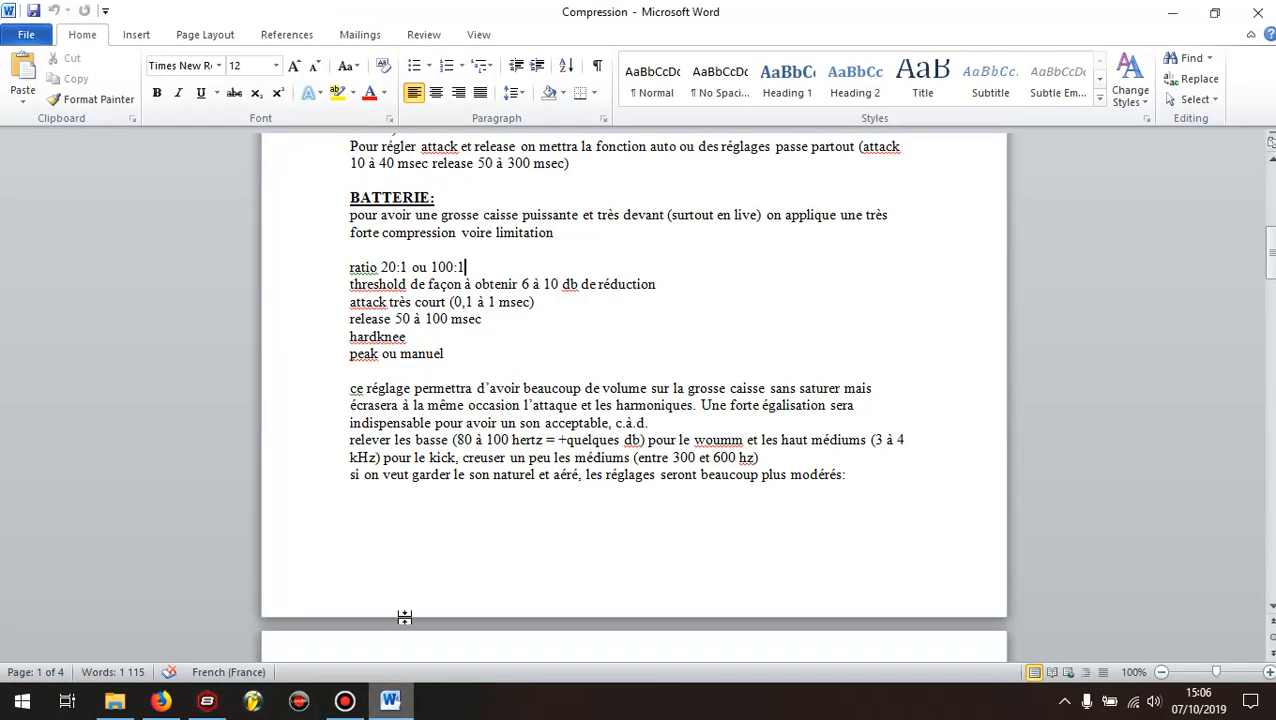
scroll(461, 302, "down", 15)
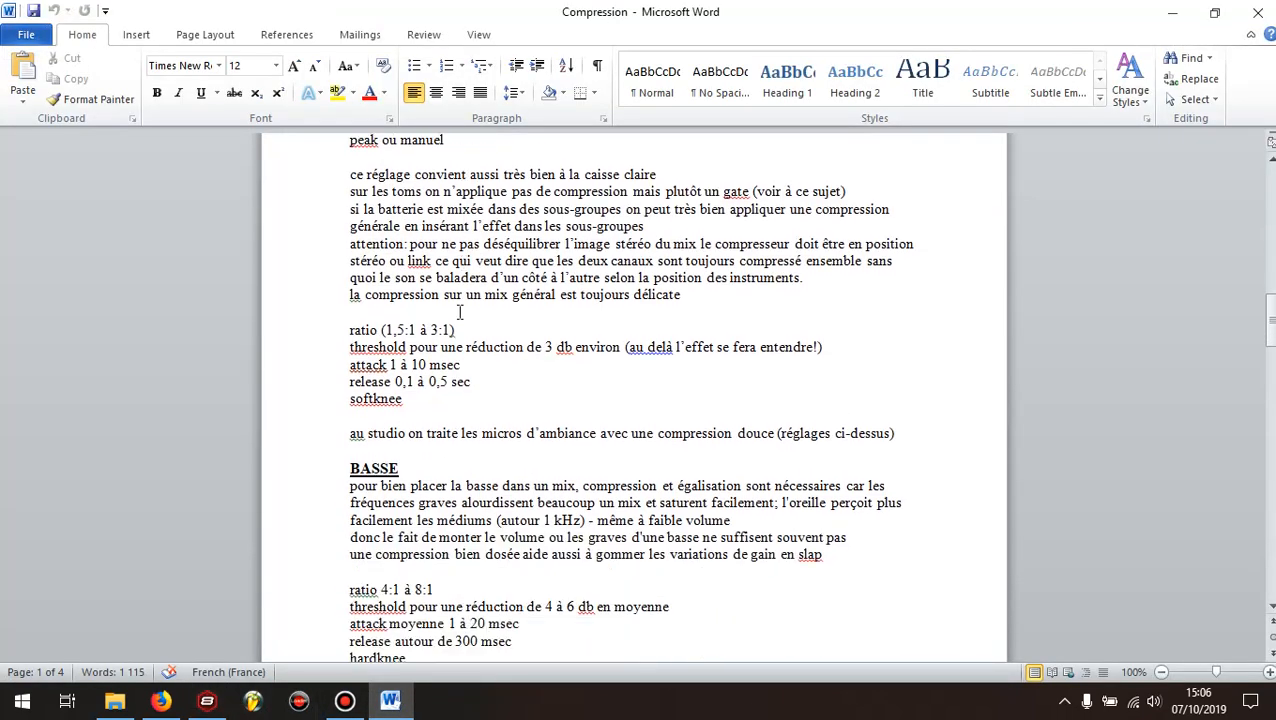
scroll(461, 305, "down", 3)
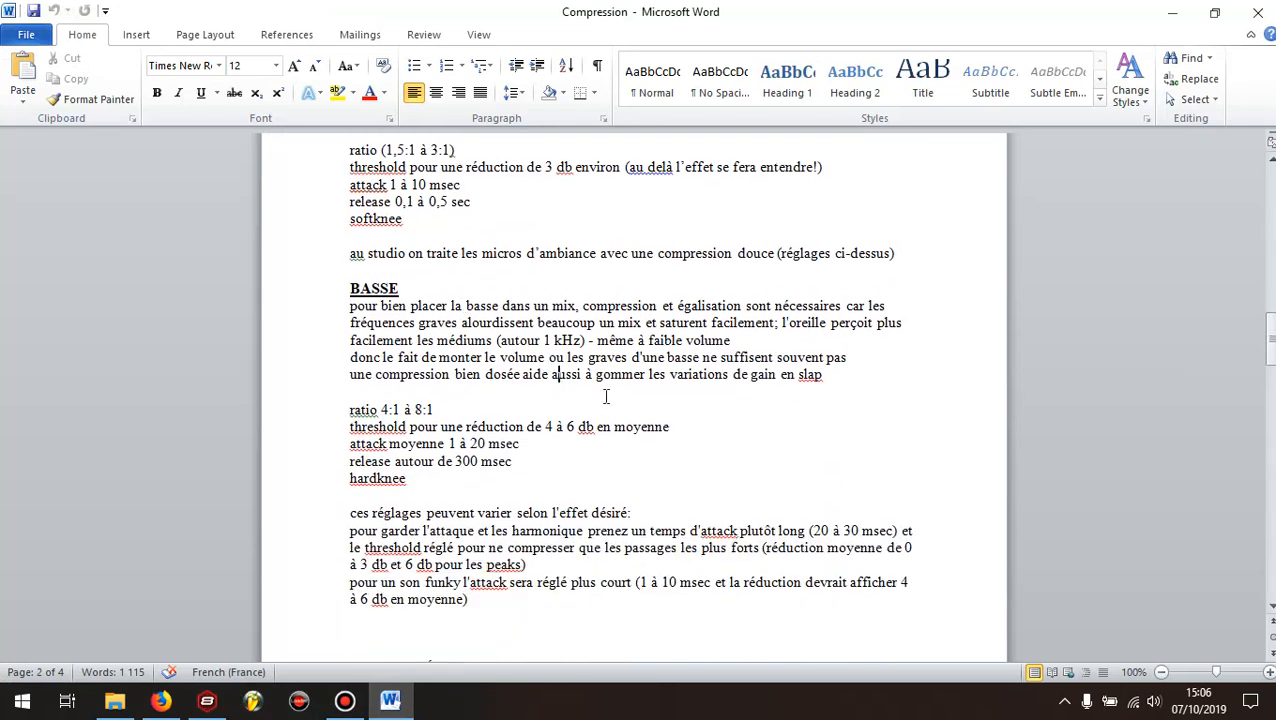
scroll(590, 399, "down", 2)
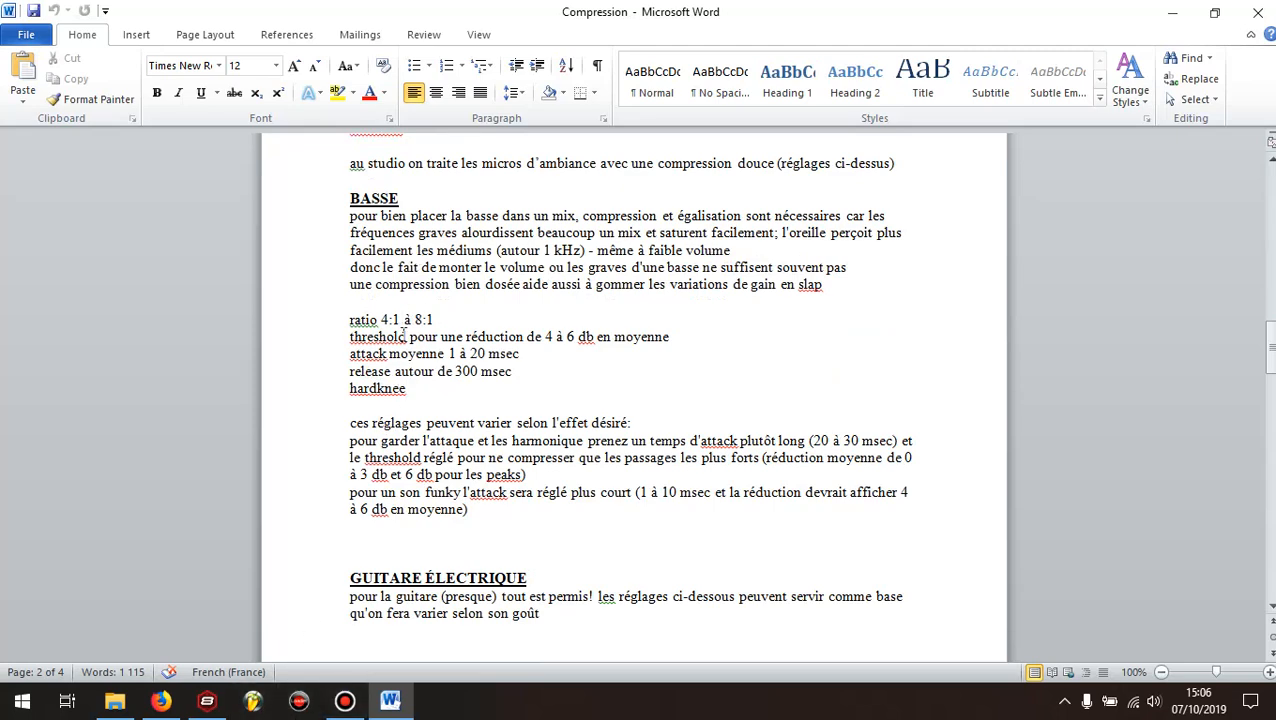
left_click(219, 709)
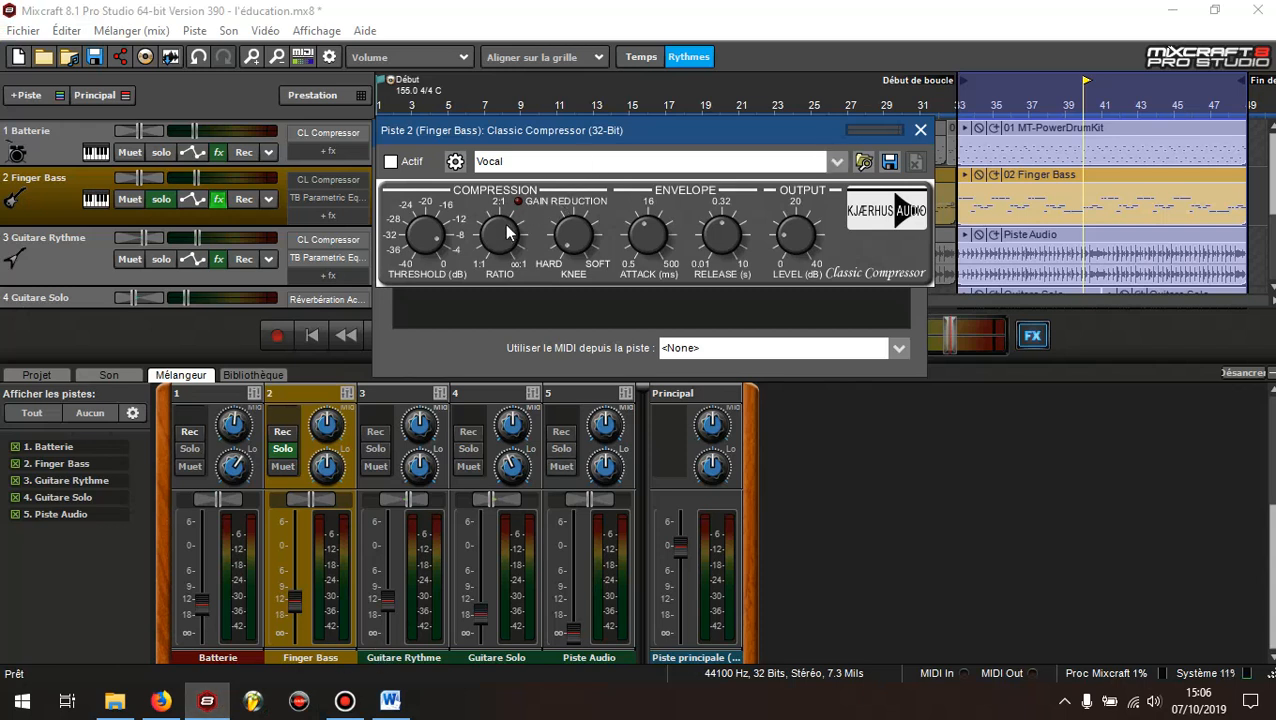
mouse_move(505, 252)
left_click_drag(506, 237, 521, 229)
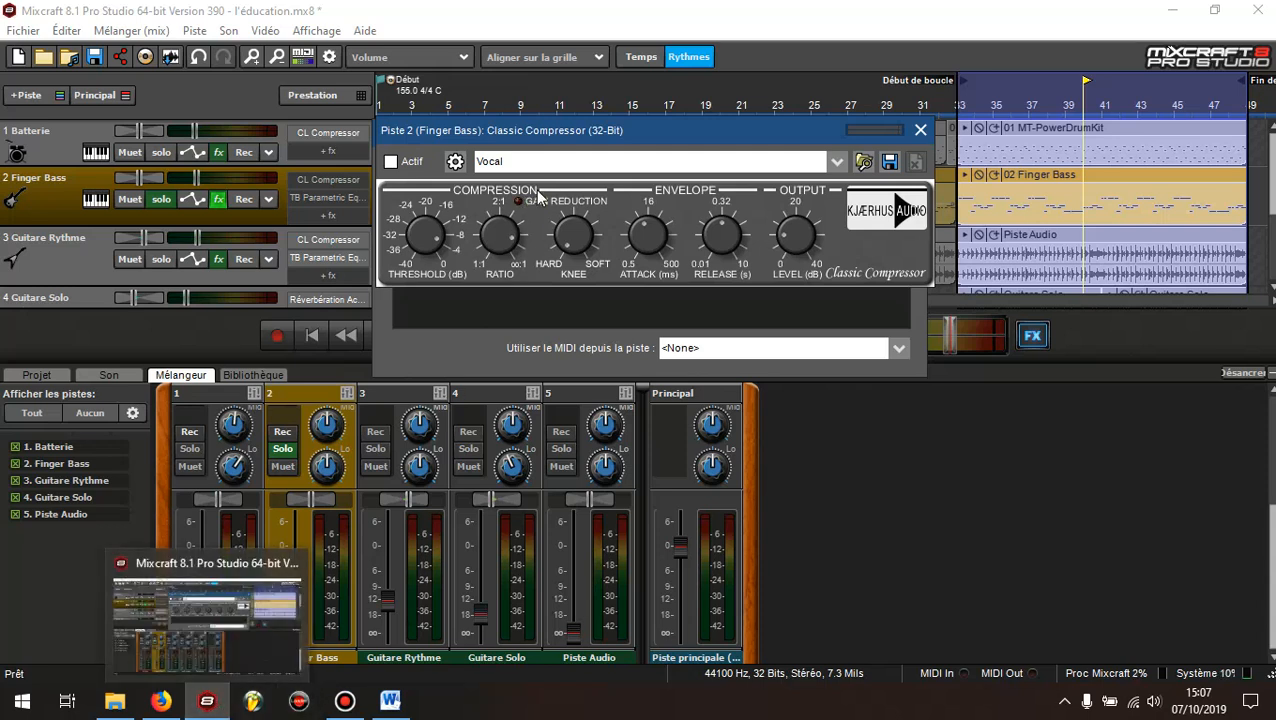
Reread the bass threshold recommendation in Word and check the threshold on the Finger Bass compressor in Mixcraft
left_click(390, 700)
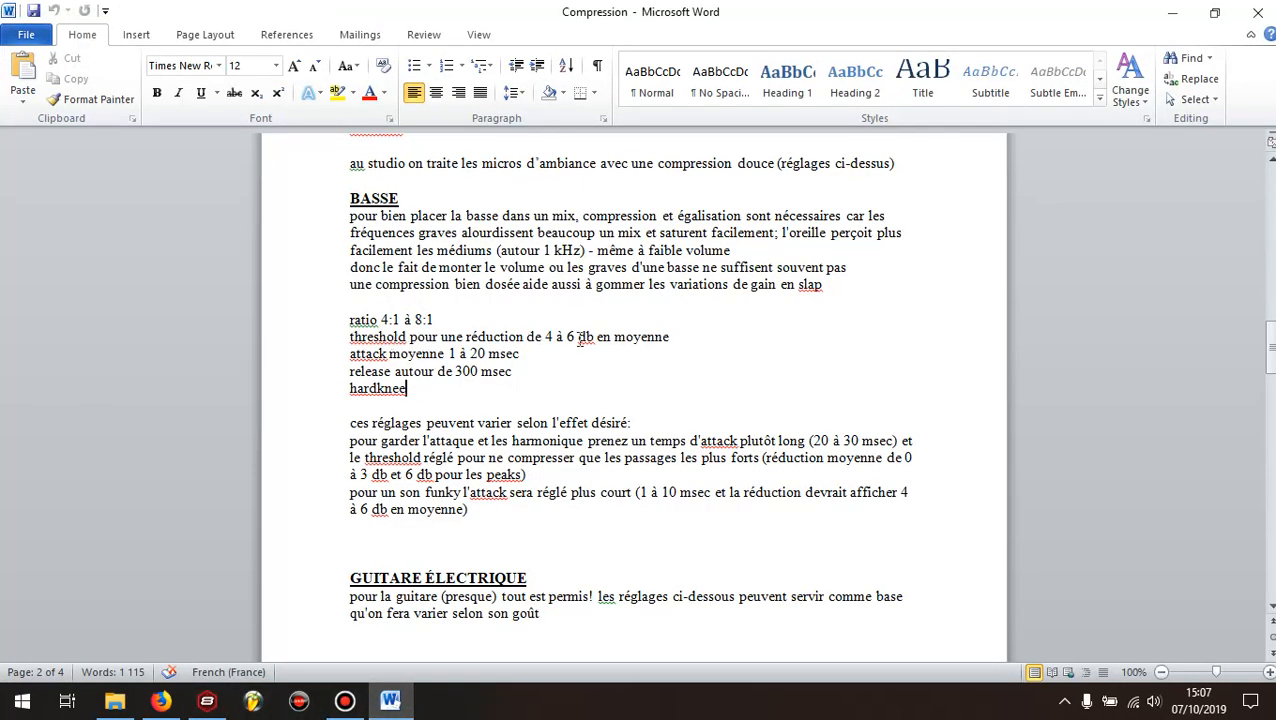
left_click(207, 700)
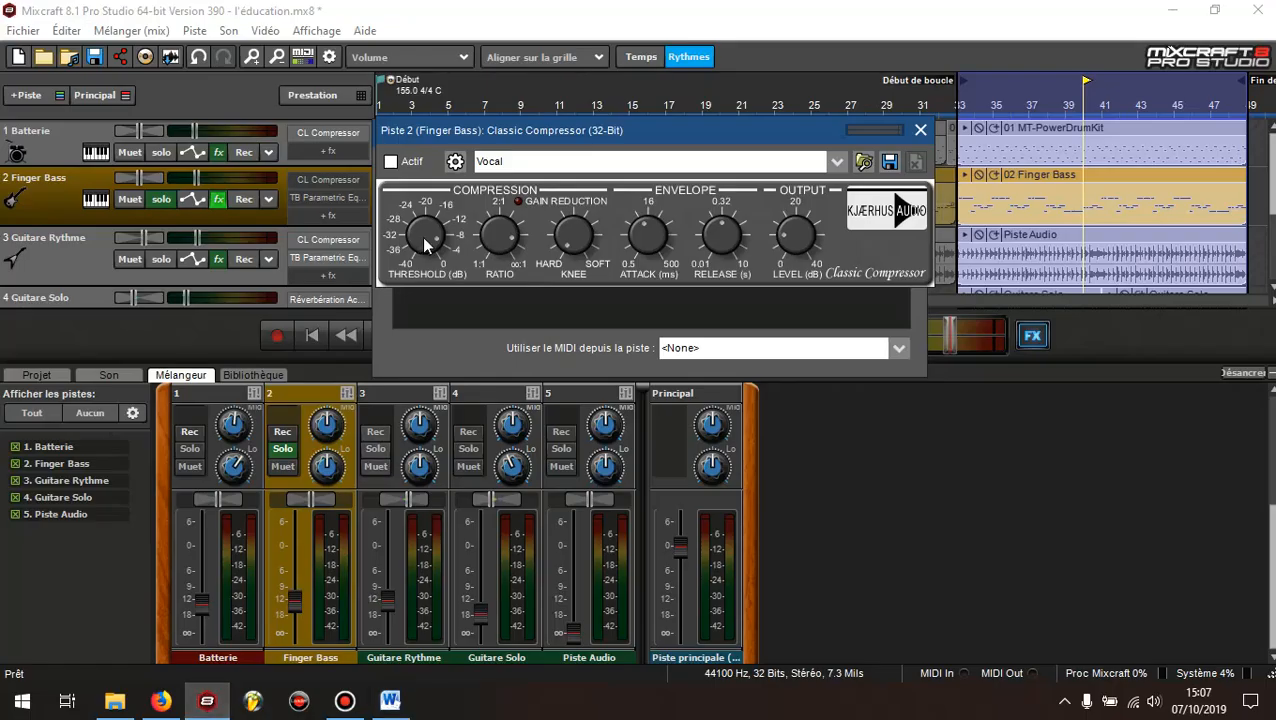
mouse_move(432, 241)
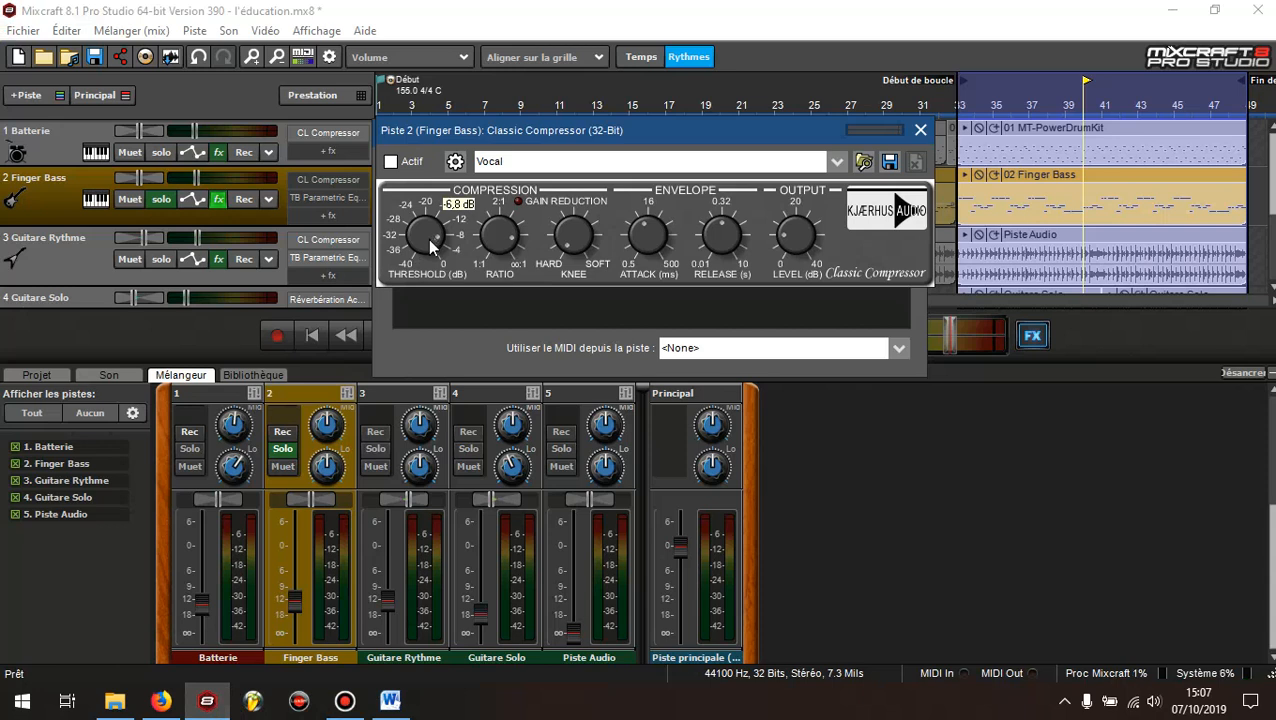
left_click_drag(431, 238, 433, 237)
Review the BASSE recommendations in the Word notes and check the attack on the Finger Bass compressor in Mixcraft
left_click(390, 701)
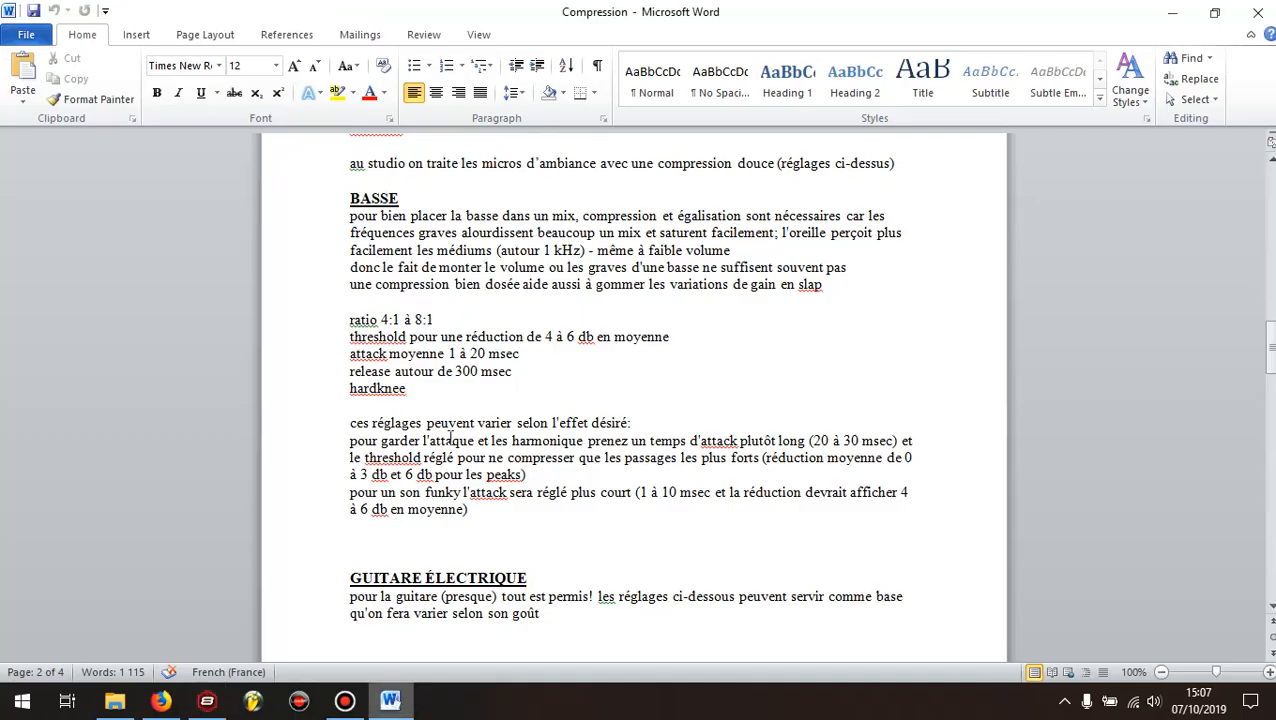
left_click(465, 391)
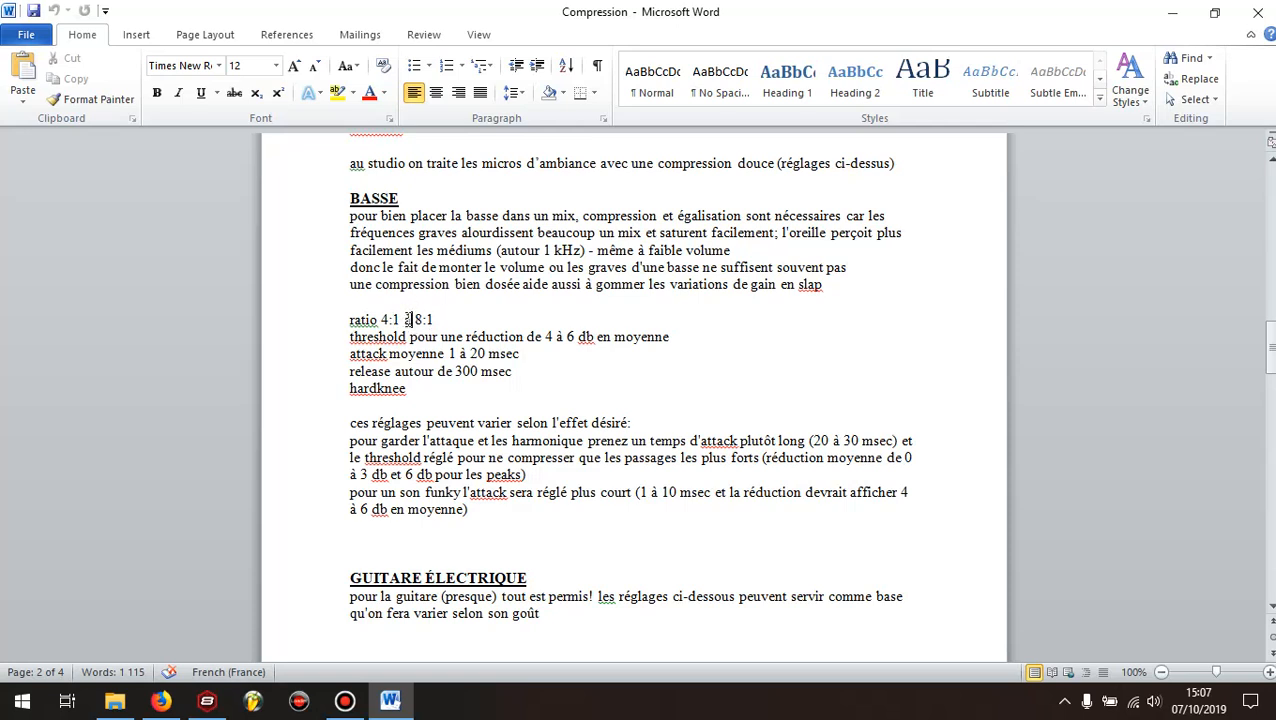
left_click(431, 199)
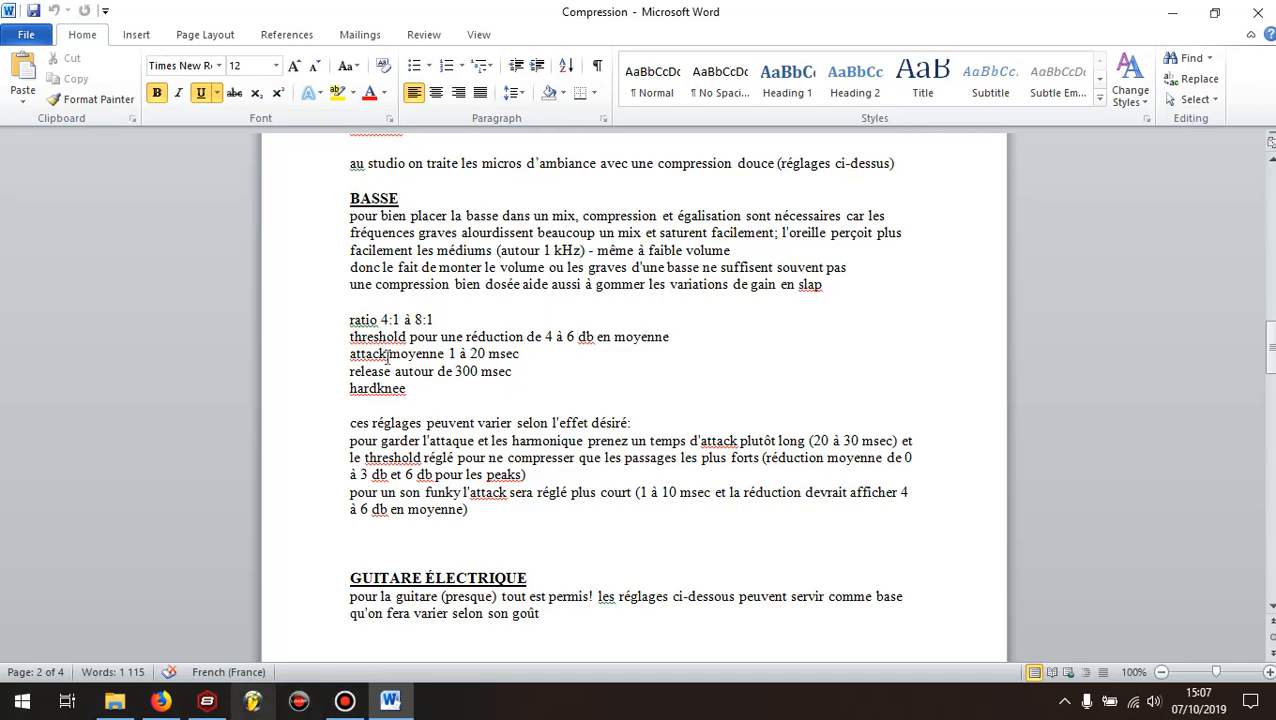
left_click(207, 703)
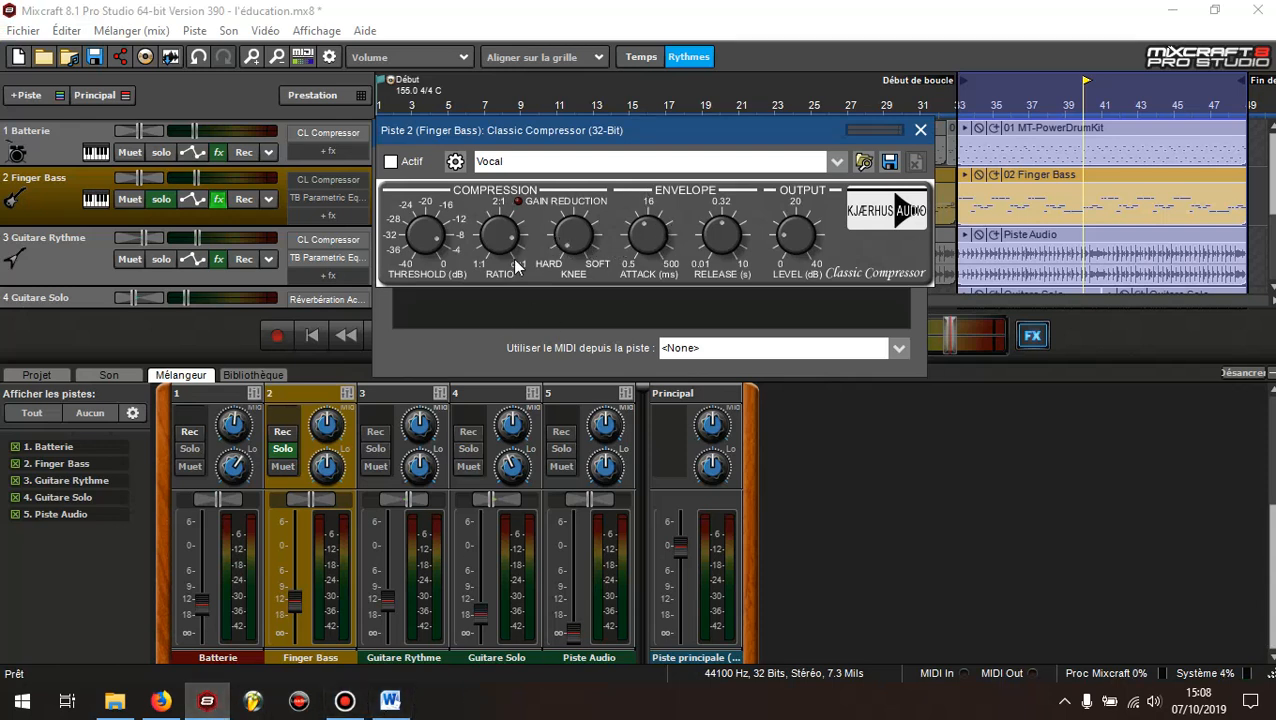
left_click_drag(651, 237, 656, 247)
Compare the remaining bass recommendations in Word, such as release and knee, with the Finger Bass compressor in Mixcraft
left_click(391, 705)
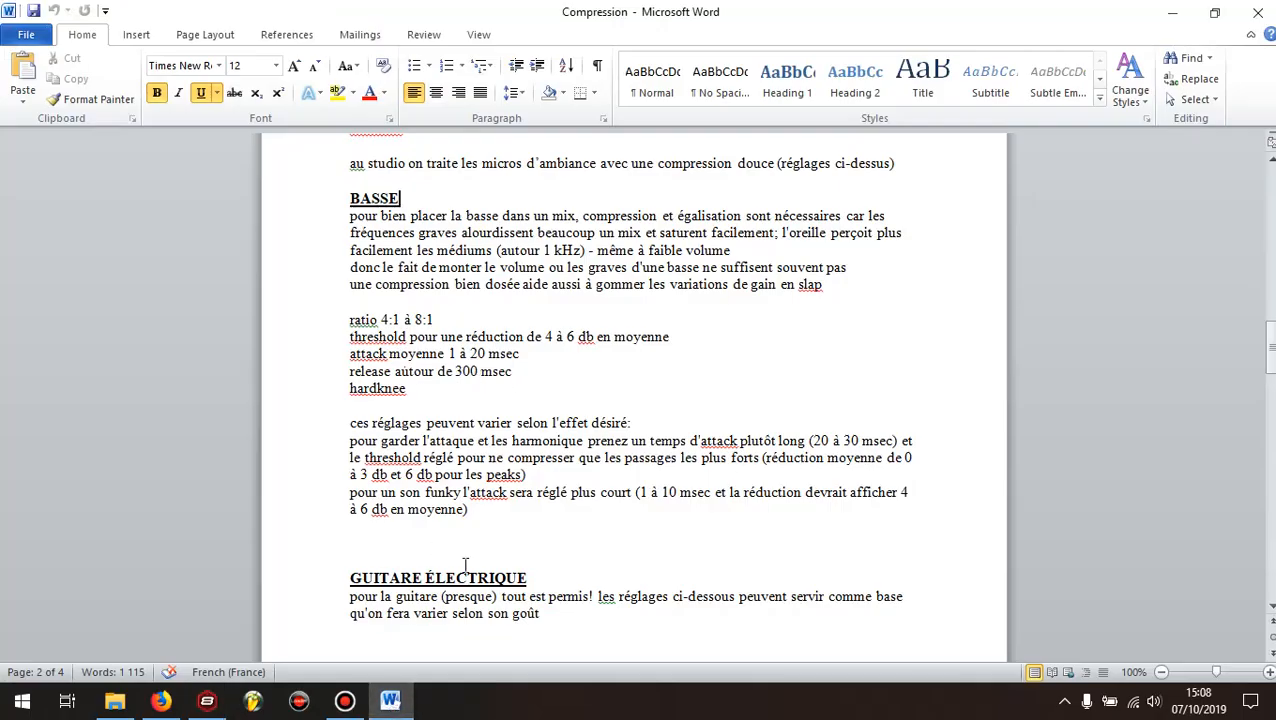
left_click(207, 701)
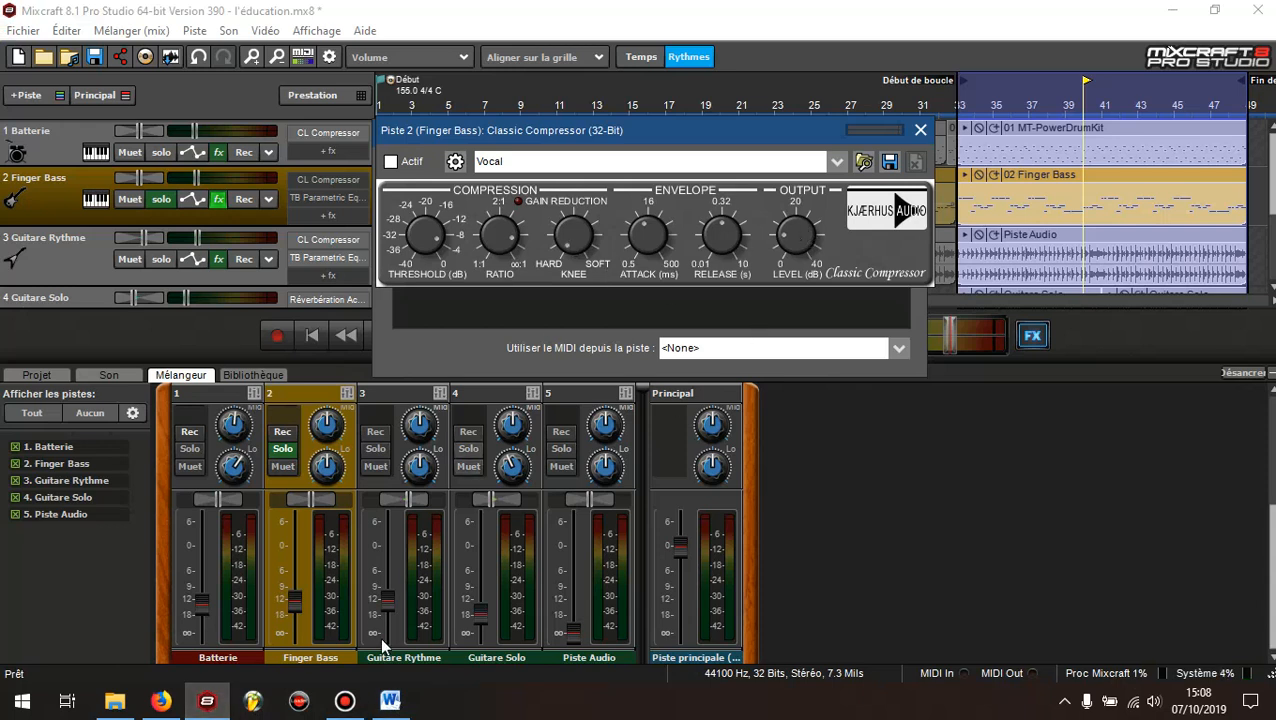
left_click(391, 705)
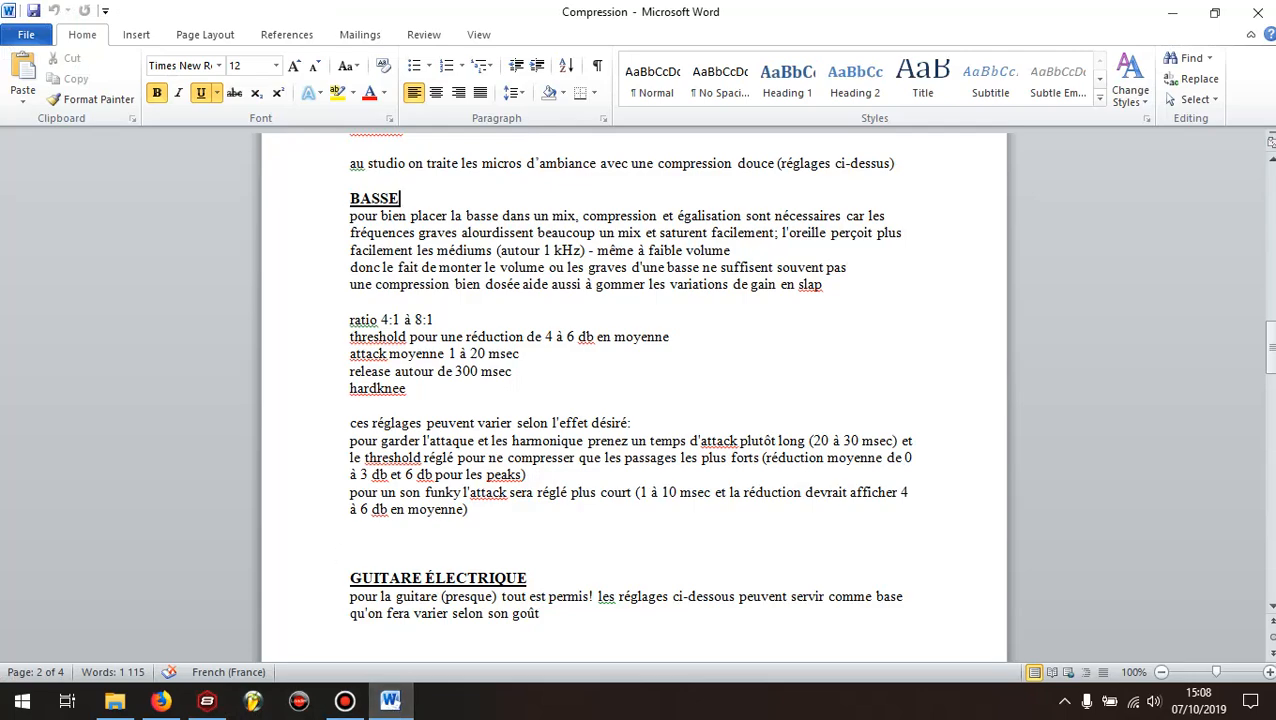
left_click(207, 701)
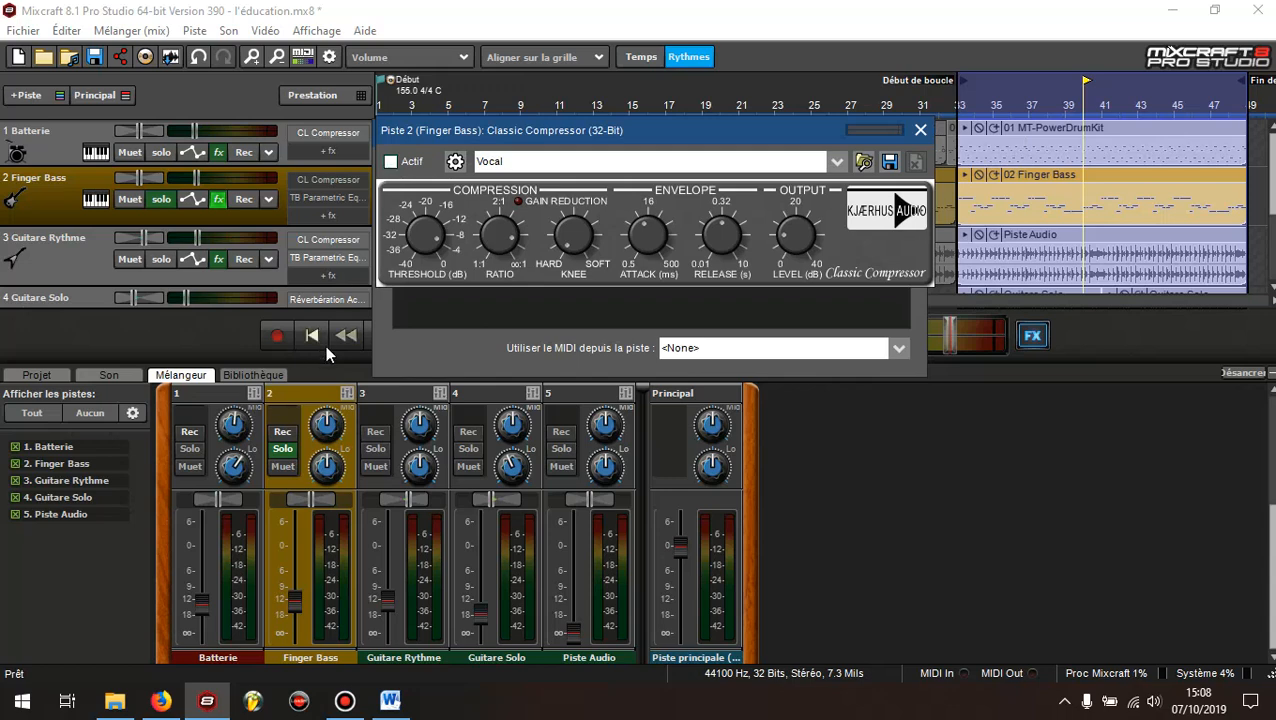
Move the Finger Bass effect windows aside, play the soloed loop, and activate its Classic Compressor
left_click_drag(629, 130, 872, 151)
left_click_drag(594, 133, 663, 133)
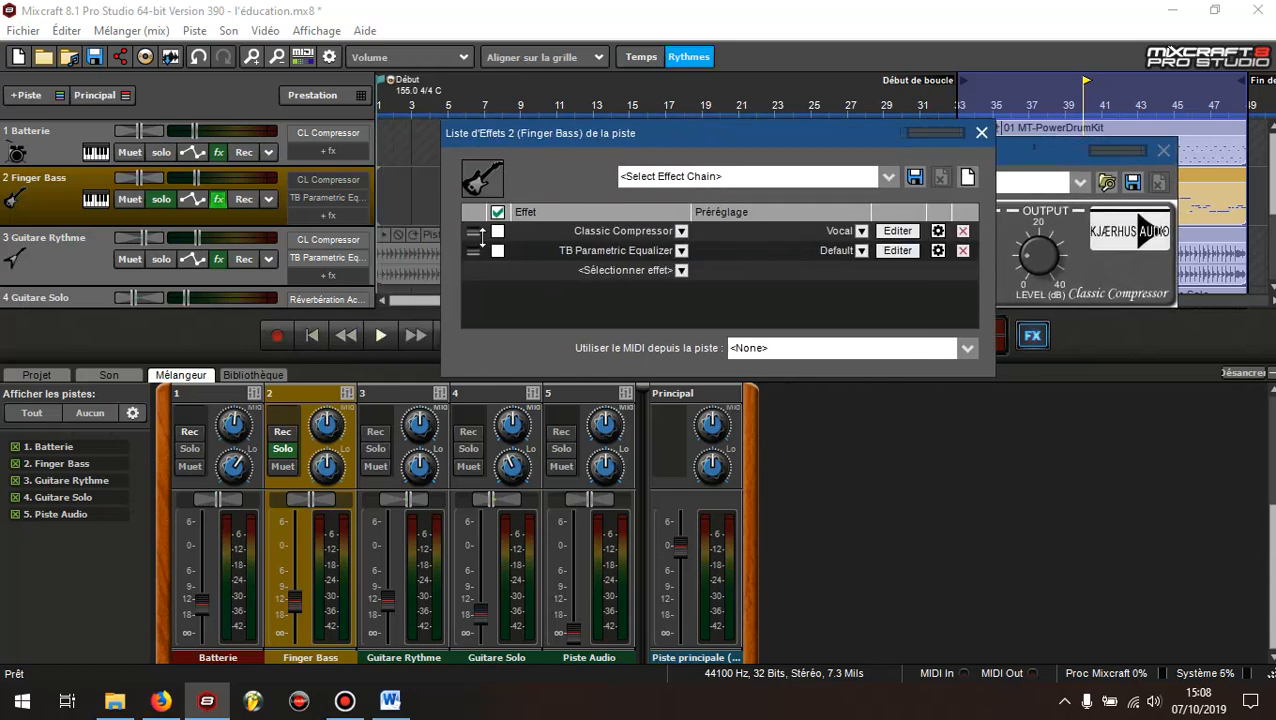
left_click(380, 337)
left_click(897, 231)
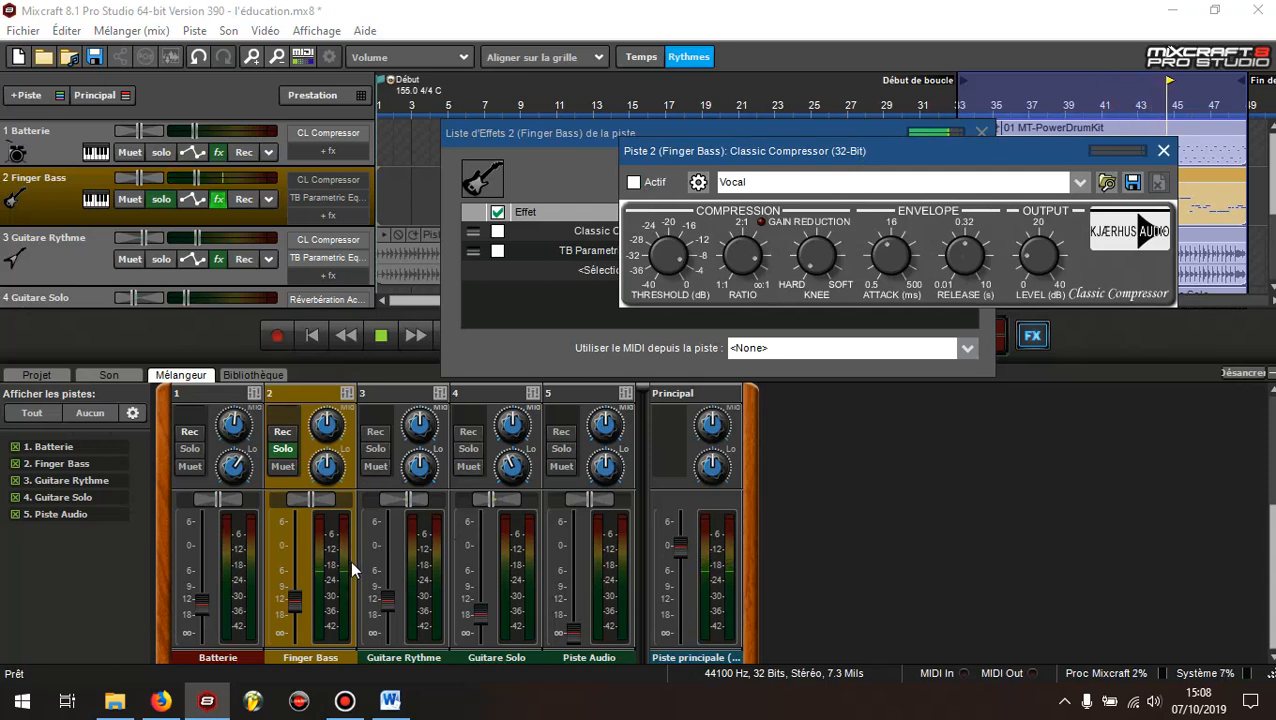
left_click(634, 183)
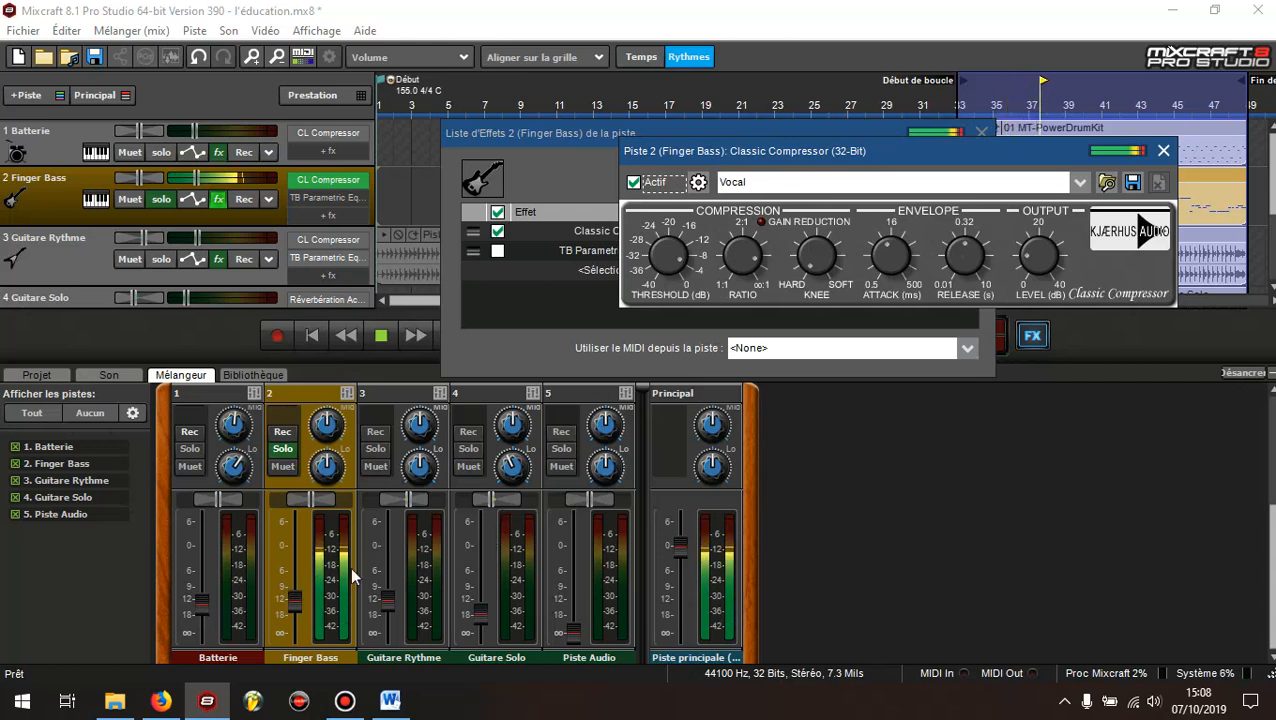
Lower the Finger Bass volume to about -17 dB, solo Batterie alongside it, and bring the bass down slightly further
left_click_drag(294, 600, 298, 616)
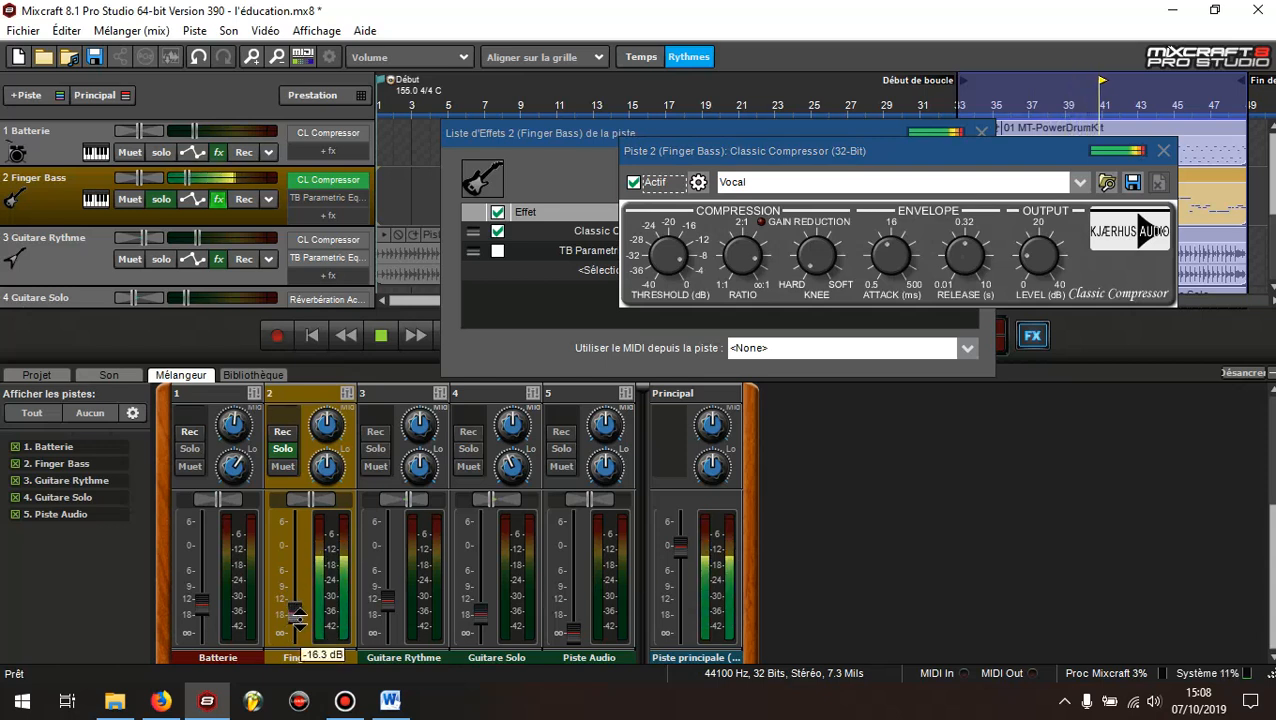
left_click(161, 152)
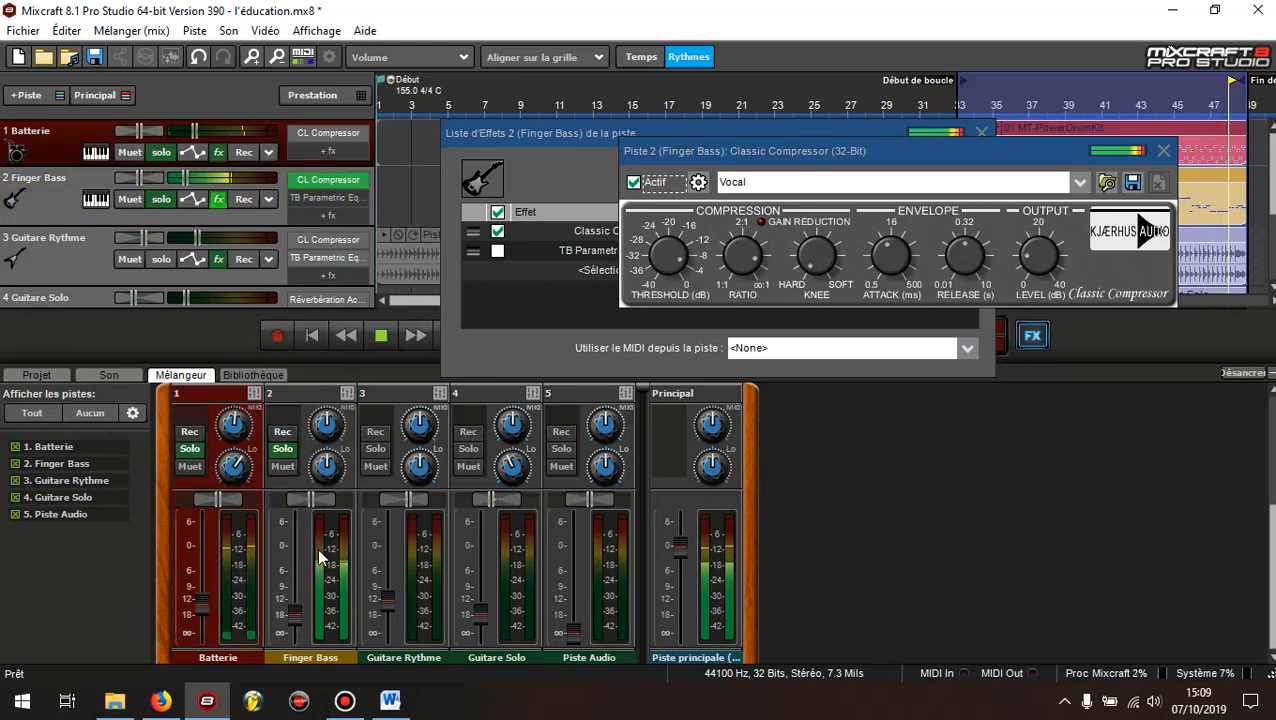
mouse_move(294, 615)
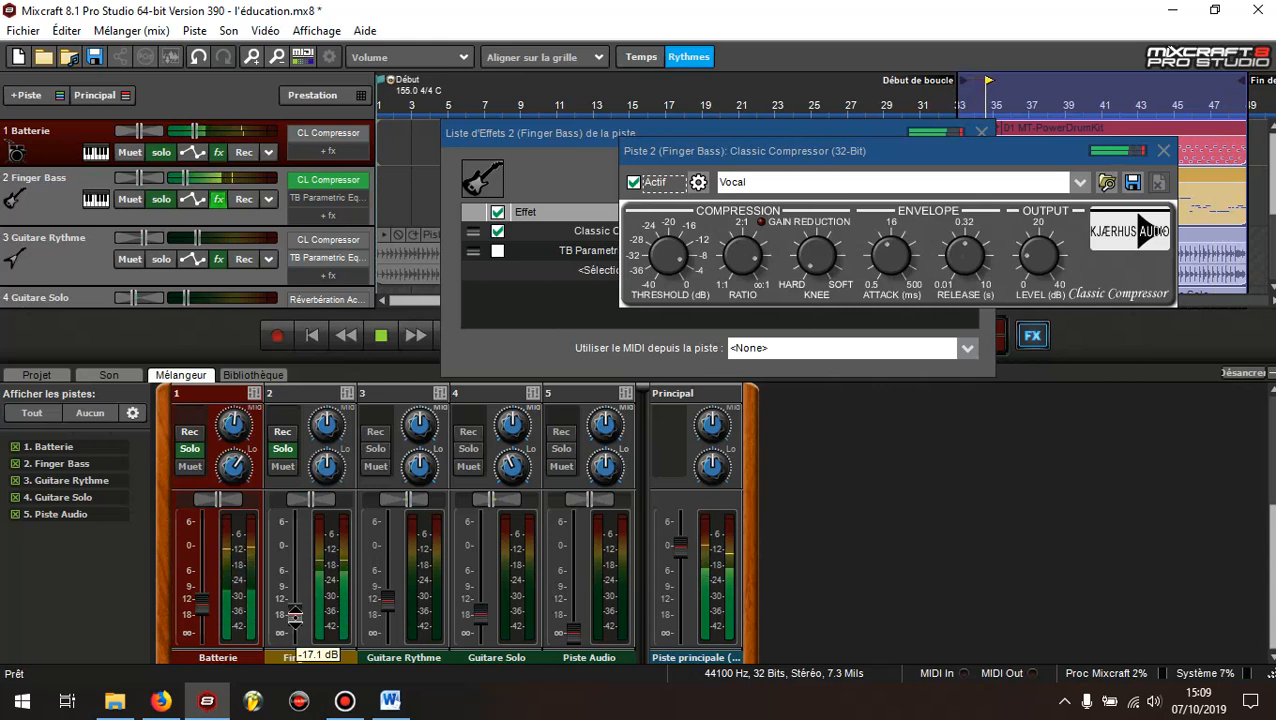
left_click(294, 615)
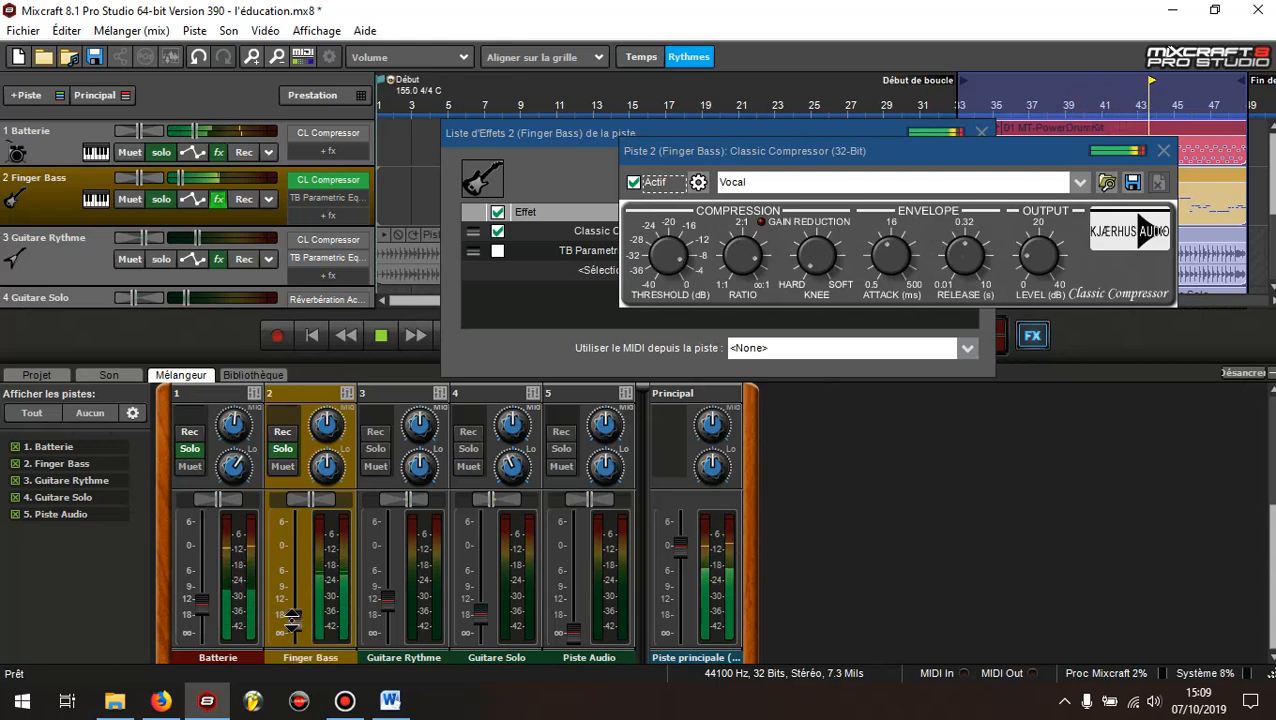
mouse_move(296, 618)
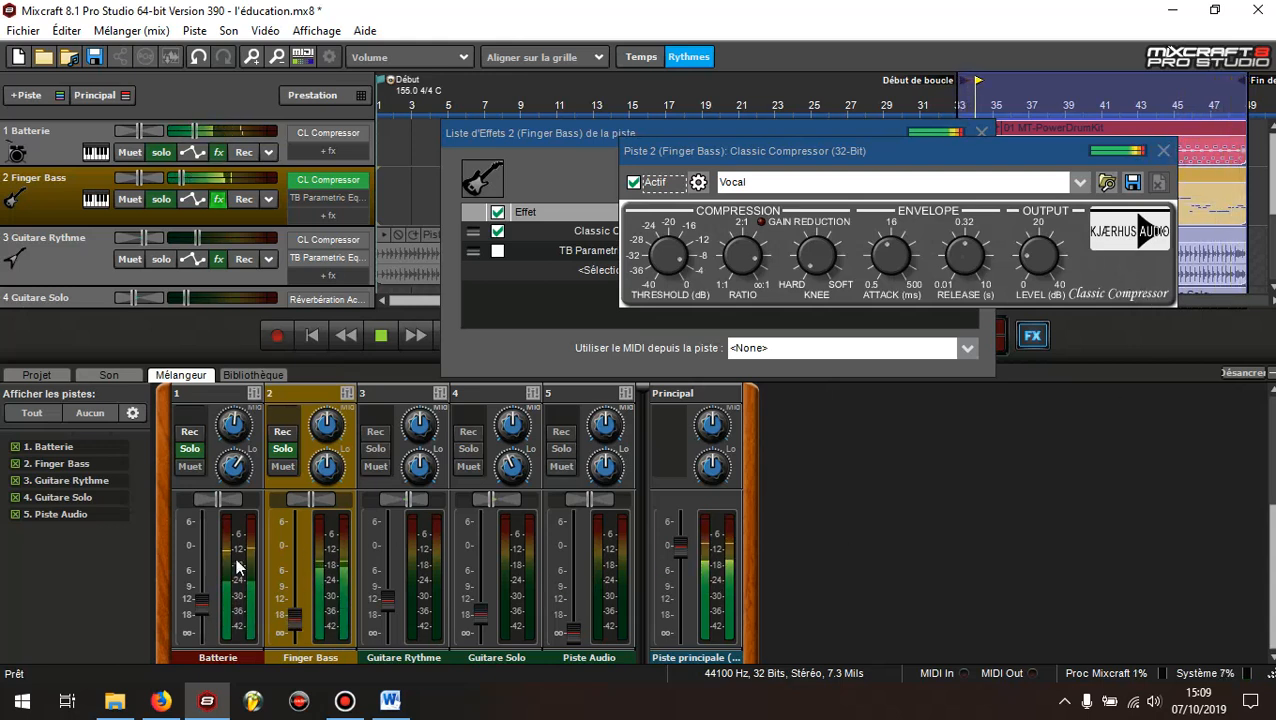
Close the Finger Bass compressor editor and effects list, and unsolo both Batterie and Finger Bass
left_click(1163, 151)
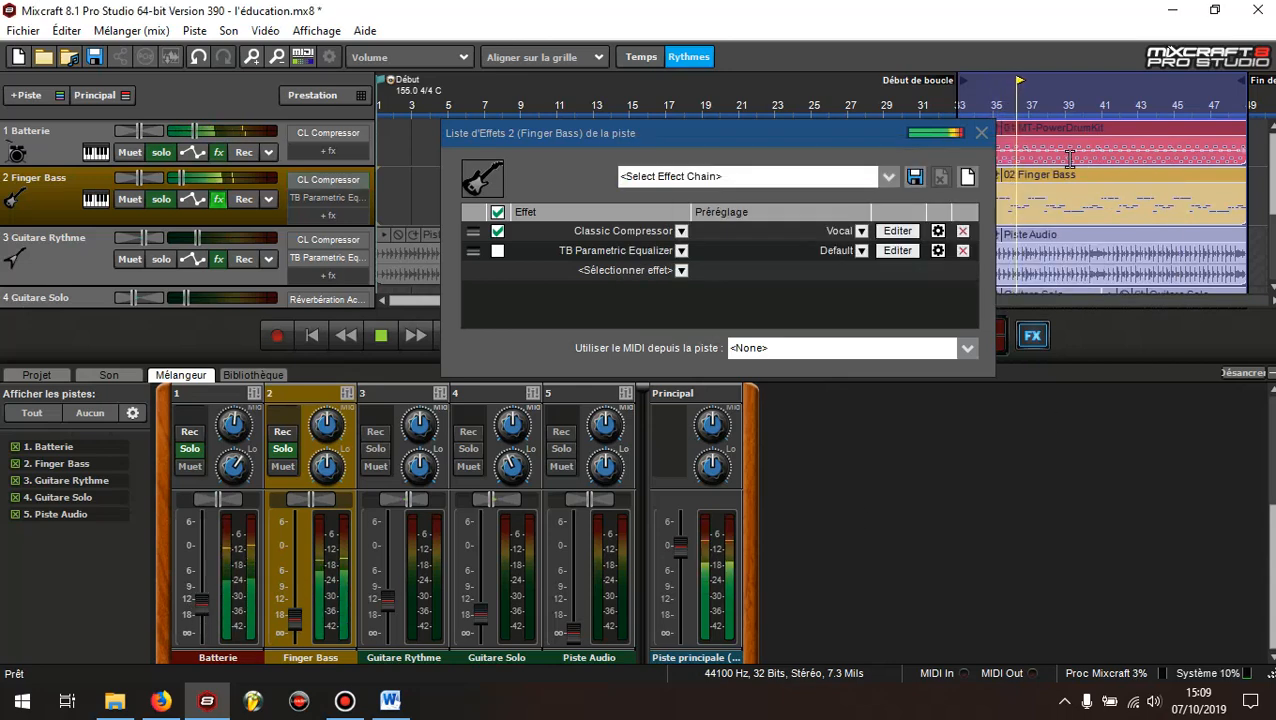
left_click(982, 132)
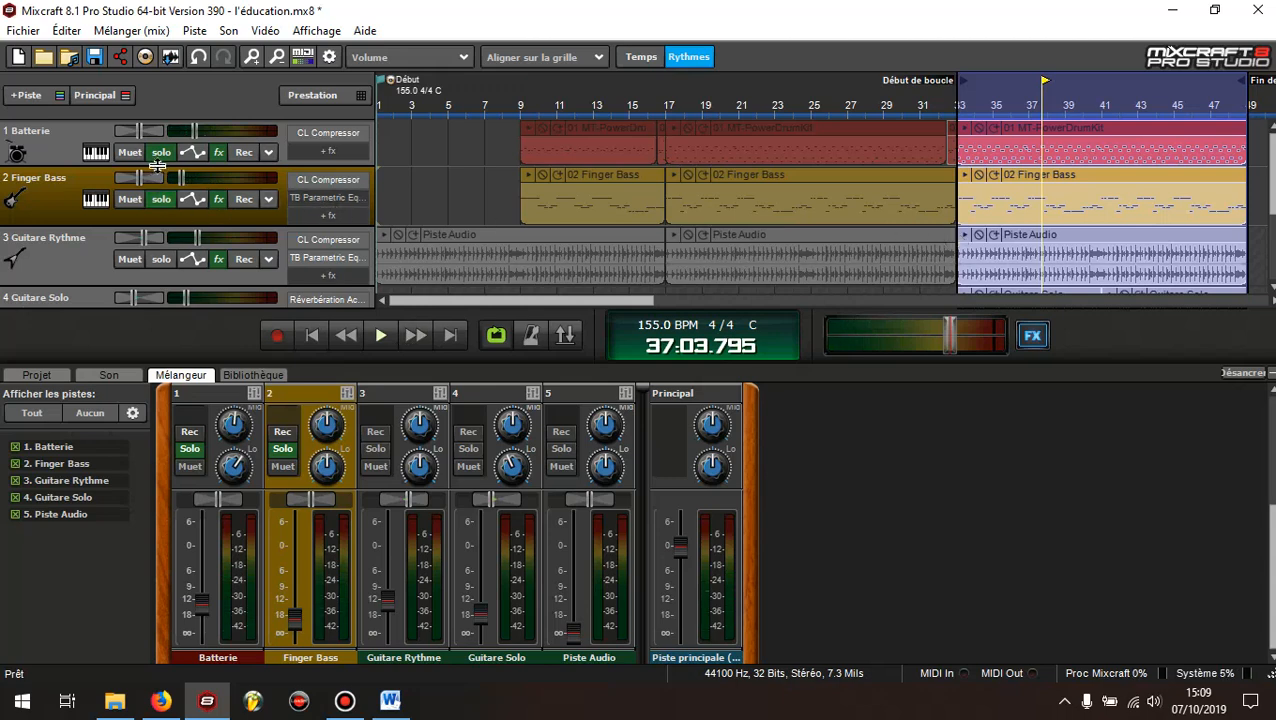
left_click(161, 152)
left_click(161, 199)
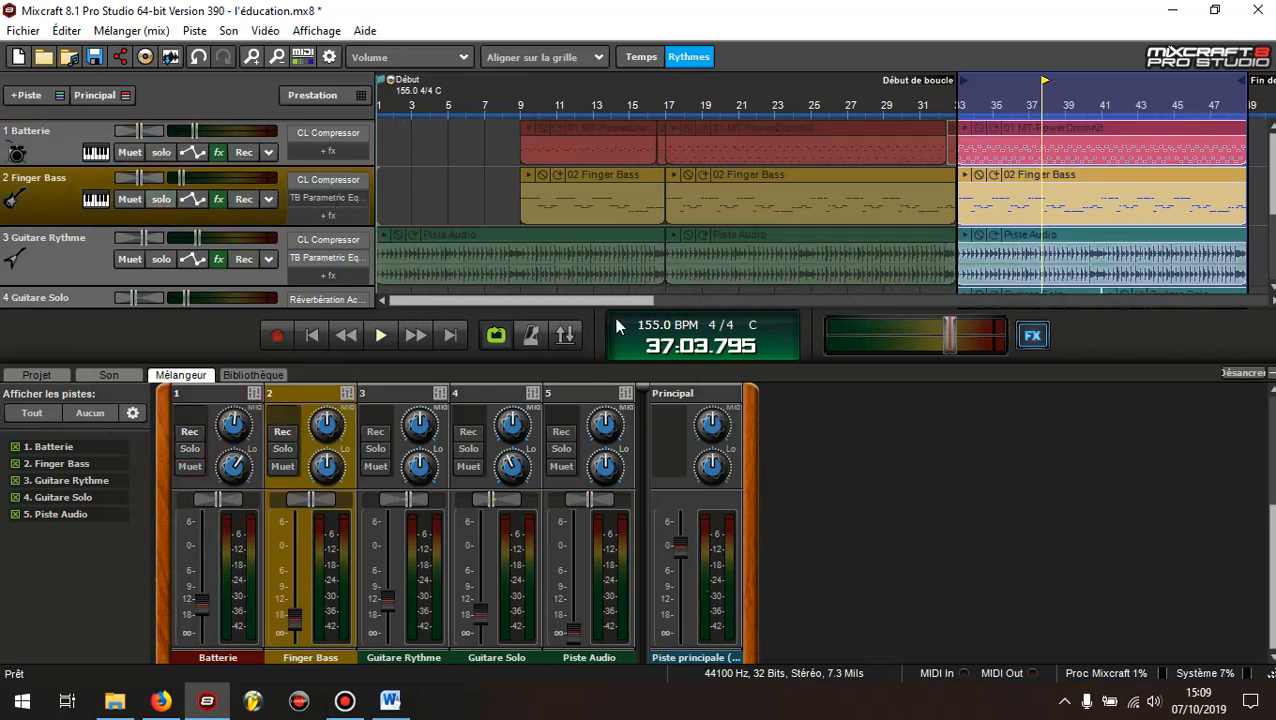
Play the looped section with all tracks to hear the full mix, briefly check the Bandicam recorder, and stop playback
left_click(380, 335)
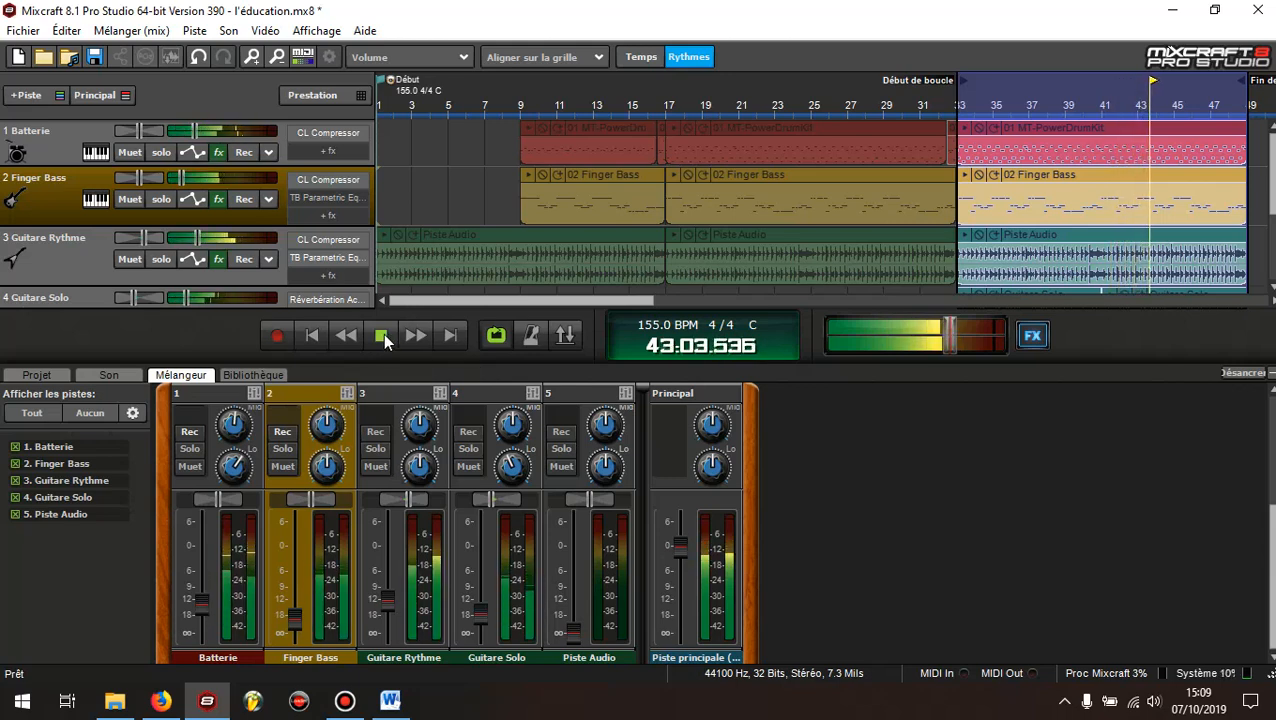
left_click(349, 709)
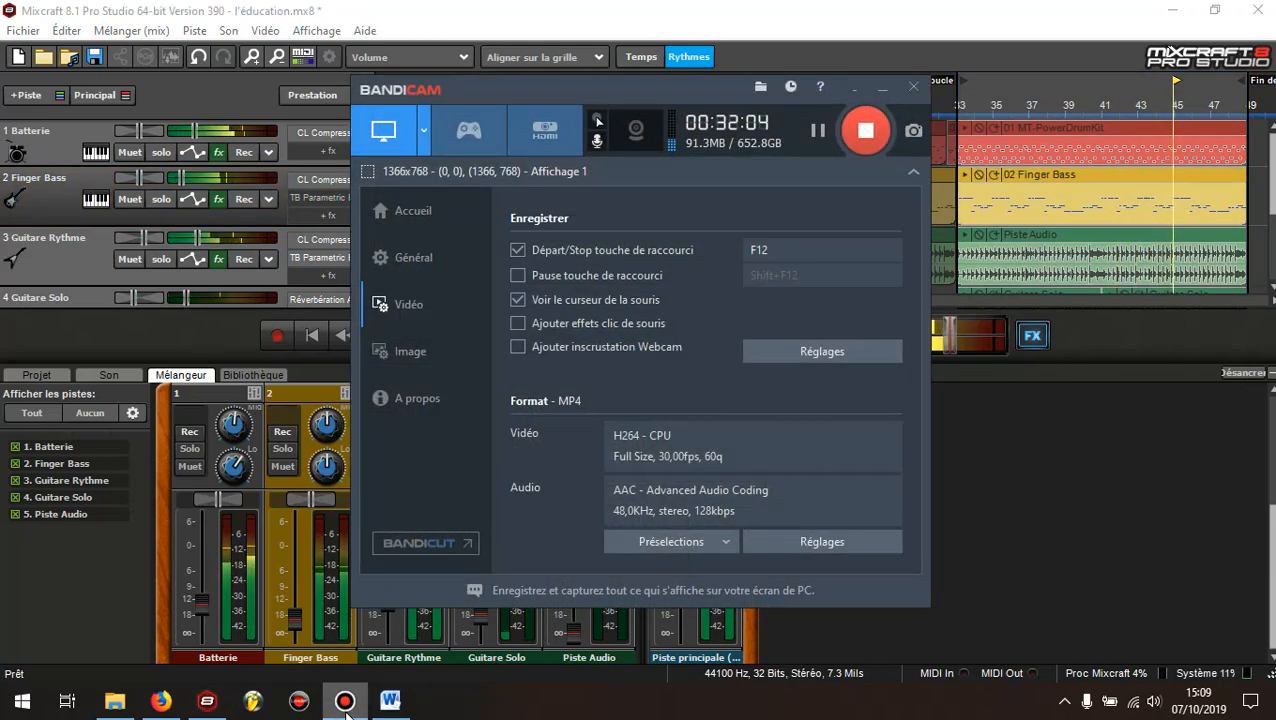
left_click(345, 705)
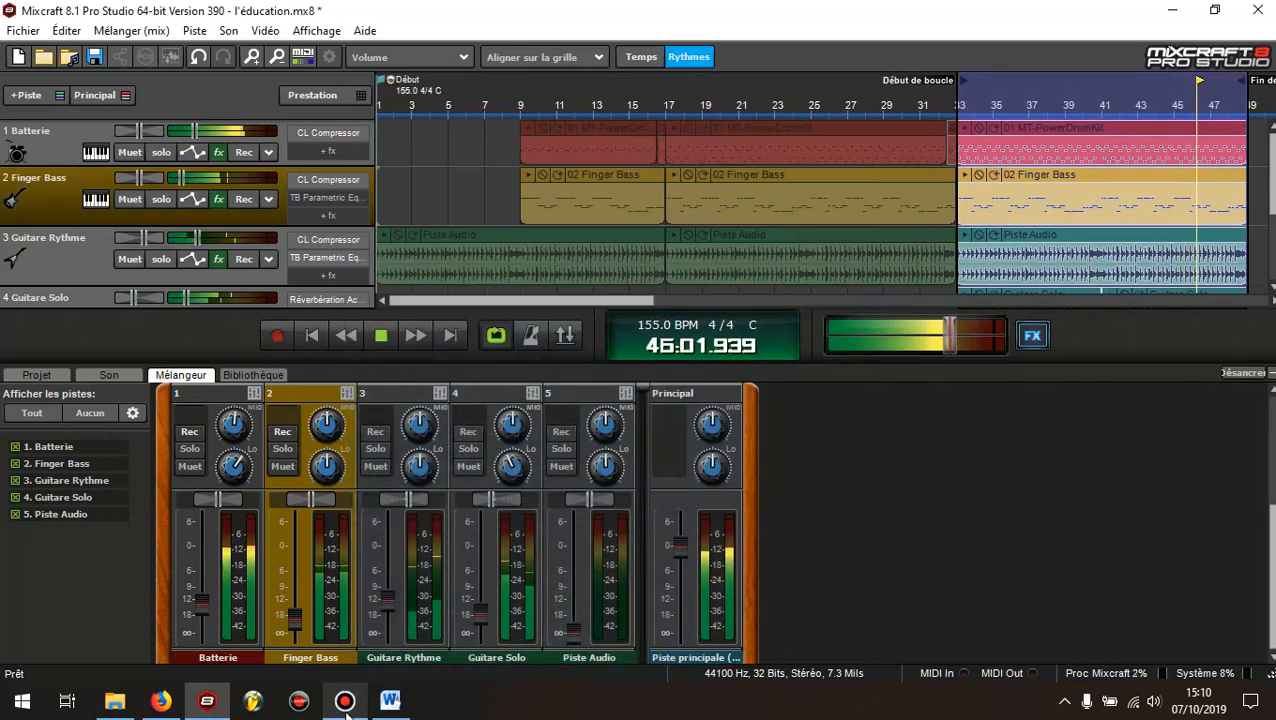
left_click(383, 336)
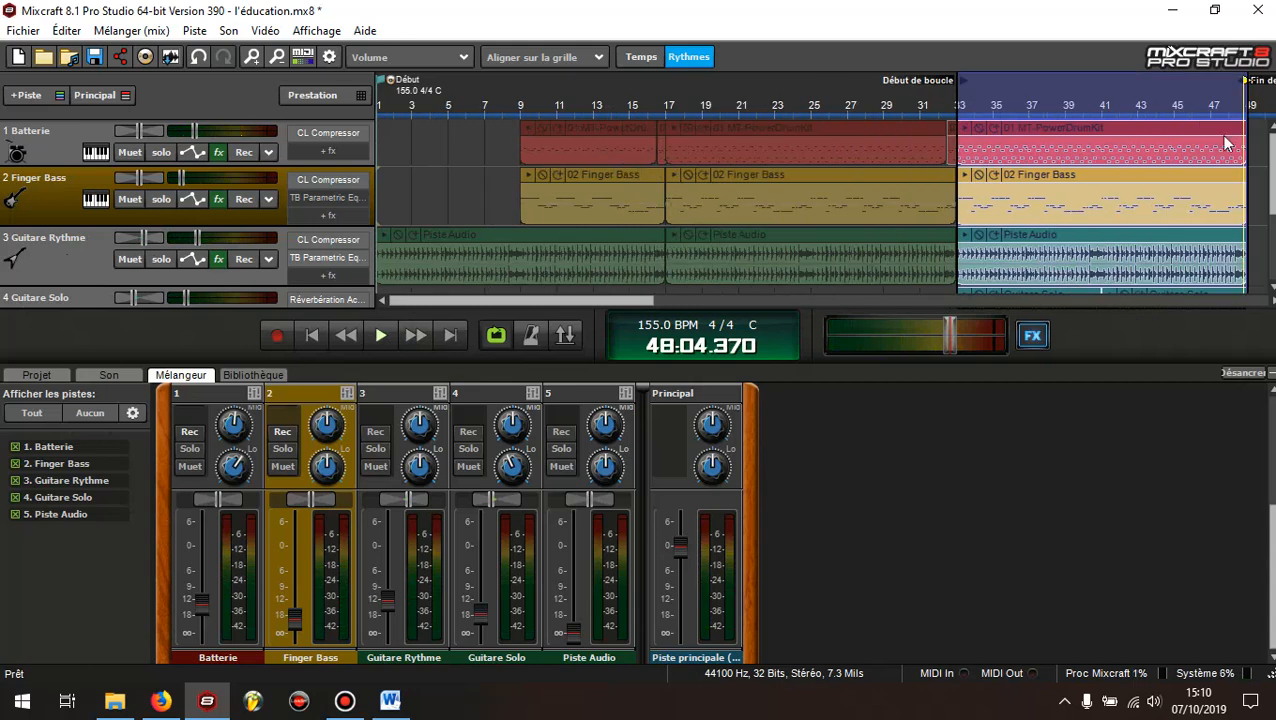
Select and solo the Guitare Rythme track and open its effects list
scroll(505, 206, "down", 1)
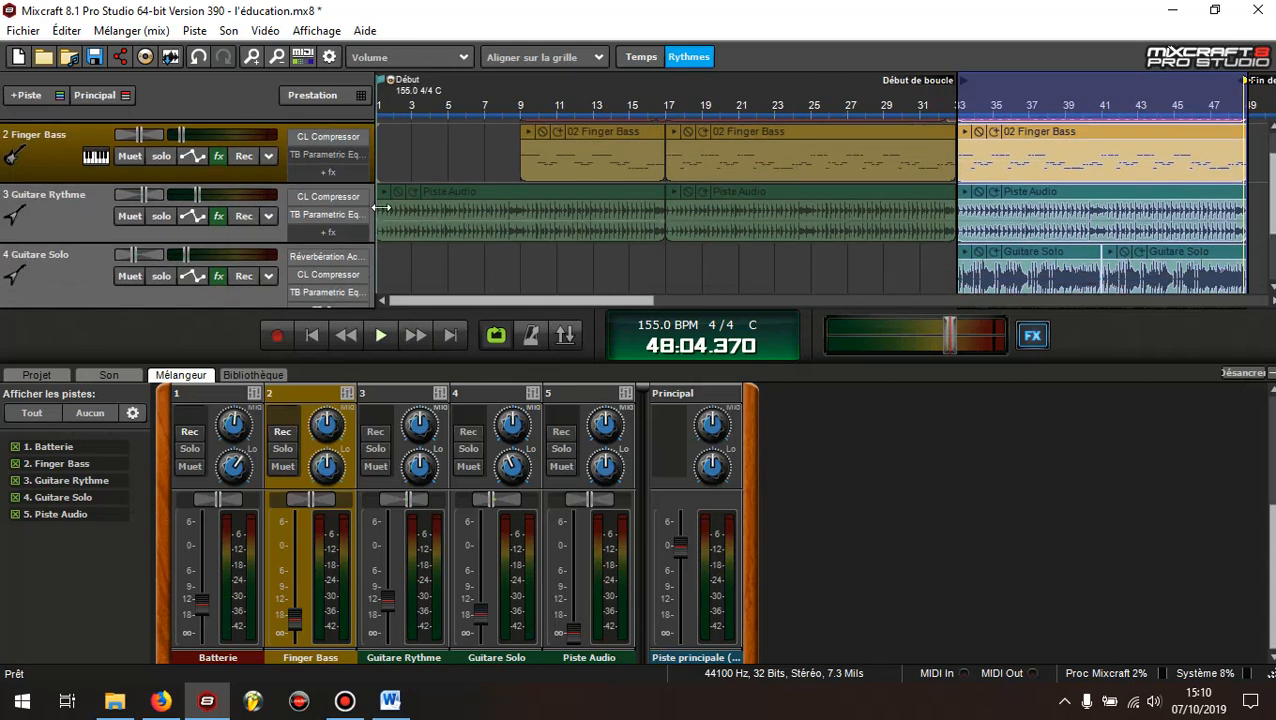
left_click(61, 221)
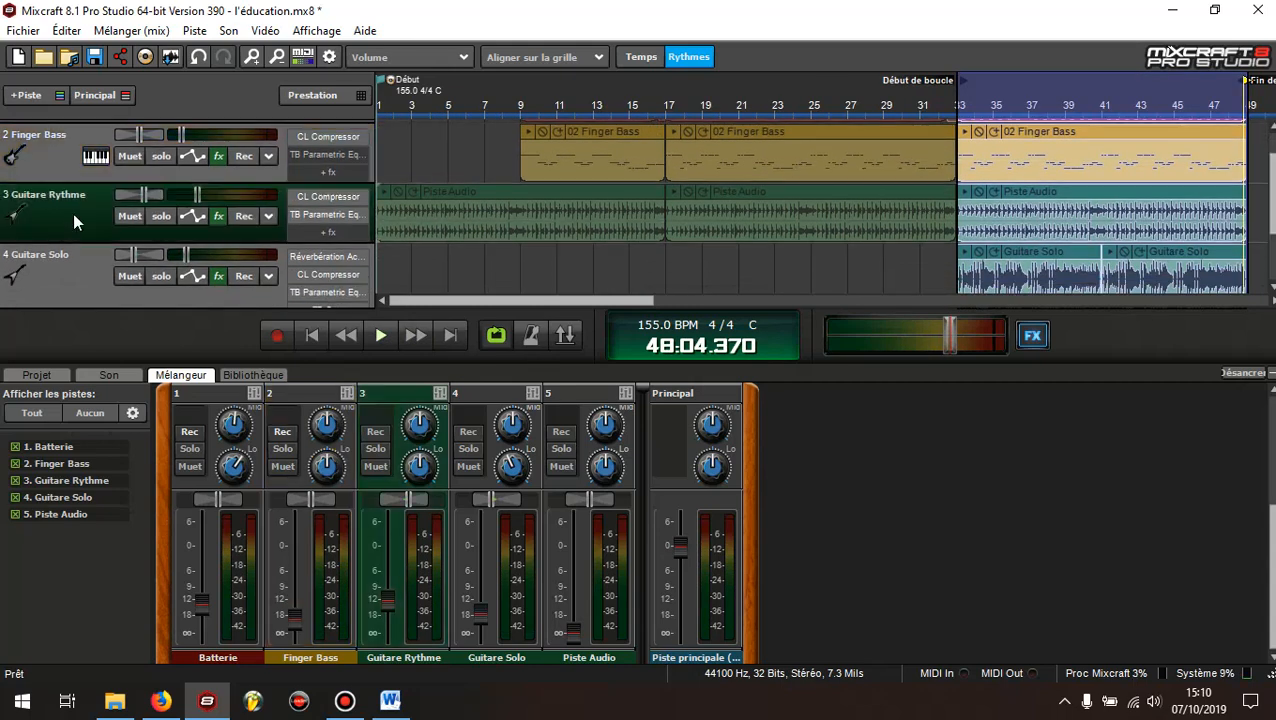
left_click(159, 216)
left_click(214, 219)
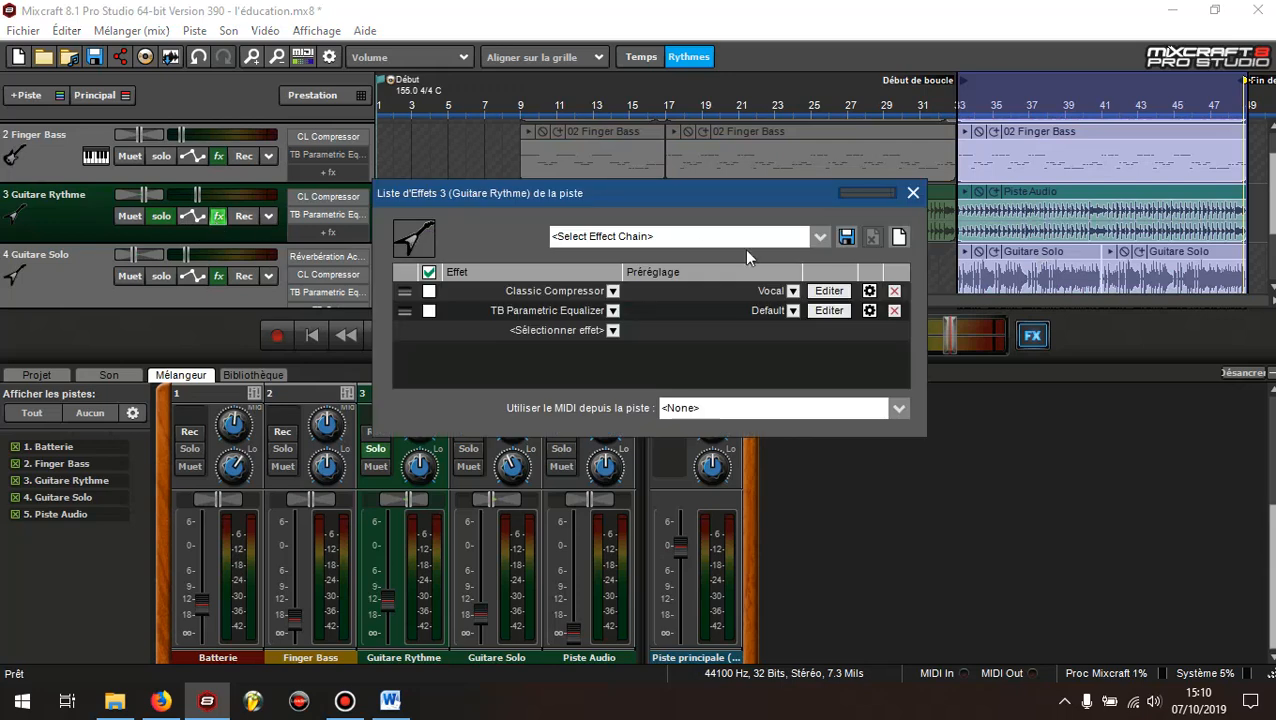
Open the Guitare Rythme Classic Compressor, move its editor clear of the effects list, and read the electric guitar compression settings in the Word notes
left_click(829, 291)
left_click_drag(719, 137, 710, 425)
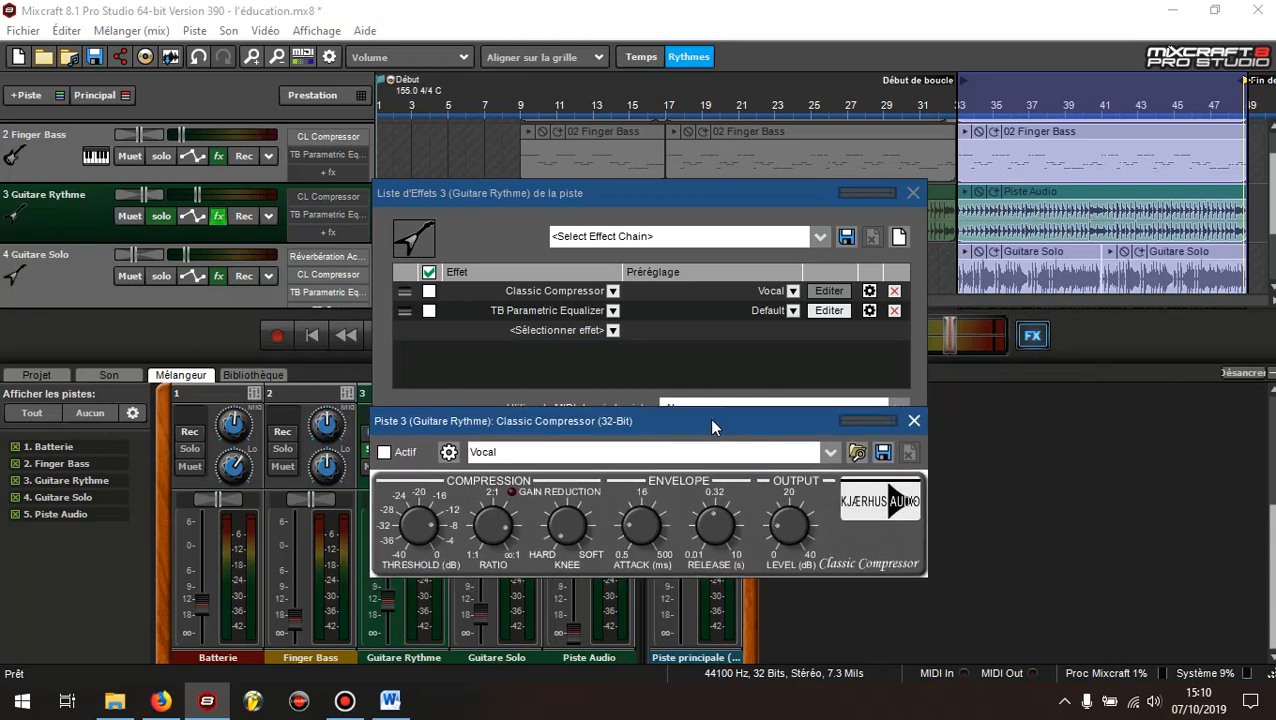
mouse_move(207, 705)
left_click(390, 701)
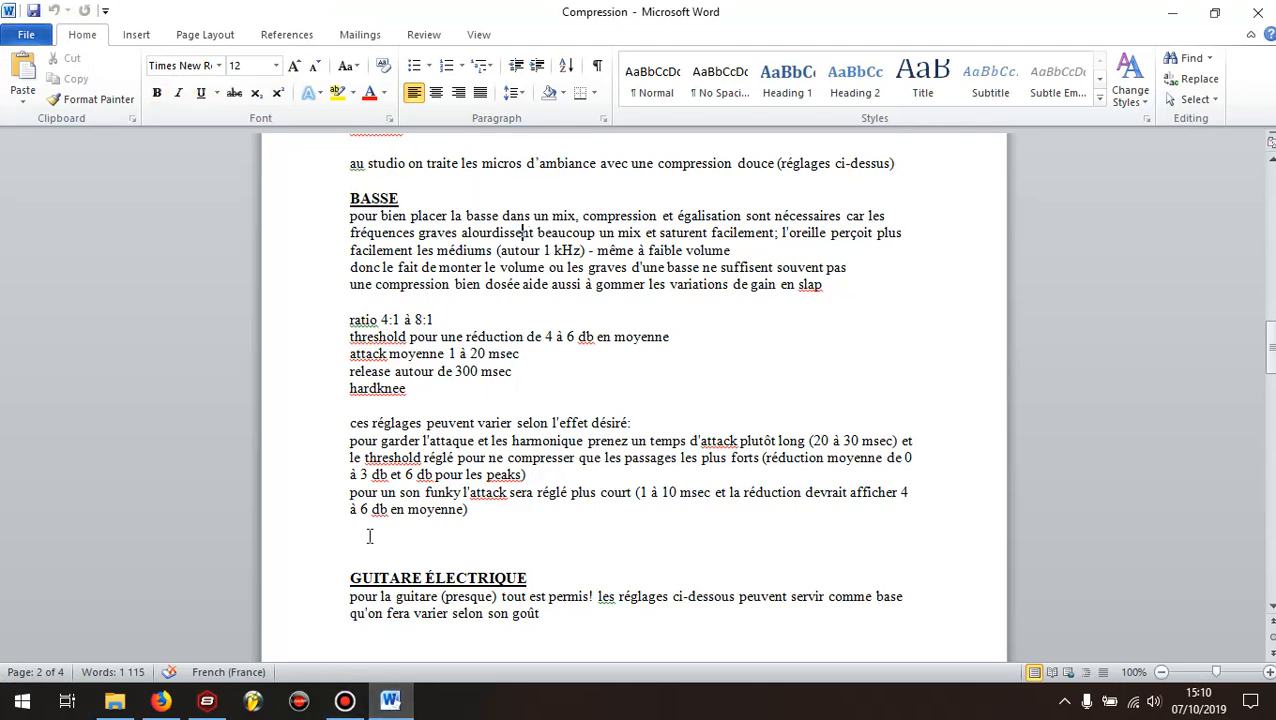
scroll(368, 540, "down", 7)
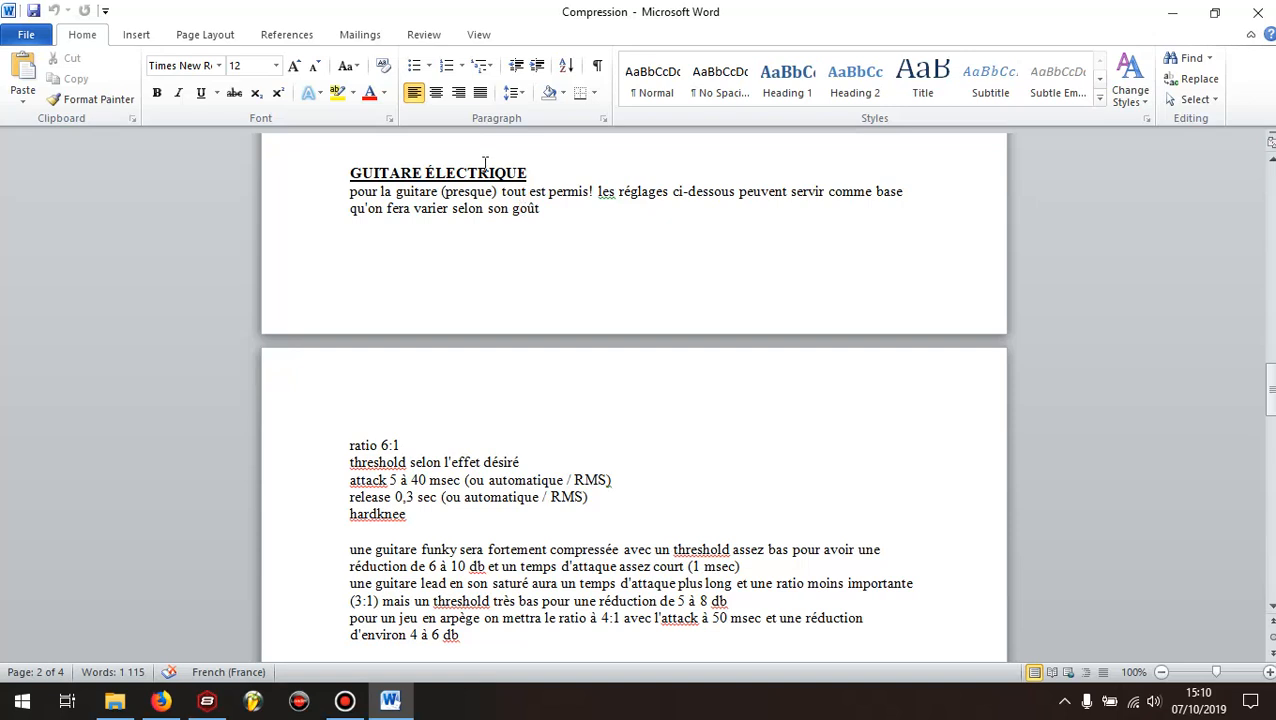
scroll(418, 415, "down", 3)
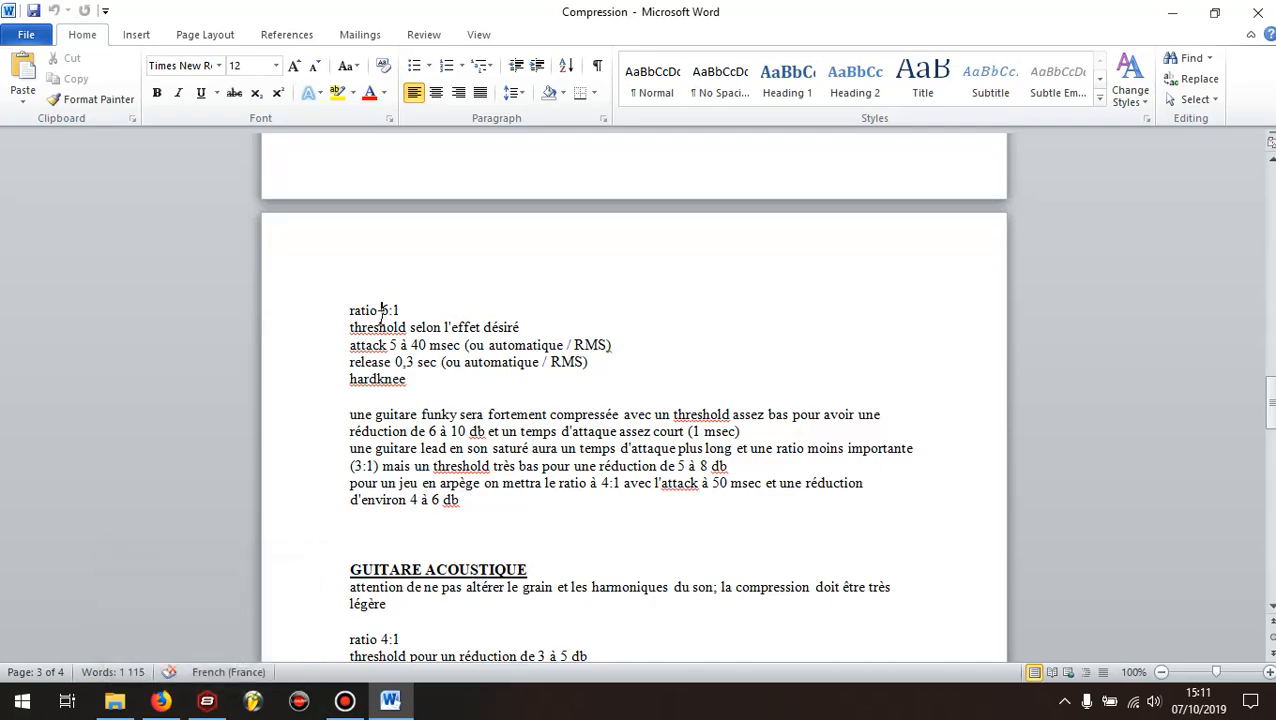
left_click(204, 706)
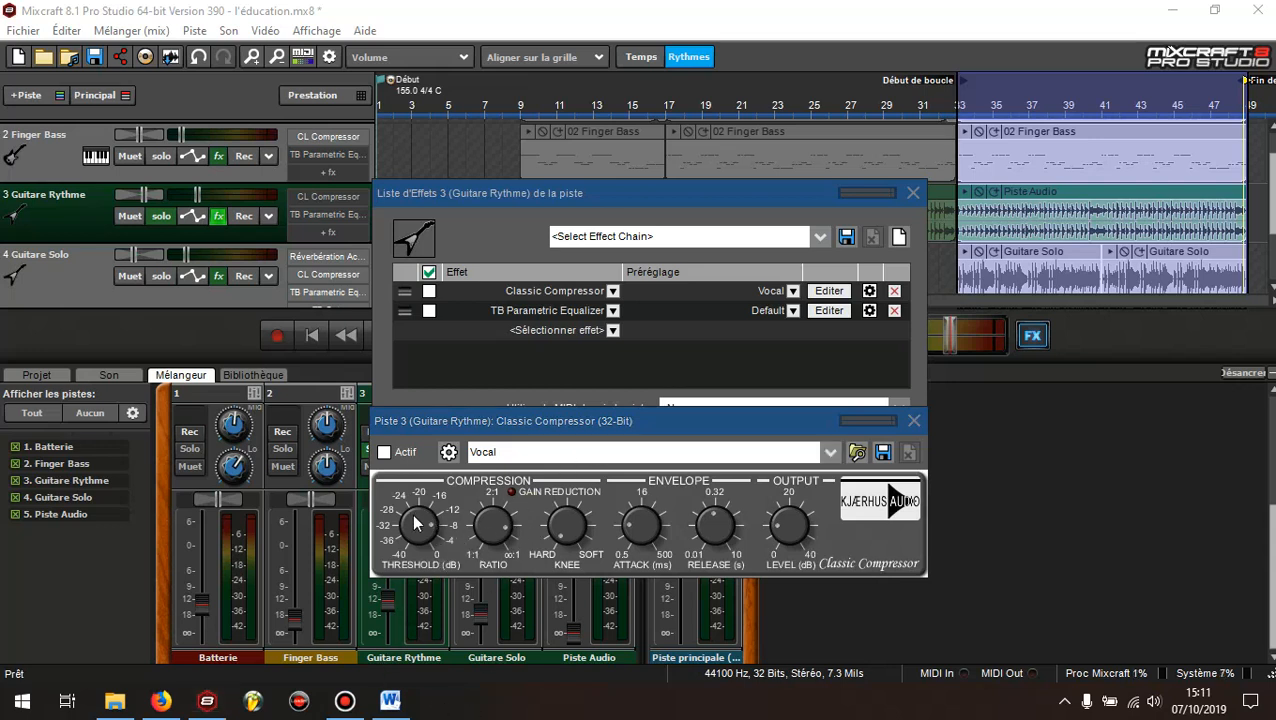
Check the Guitare Rythme compressor against the Word notes and raise its attack within the recommended 5 to 40 ms range
mouse_move(422, 522)
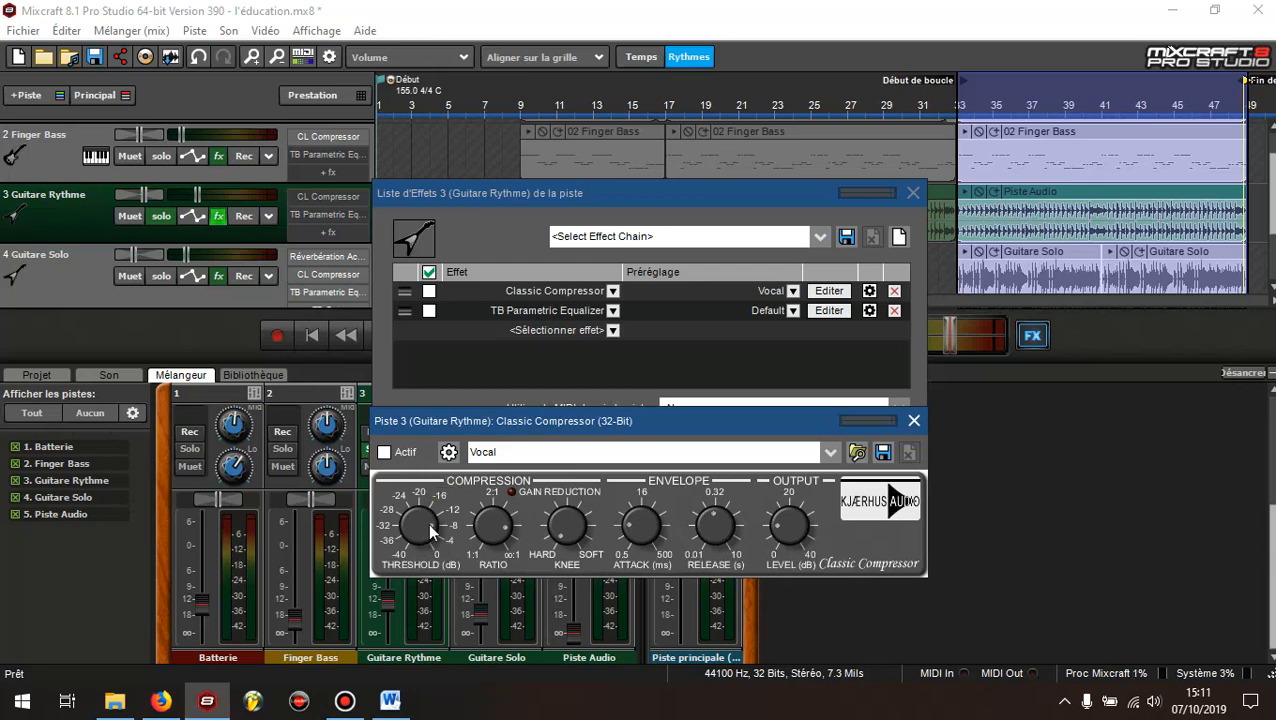
left_click(390, 702)
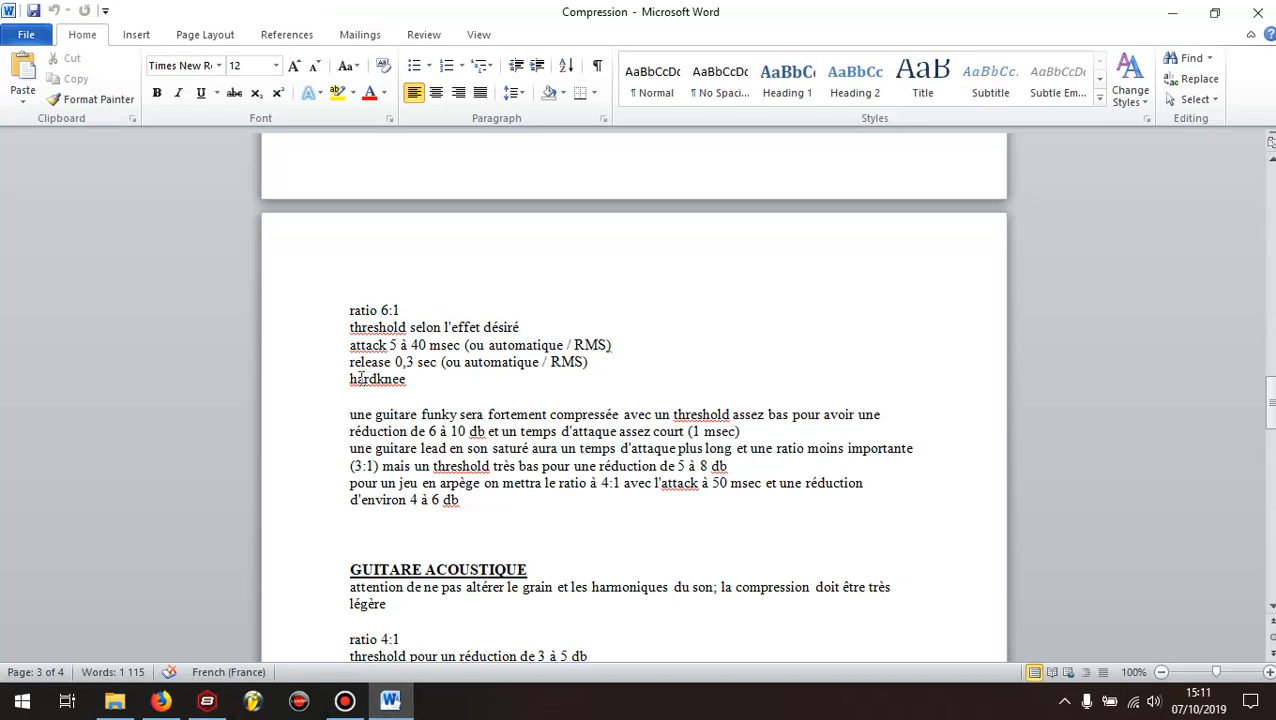
left_click(207, 702)
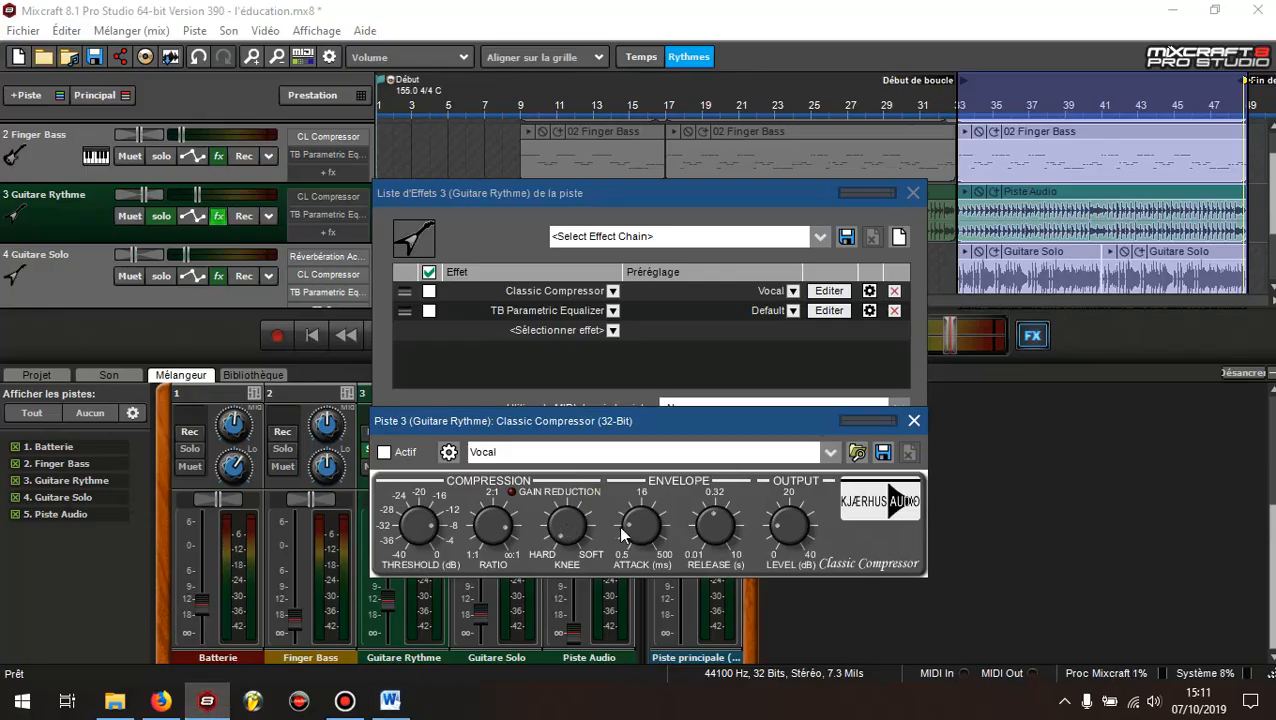
left_click(390, 702)
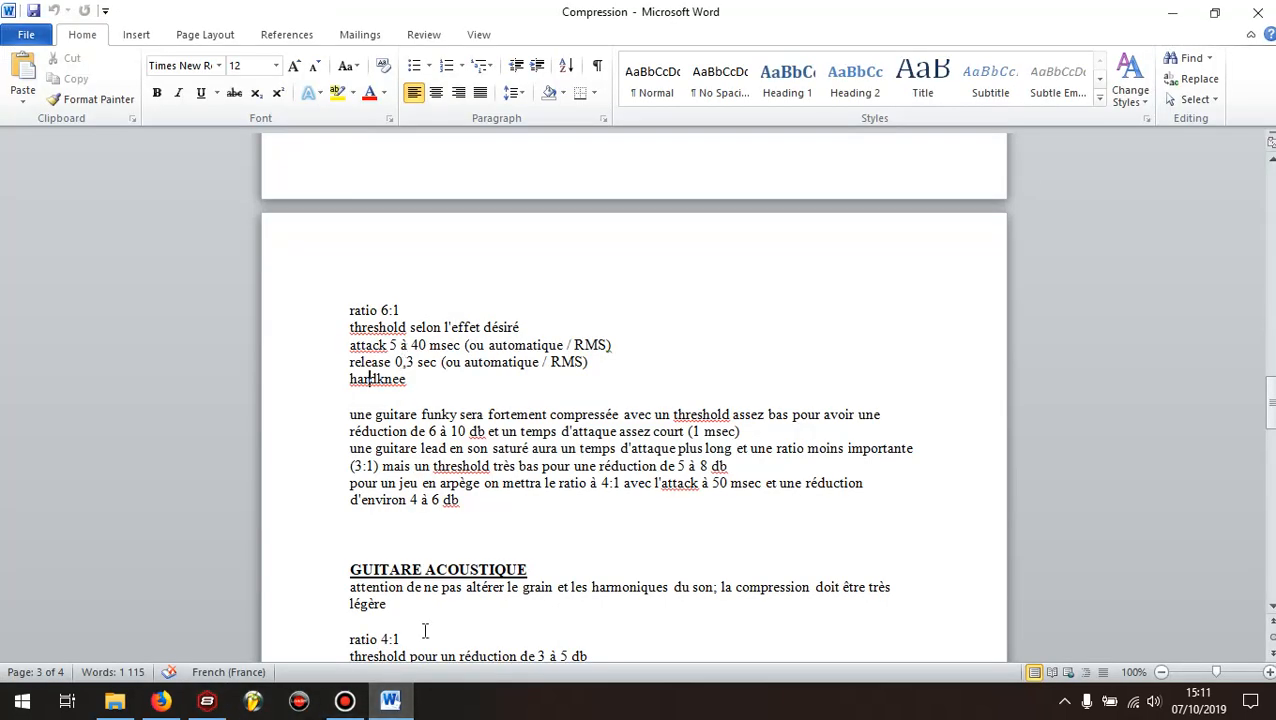
left_click(207, 702)
mouse_move(641, 520)
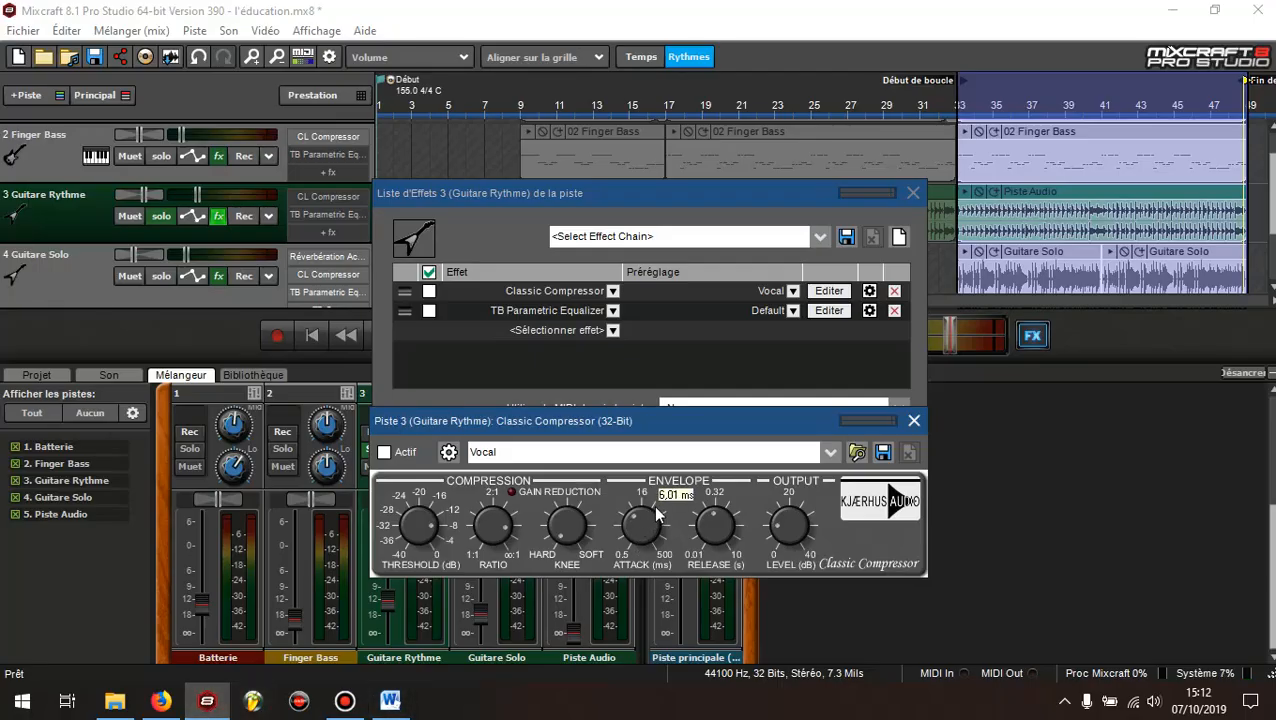
left_click_drag(656, 504, 661, 498)
left_click(390, 701)
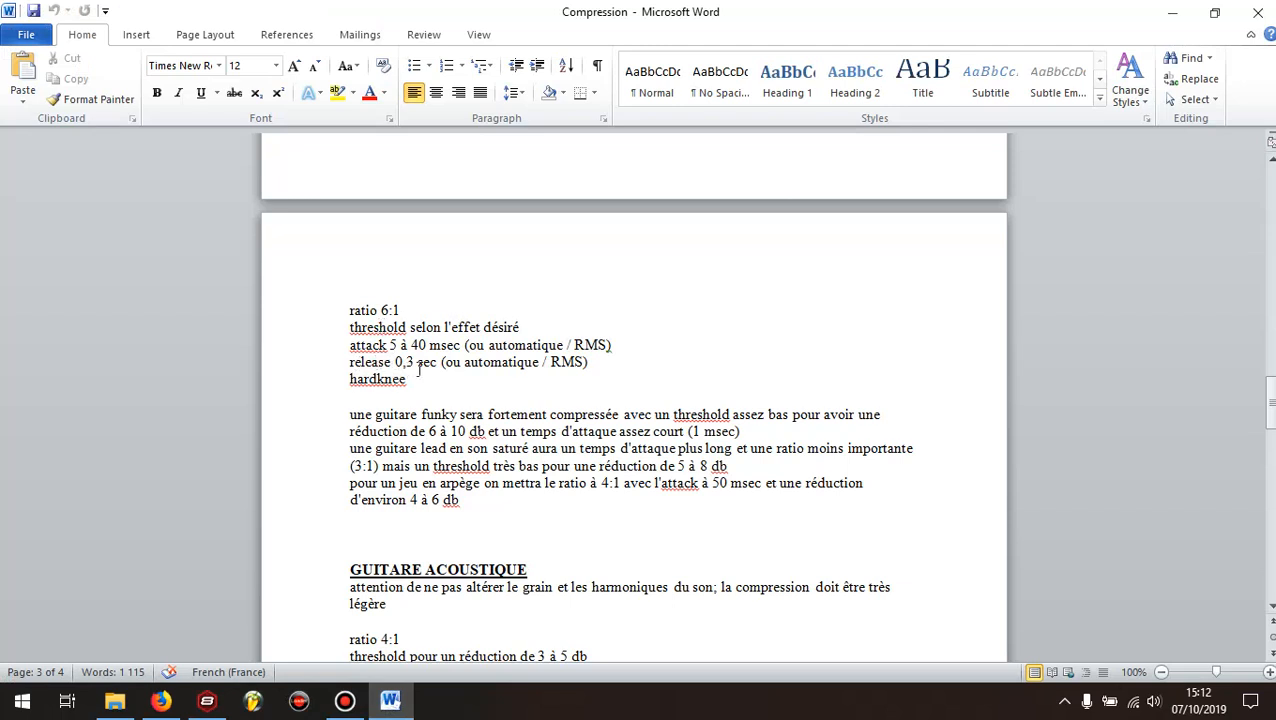
left_click(207, 701)
mouse_move(719, 536)
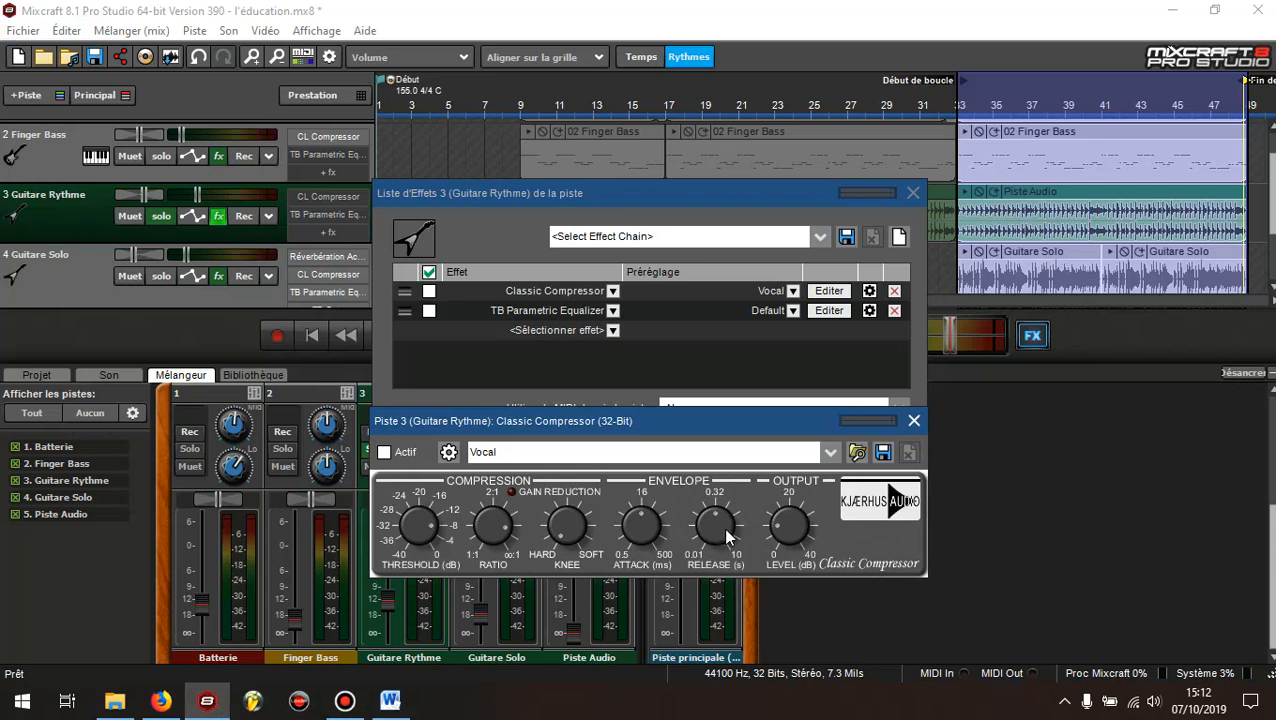
Close the effects list, play the soloed Guitare Rythme loop with its compressor off, and move the compressor editor clear of the mixer
left_click(385, 453)
left_click(385, 453)
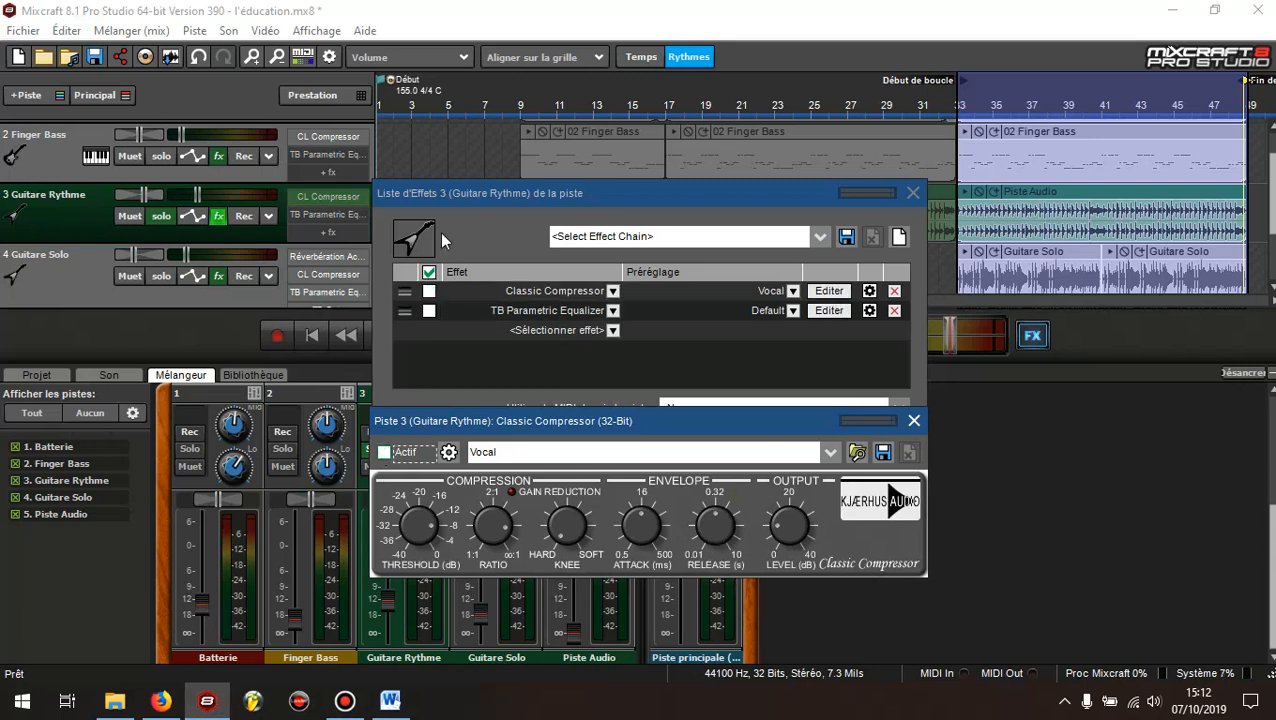
left_click(913, 193)
left_click(379, 338)
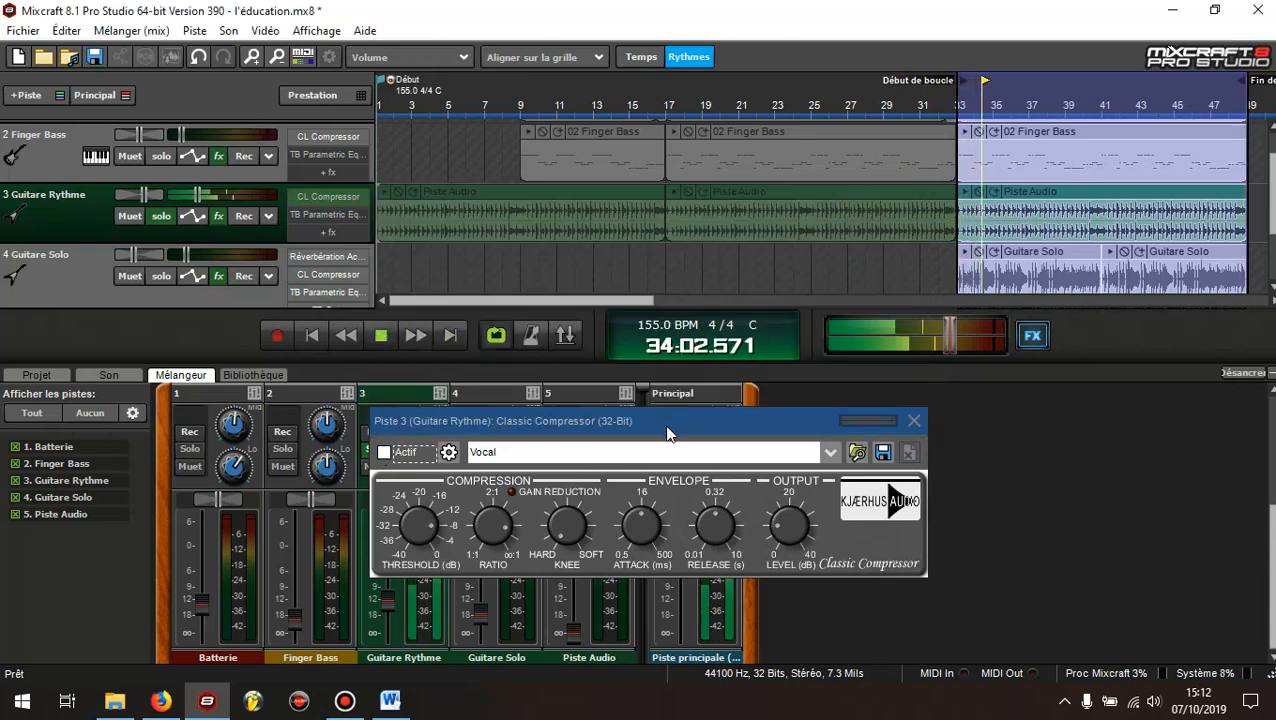
left_click_drag(674, 422, 941, 347)
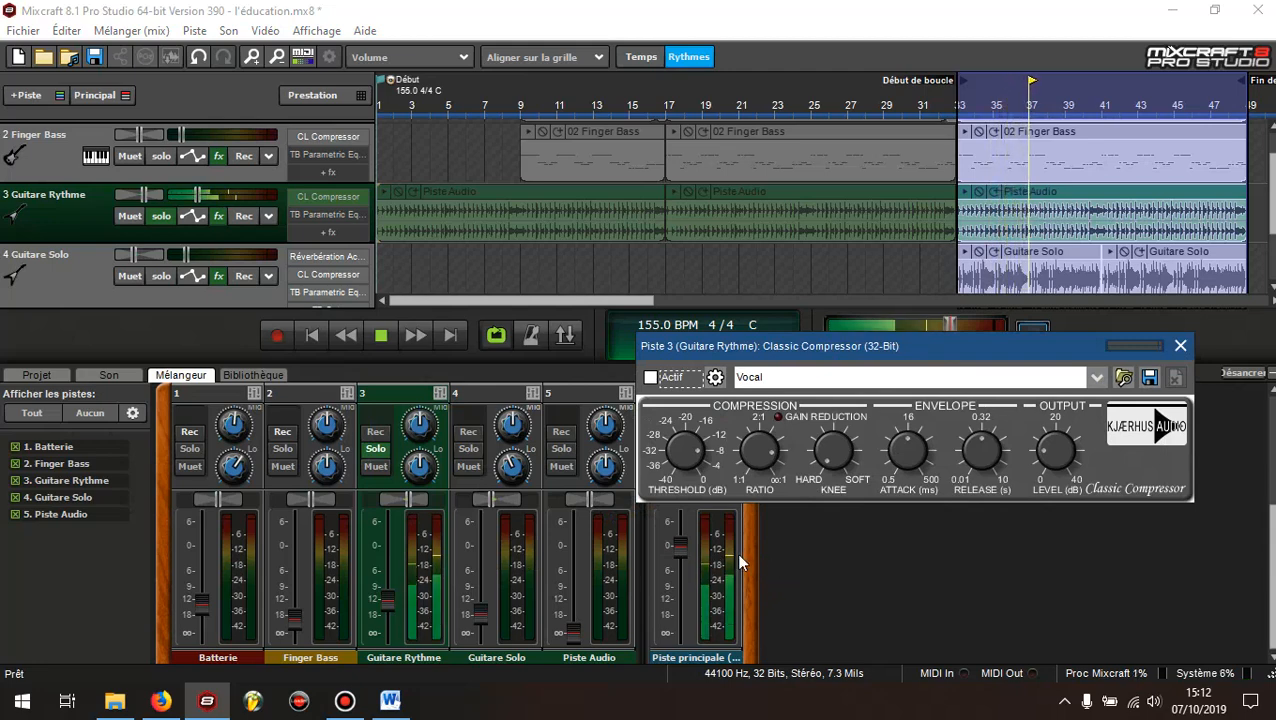
Activate the Guitare Rythme compressor, compare it with bypass, lower the track volume to about -14.4 dB, and close the editor
left_click(650, 377)
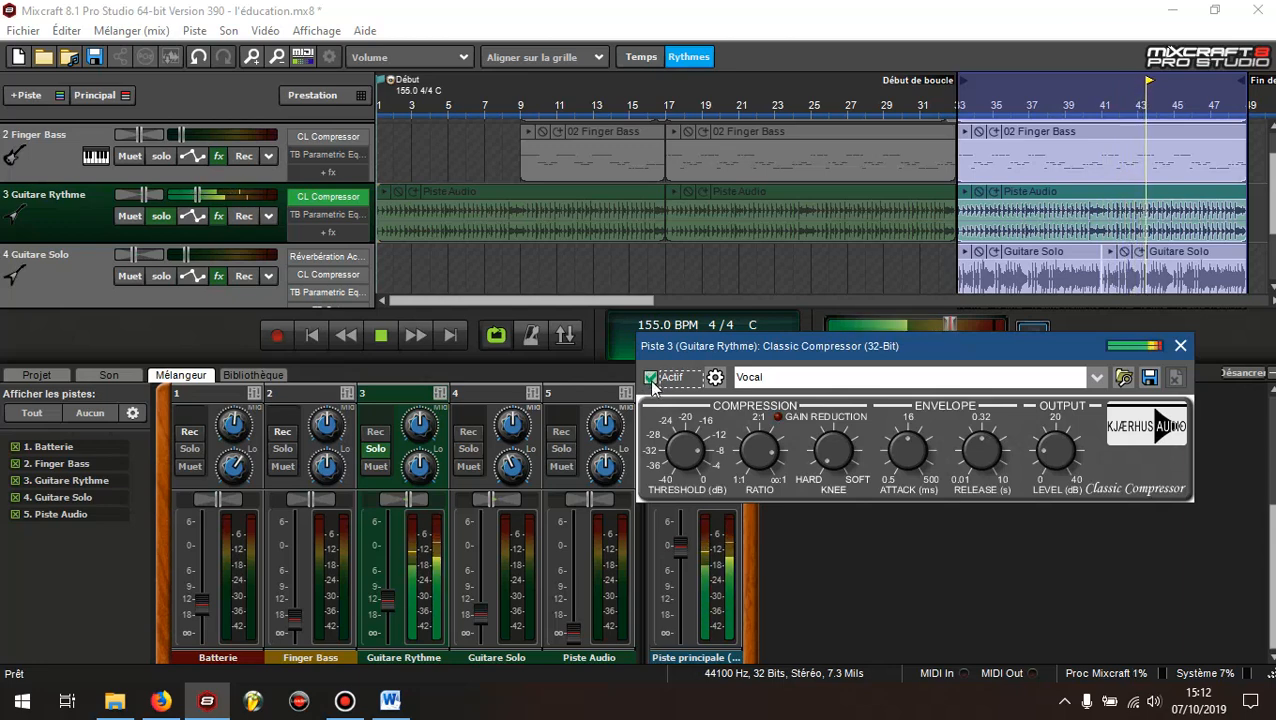
left_click_drag(897, 350, 889, 315)
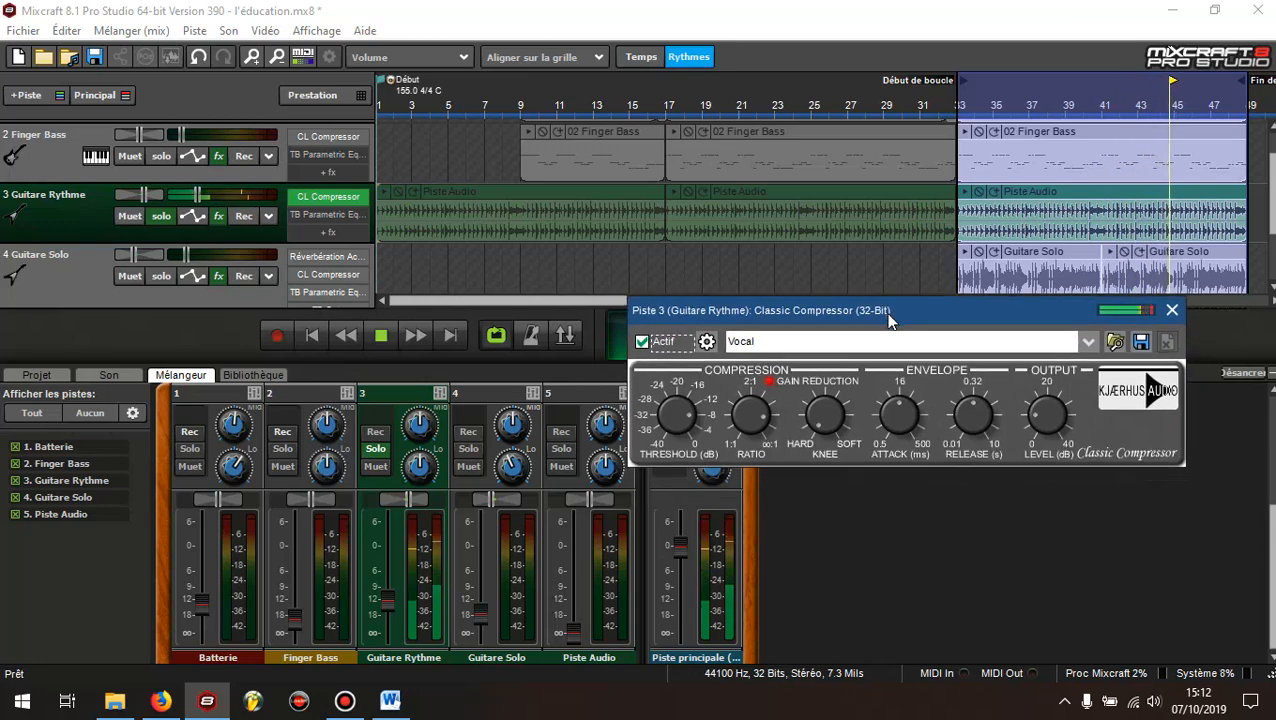
left_click(643, 346)
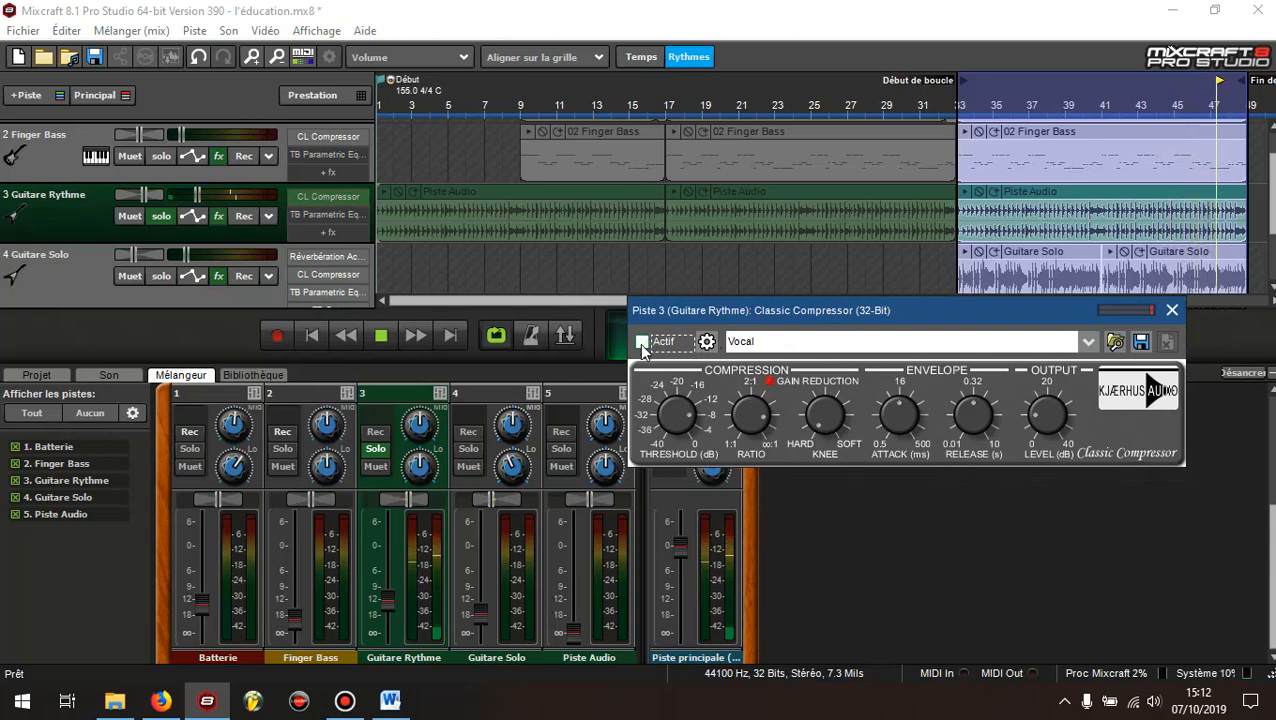
left_click(643, 346)
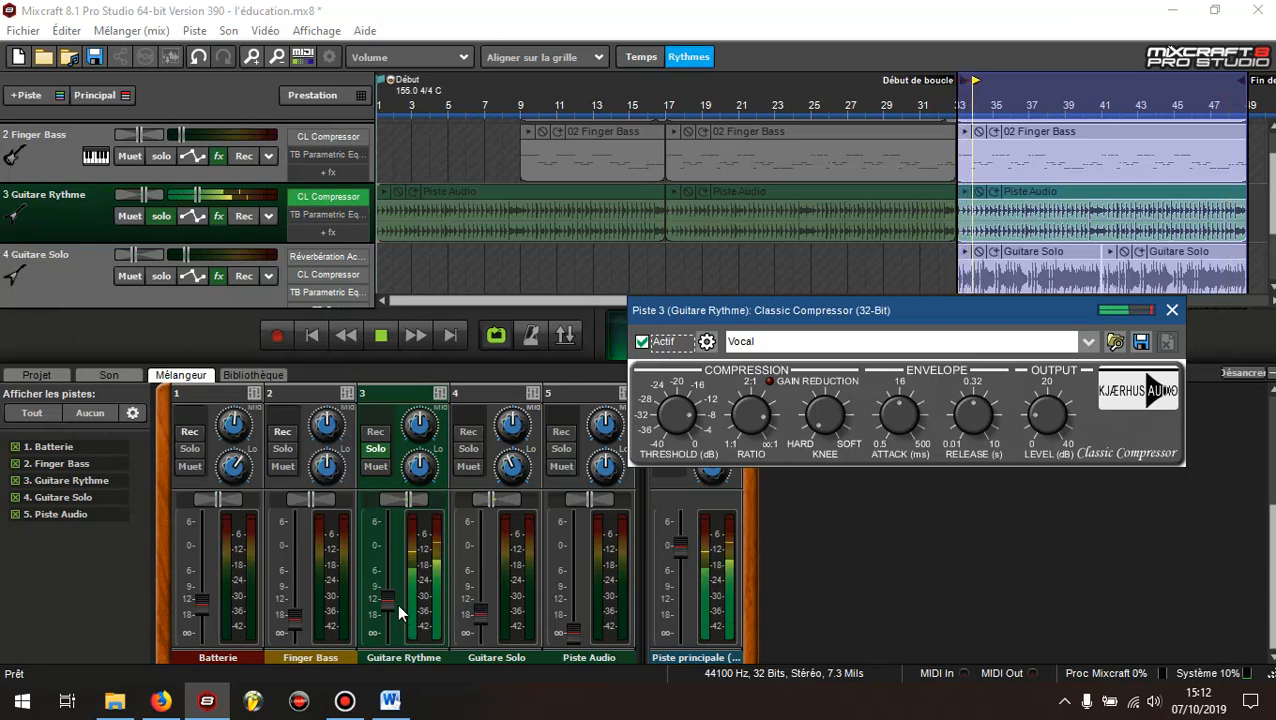
left_click_drag(388, 598, 389, 607)
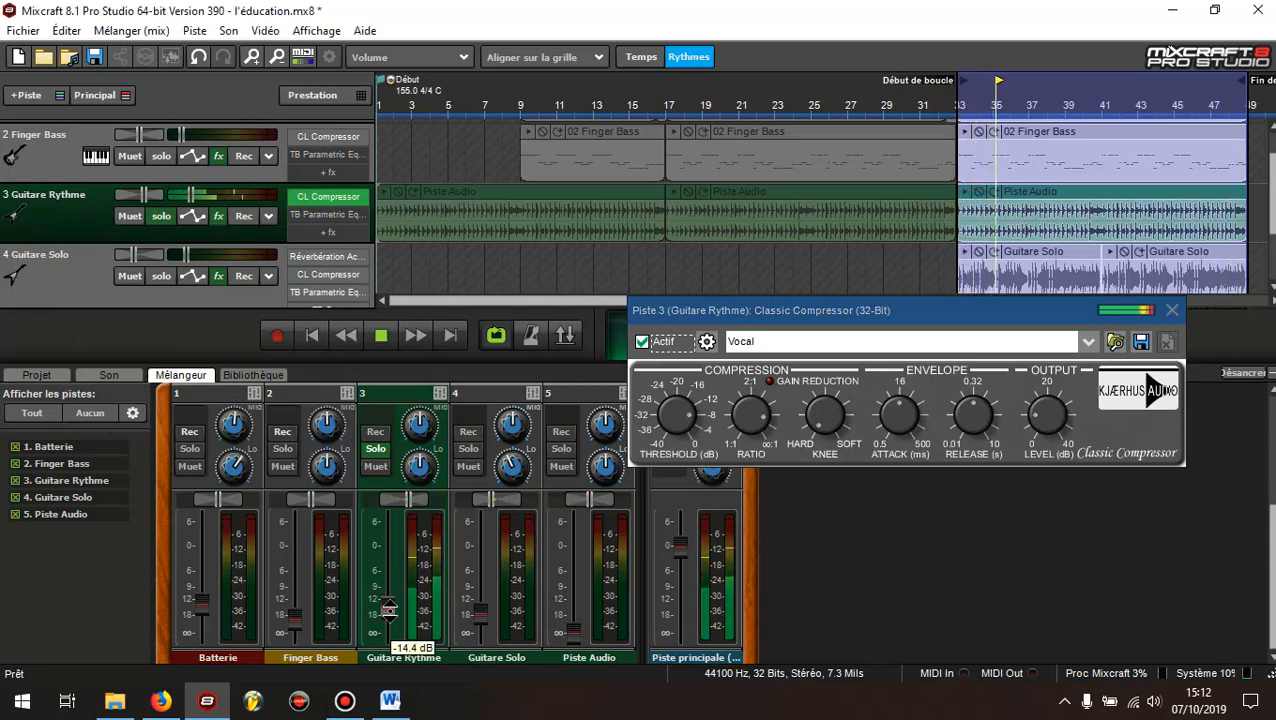
left_click(1172, 310)
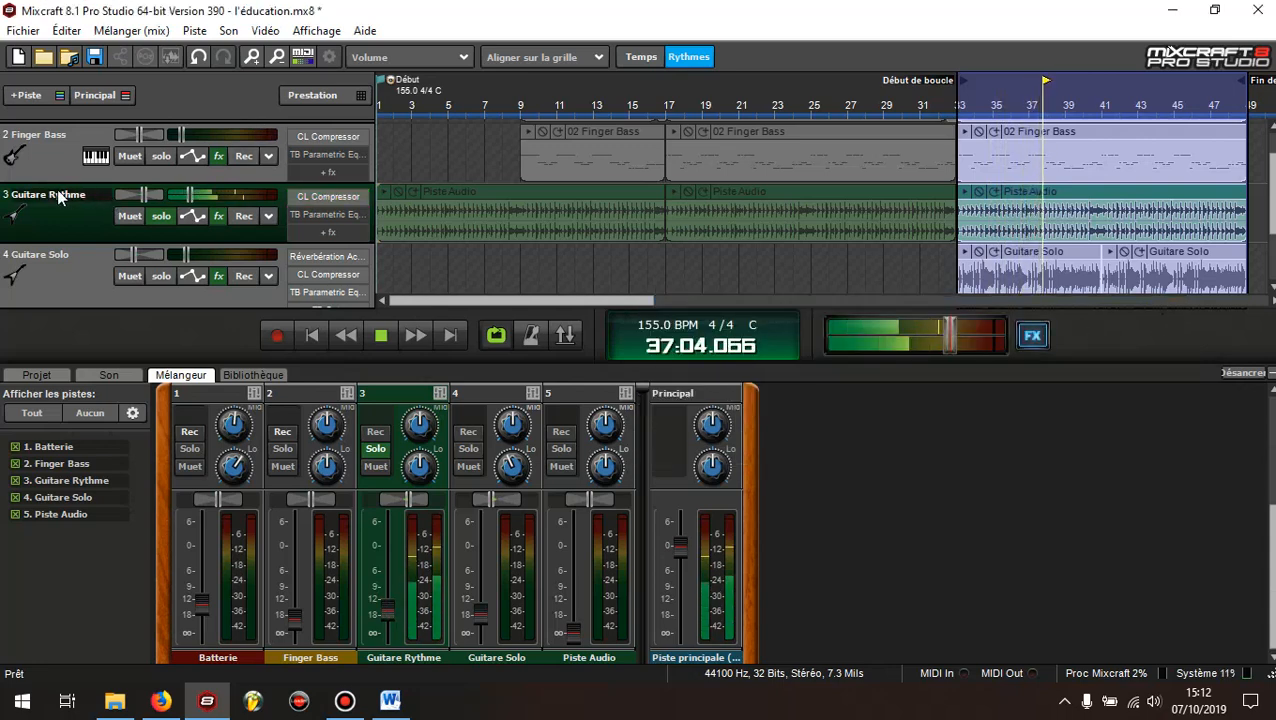
Solo Batterie and Finger Bass alongside Guitare Rythme, lower the rhythm guitar slightly further against them, and stop playback
scroll(56, 187, "up", 2)
left_click(161, 152)
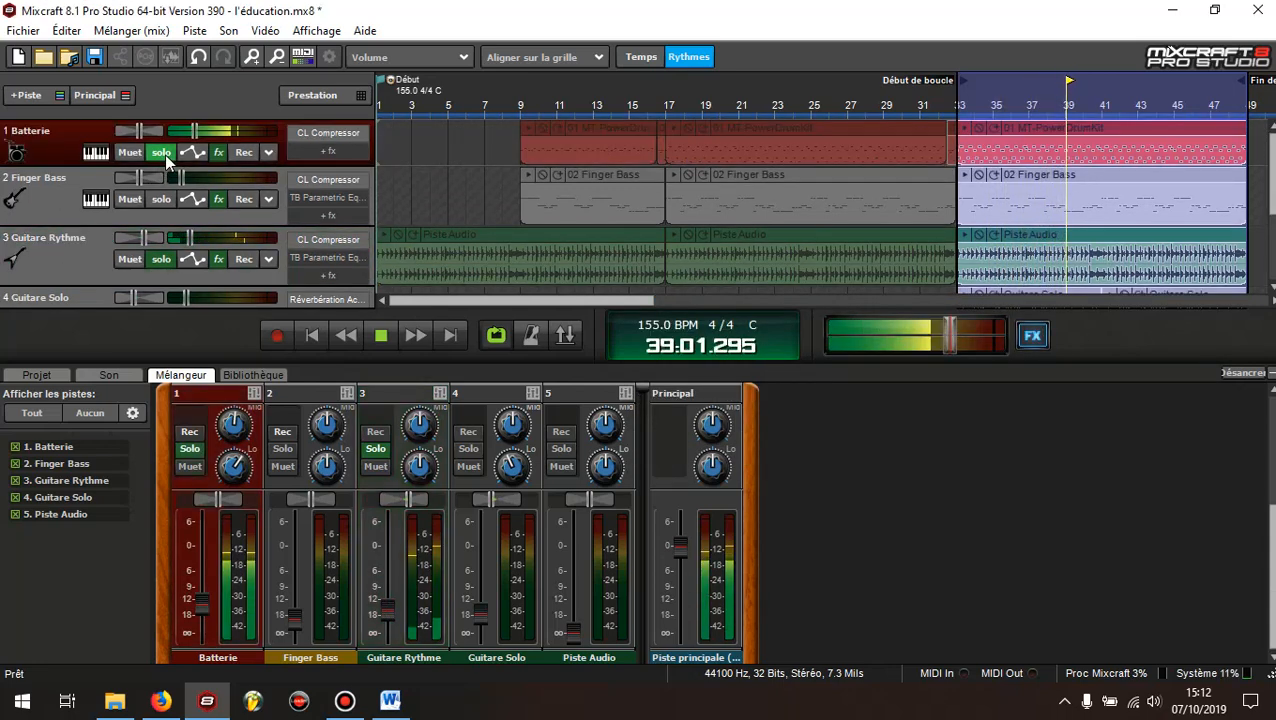
left_click(160, 199)
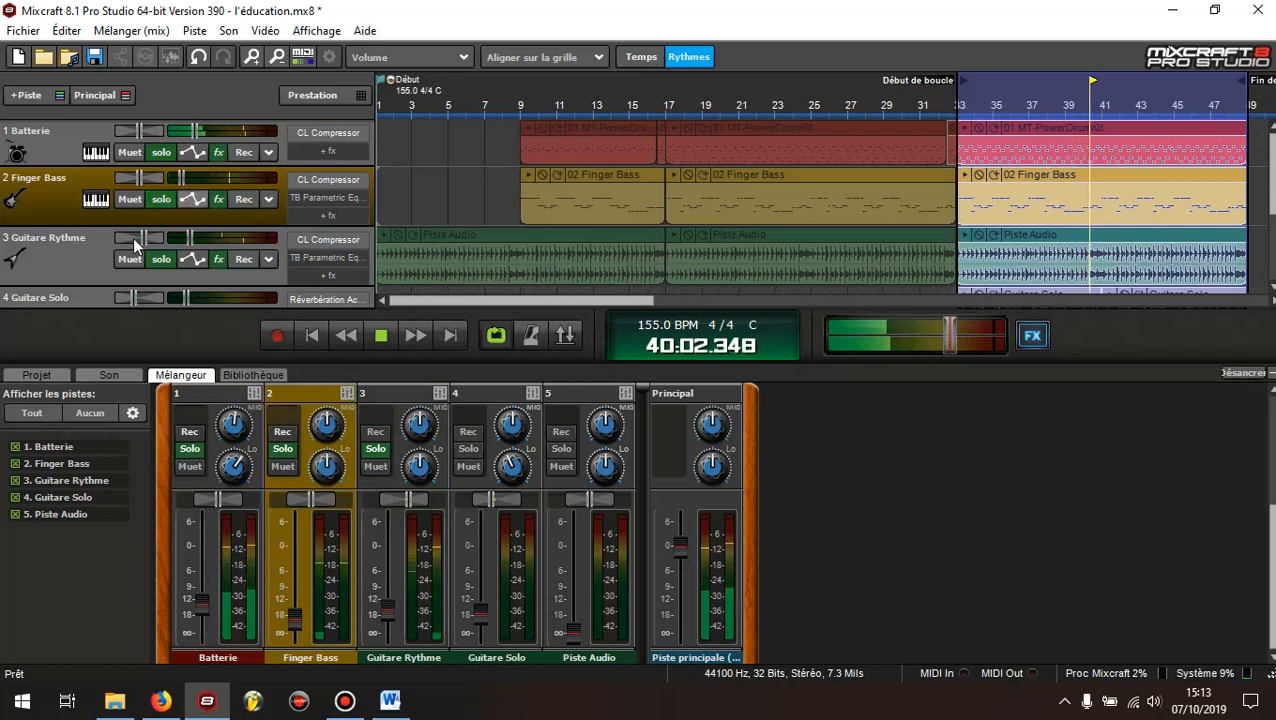
mouse_move(484, 547)
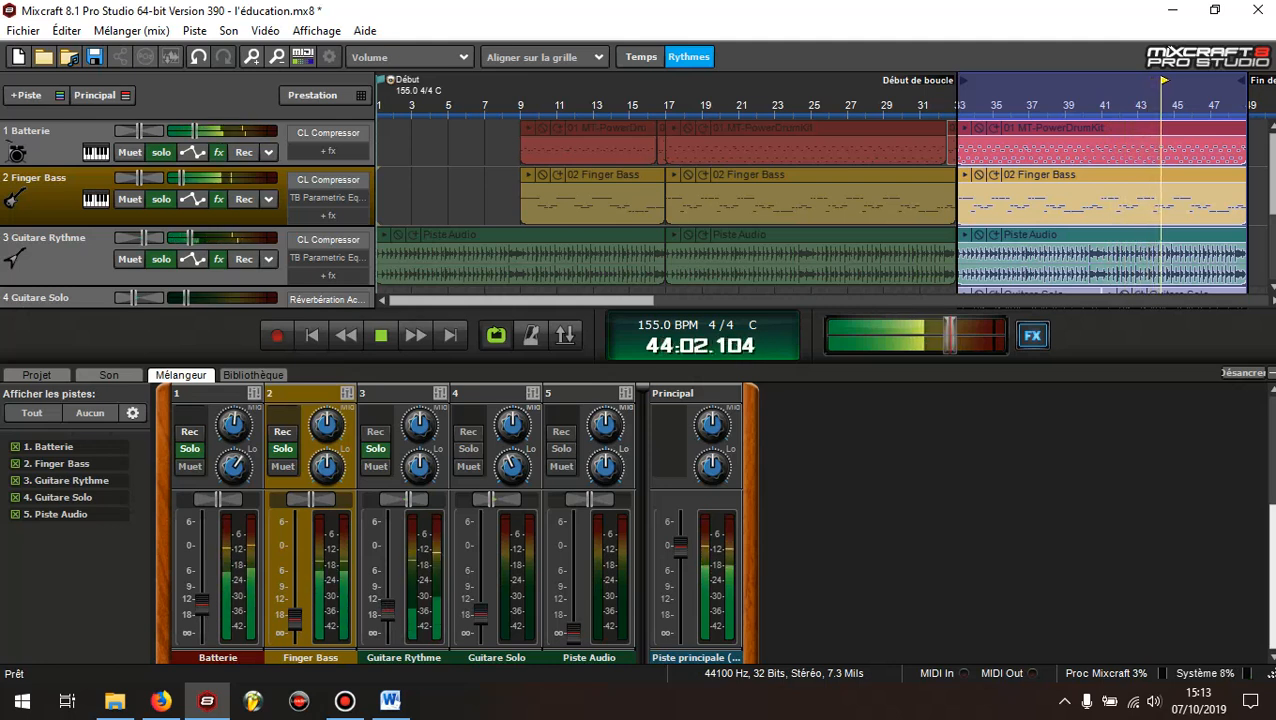
left_click(389, 610)
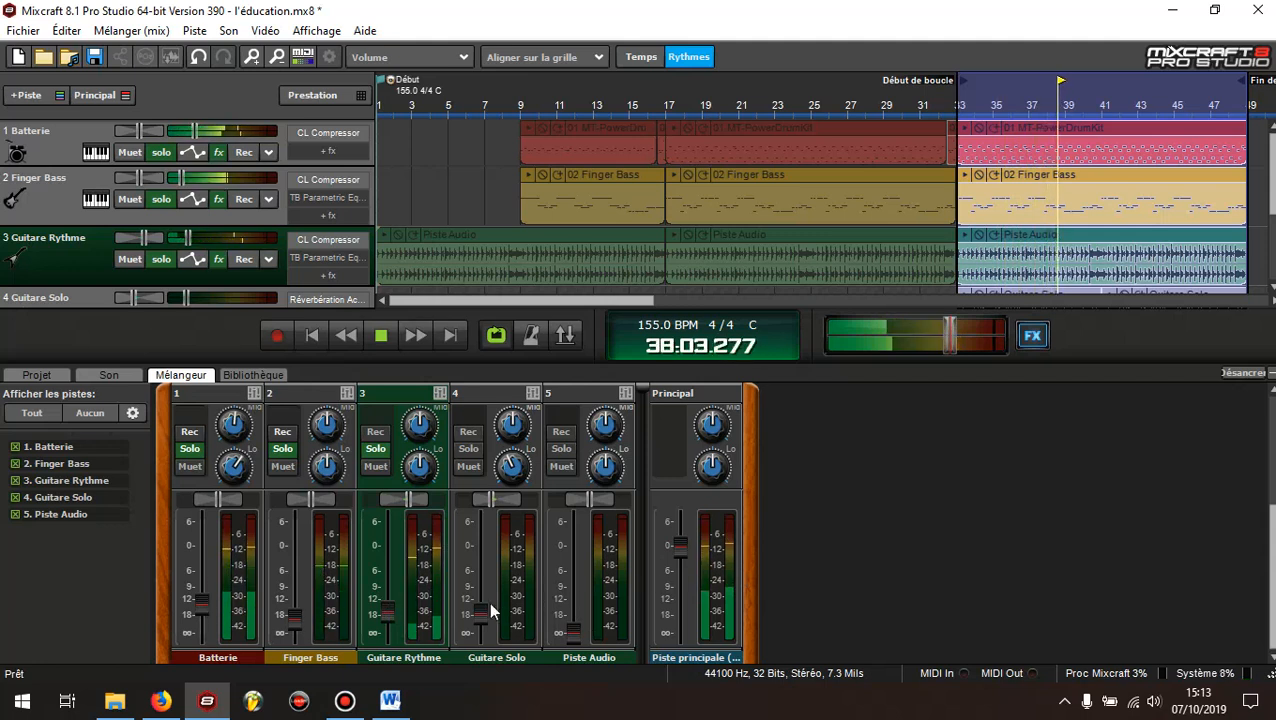
mouse_move(484, 590)
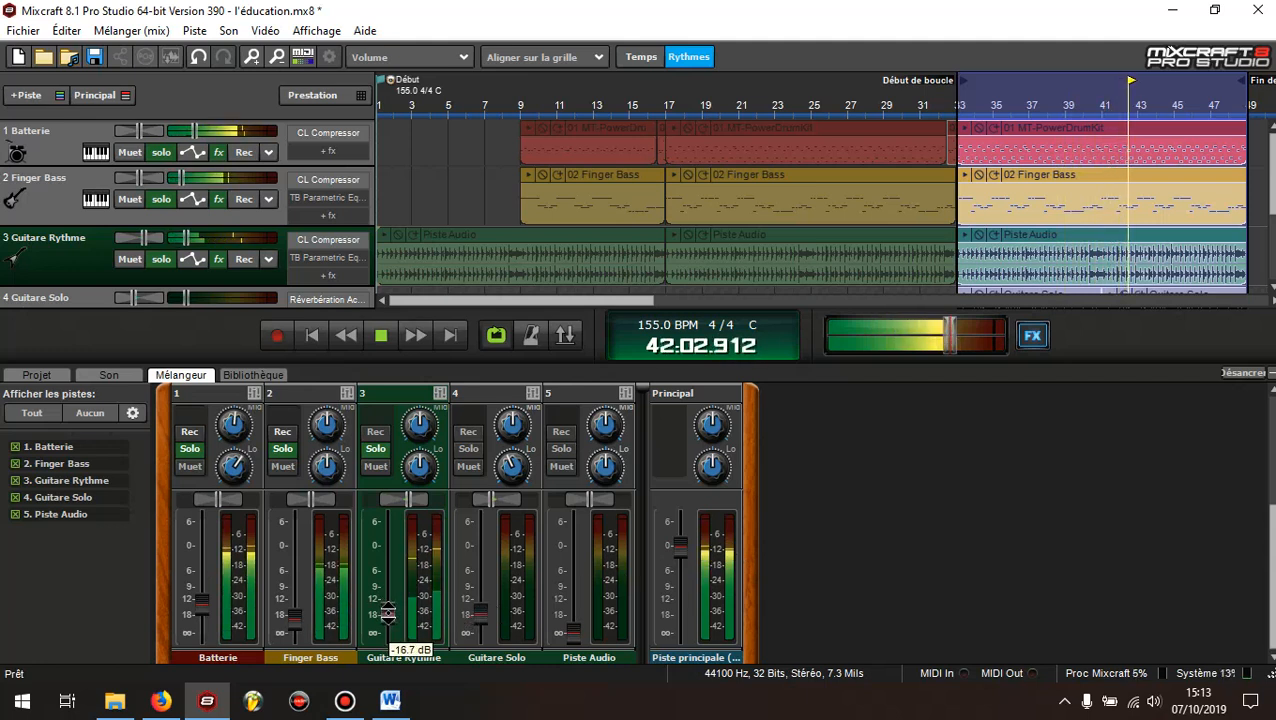
left_click(382, 334)
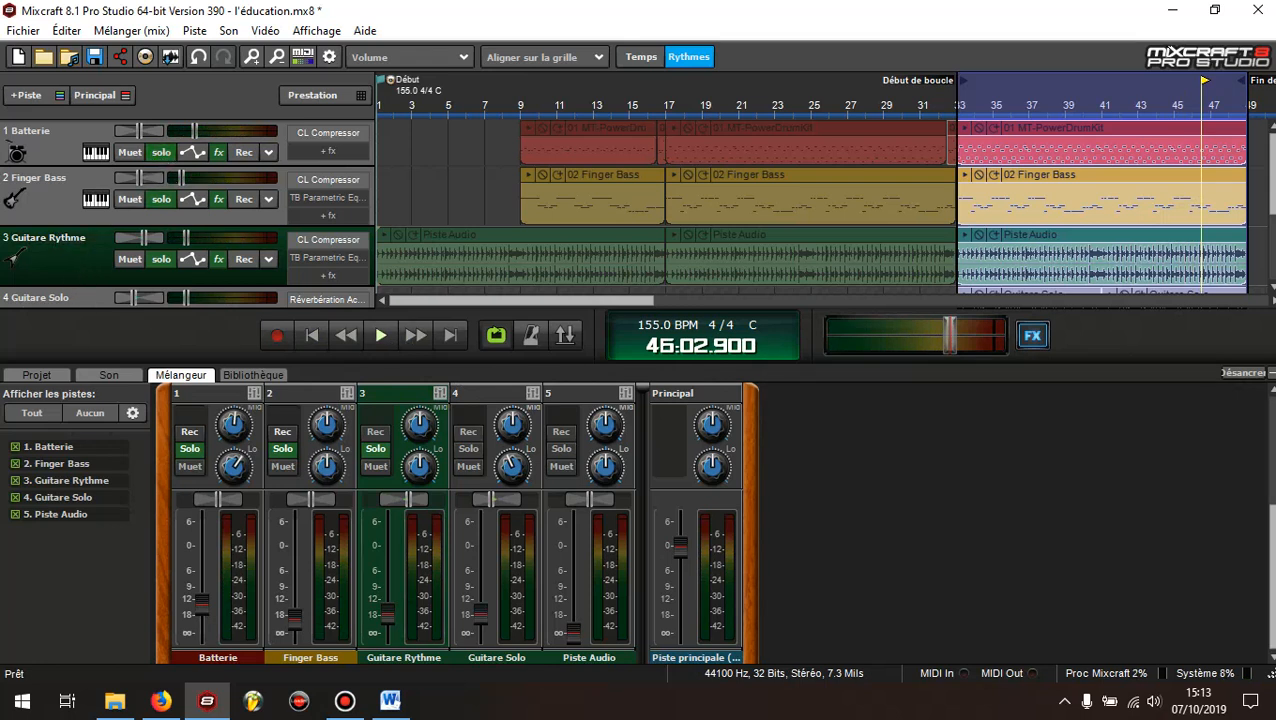
Unsolo the Guitare Rythme, Finger Bass and Batterie tracks
scroll(88, 234, "down", 2)
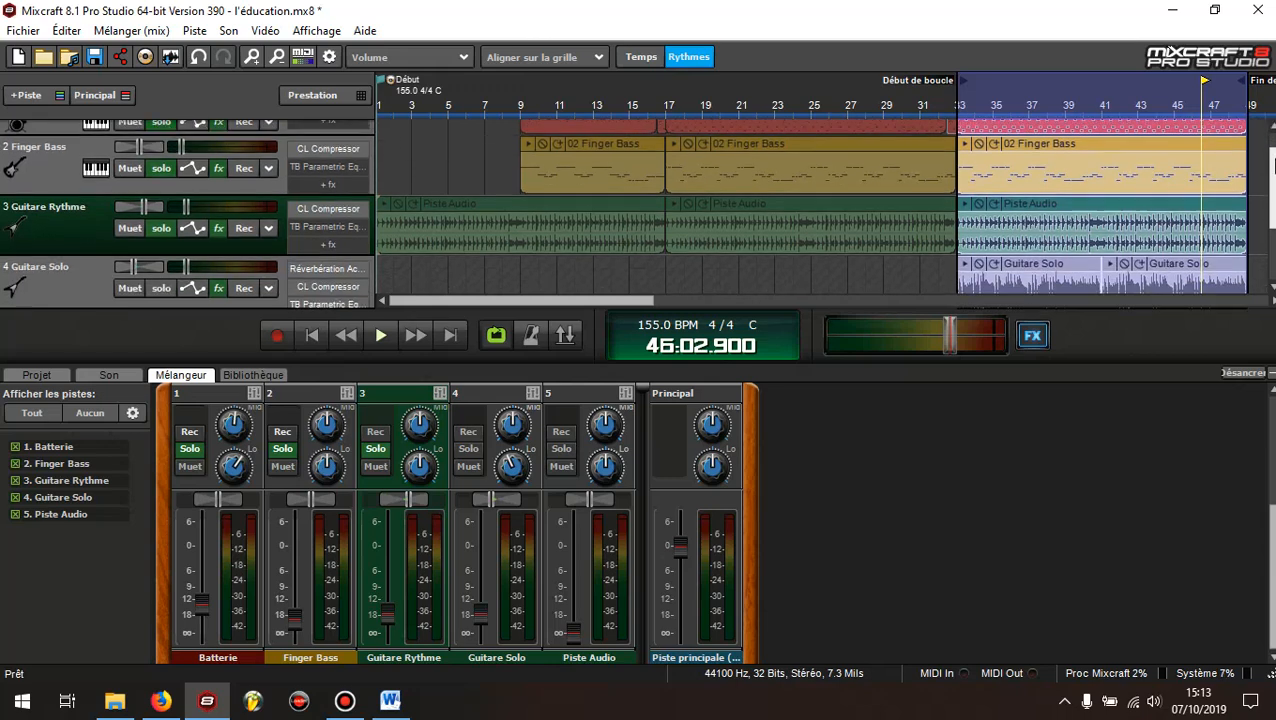
left_click(75, 278)
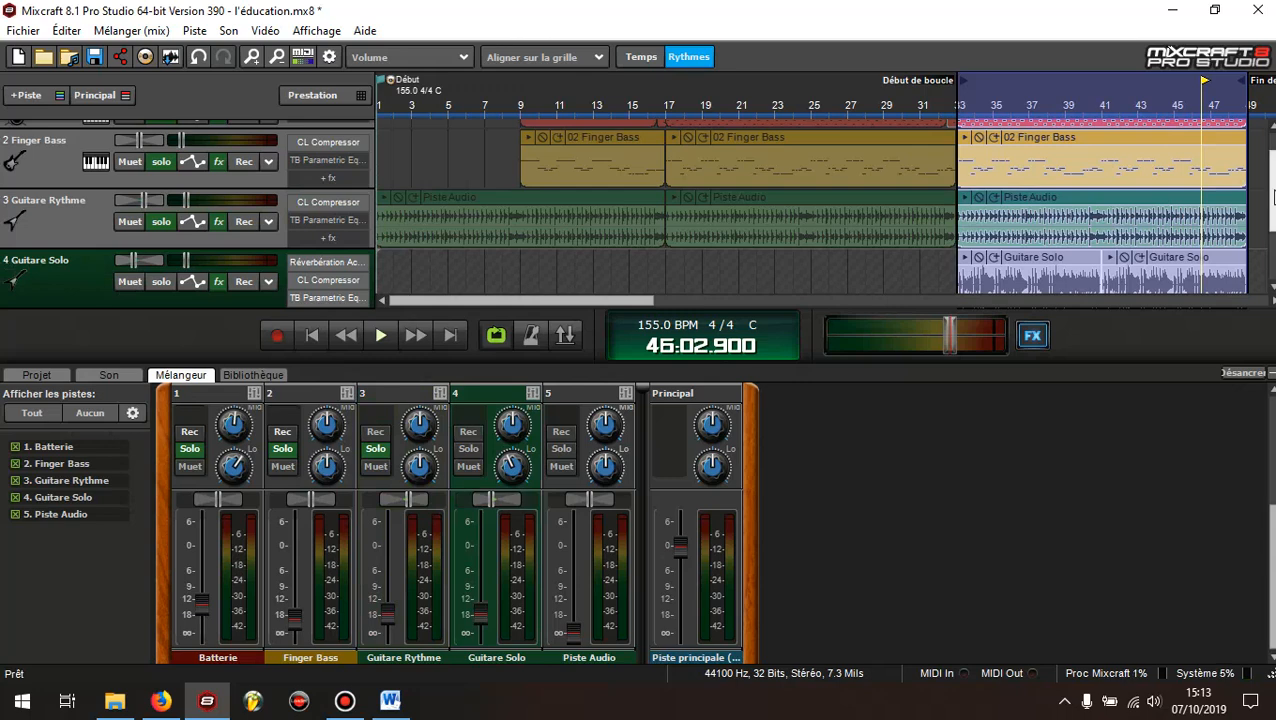
scroll(640, 210, "up", 1)
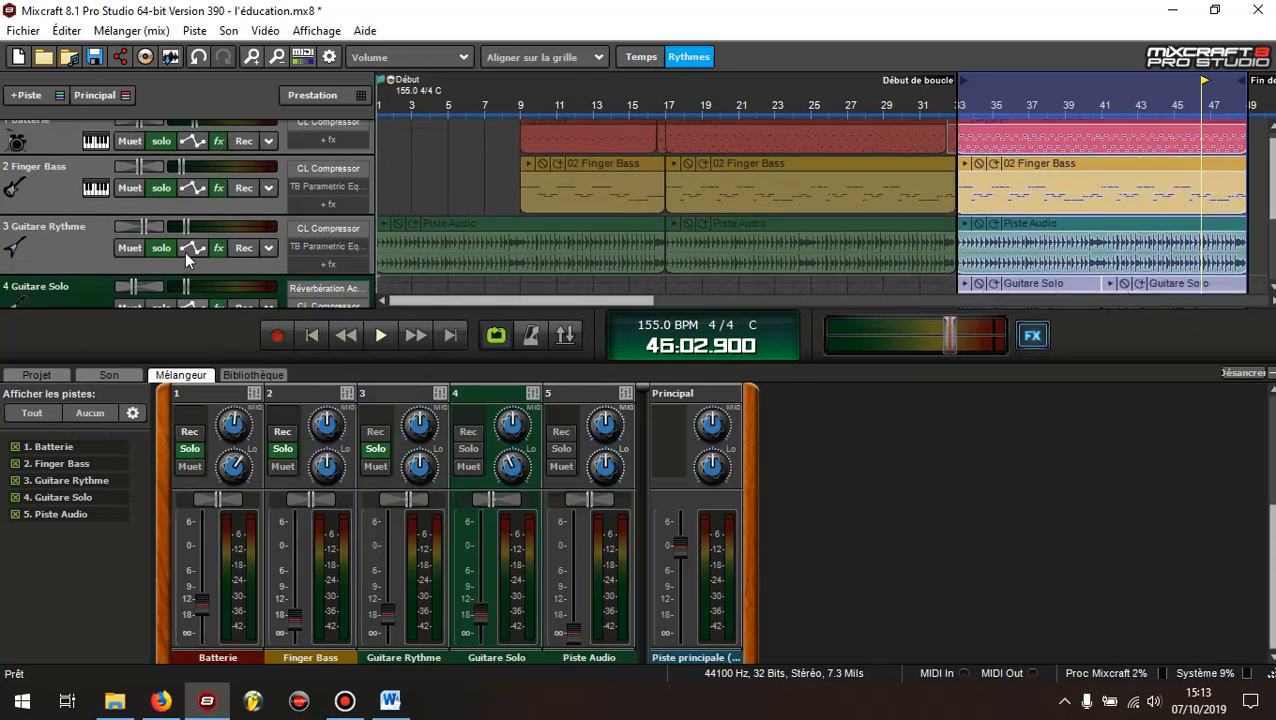
left_click(156, 226)
left_click(160, 200)
left_click(160, 143)
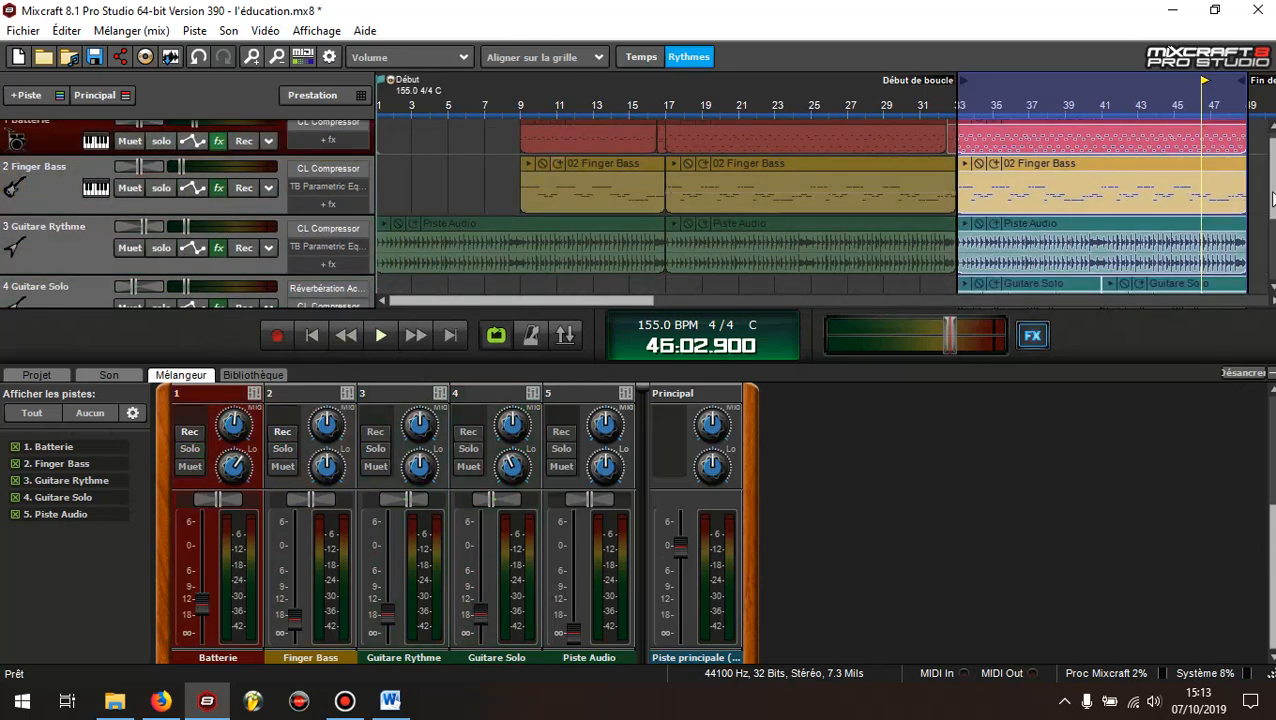
Solo the Guitare Solo track and open its Classic Compressor editor from the effects list
scroll(150, 220, "down", 1)
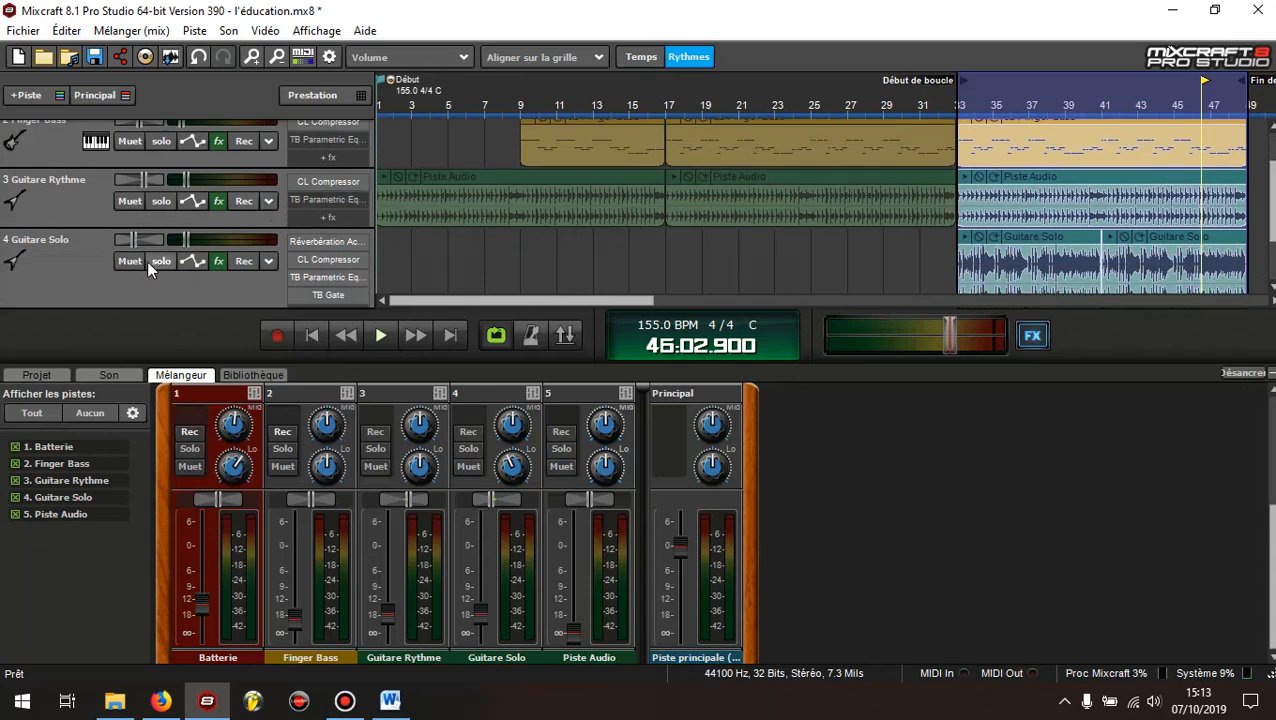
left_click(157, 261)
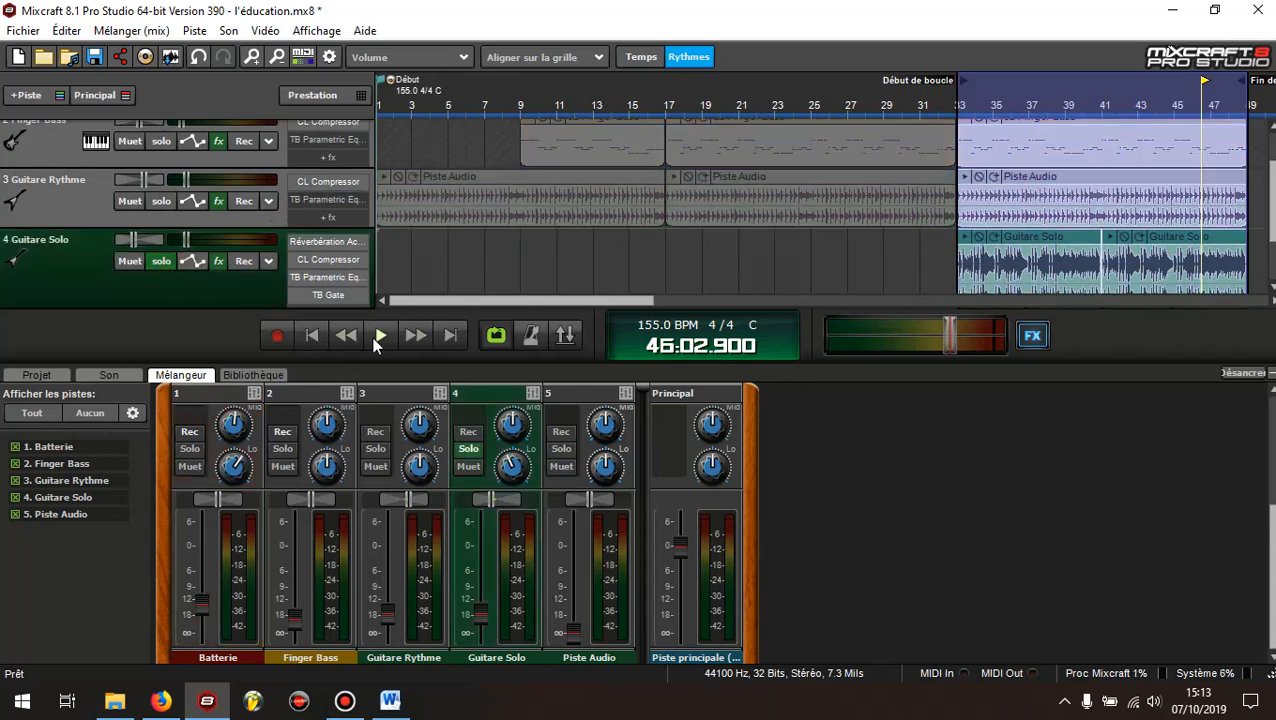
left_click(212, 261)
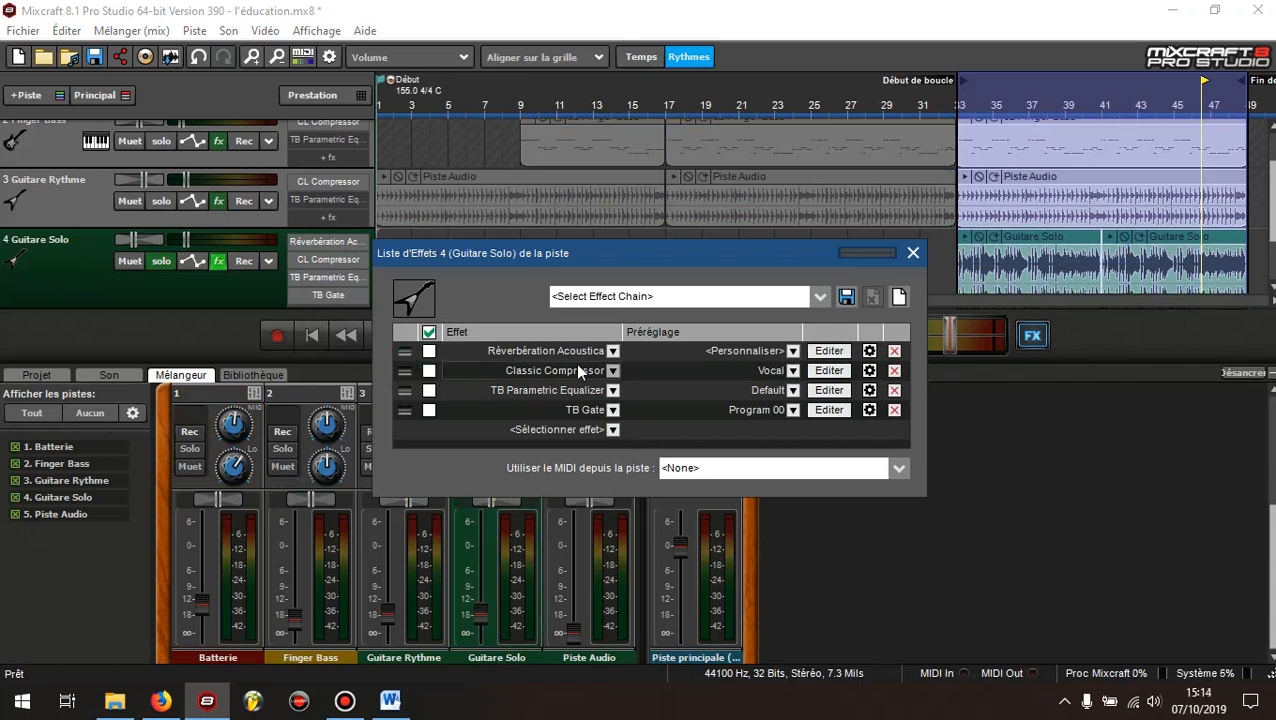
left_click(831, 371)
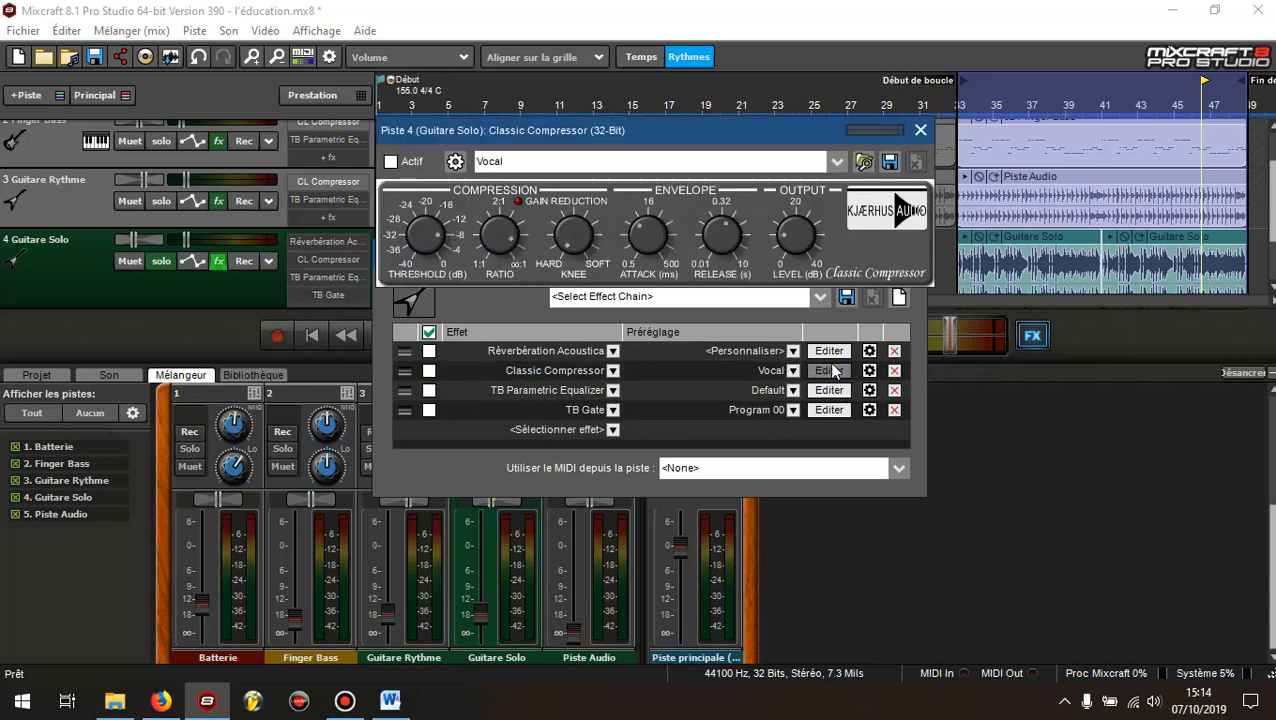
Close the Guitare Solo effects list, keep the compressor editor open, and play the soloed track without compression as a reference
left_click_drag(734, 132, 731, 358)
left_click(913, 253)
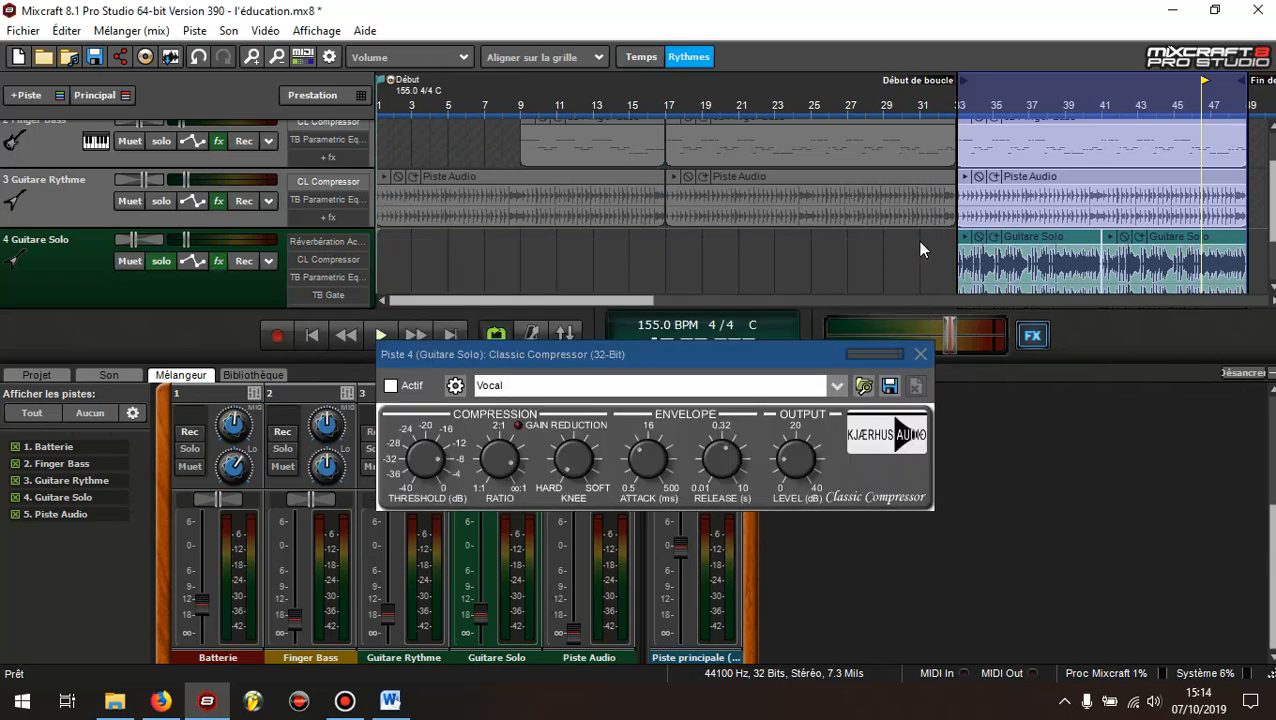
left_click(383, 336)
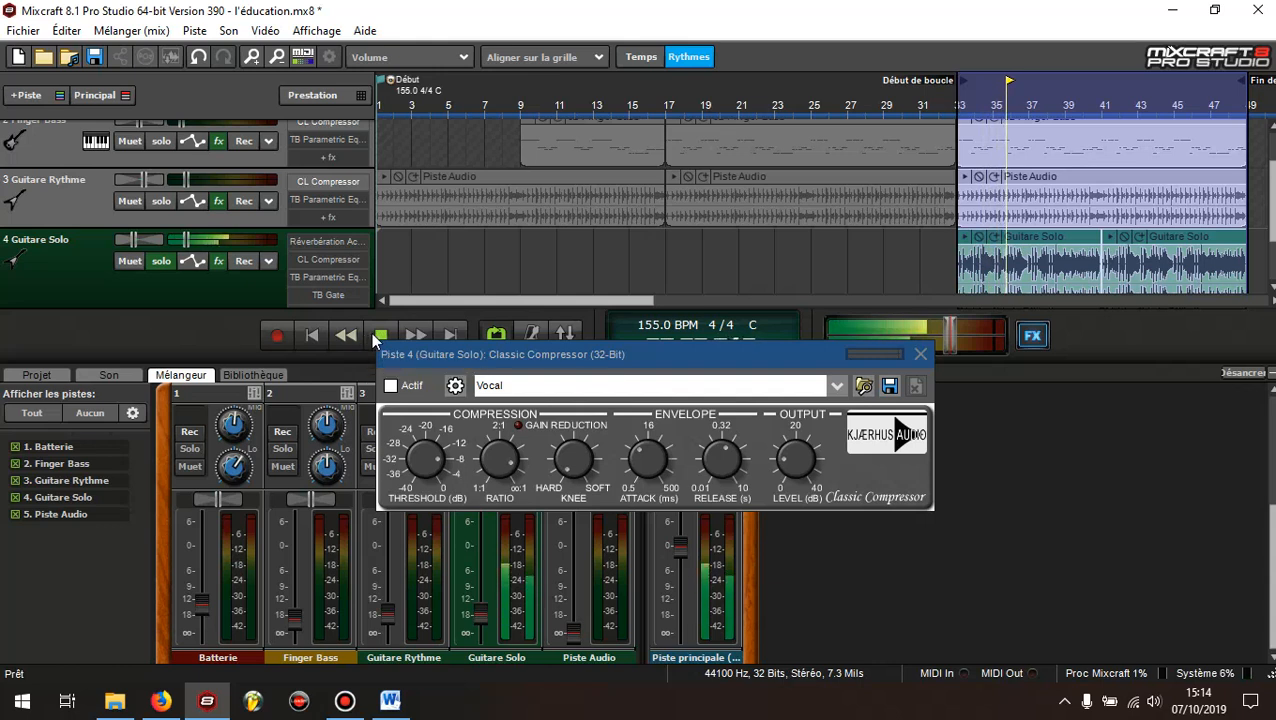
left_click(382, 338)
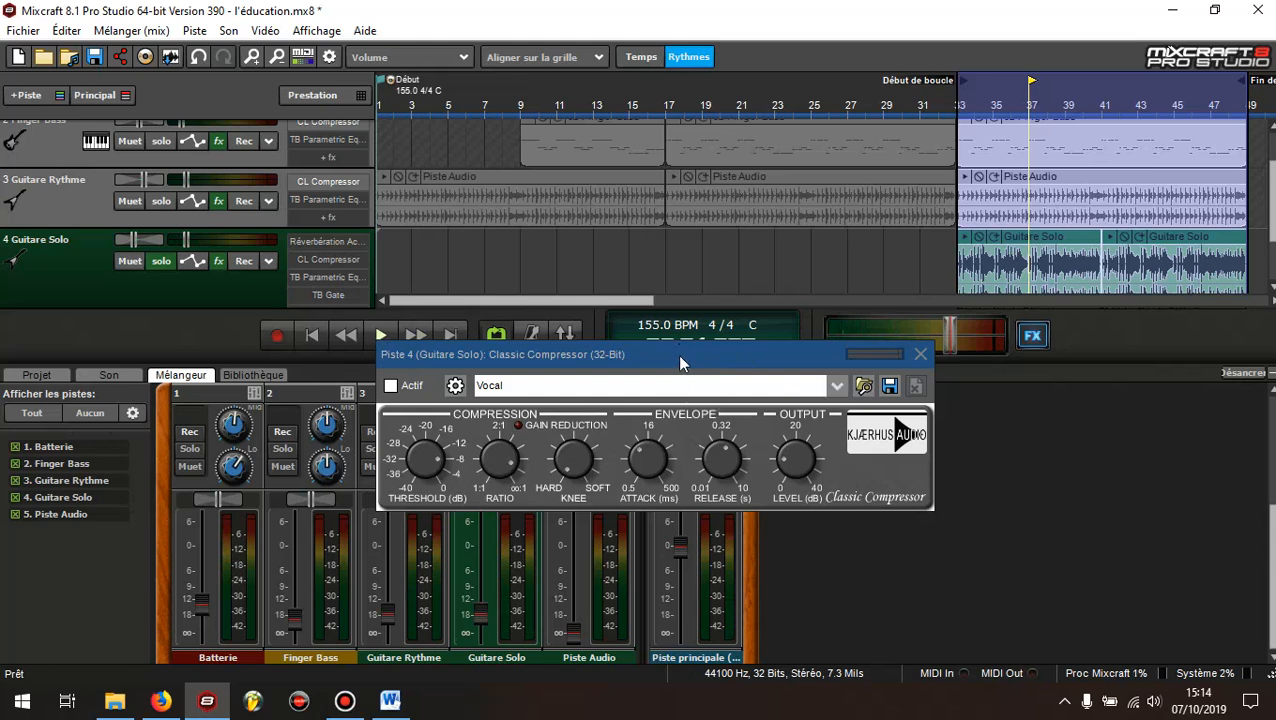
left_click_drag(688, 358, 692, 345)
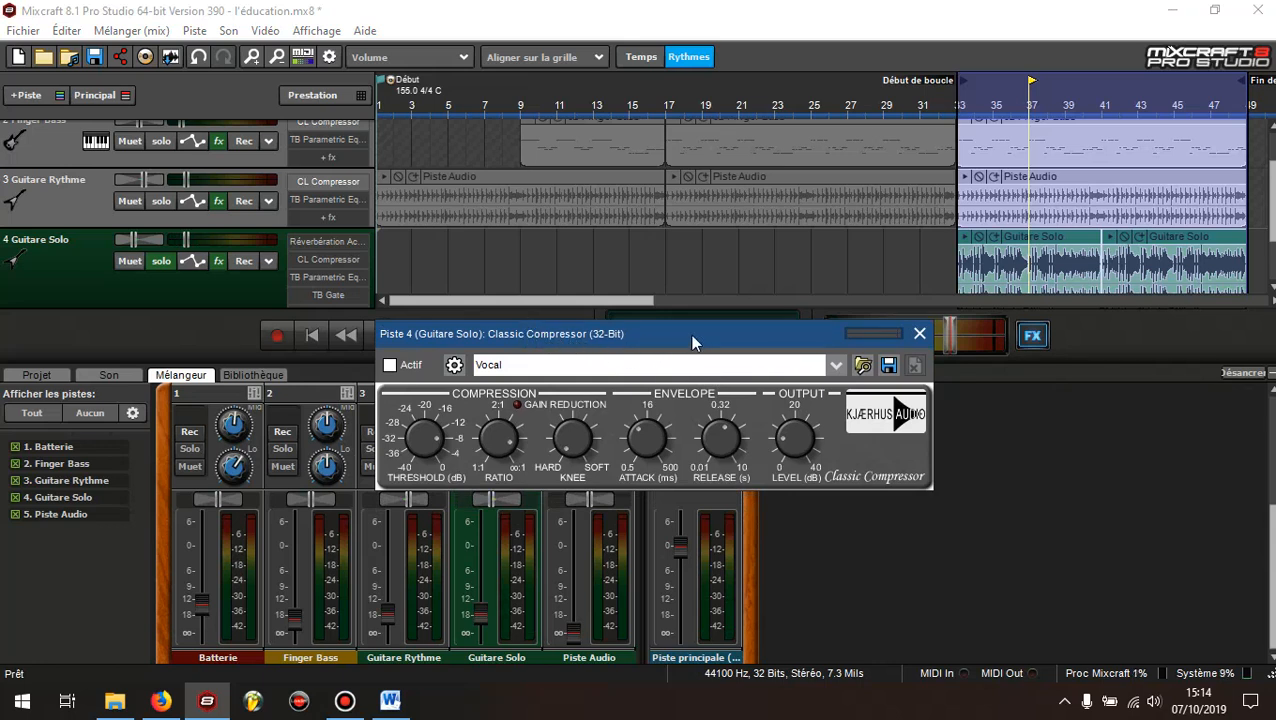
left_click_drag(681, 333, 678, 319)
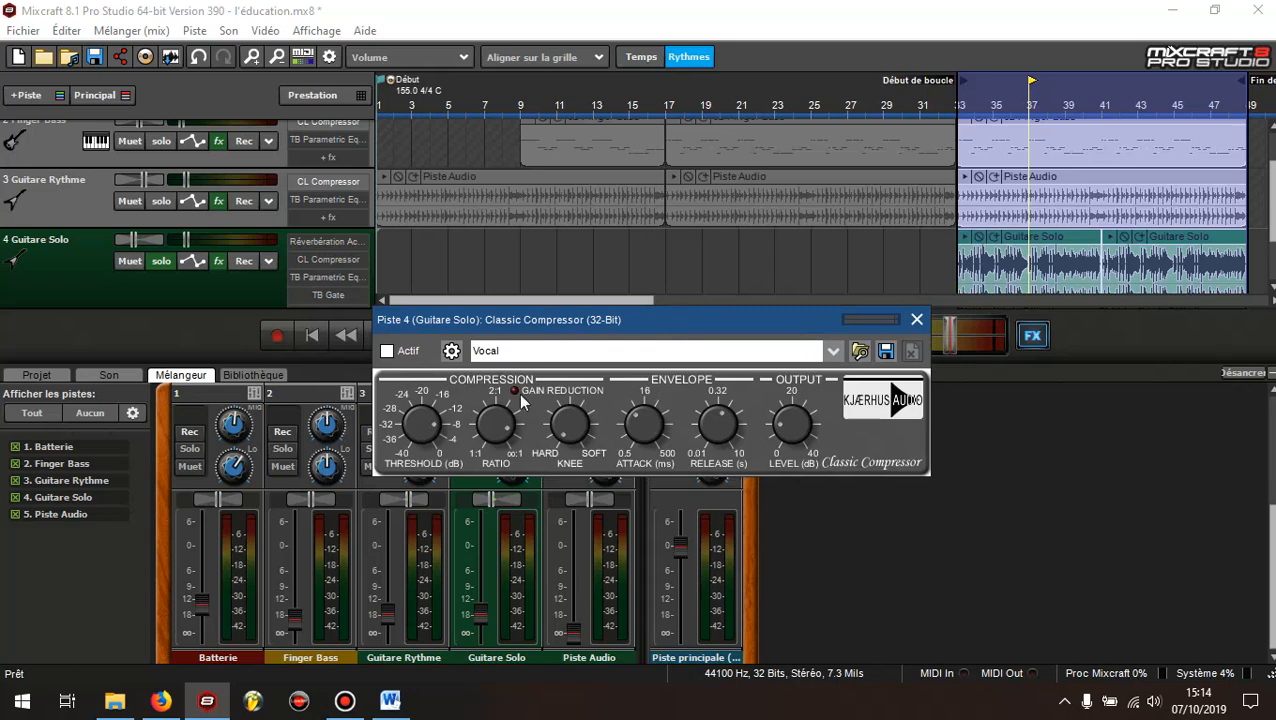
Switch to the Compression document in Word, review the electric guitar settings for funky and lead sounds, and return to Mixcraft
left_click(391, 701)
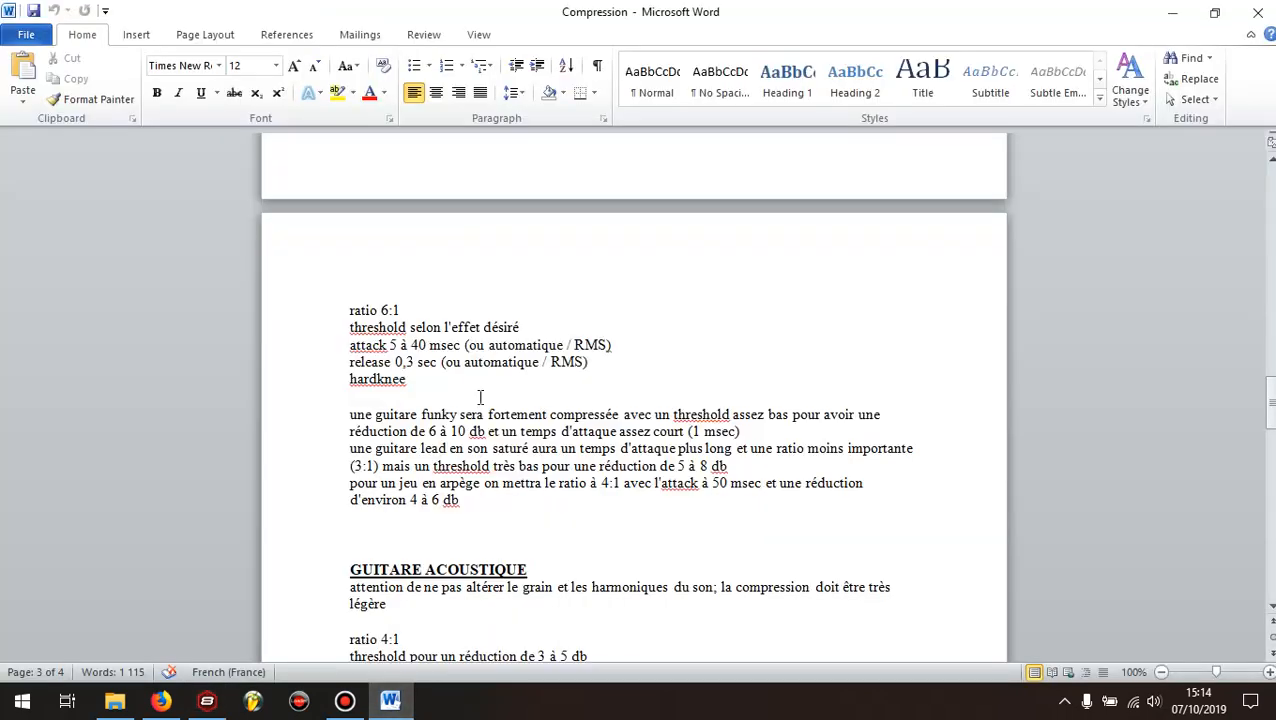
scroll(463, 345, "down", 3)
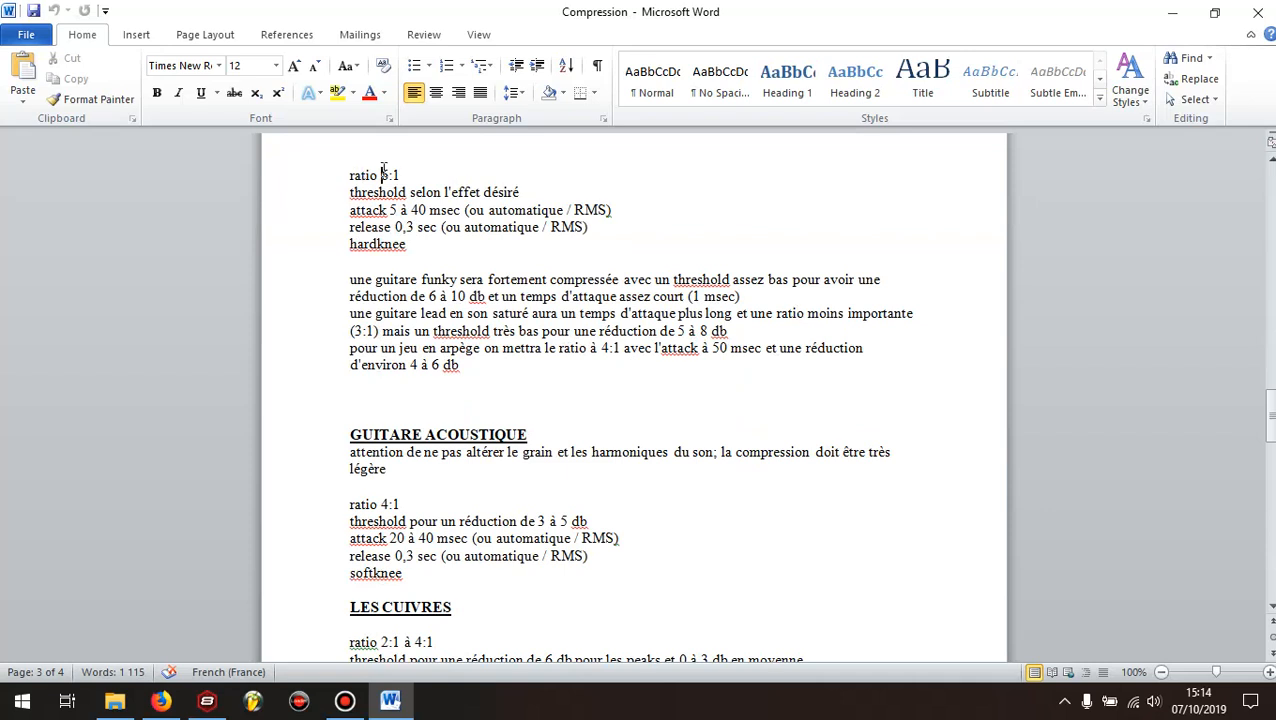
left_click_drag(422, 280, 429, 280)
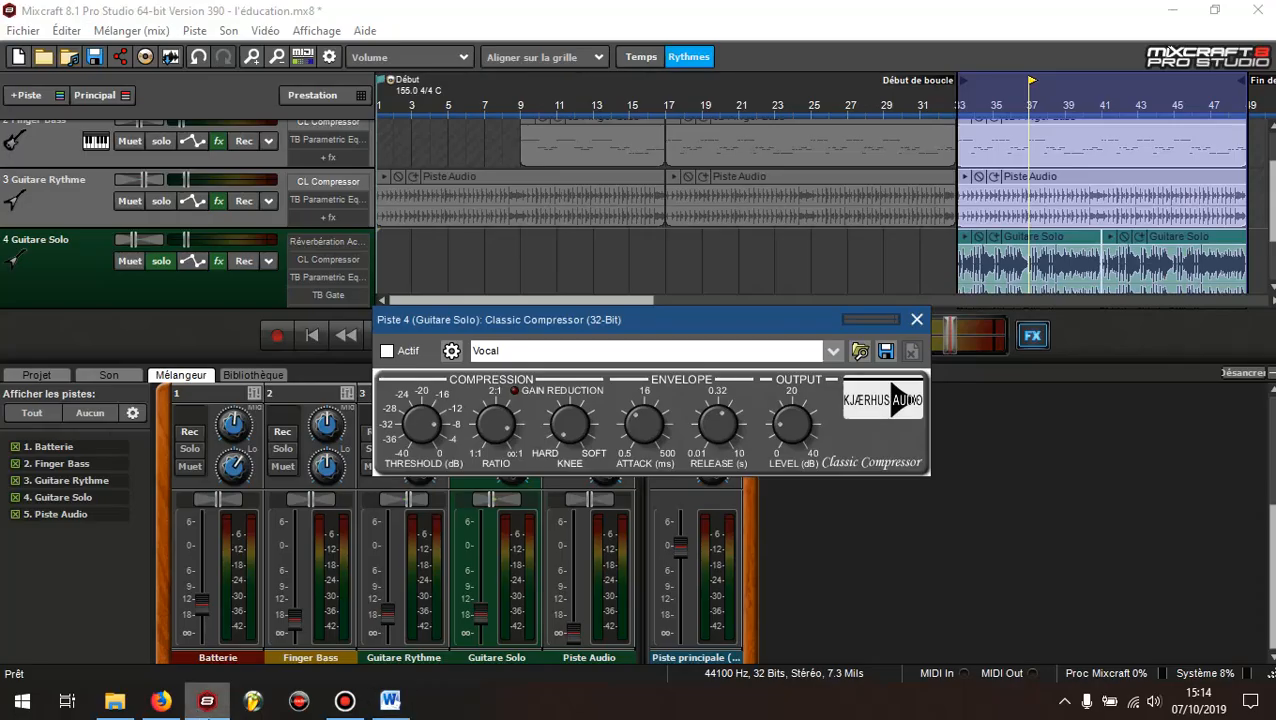
left_click(207, 701)
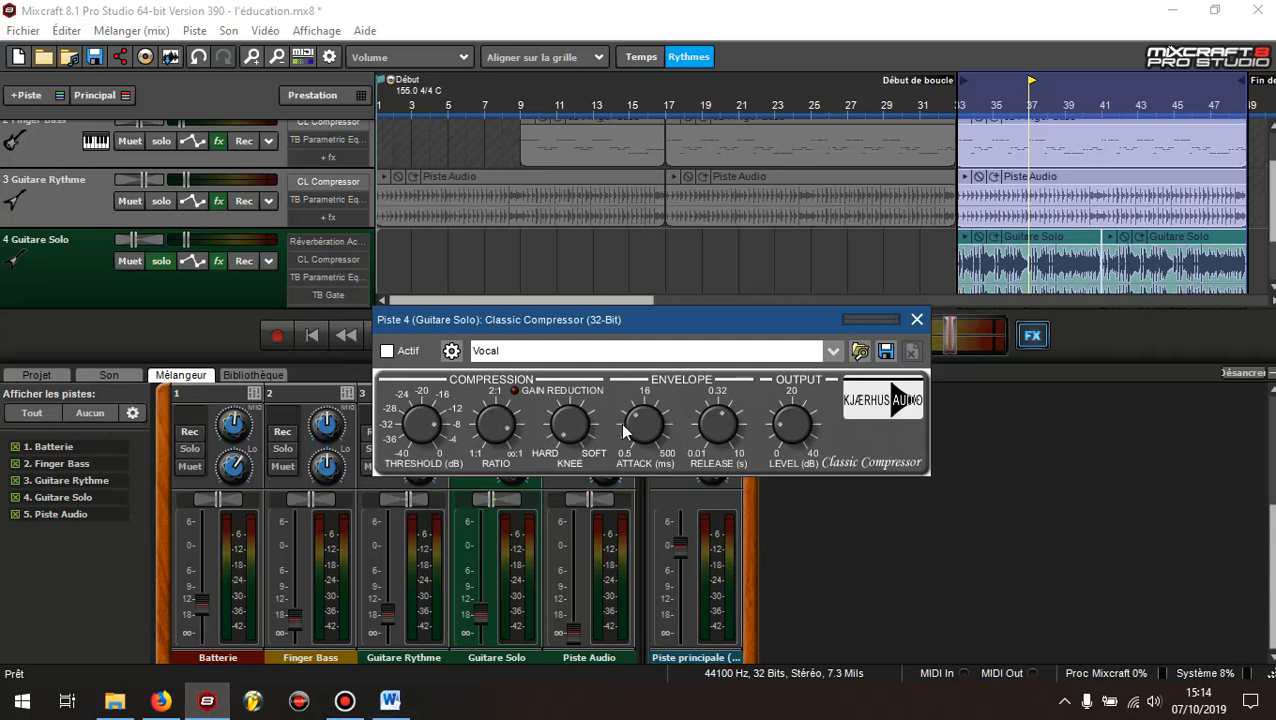
Activate the Guitare Solo compressor with its Vocal preset and move its window clear of the transport and the track's fader
left_click(388, 352)
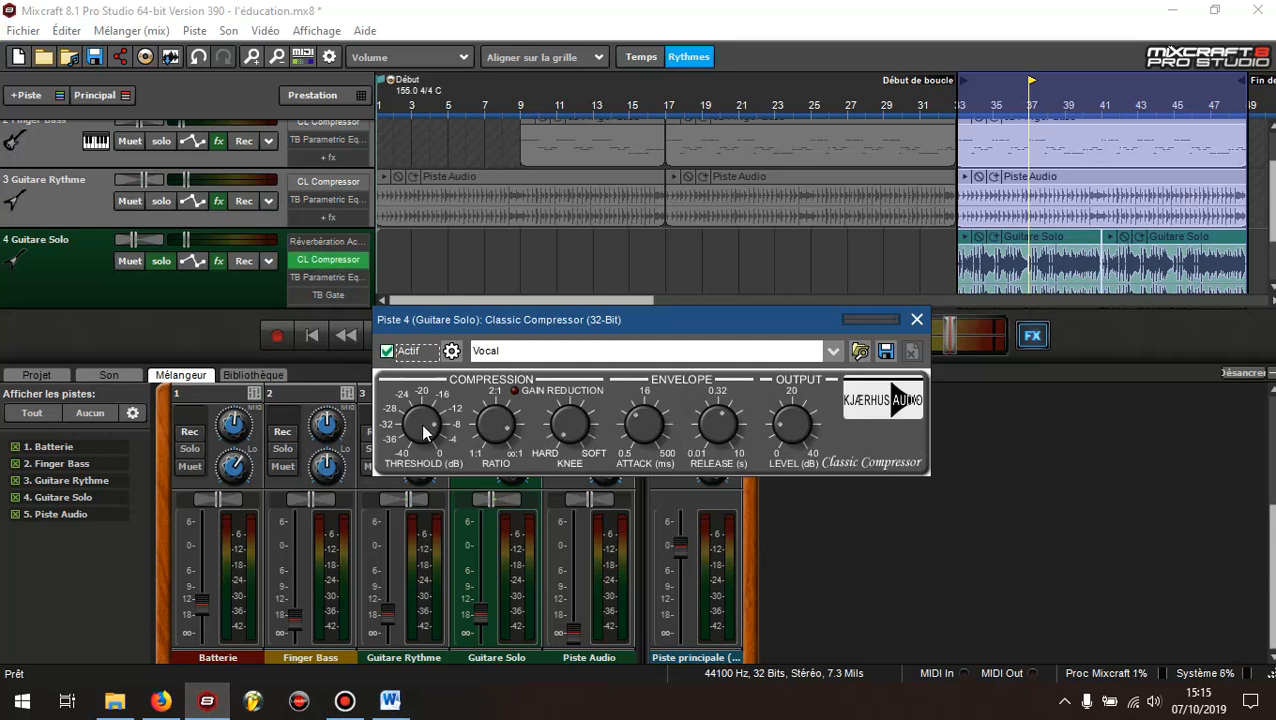
left_click_drag(497, 431, 516, 440)
left_click_drag(647, 430, 717, 429)
left_click_drag(597, 321, 776, 332)
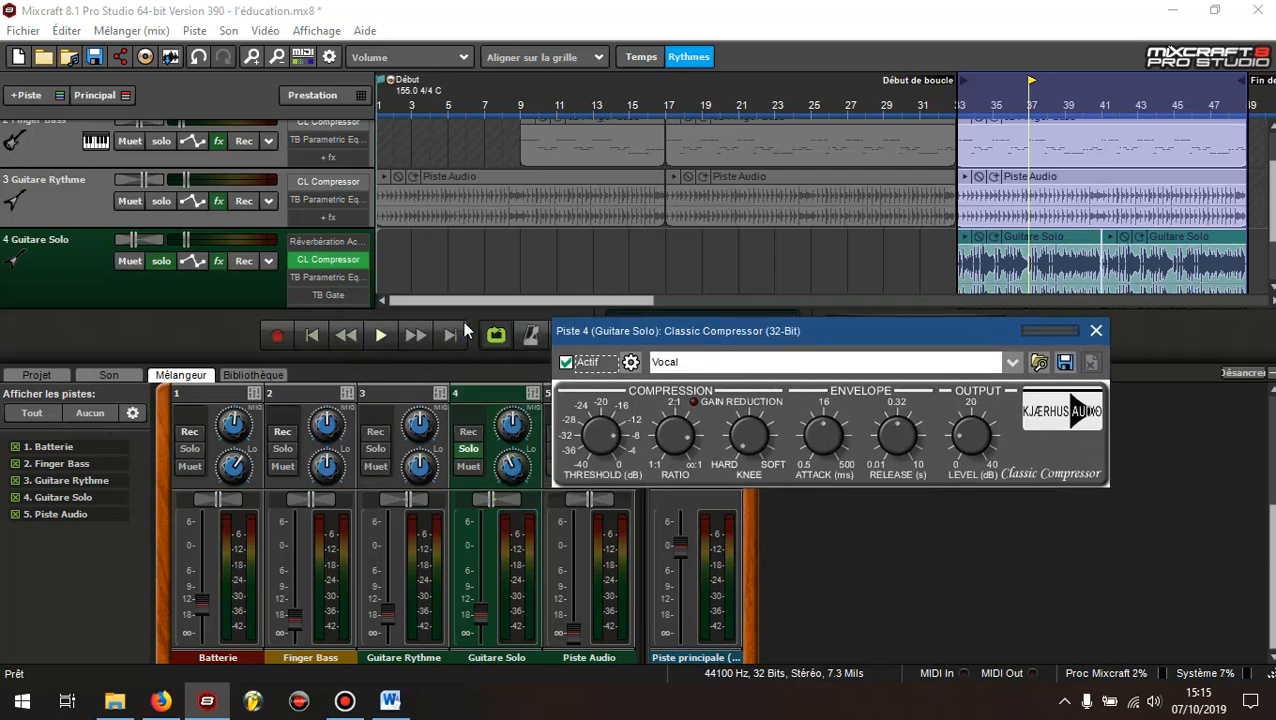
Play the compressed Guitare Solo track, lower its volume slightly, and close the compressor editor
key("space")
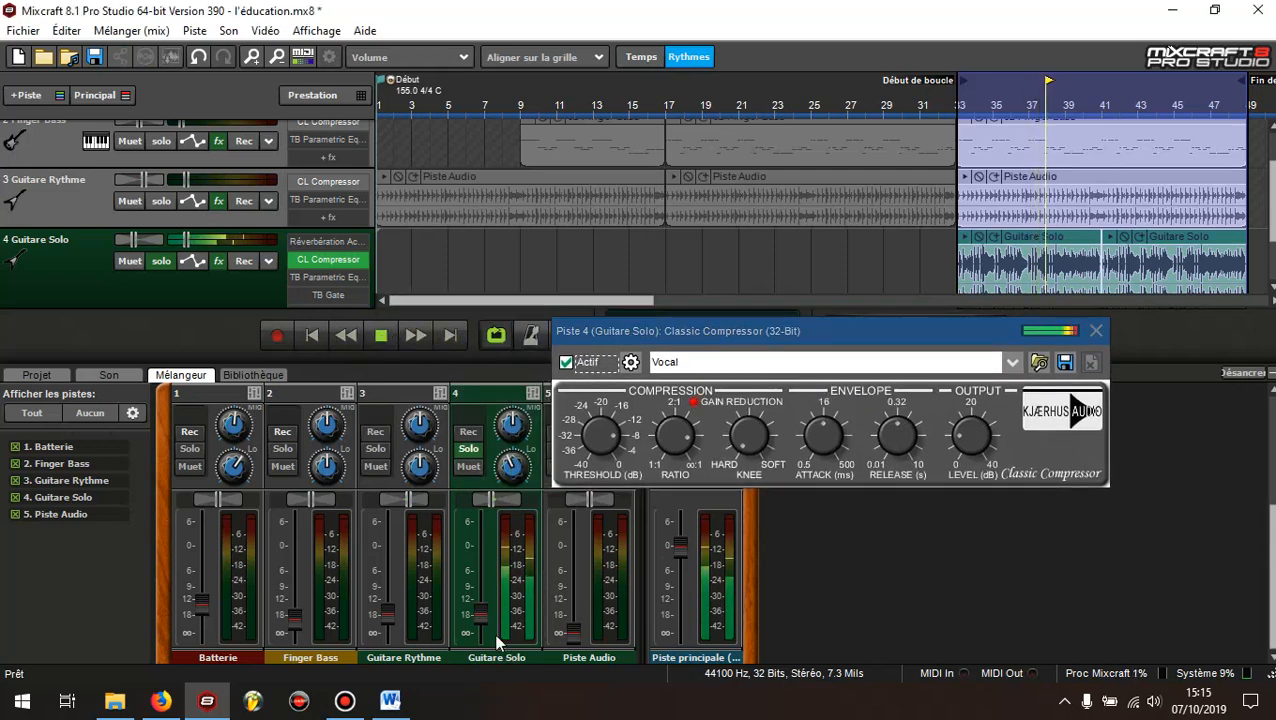
left_click_drag(481, 615, 481, 623)
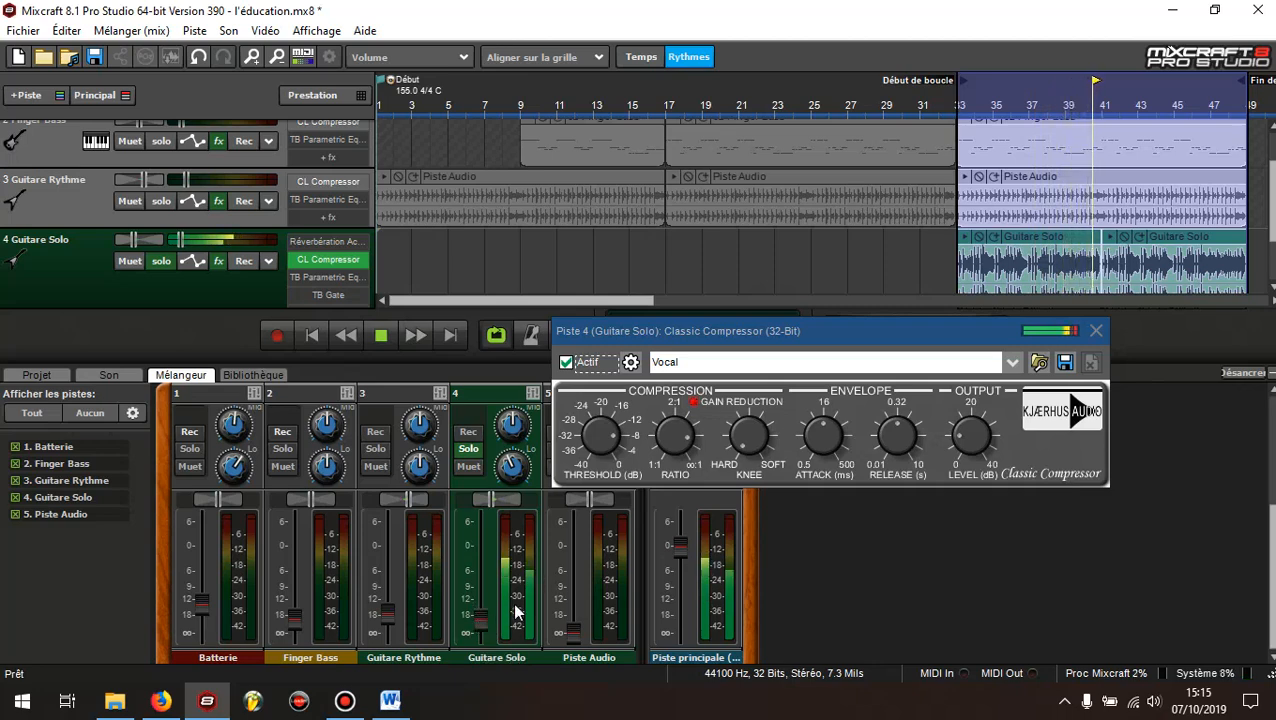
left_click(1096, 330)
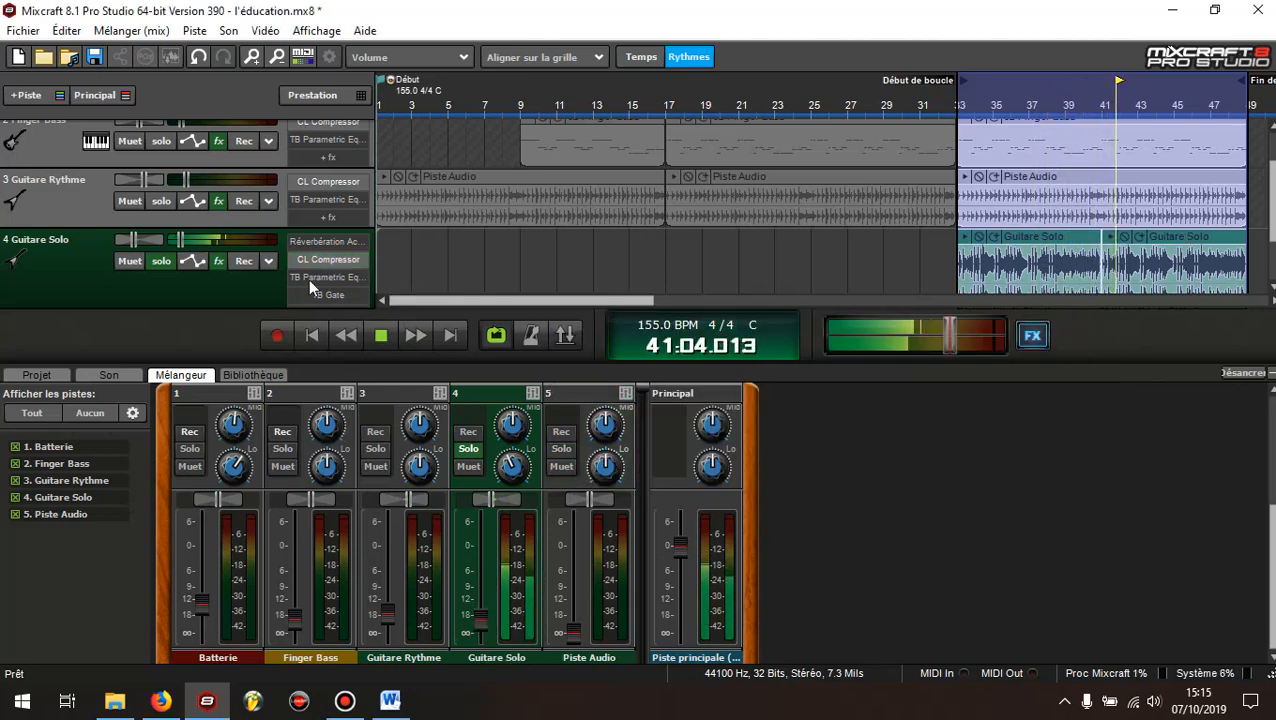
Unsolo Guitare Solo, lower its volume a touch more against the full mix, and stop playback
left_click(158, 263)
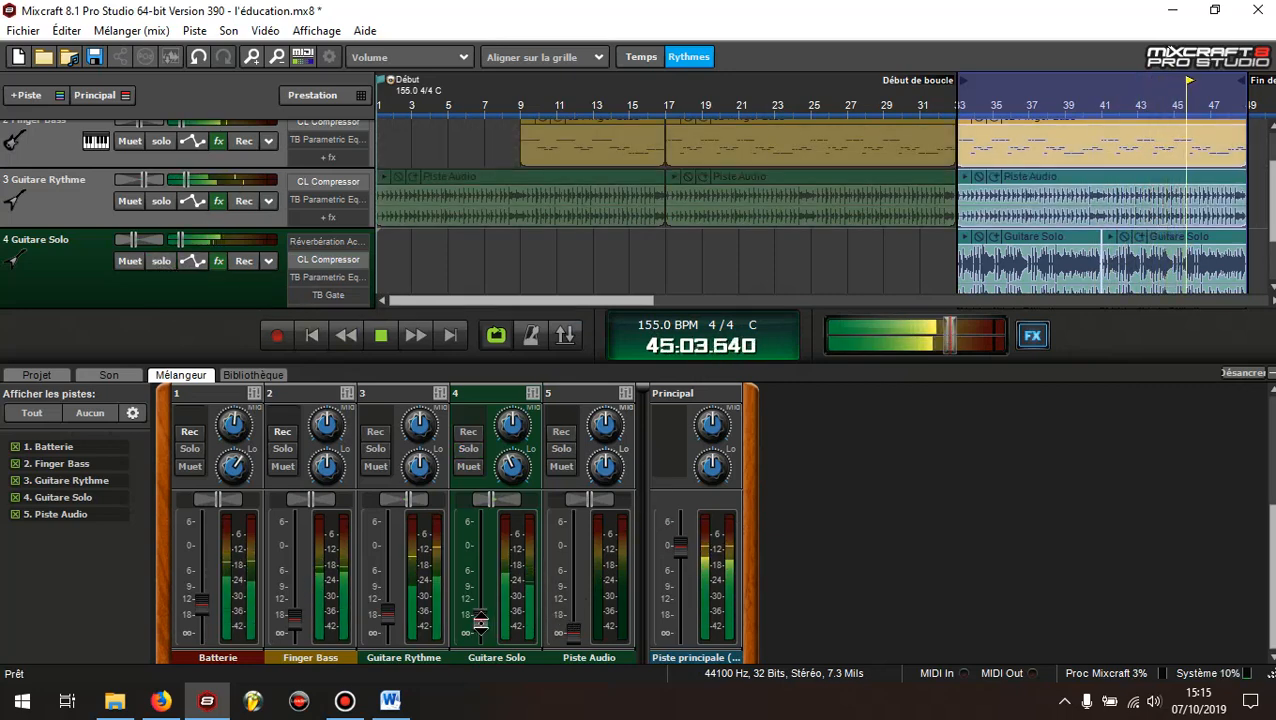
left_click_drag(481, 623, 483, 624)
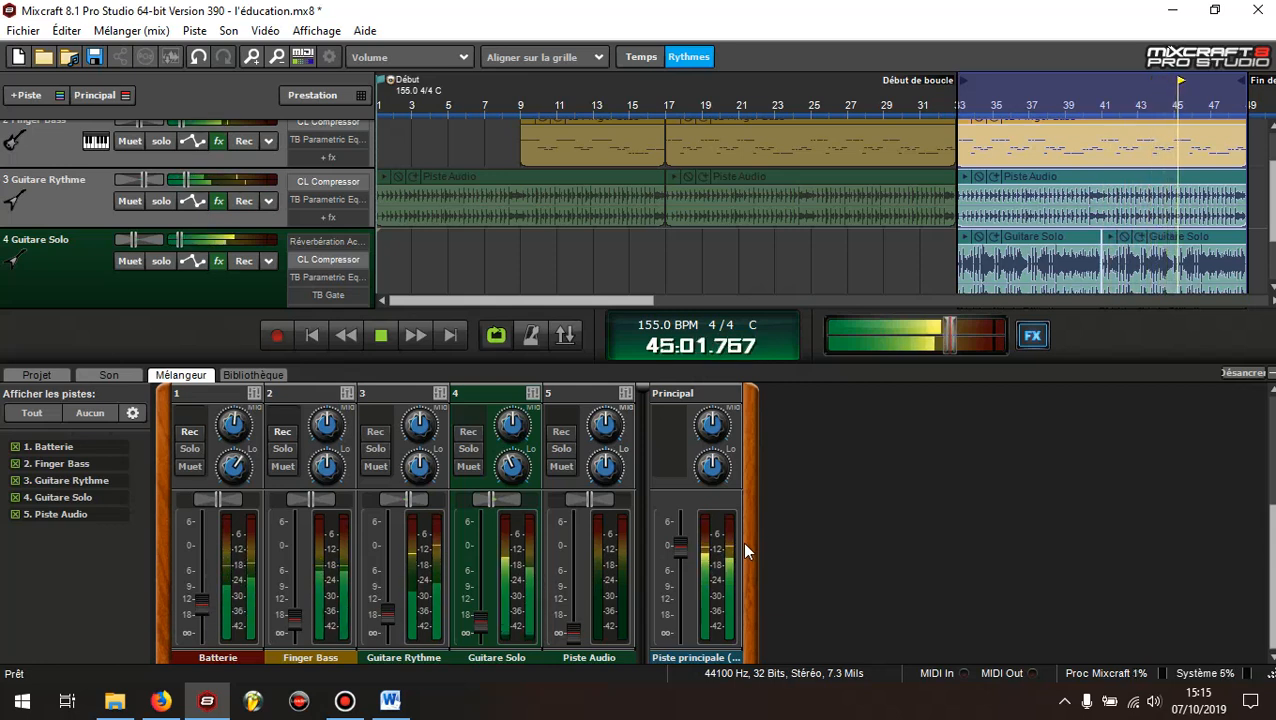
left_click(388, 340)
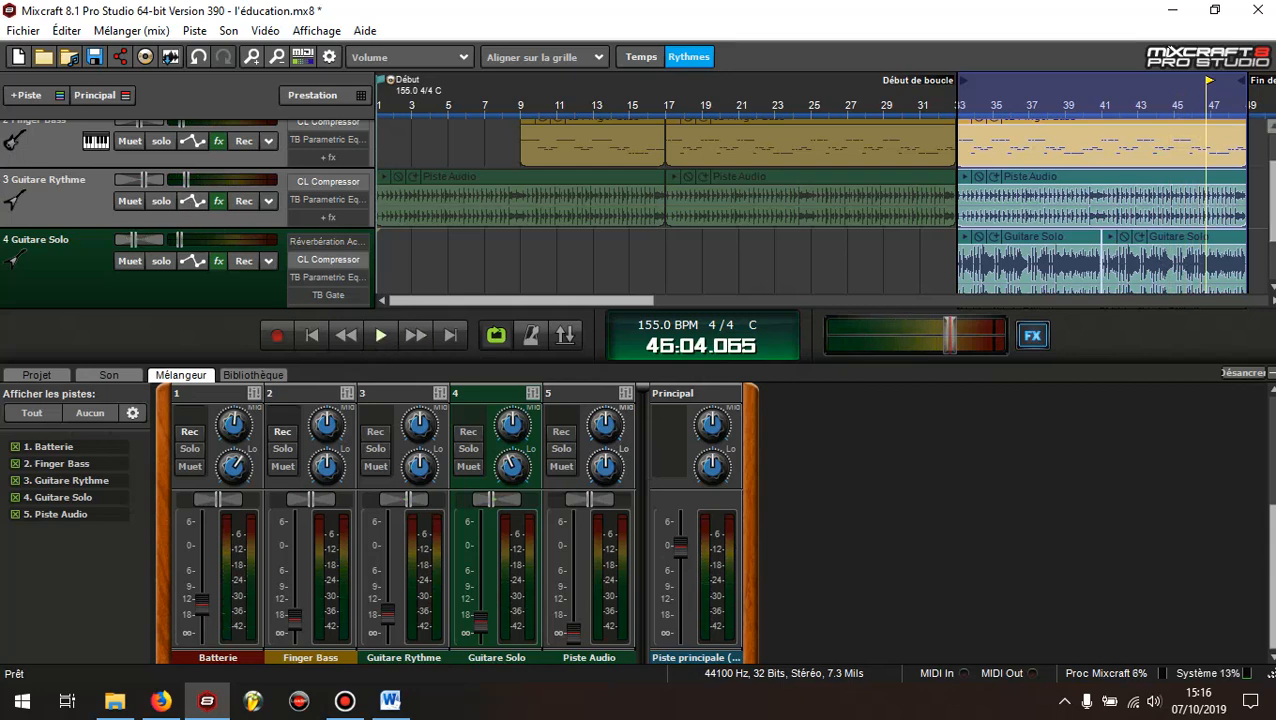
Check the Batterie track's effects list and close it, and open the Finger Bass track's effects list
scroll(1272, 158, "up", 2)
scroll(1272, 158, "up", 1)
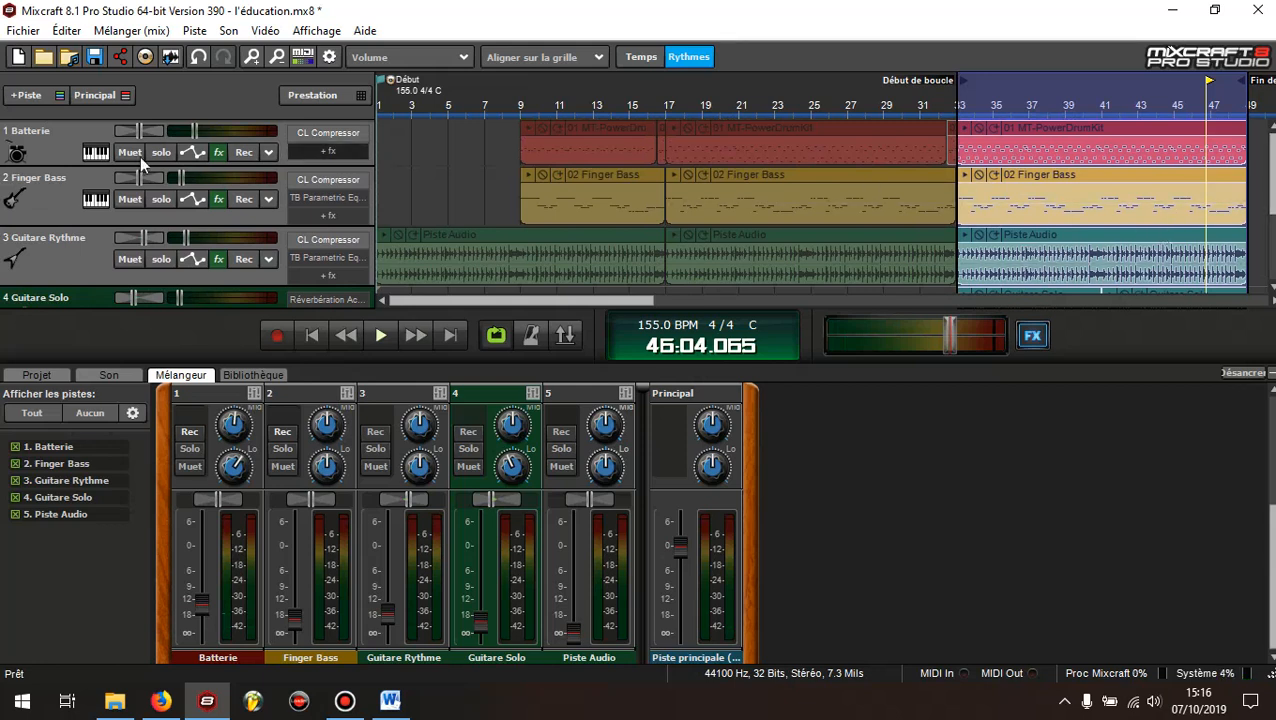
left_click(57, 157)
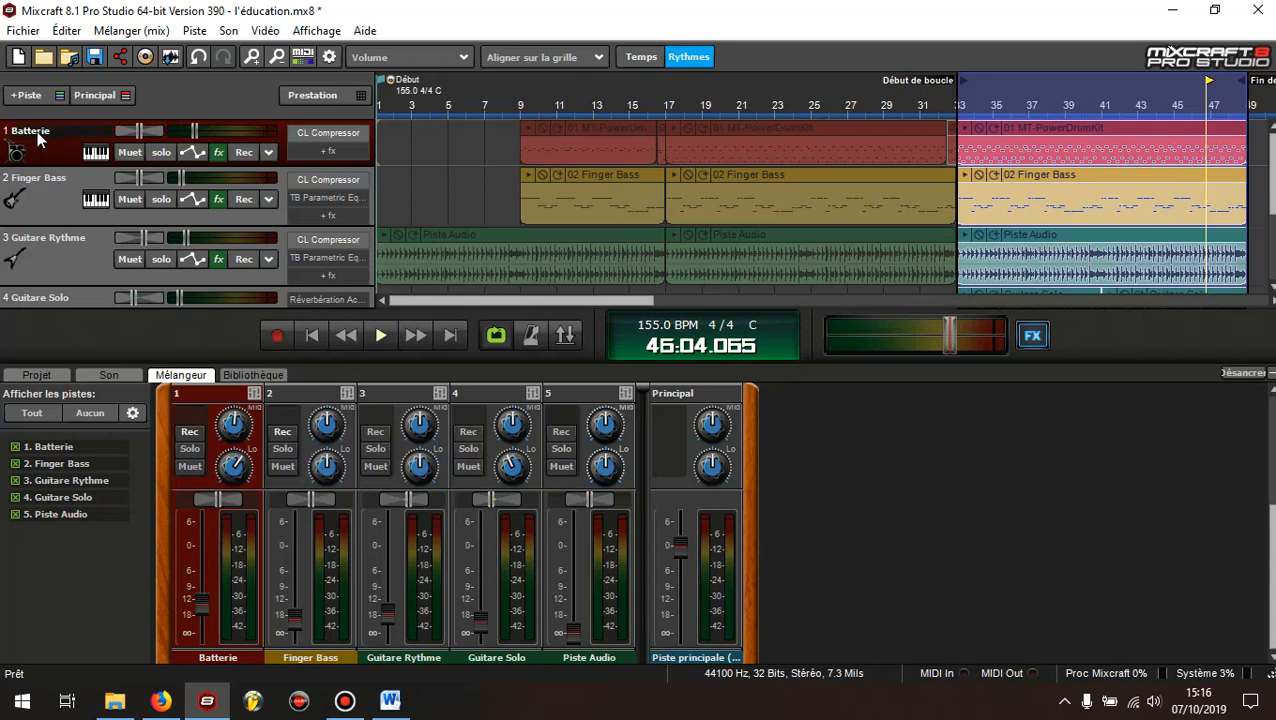
left_click(218, 152)
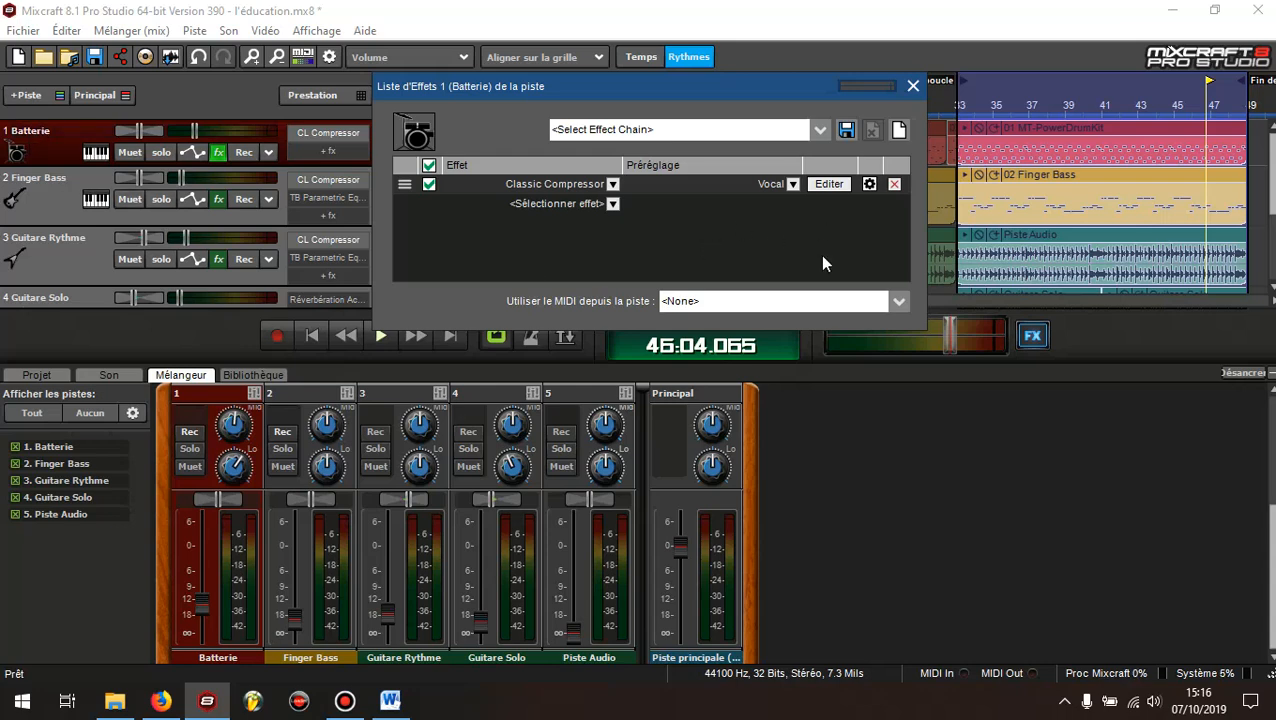
left_click(908, 88)
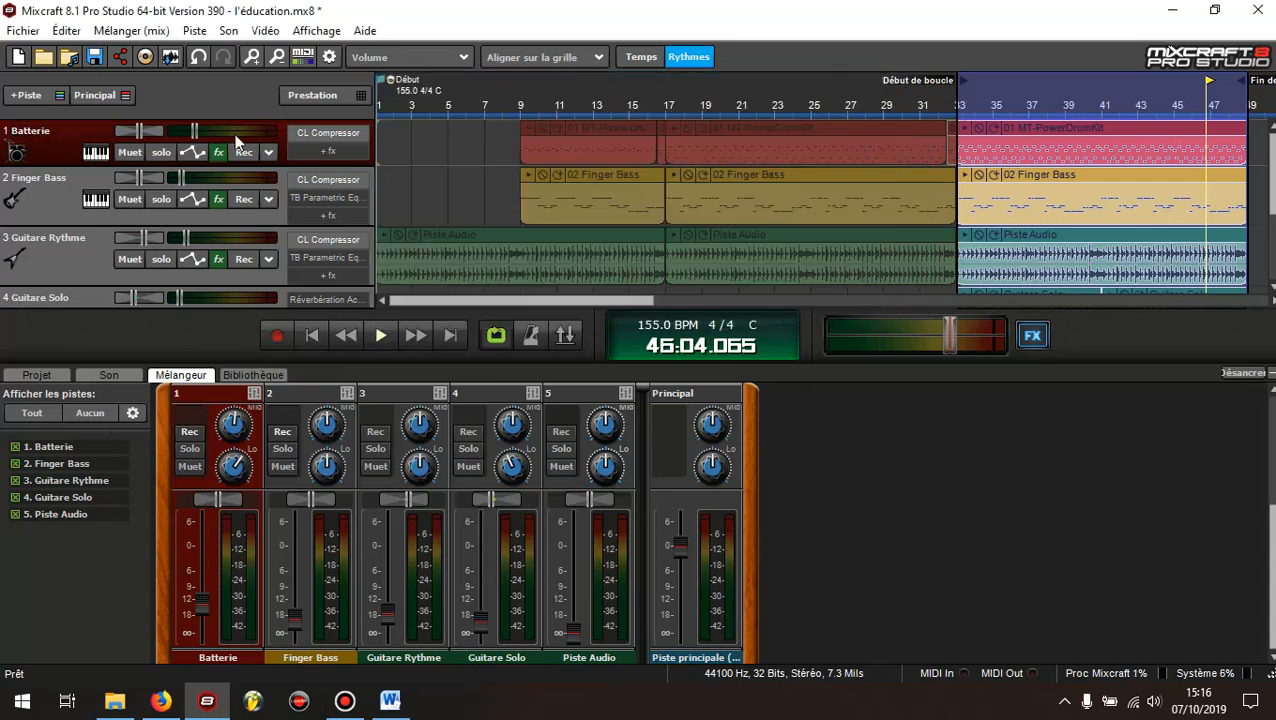
left_click(49, 206)
left_click(218, 199)
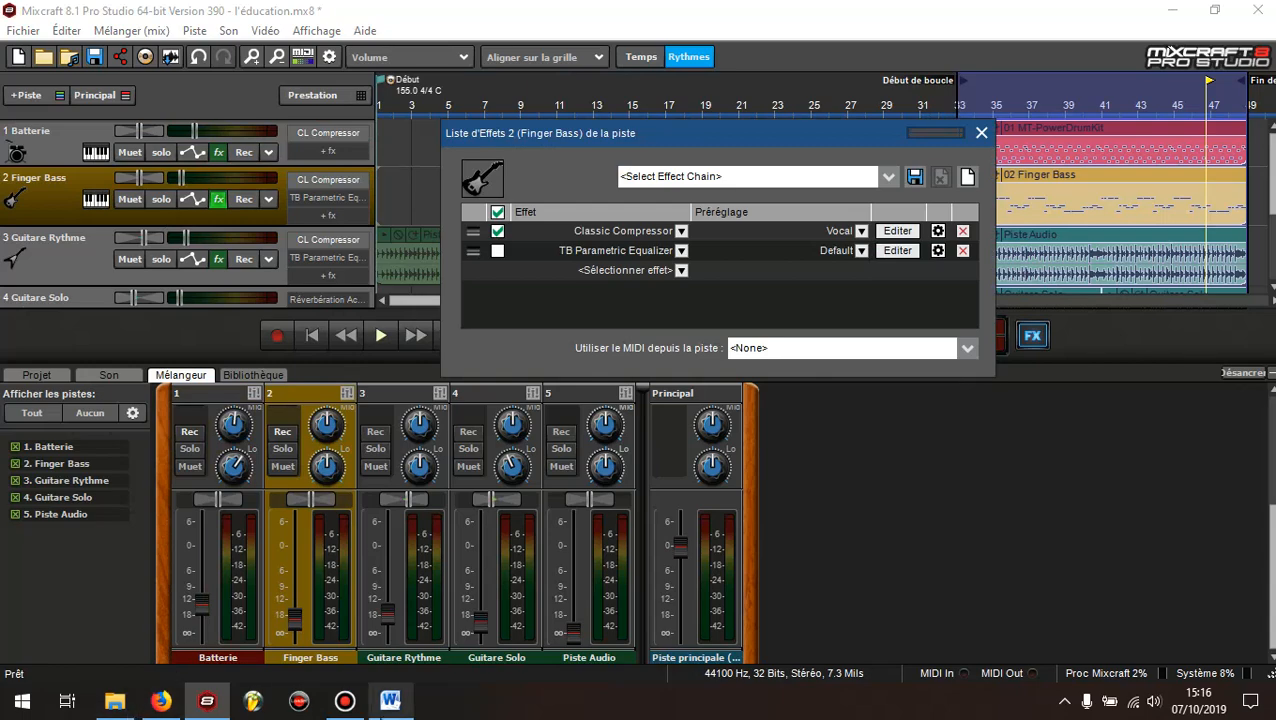
Close the Compression document in Word and open the Egalisation document from the recent files in File Explorer
left_click(390, 700)
left_click(1252, 10)
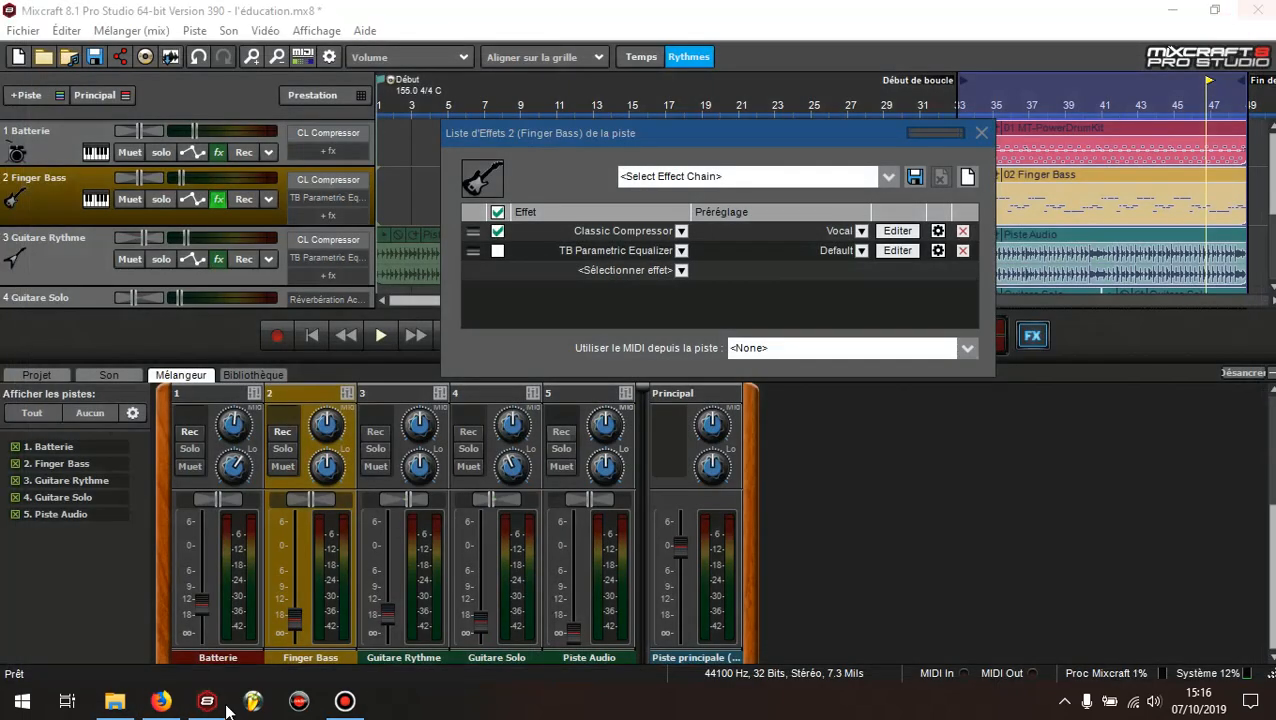
left_click(114, 700)
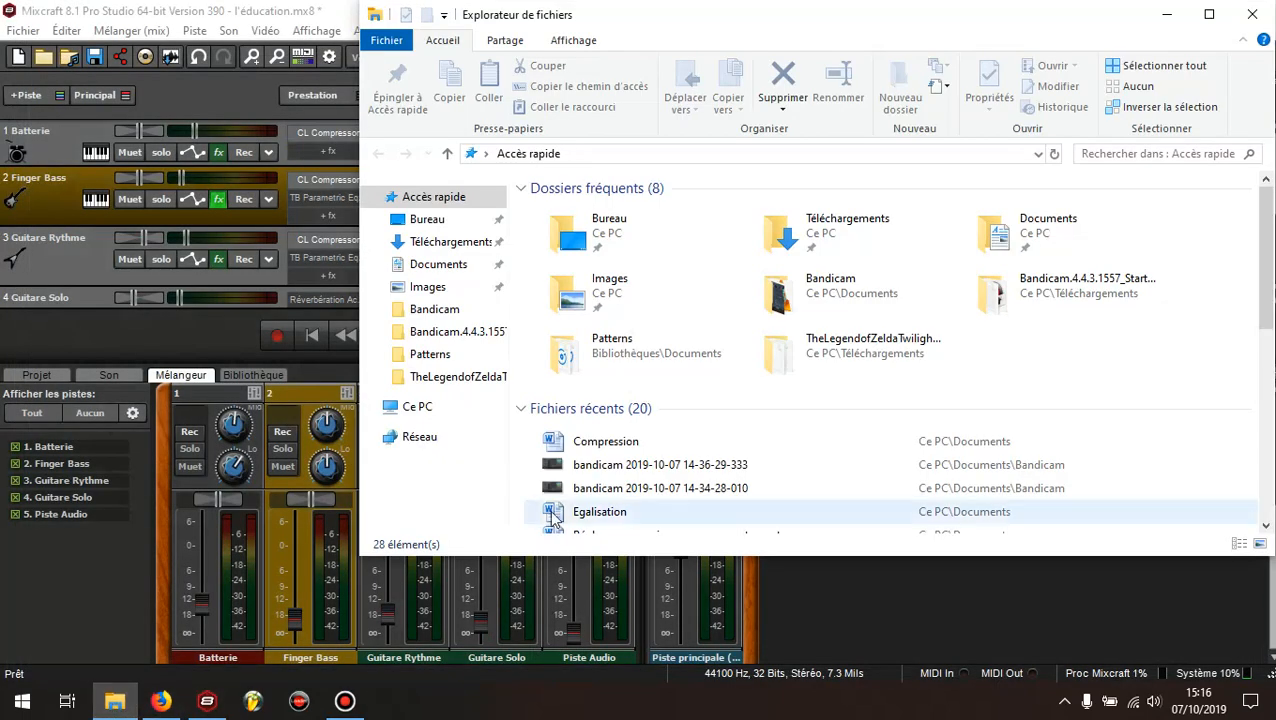
scroll(640, 413, "down", 5)
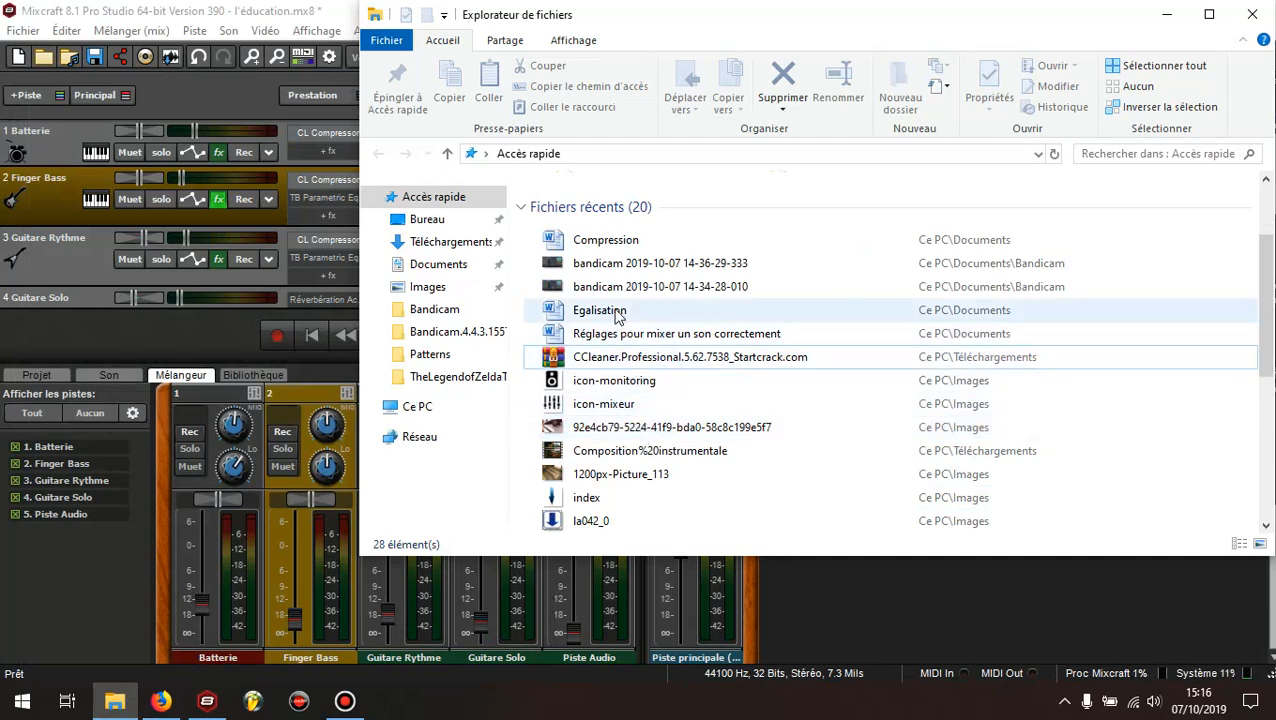
double_click(600, 310)
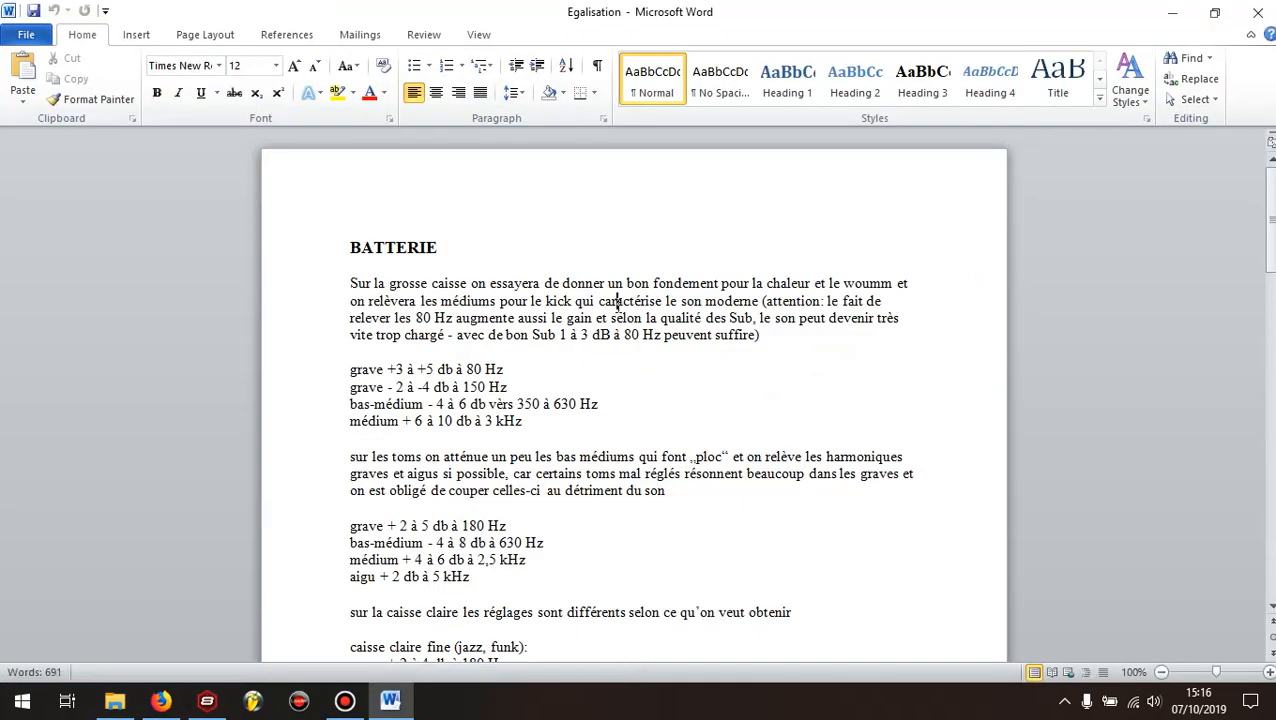
Review the equalization settings in the BASSE section of the Egalisation document and switch back to Mixcraft
scroll(578, 345, "down", 12)
scroll(576, 348, "down", 9)
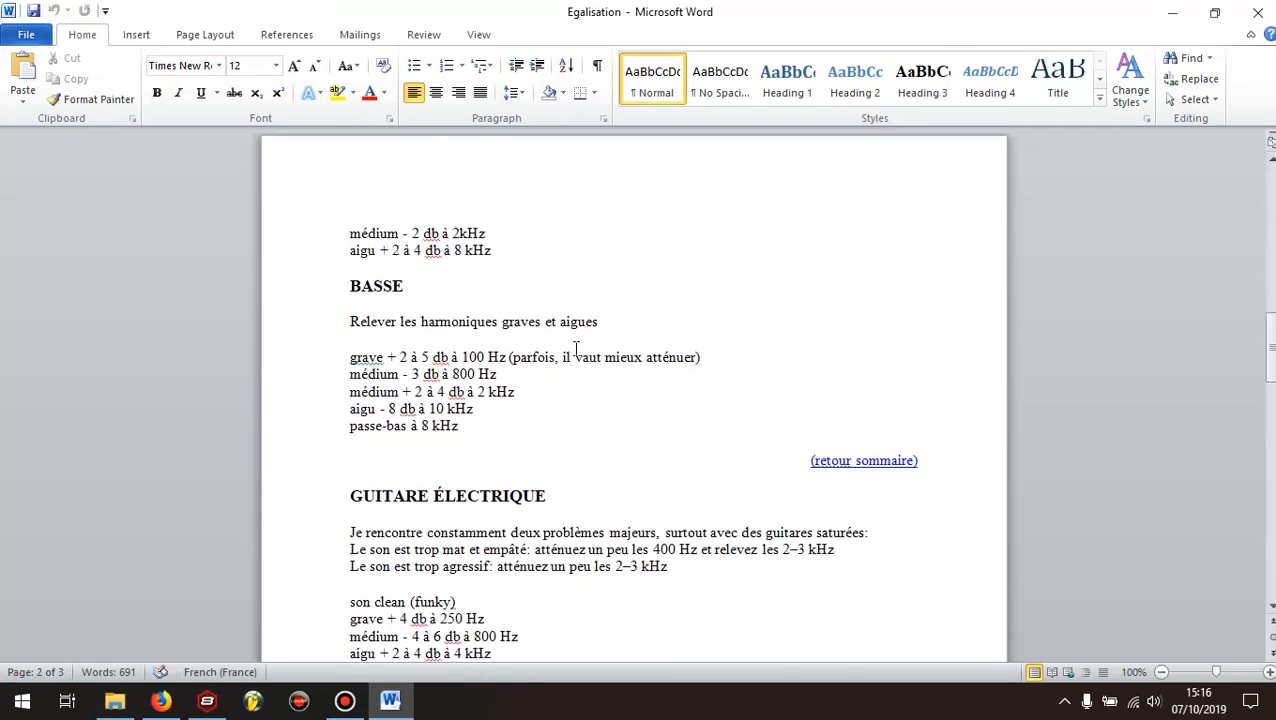
left_click(398, 321)
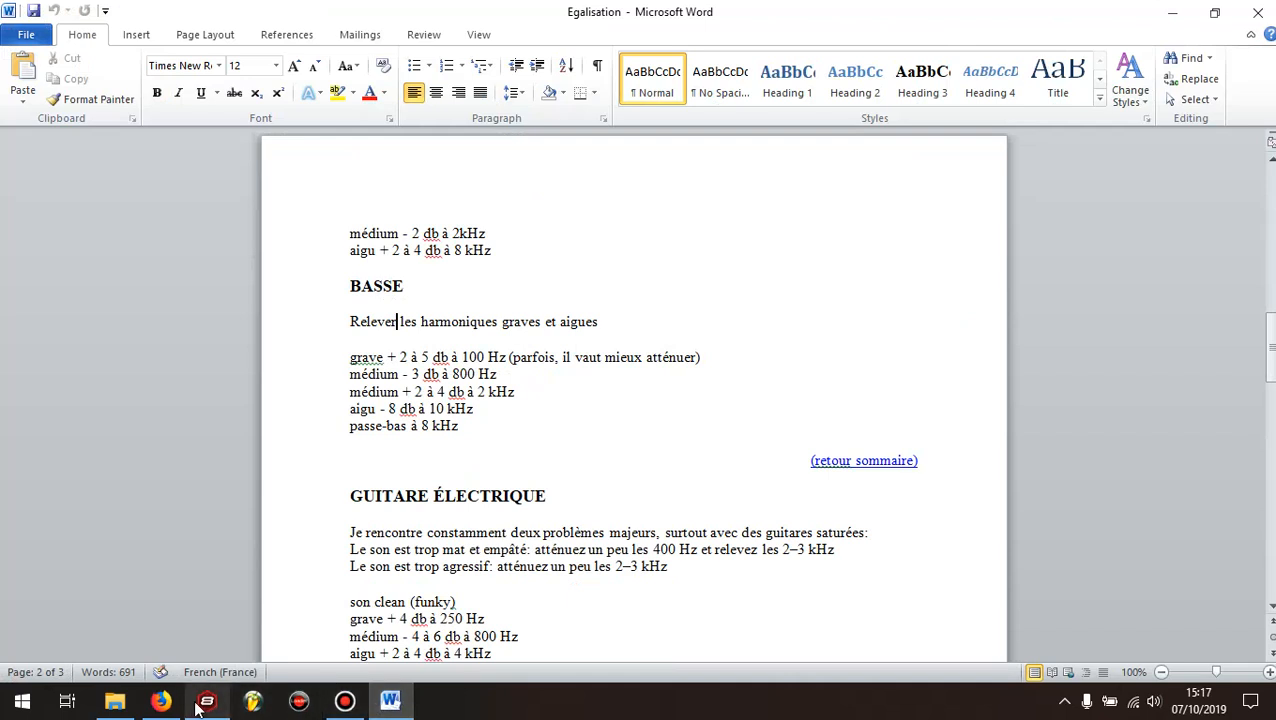
mouse_move(205, 700)
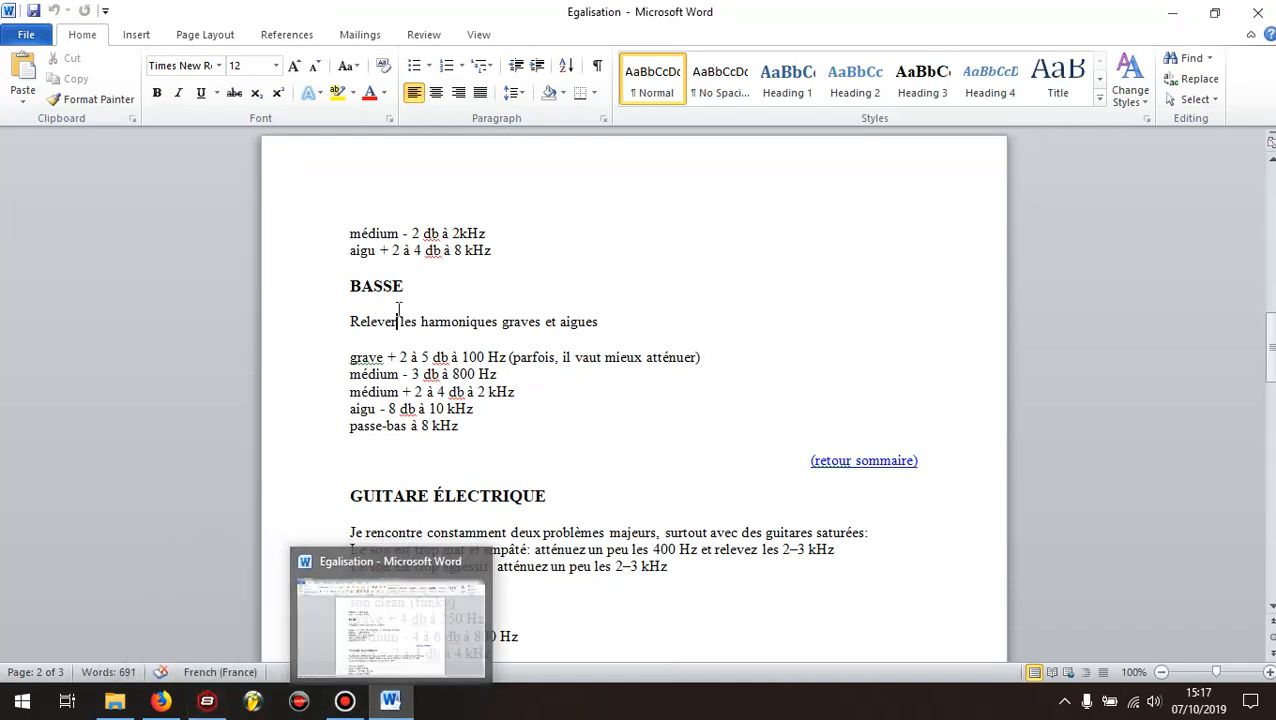
left_click(216, 705)
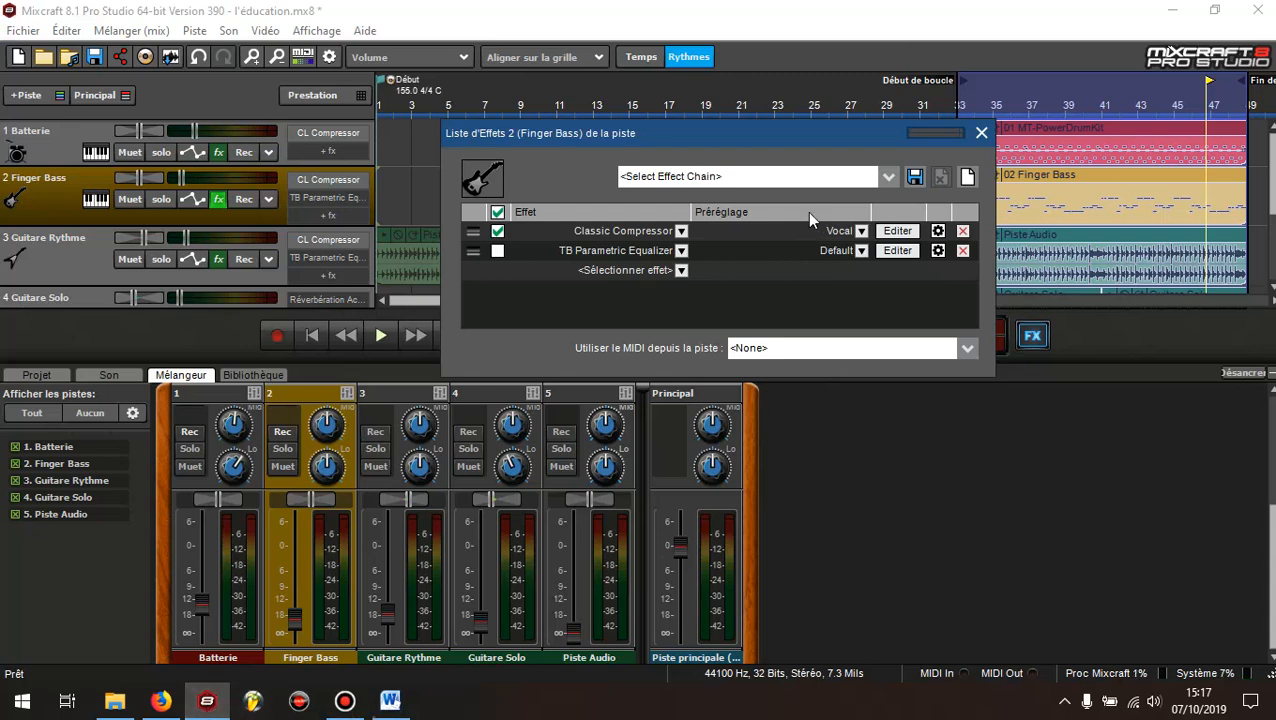
Enable the TB Parametric Equalizer on the Finger Bass track by reselecting it in the effects list, and open its editor
left_click_drag(750, 132, 696, 198)
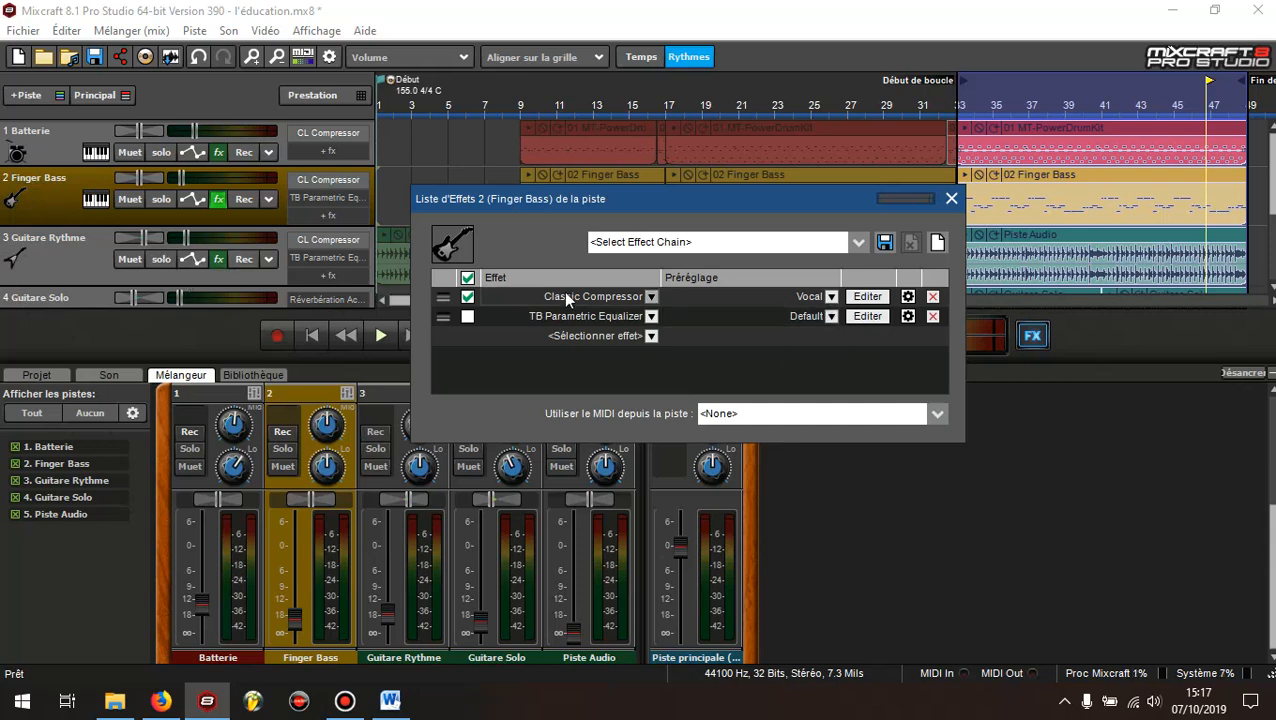
left_click_drag(718, 204, 706, 194)
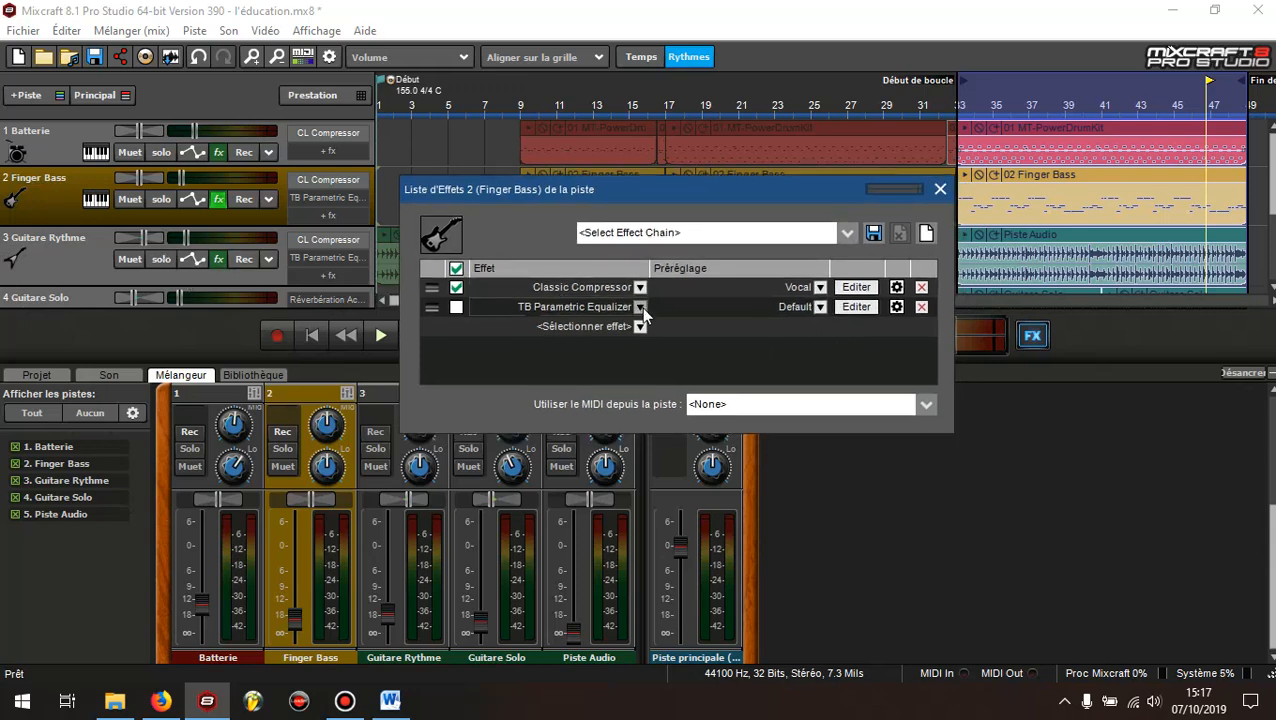
left_click(641, 307)
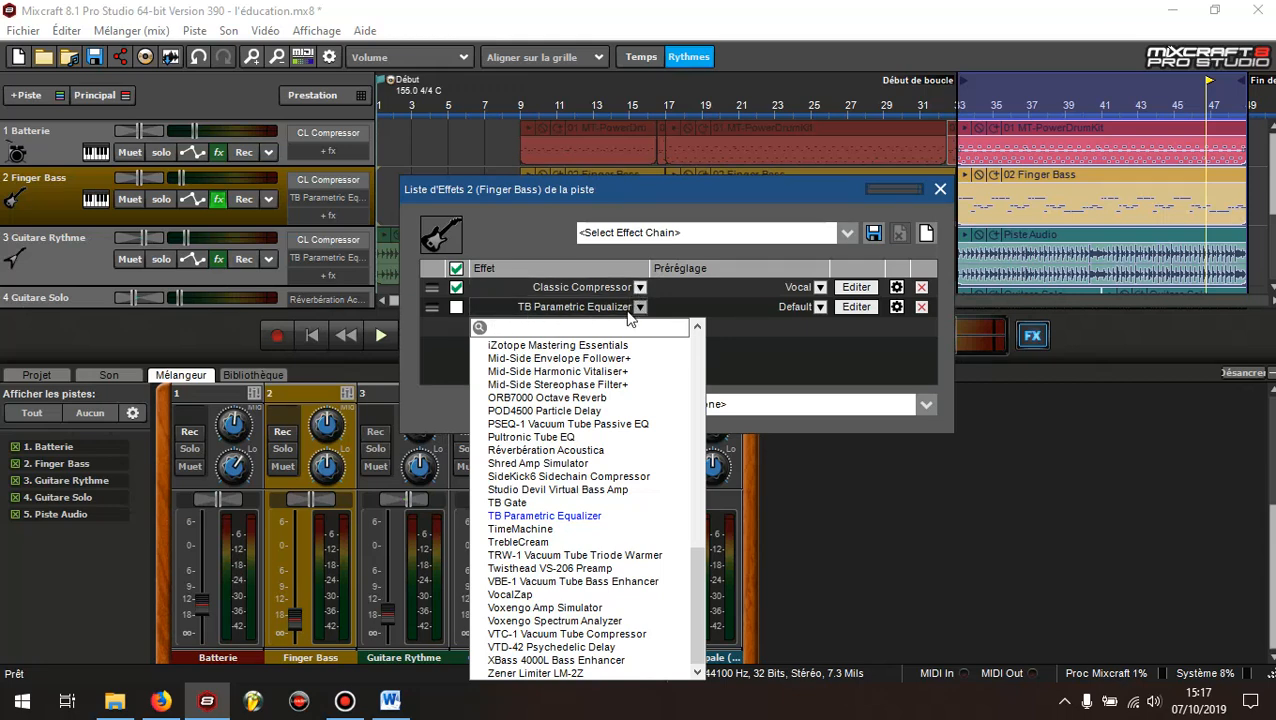
left_click(522, 516)
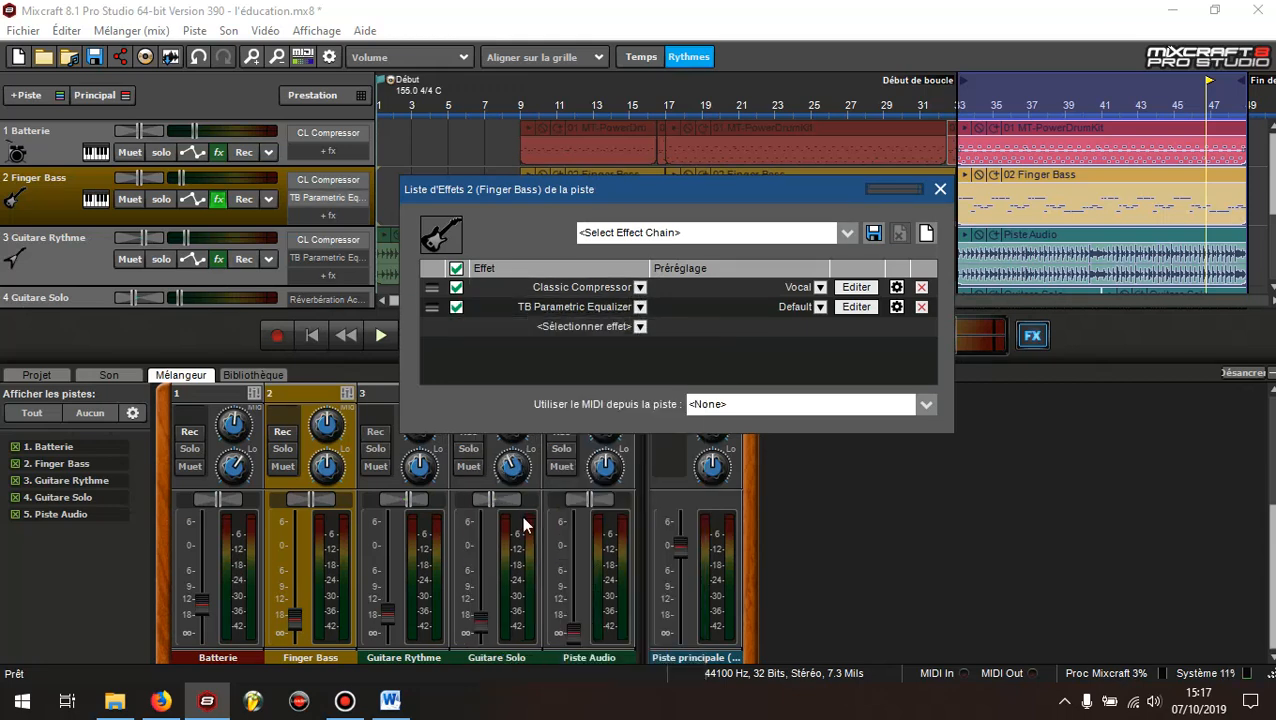
left_click(860, 305)
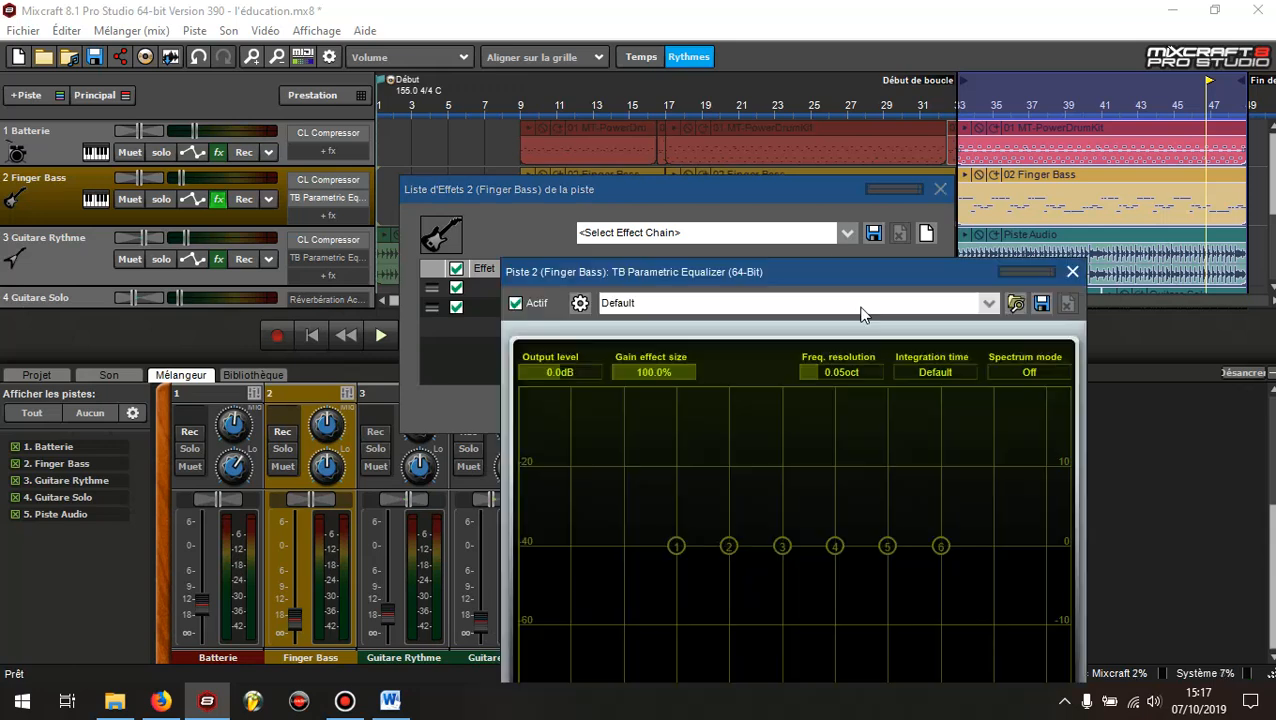
Close the Finger Bass effects list, deactivate the TB Parametric Equalizer, and play the Finger Bass track in solo
left_click_drag(849, 274, 484, 184)
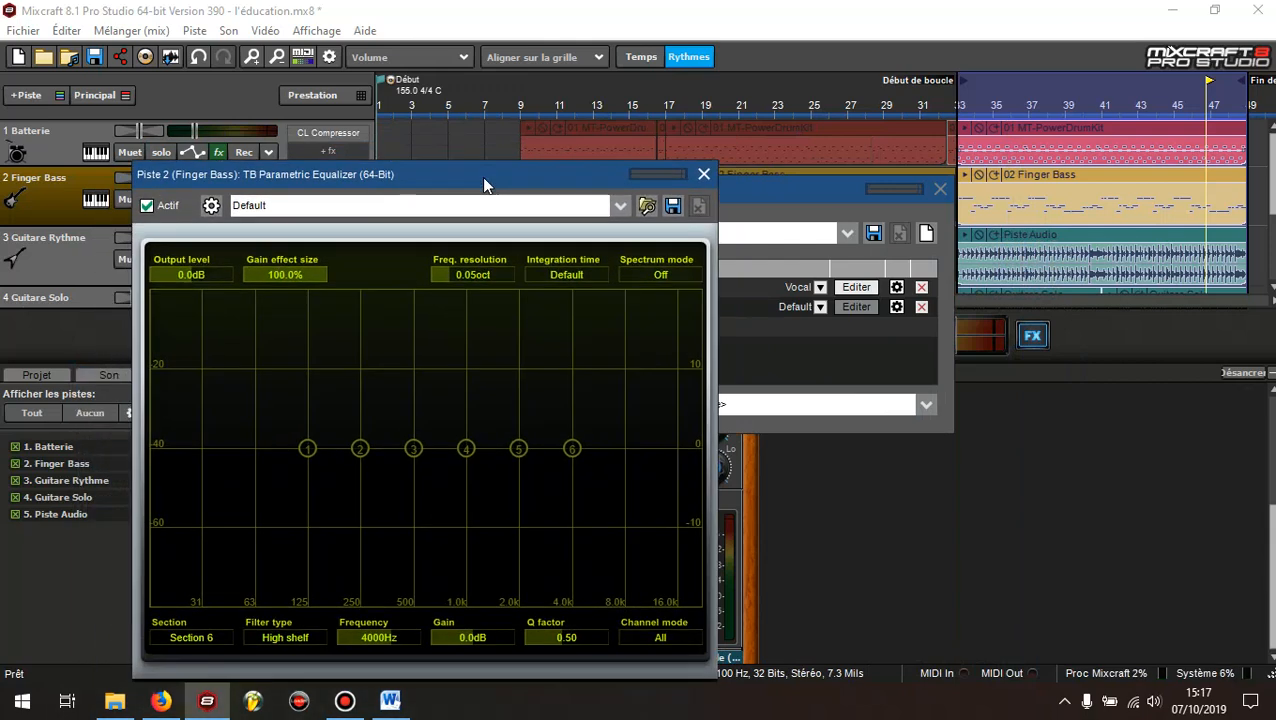
left_click(938, 193)
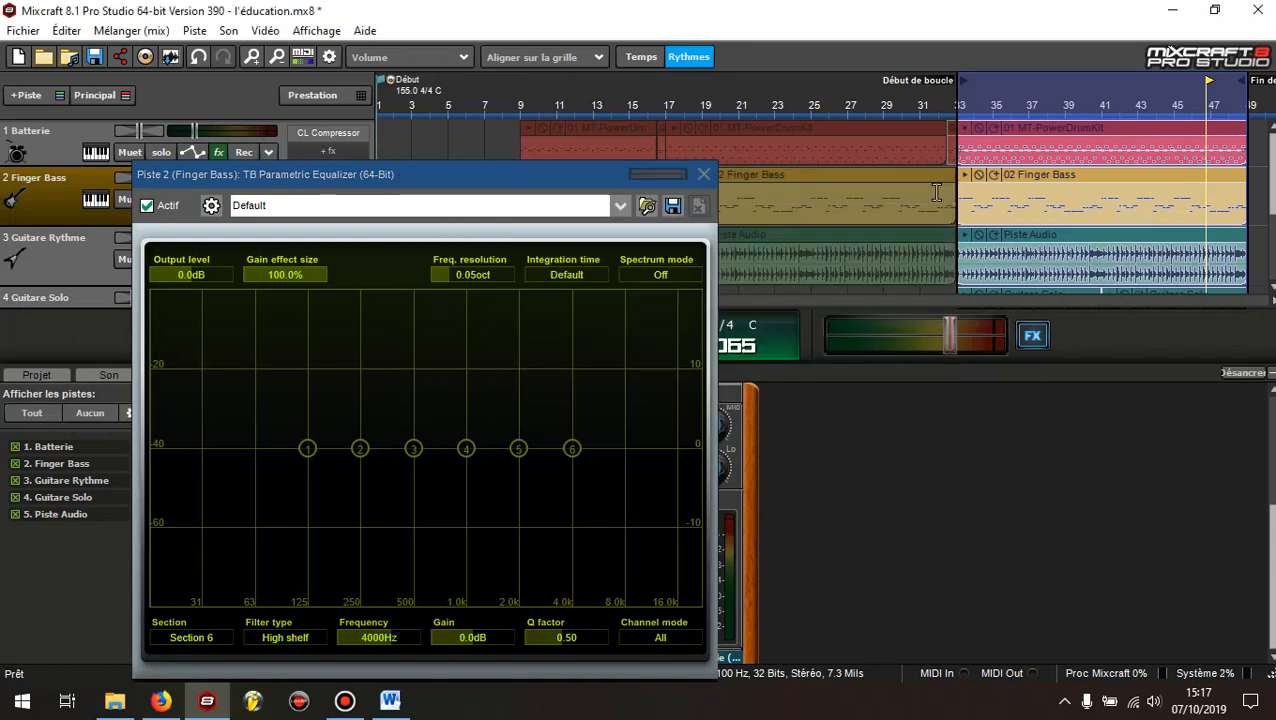
left_click(147, 205)
left_click_drag(351, 172, 312, 410)
left_click(158, 200)
left_click(381, 335)
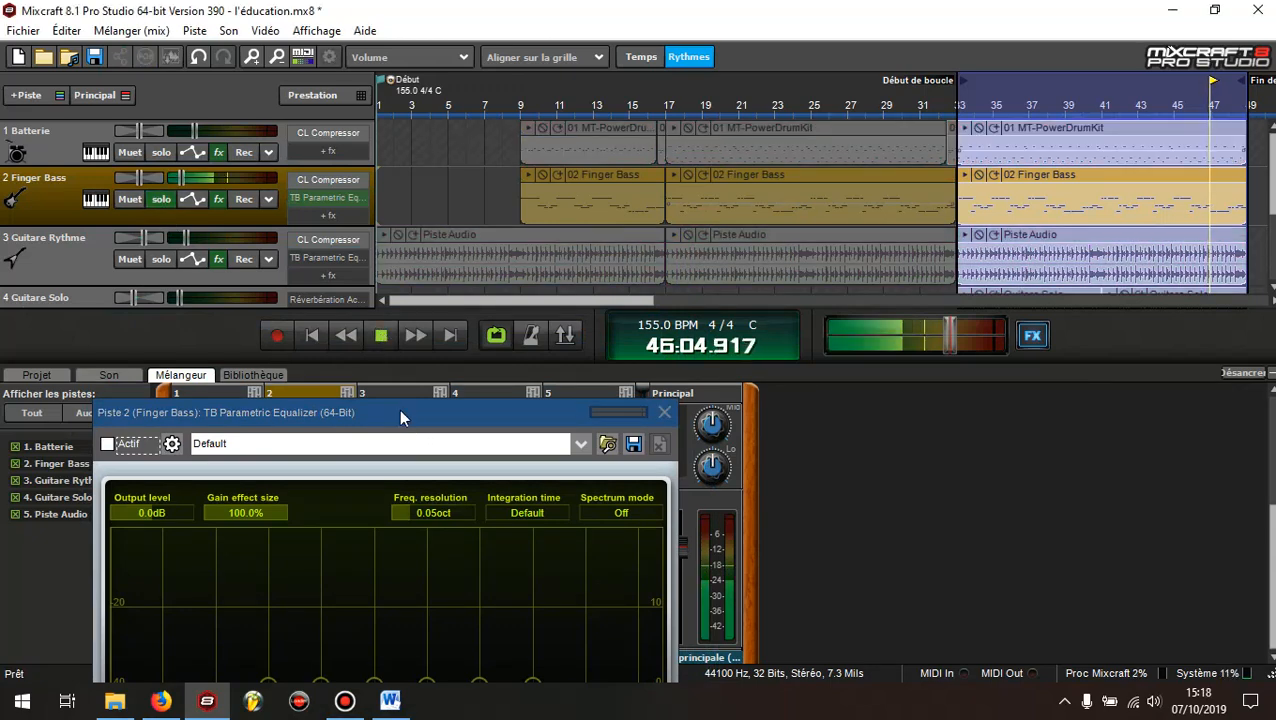
Compare the Finger Bass sound with the equalizer active and bypassed, leaving it bypassed, and stop playback
left_click_drag(399, 409, 821, 117)
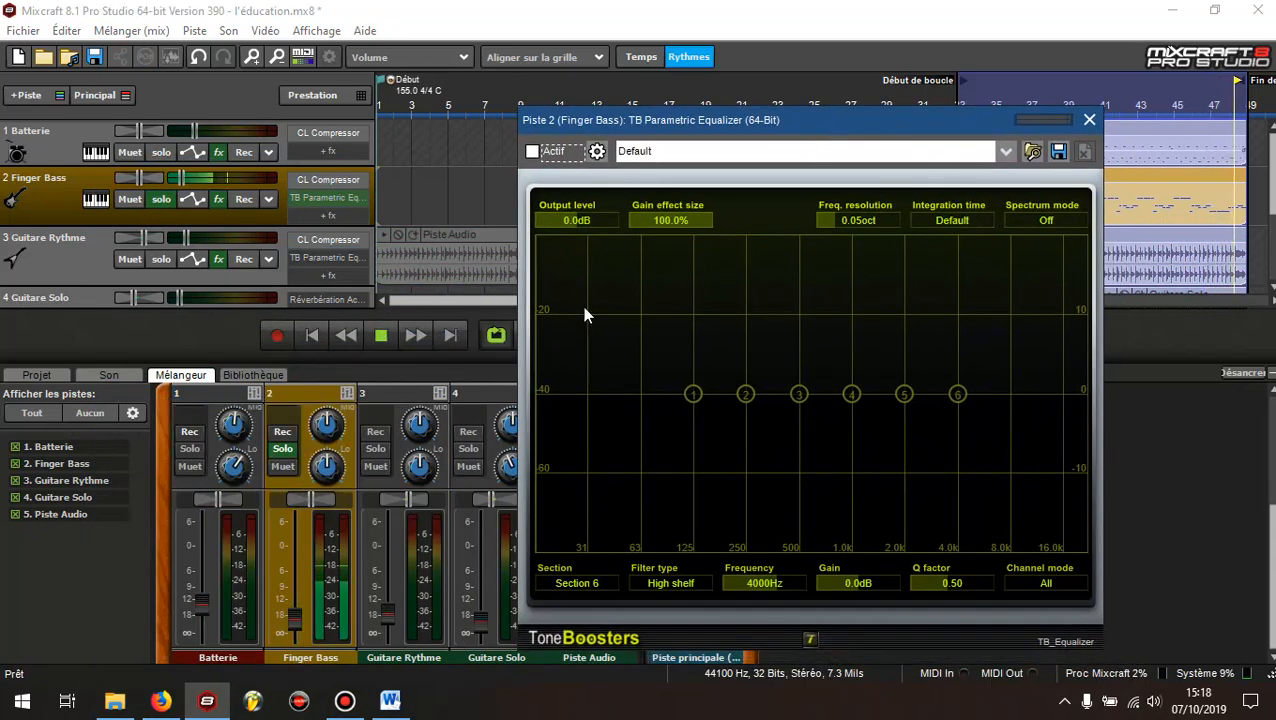
left_click(533, 153)
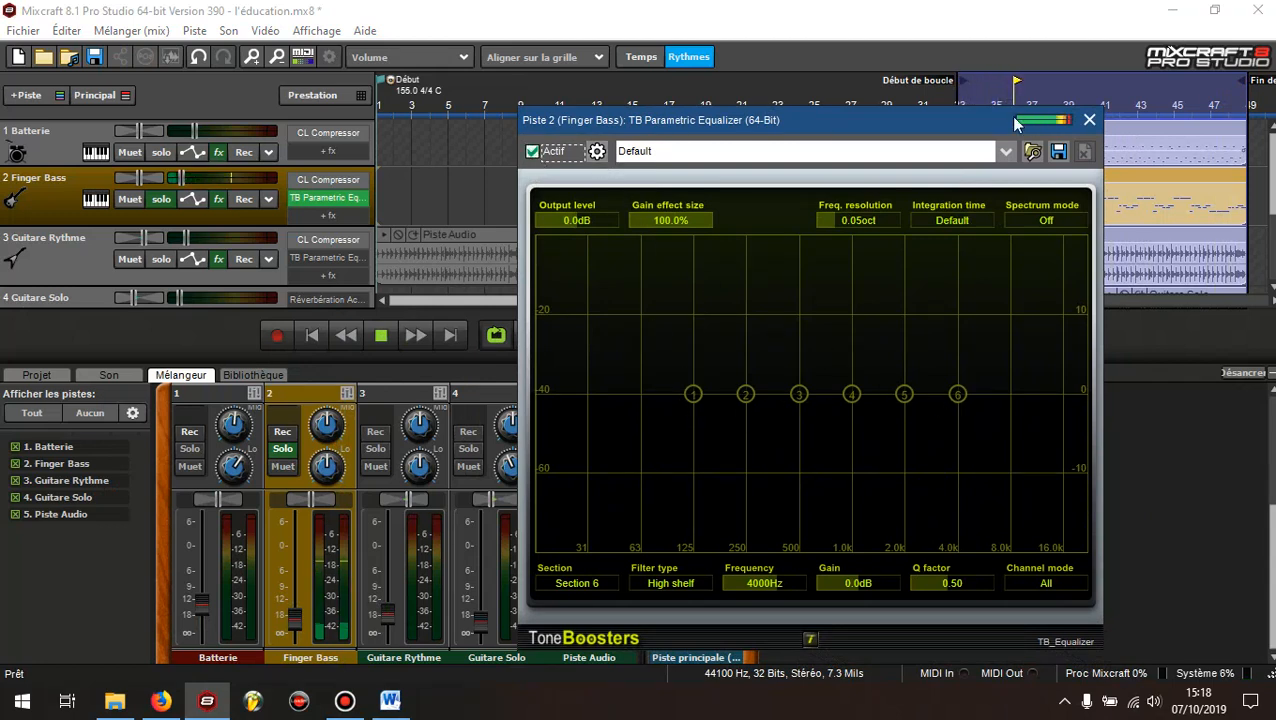
left_click(531, 153)
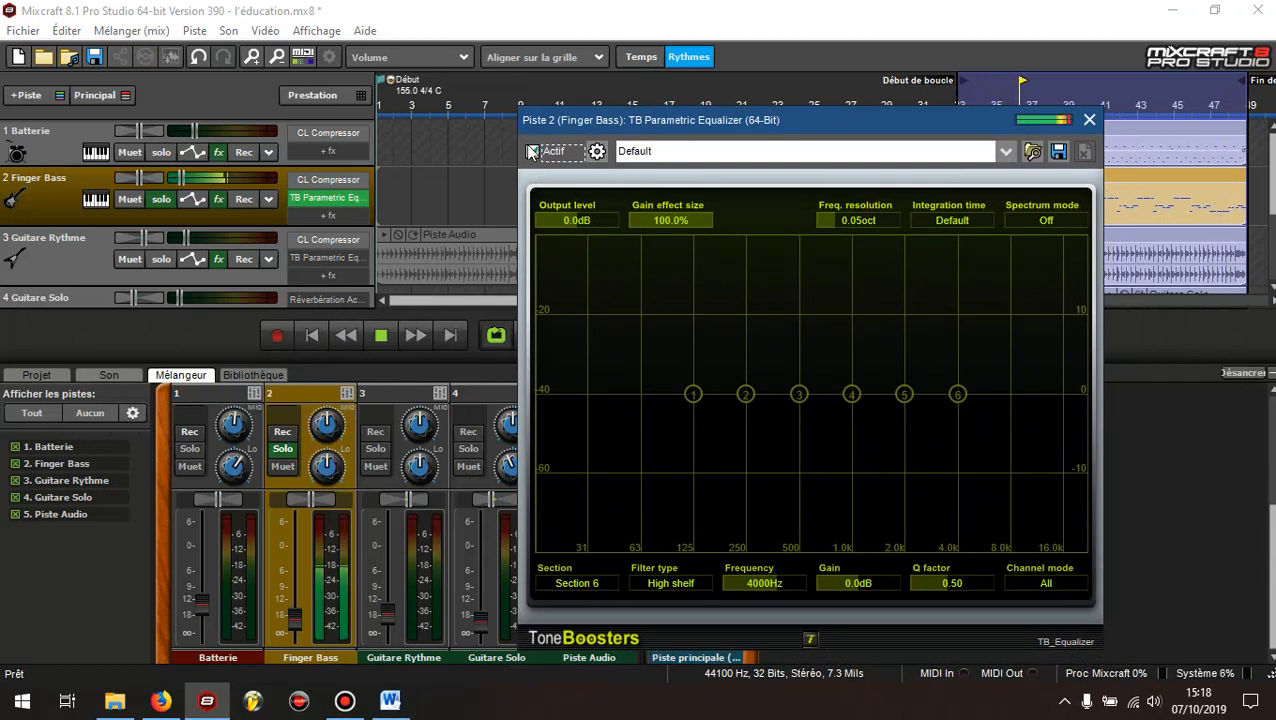
left_click(380, 335)
Consult the BASSE settings in the Egalisation document in Word and return to Mixcraft
left_click(390, 700)
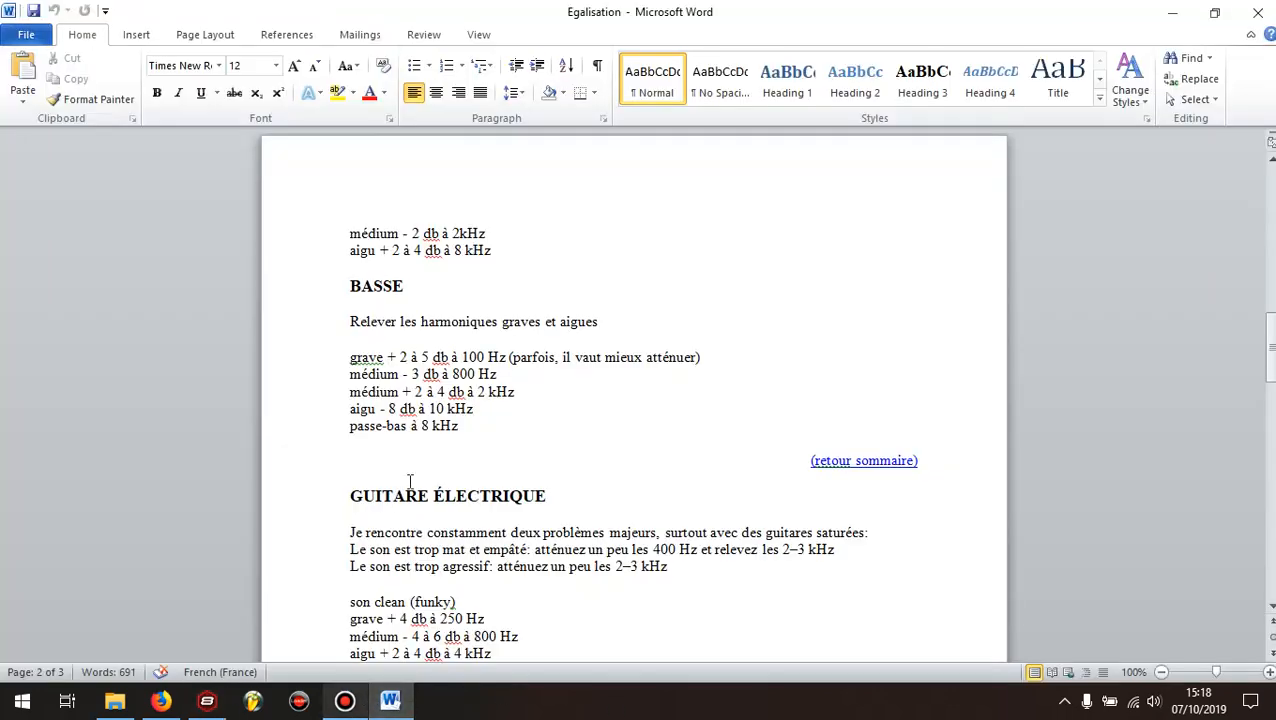
left_click(412, 286)
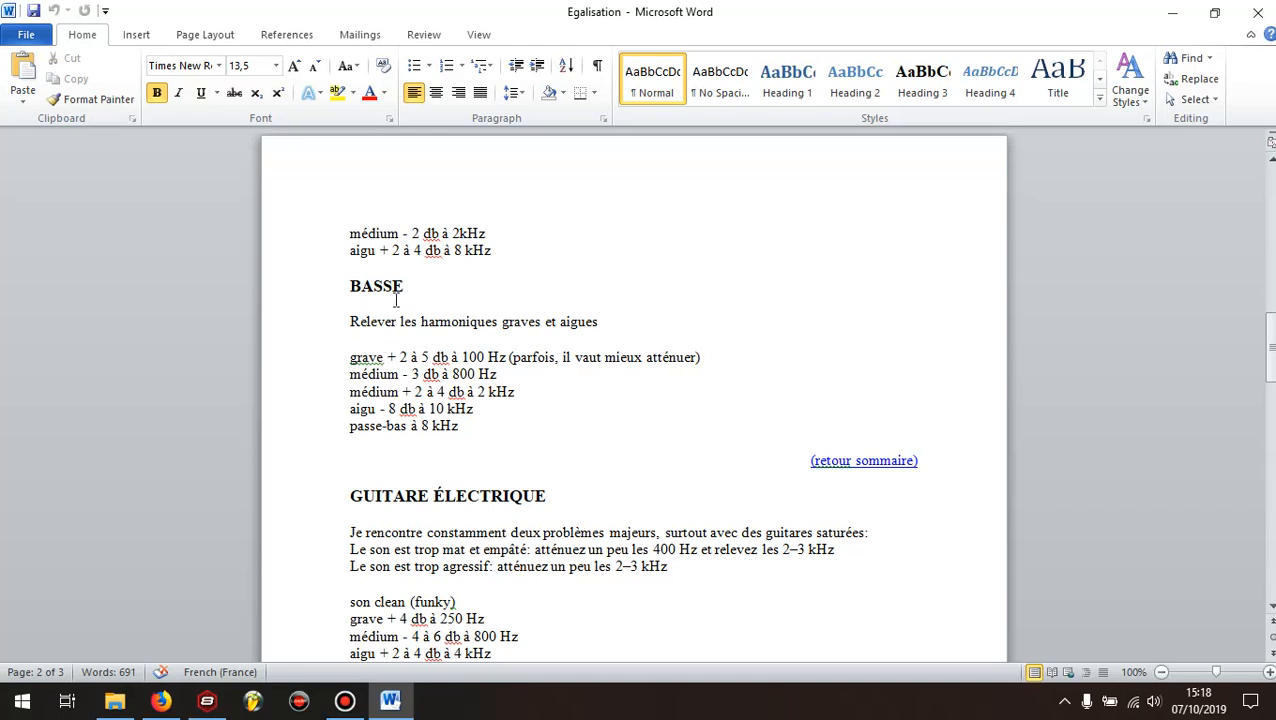
left_click(369, 275)
left_click(205, 705)
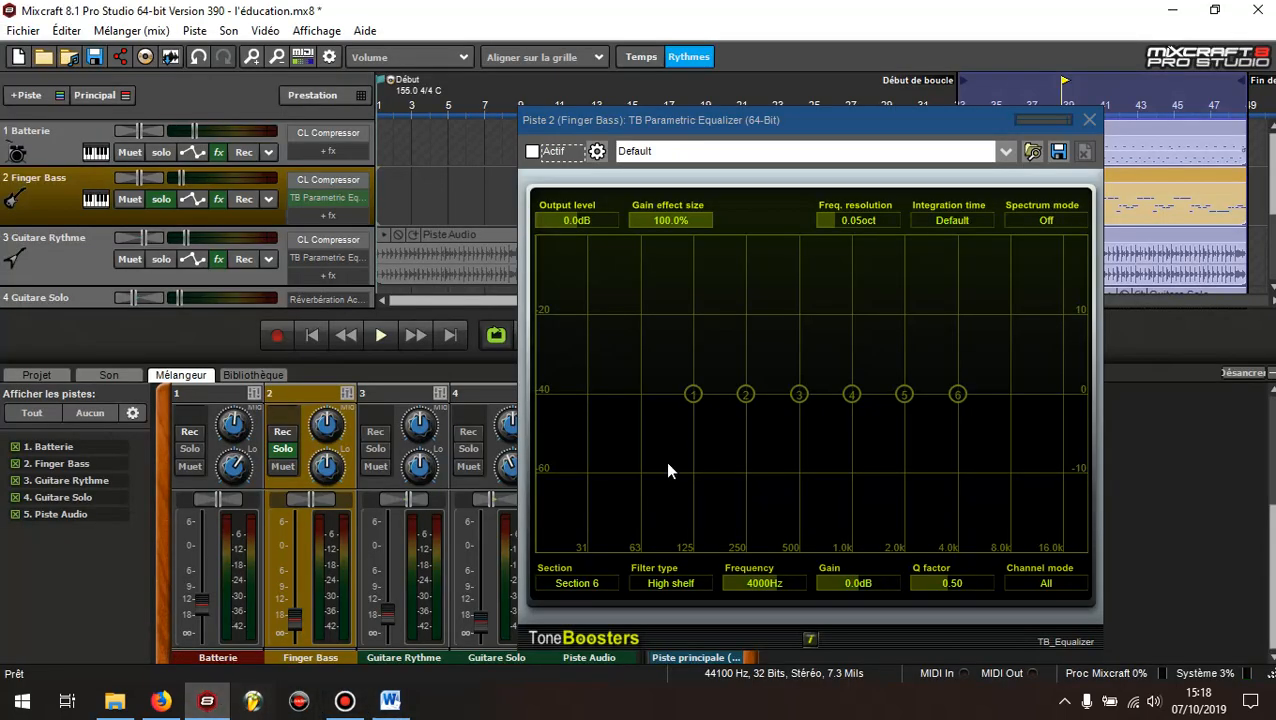
Set equalizer section 1, the low shelf, to 100 Hz with a gain of about 2.8 dB
left_click(696, 398)
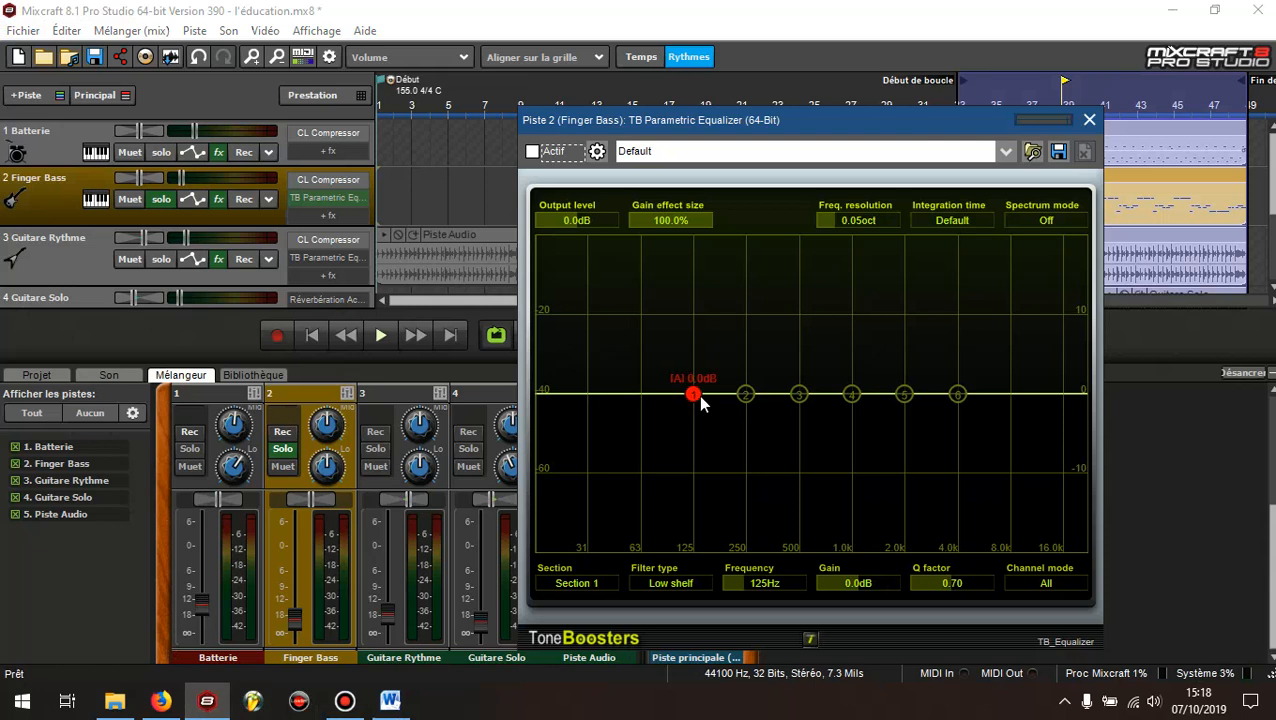
left_click_drag(700, 400, 680, 400)
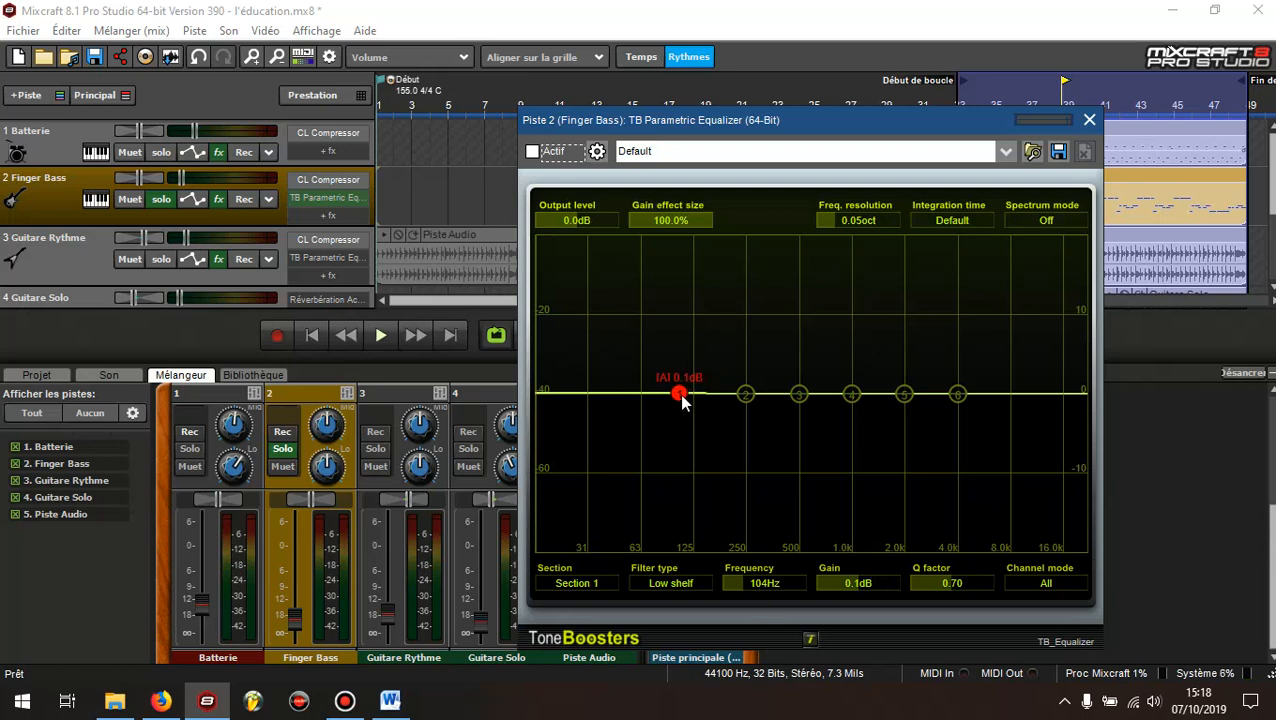
left_click_drag(680, 397, 600, 398)
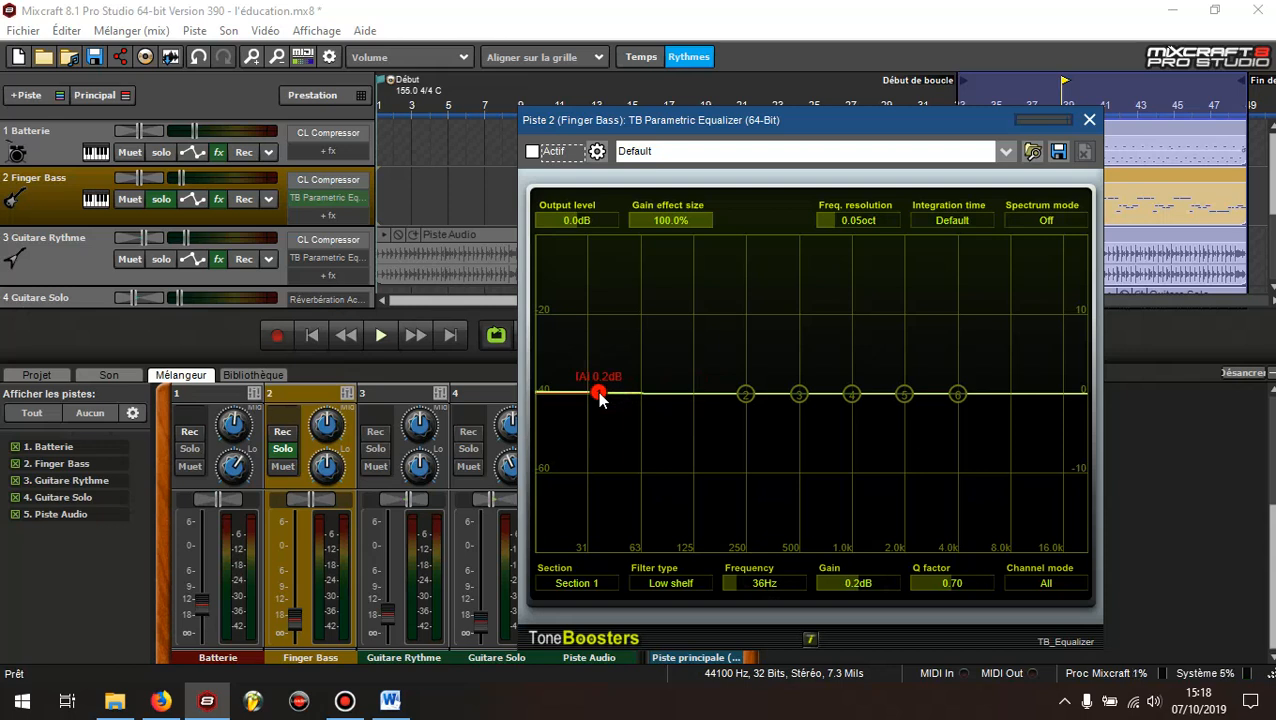
left_click_drag(600, 393, 601, 394)
left_click_drag(601, 393, 677, 375)
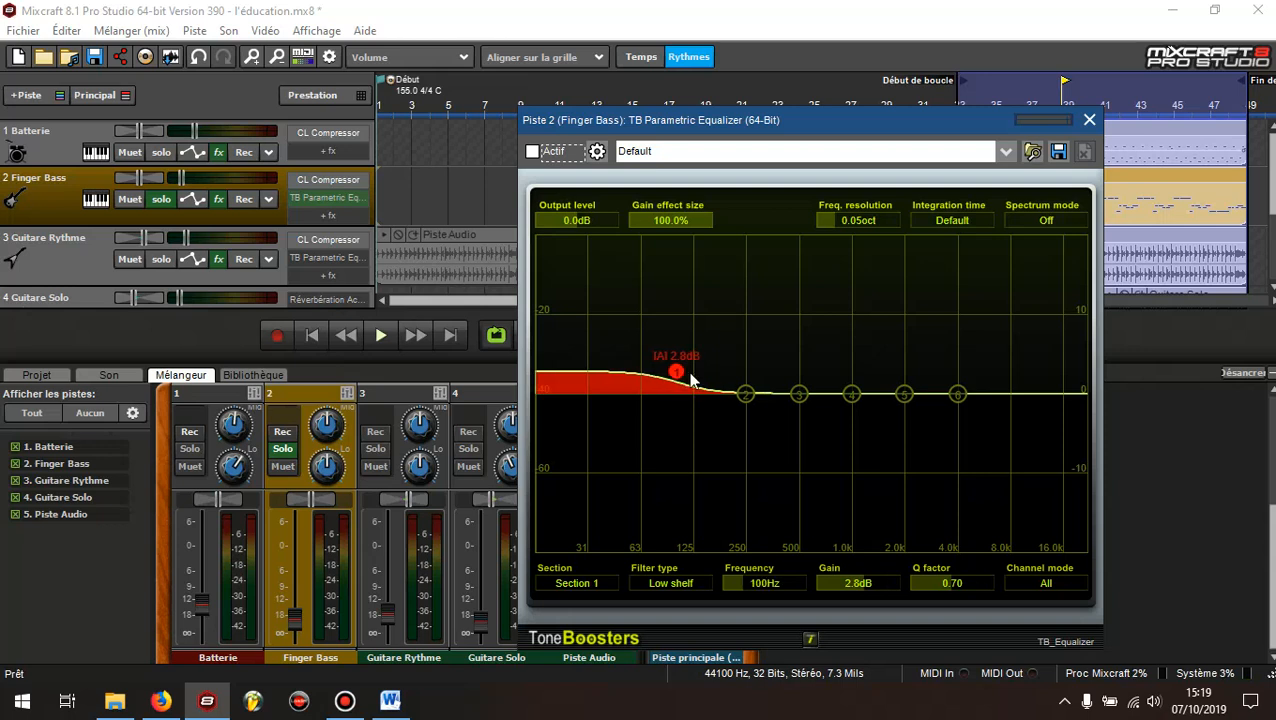
Check the bass notes in Word, and in Mixcraft leave section 2 off and set section 3 to about 800 Hz with about -2.5 dB gain
left_click(390, 701)
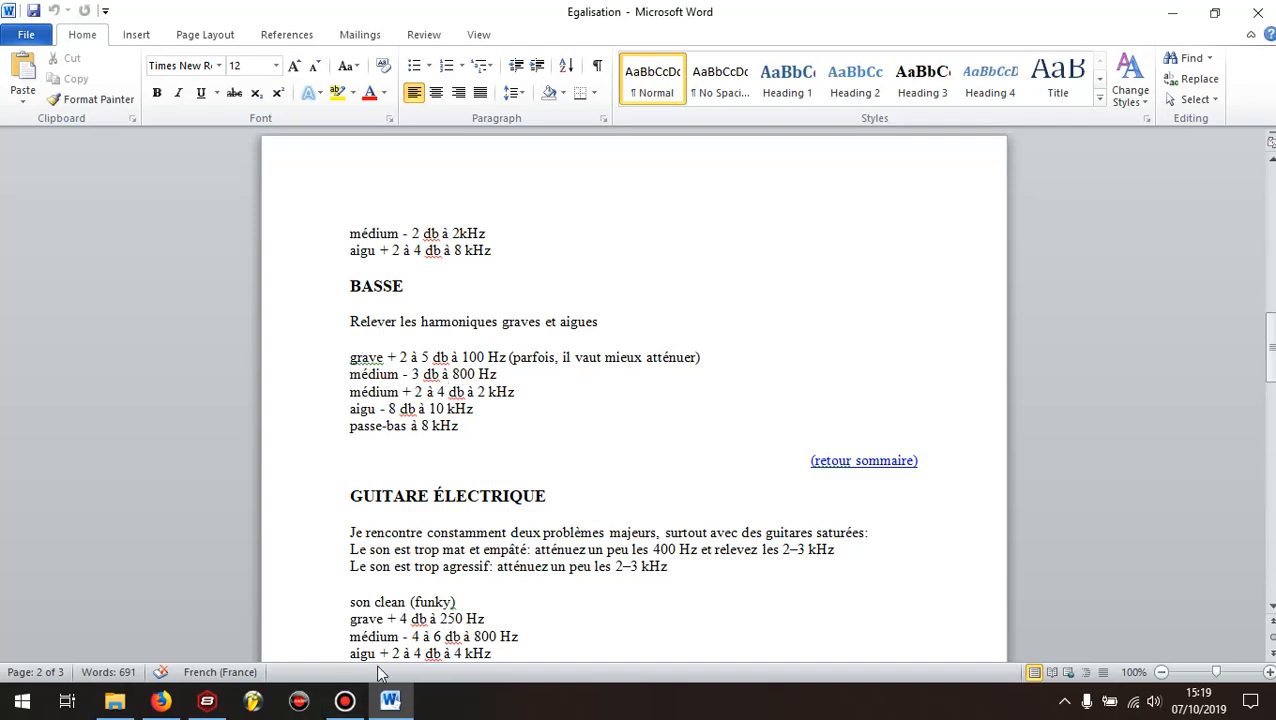
left_click(207, 700)
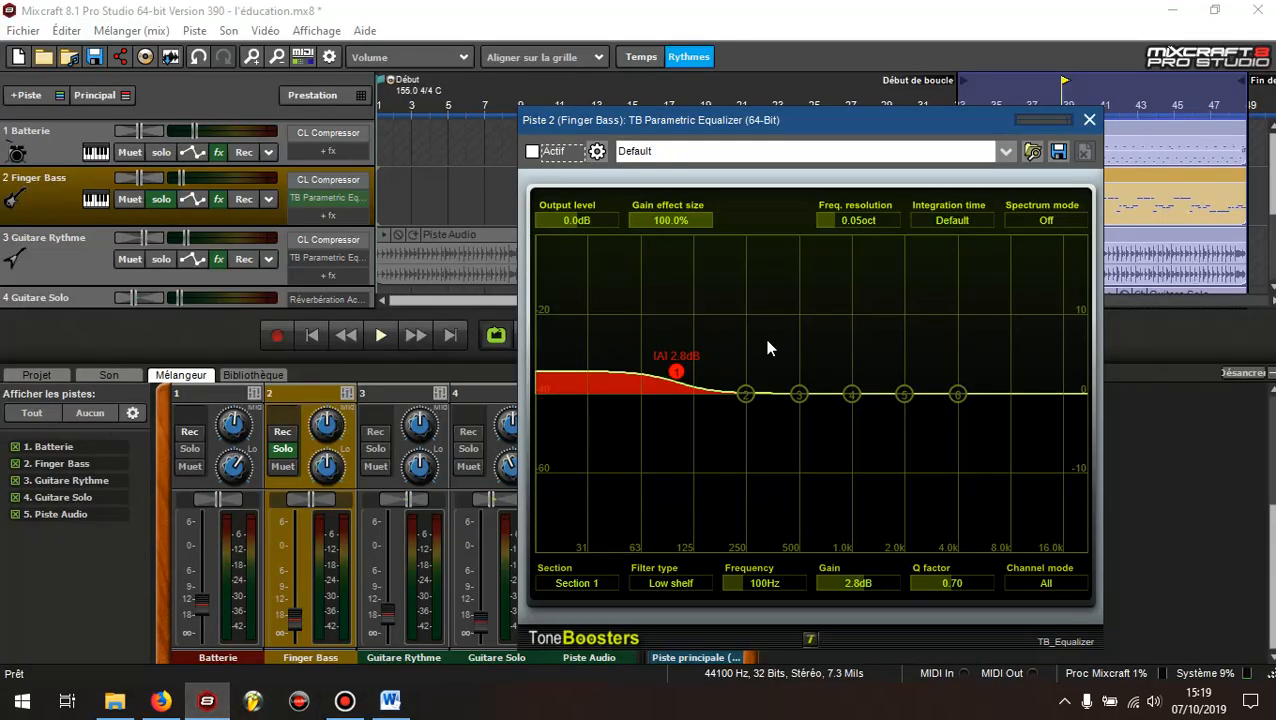
left_click(750, 397)
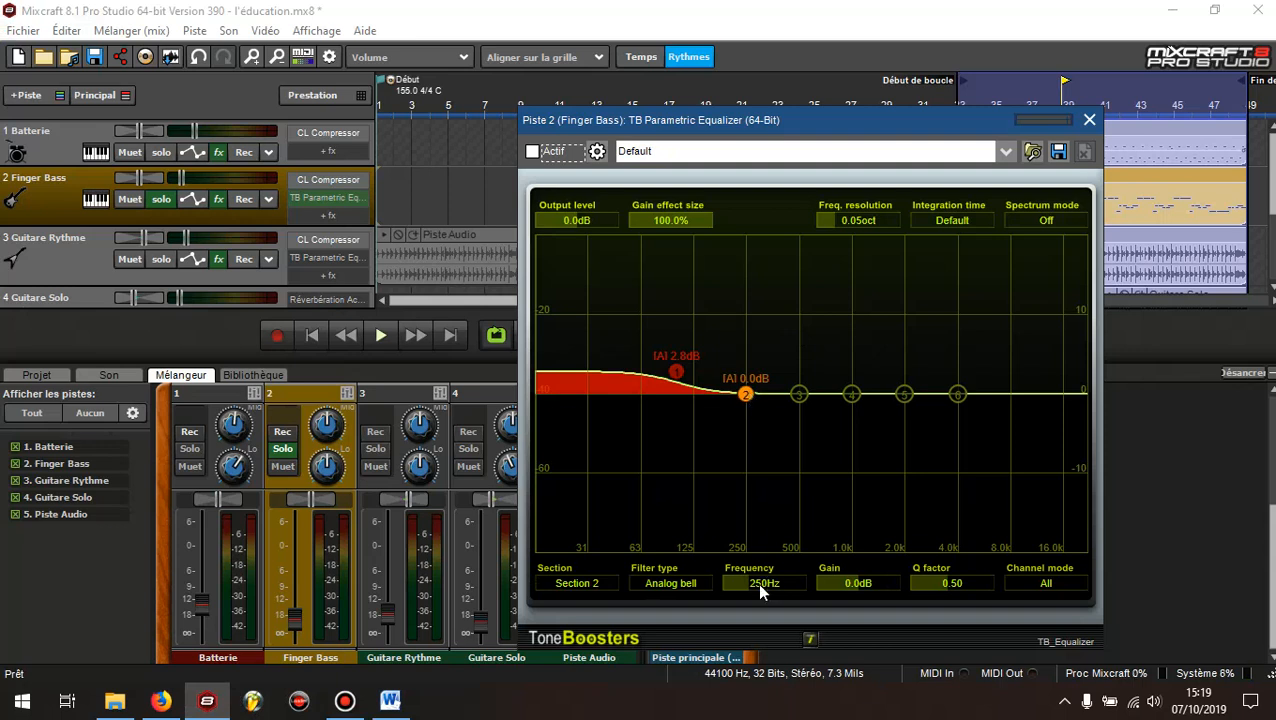
double_click(746, 395)
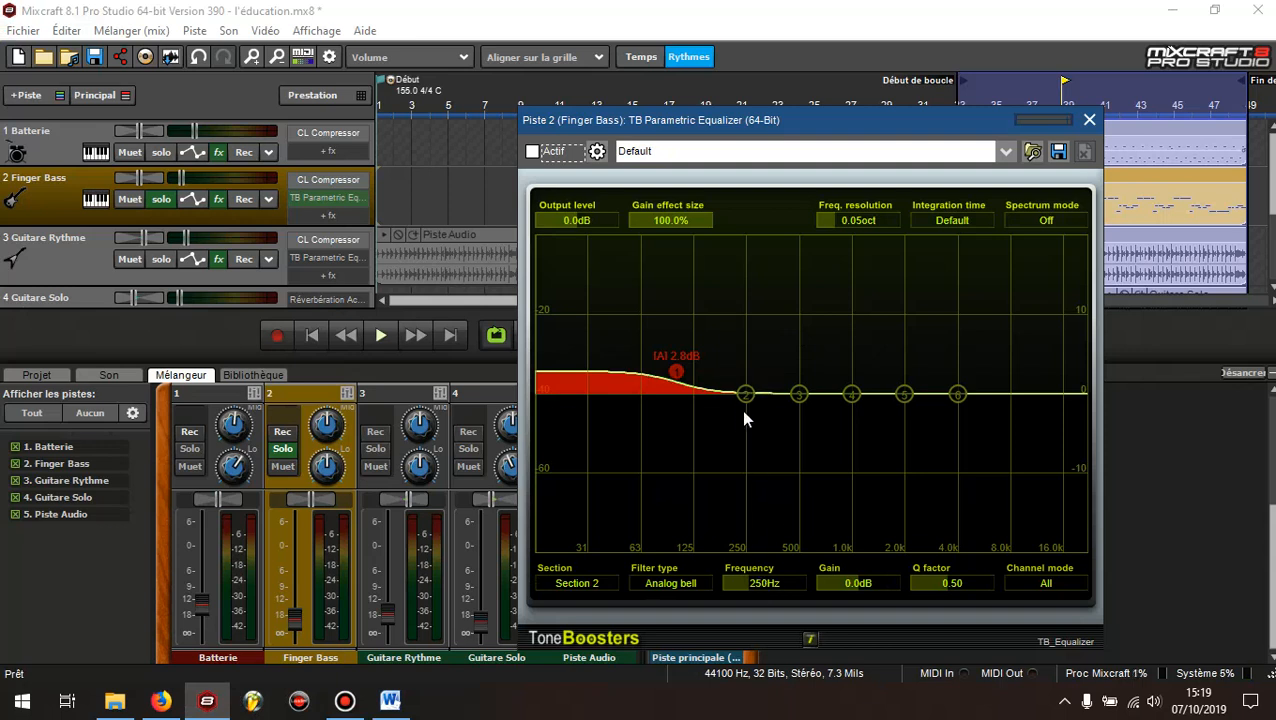
left_click(799, 396)
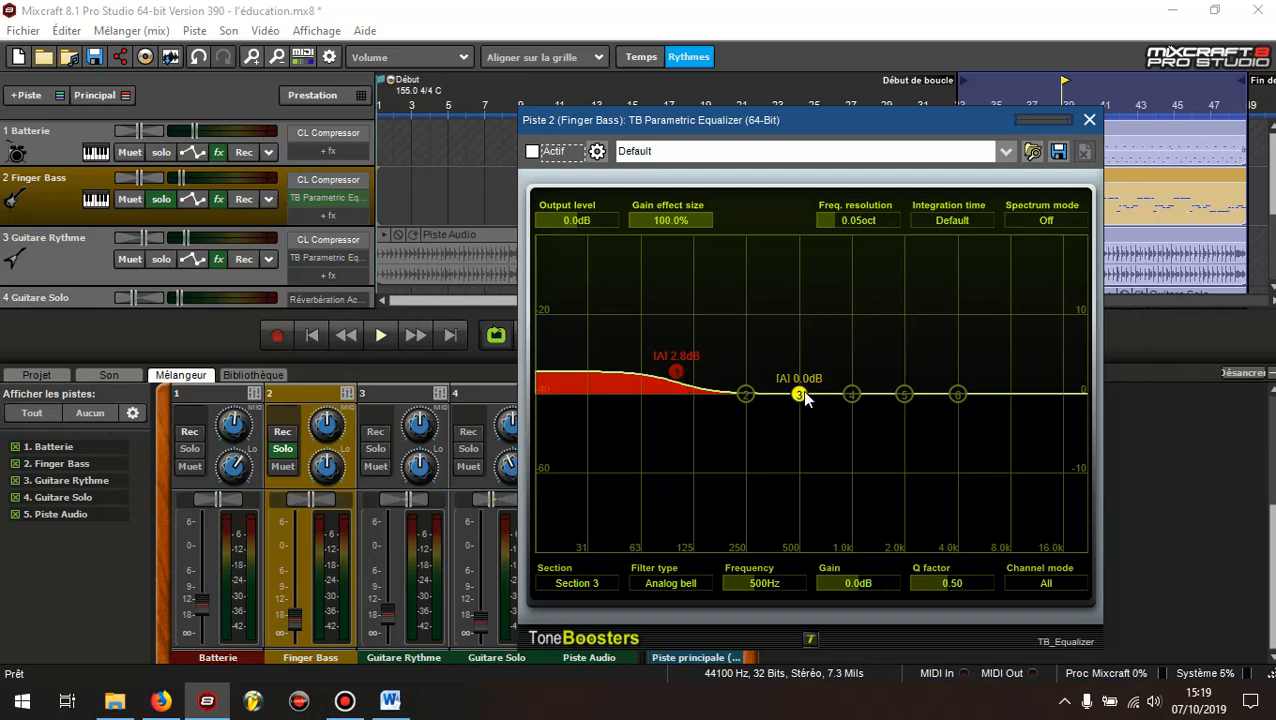
left_click(852, 395)
left_click_drag(801, 397, 838, 421)
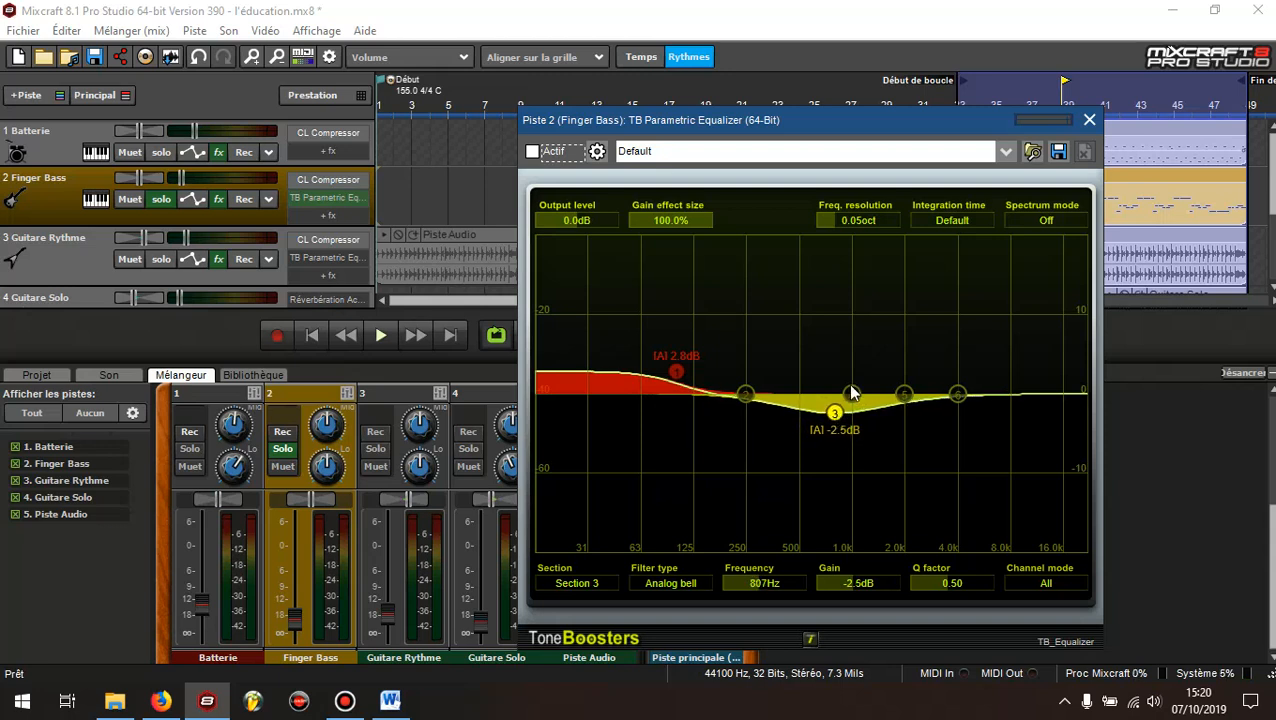
Check the bass notes in Word, and in Mixcraft boost equalizer section 5 by about 3.1 dB at about 2 kHz
left_click(398, 706)
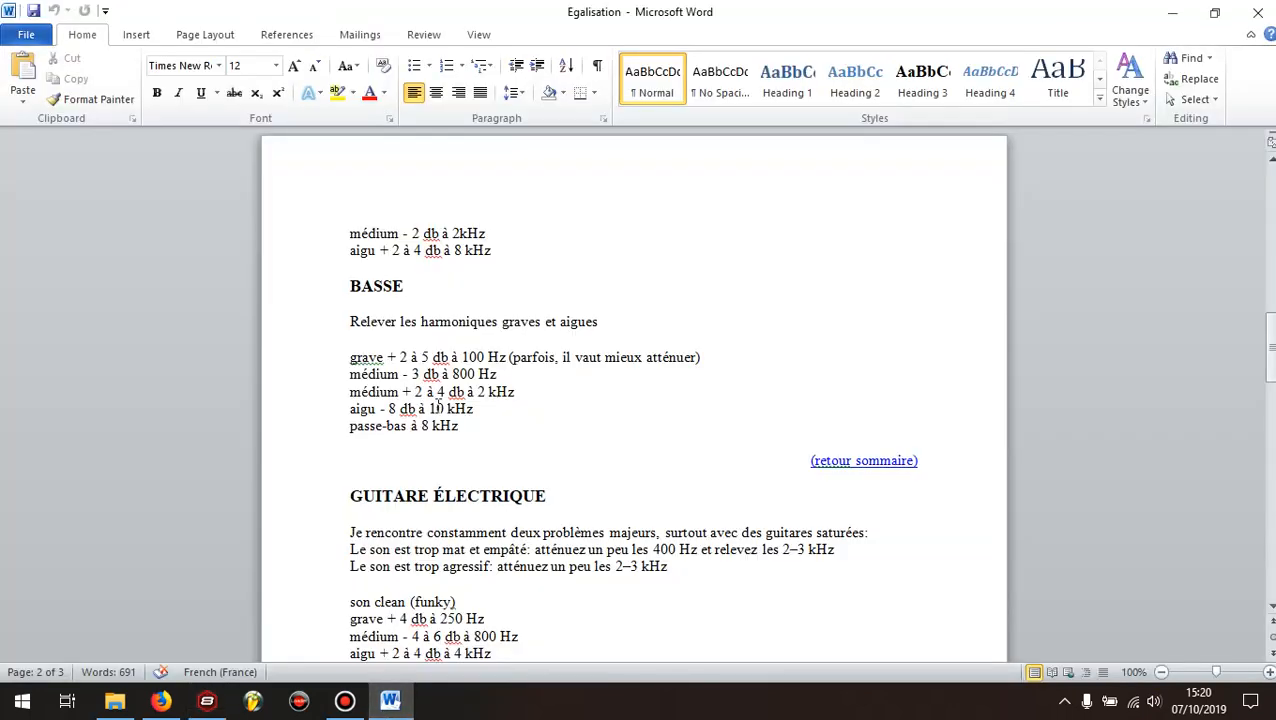
left_click(402, 393)
left_click(198, 714)
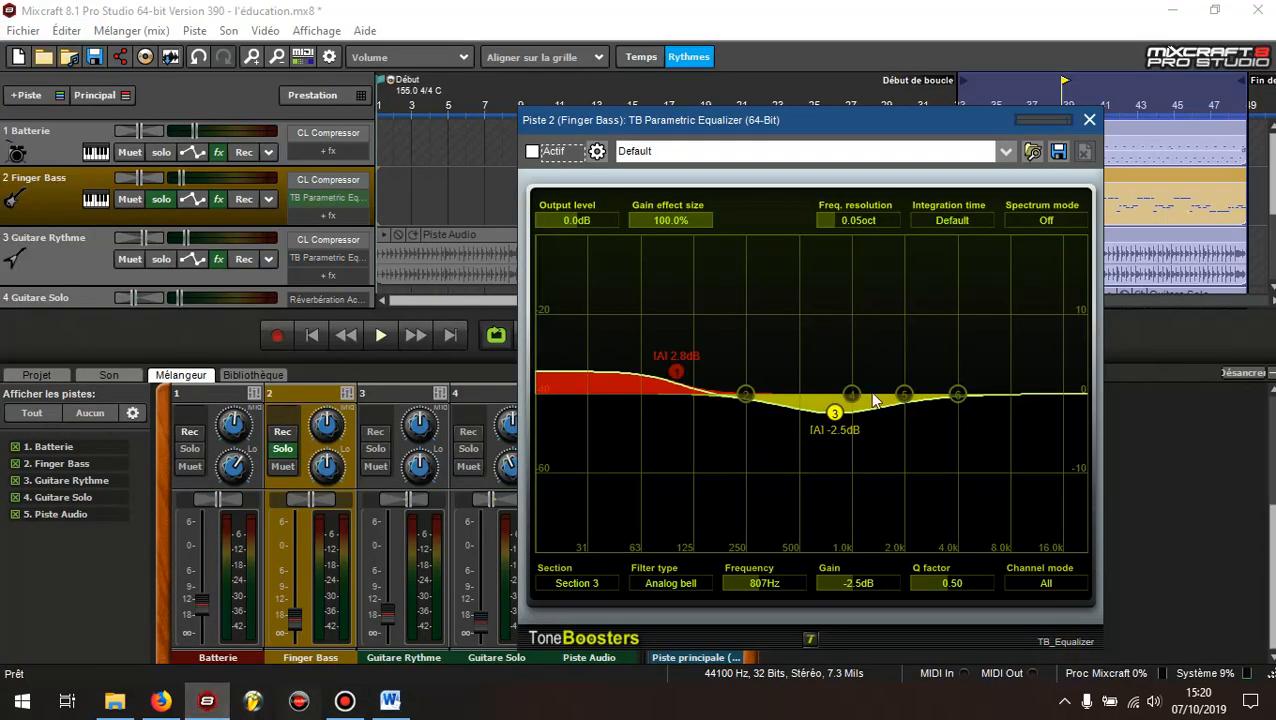
left_click(904, 395)
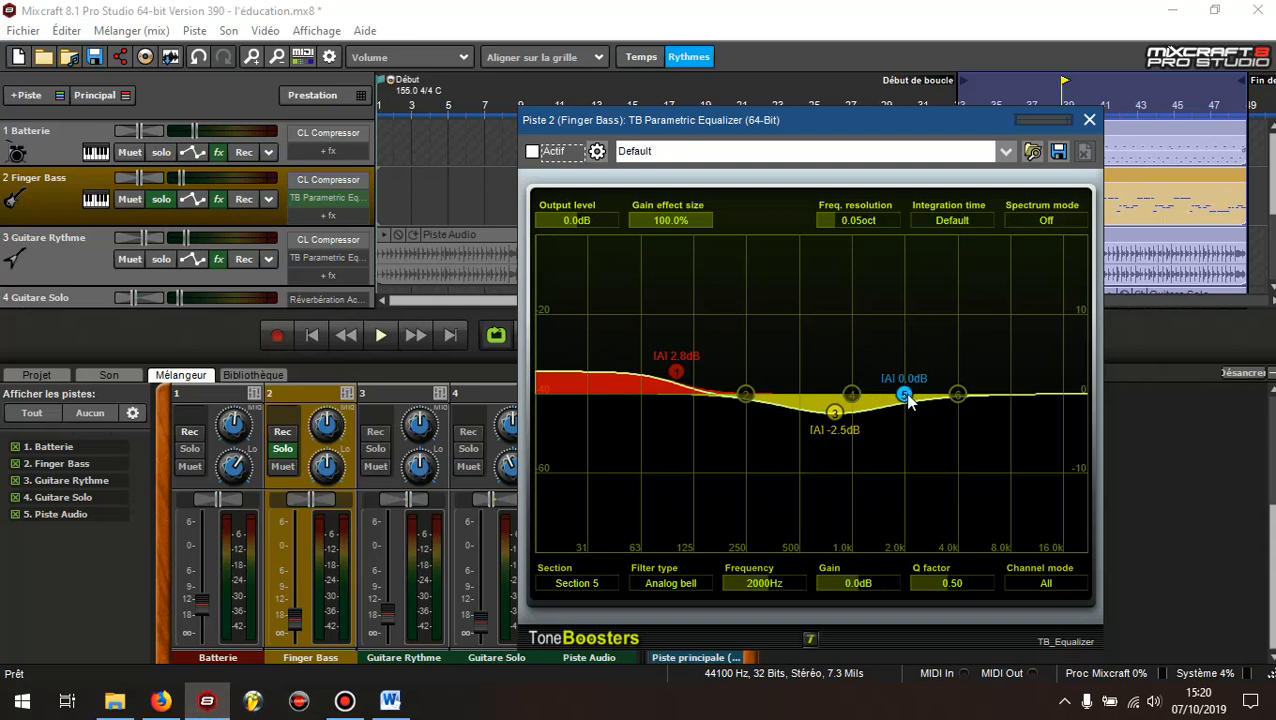
left_click_drag(904, 395, 907, 374)
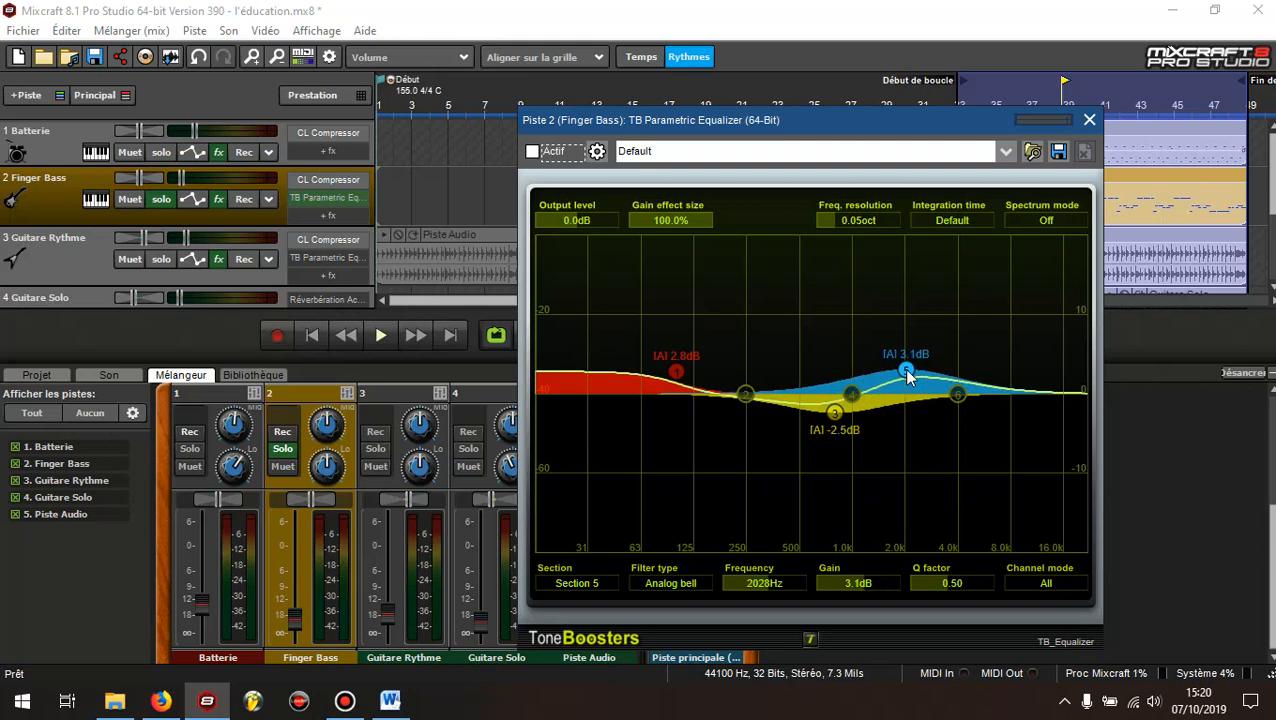
Recheck the notes in Word, and in Mixcraft move section 5 out of the way and boost section 4 by about 2.6 dB at about 2 kHz
left_click(390, 700)
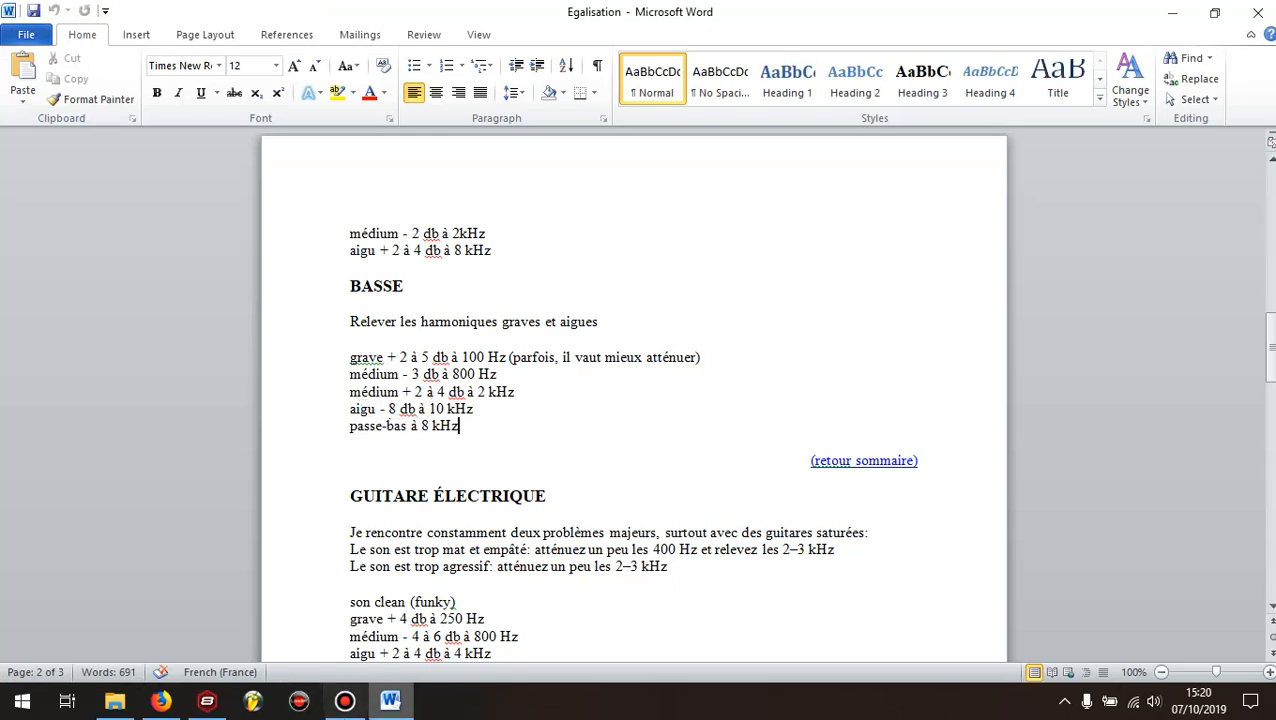
mouse_move(390, 700)
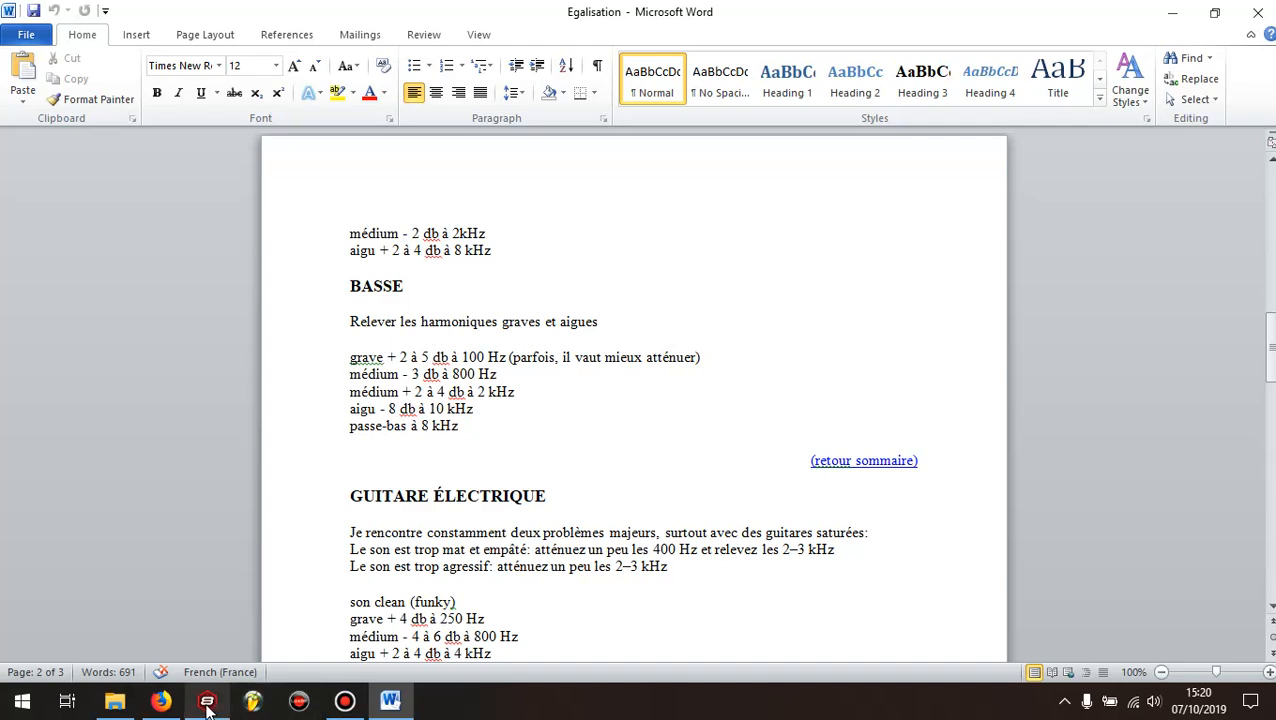
mouse_move(207, 704)
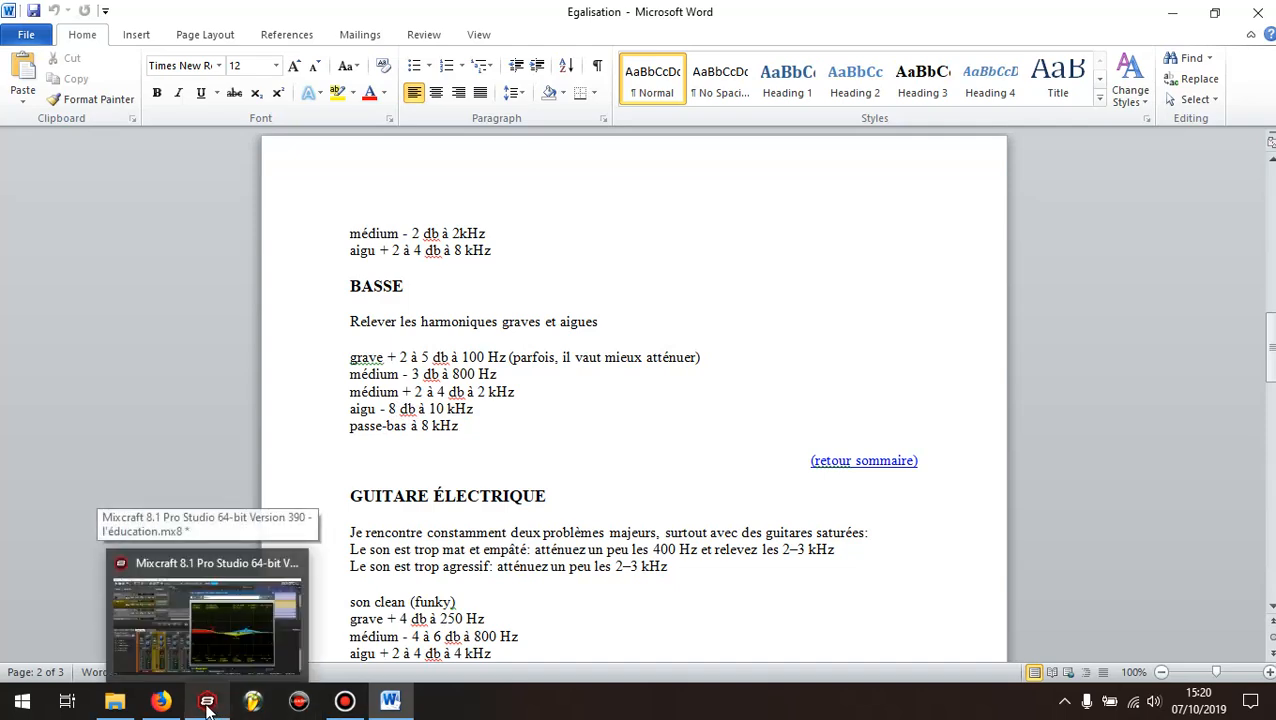
left_click(207, 680)
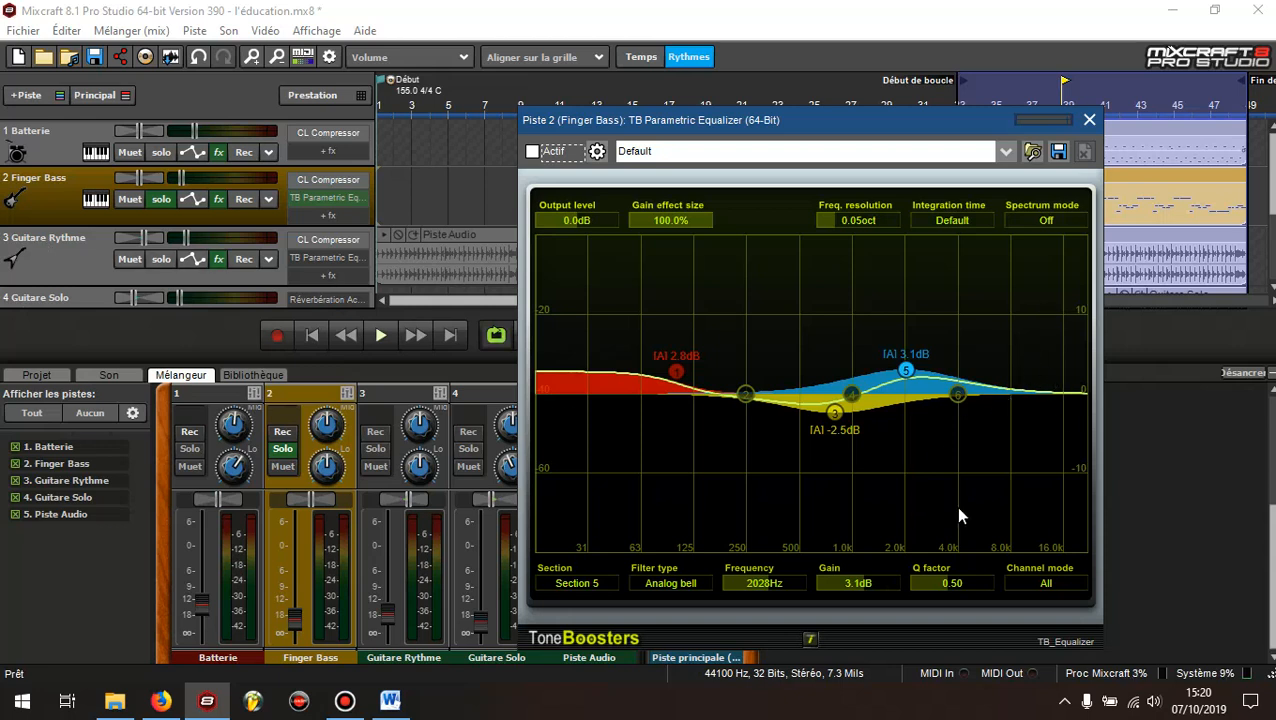
double_click(905, 371)
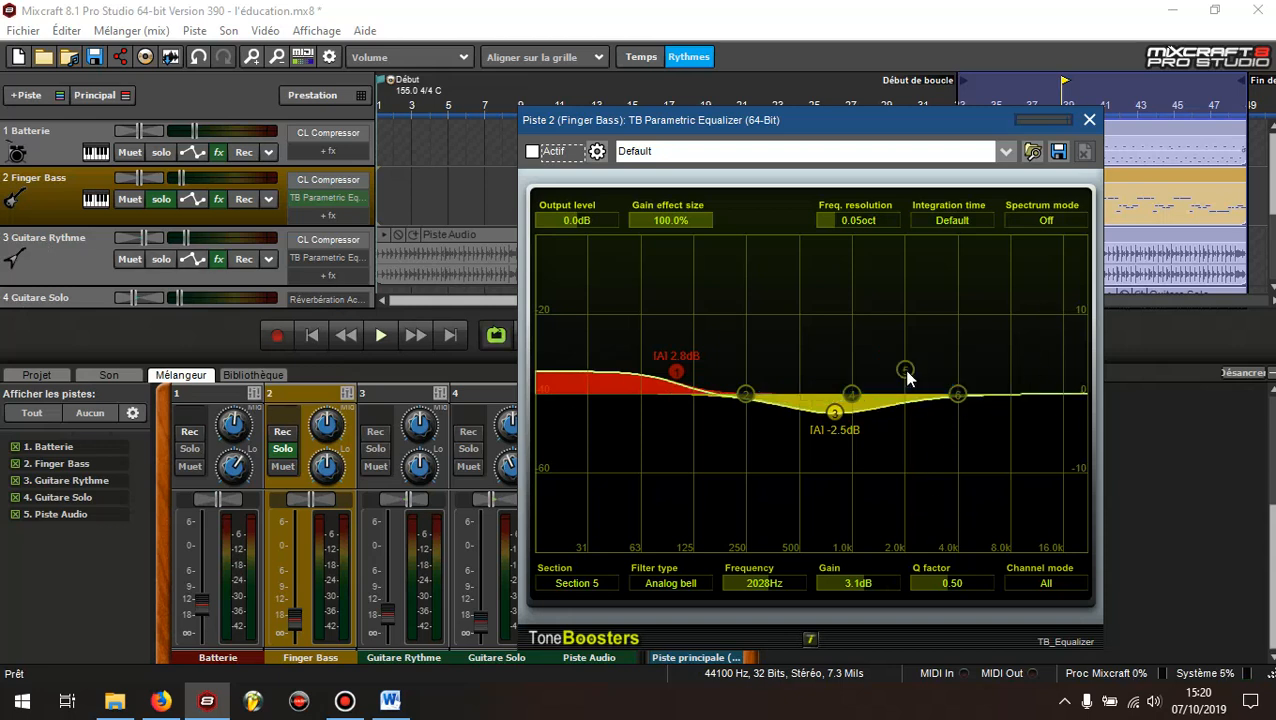
left_click_drag(905, 371, 935, 415)
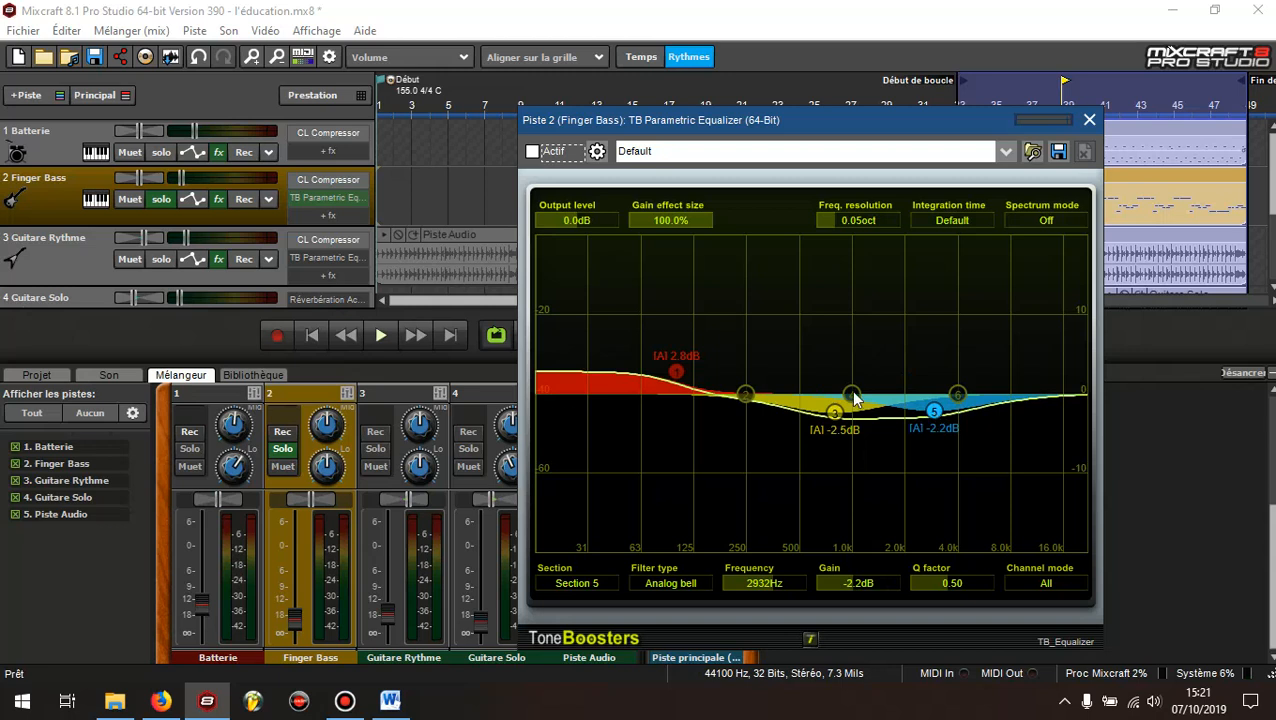
left_click_drag(851, 393, 906, 377)
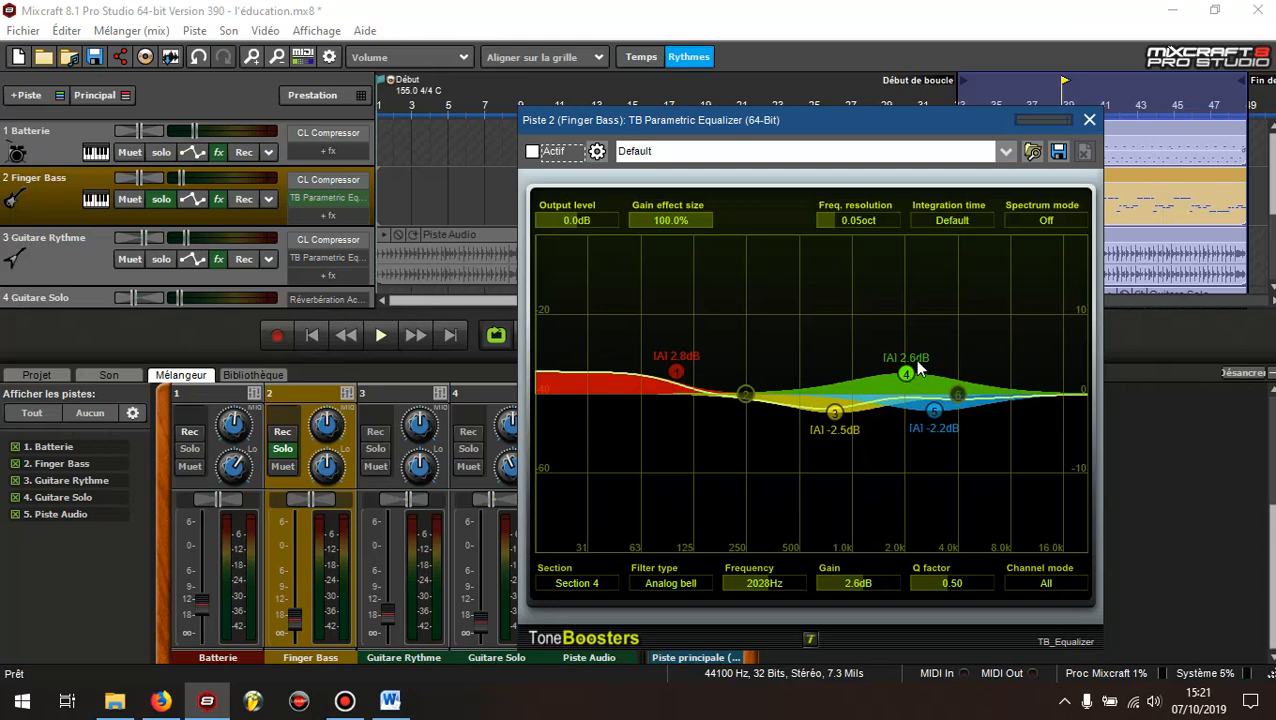
Check the treble note in Word, set section 5 in Mixcraft to about 10.1 kHz with about -8.4 dB gain, and return to Word
left_click(389, 701)
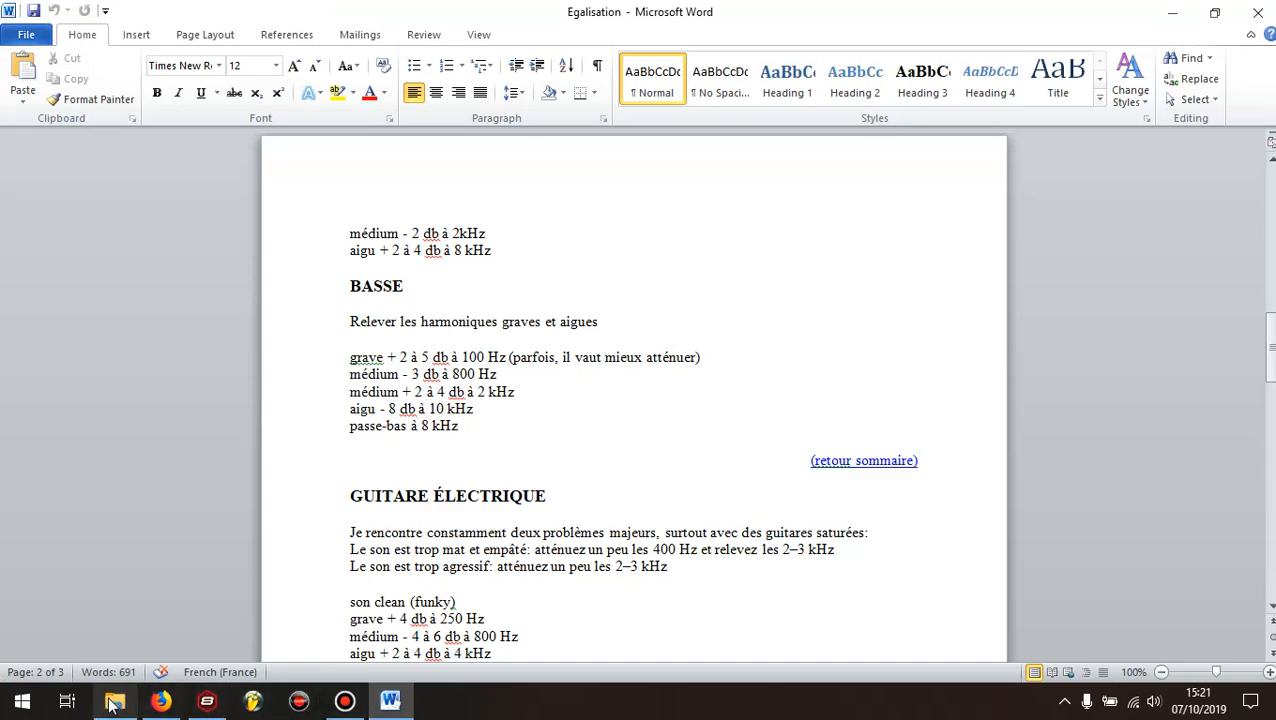
left_click(207, 701)
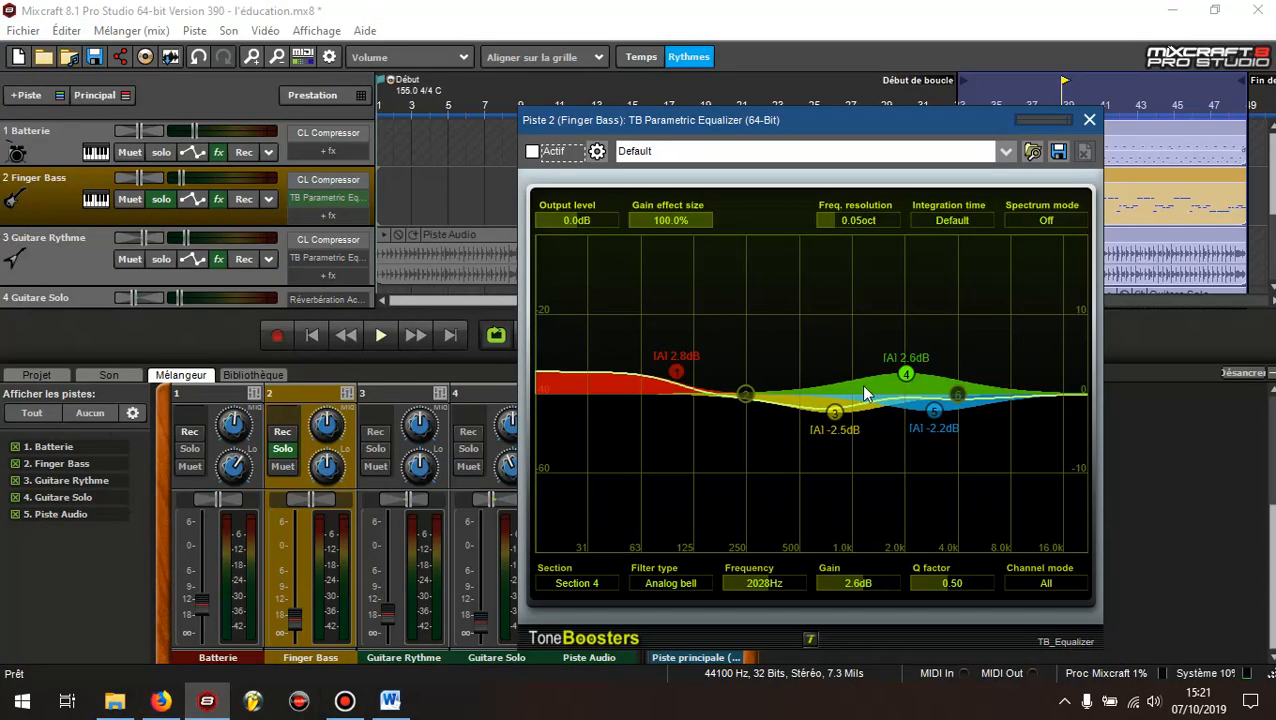
left_click_drag(935, 412, 1032, 467)
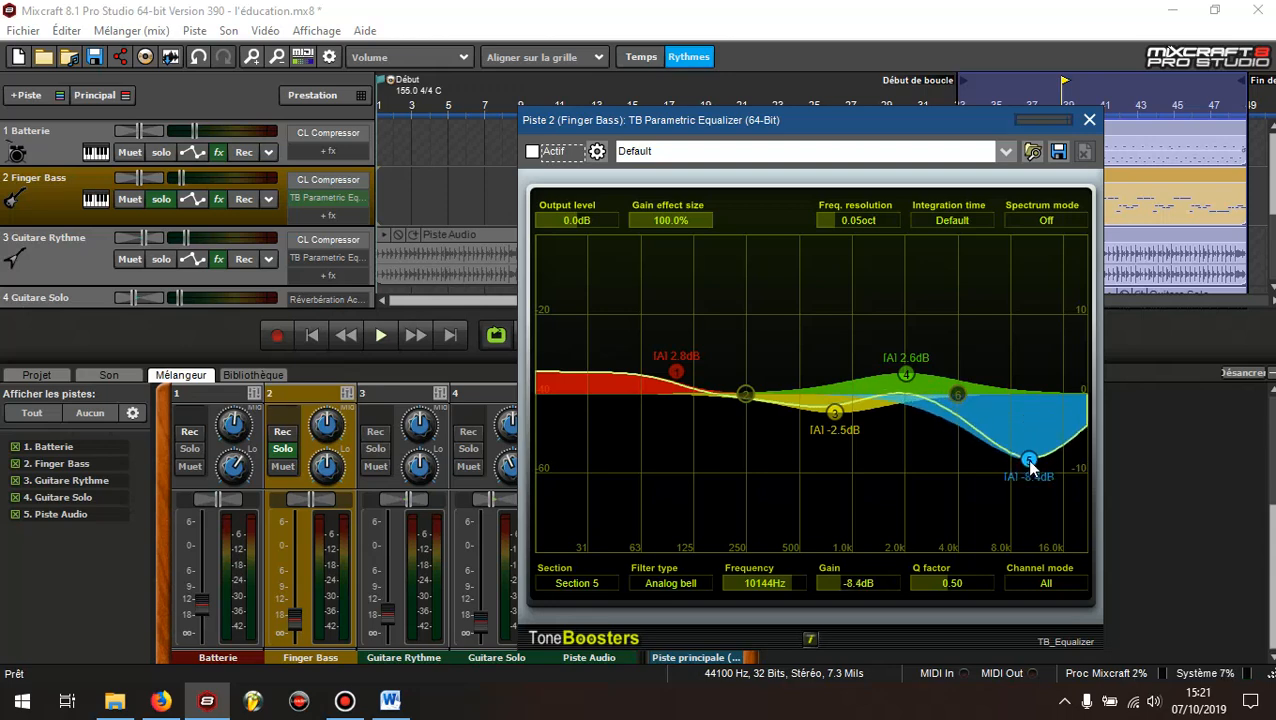
left_click(390, 700)
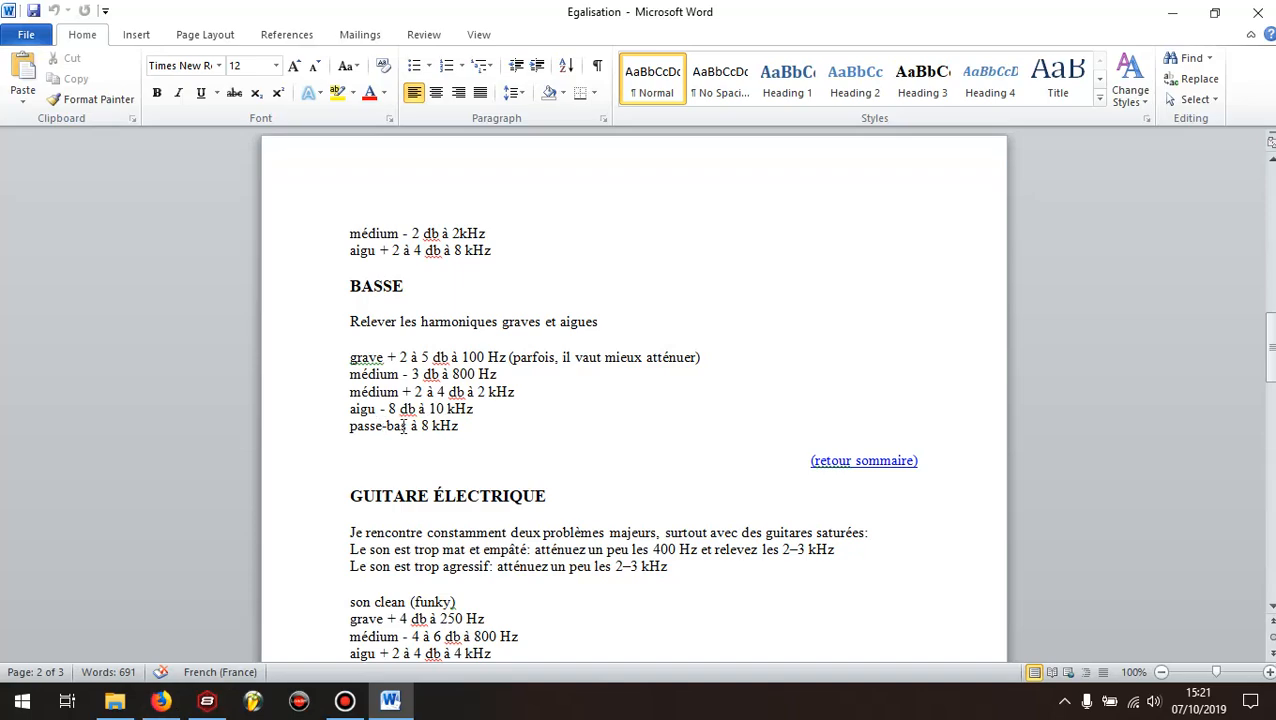
Check the low-pass note for bass in Word, and in Mixcraft set section 6 to Low shelf at about 8.1 kHz with -0.4 dB gain
left_click(431, 426)
left_click(160, 702)
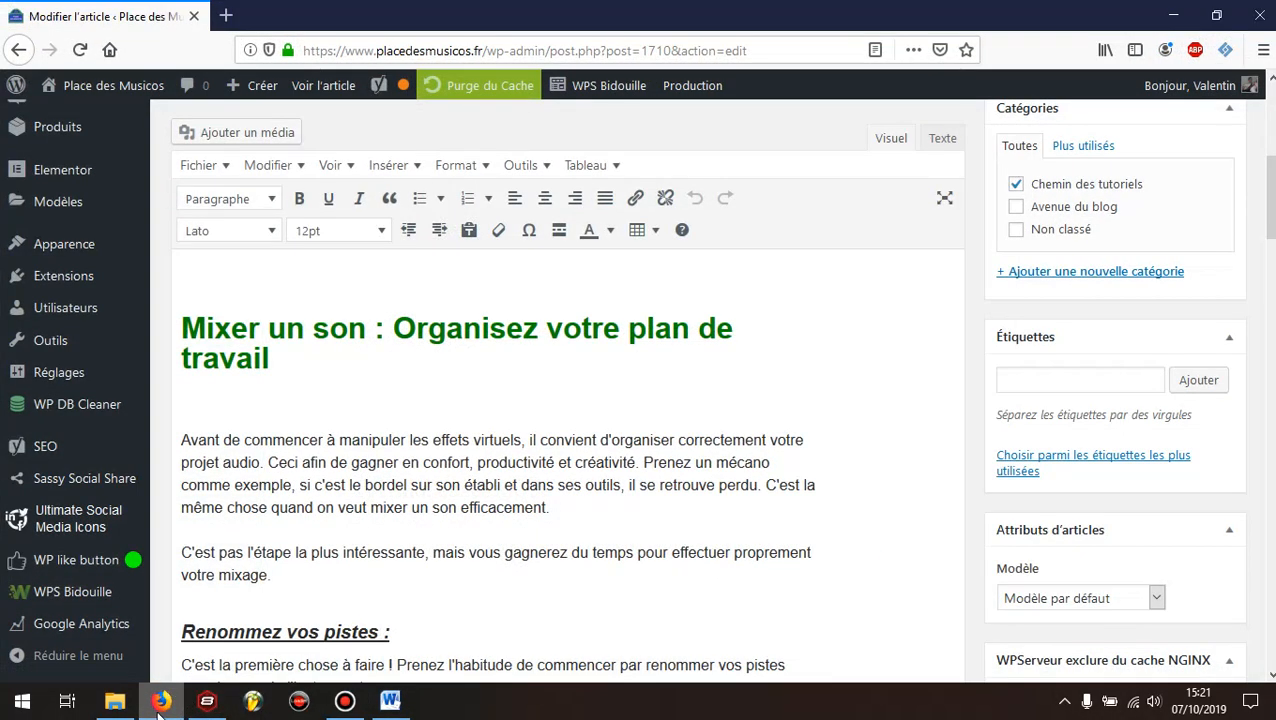
left_click(160, 702)
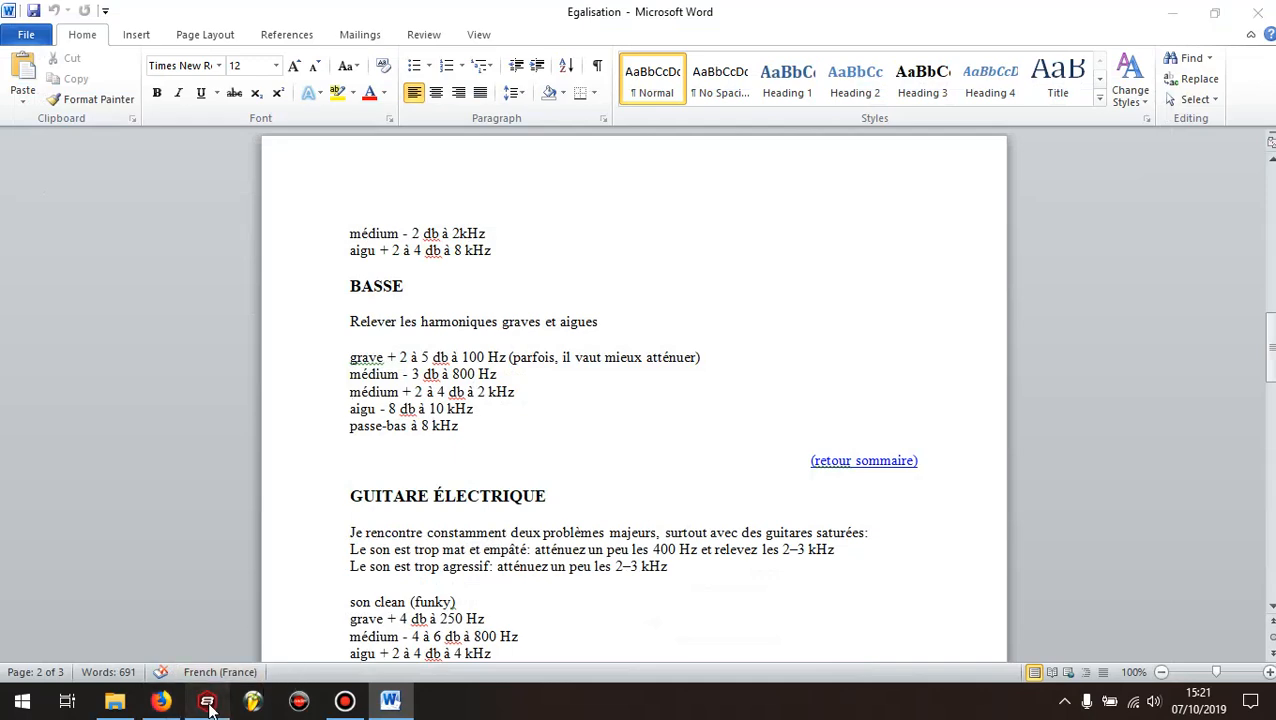
left_click(207, 704)
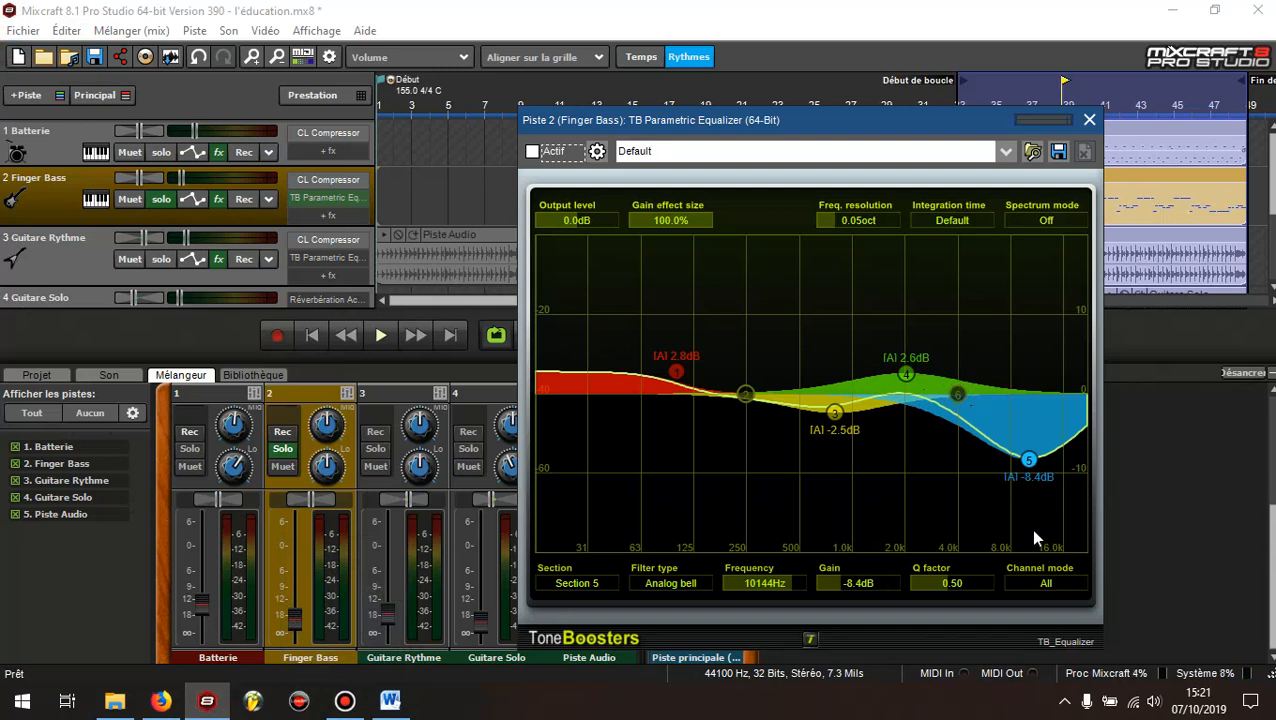
left_click(958, 396)
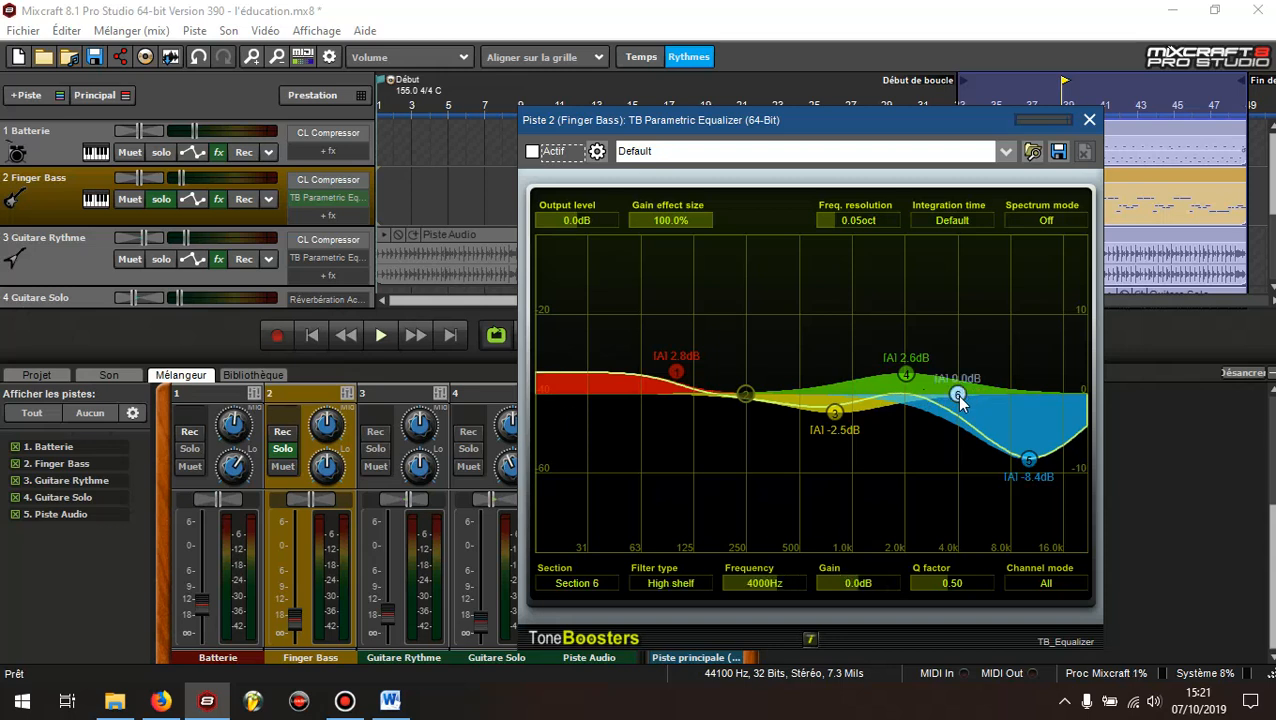
left_click_drag(958, 395, 1013, 400)
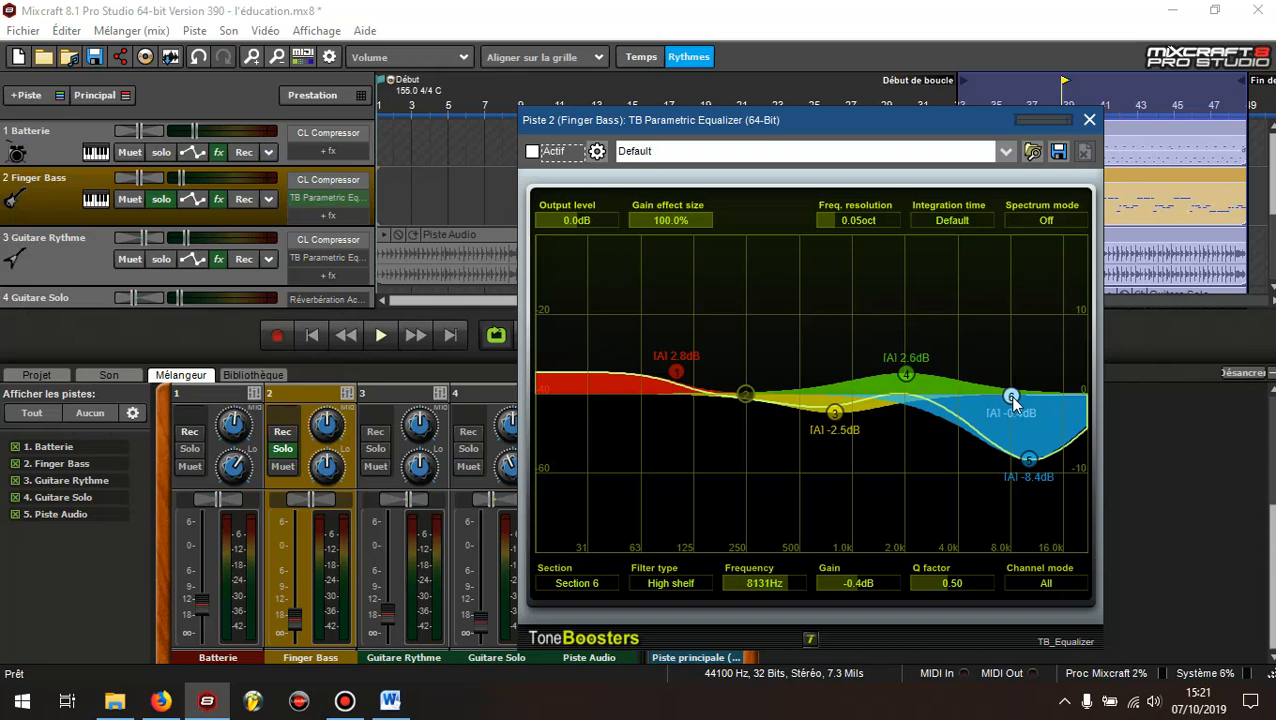
left_click(662, 586)
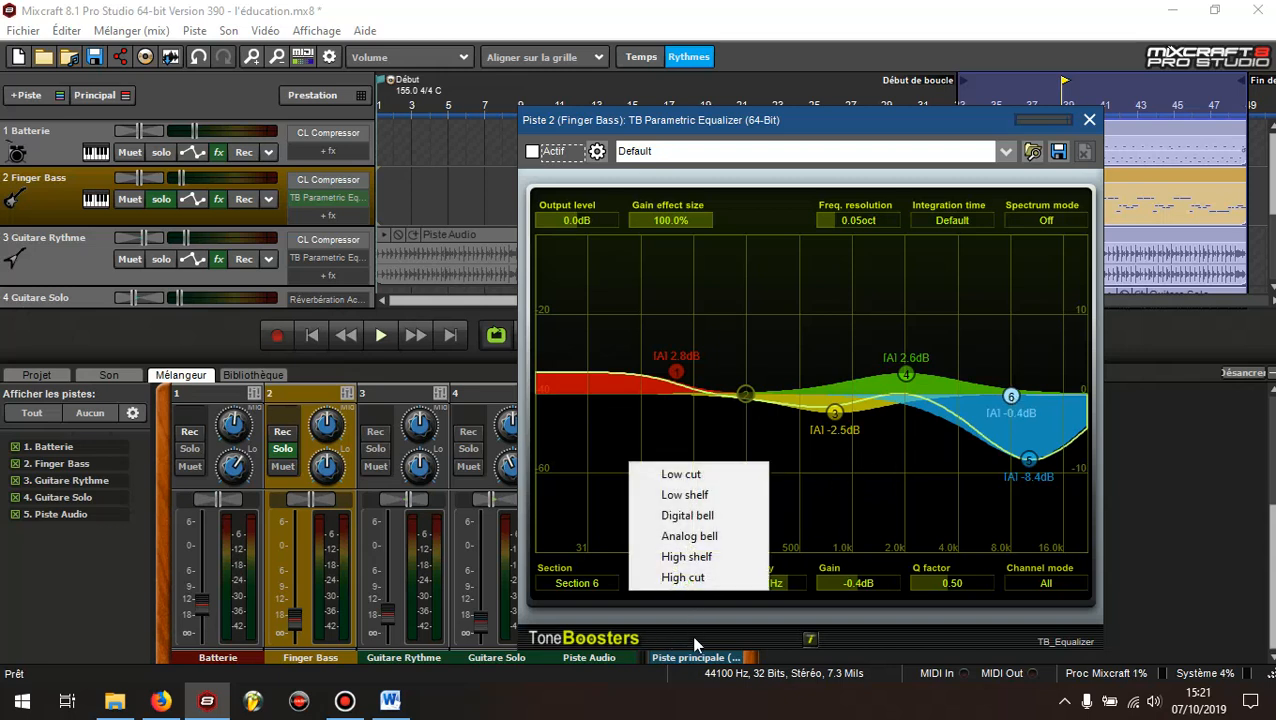
left_click(698, 496)
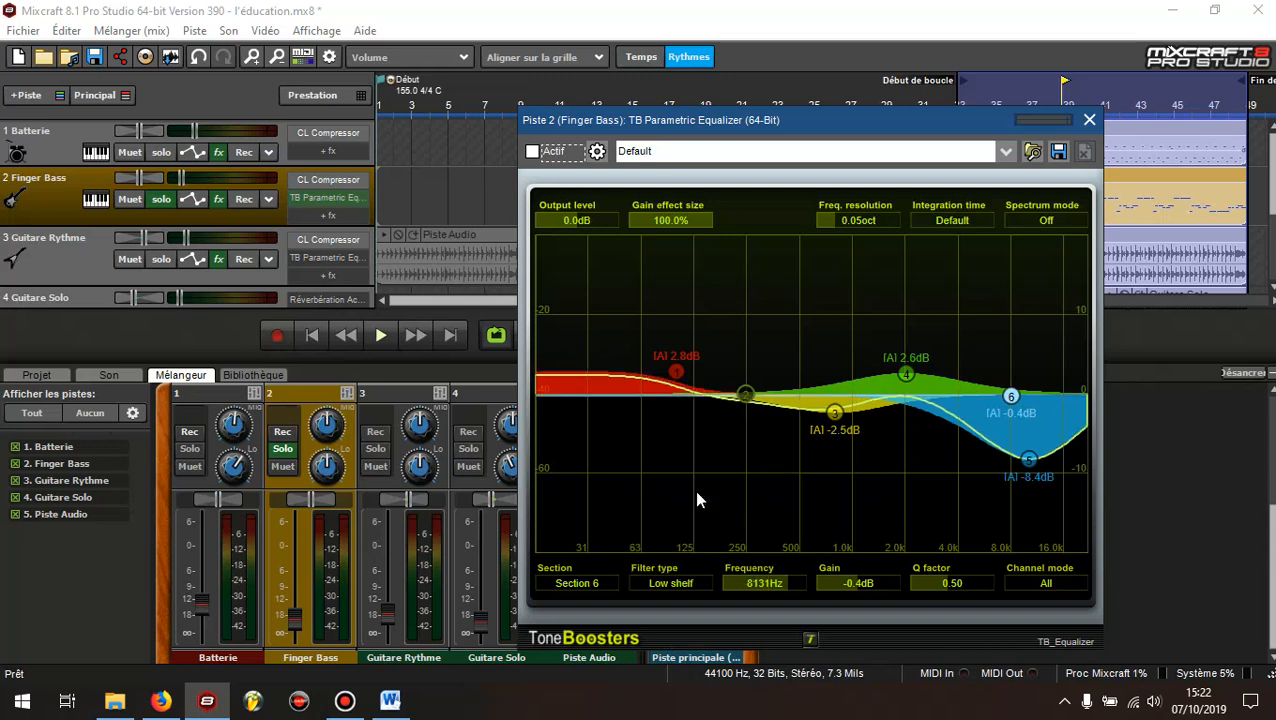
Play the looped Finger Bass track, compare it with the equalizer on and off, and leave the equalizer active
left_click(380, 338)
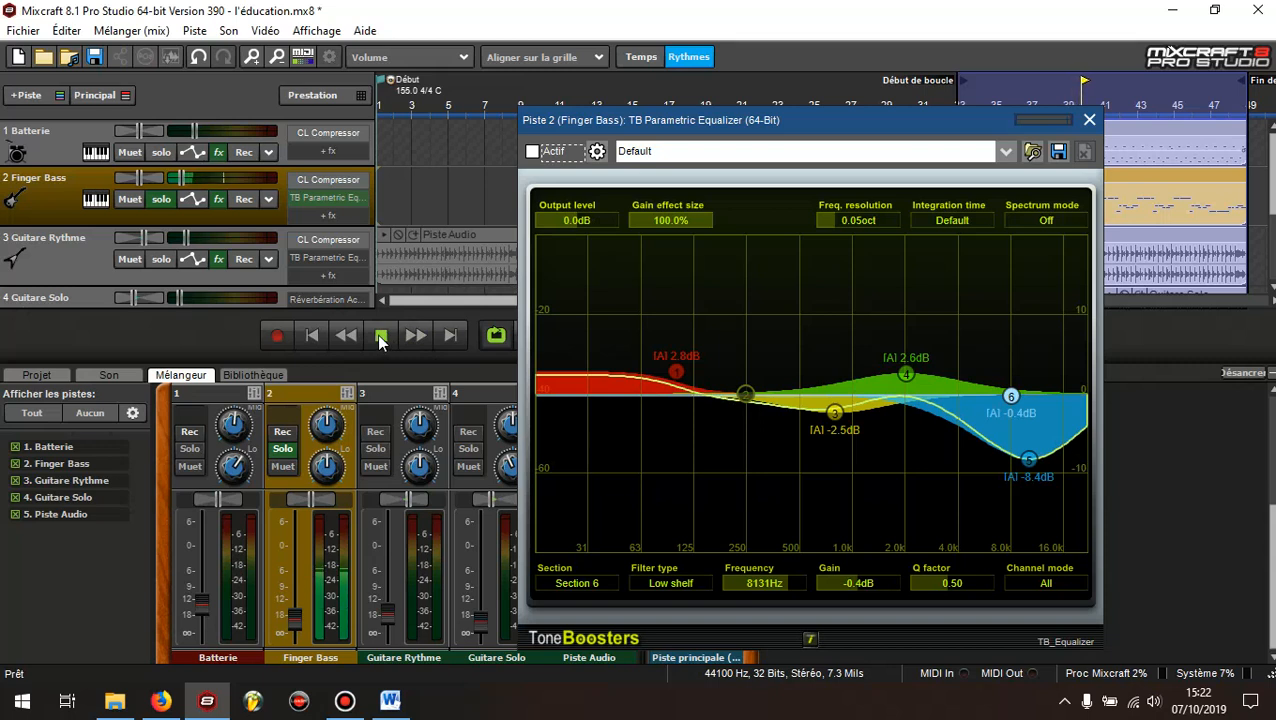
left_click(534, 155)
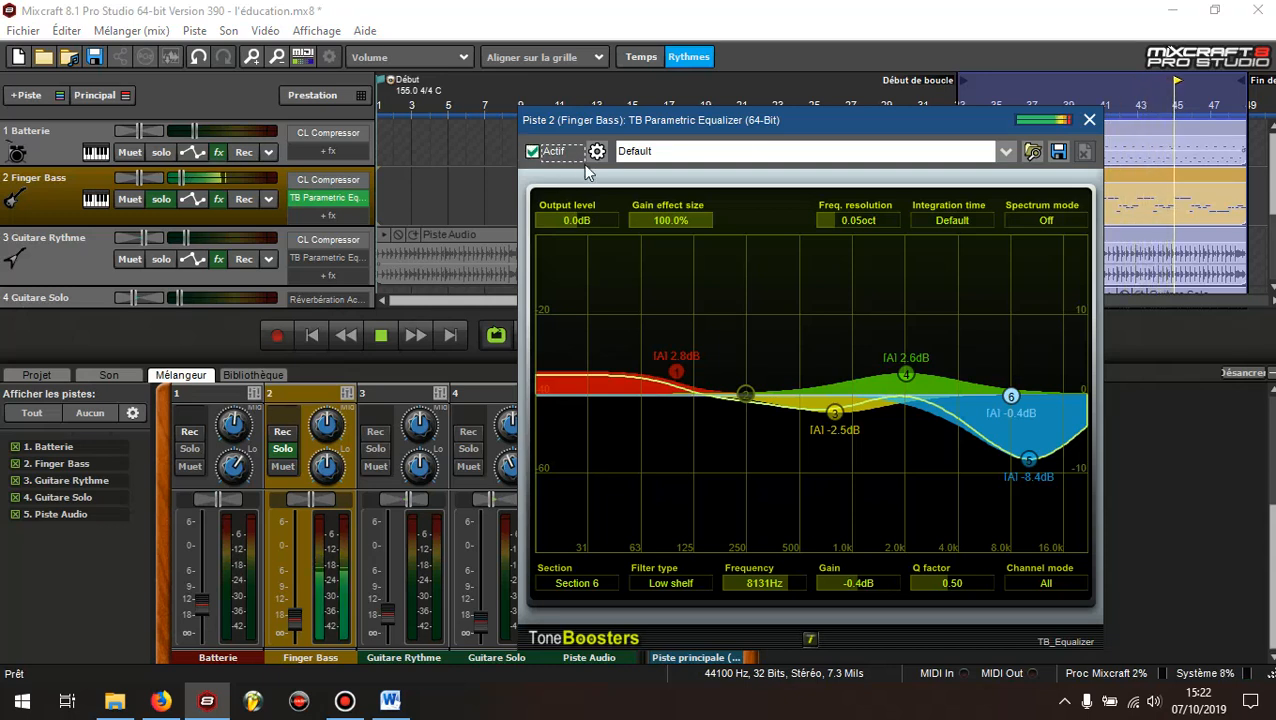
left_click(533, 152)
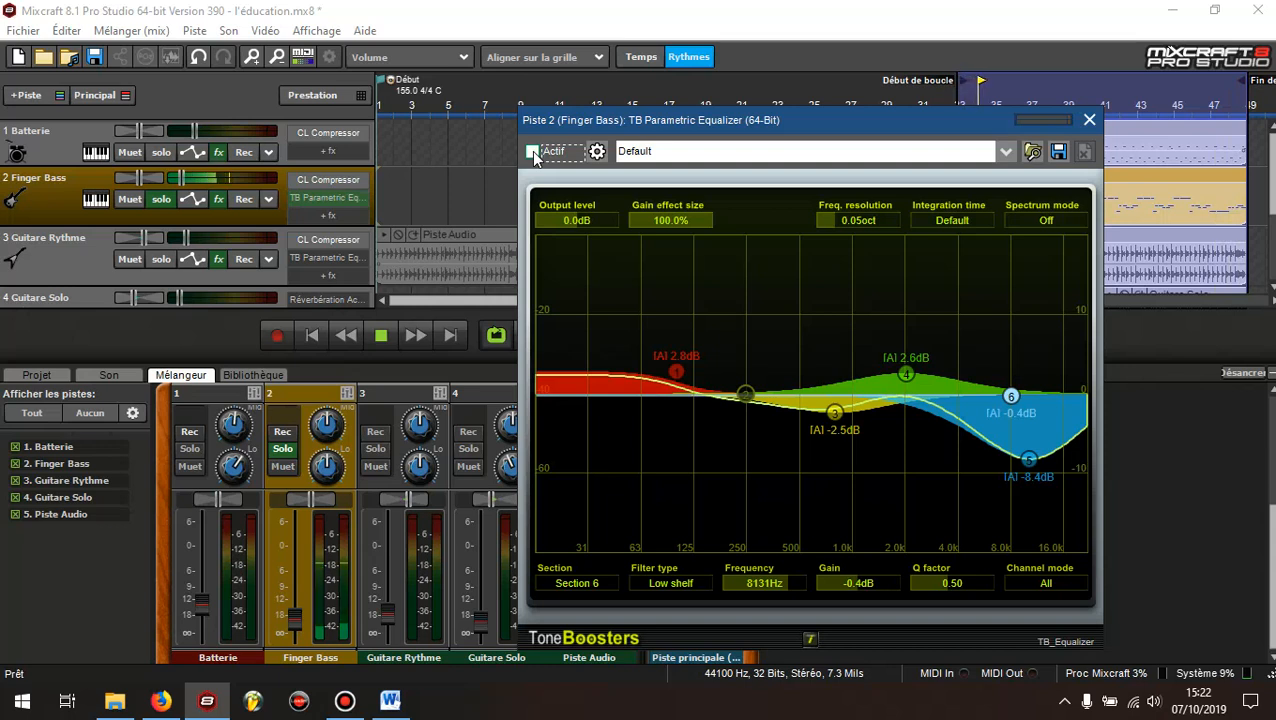
left_click(533, 152)
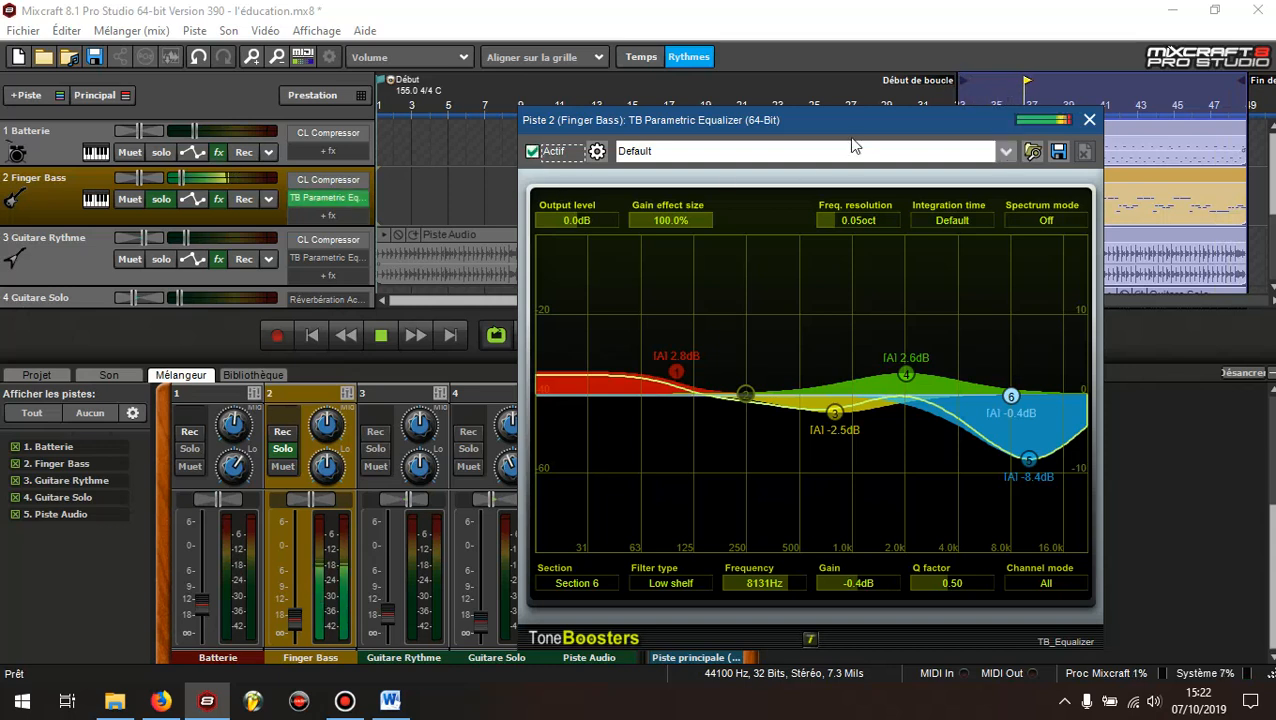
Listen to the equalized bass together with the soloed Batterie track, close the equalizer, and stop playback
left_click_drag(855, 128, 839, 127)
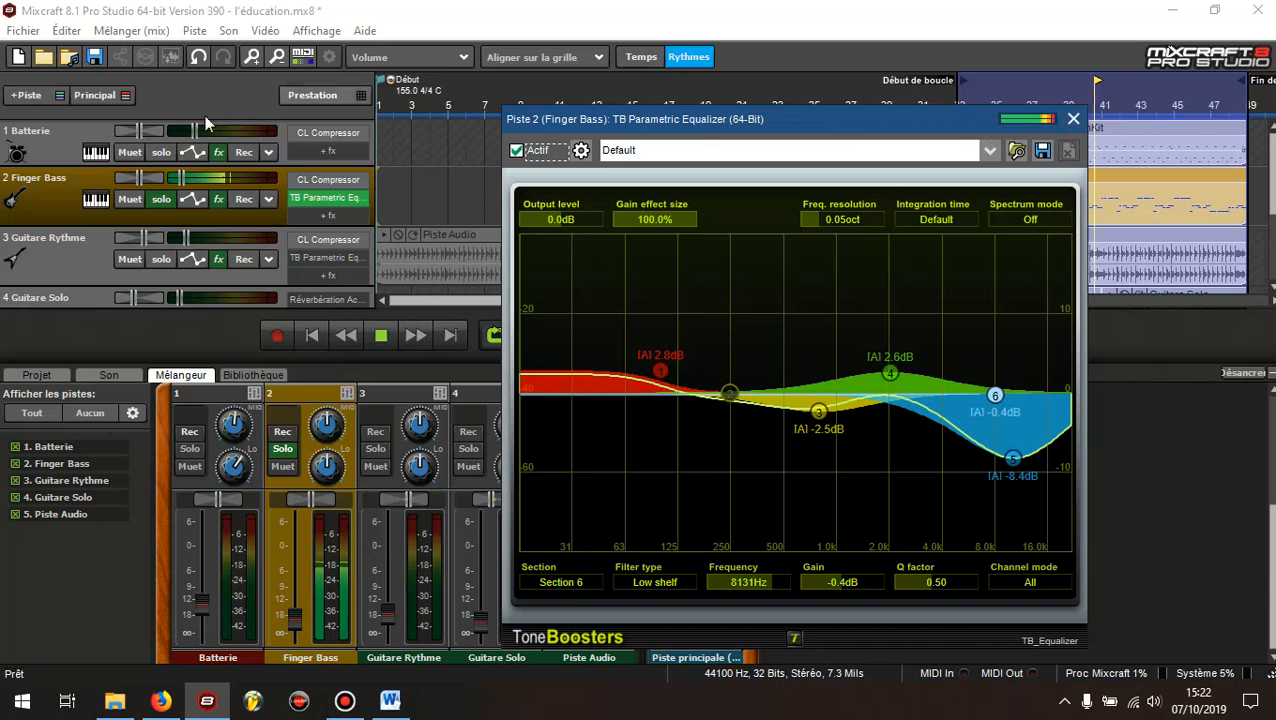
left_click(163, 152)
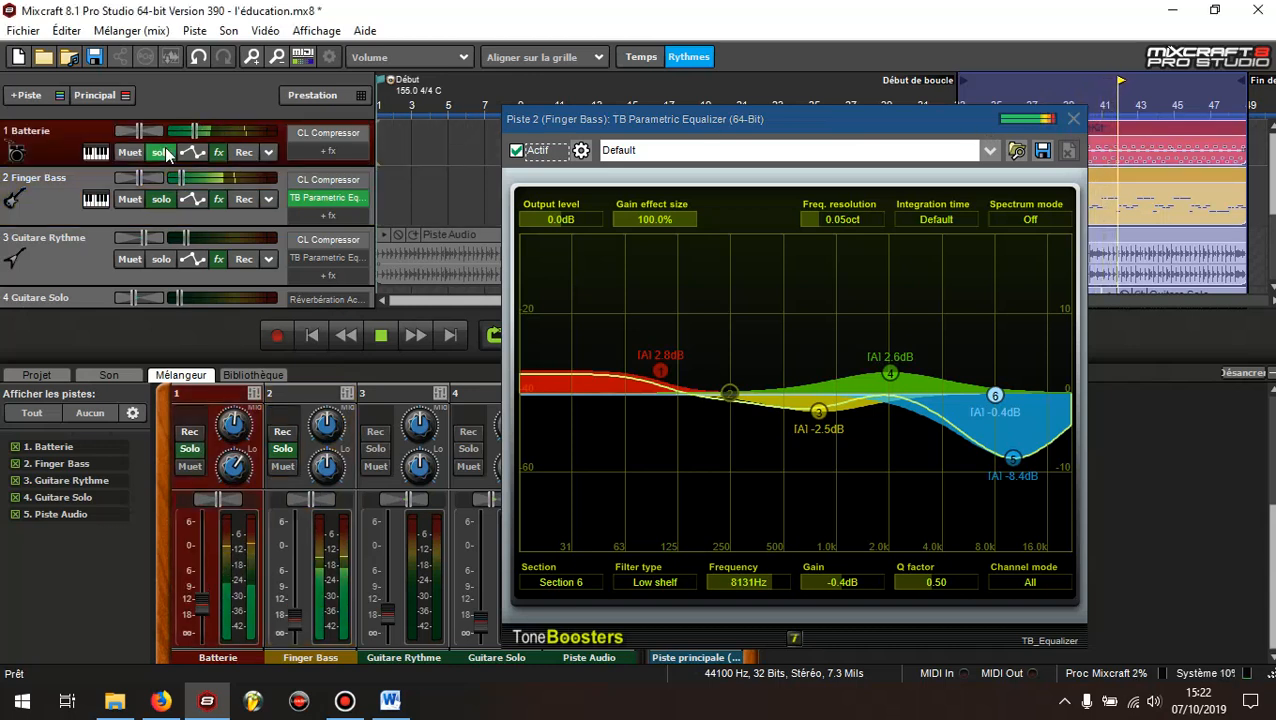
left_click(1073, 121)
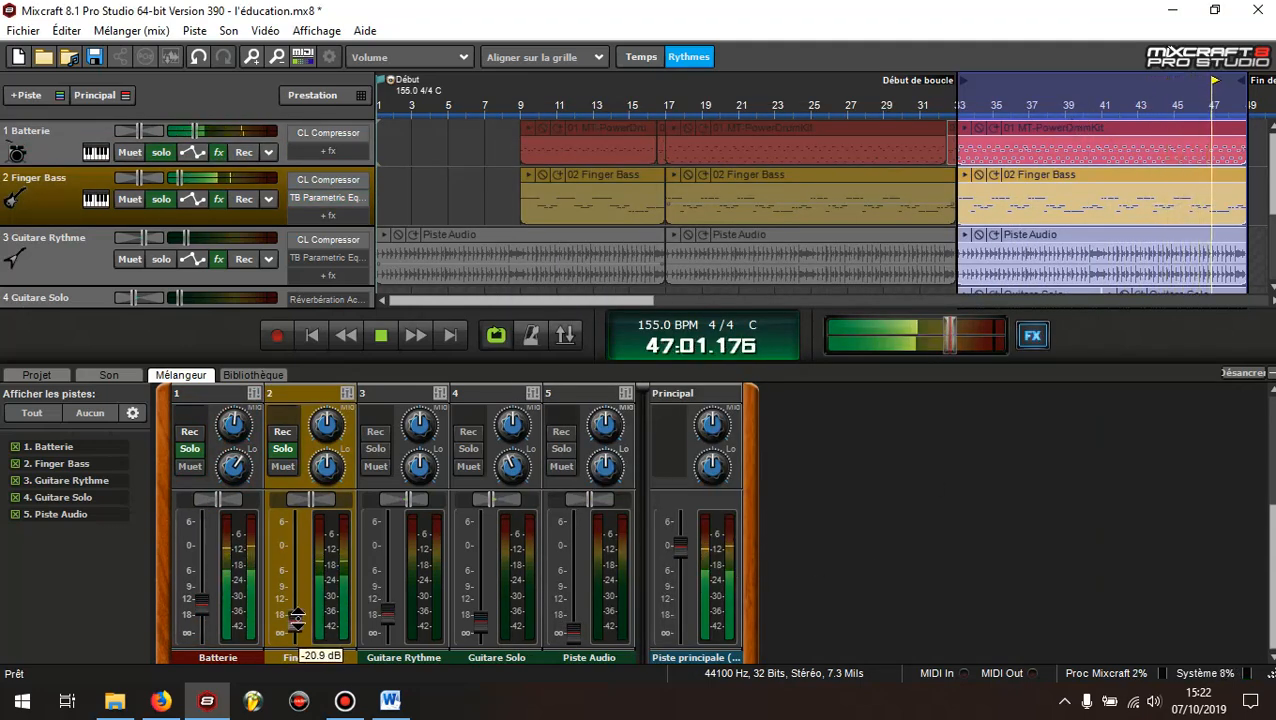
mouse_move(297, 617)
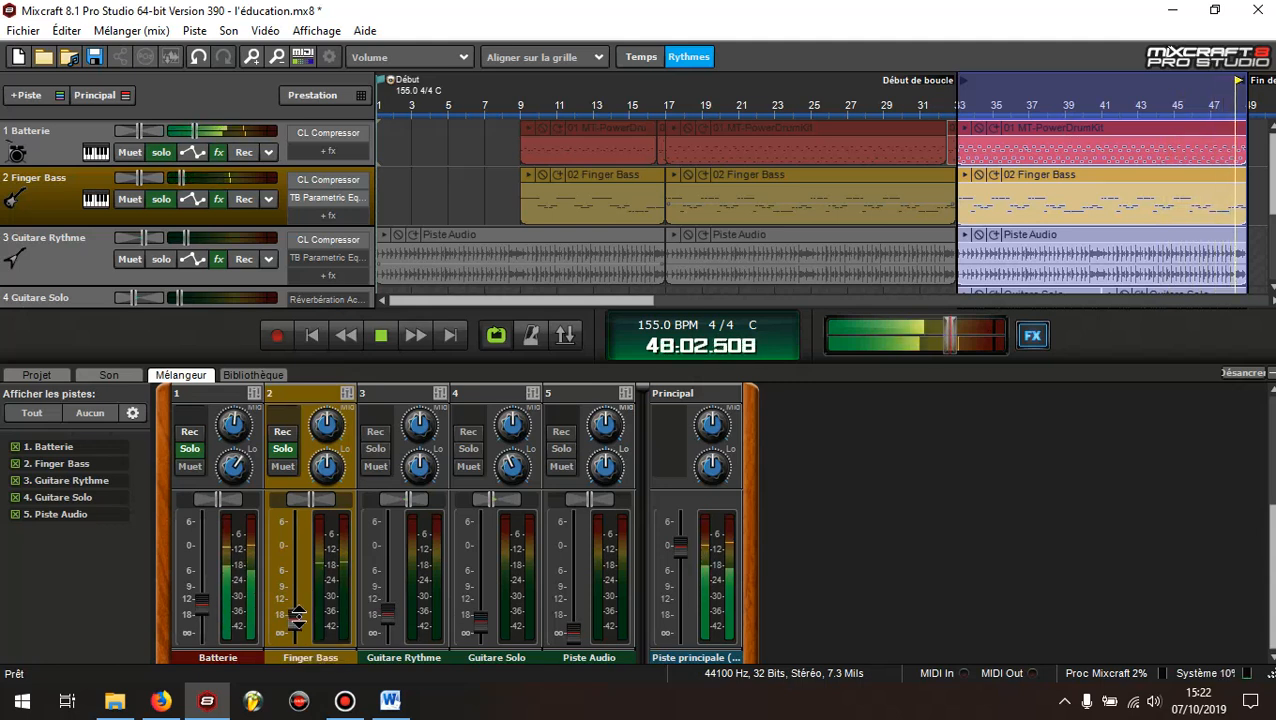
left_click(381, 338)
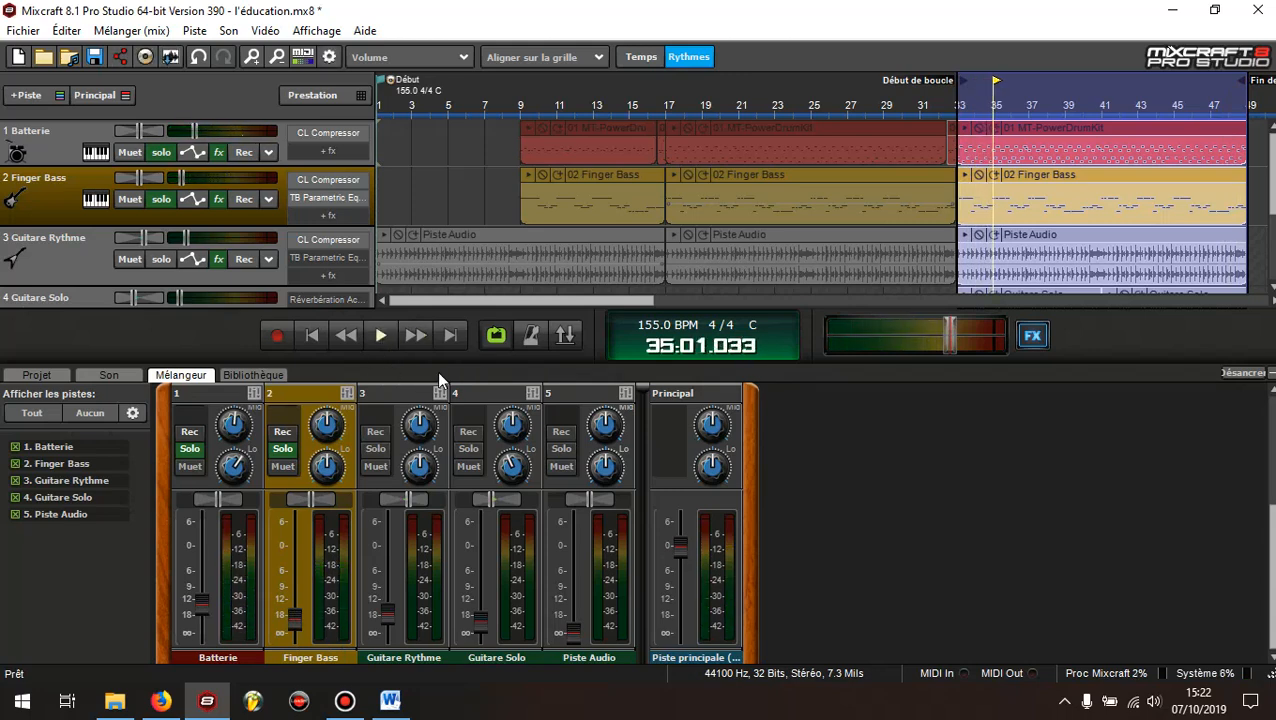
Take Finger Bass and Batterie out of solo and solo the Guitare Rythme track instead
left_click(95, 258)
left_click(161, 199)
left_click(156, 159)
left_click(81, 254)
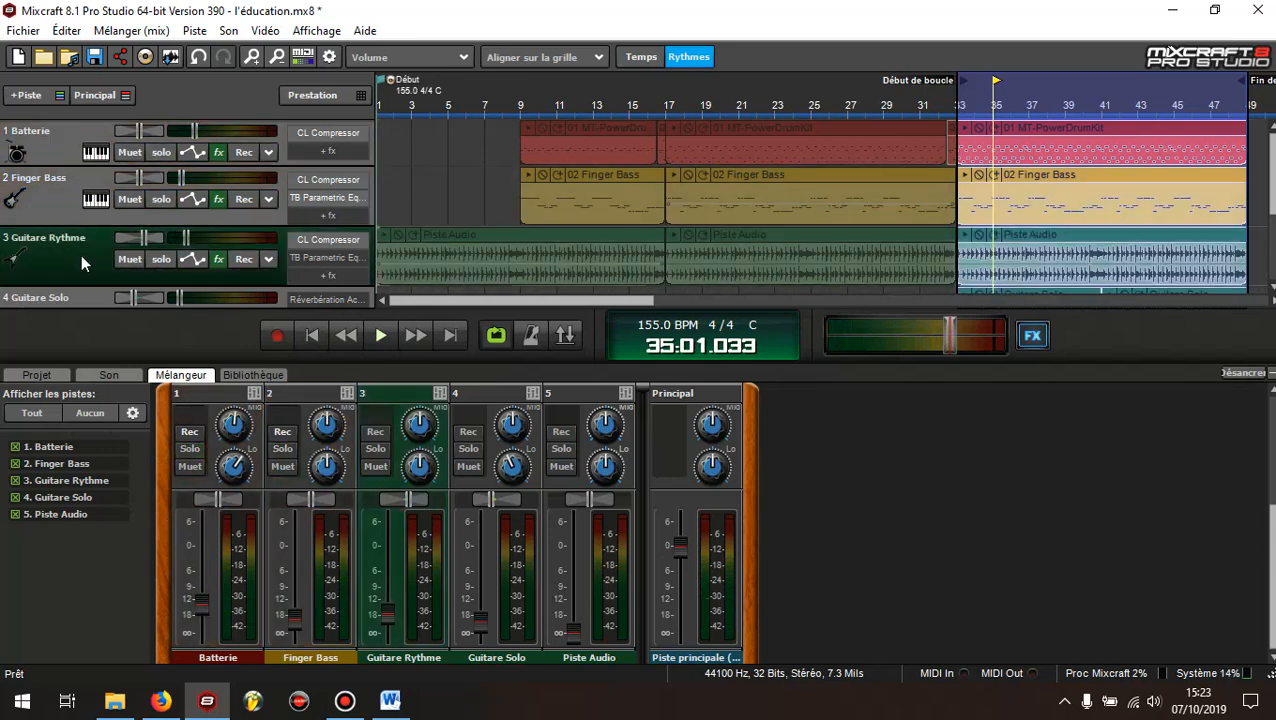
left_click(162, 260)
Open the TB Parametric Equalizer from the Guitare Rythme track's effects list
left_click(219, 259)
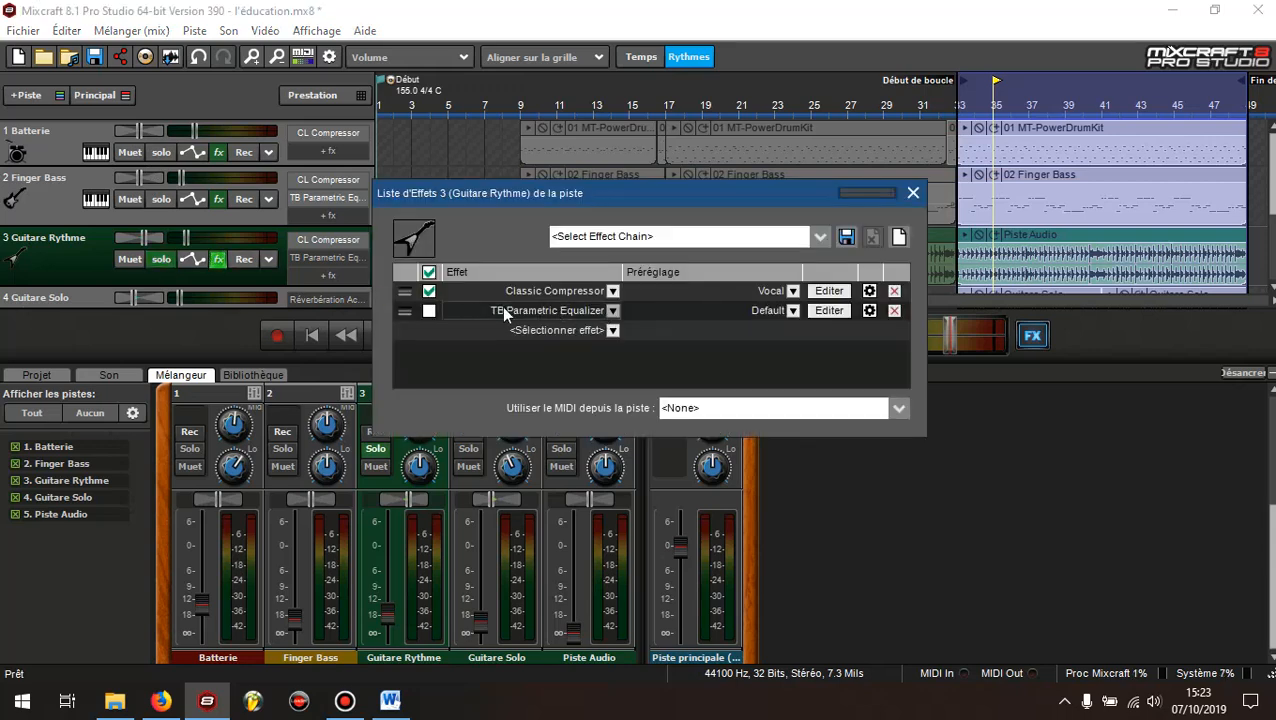
left_click(830, 310)
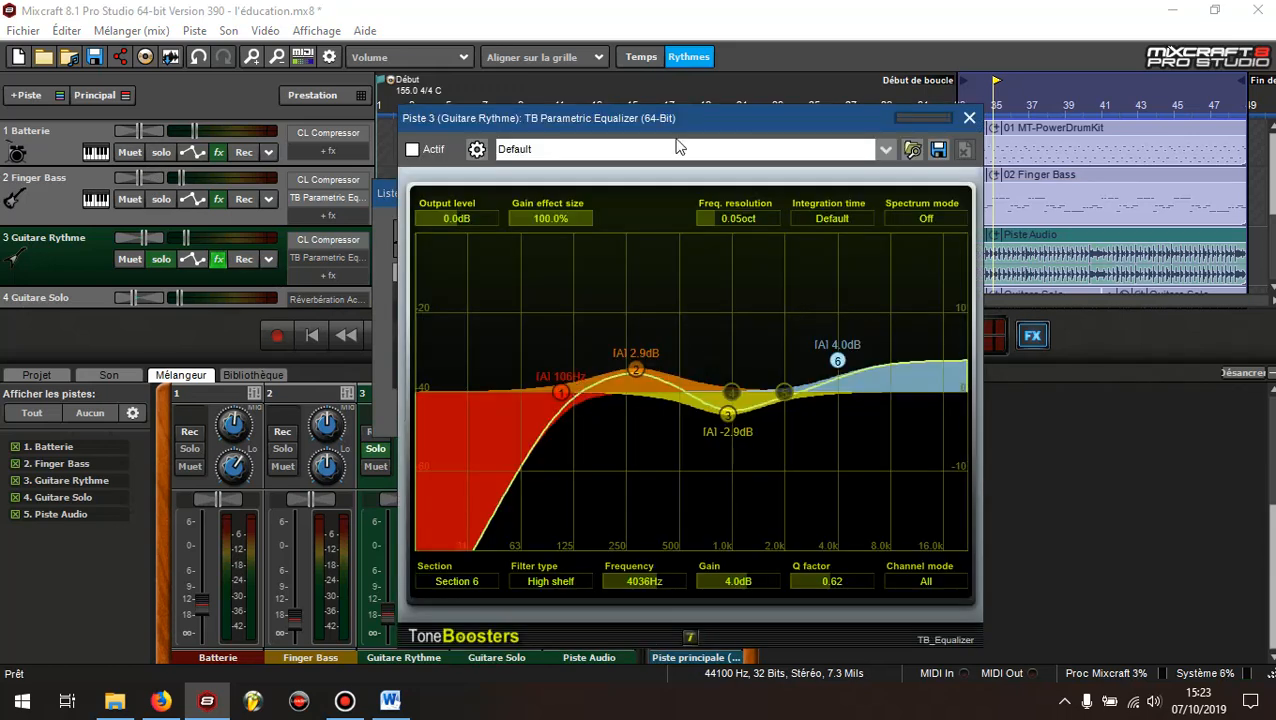
left_click_drag(754, 133, 760, 132)
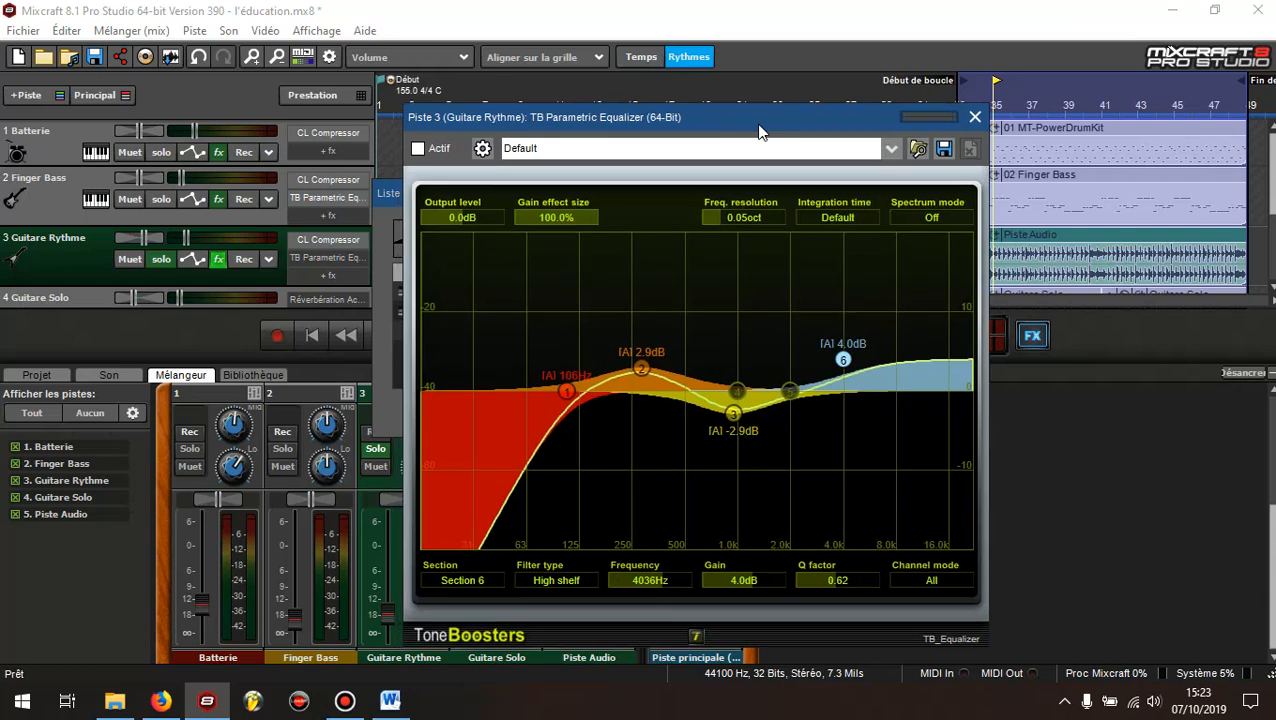
Examine the electric guitar equalization notes in Word, from the clean funky sound to the saturated heavy sound
left_click(390, 700)
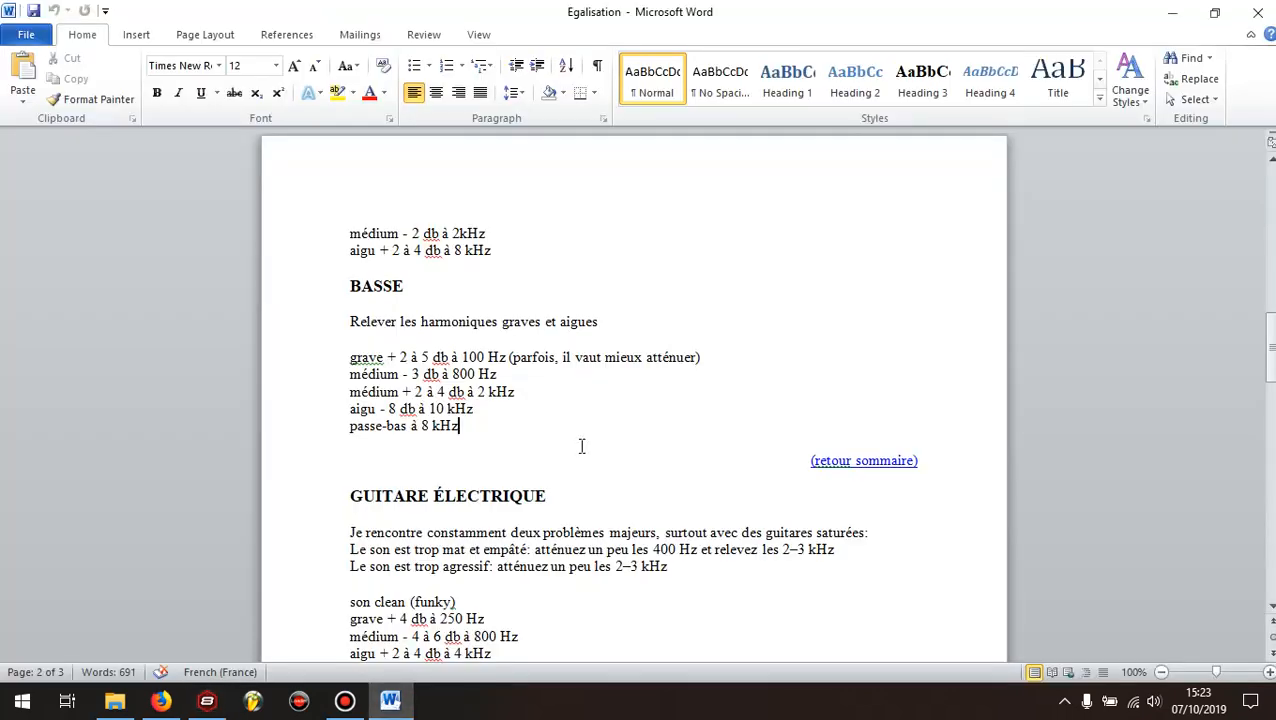
scroll(581, 446, "down", 3)
scroll(581, 446, "down", 1)
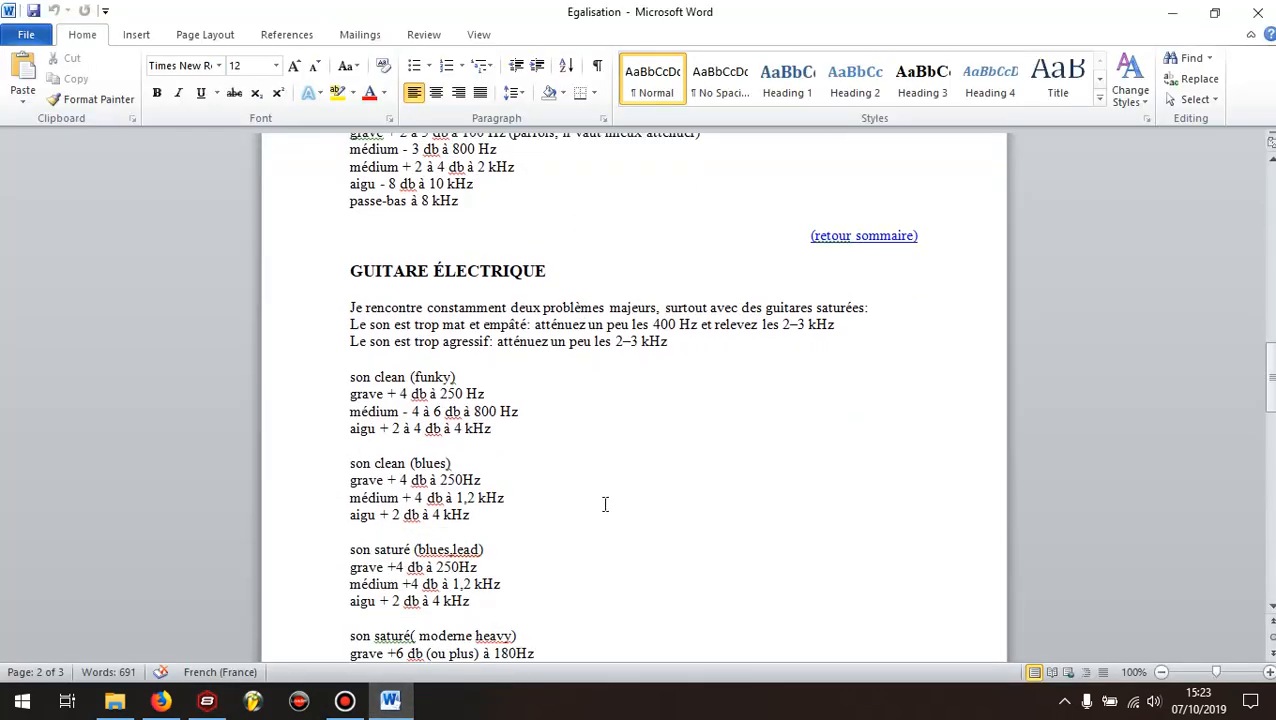
scroll(605, 504, "down", 2)
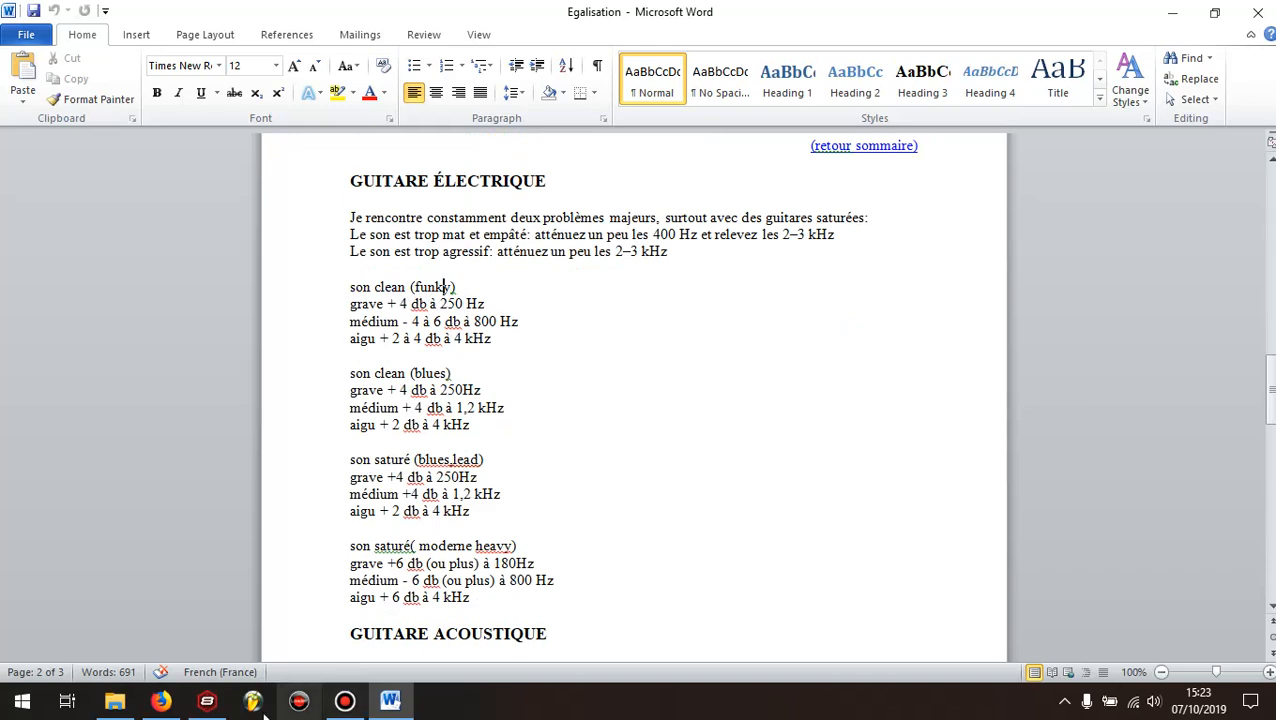
left_click(207, 700)
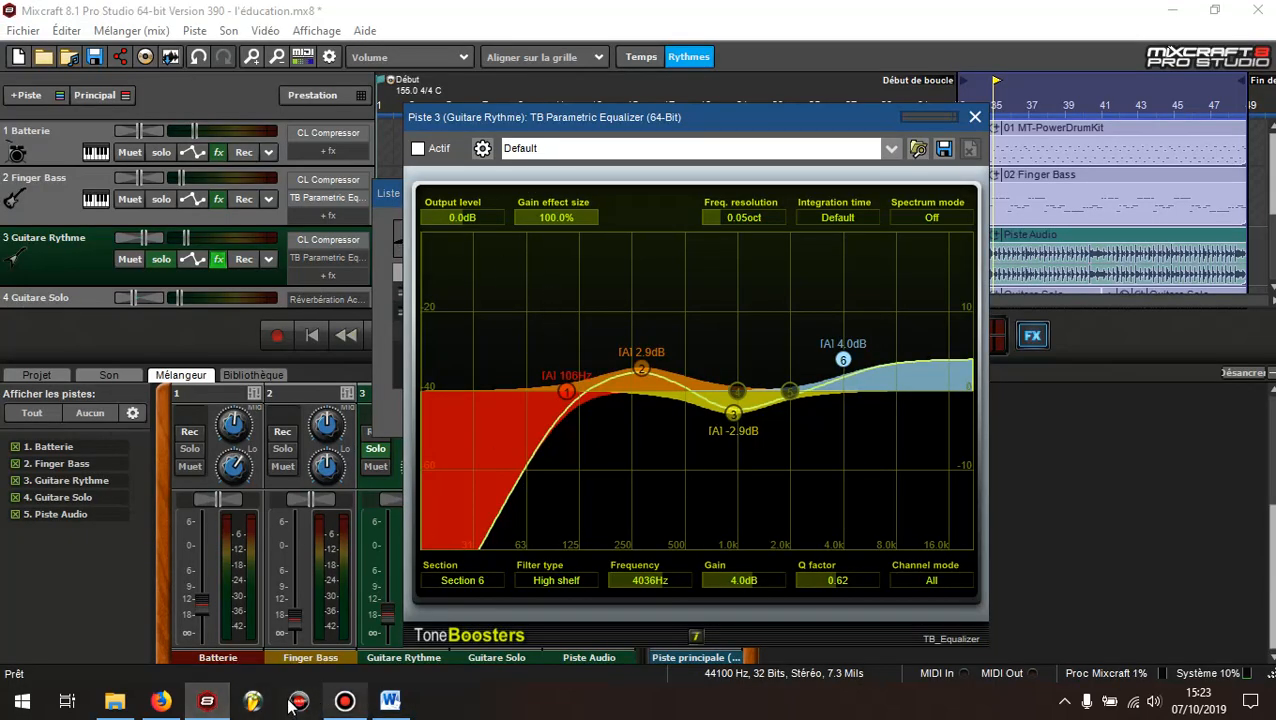
left_click(390, 700)
left_click(444, 287)
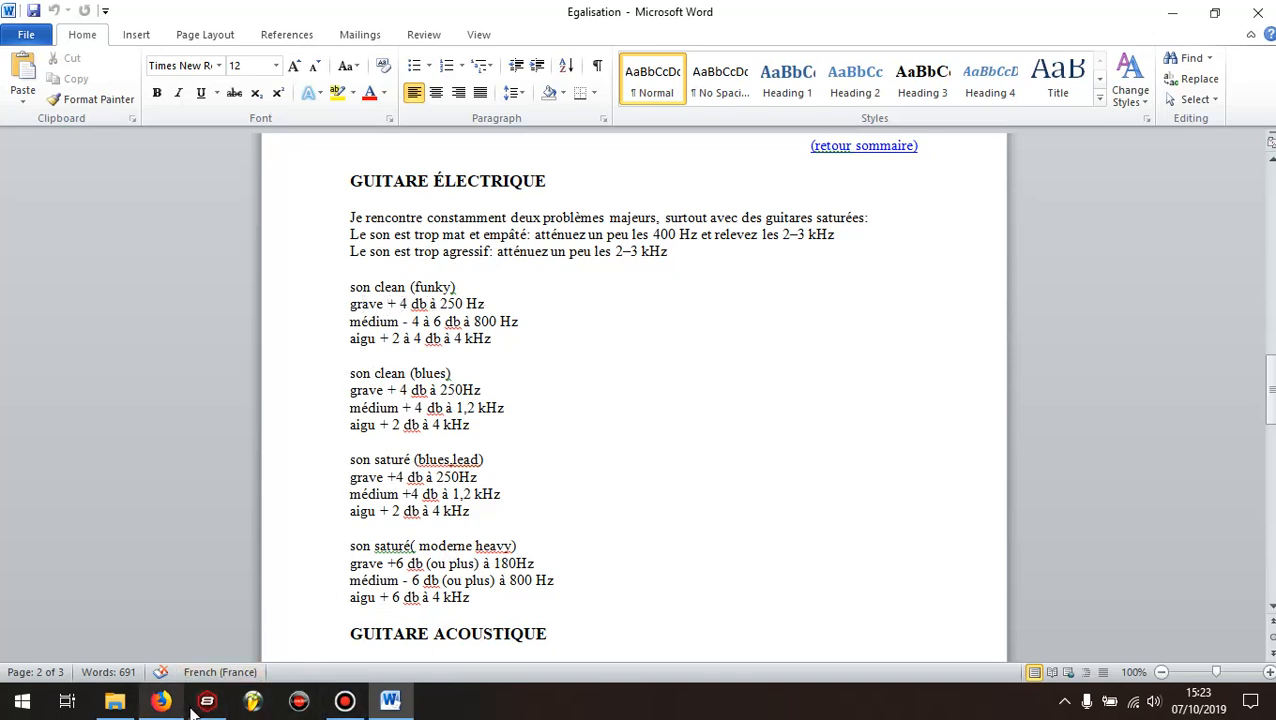
mouse_move(163, 708)
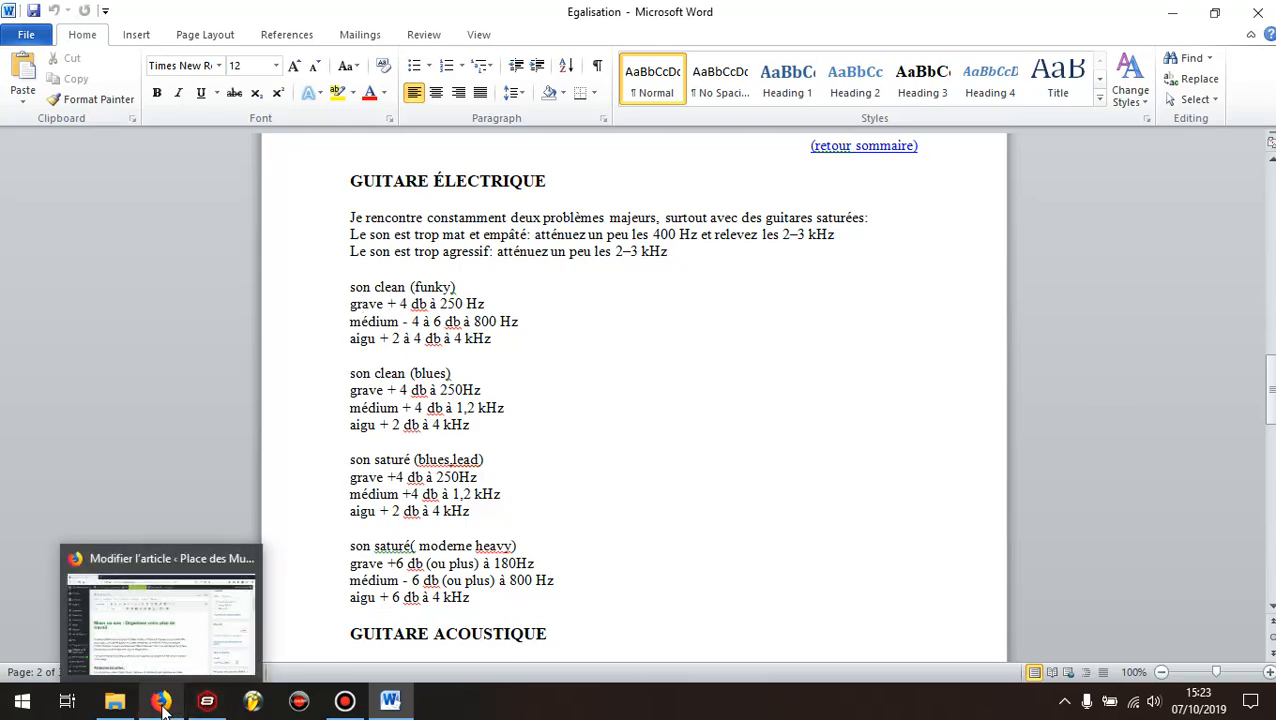
Return to Mixcraft and inspect the settings of sections 2 and 1 in the rhythm guitar's equalizer
left_click(207, 702)
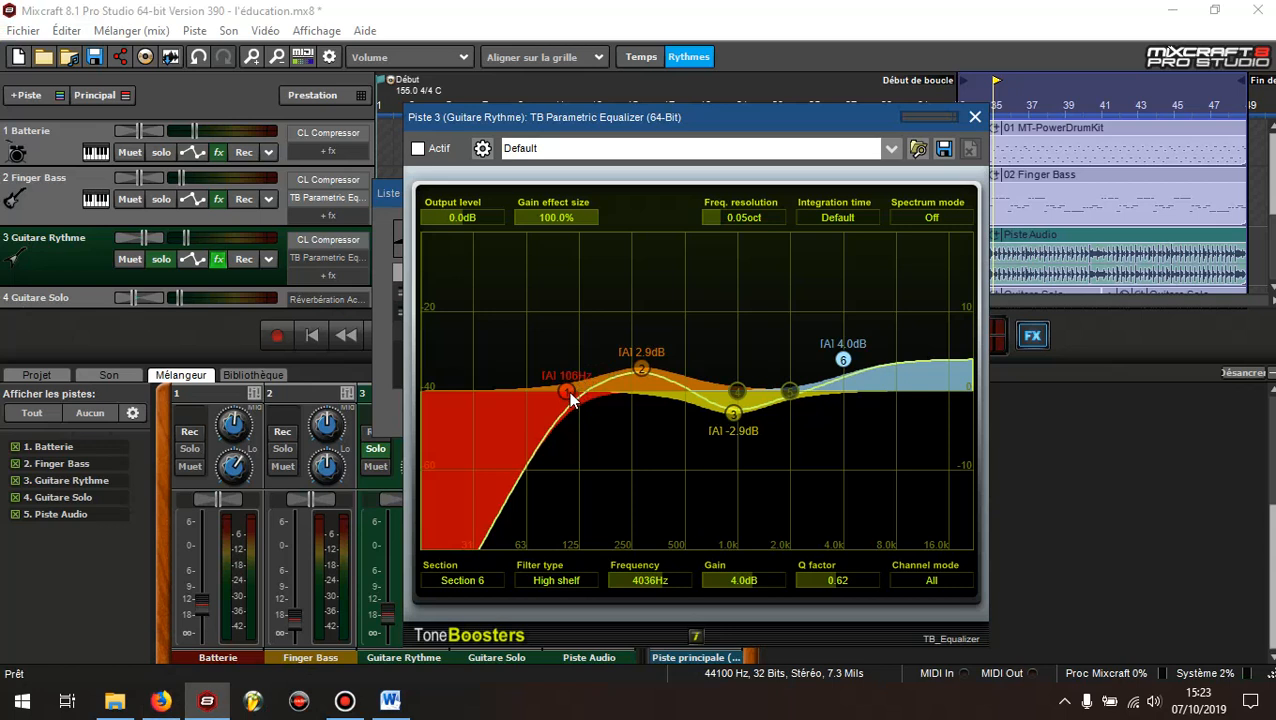
left_click(641, 368)
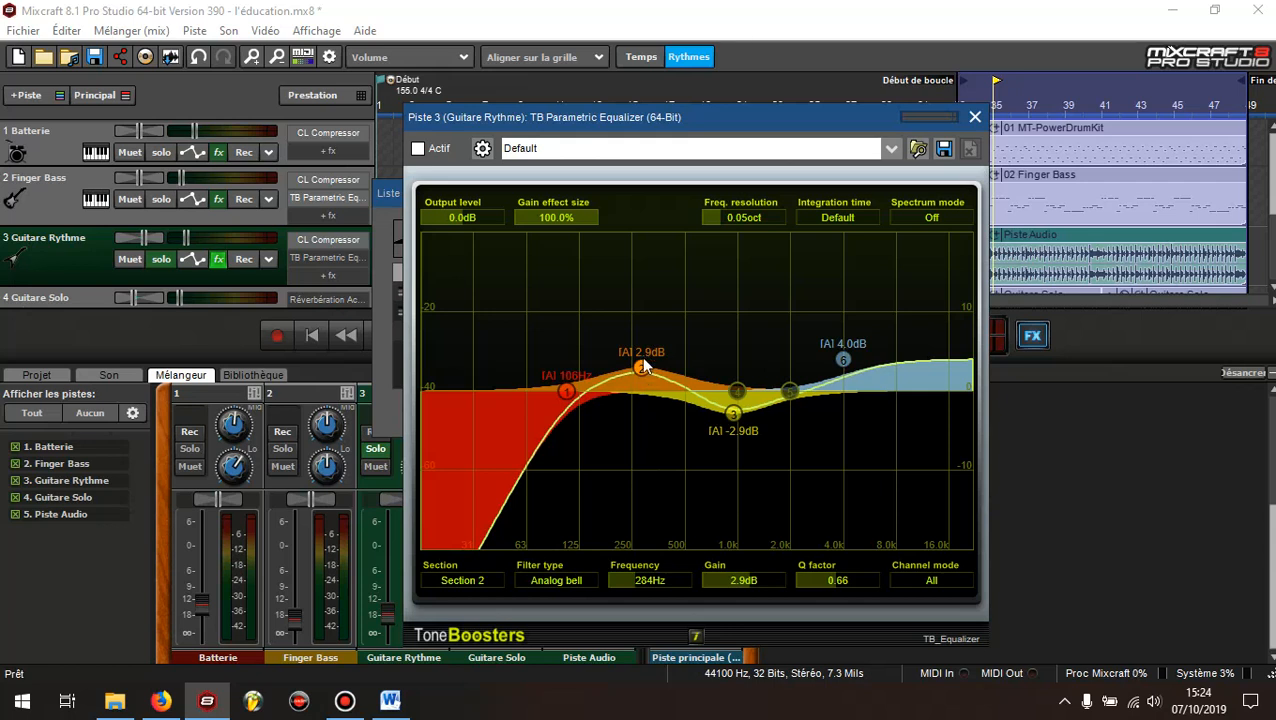
left_click(569, 394)
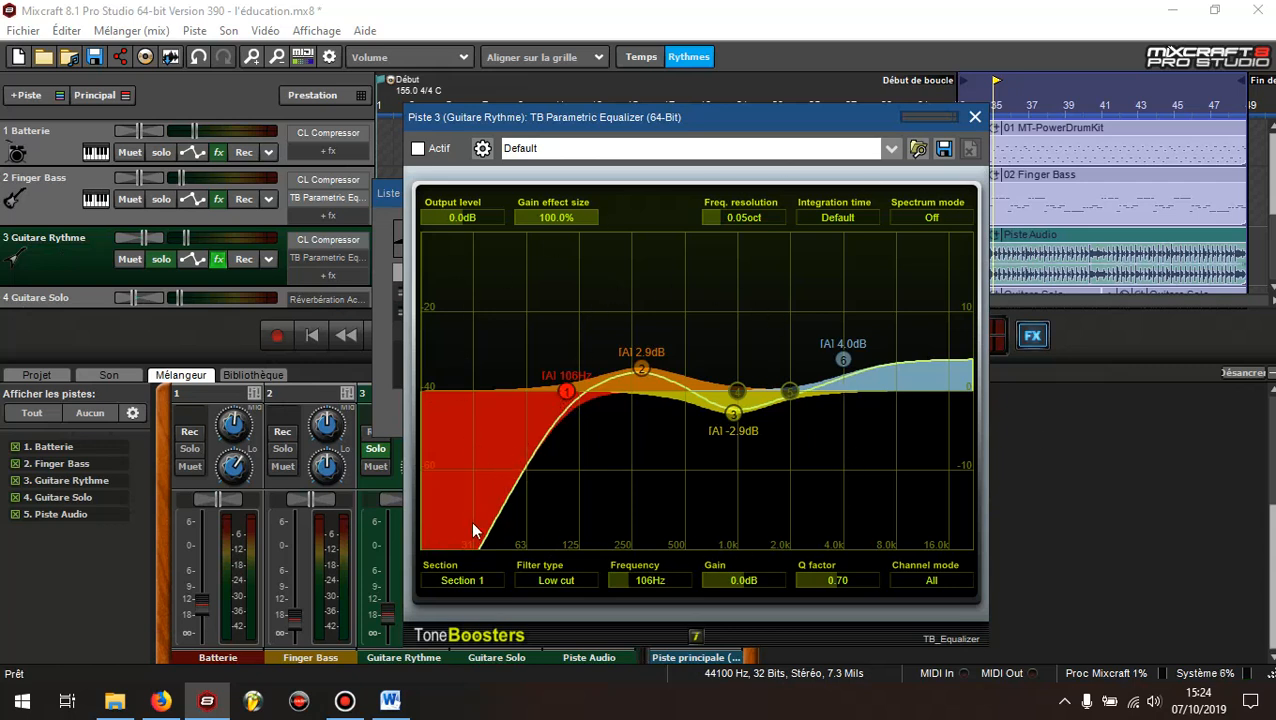
Select Finger Bass and Batterie in turn, return to the Guitare Rythme track and inspect section 2 of its equalizer
left_click(46, 208)
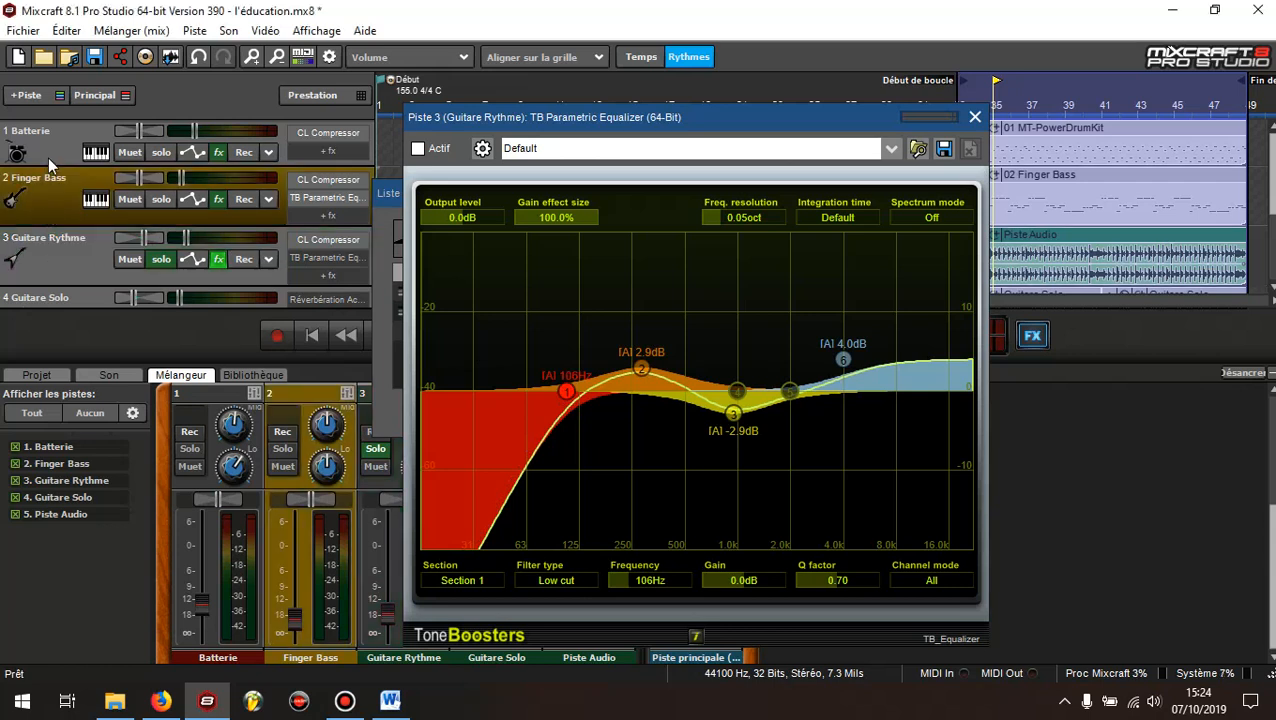
left_click(50, 151)
left_click(44, 215)
left_click(646, 369)
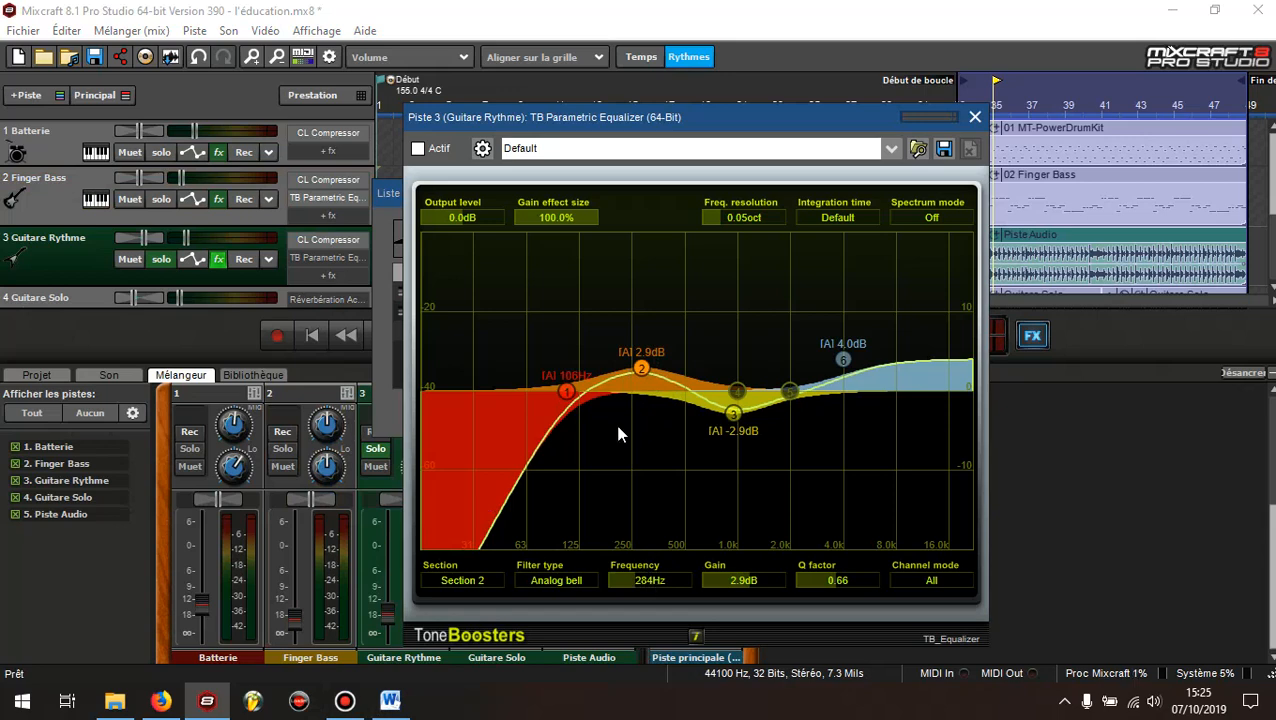
Consult the clean funky medium setting in the Word notes and set section 3 of the Guitare Rythme equalizer in Mixcraft to -3.8 dB at 935 Hz
left_click(390, 702)
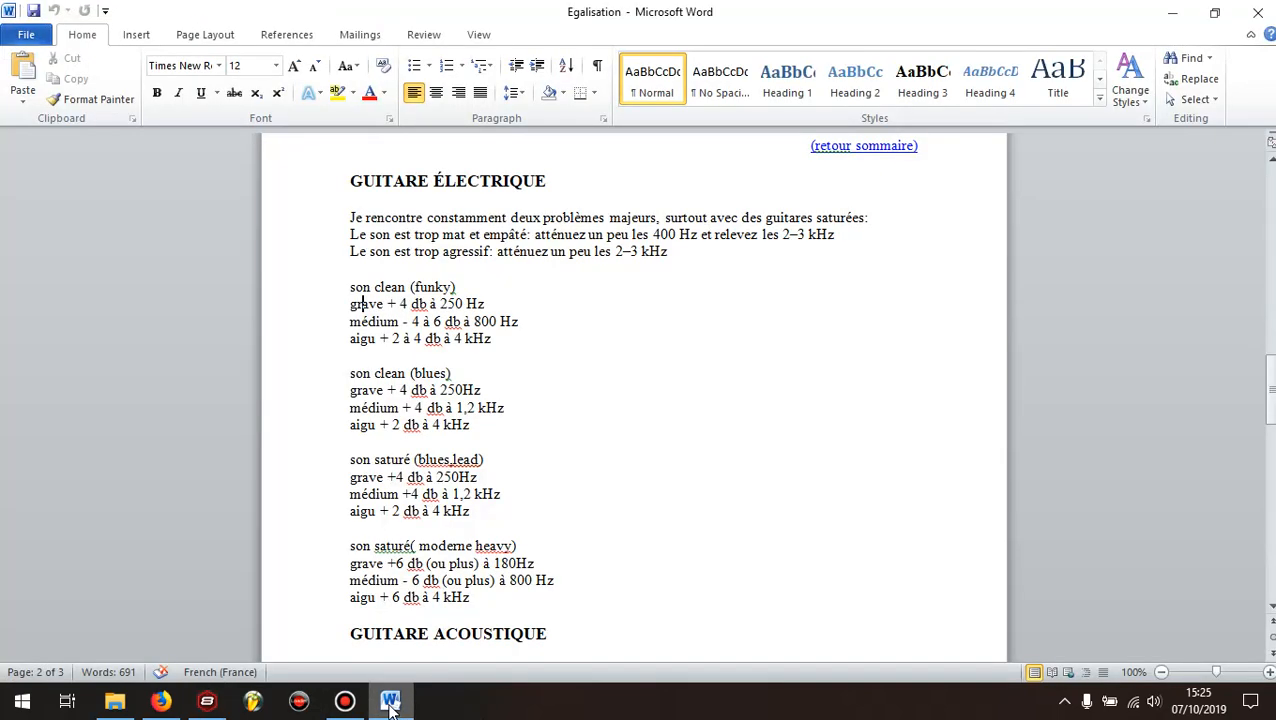
left_click(499, 321)
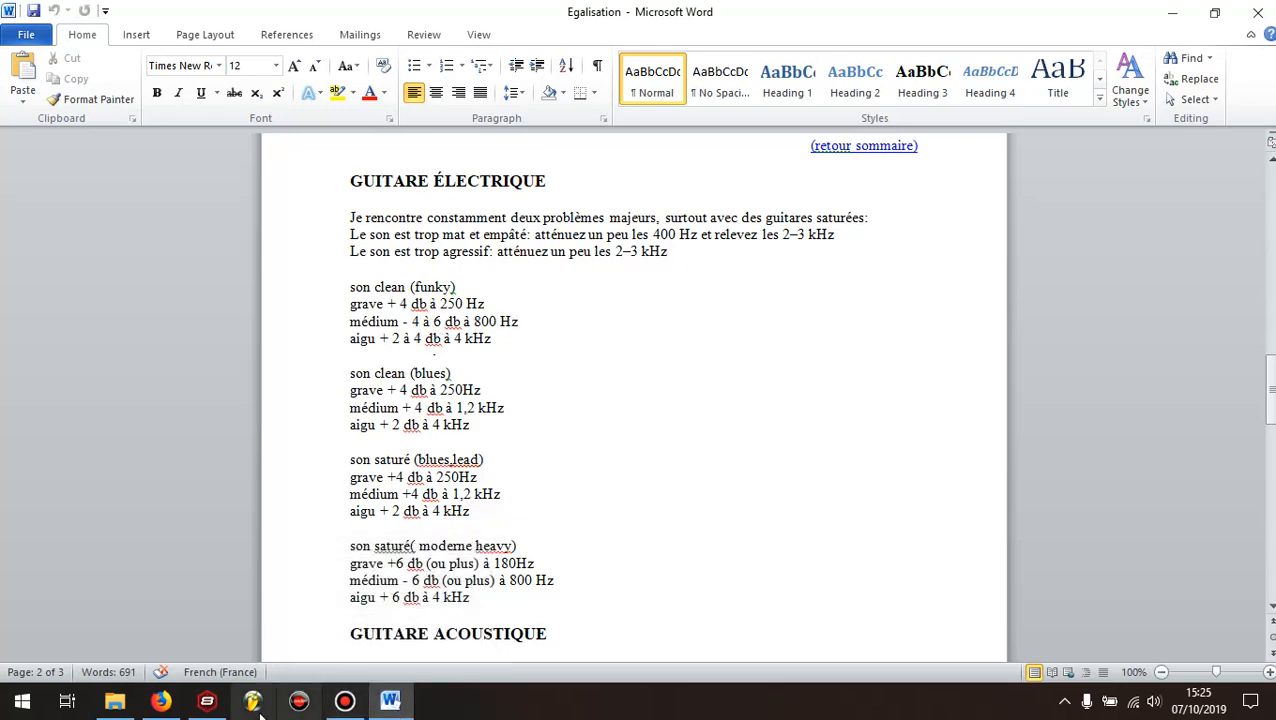
left_click(207, 700)
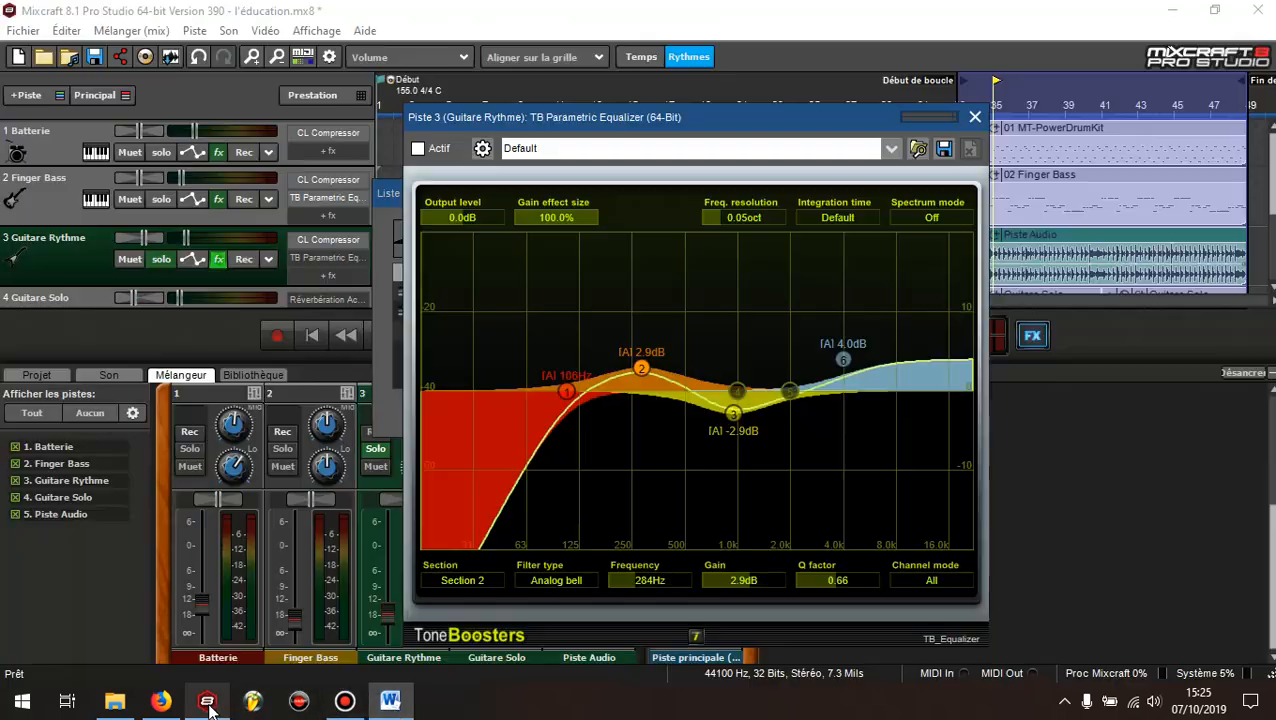
left_click(730, 411)
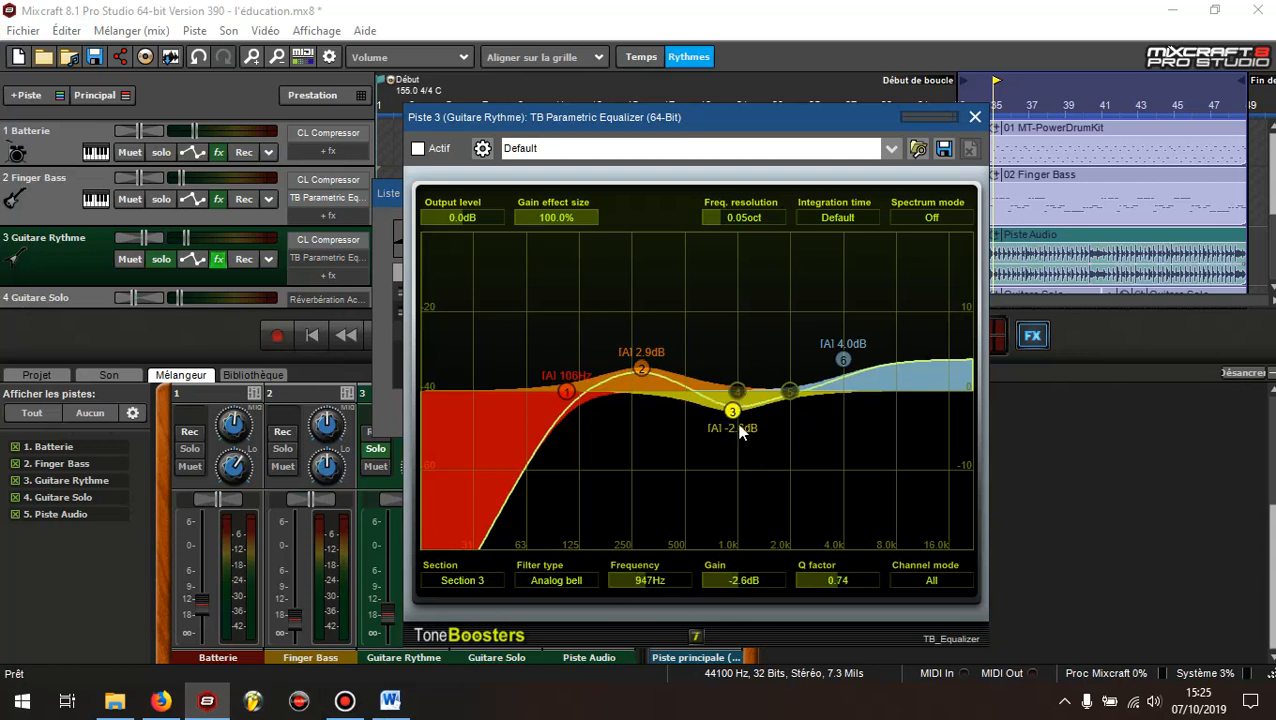
left_click_drag(732, 411, 734, 420)
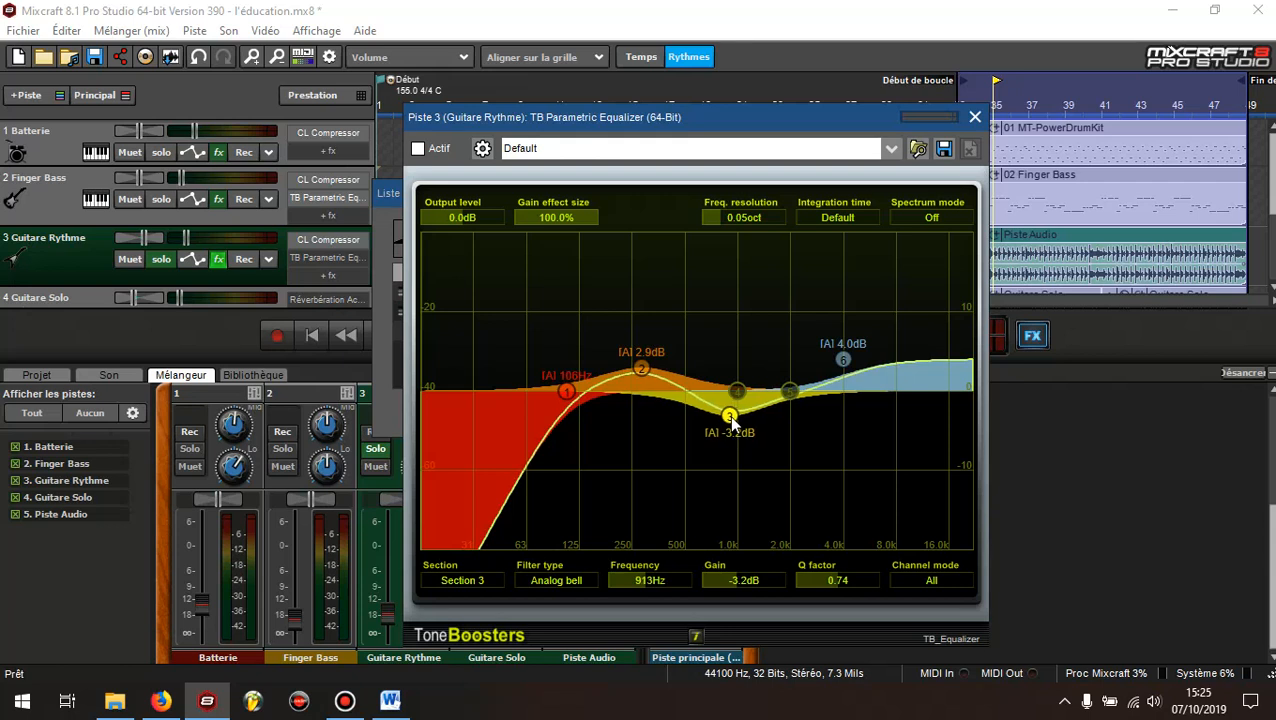
left_click_drag(734, 420, 736, 425)
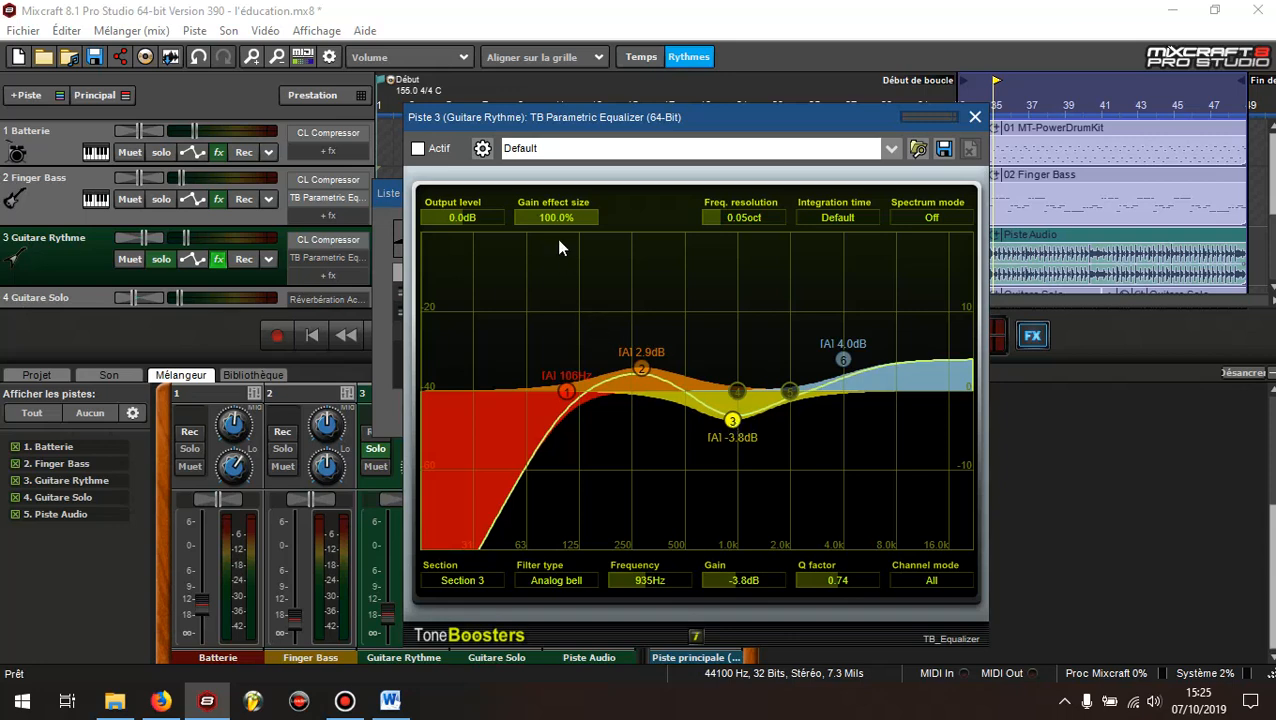
Check the treble recommendation for the clean funky sound in Word, then inspect section 6 of the rhythm guitar's equalizer in Mixcraft
left_click(390, 700)
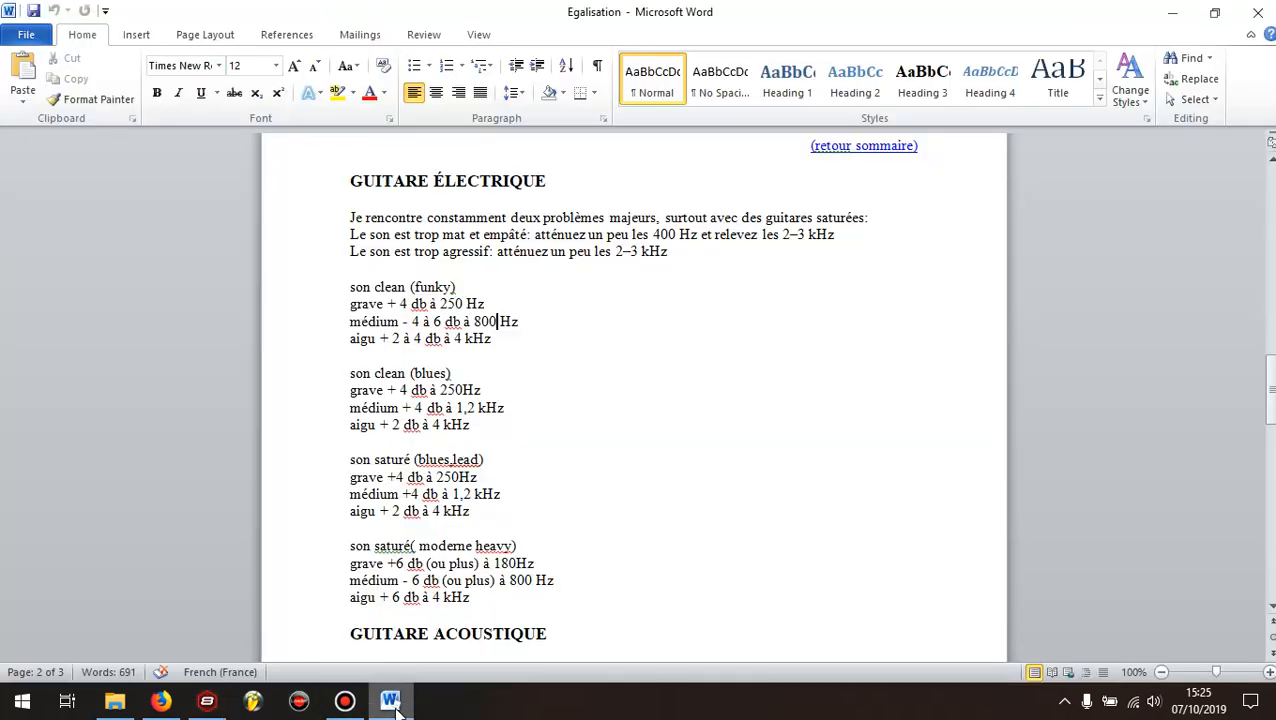
left_click(212, 706)
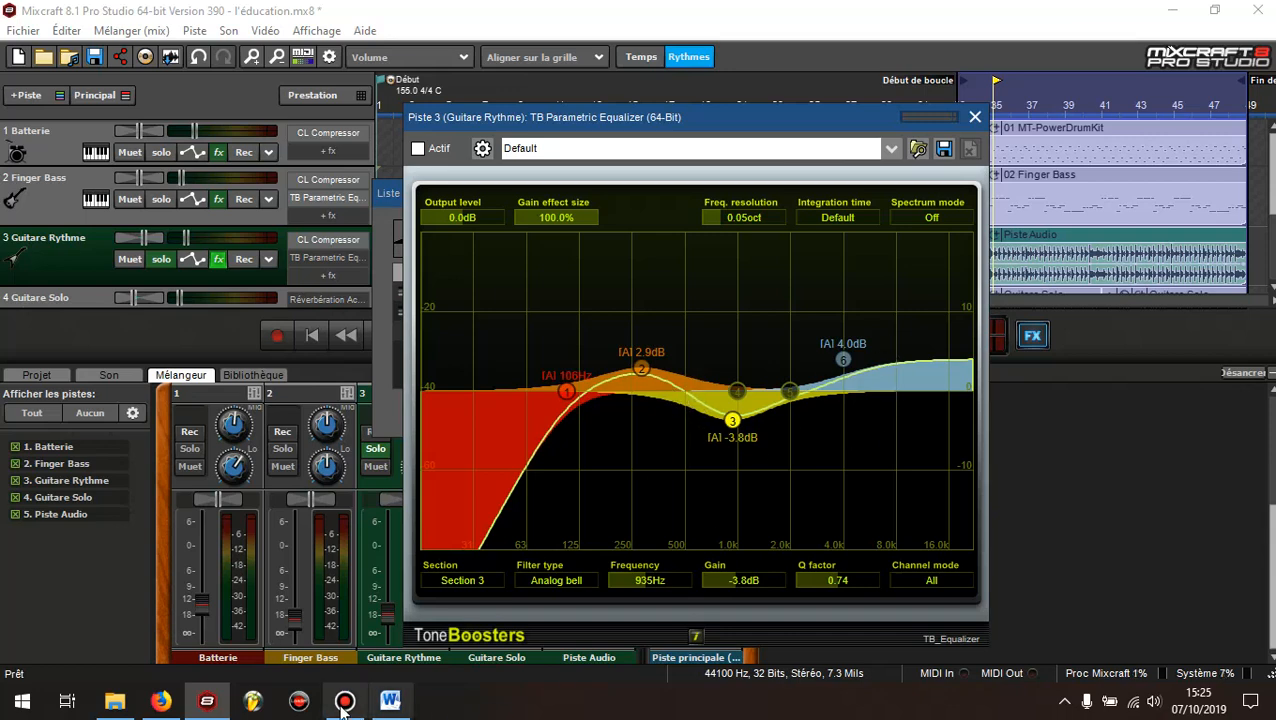
left_click(390, 700)
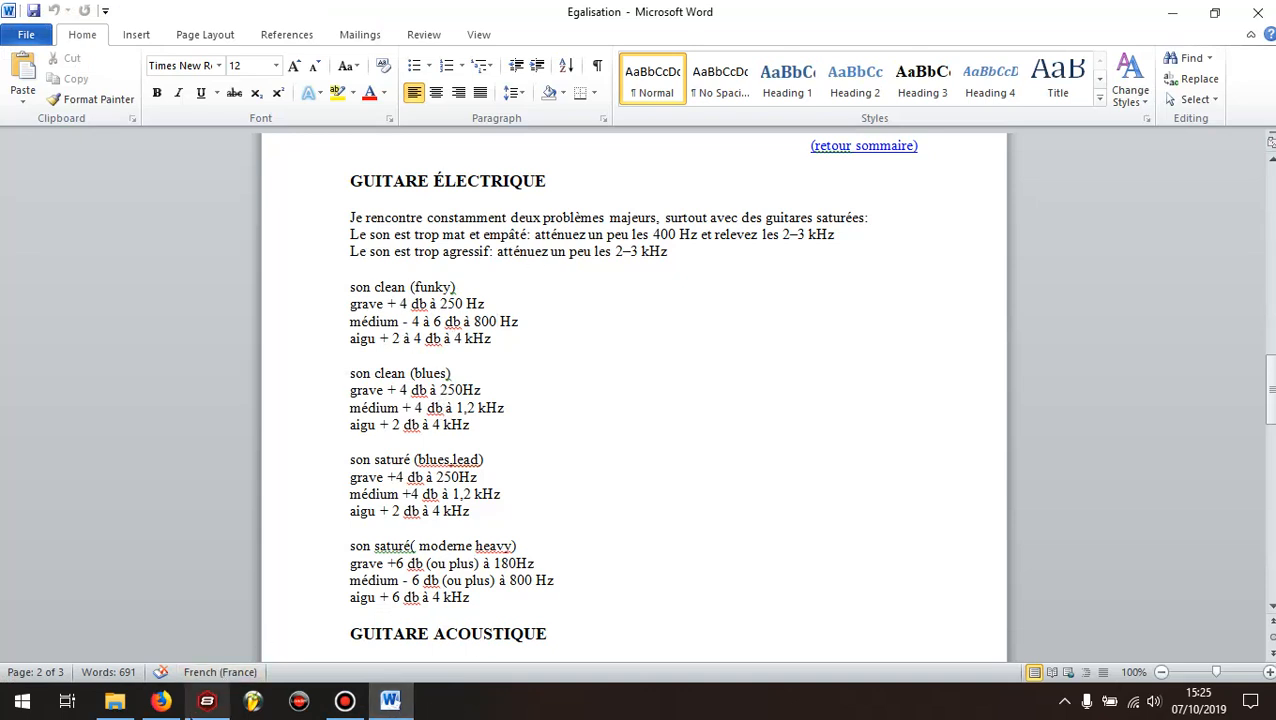
mouse_move(207, 703)
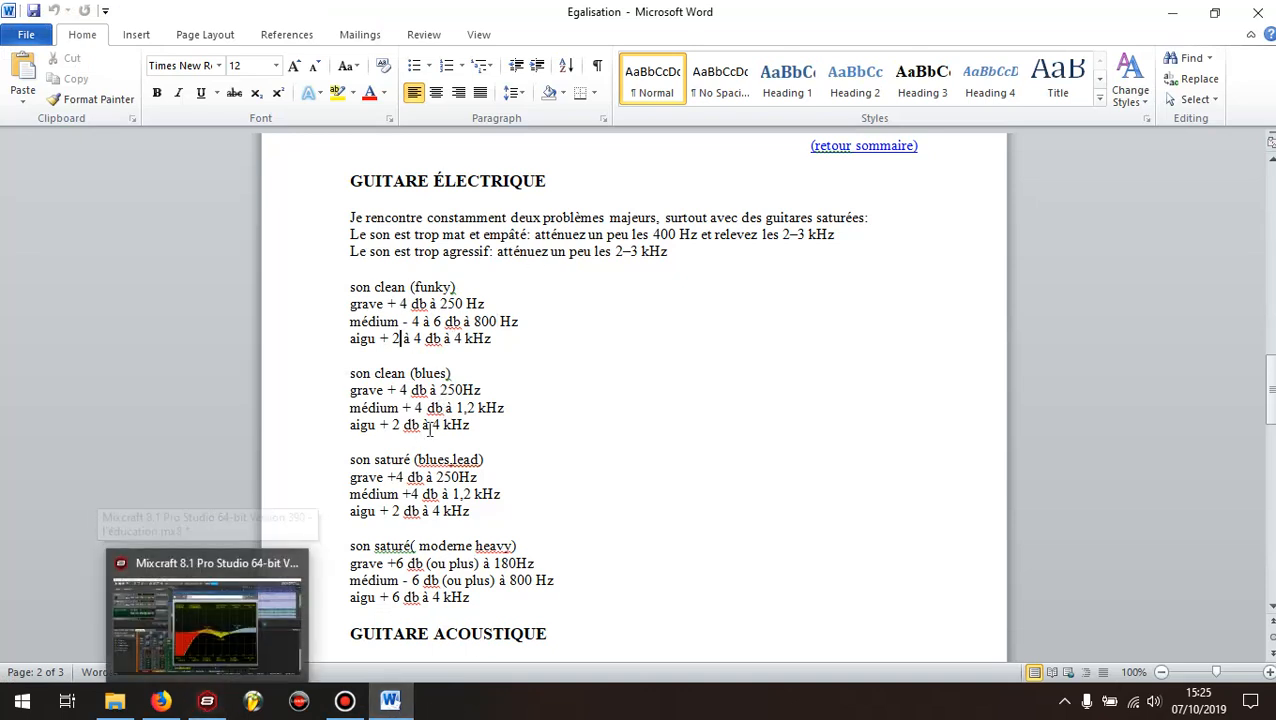
left_click(207, 703)
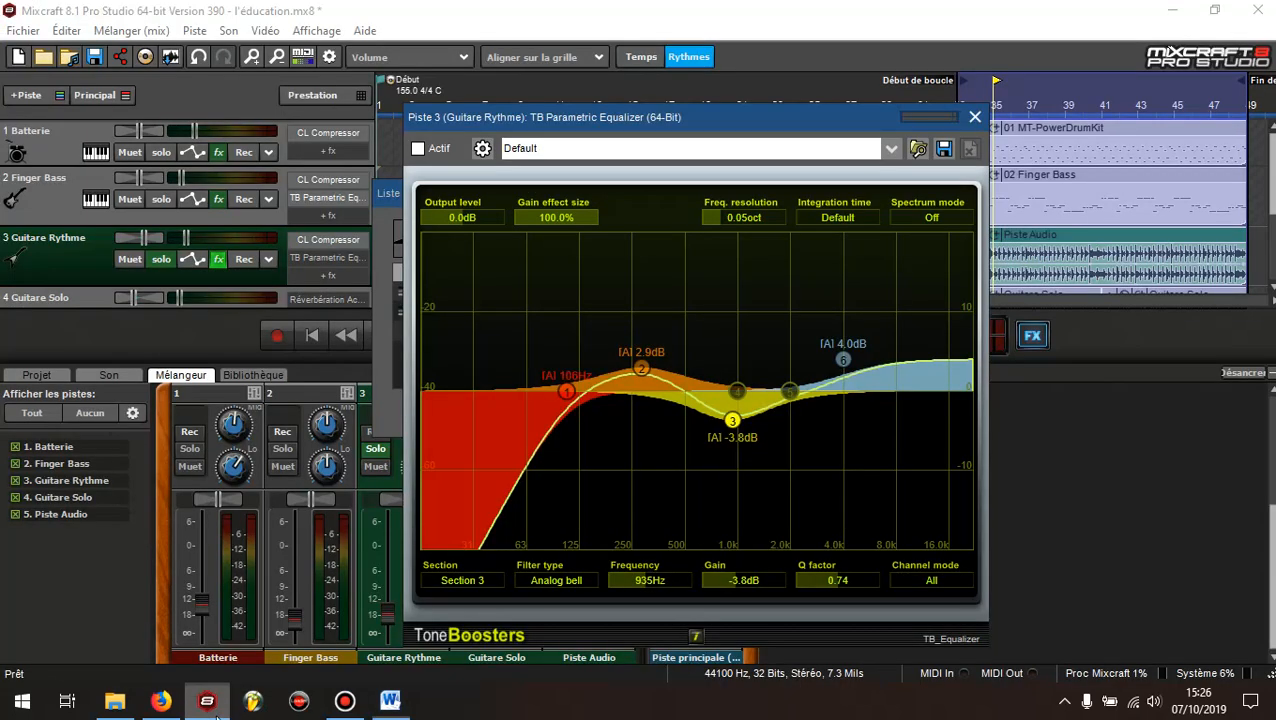
left_click(843, 359)
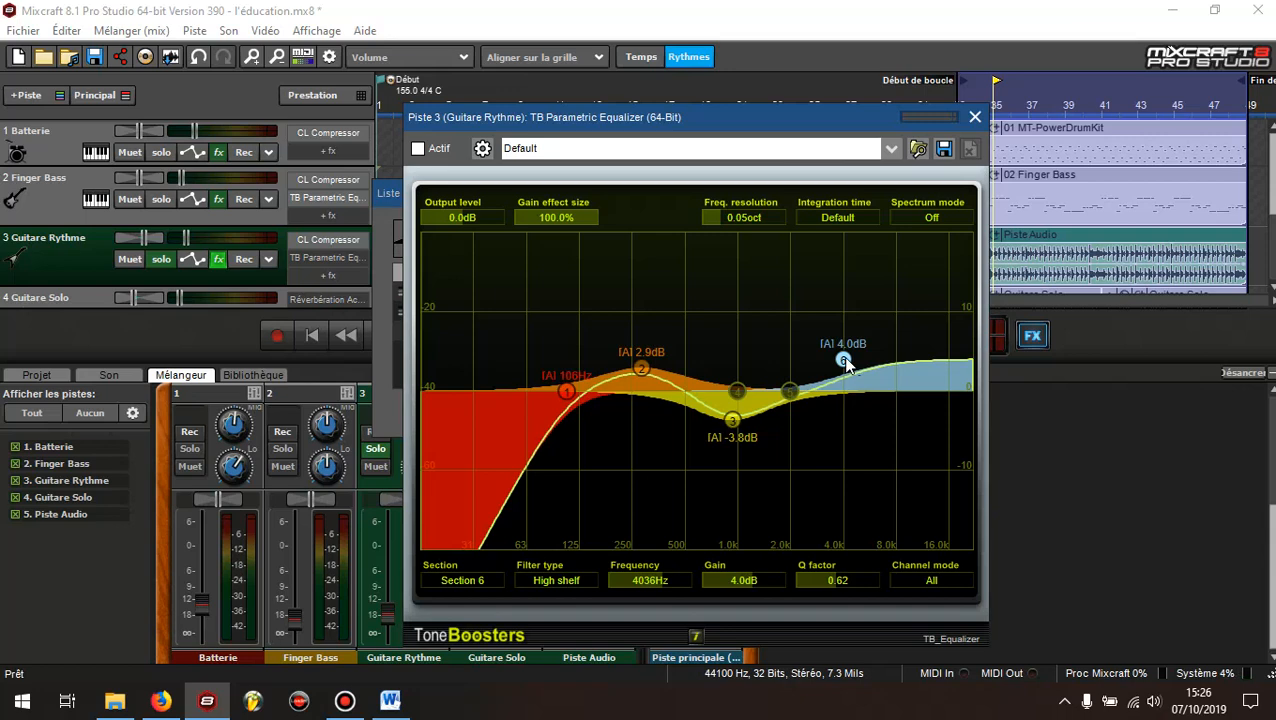
Move the equalizer window aside, close the Guitare Rythme effects list and start playback
left_click_drag(800, 118, 957, 137)
left_click(530, 200)
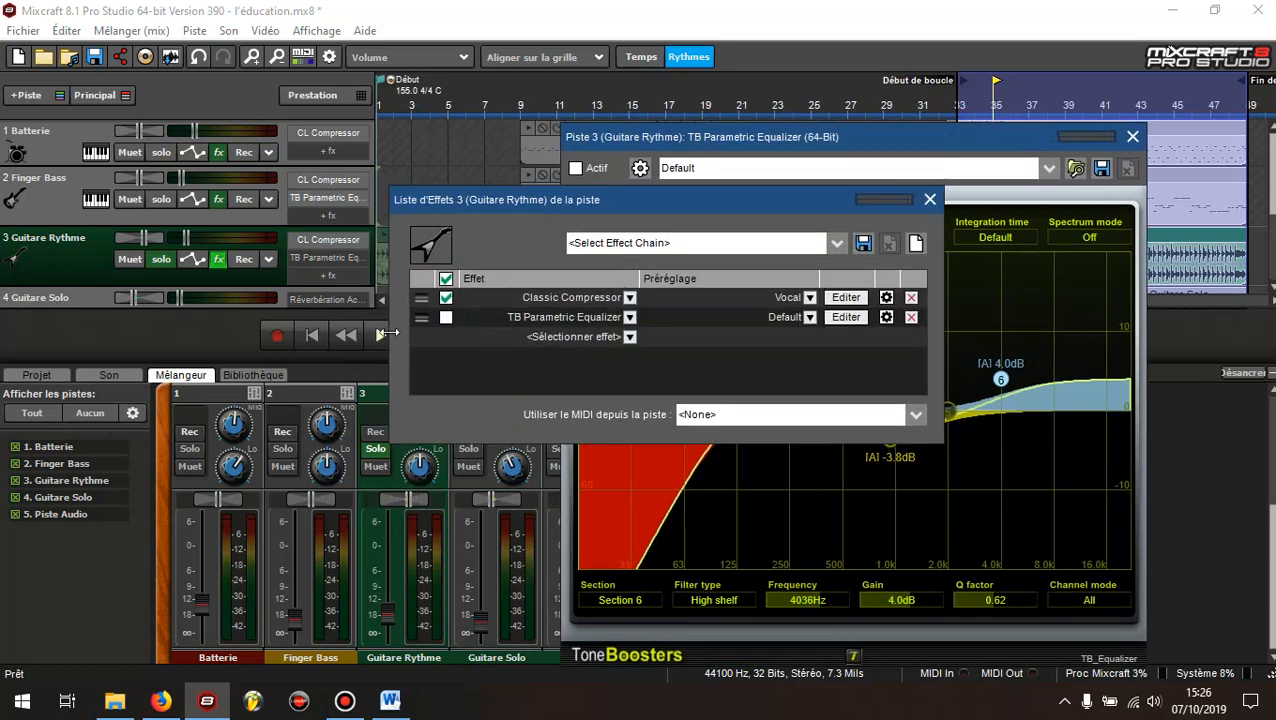
left_click(929, 200)
left_click(379, 340)
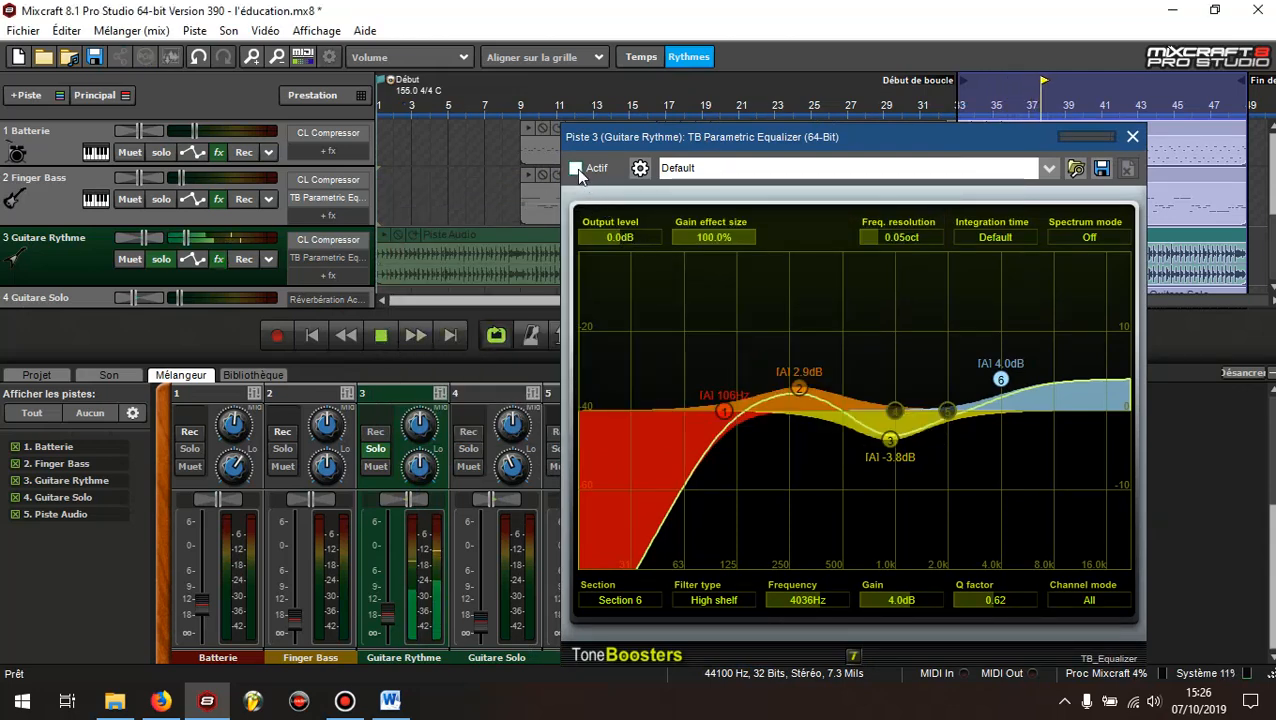
Activate the Guitare Rythme equalizer, bypassing it briefly during playback to compare the sound, and leave it on
left_click(577, 169)
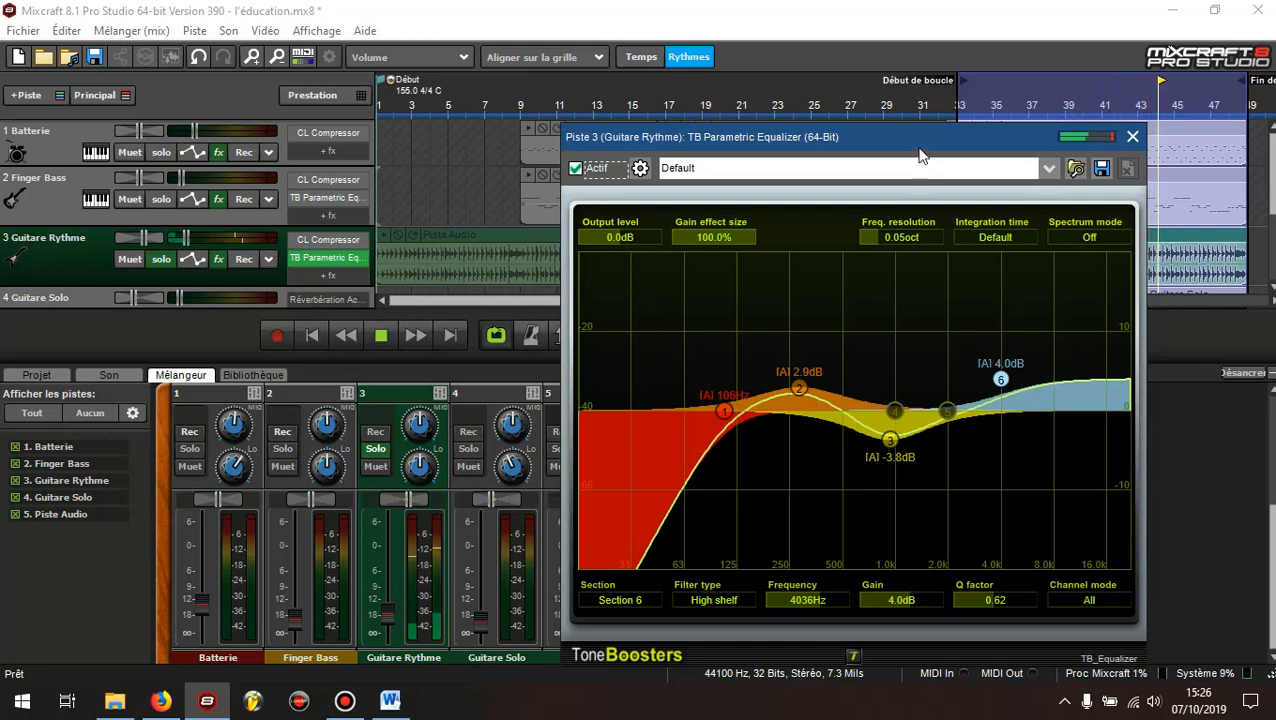
left_click_drag(920, 137, 928, 122)
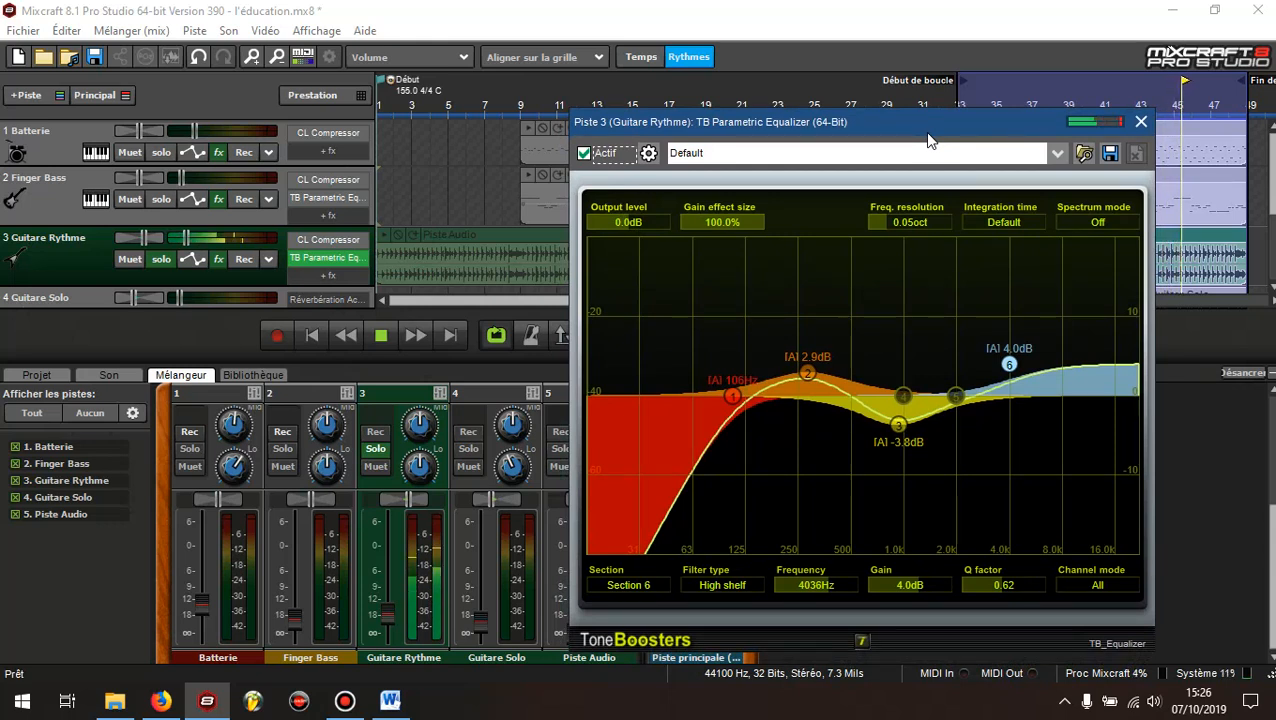
left_click(582, 158)
left_click(582, 158)
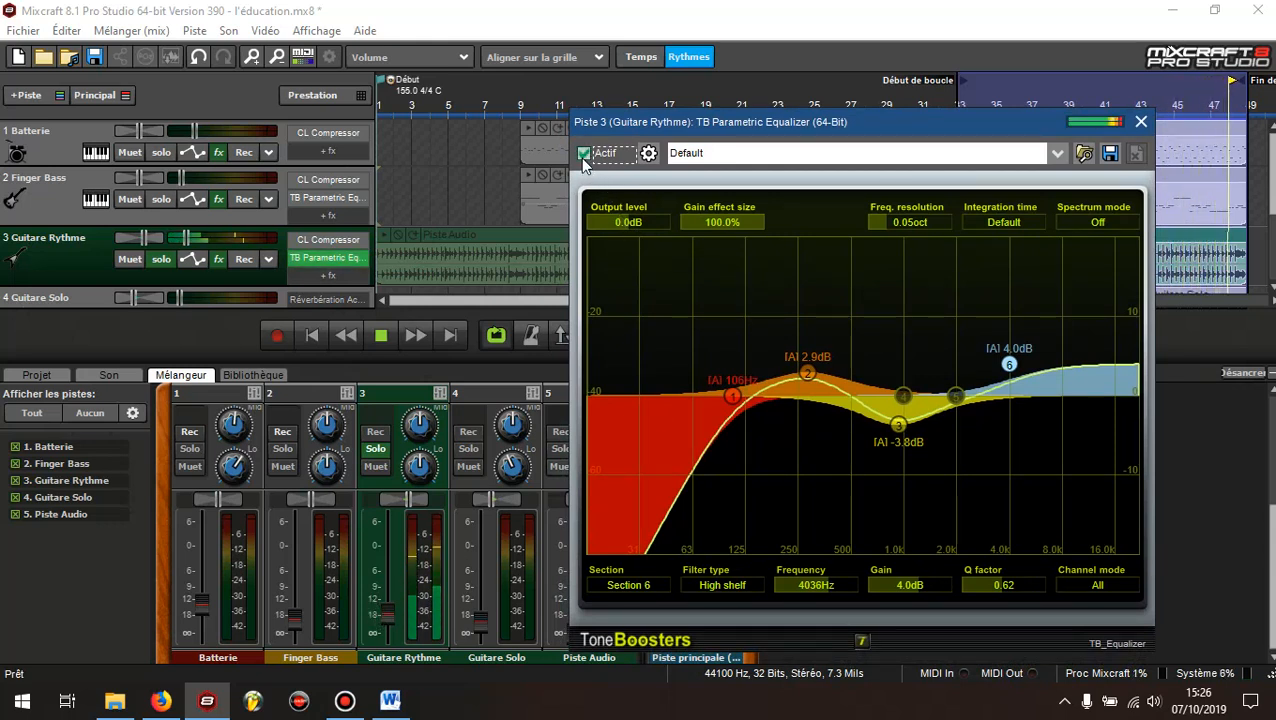
Take Guitare Rythme out of solo and mute the Guitare Solo track
left_click(160, 259)
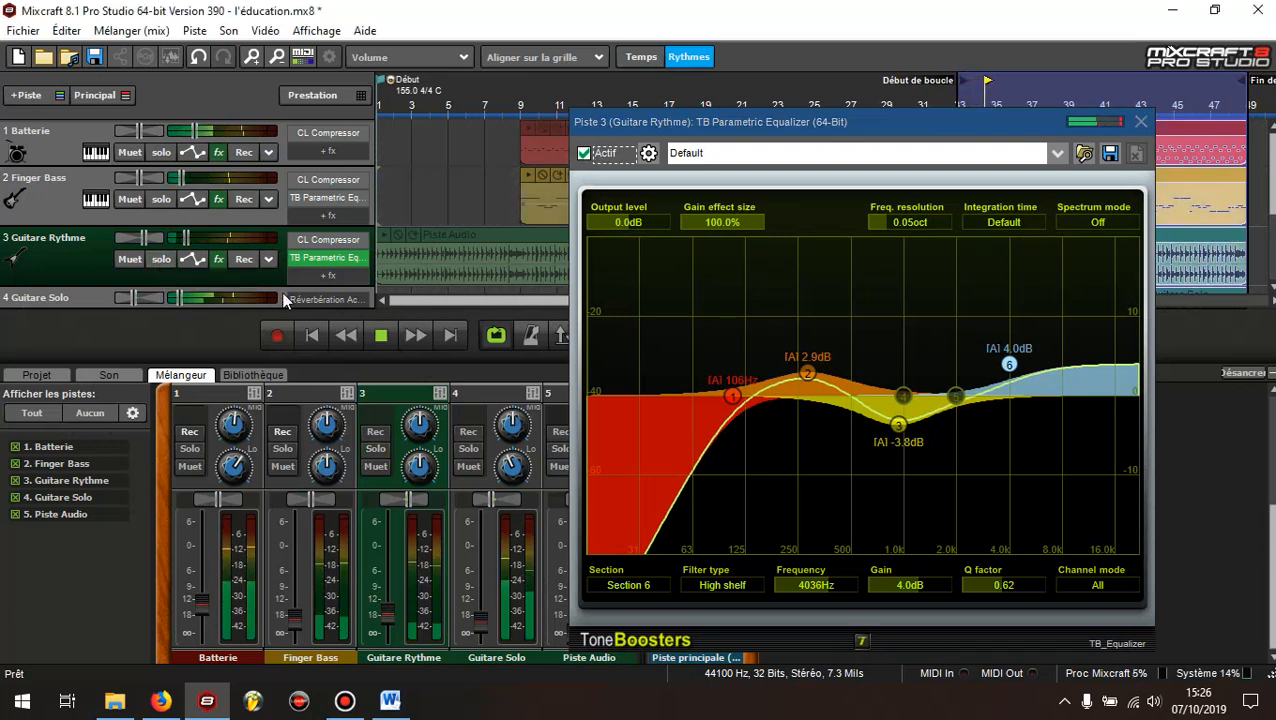
scroll(237, 283, "down", 1)
left_click(132, 291)
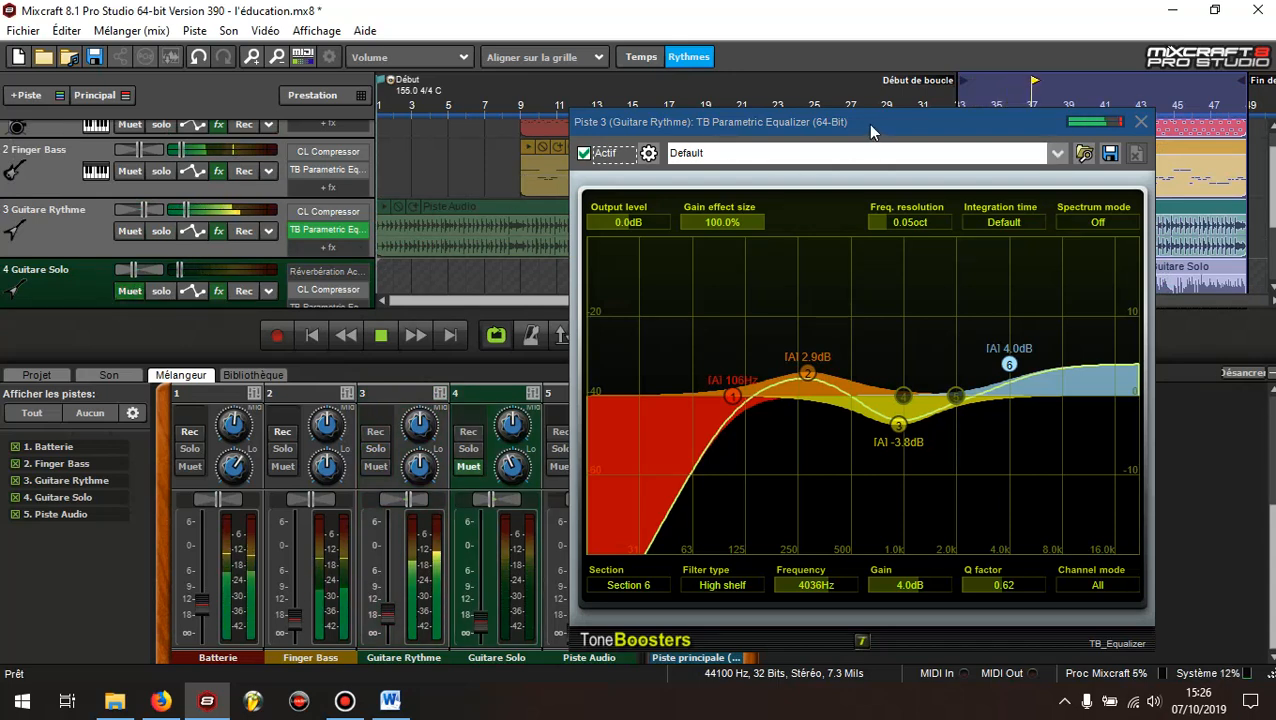
Close the equalizer, fine-tune the Guitare Rythme volume fader in the mixer and stop playback
left_click(1141, 122)
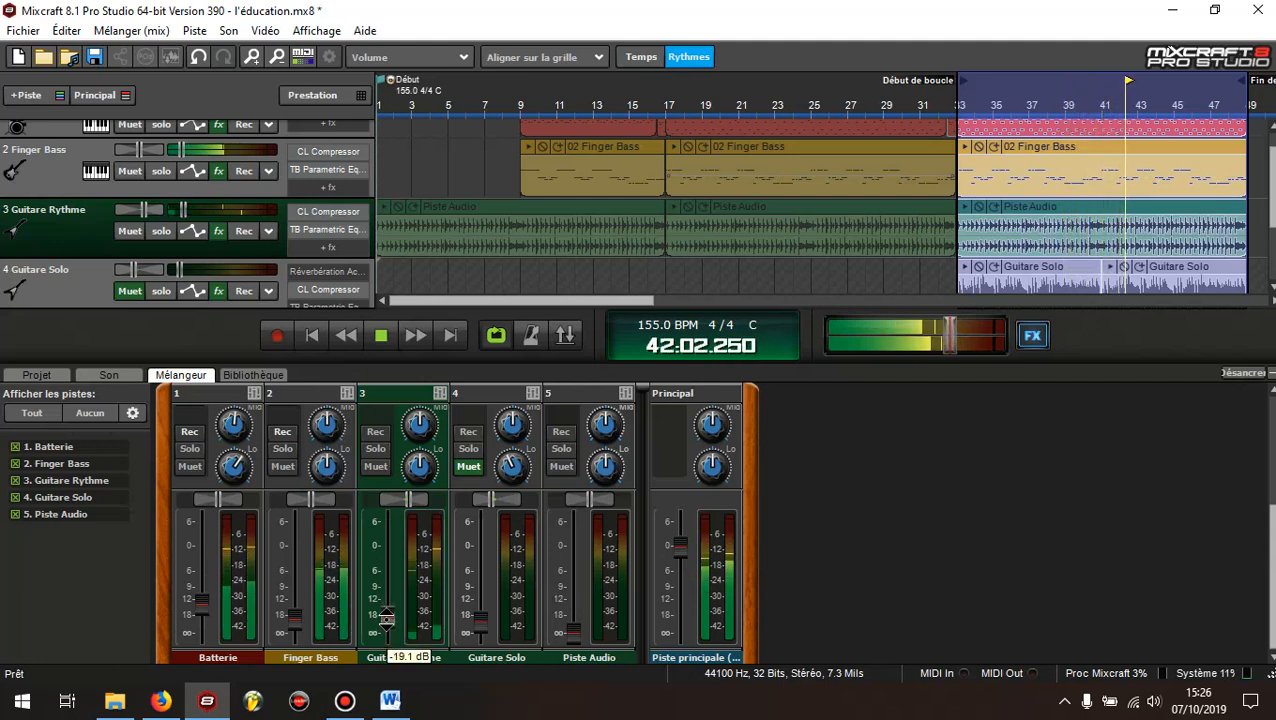
mouse_move(387, 613)
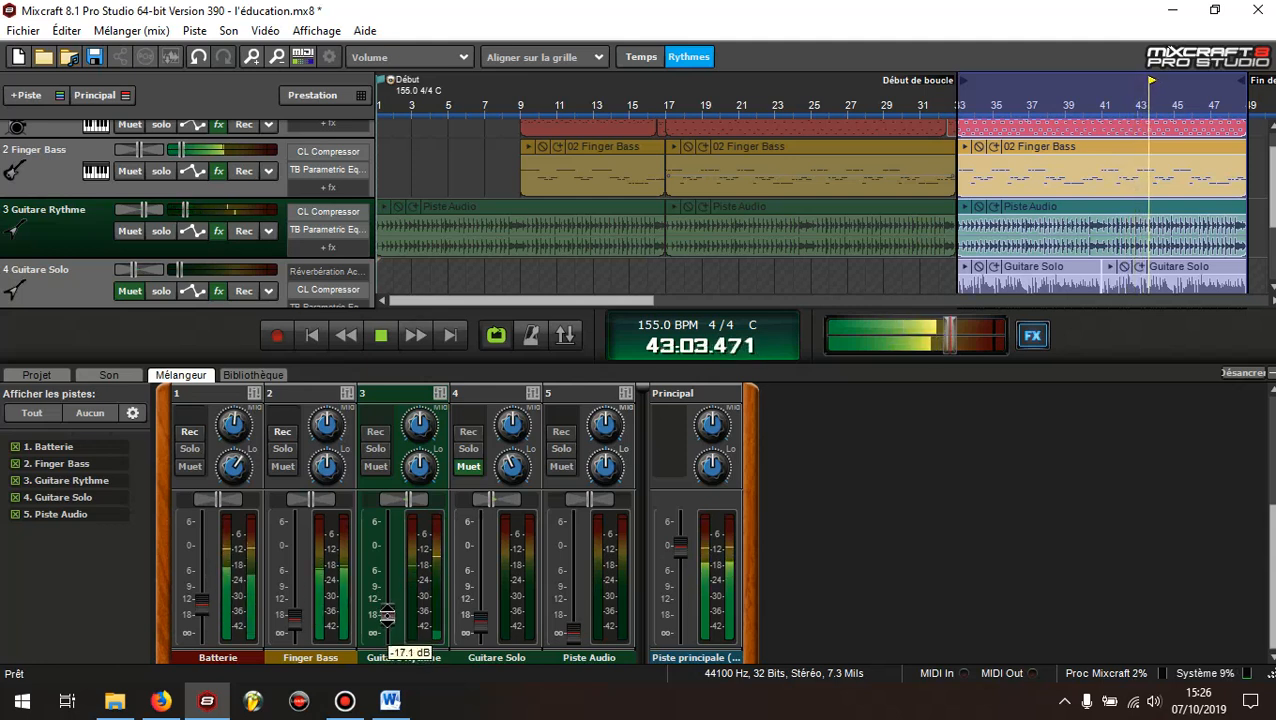
left_click_drag(387, 615, 387, 617)
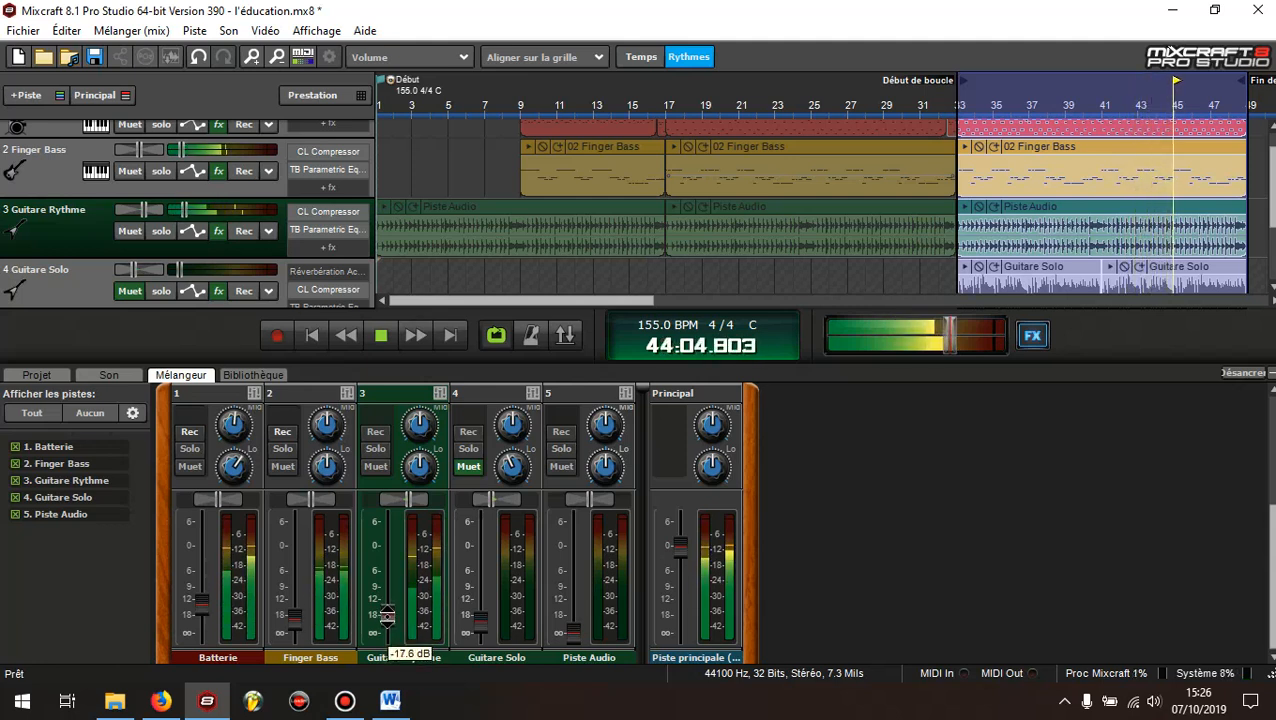
left_click(380, 335)
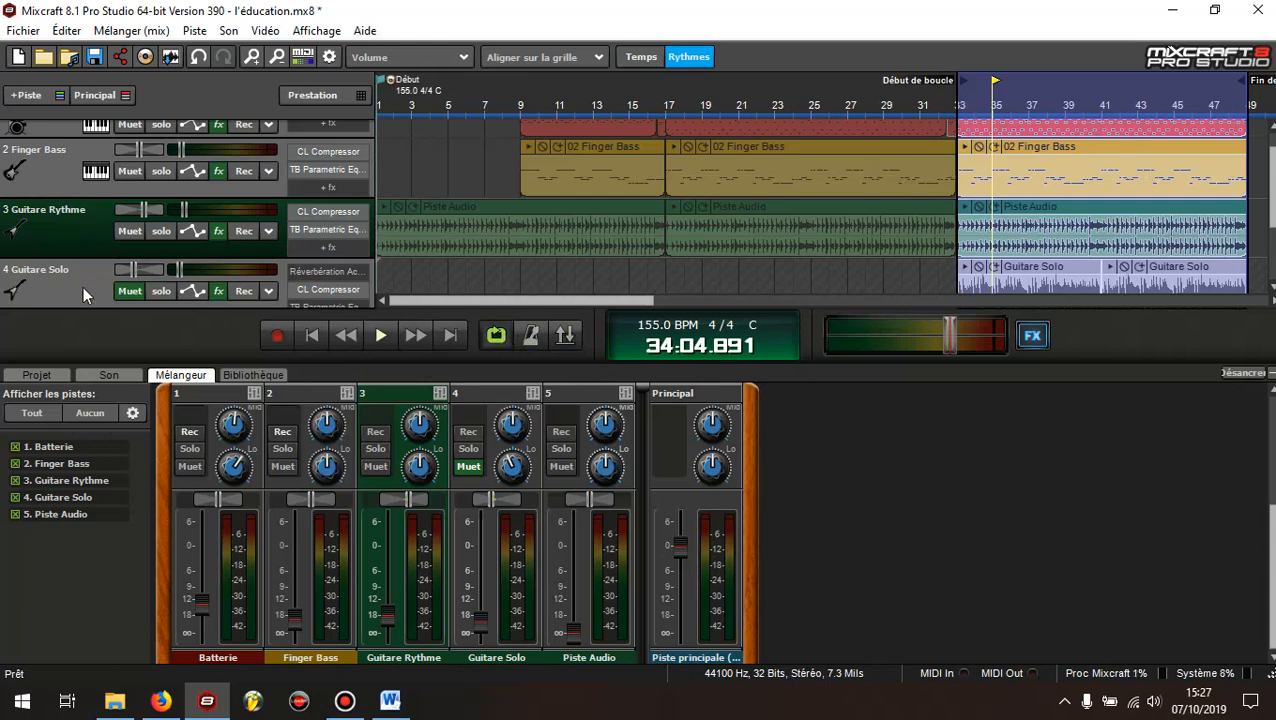
Select the Guitare Solo track, unmute it and put it in solo
left_click(50, 286)
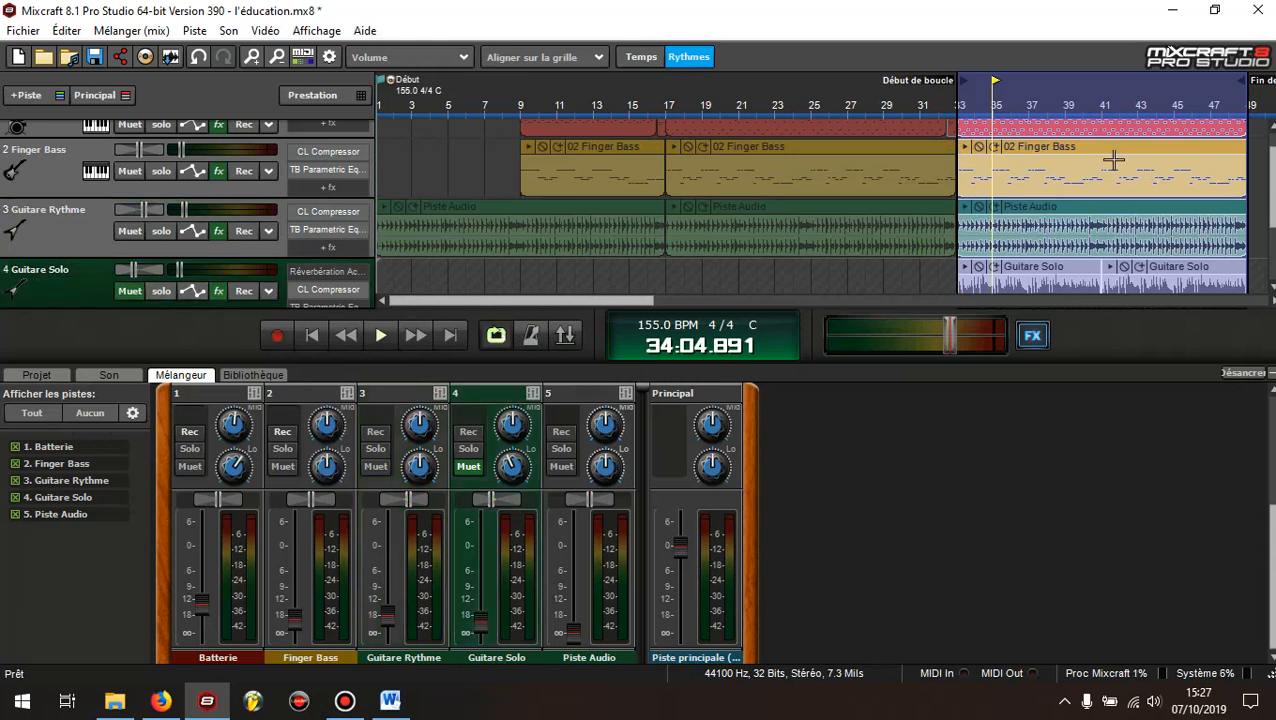
left_click(130, 291)
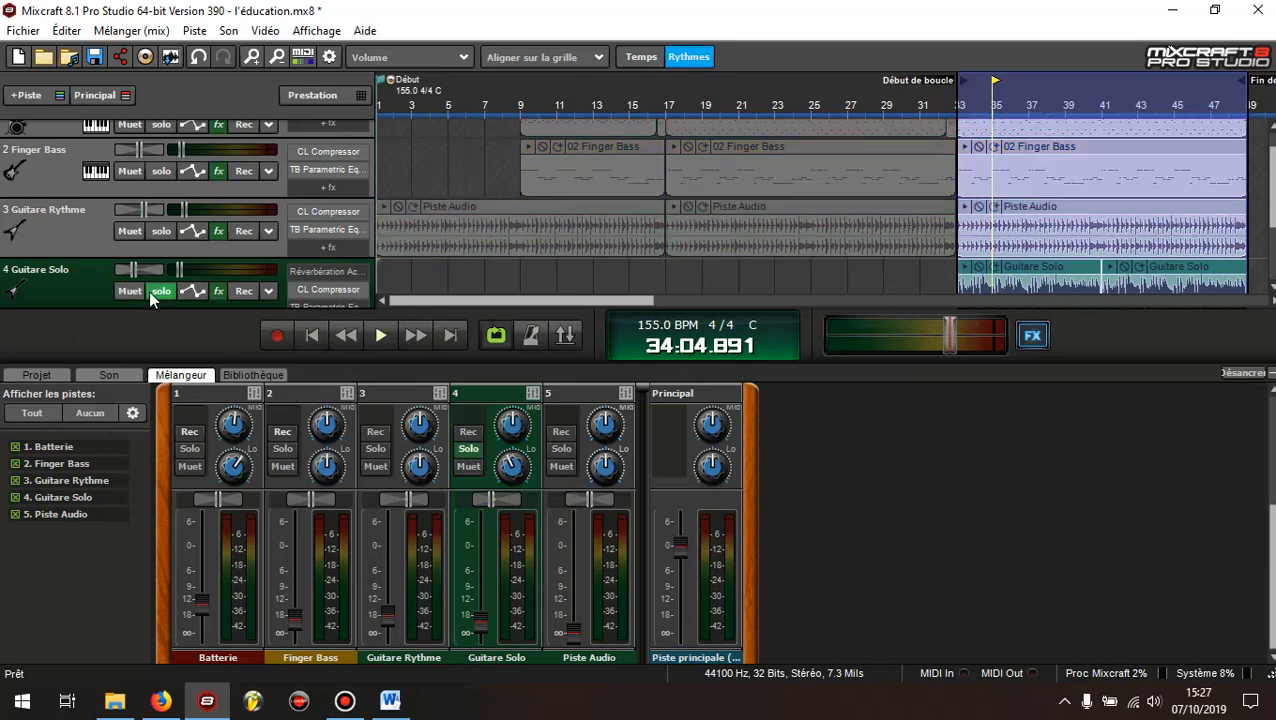
left_click(149, 290)
Open the TB Parametric Equalizer from the Guitare Solo effects list, leaving the Classic Compressor enabled
left_click(219, 293)
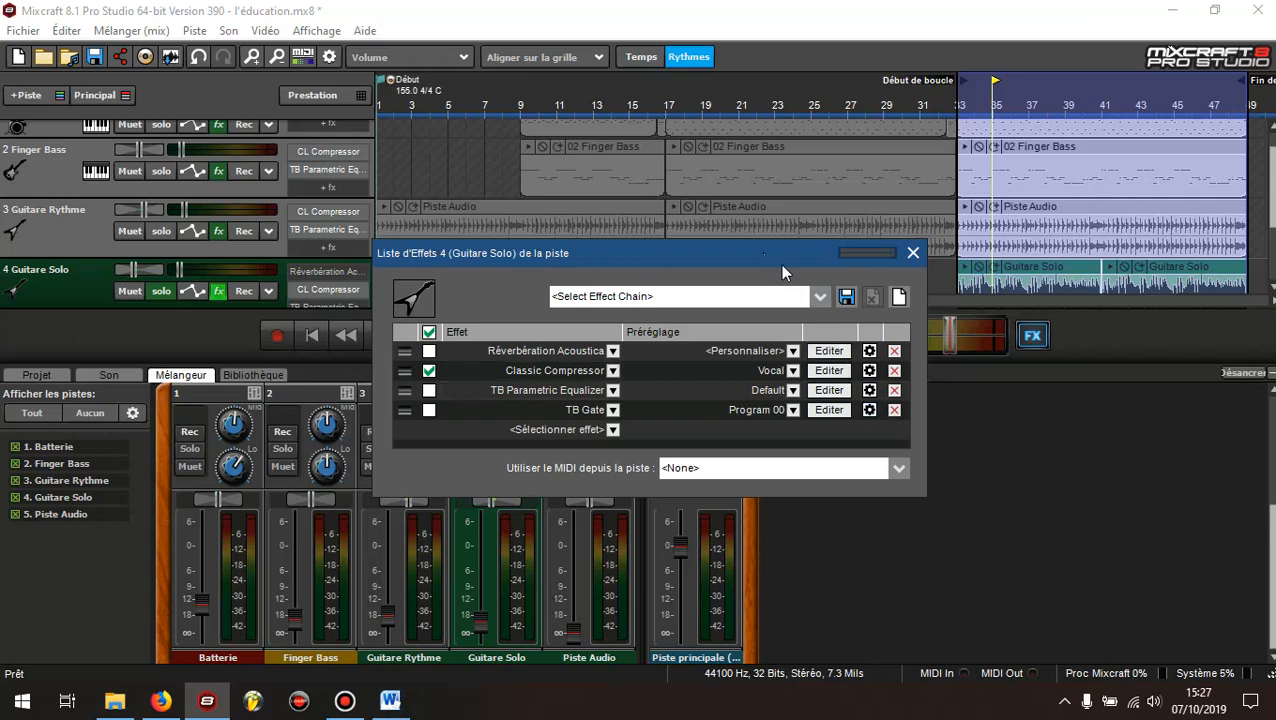
left_click(429, 370)
left_click(429, 370)
left_click(827, 391)
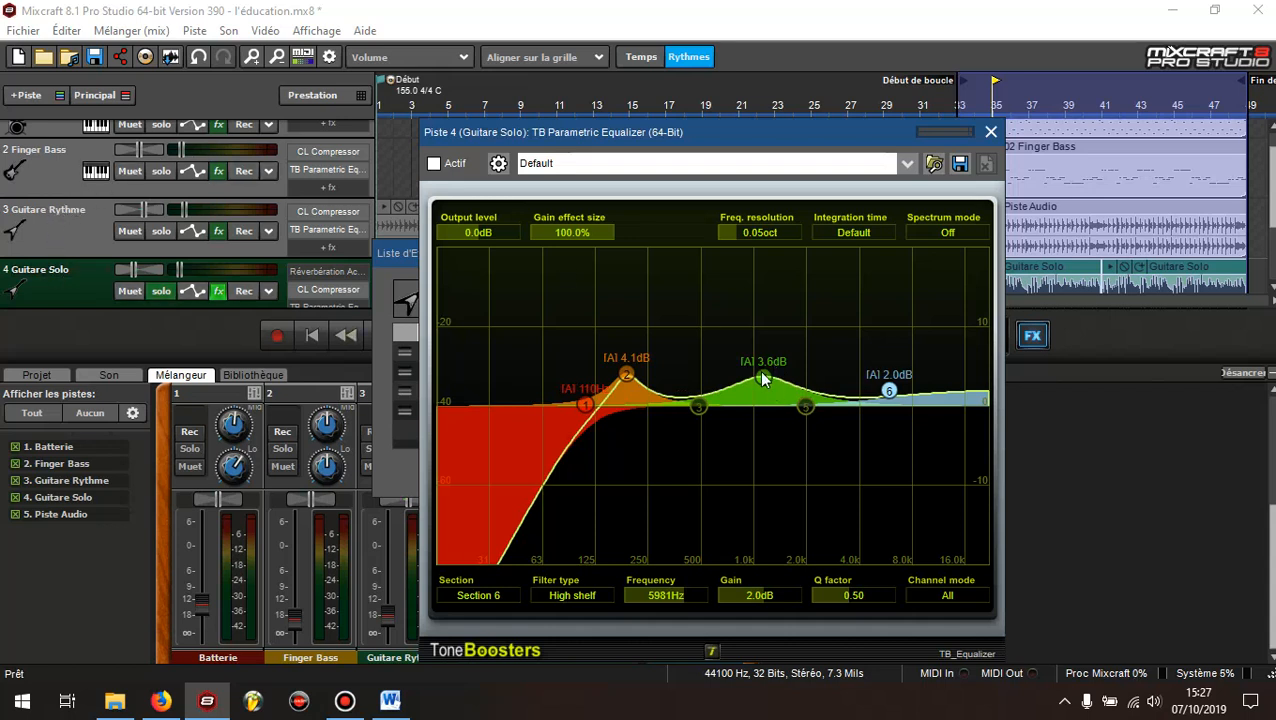
Compare the Guitare Rythme and Guitare Solo equalizer curves side by side, then close the rhythm guitar's equalizer
left_click(218, 230)
left_click(842, 318)
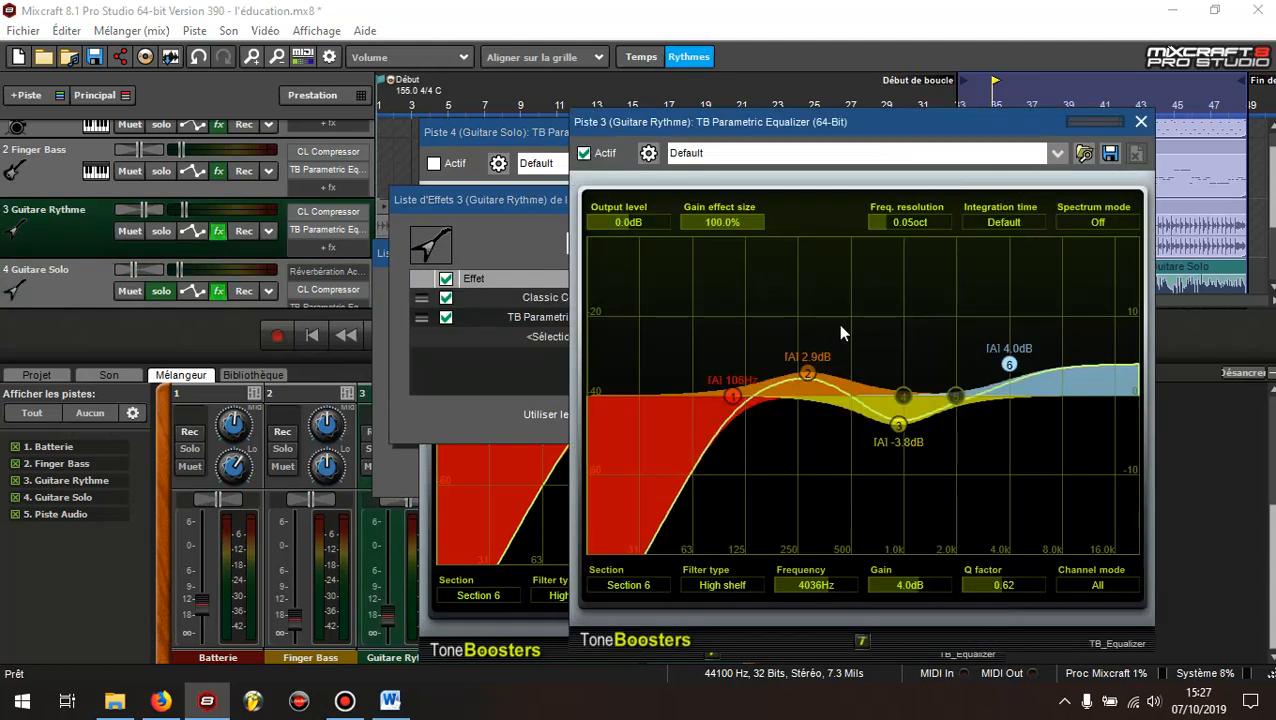
left_click_drag(891, 139, 258, 143)
left_click(929, 199)
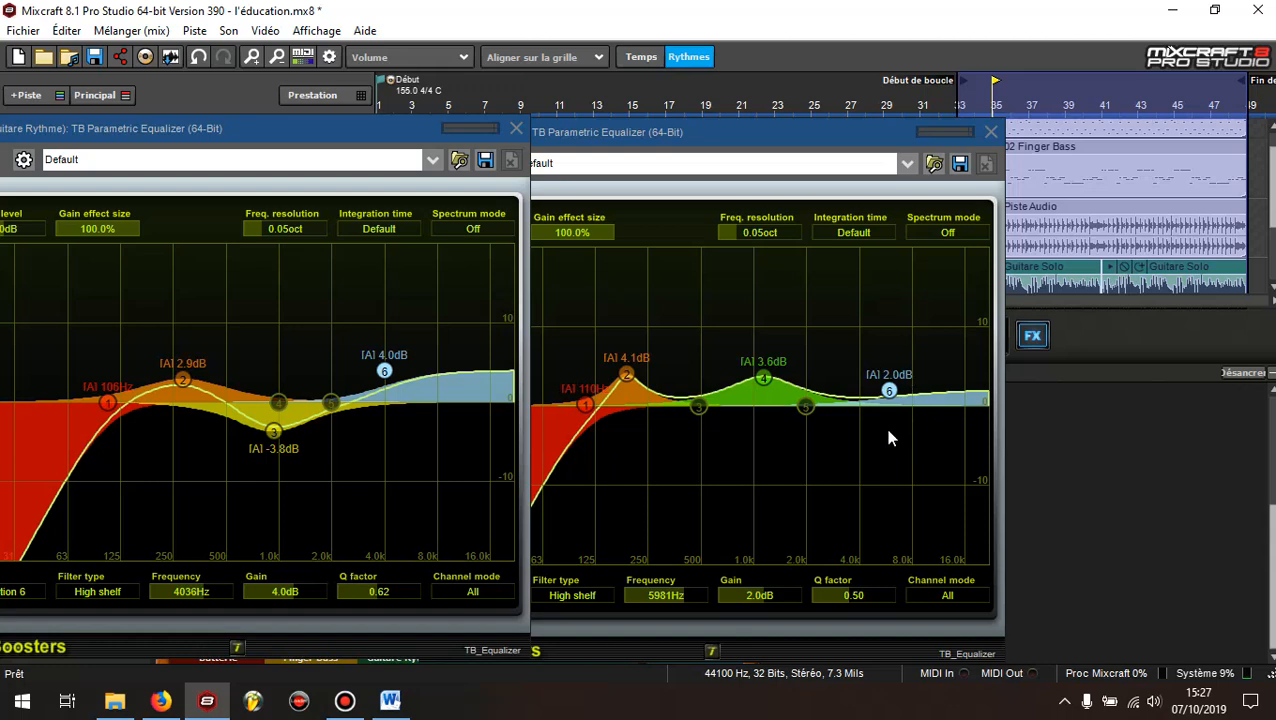
left_click_drag(780, 140, 910, 145)
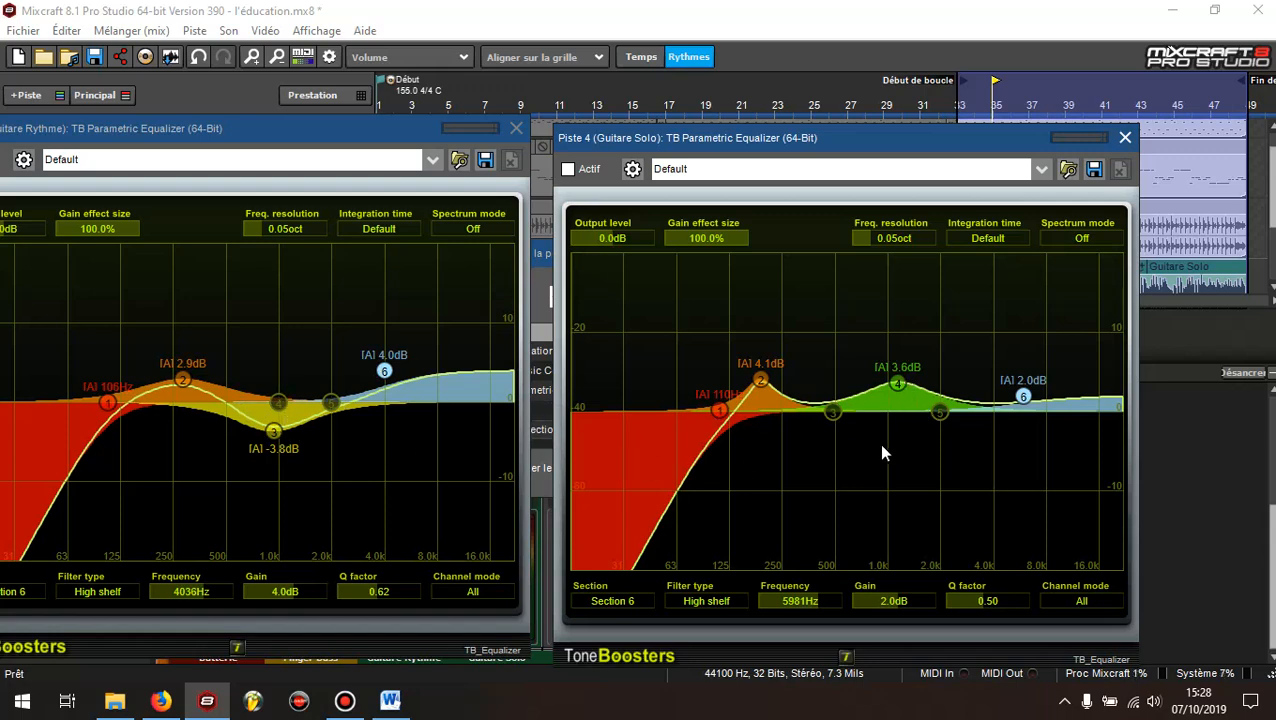
left_click_drag(318, 129, 404, 146)
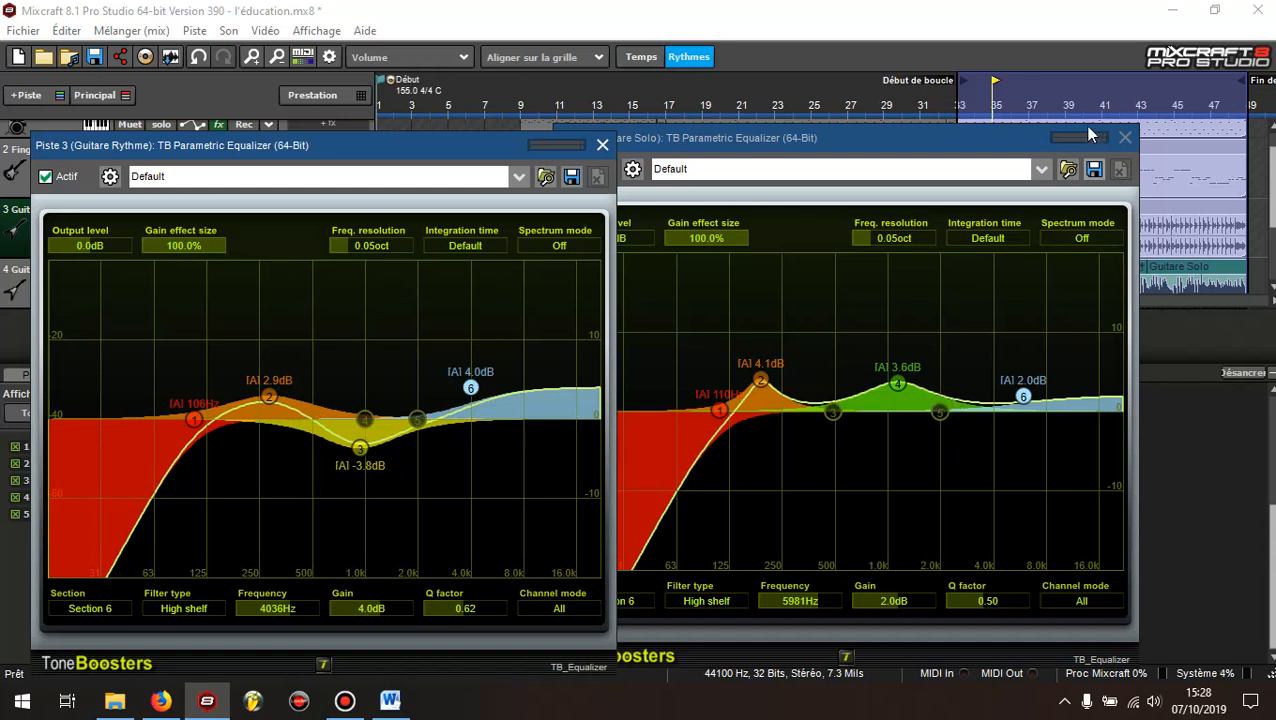
left_click_drag(941, 135, 980, 127)
left_click_drag(477, 142, 359, 139)
left_click(548, 141)
Activate the Guitare Solo equalizer, close the track's effects list and start playback
left_click(607, 160)
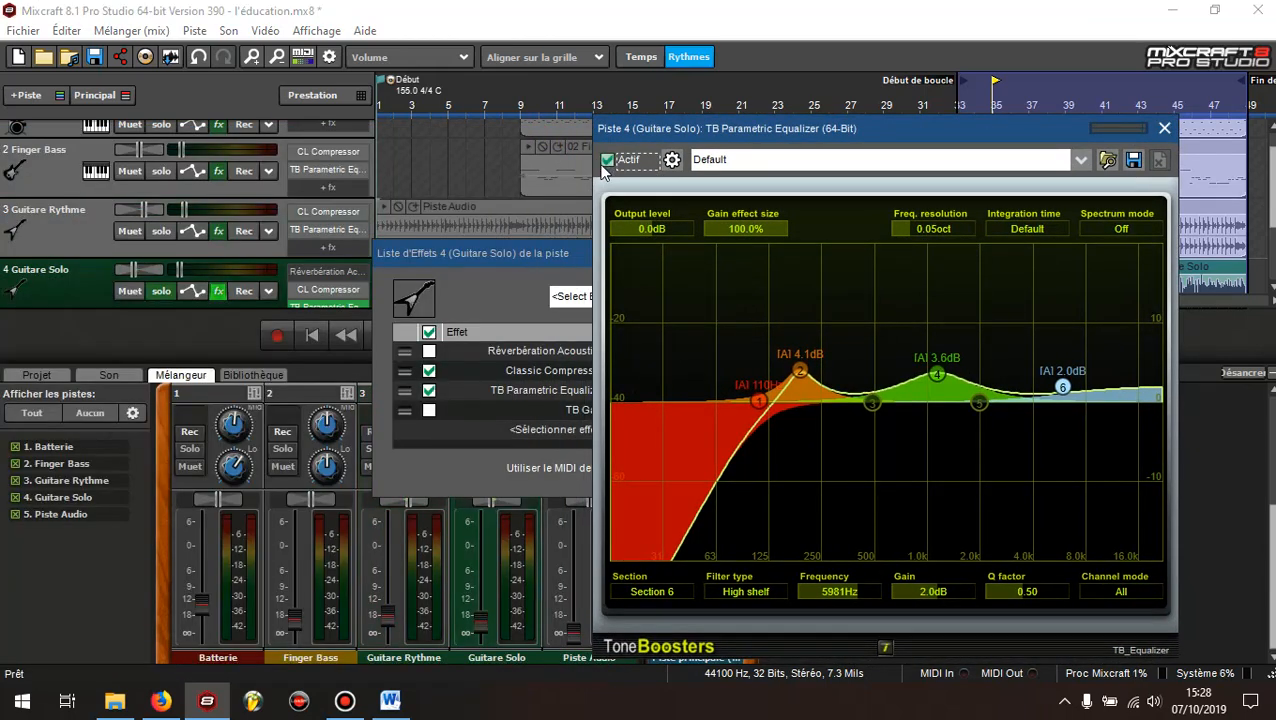
left_click(585, 254)
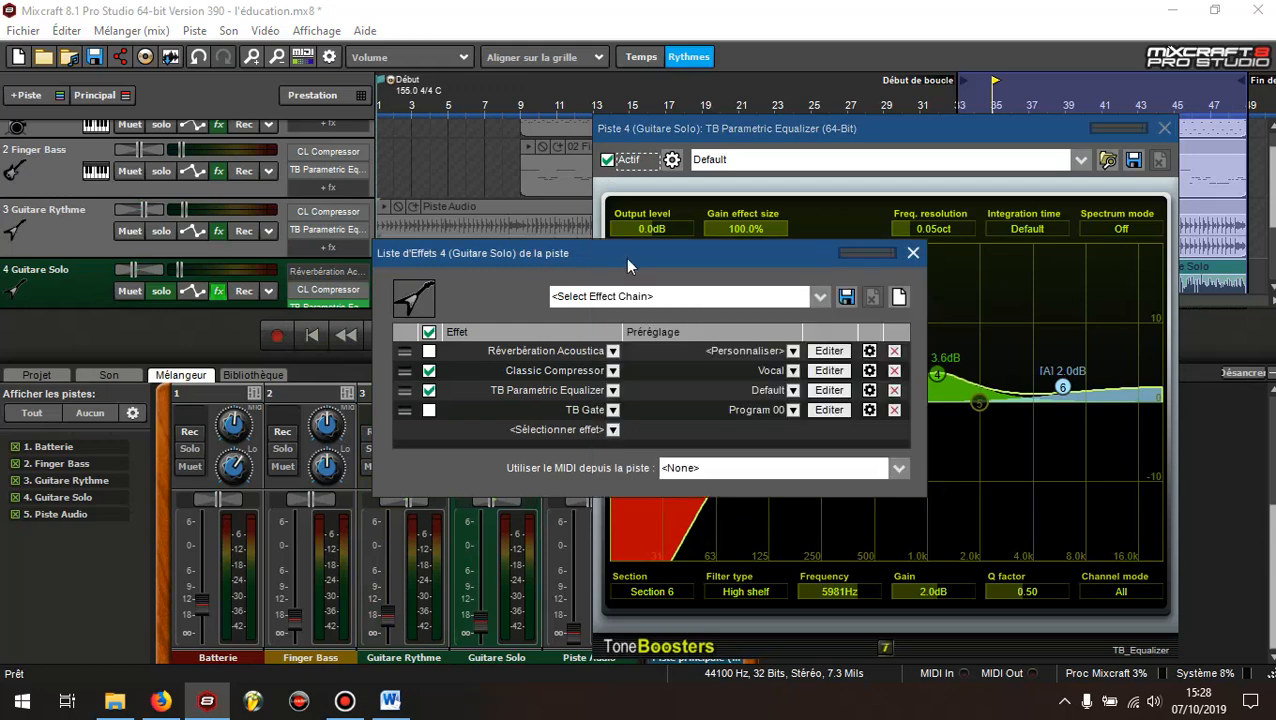
left_click(913, 253)
left_click(380, 336)
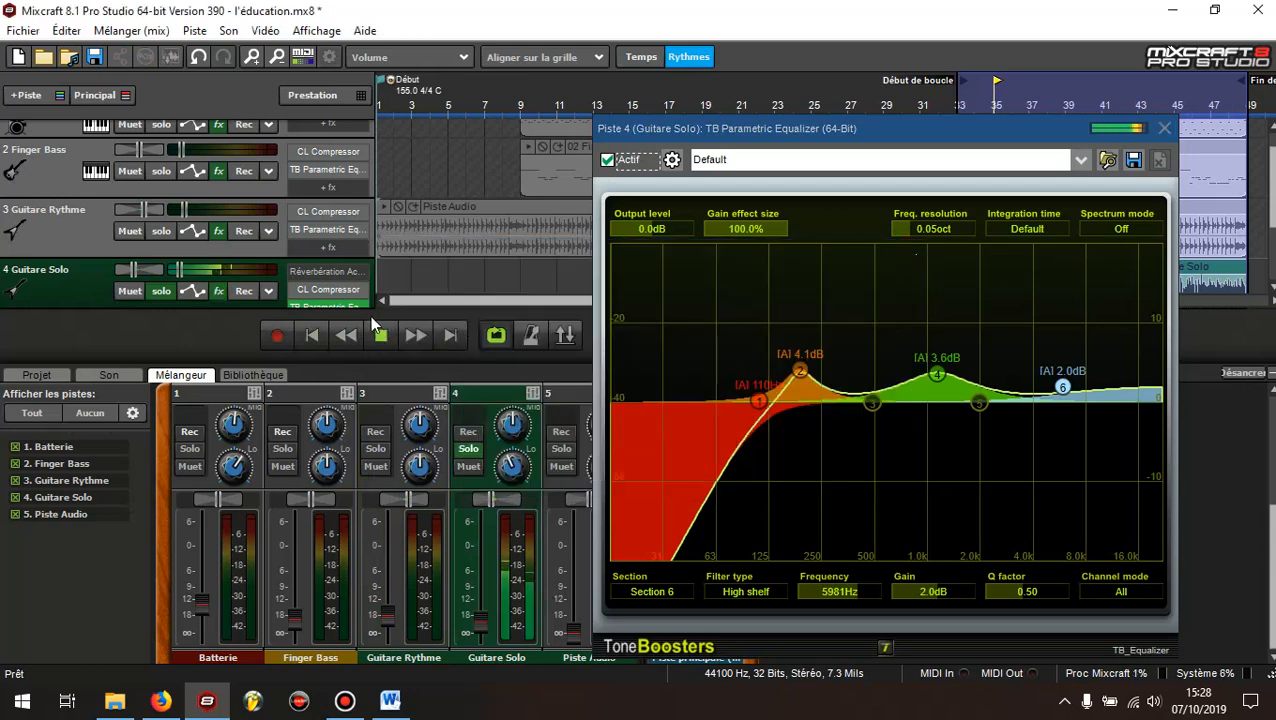
Compare the soloed Guitare Solo sound with the equalizer bypassed and active during playback, leaving it active
left_click(609, 163)
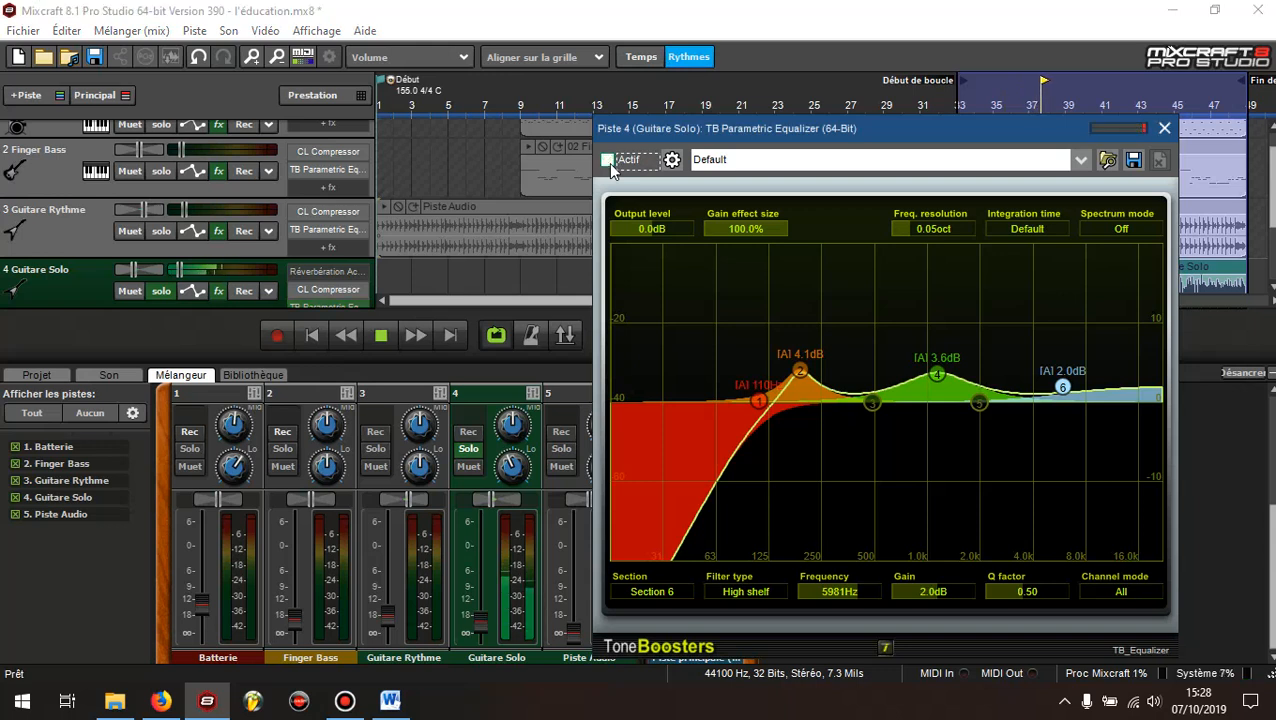
left_click(608, 161)
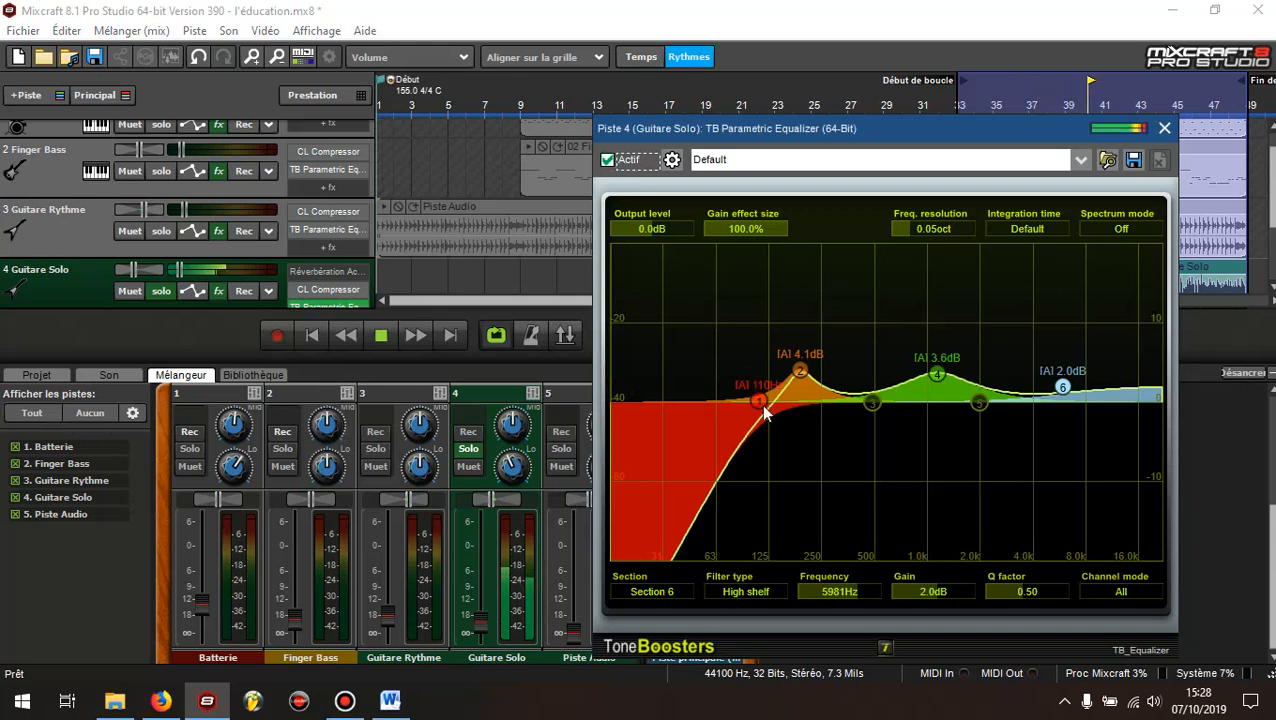
left_click(607, 160)
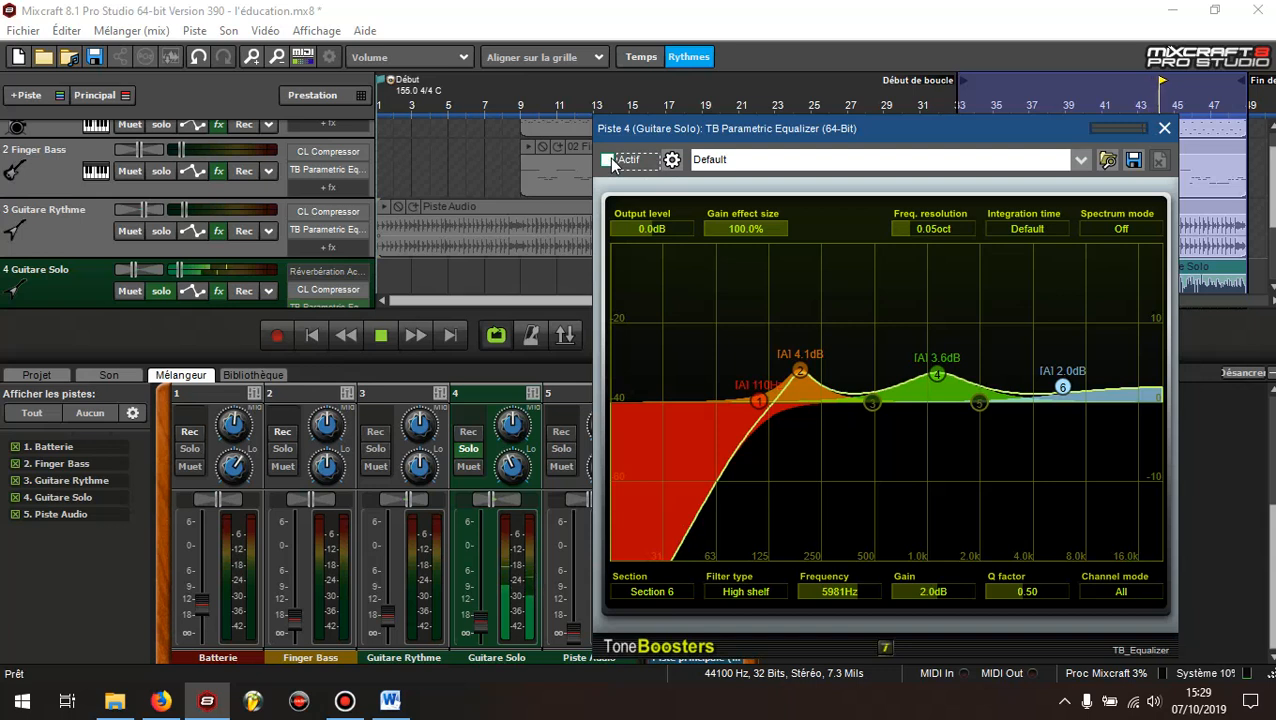
left_click(607, 160)
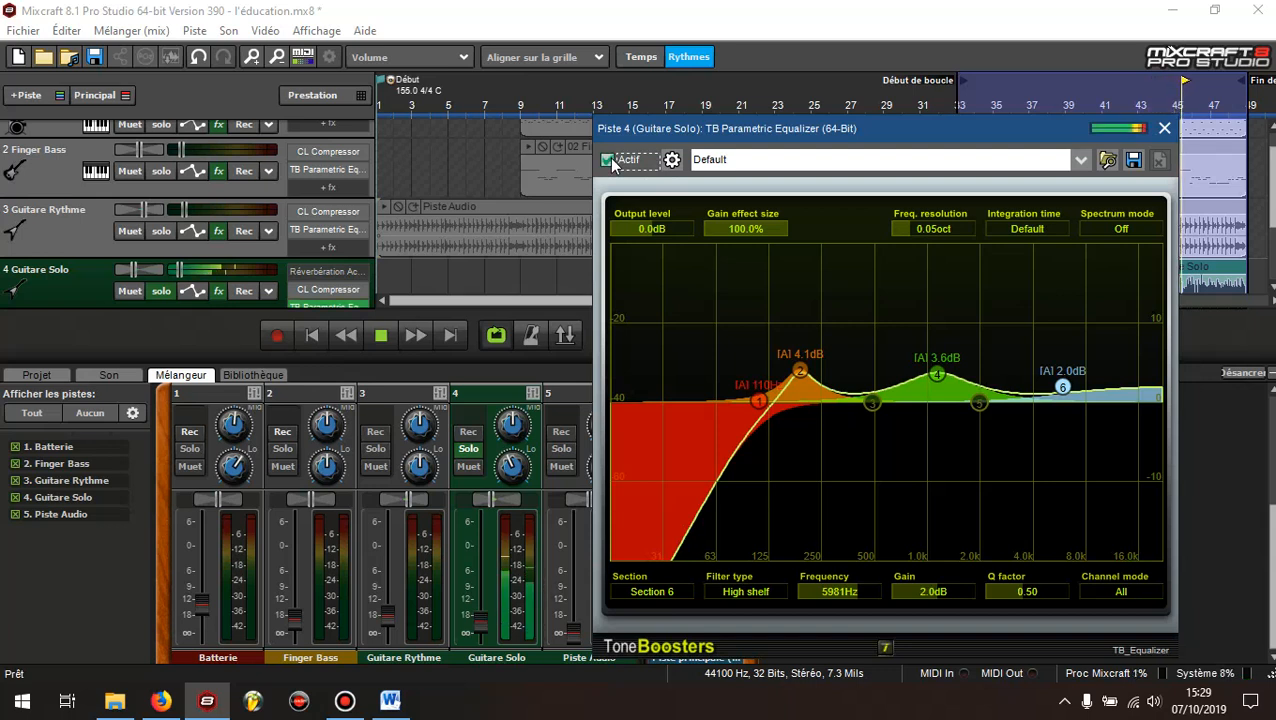
left_click(607, 160)
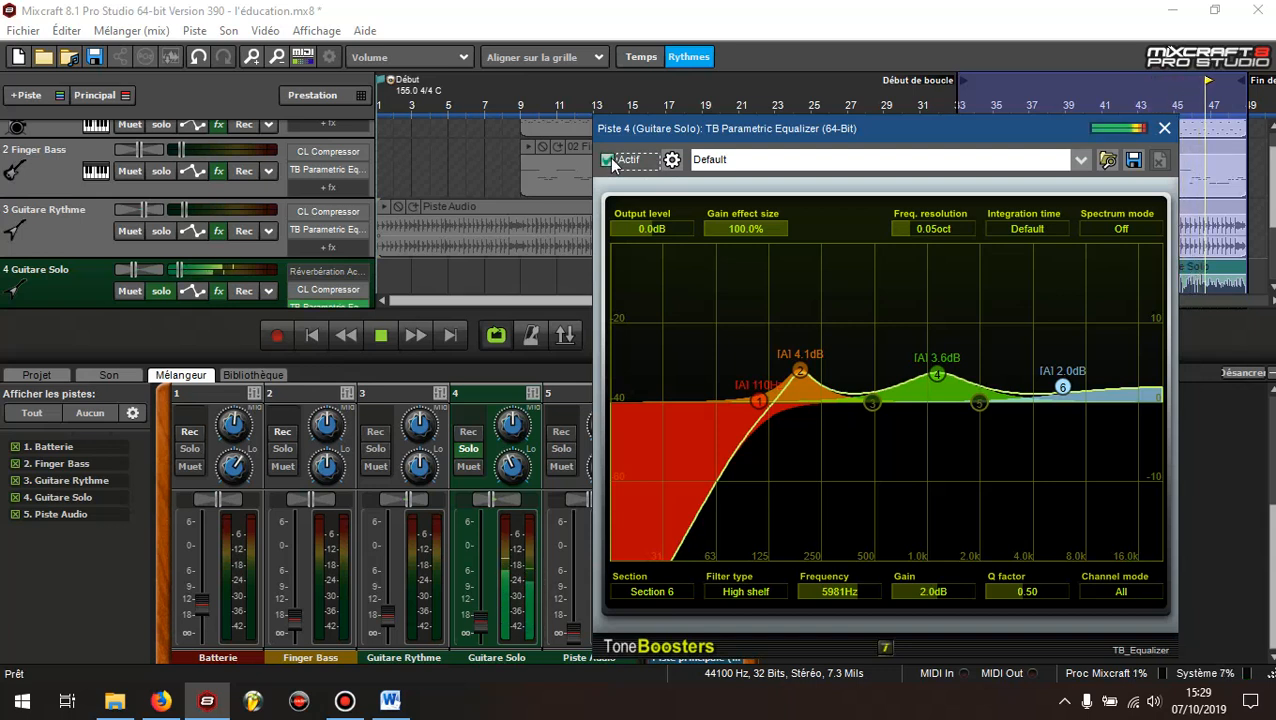
left_click(607, 160)
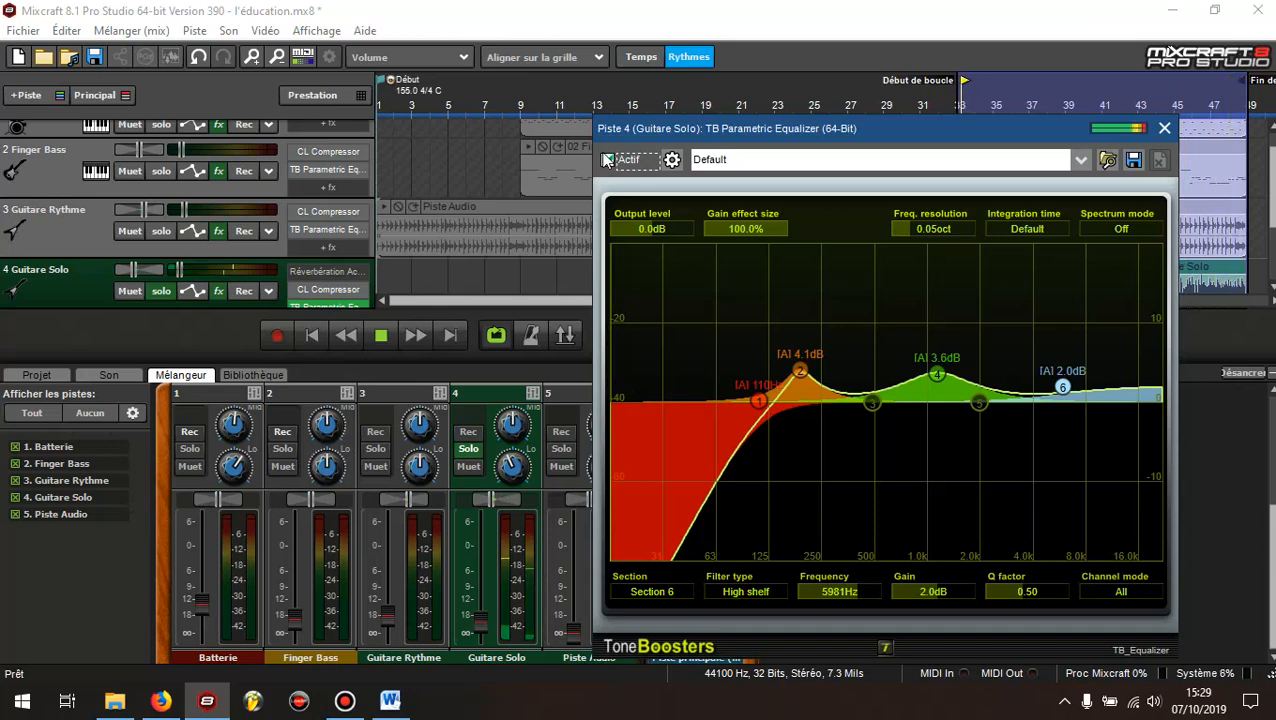
left_click(607, 160)
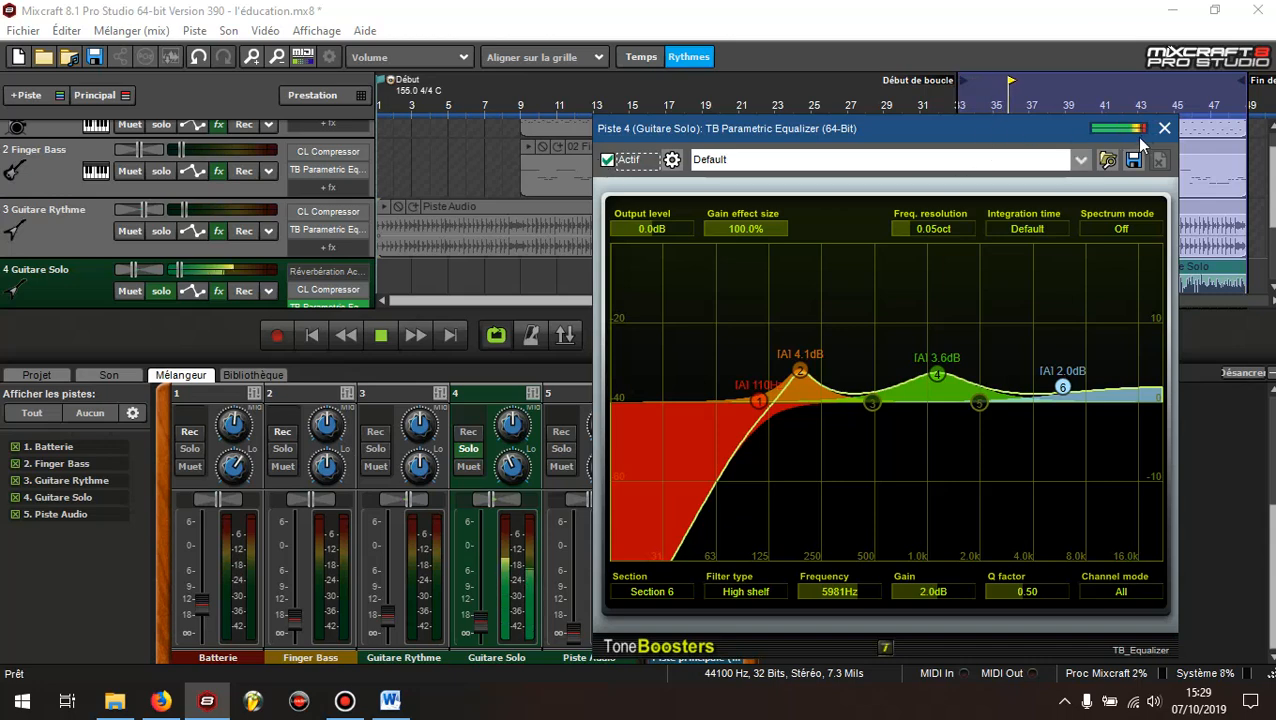
Take Guitare Solo out of solo, close its equalizer and fine-tune the Finger Bass volume fader against the full mix
left_click(157, 292)
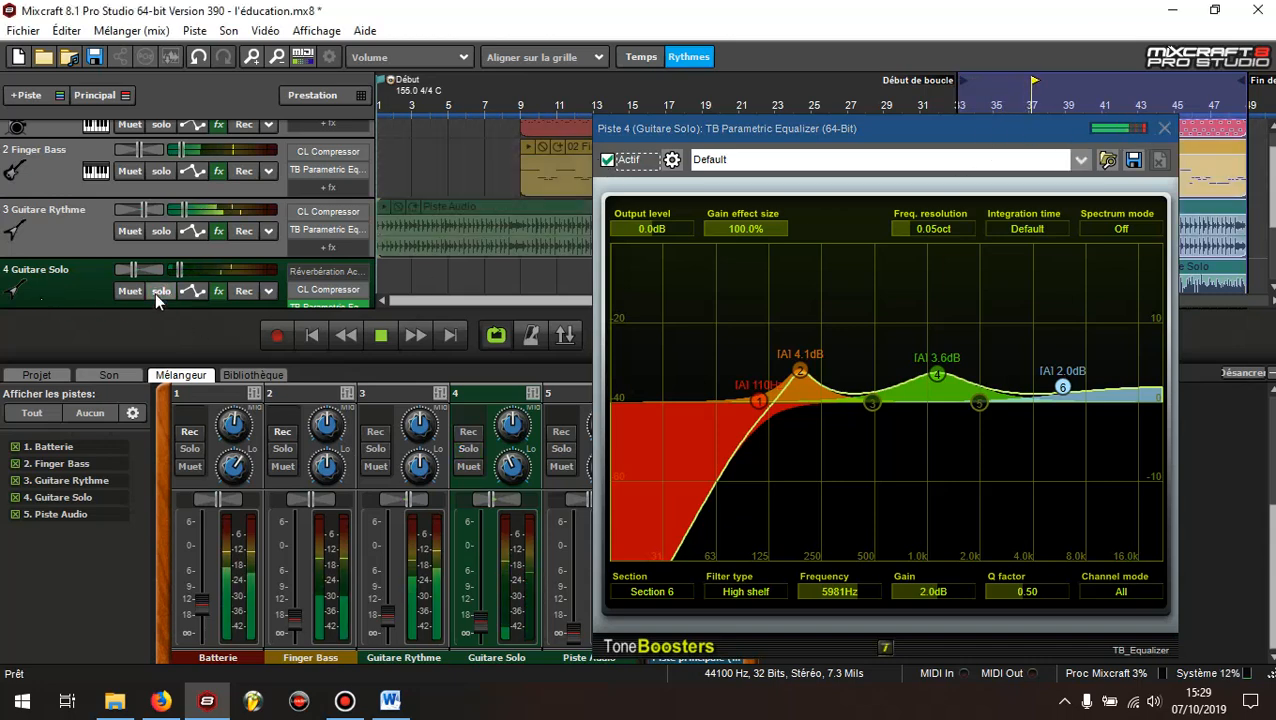
left_click(1164, 128)
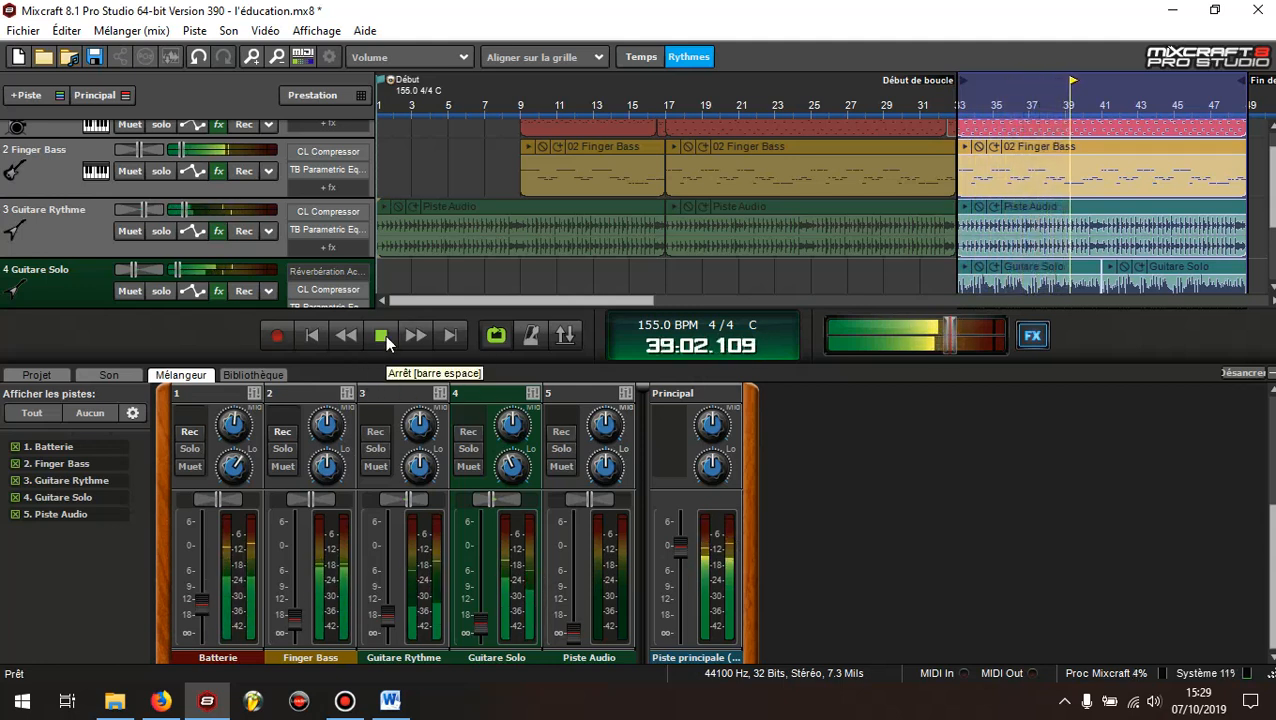
left_click(296, 617)
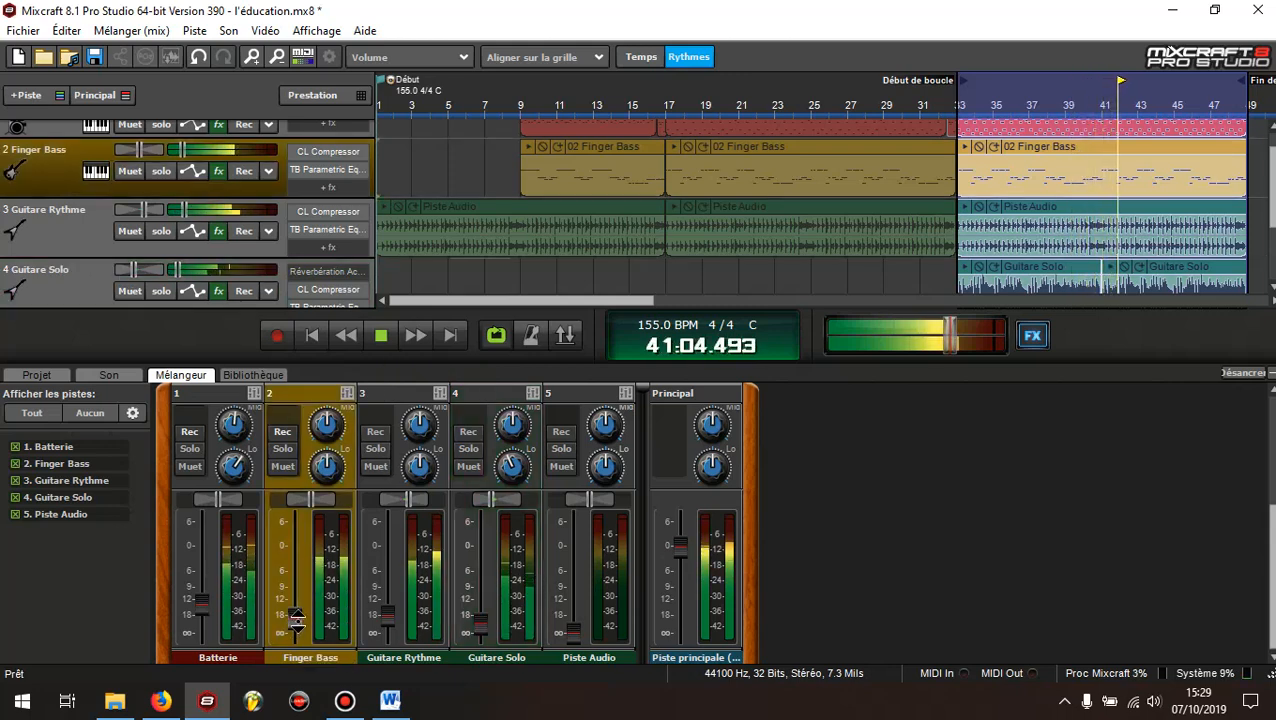
left_click(380, 336)
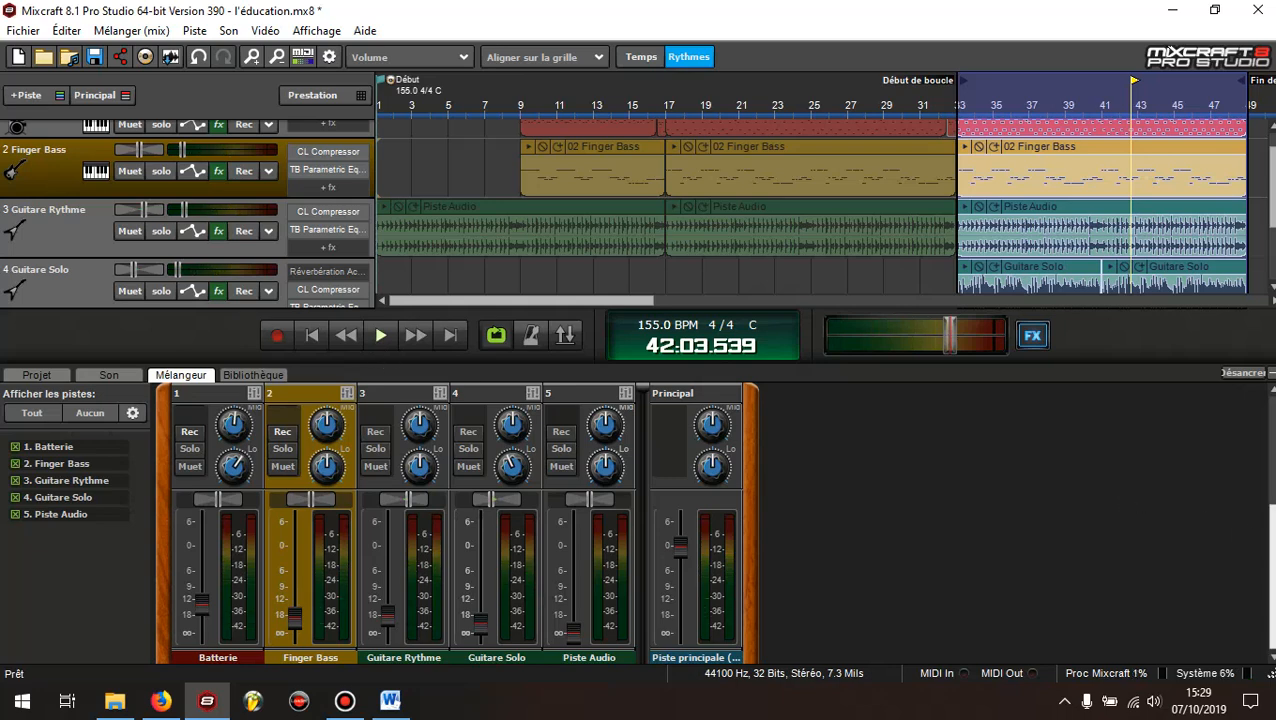
Bring the mixer's effect slots into view and review which effects each track from Batterie to Guitare Solo uses
left_click(1273, 391)
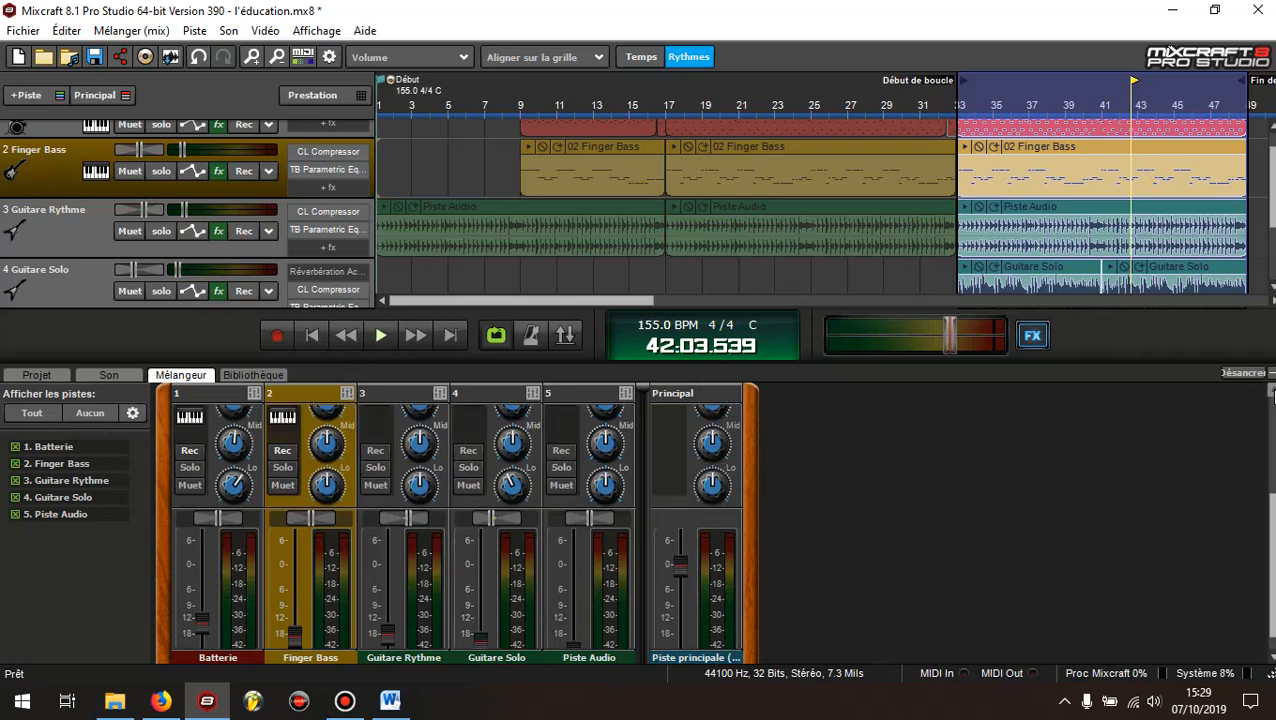
left_click(1273, 391)
left_click(1273, 391)
left_click(1273, 391)
left_click(1273, 391)
left_click(1273, 391)
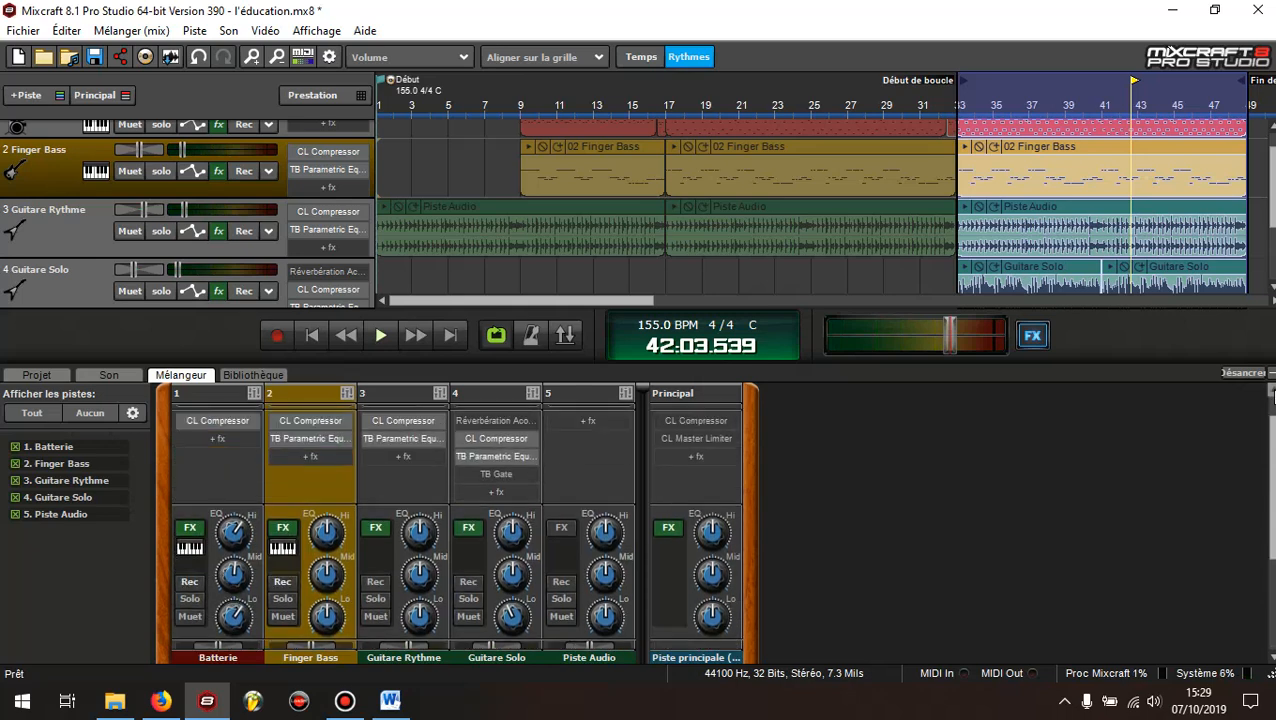
left_click(1273, 391)
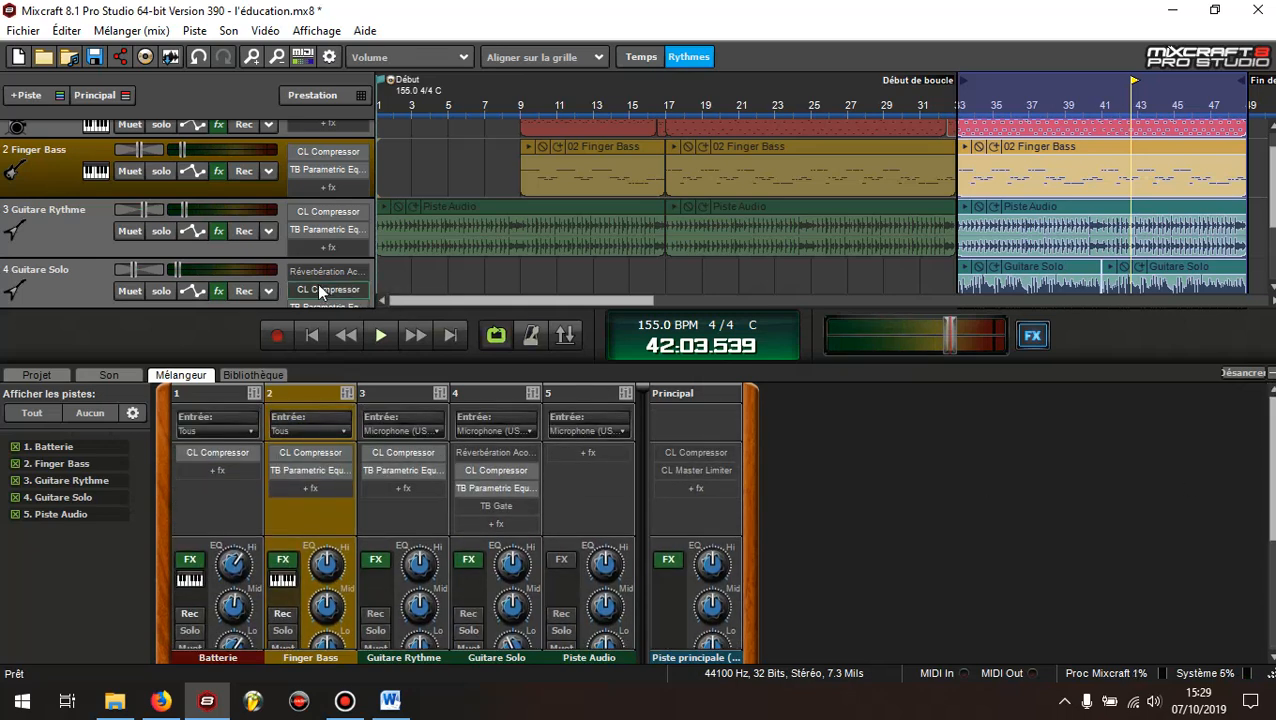
left_click(44, 241)
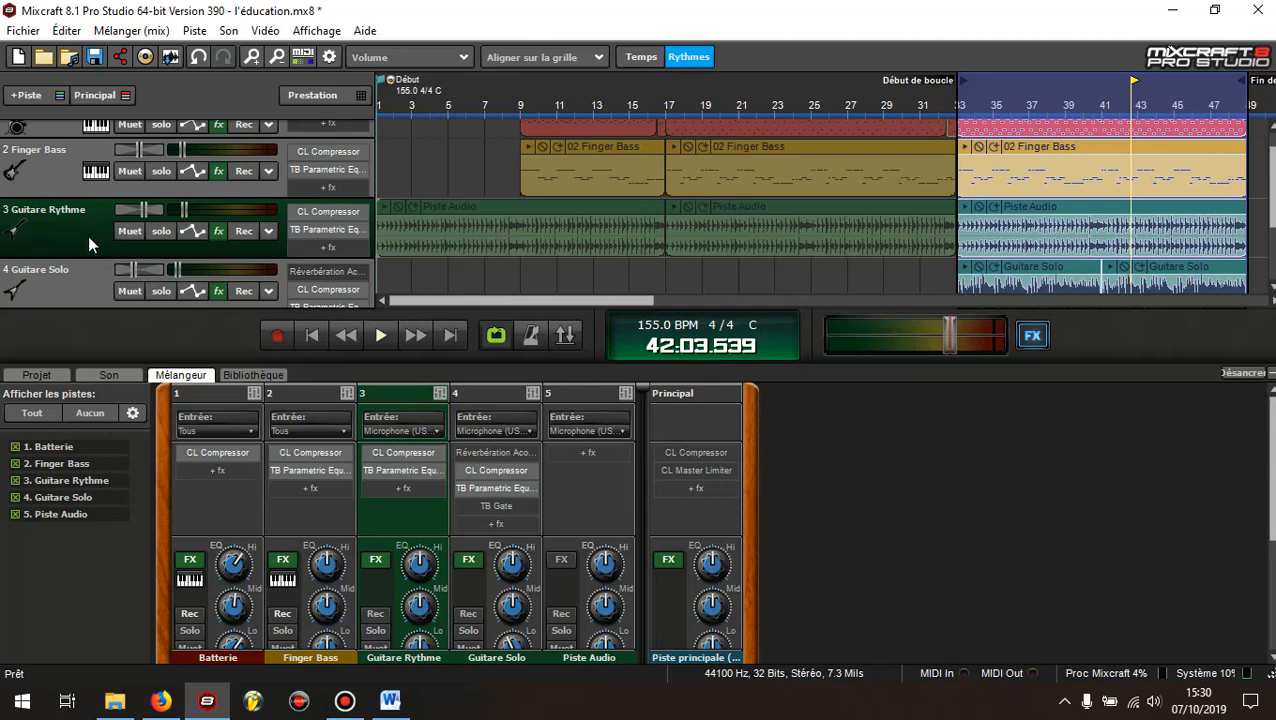
left_click(73, 290)
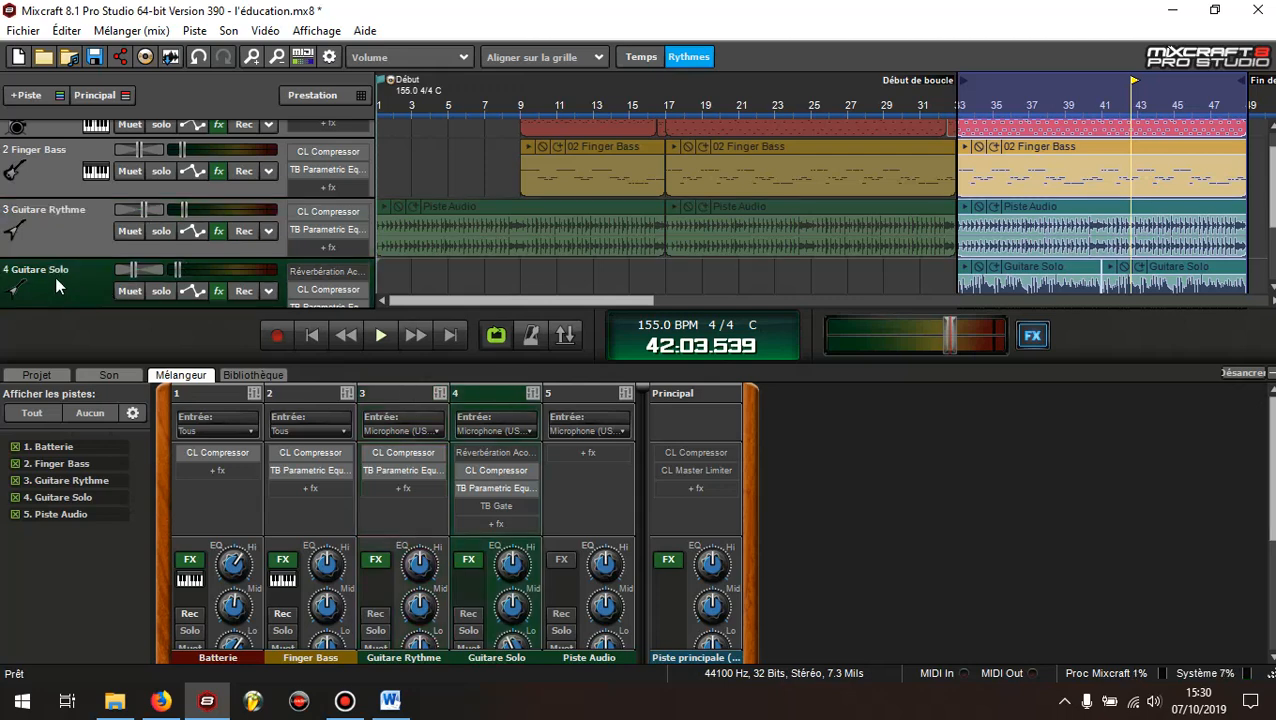
scroll(47, 174, "up", 1)
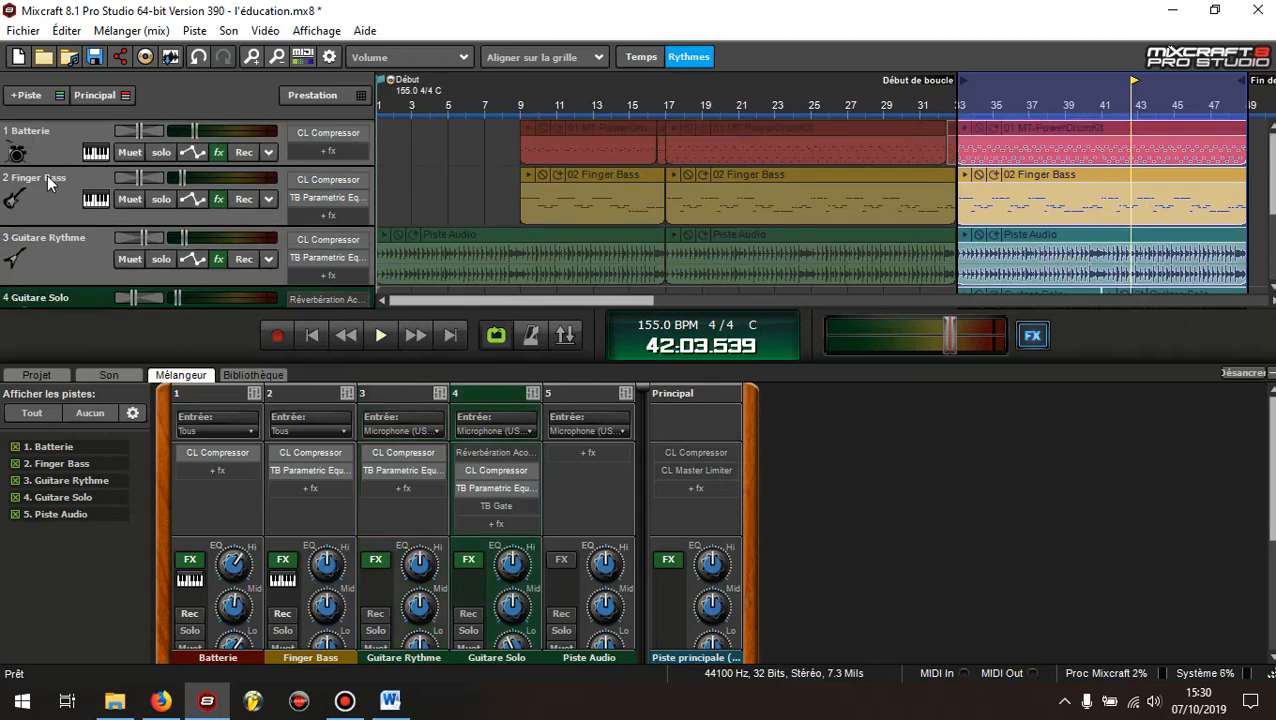
left_click(58, 160)
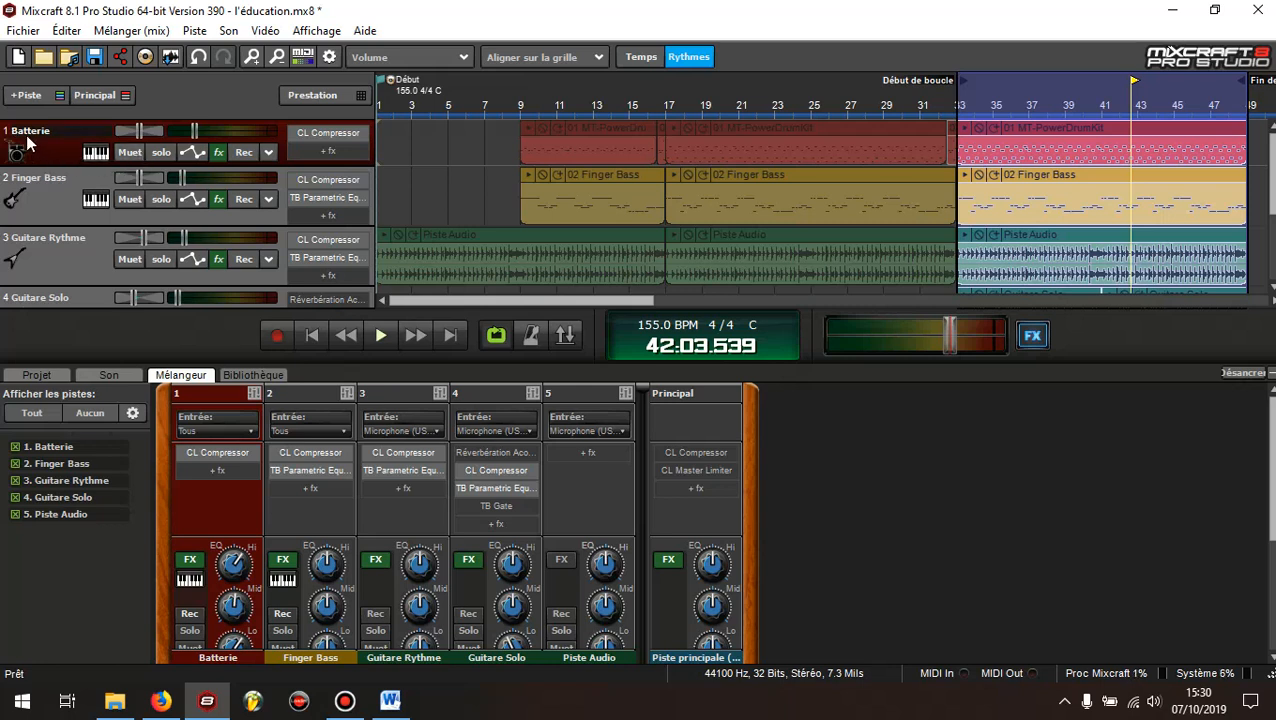
Check the effects lists of the Finger Bass and Guitare Rythme tracks, closing each one again
left_click(48, 203)
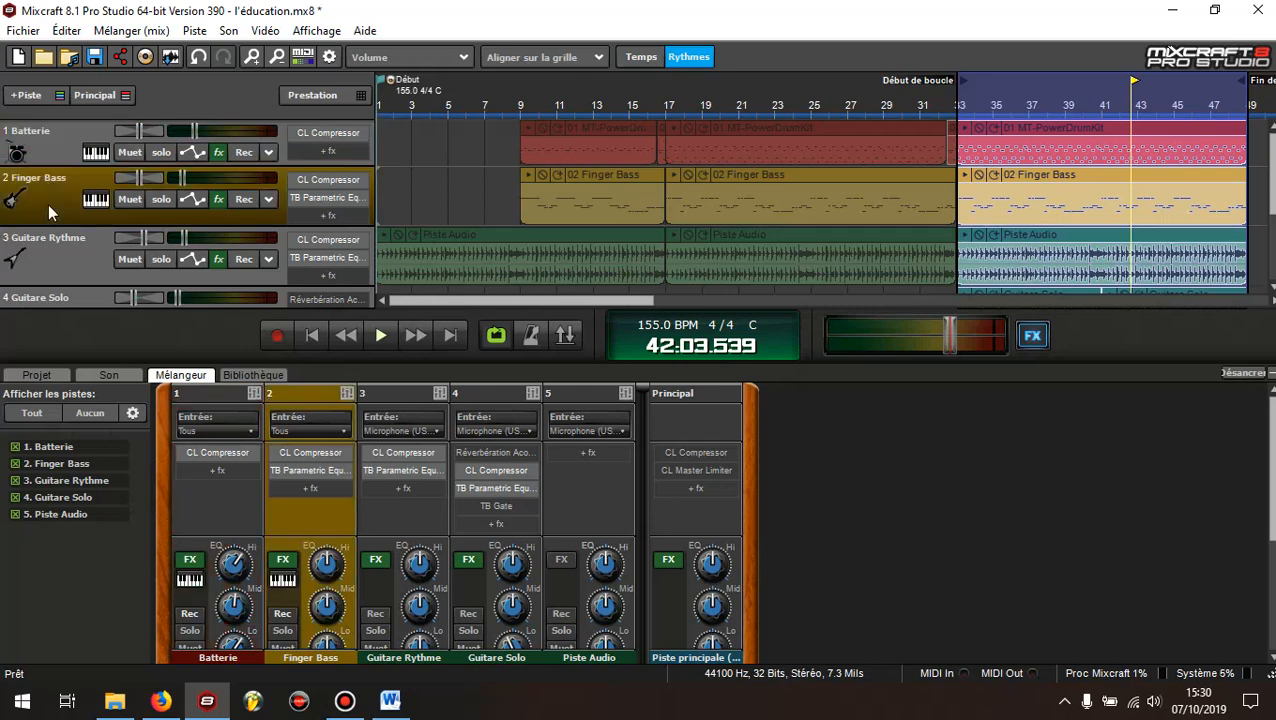
left_click(215, 202)
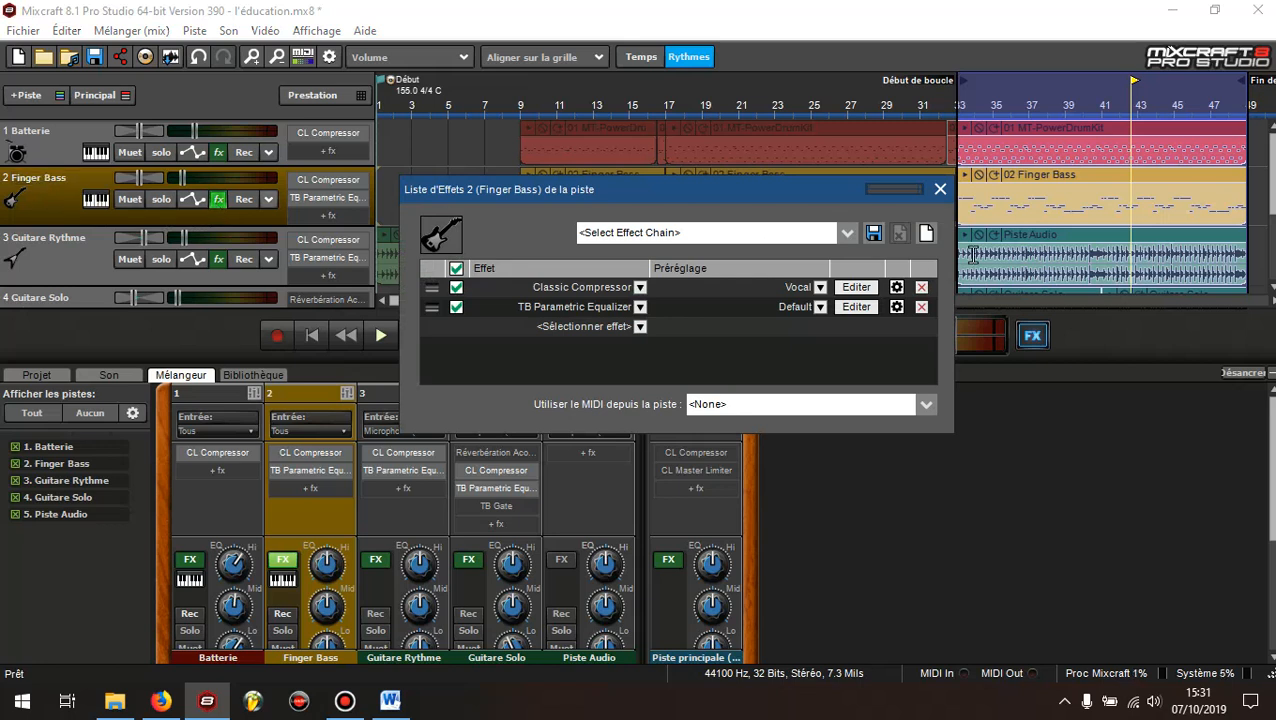
left_click(941, 190)
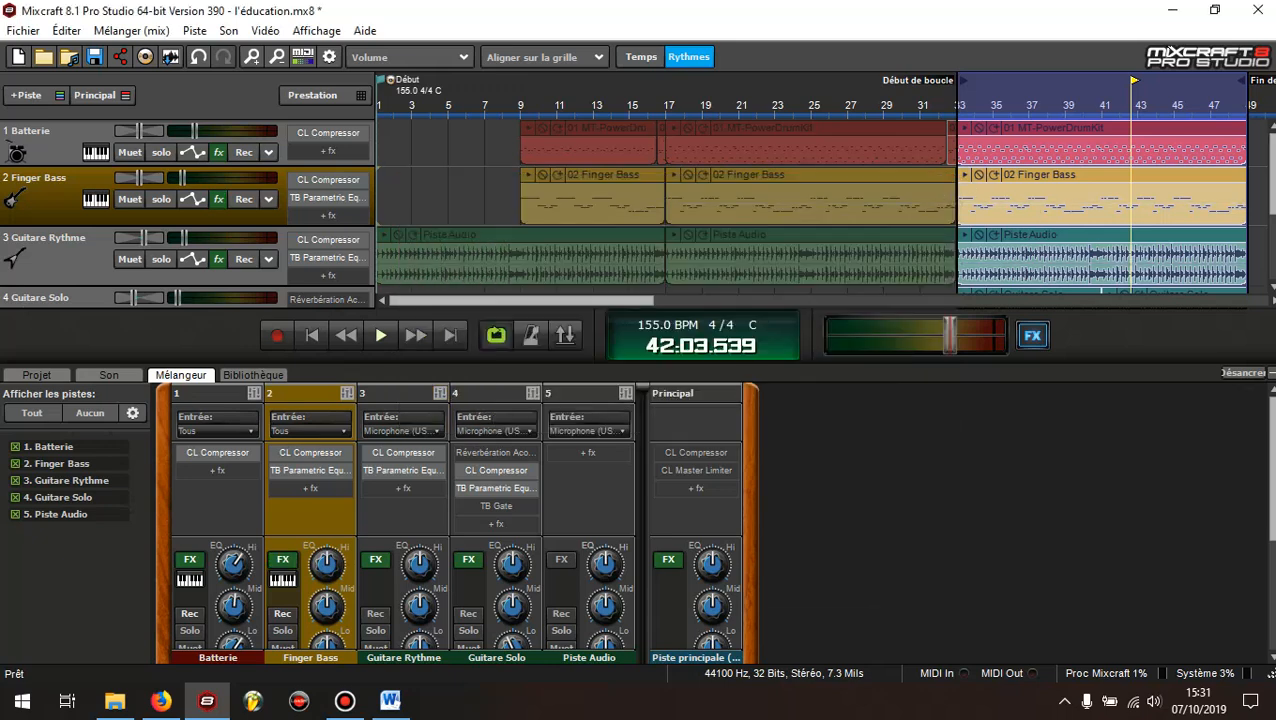
left_click(71, 274)
left_click(219, 260)
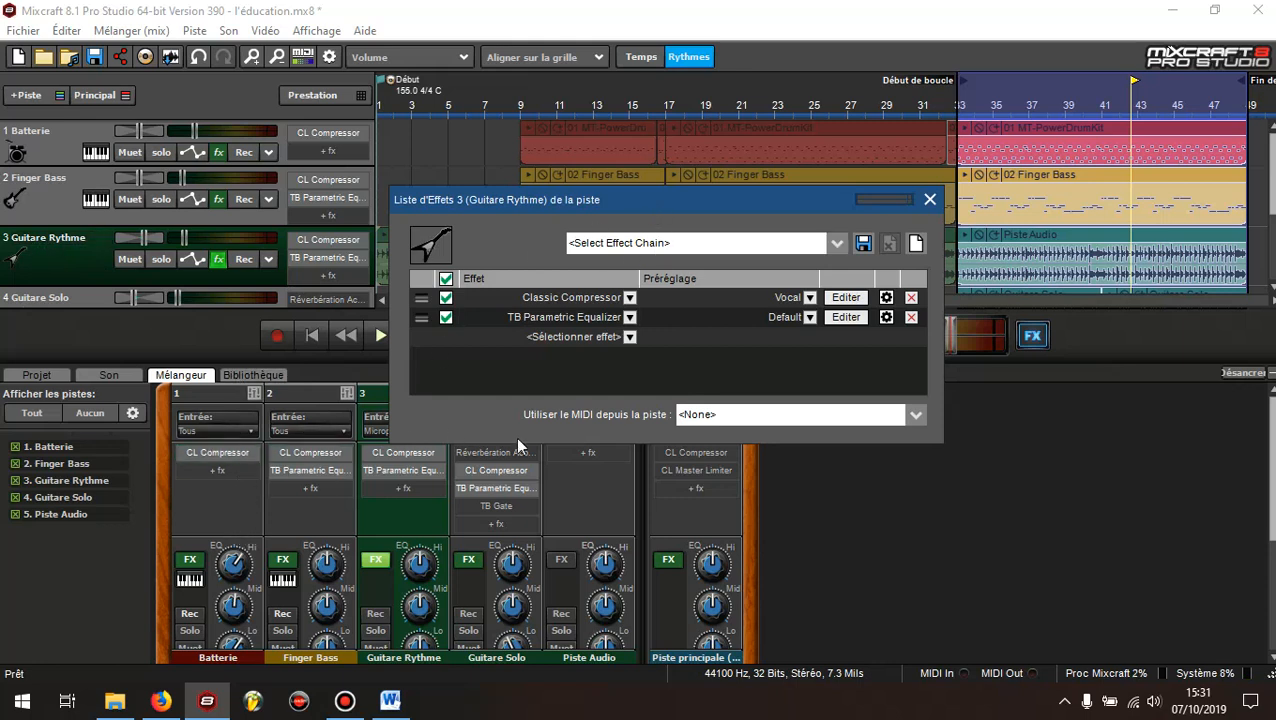
left_click(929, 200)
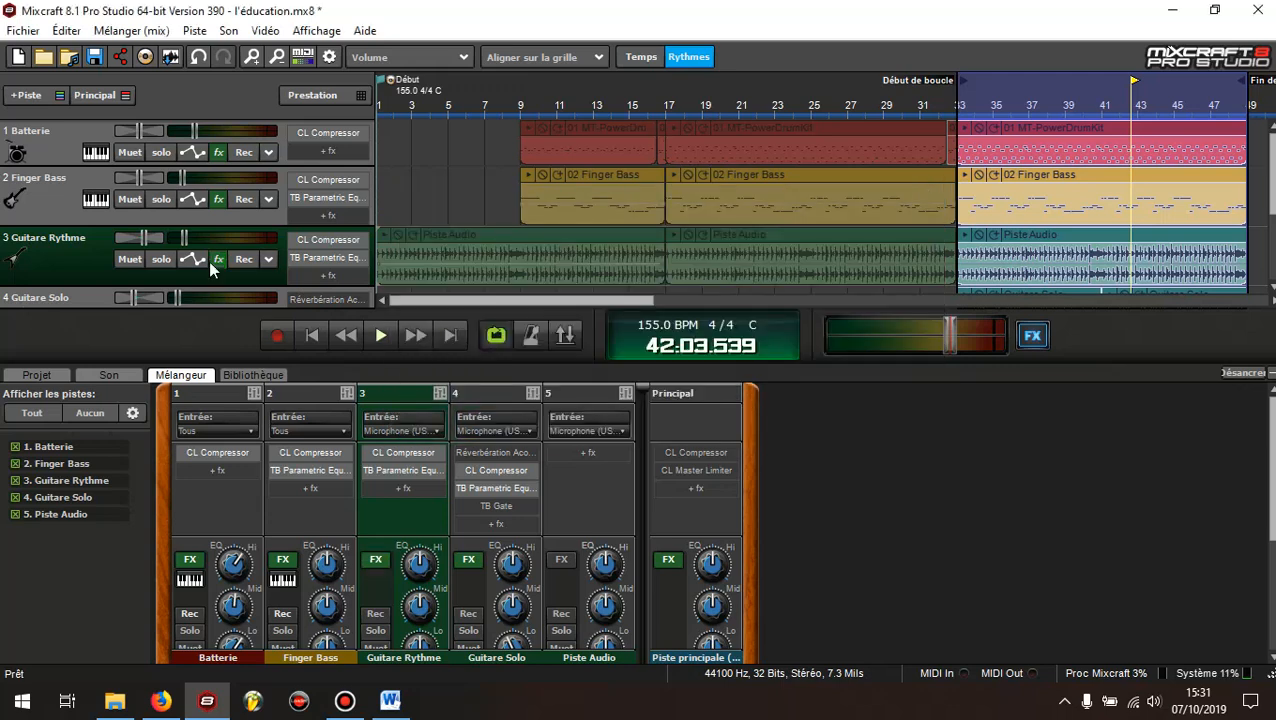
Open the Réverbération Acoustica settings from the Guitare Solo effects list
scroll(60, 277, "down", 1)
left_click(219, 263)
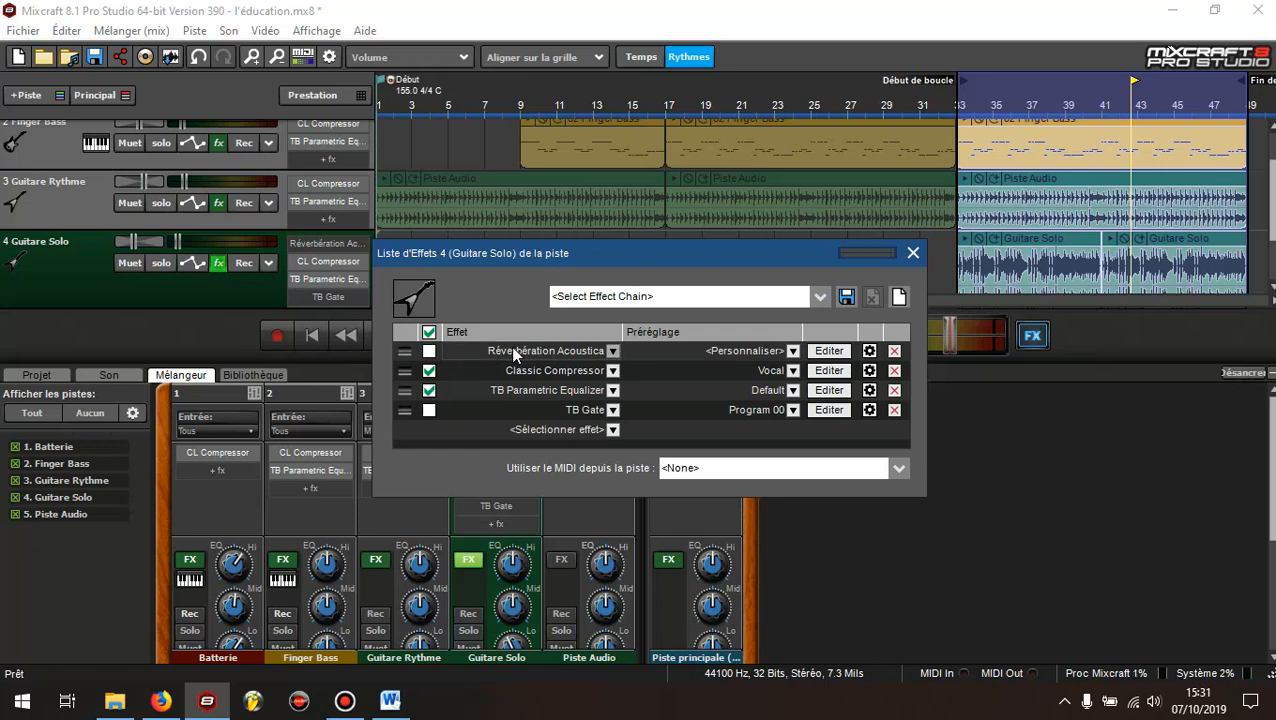
left_click(817, 350)
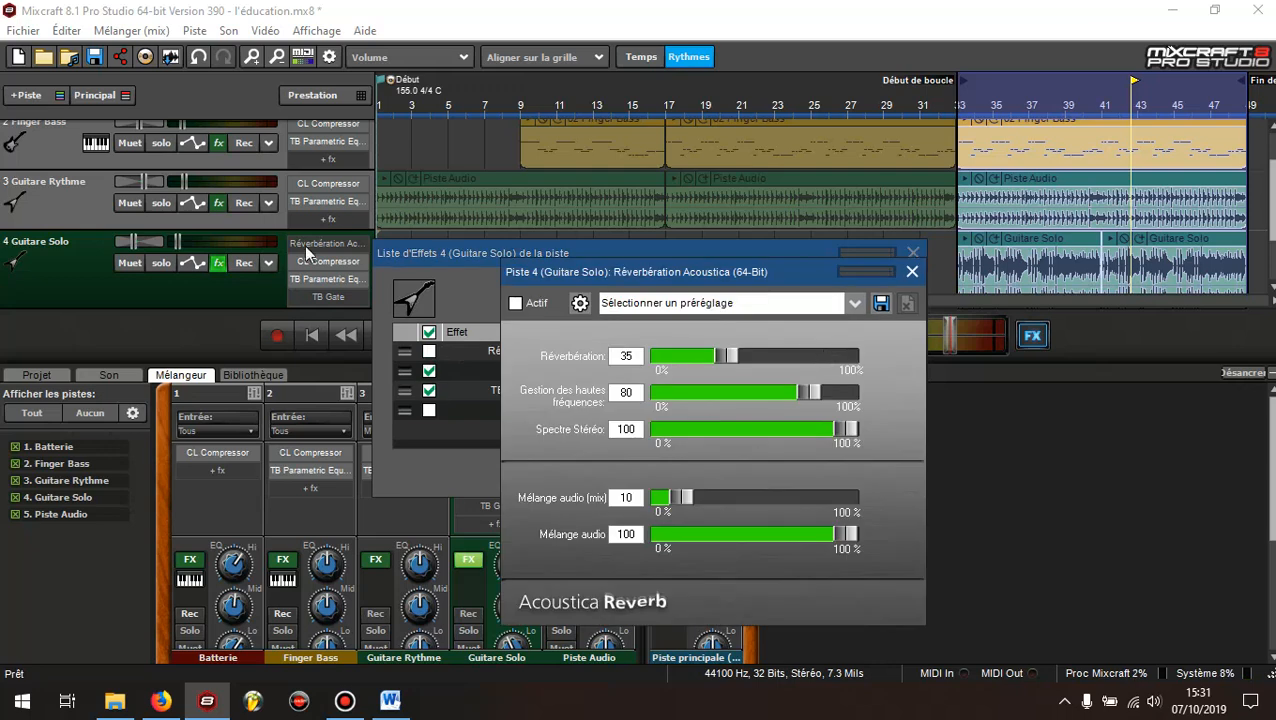
Put Guitare Solo in solo, close its effects list and start playback with the reverb settings open
left_click(160, 263)
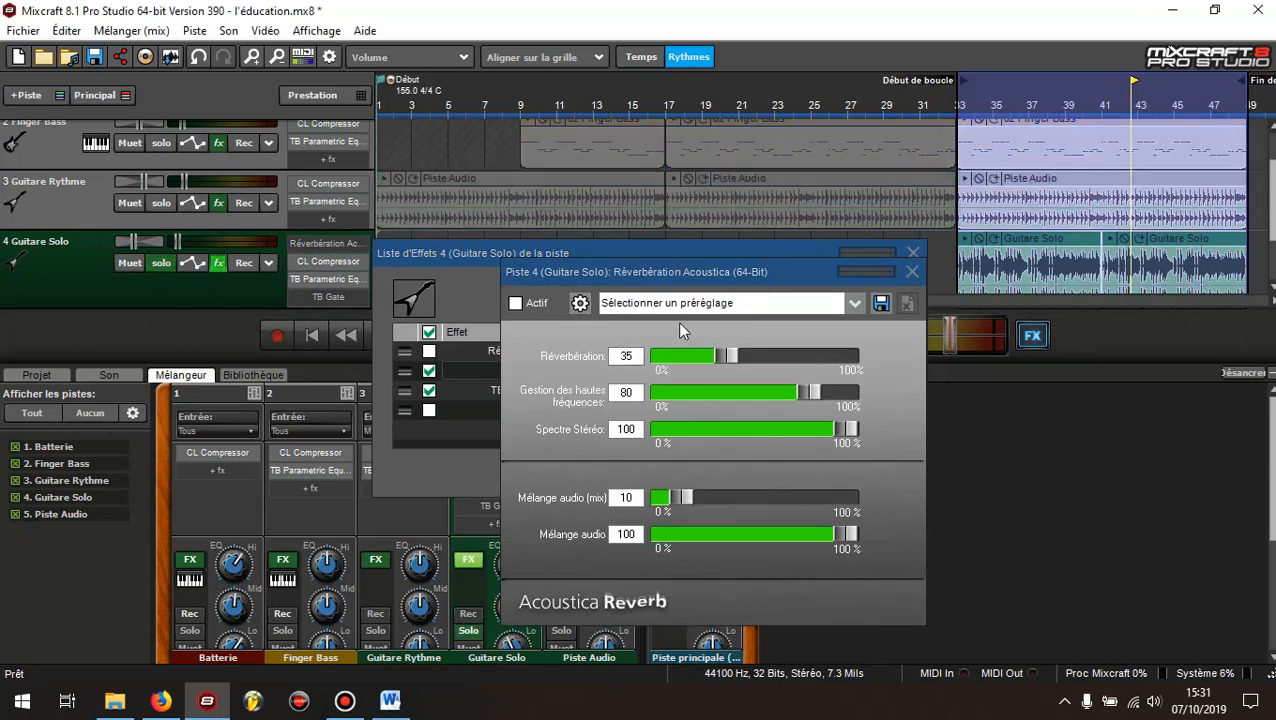
left_click(654, 255)
left_click_drag(654, 255, 993, 274)
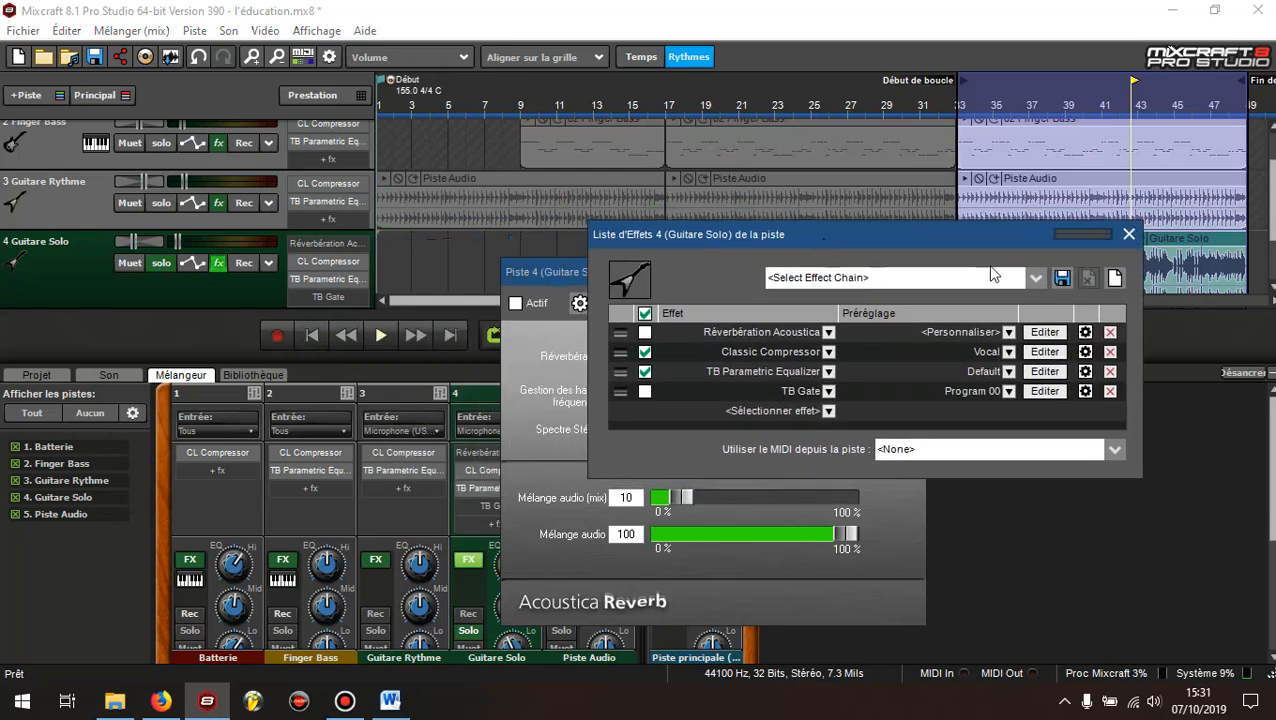
left_click(1129, 236)
left_click(383, 335)
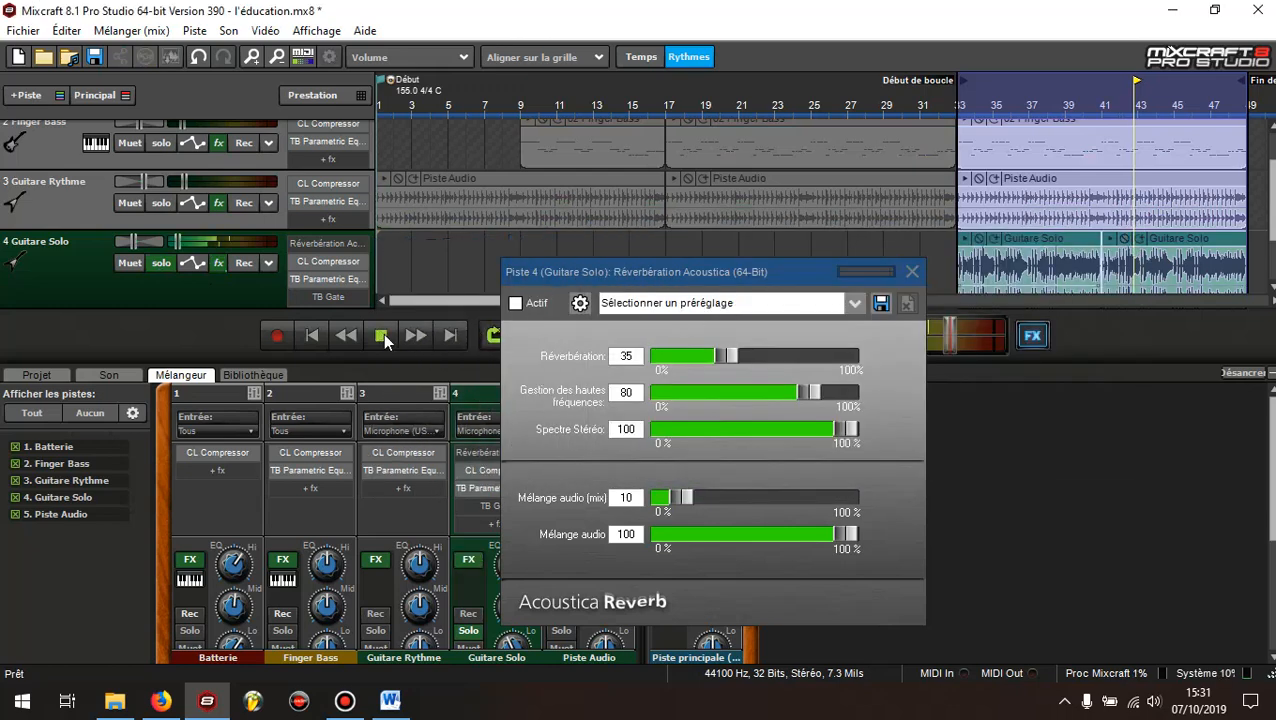
Activate the Guitare Solo reverb and audition the Réverbération amount at 100, returning it to 35
left_click(517, 304)
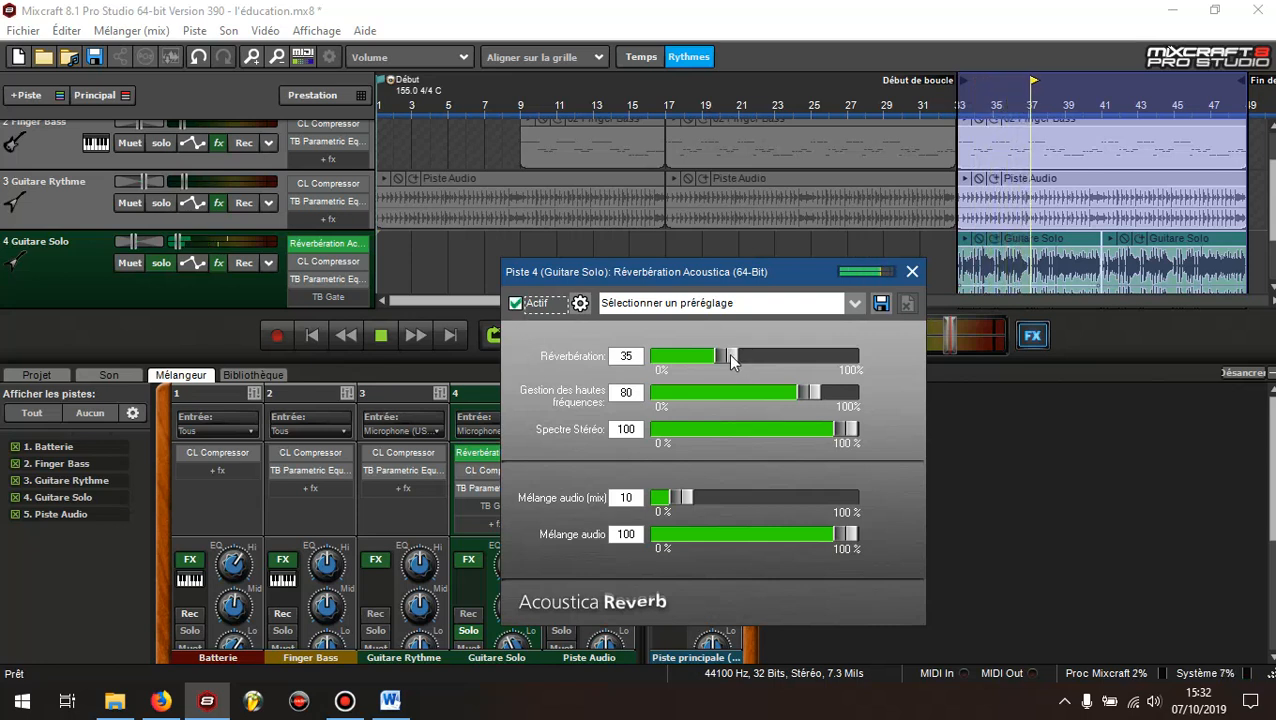
left_click_drag(728, 353, 858, 365)
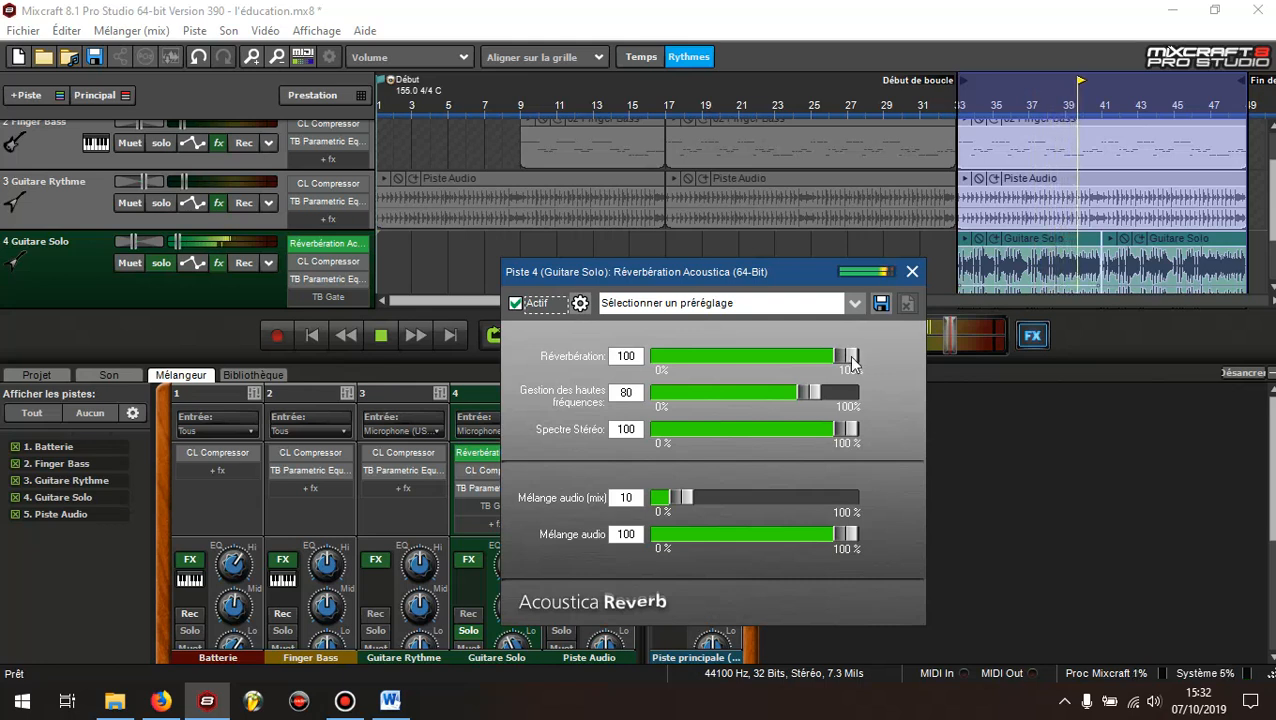
left_click_drag(850, 360, 728, 362)
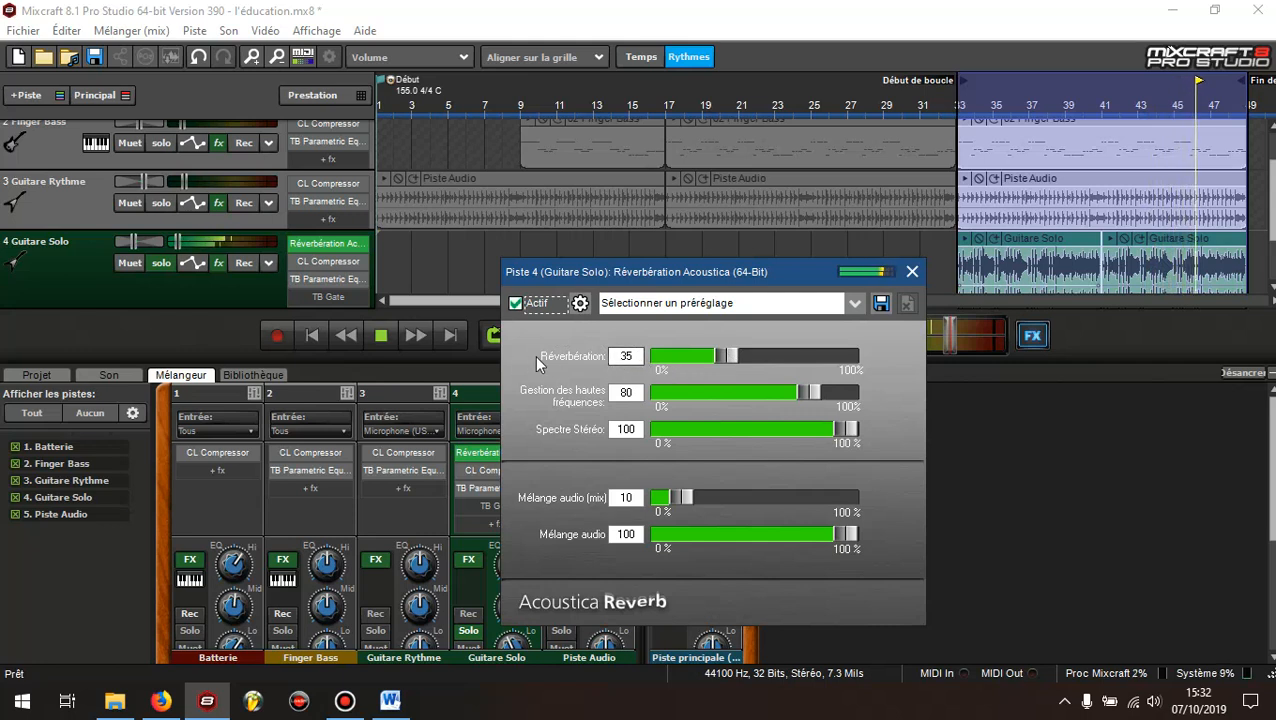
mouse_move(723, 360)
left_mouse_down()
mouse_move(849, 362)
mouse_move(725, 348)
left_mouse_up()
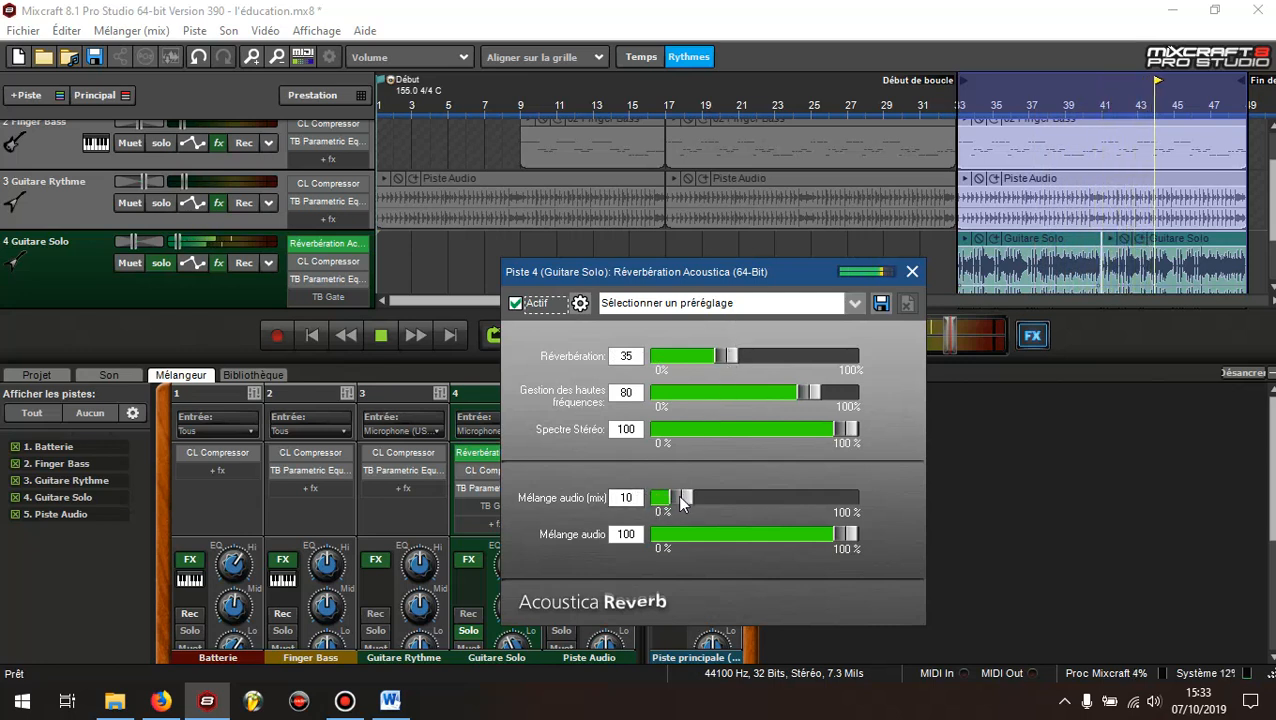
Audition the Guitare Solo reverb with Mélange audio (mix) at 100, return it to 10, and compare the reverb off and on
left_click_drag(681, 502, 848, 498)
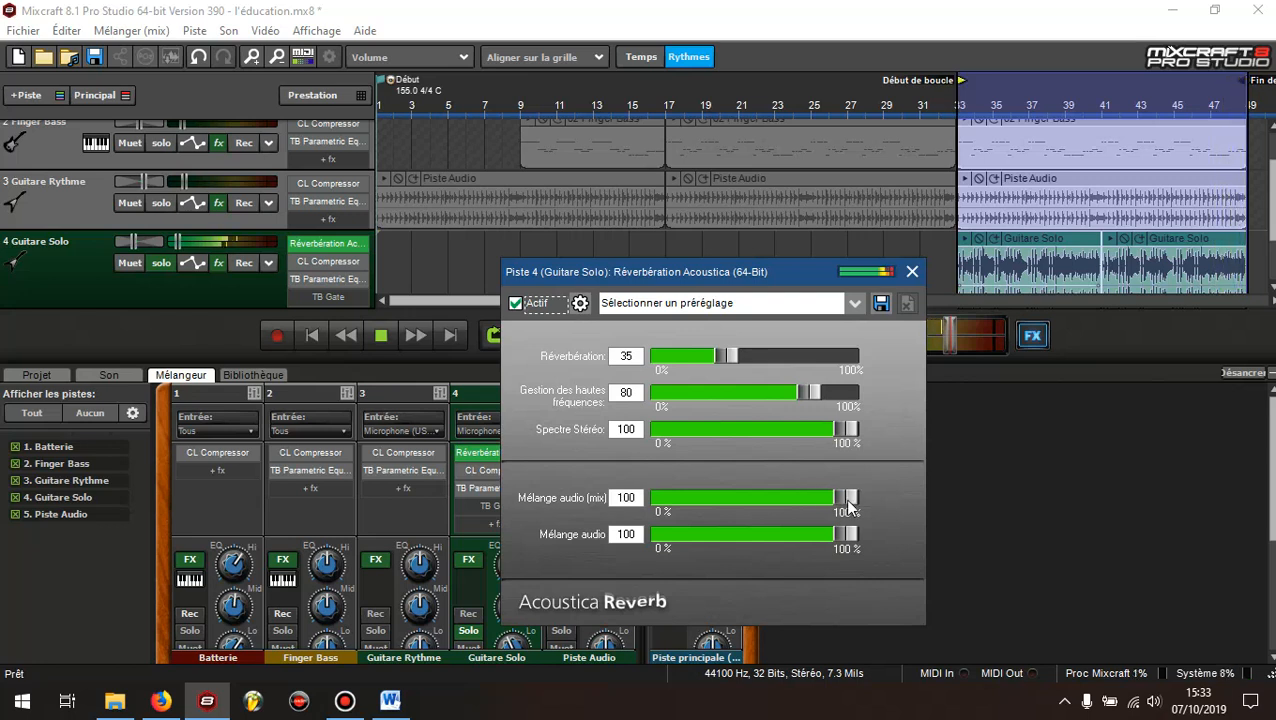
left_click_drag(848, 503, 683, 505)
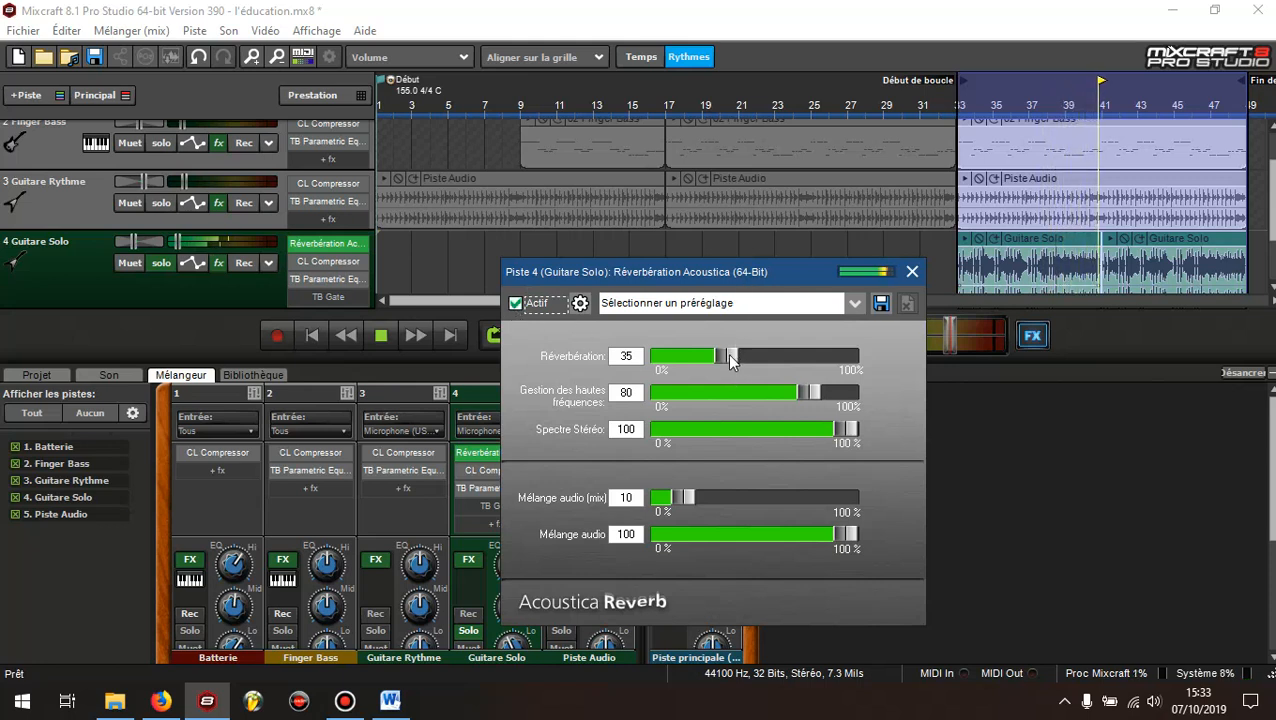
left_click(625, 356)
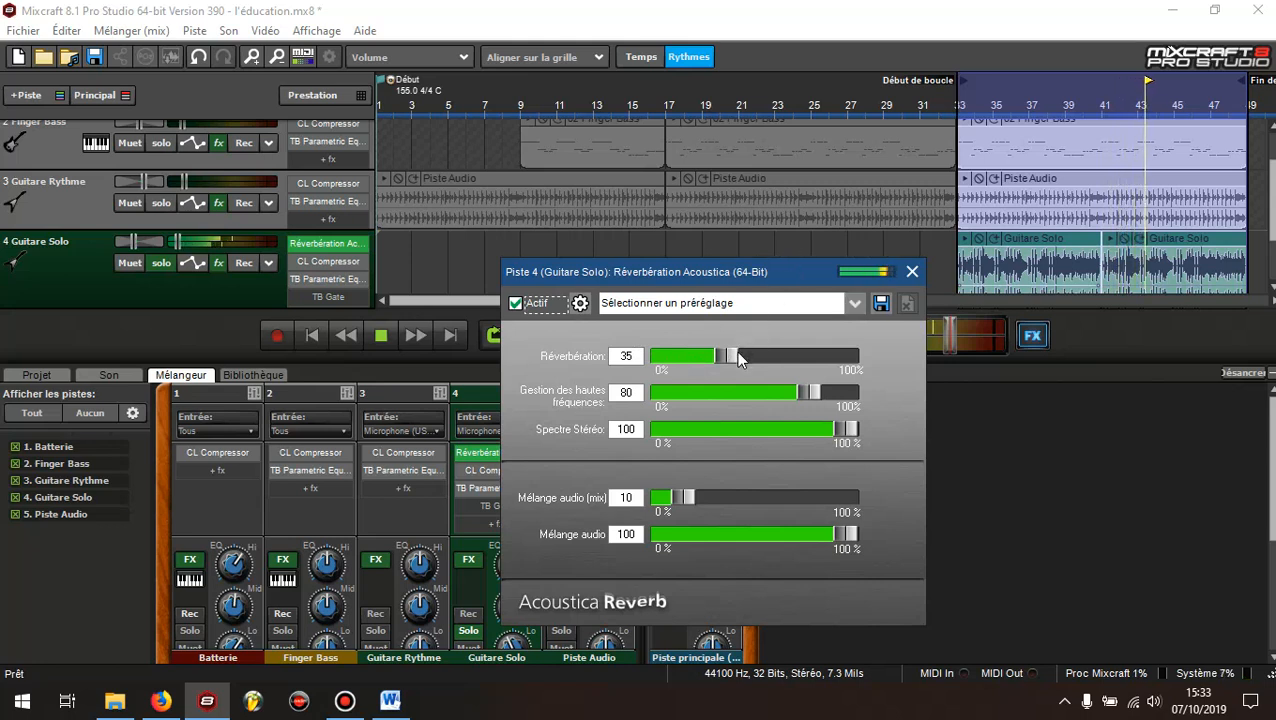
mouse_move(725, 354)
left_mouse_down()
mouse_move(852, 357)
mouse_move(728, 353)
left_mouse_up()
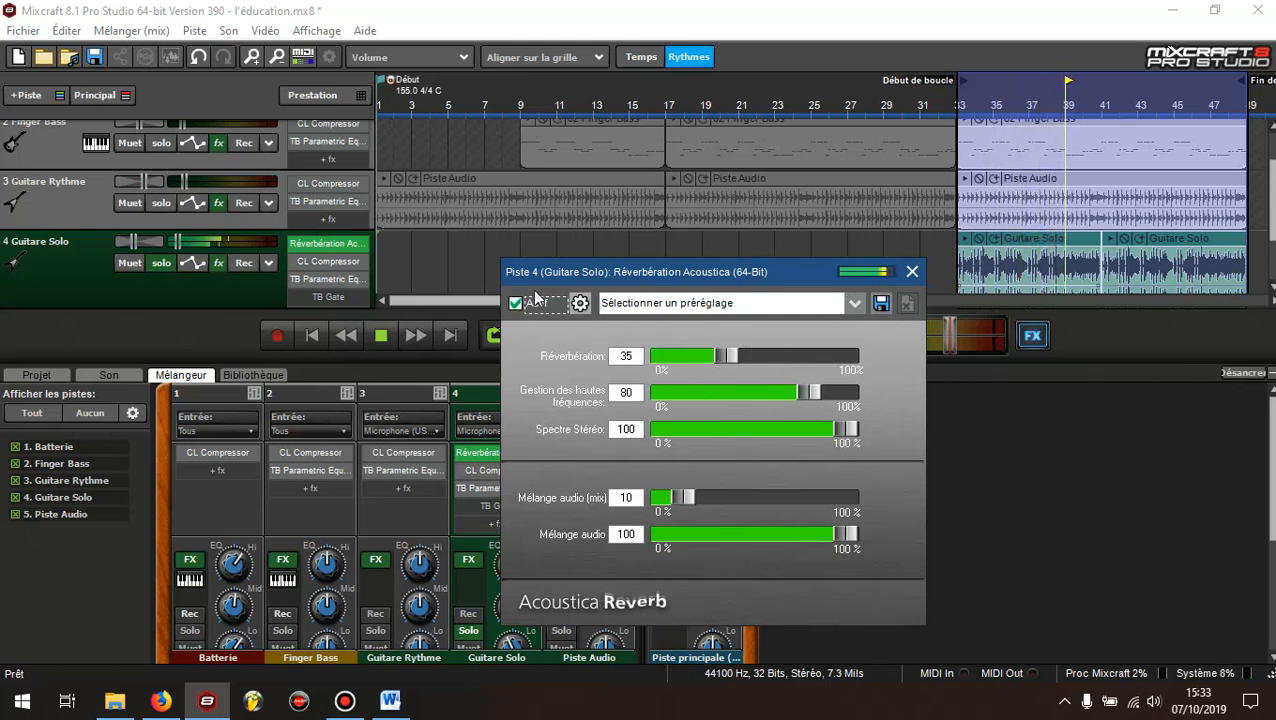
left_click(515, 303)
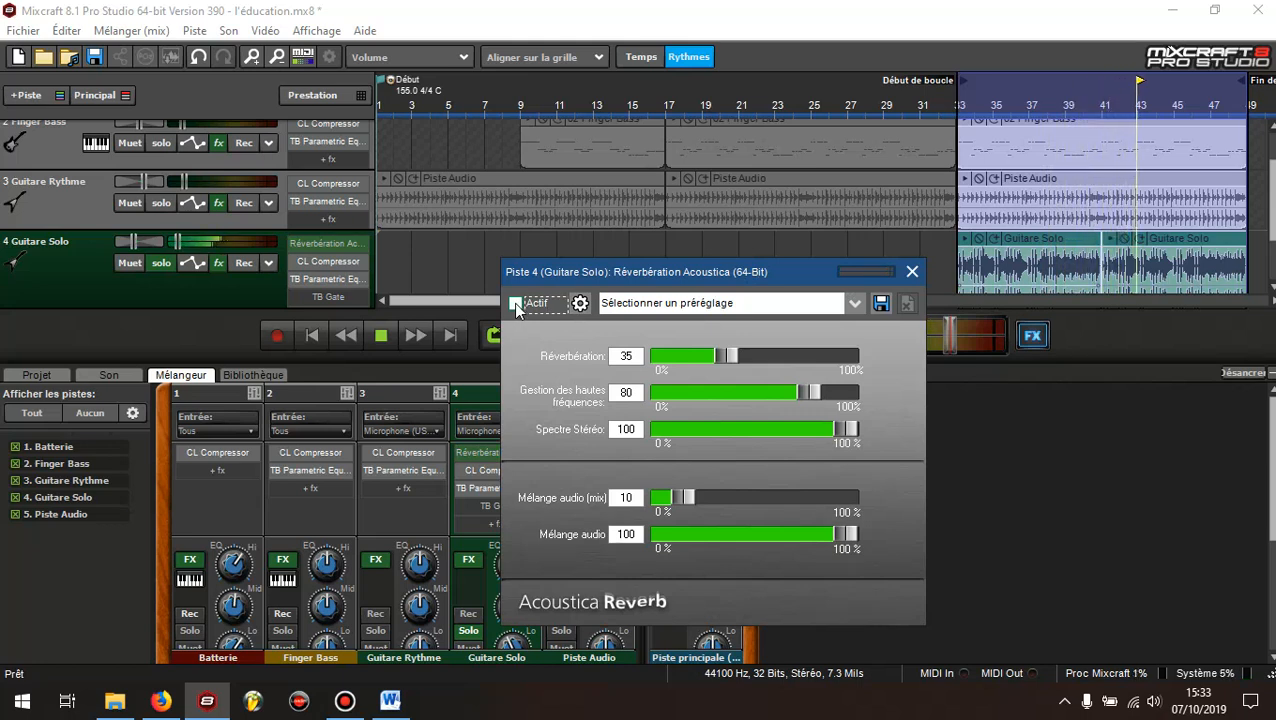
left_click(515, 303)
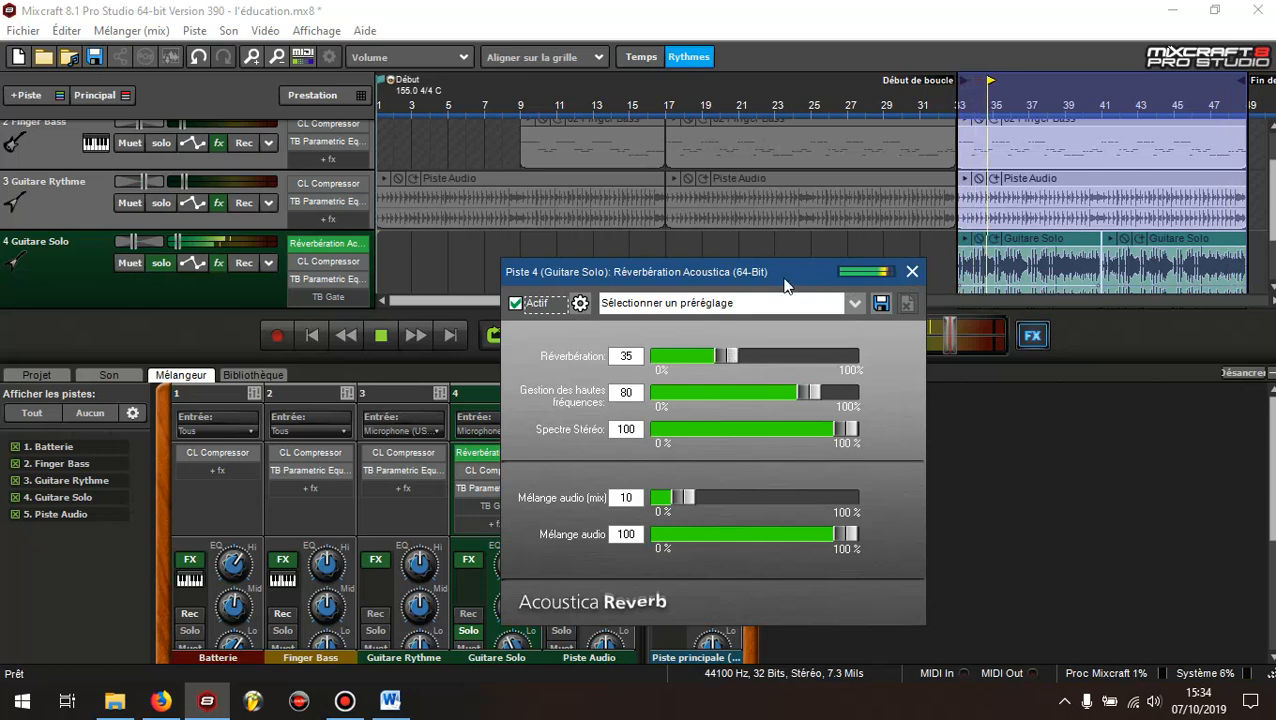
Close the reverb settings, take Guitare Solo out of solo and stop playback
left_click(911, 272)
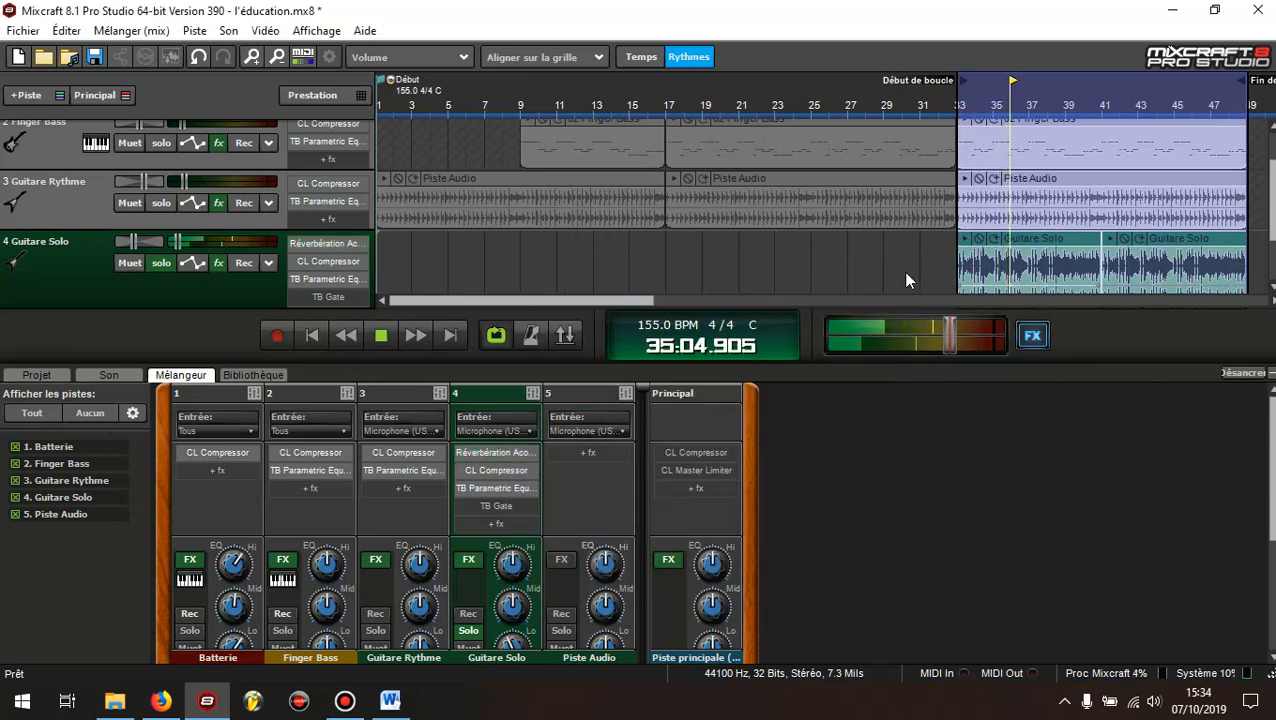
left_click(160, 264)
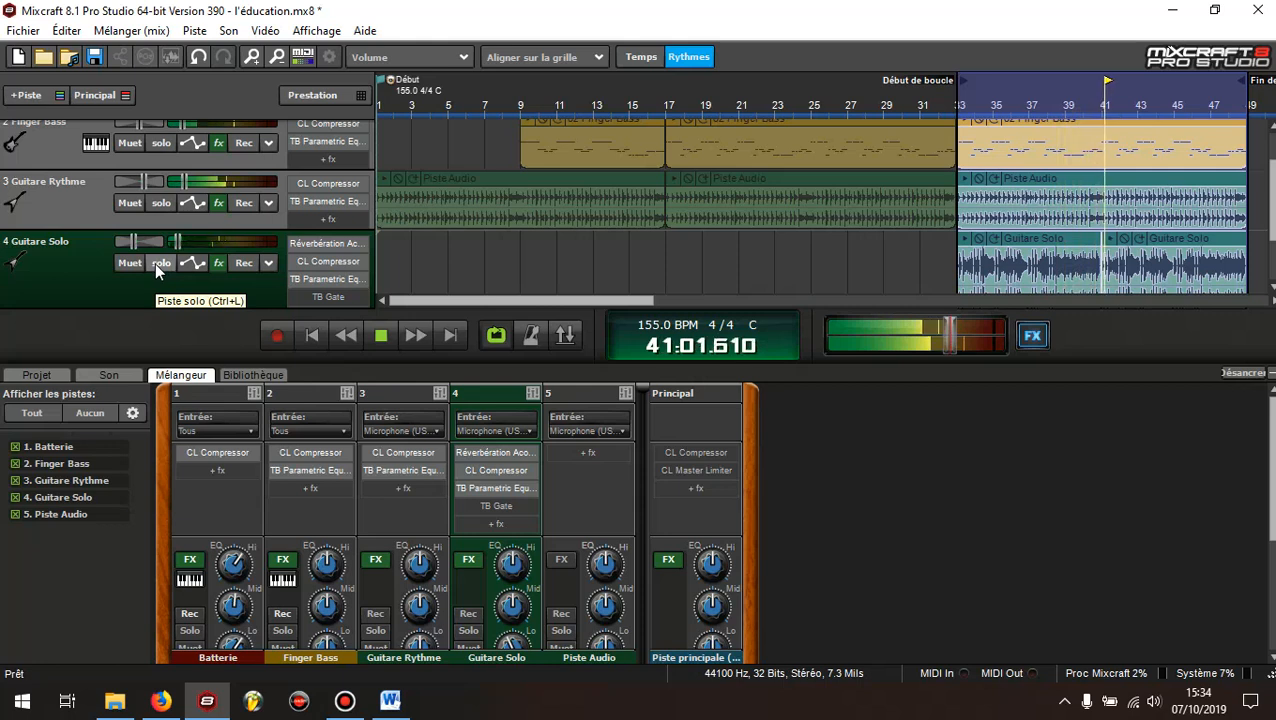
left_click(384, 337)
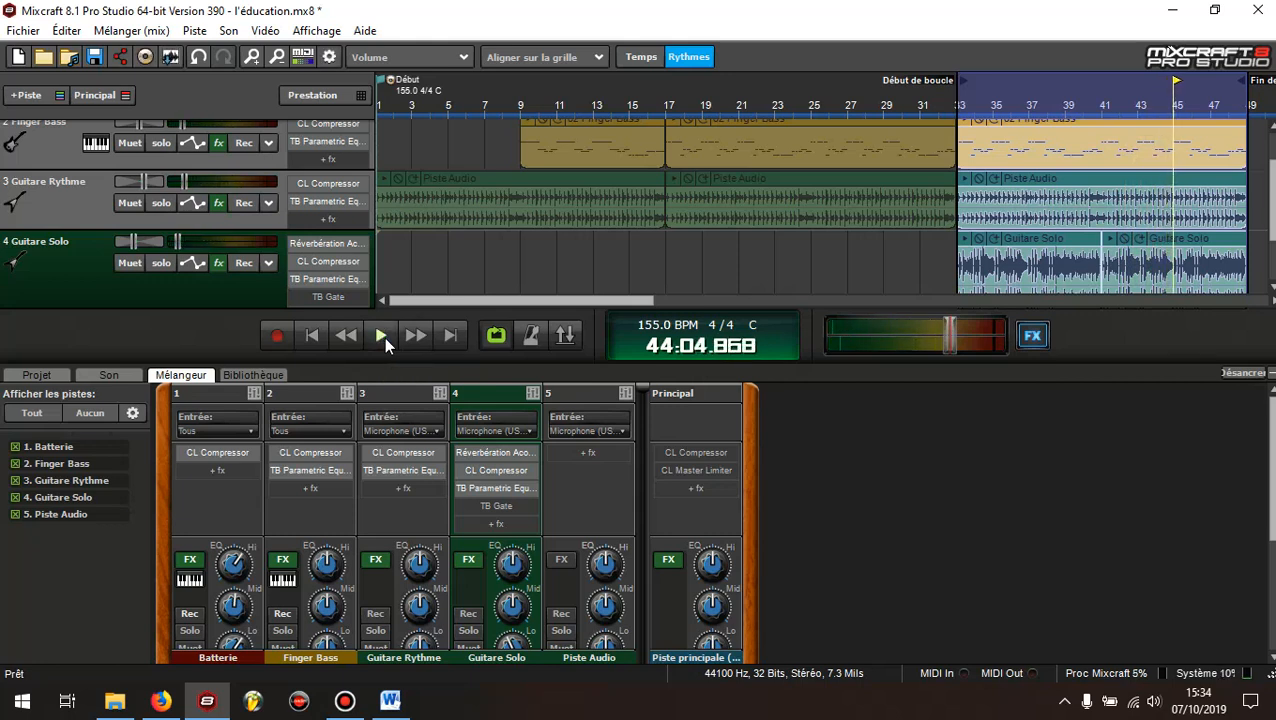
Open the TB Gate settings from the Guitare Solo effects list, arranging the windows so the track controls stay reachable
left_click(219, 263)
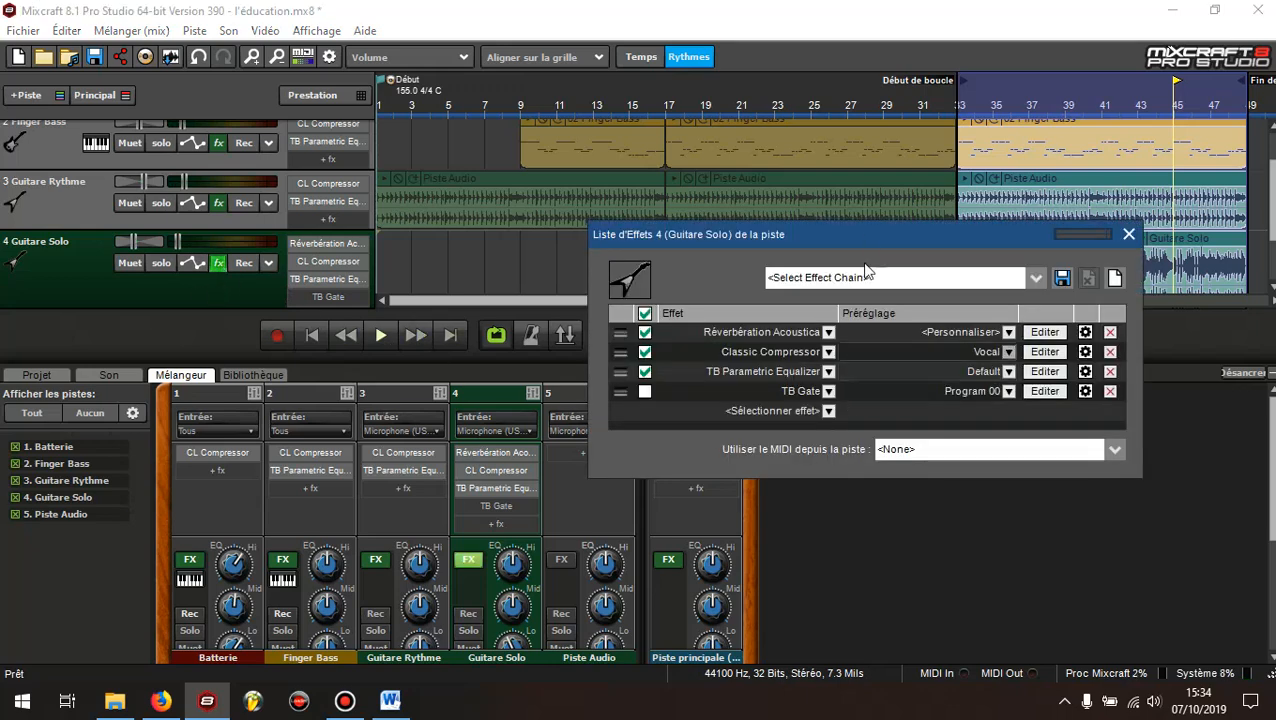
left_click(343, 701)
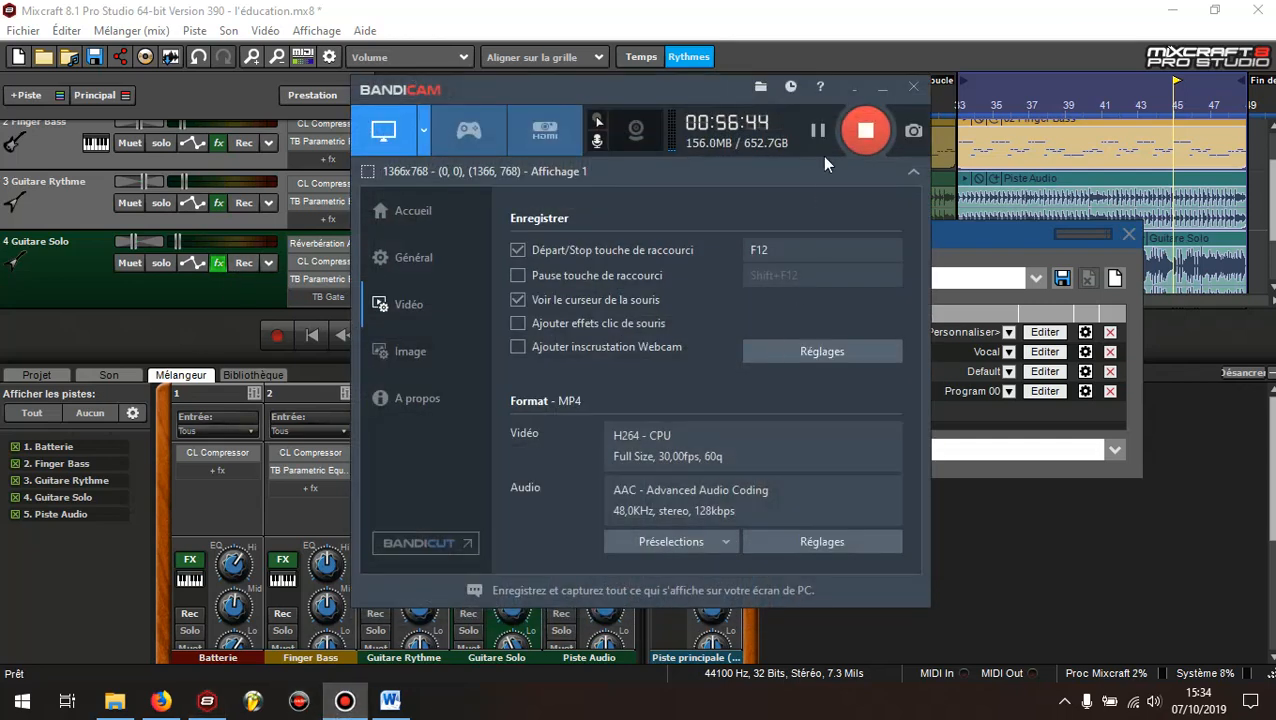
left_click(880, 92)
left_click_drag(867, 232, 624, 156)
left_click_drag(627, 157, 588, 57)
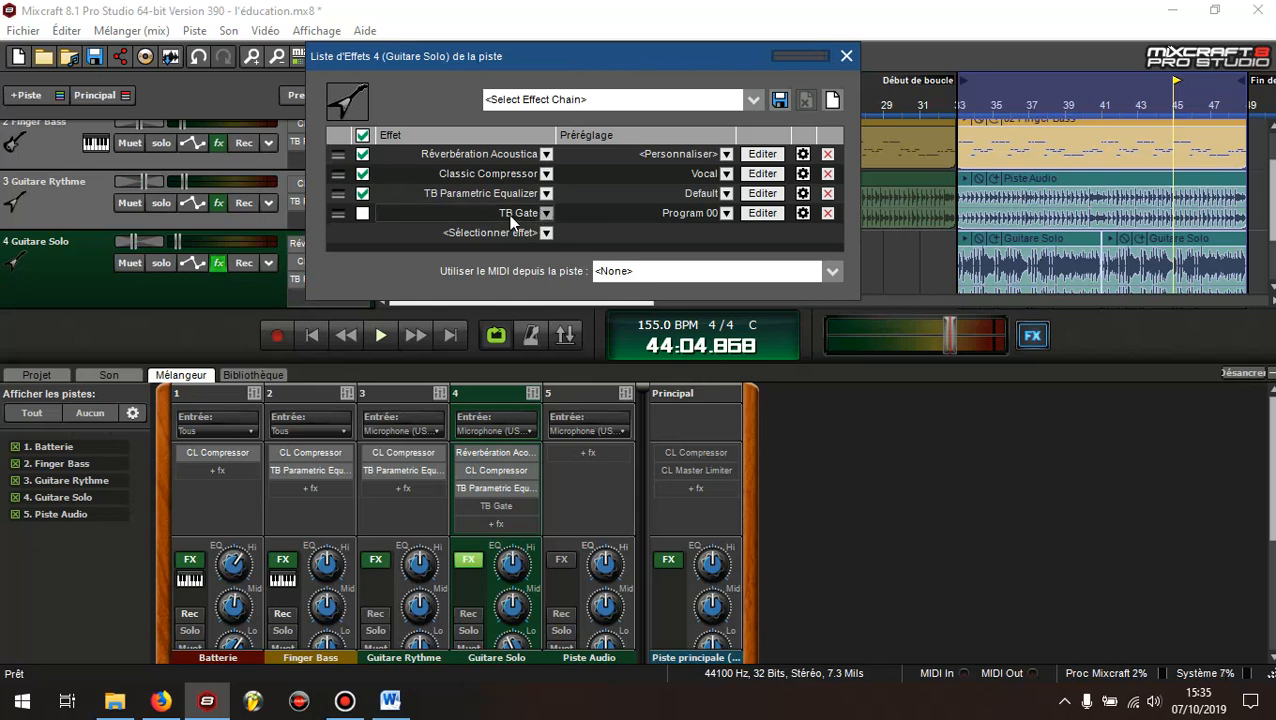
left_click(758, 212)
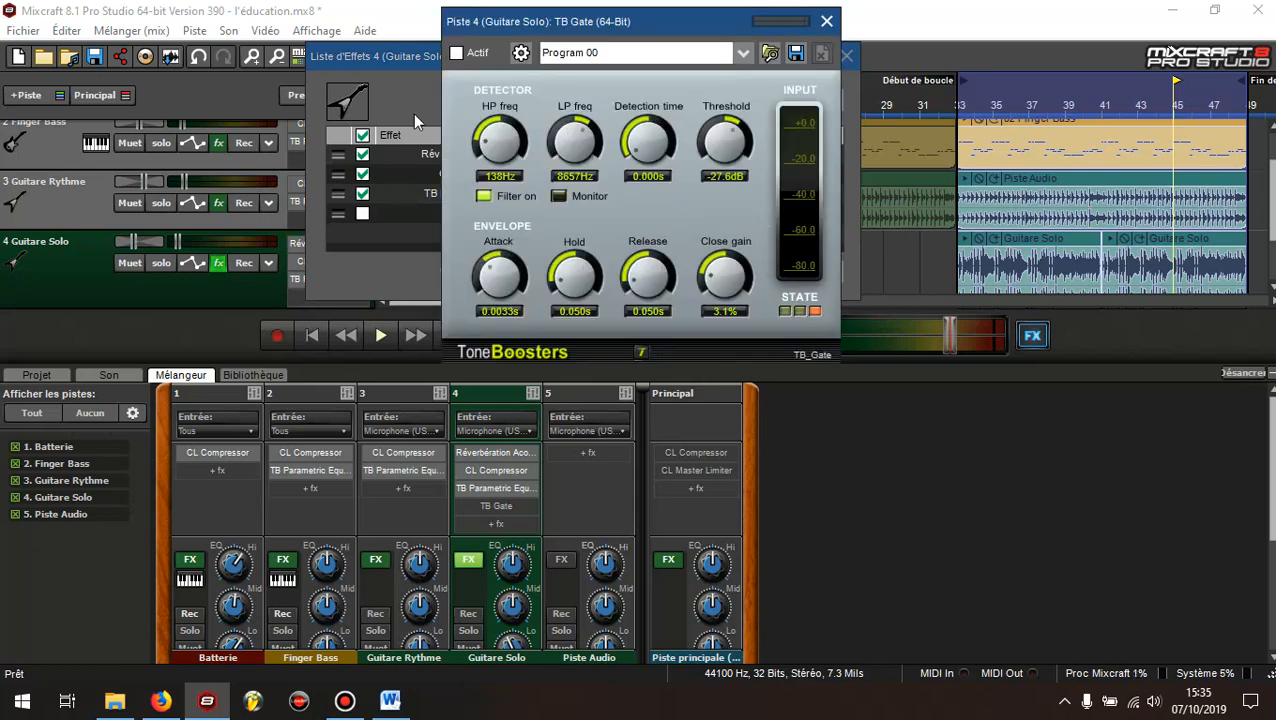
left_click_drag(664, 21, 768, 62)
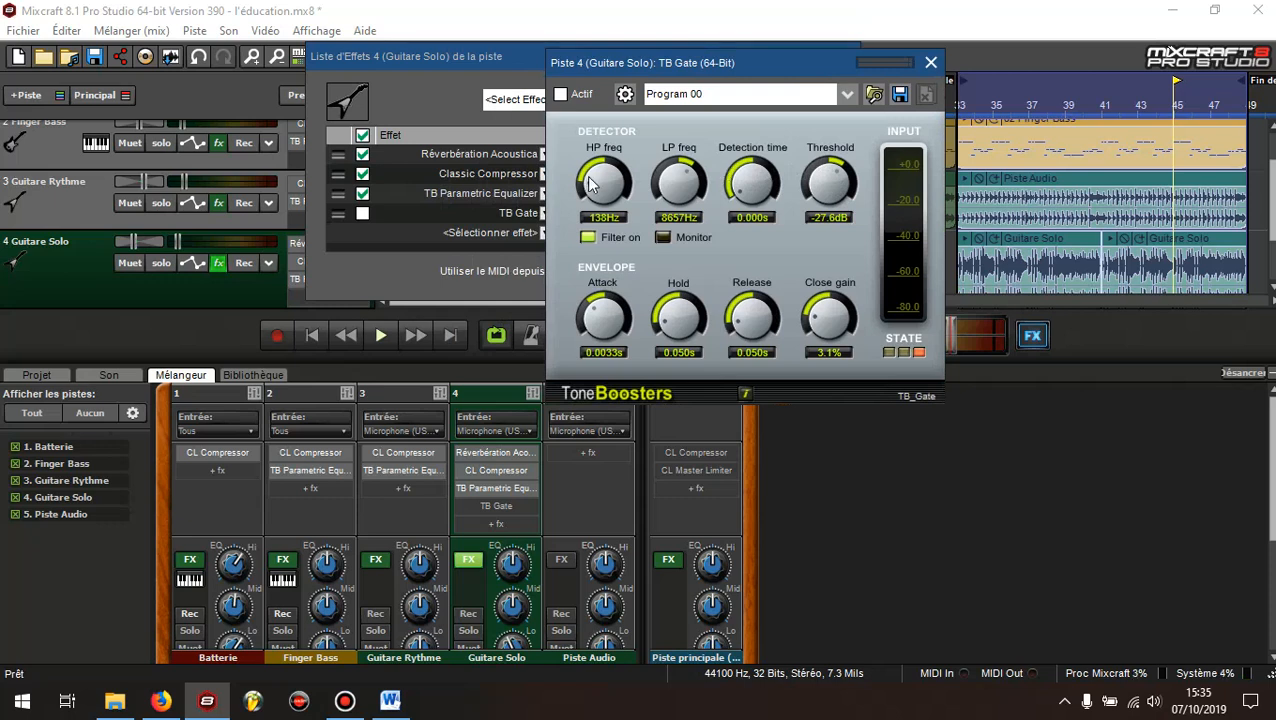
left_click_drag(744, 68, 622, 128)
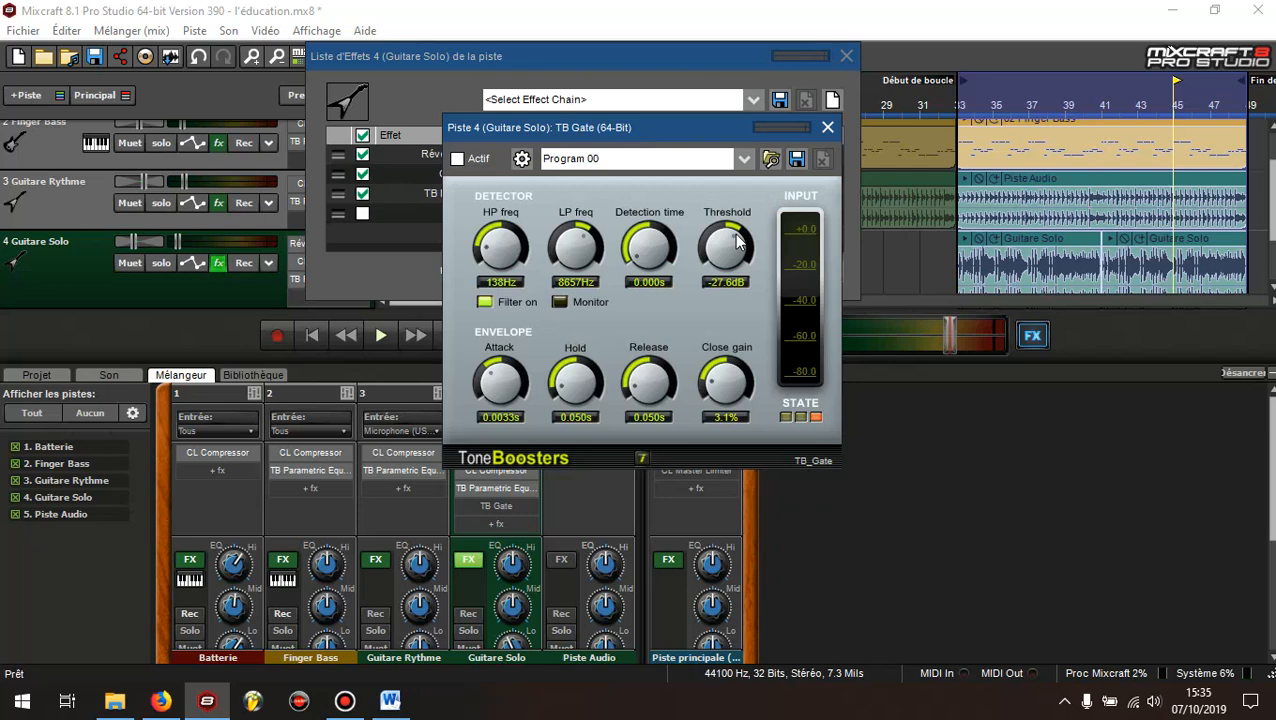
left_click_drag(698, 130, 659, 205)
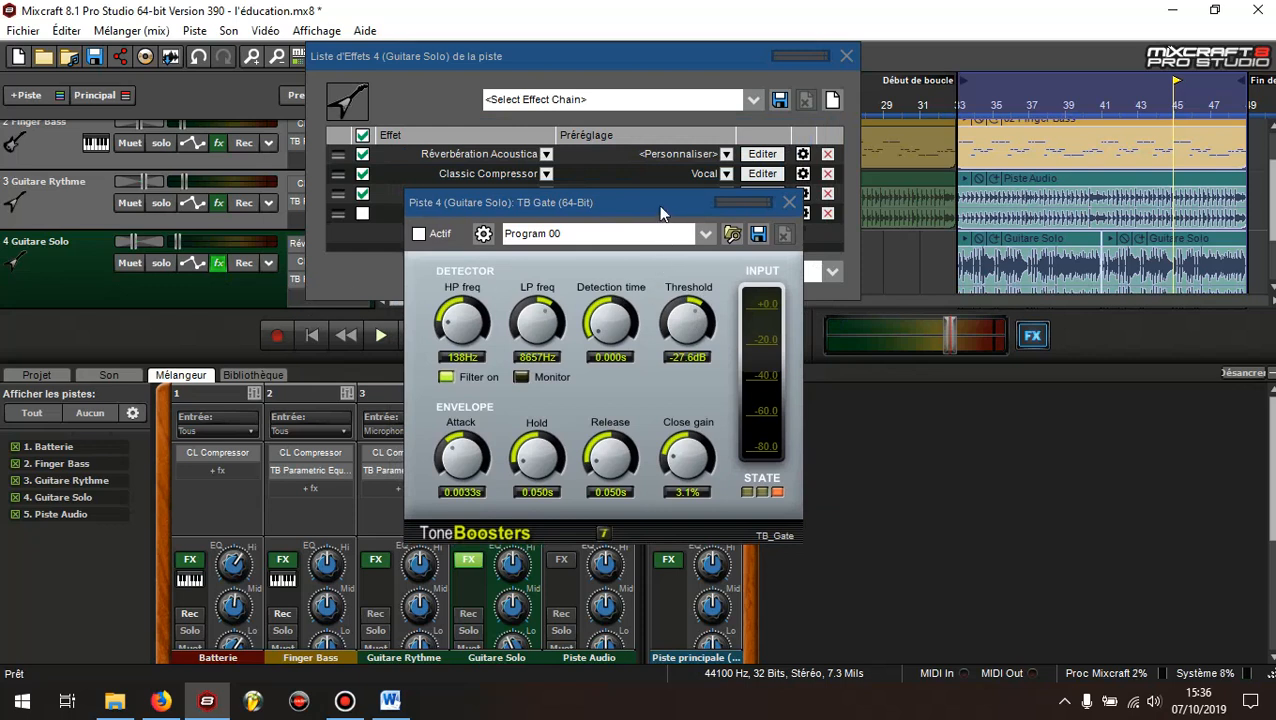
Put Guitare Solo in solo, start playback and activate its TB Gate
left_click(161, 262)
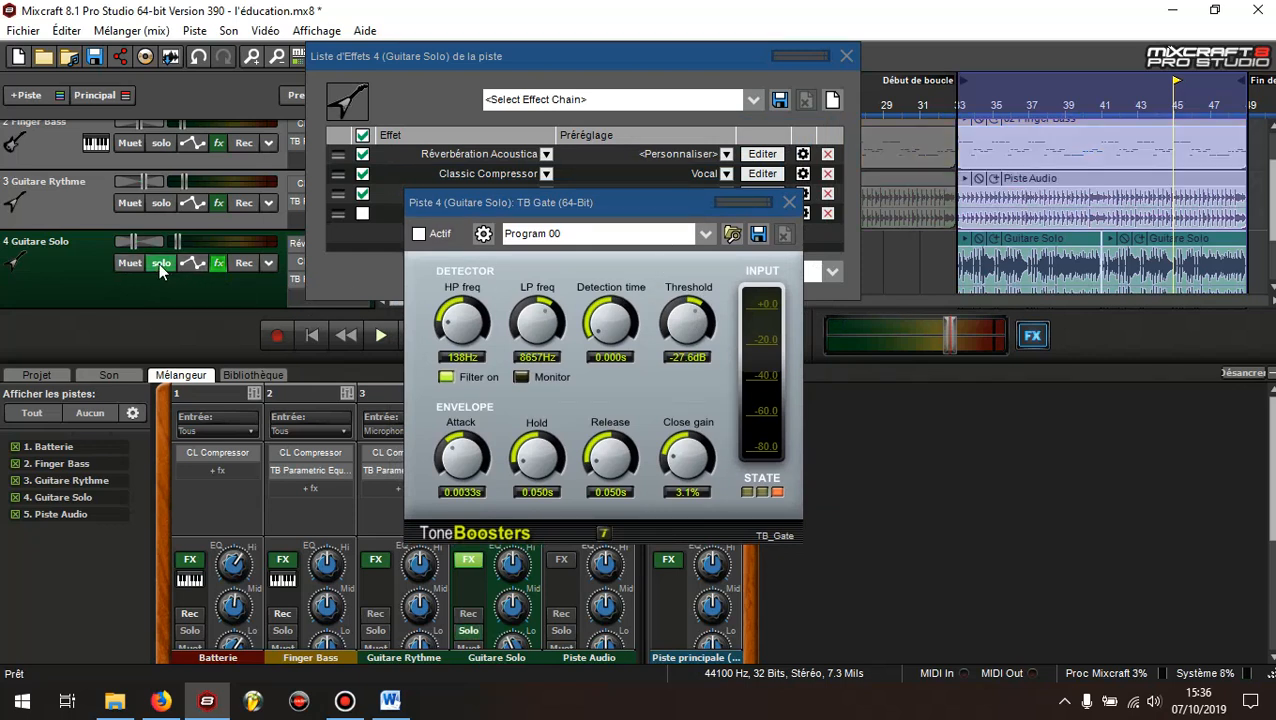
left_click(378, 338)
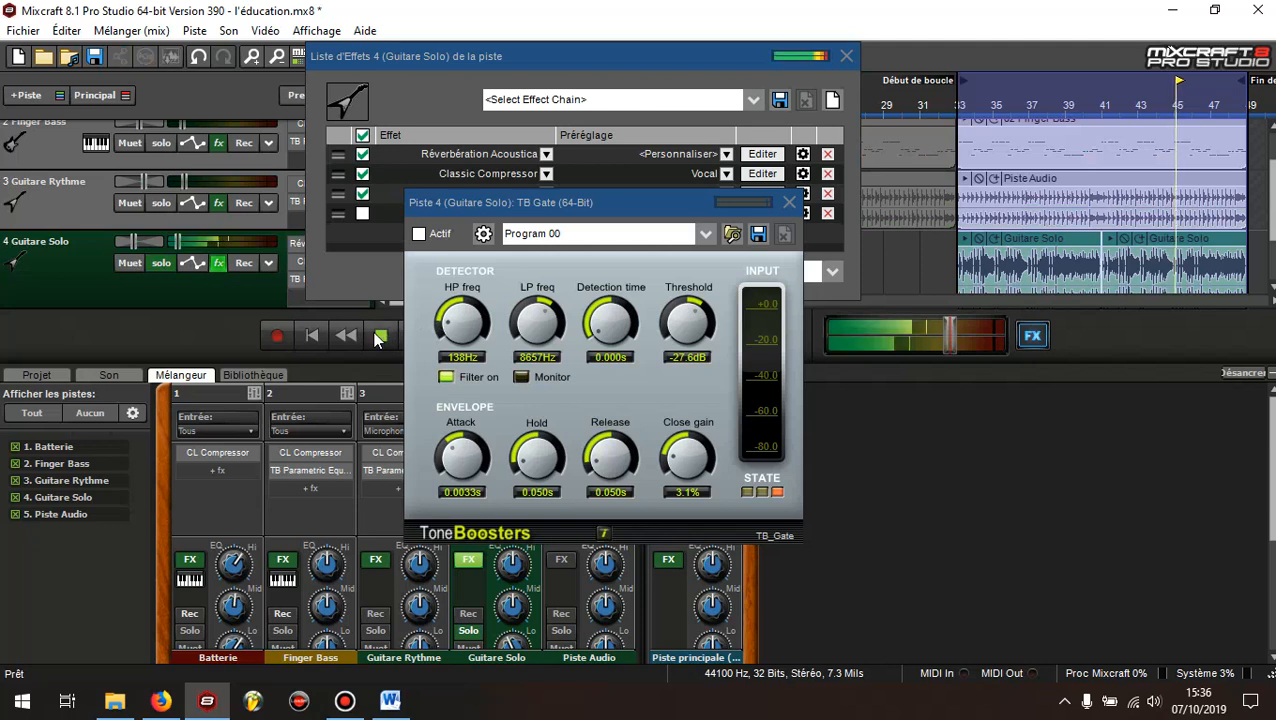
left_click(419, 234)
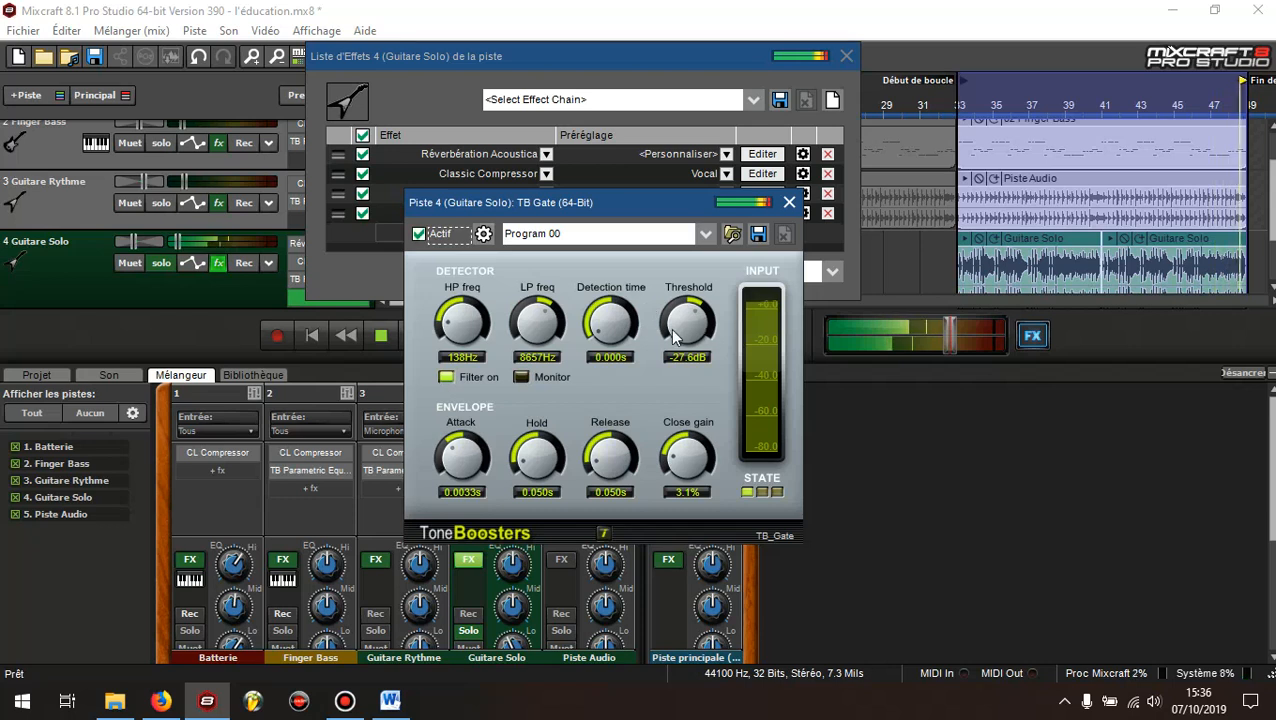
Audition the TB Gate Threshold at -80.0 dB and 0.0 dB while the solo plays, settling on -32.0 dB
left_click_drag(689, 330, 733, 532)
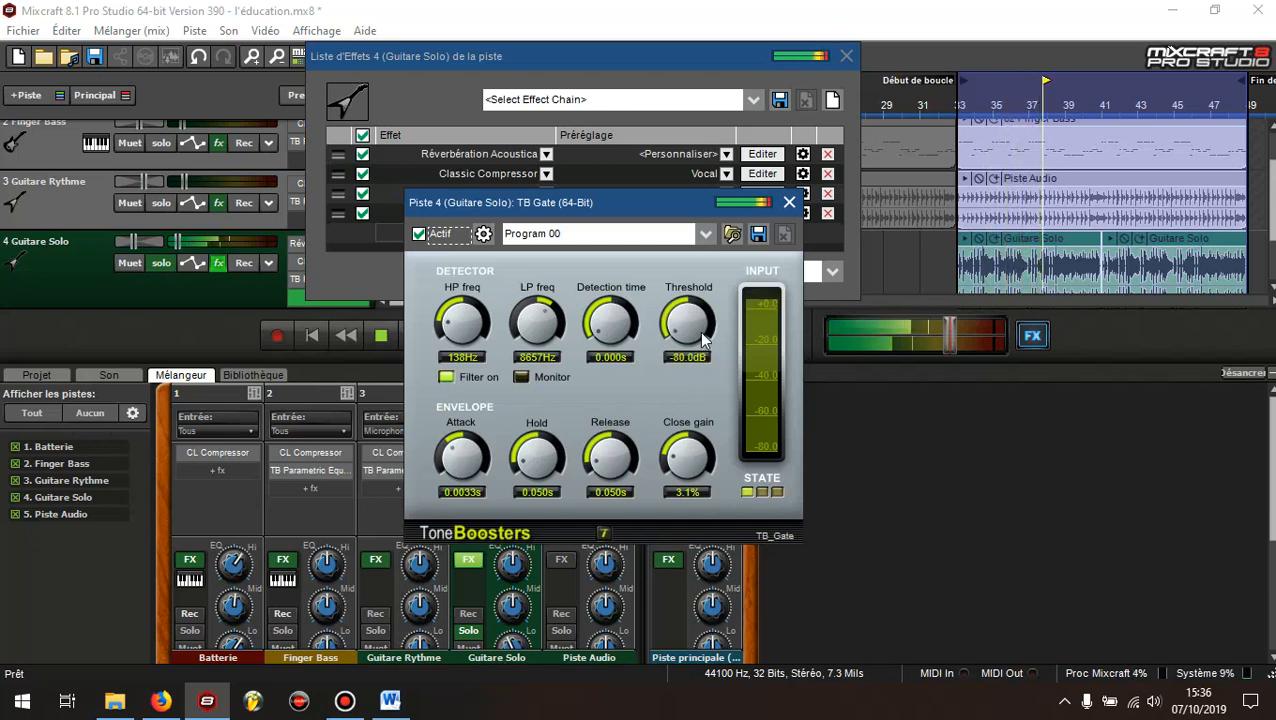
left_click_drag(699, 331, 727, 108)
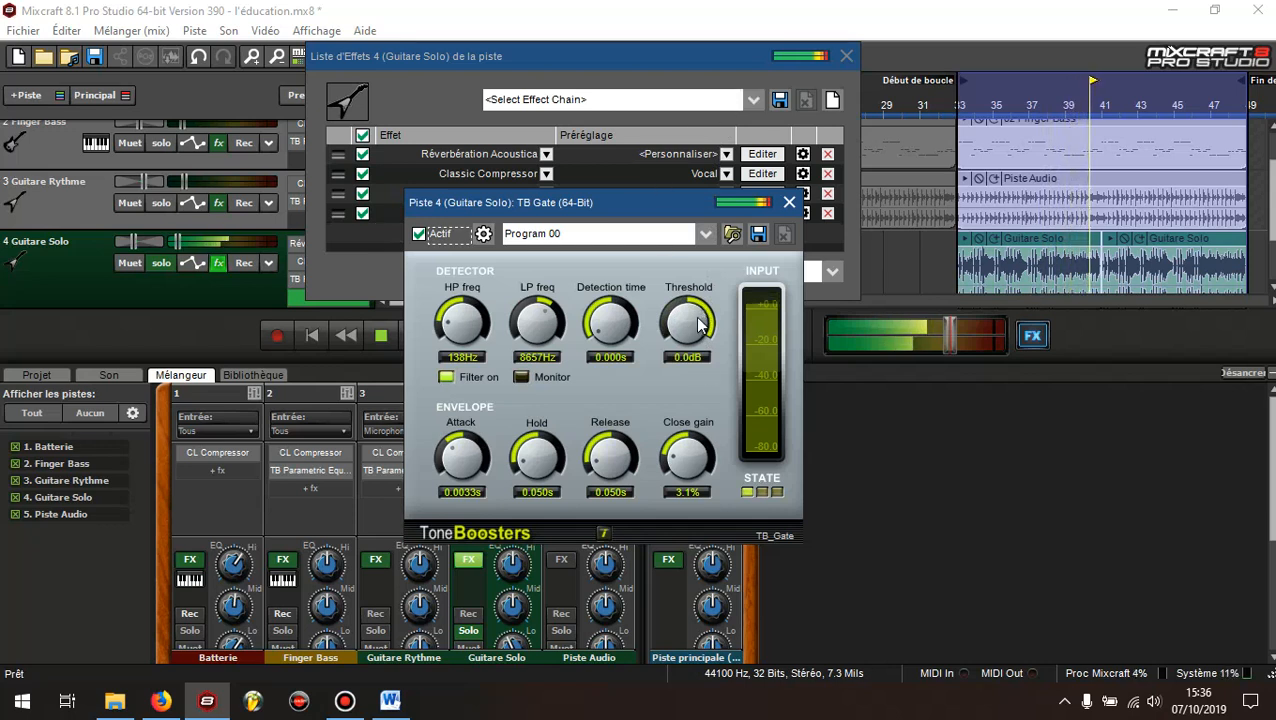
left_click_drag(697, 323, 691, 385)
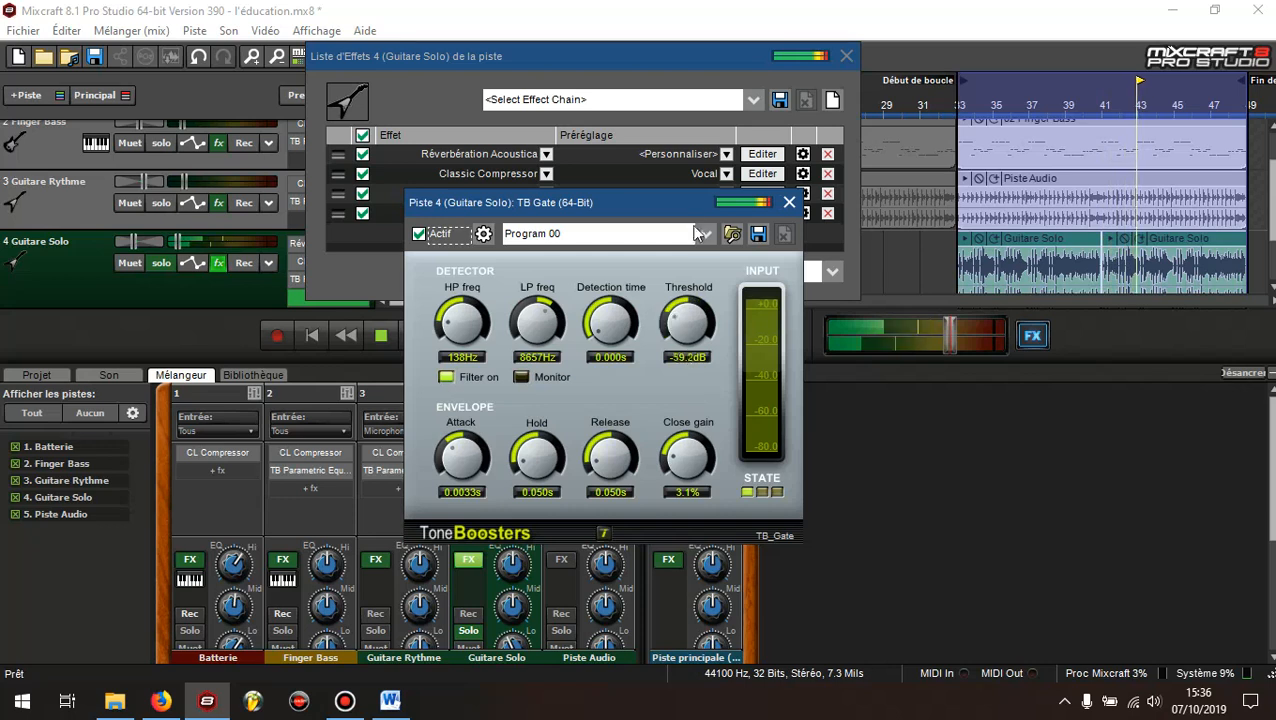
left_click_drag(694, 226, 697, 207)
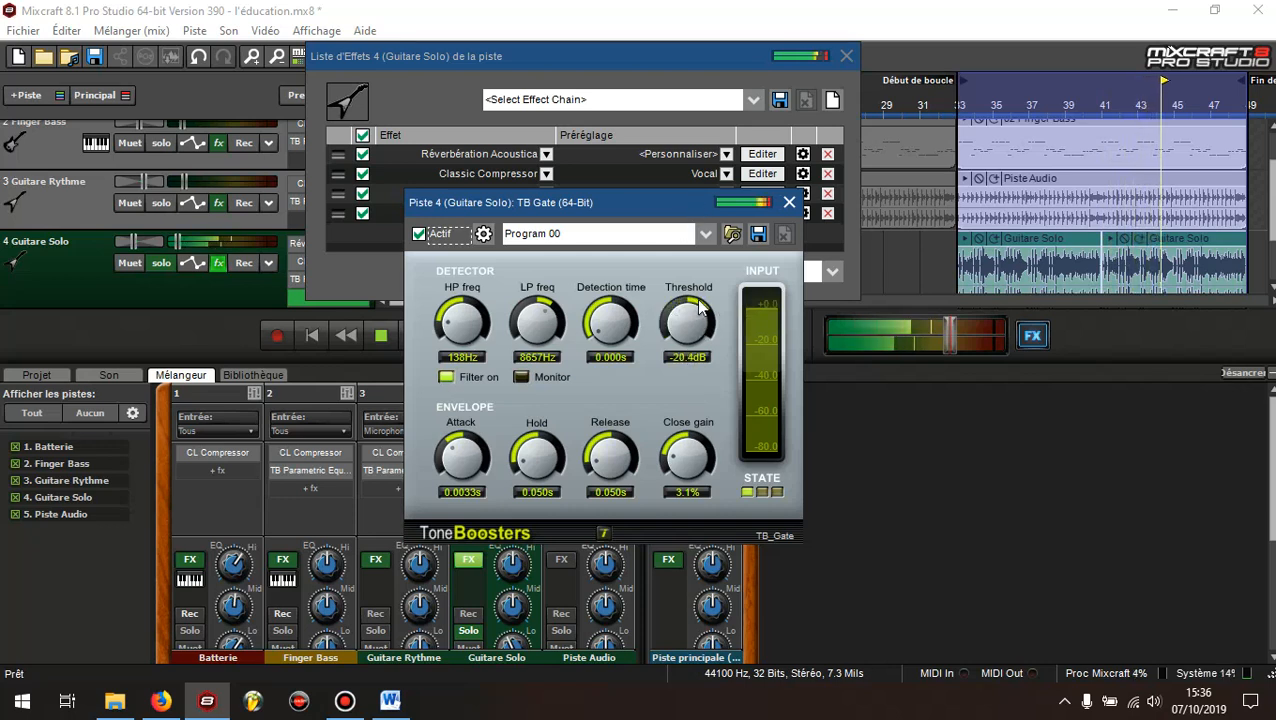
left_click_drag(700, 310, 692, 242)
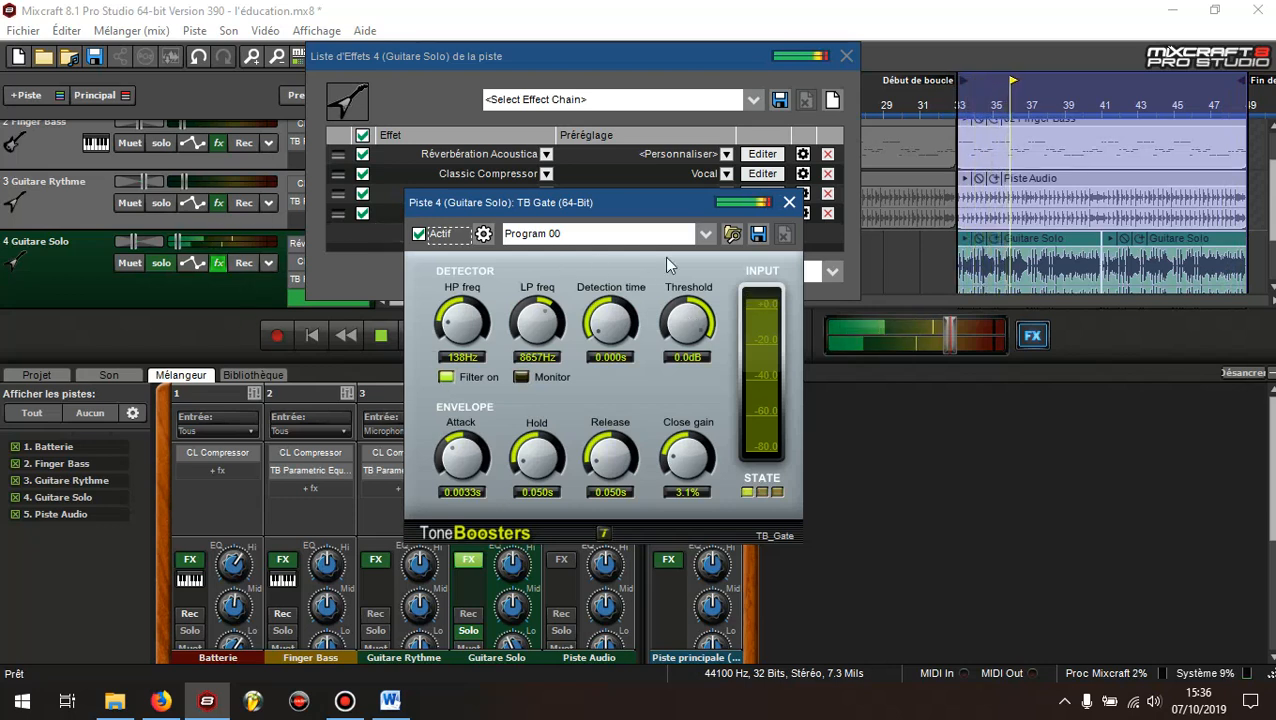
left_click_drag(684, 319, 684, 388)
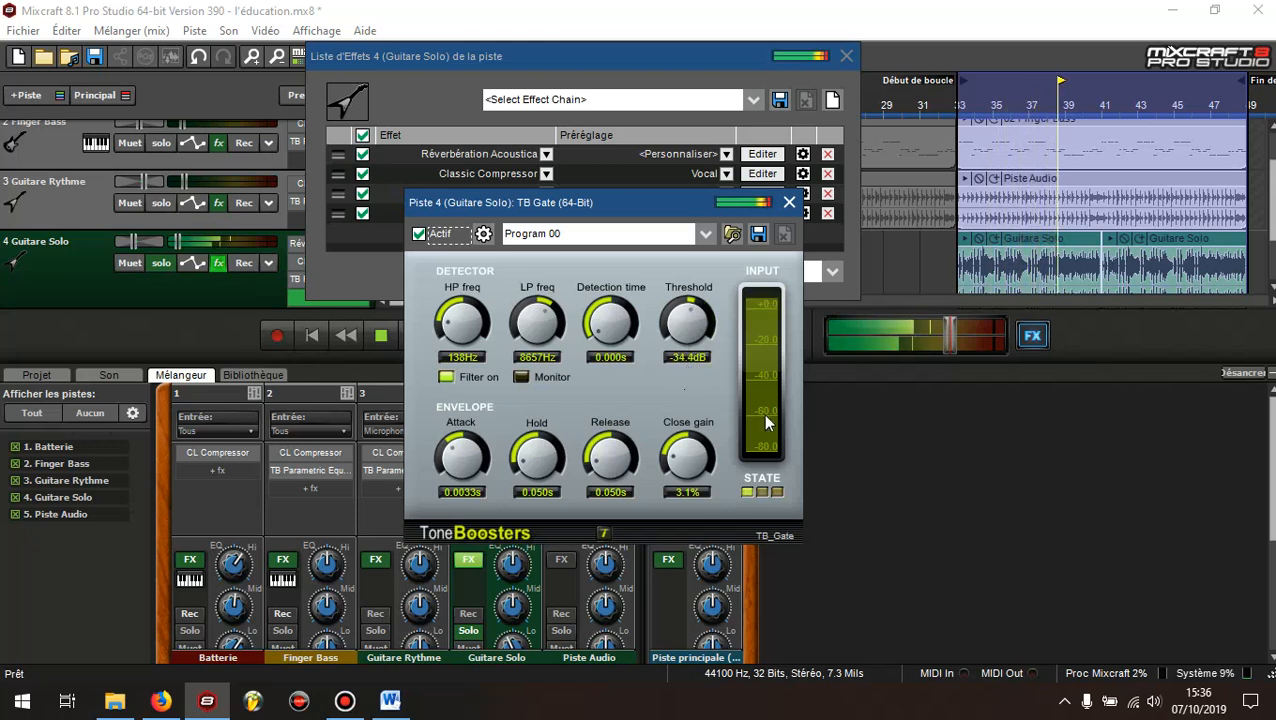
left_click_drag(696, 322, 690, 296)
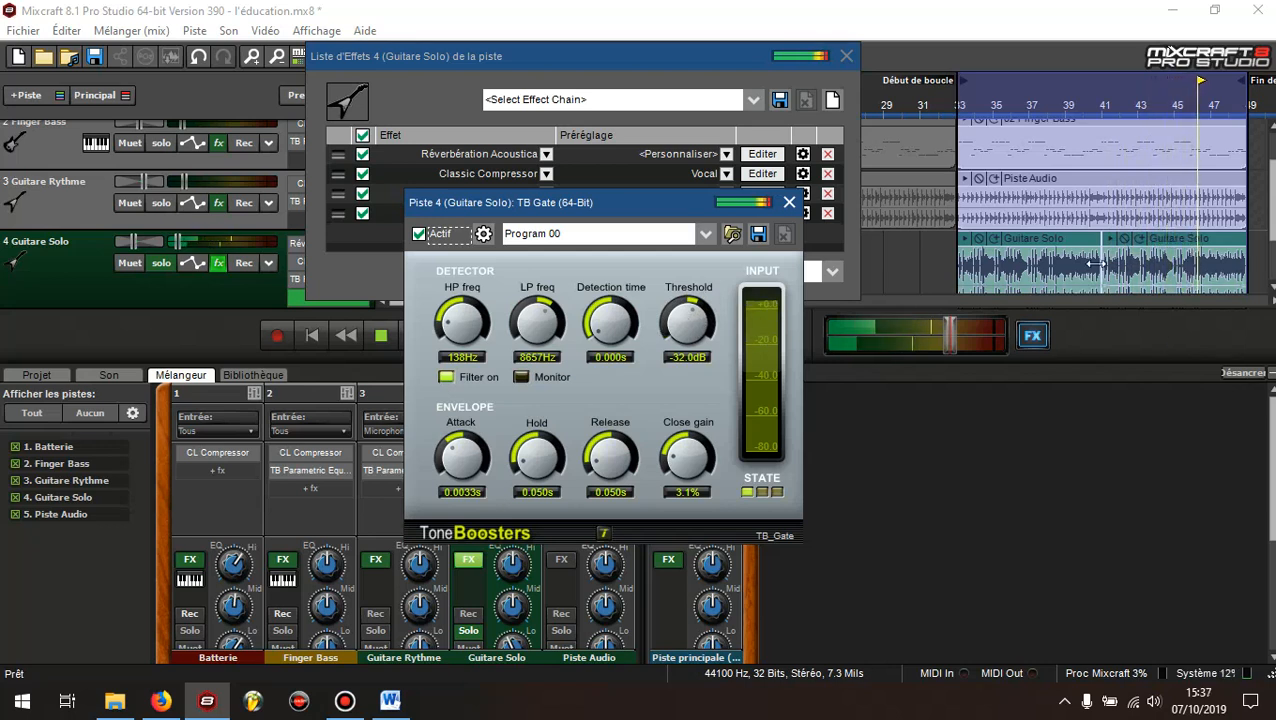
Stop playback and set the TB Gate Threshold to -30.0 dB
left_click_drag(650, 206, 717, 303)
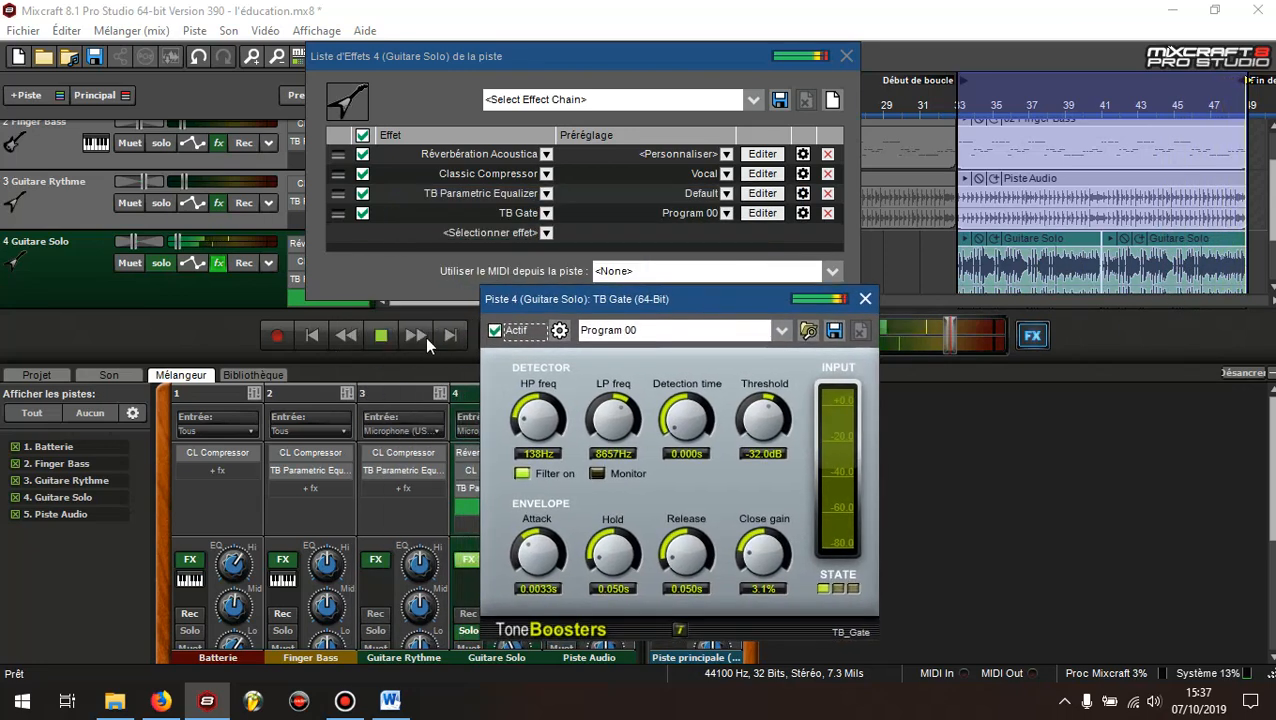
left_click(381, 335)
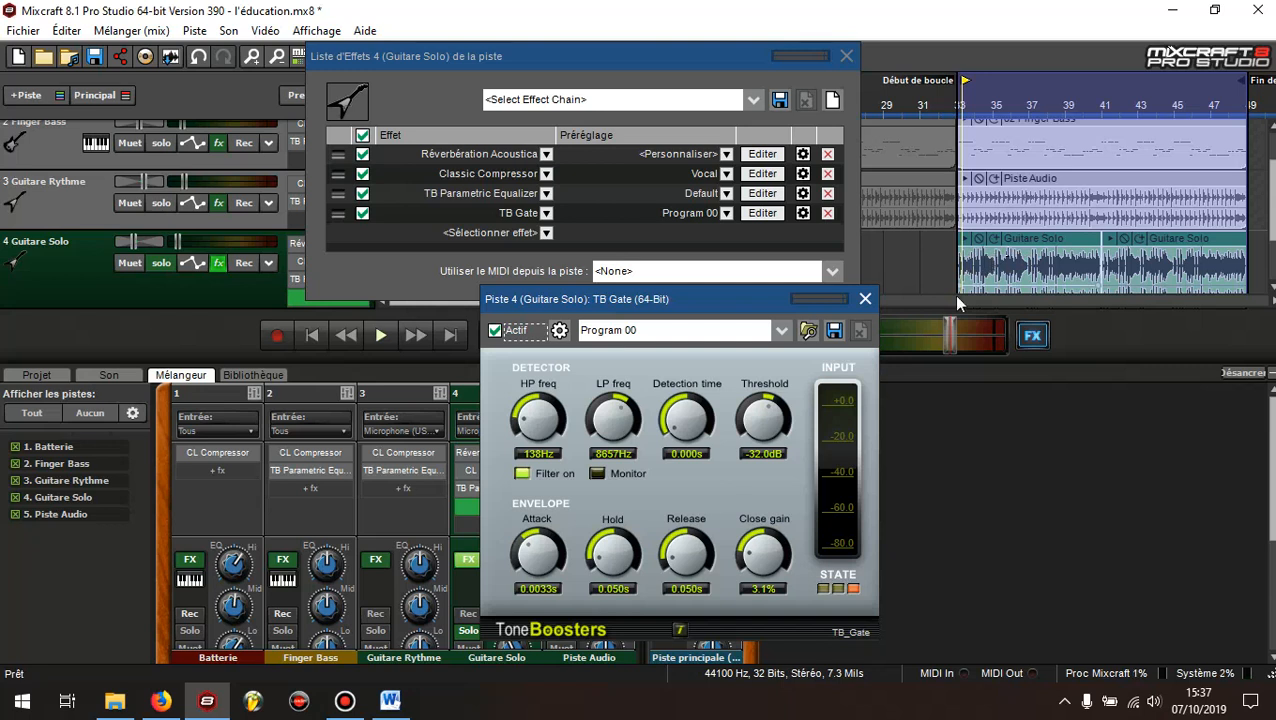
left_click_drag(760, 418, 765, 415)
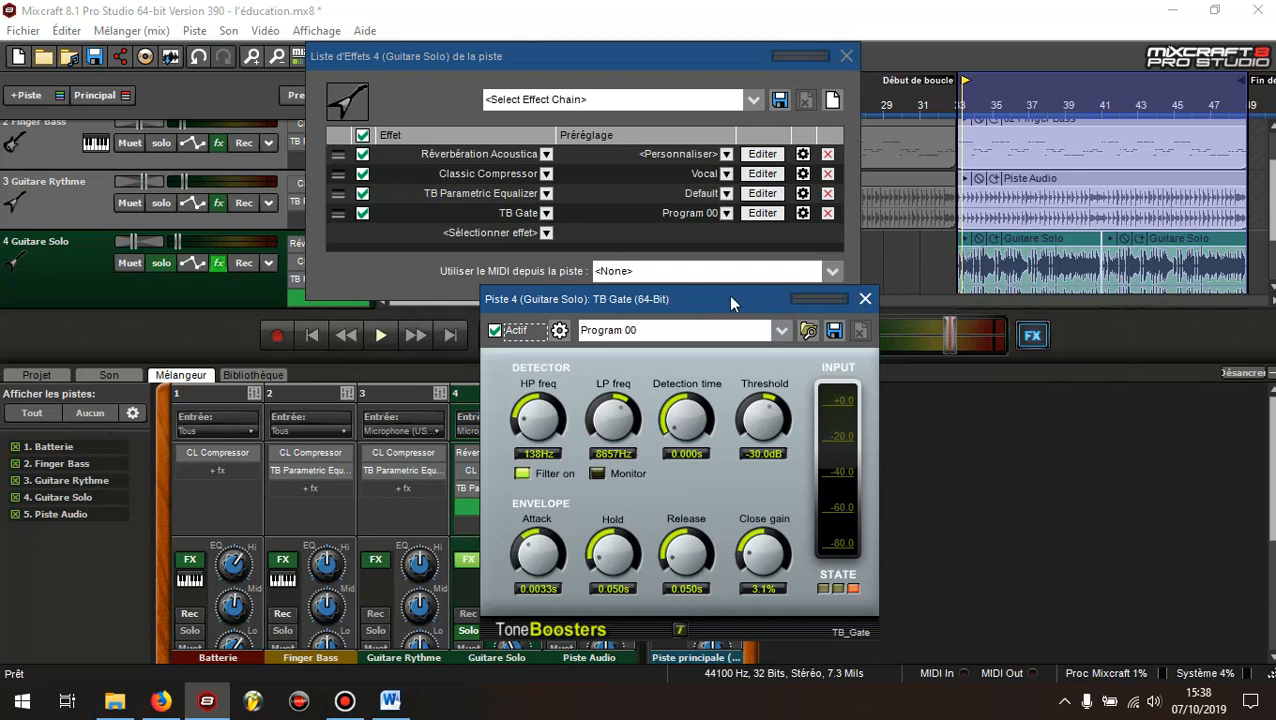
left_click_drag(717, 298, 714, 275)
Close the TB Gate settings and the Guitare Solo effects list
left_click(963, 258)
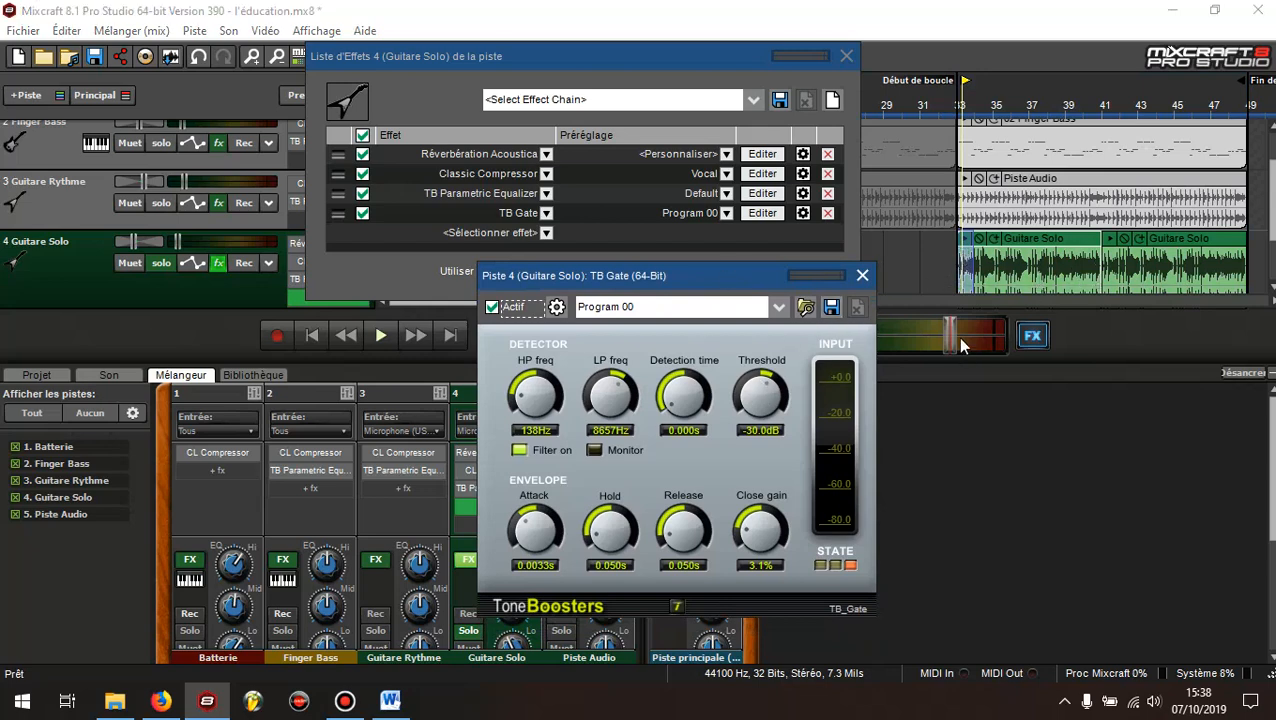
left_click(862, 275)
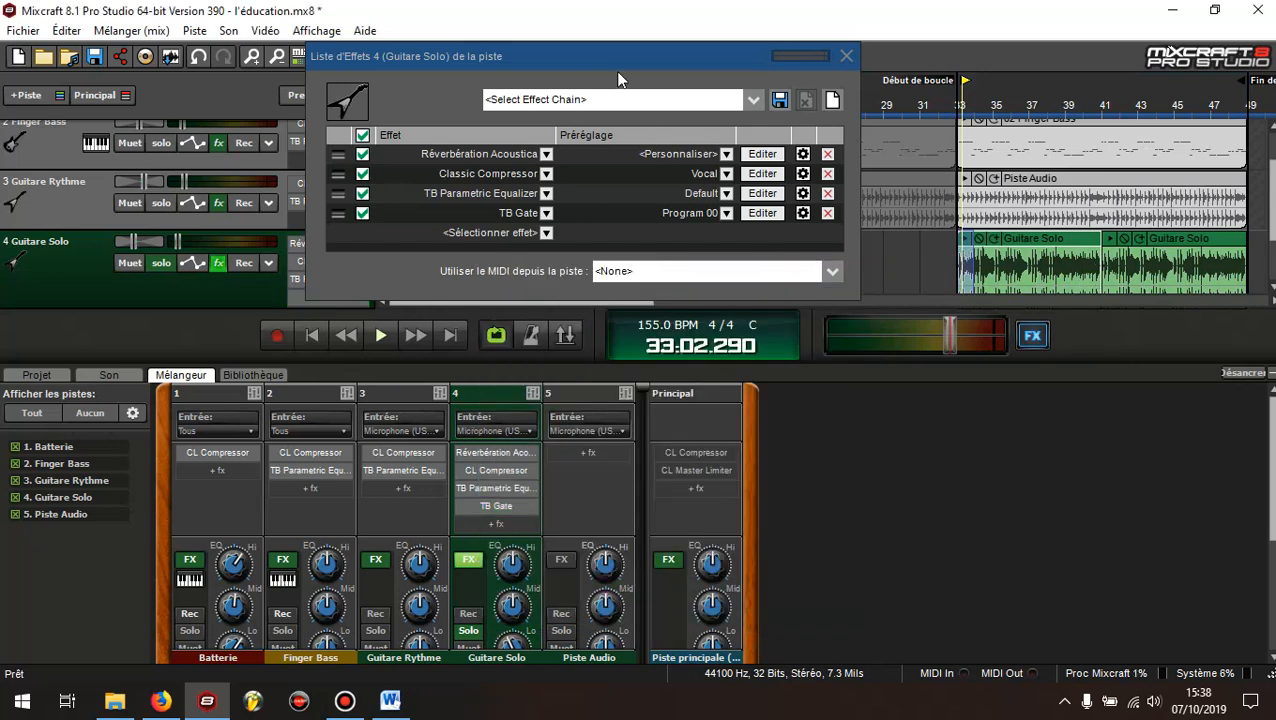
left_click_drag(591, 56, 279, 15)
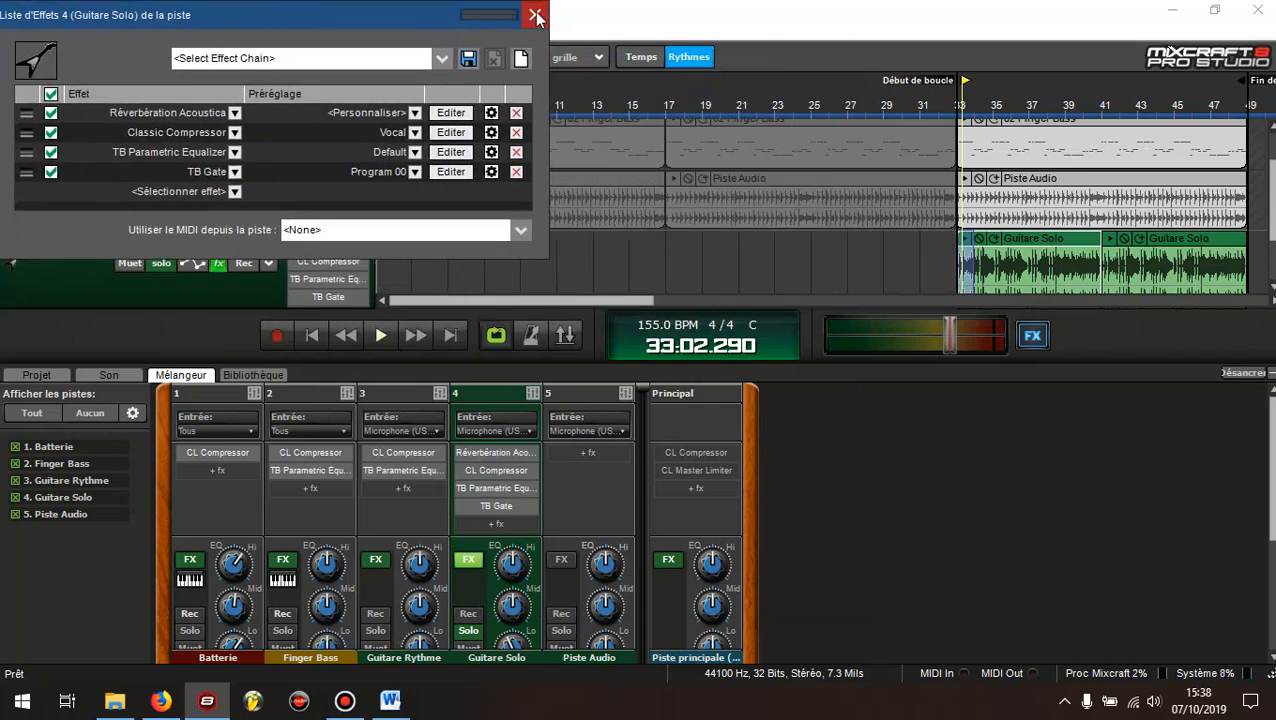
left_click(536, 16)
Turn off loop playback and return the playhead to the start of the song
left_click(497, 333)
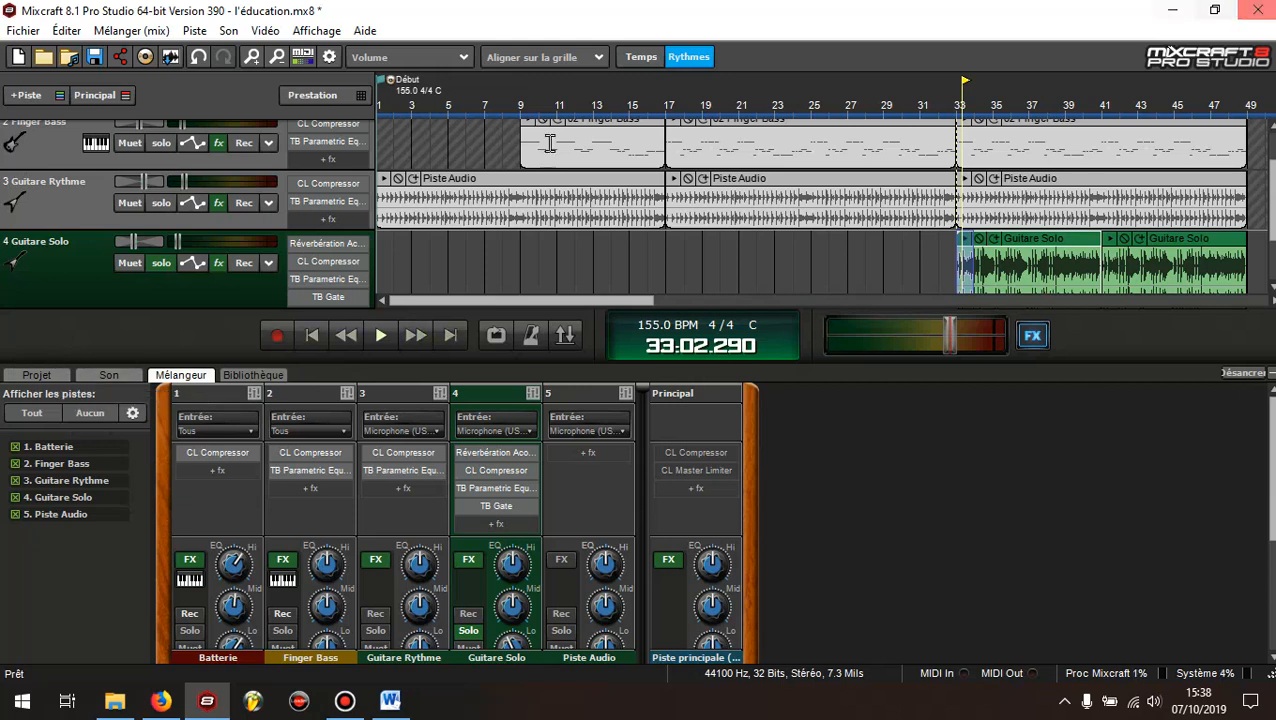
left_click(317, 334)
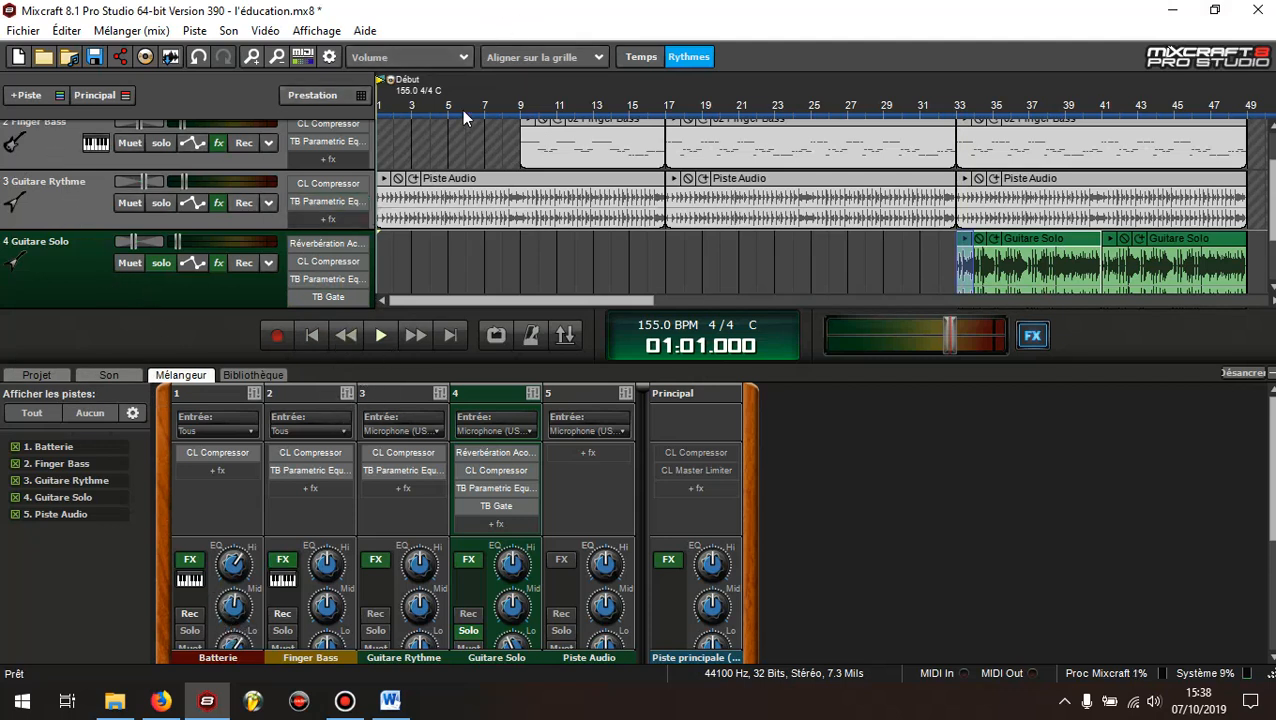
scroll(1268, 200, "up", 1)
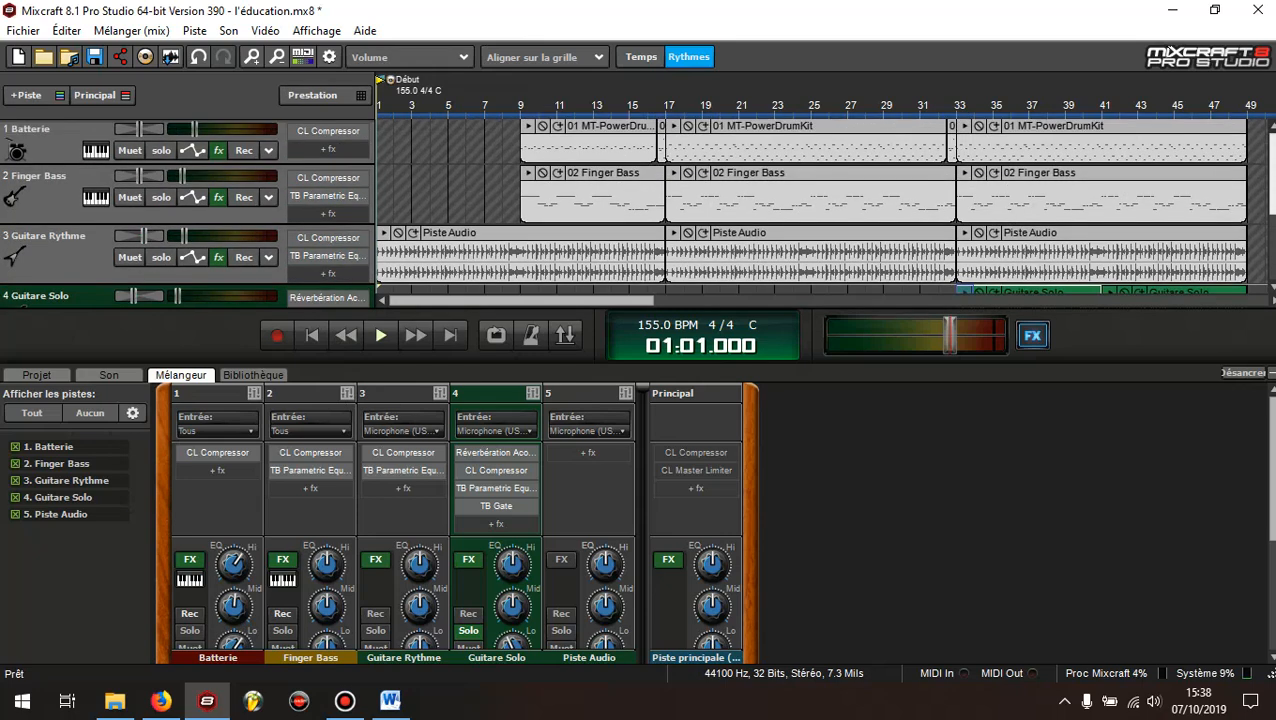
Review the effects, equalizer, panning and volume settings of the tracks from Batterie to Guitare Solo in the track list and mixer
scroll(636, 212, "down", 1)
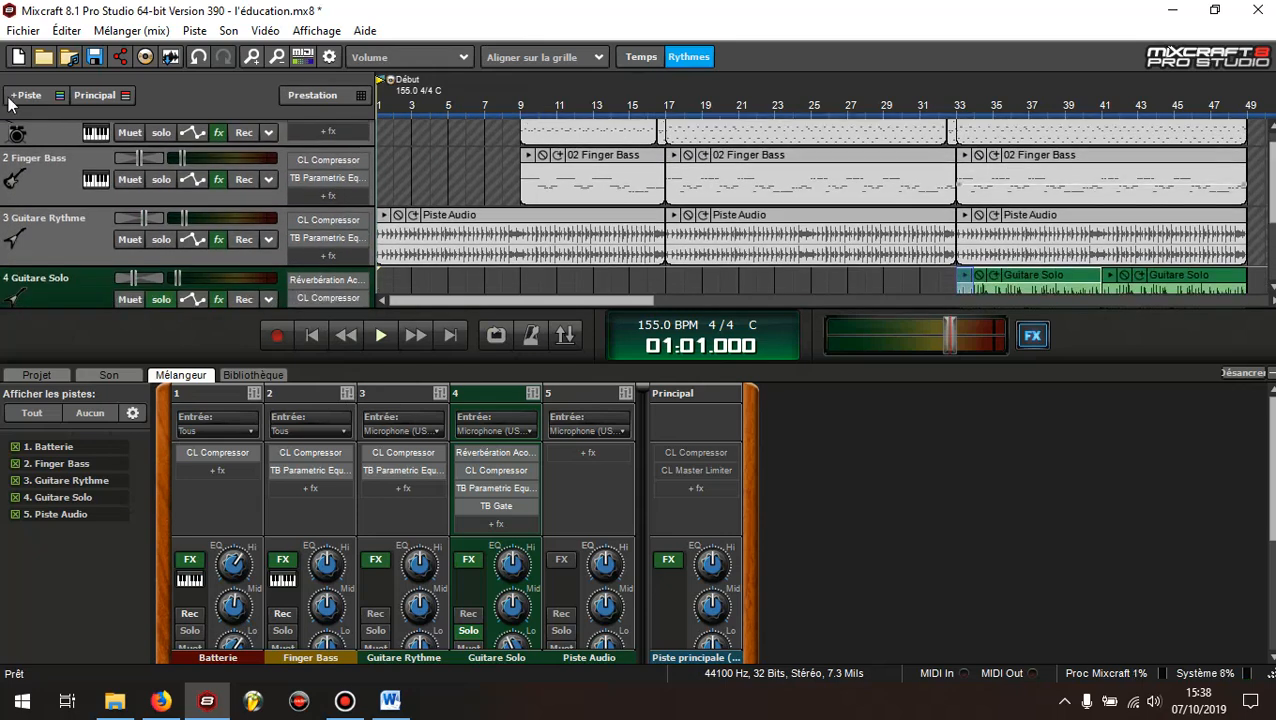
left_click(62, 280)
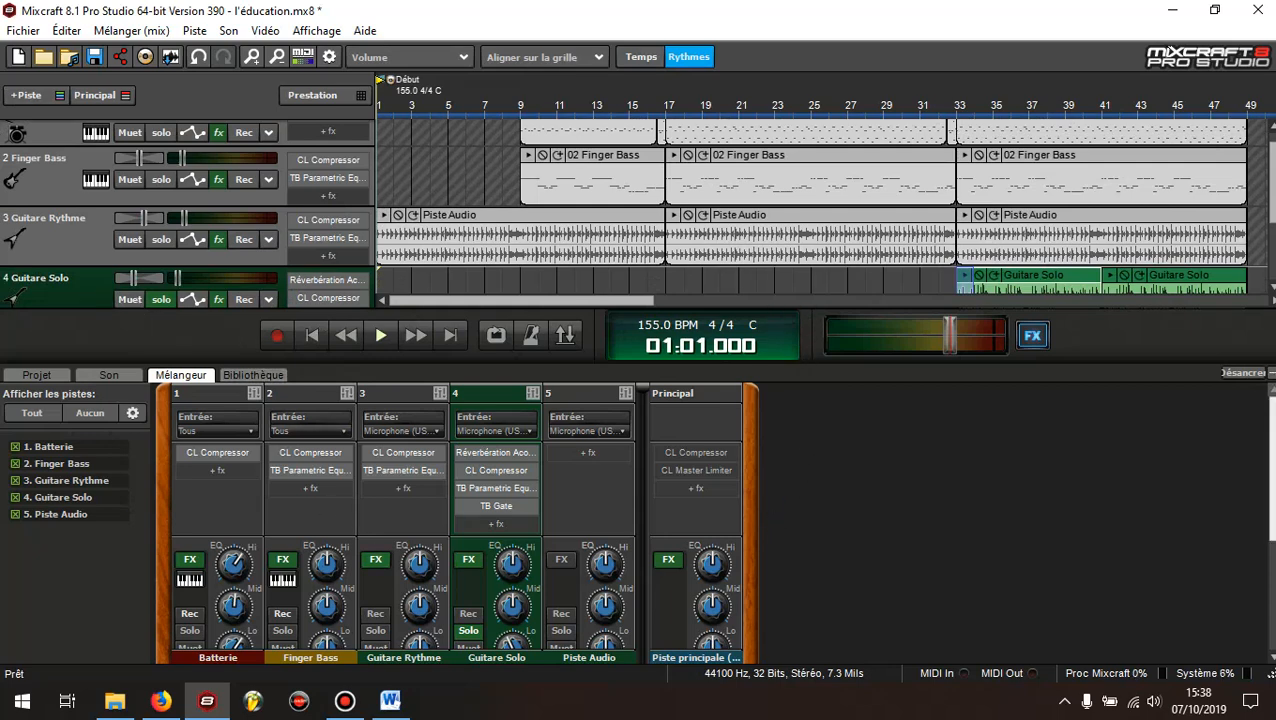
scroll(640, 210, "up", 2)
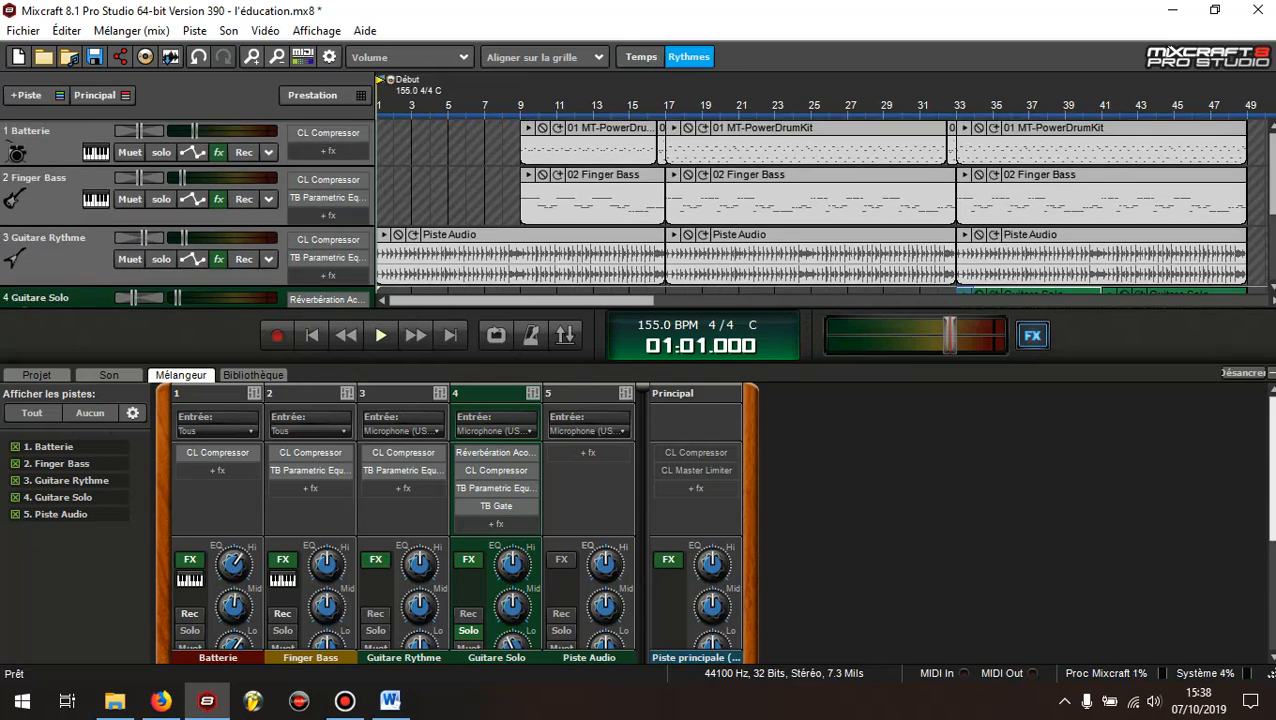
mouse_move(1274, 413)
left_mouse_down()
mouse_move(1274, 424)
mouse_move(1274, 412)
left_mouse_up()
scroll(1140, 528, "down", 3)
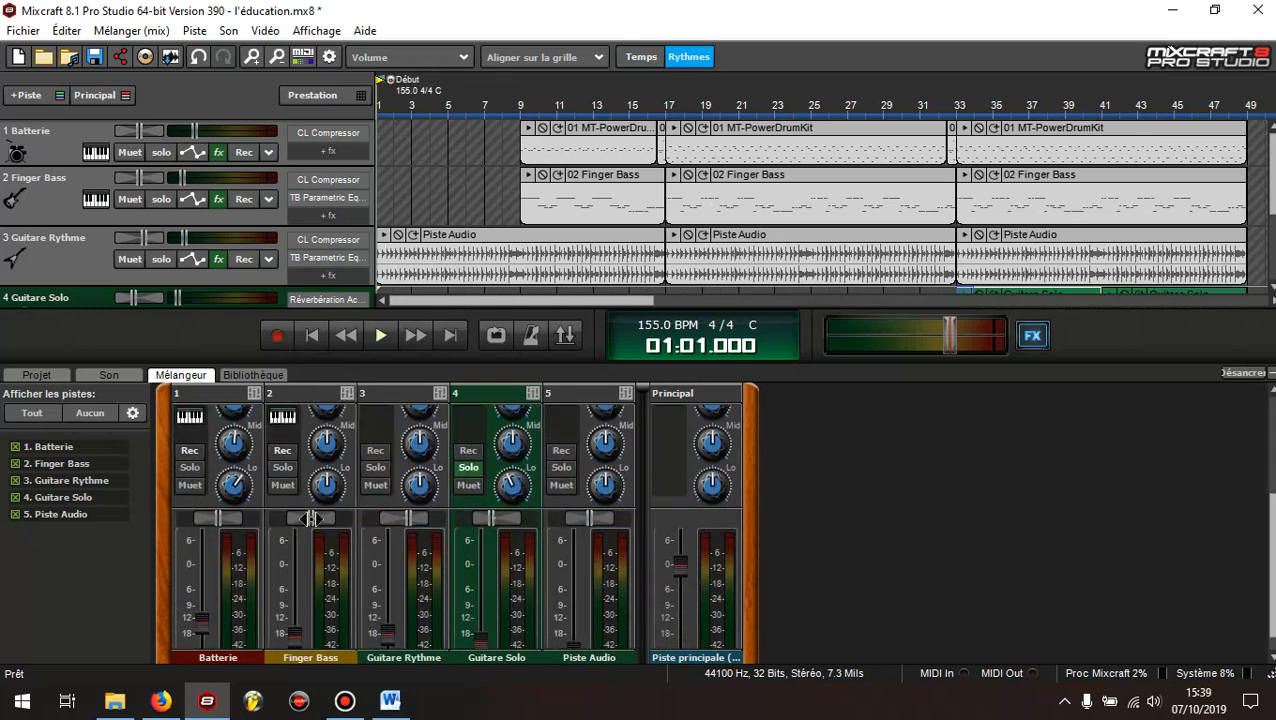
mouse_move(220, 521)
mouse_move(1273, 185)
left_mouse_down()
mouse_move(1273, 208)
mouse_move(1273, 184)
left_mouse_up()
left_click_drag(1271, 170, 1271, 180)
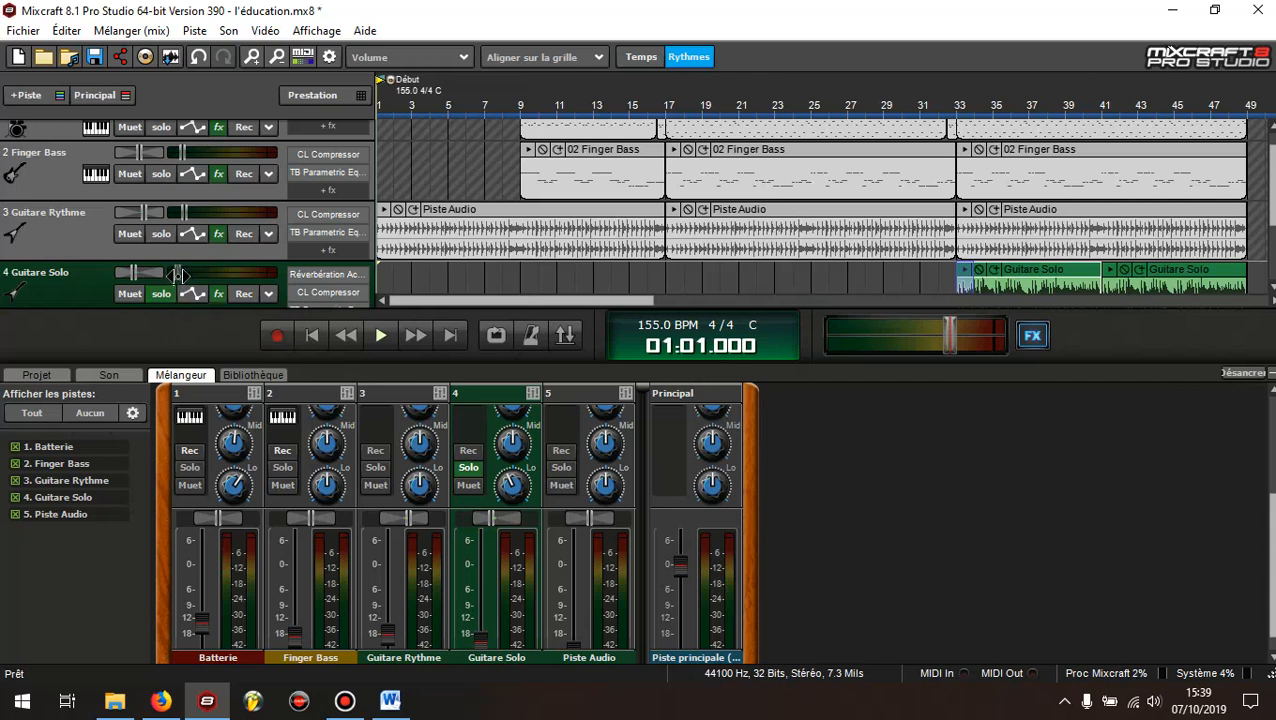
mouse_move(179, 274)
left_click(338, 705)
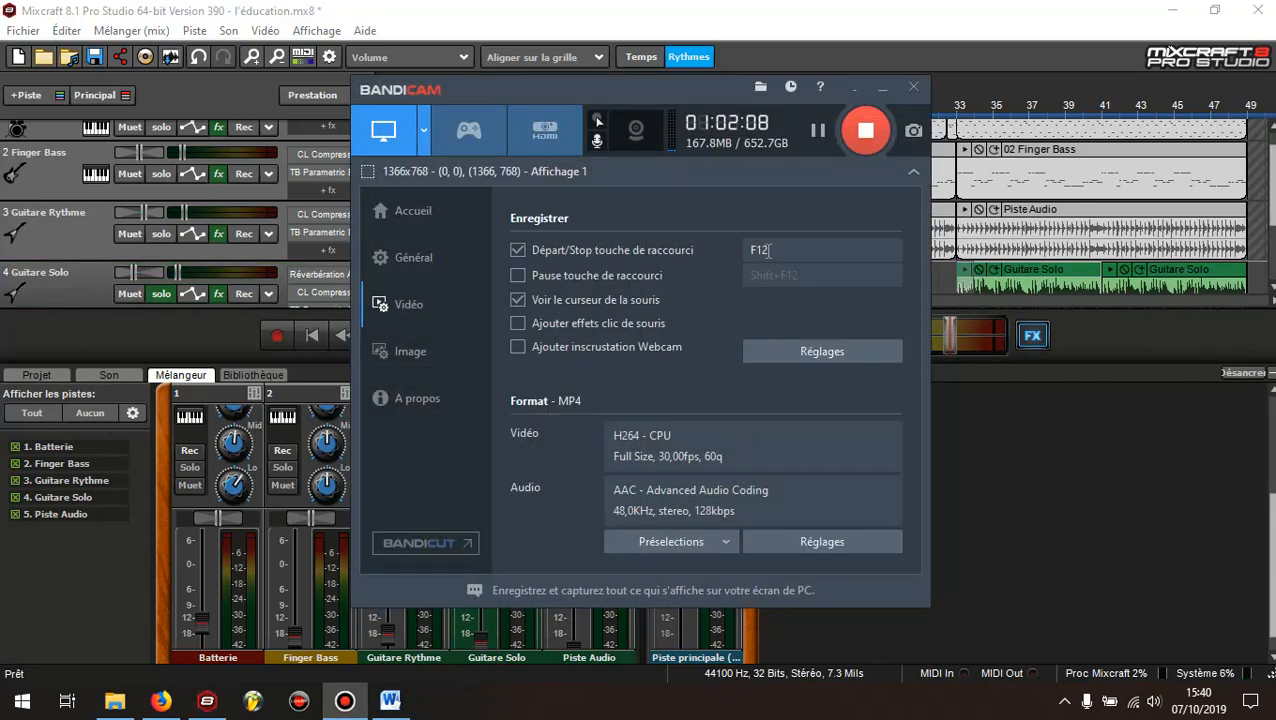